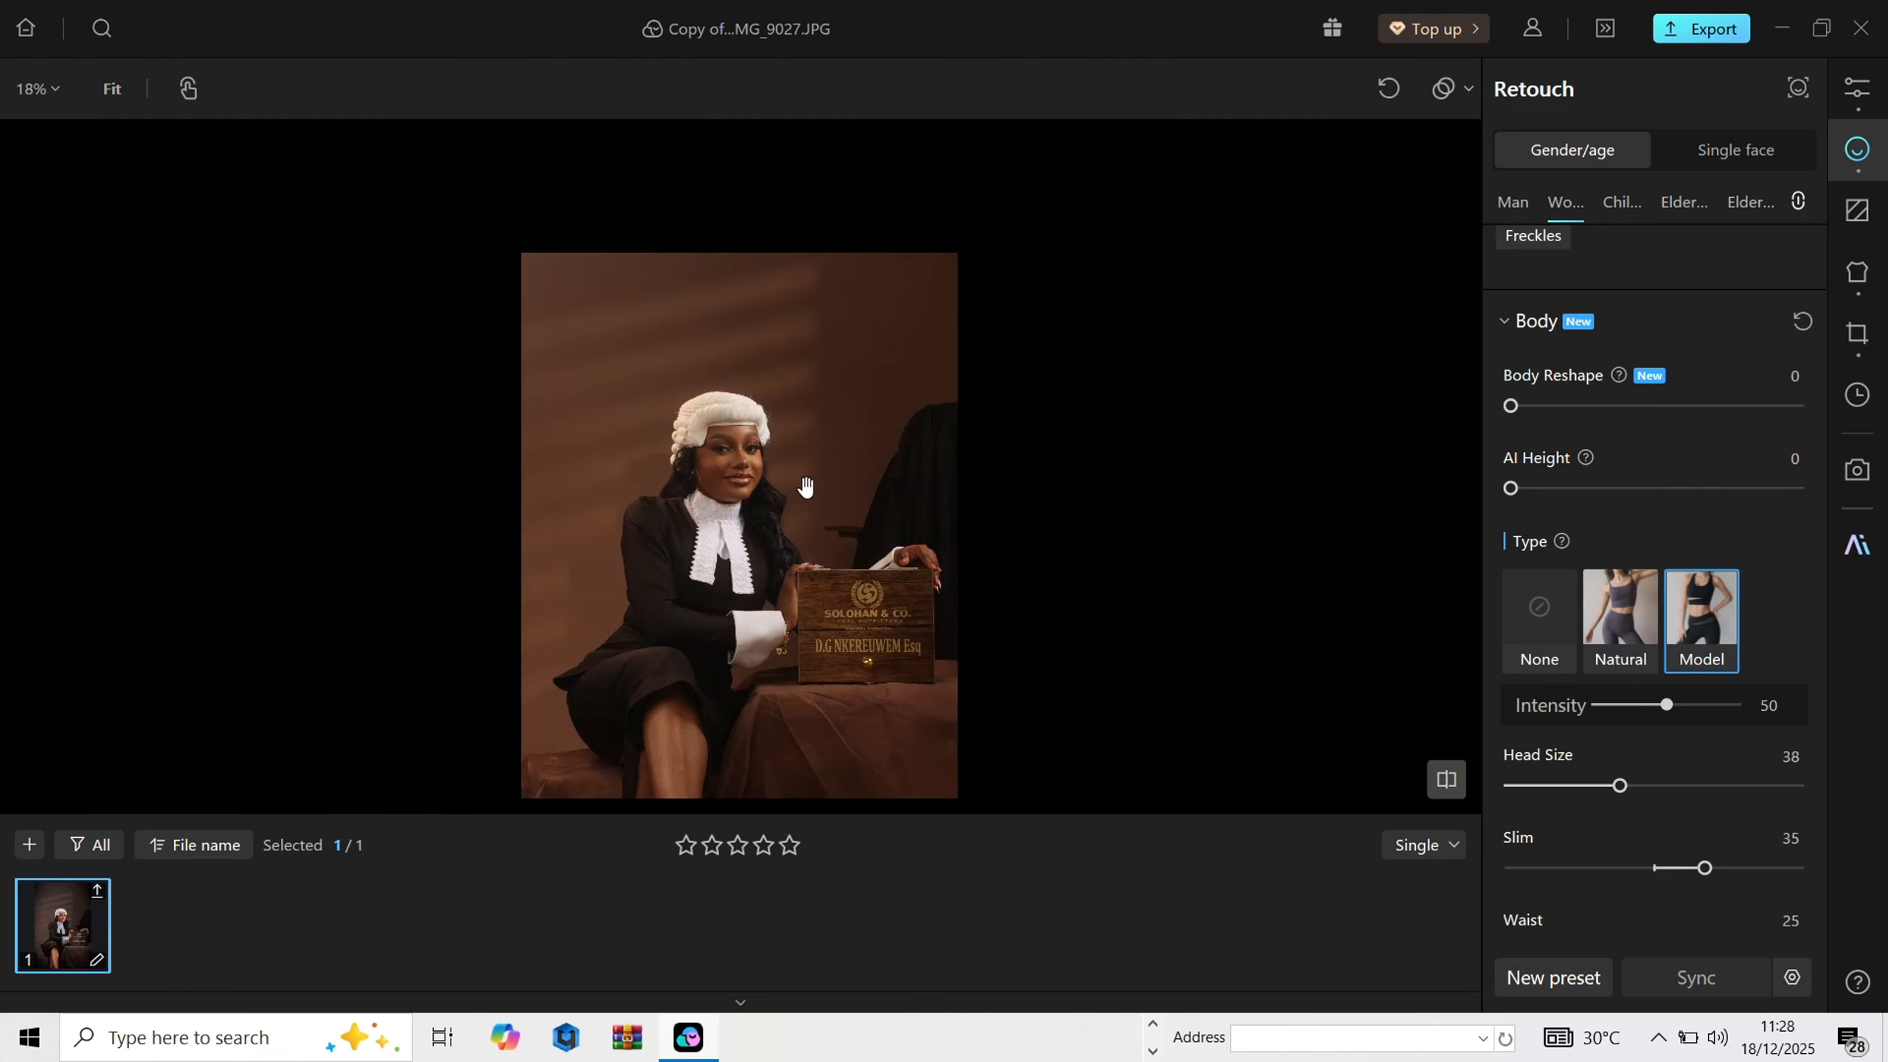
# Step: Reset all edits on the courtroom portrait to restore the original photo
pyautogui.scroll(-2, 807, 466)
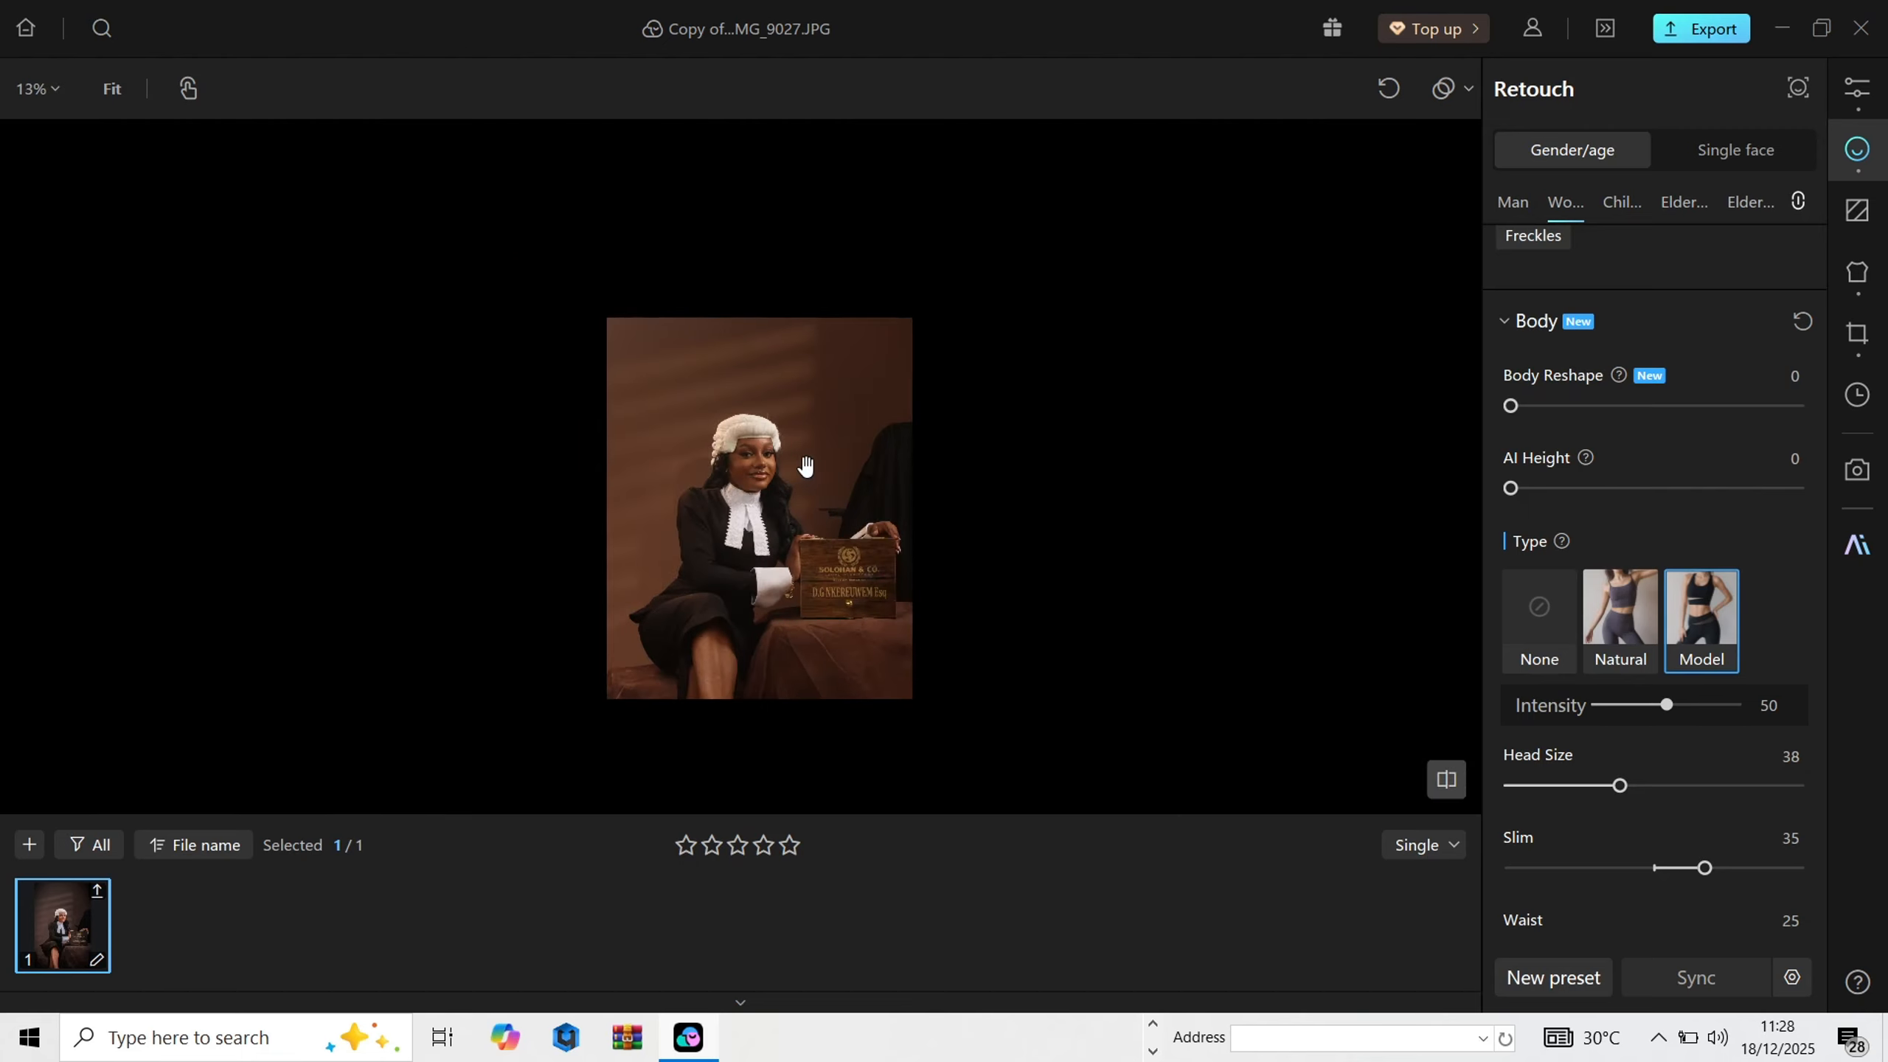
pyautogui.scroll(5, 806, 466)
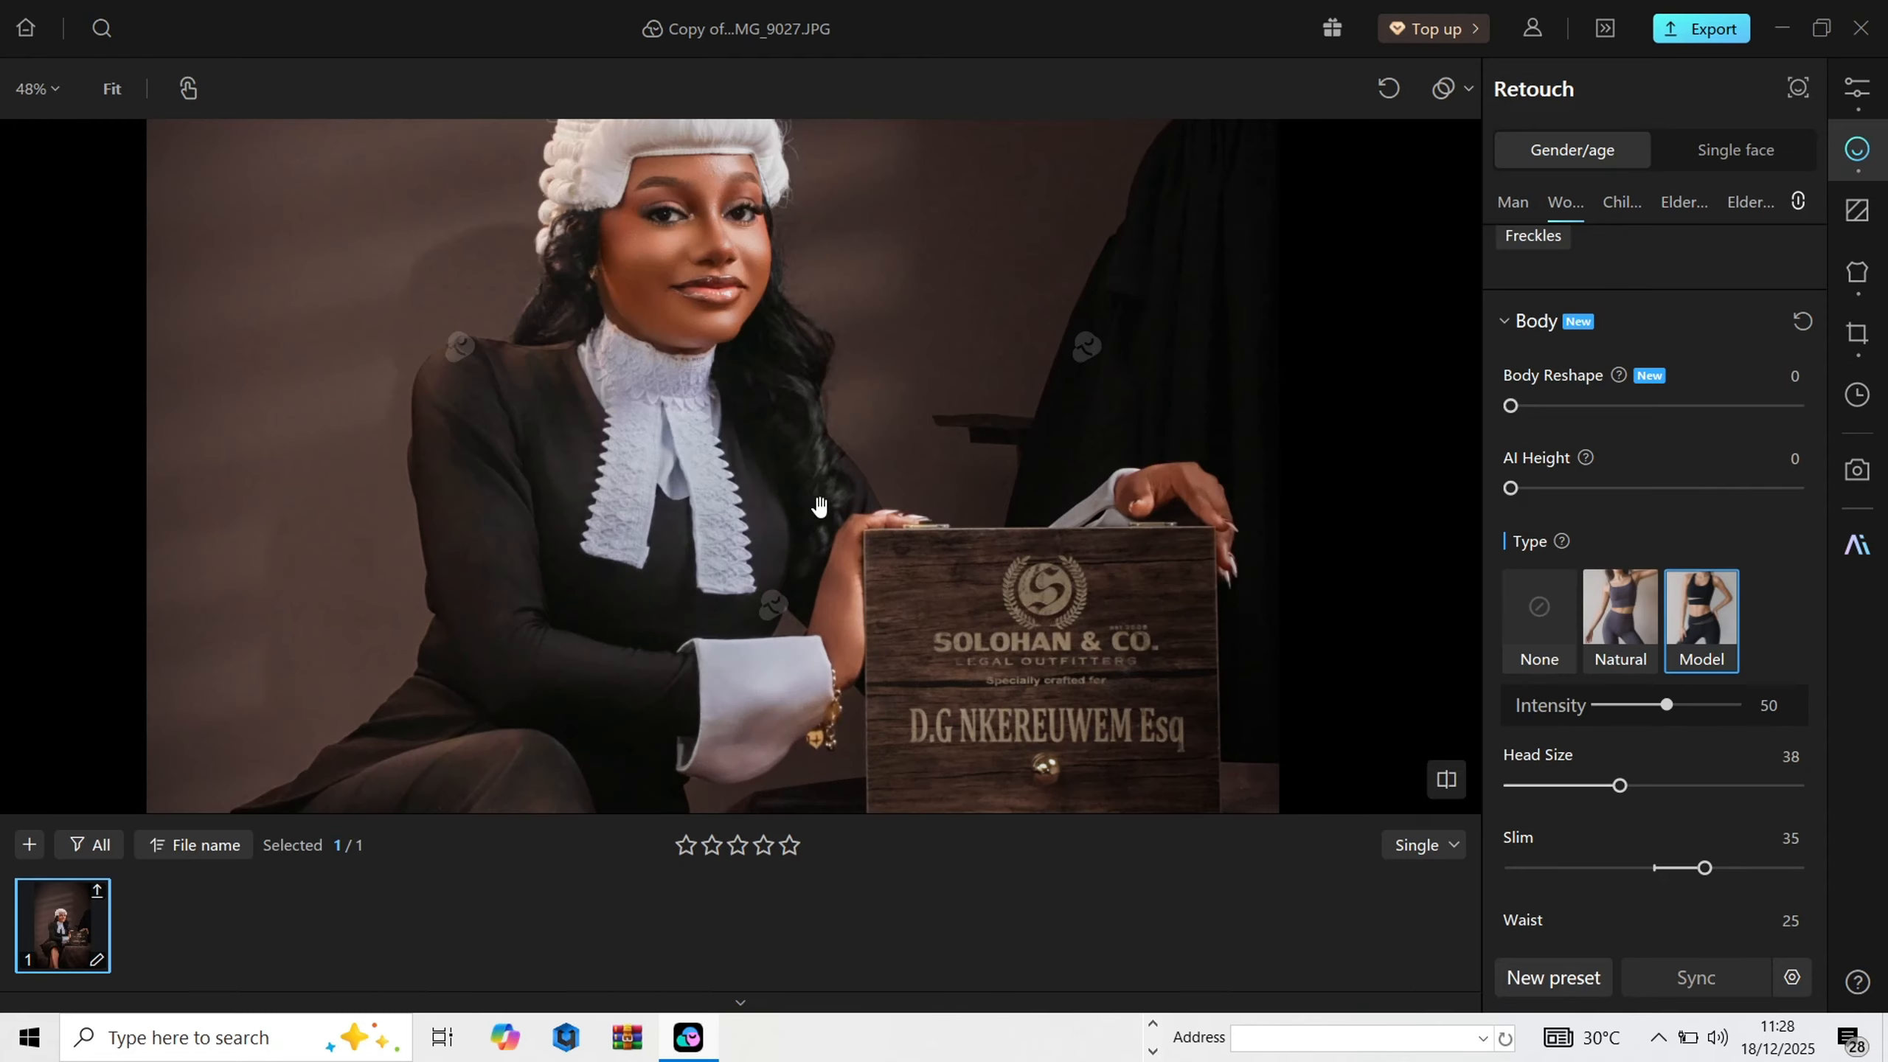
pyautogui.scroll(5, 659, 388)
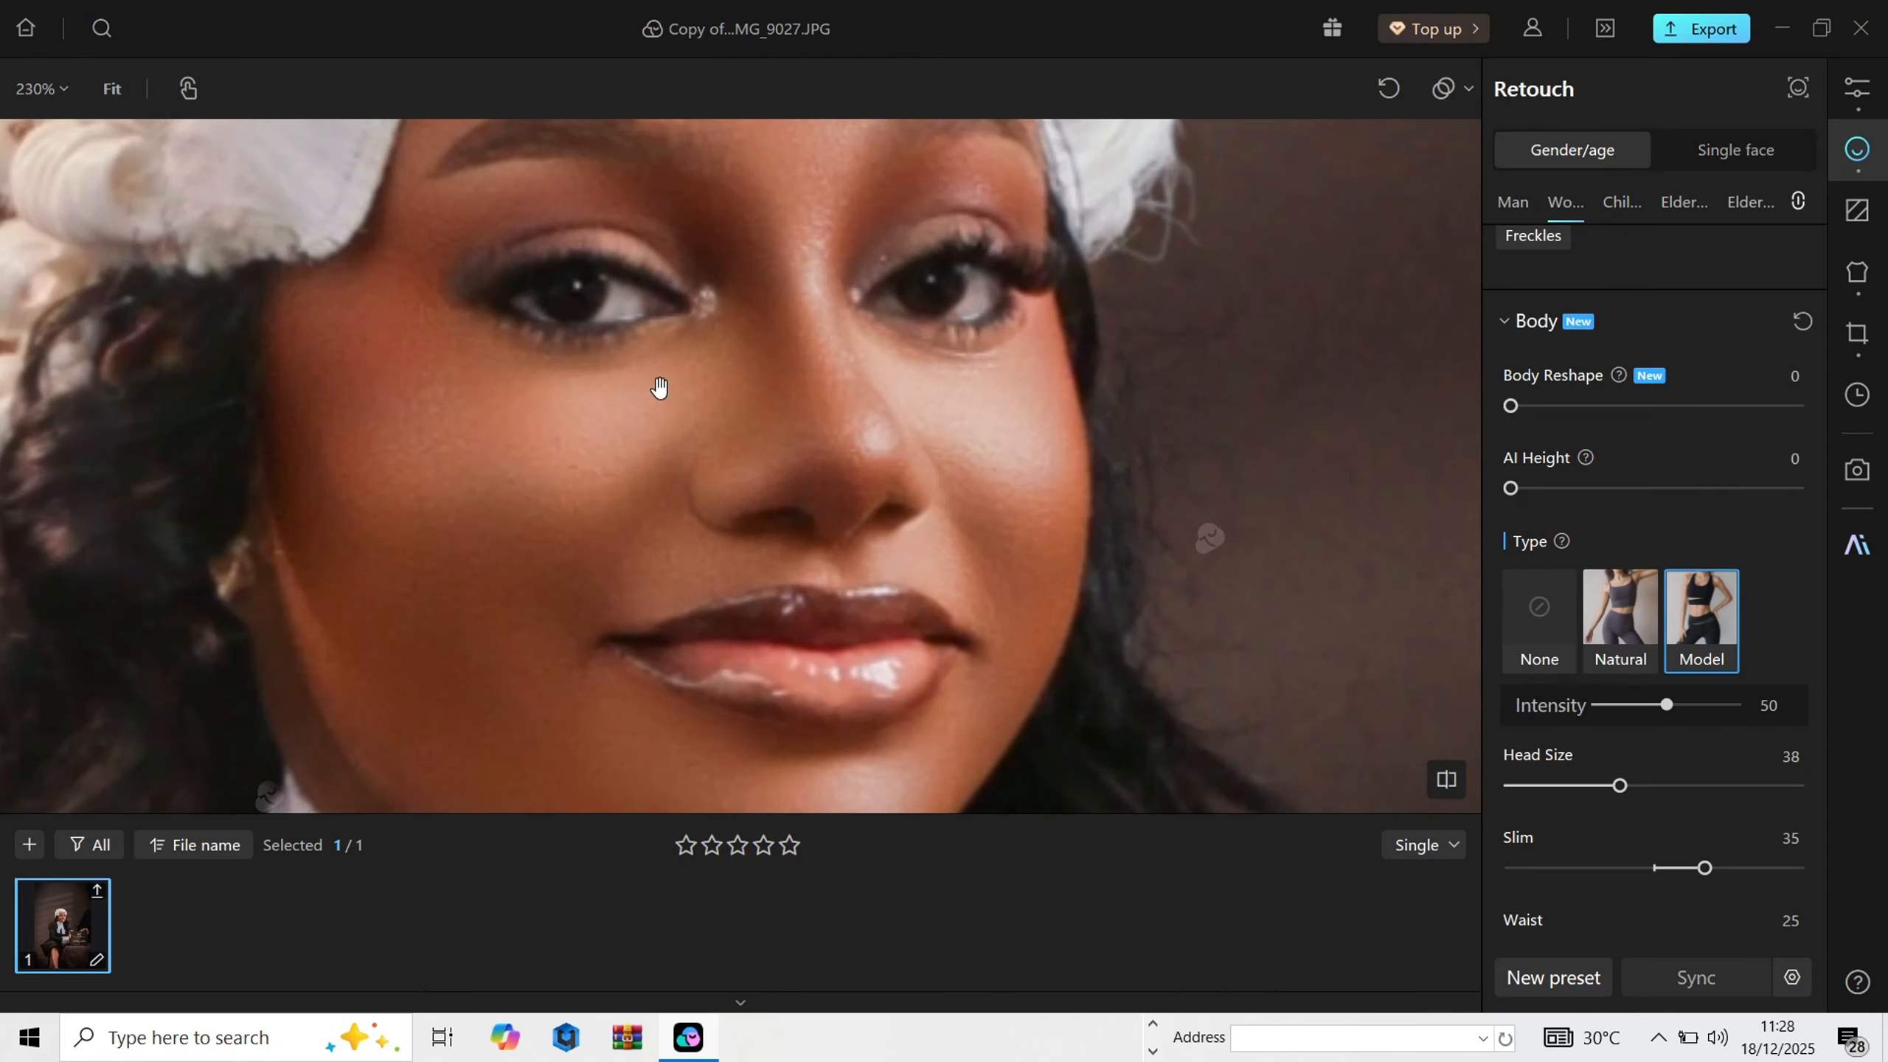
pyautogui.scroll(-6, 659, 388)
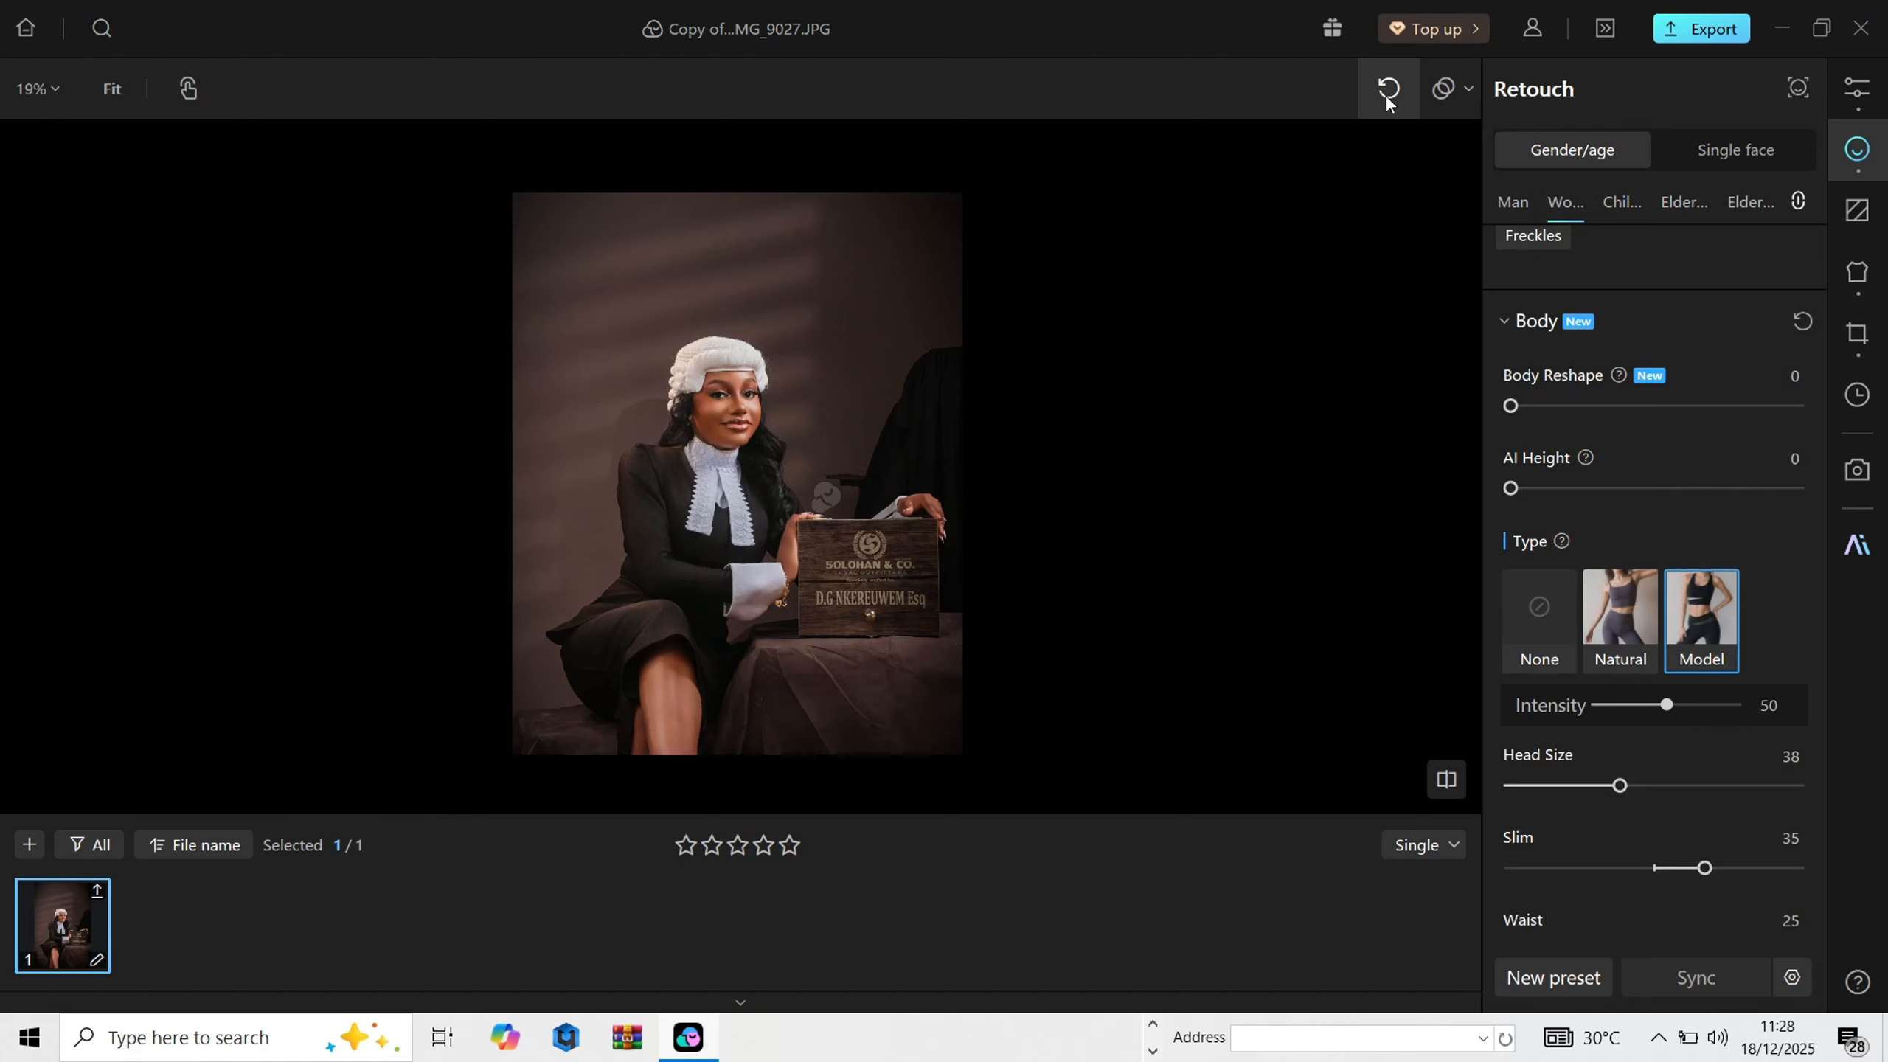
pyautogui.click(1661, 1042)
pyautogui.click(1659, 1045)
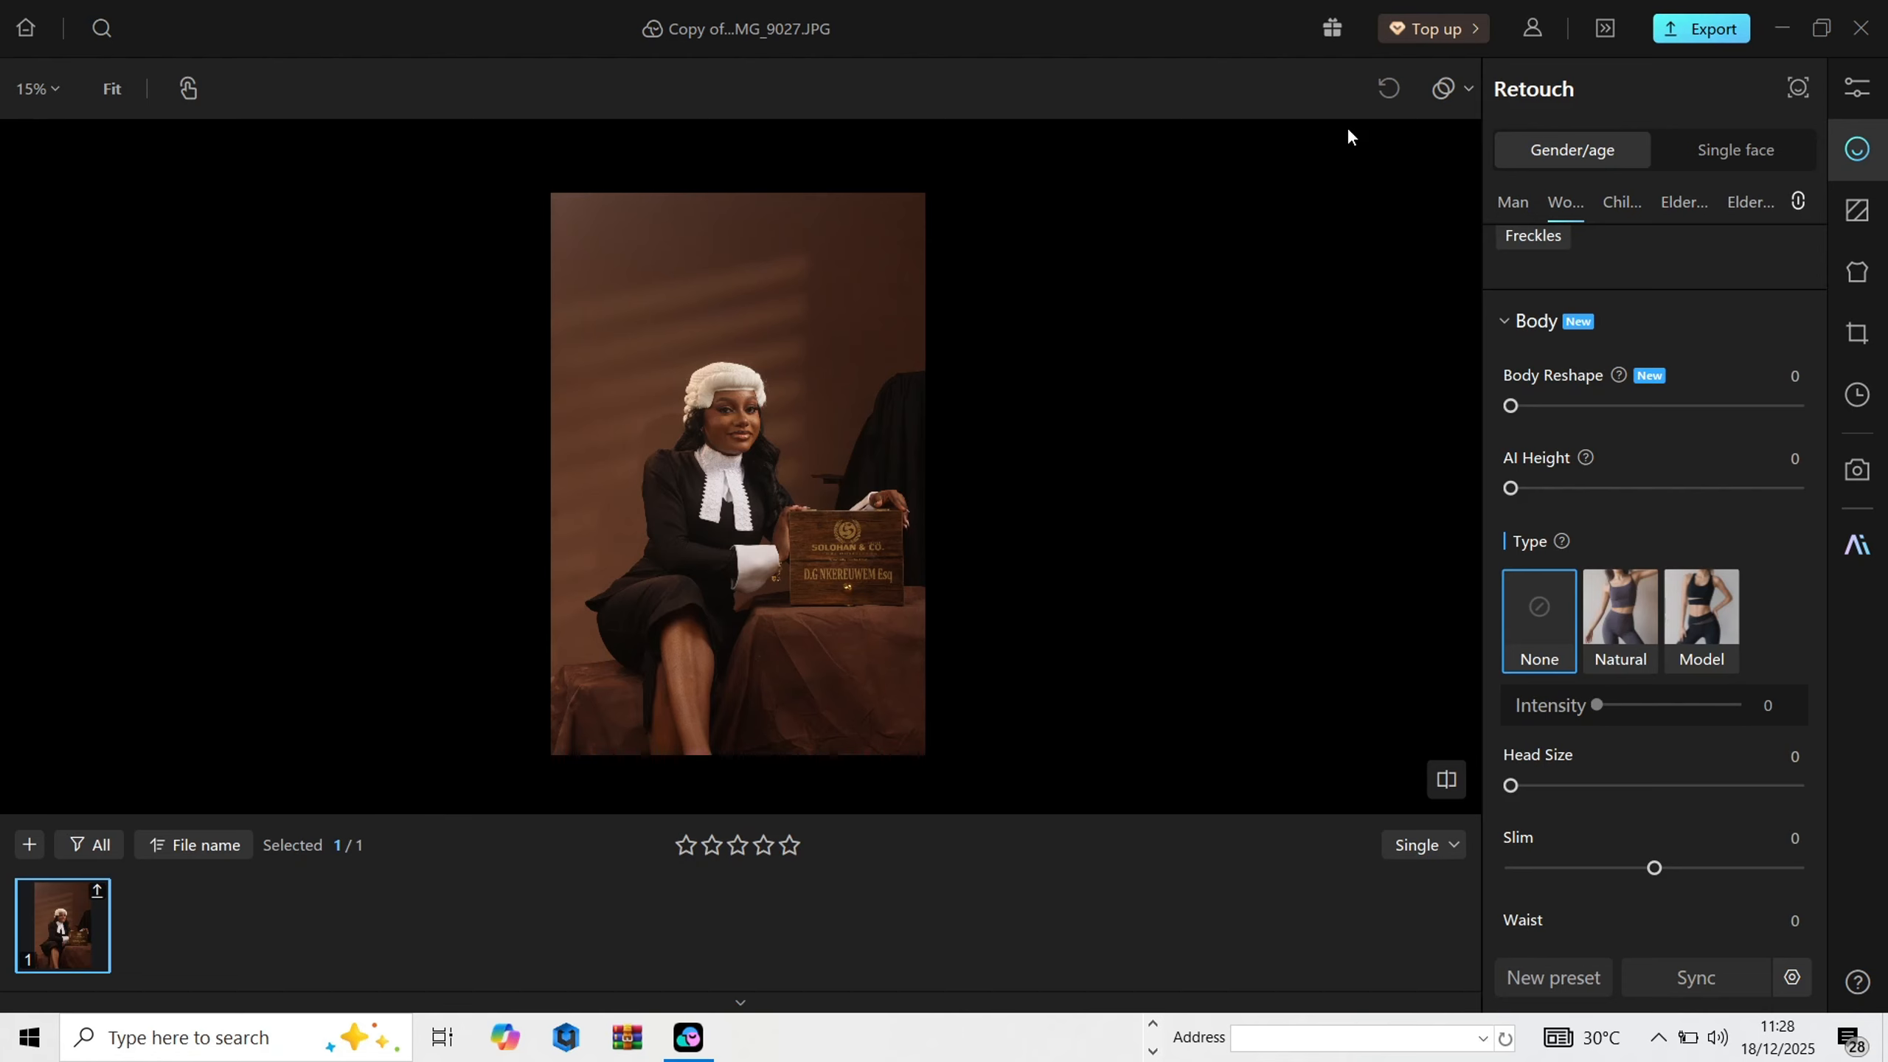
# Step: Examine the unedited portrait, from the face close-up to the full frame
pyautogui.scroll(7, 707, 505)
pyautogui.moveTo(775, 430); pyautogui.dragTo(598, 812)
pyautogui.moveTo(717, 566); pyautogui.dragTo(637, 690)
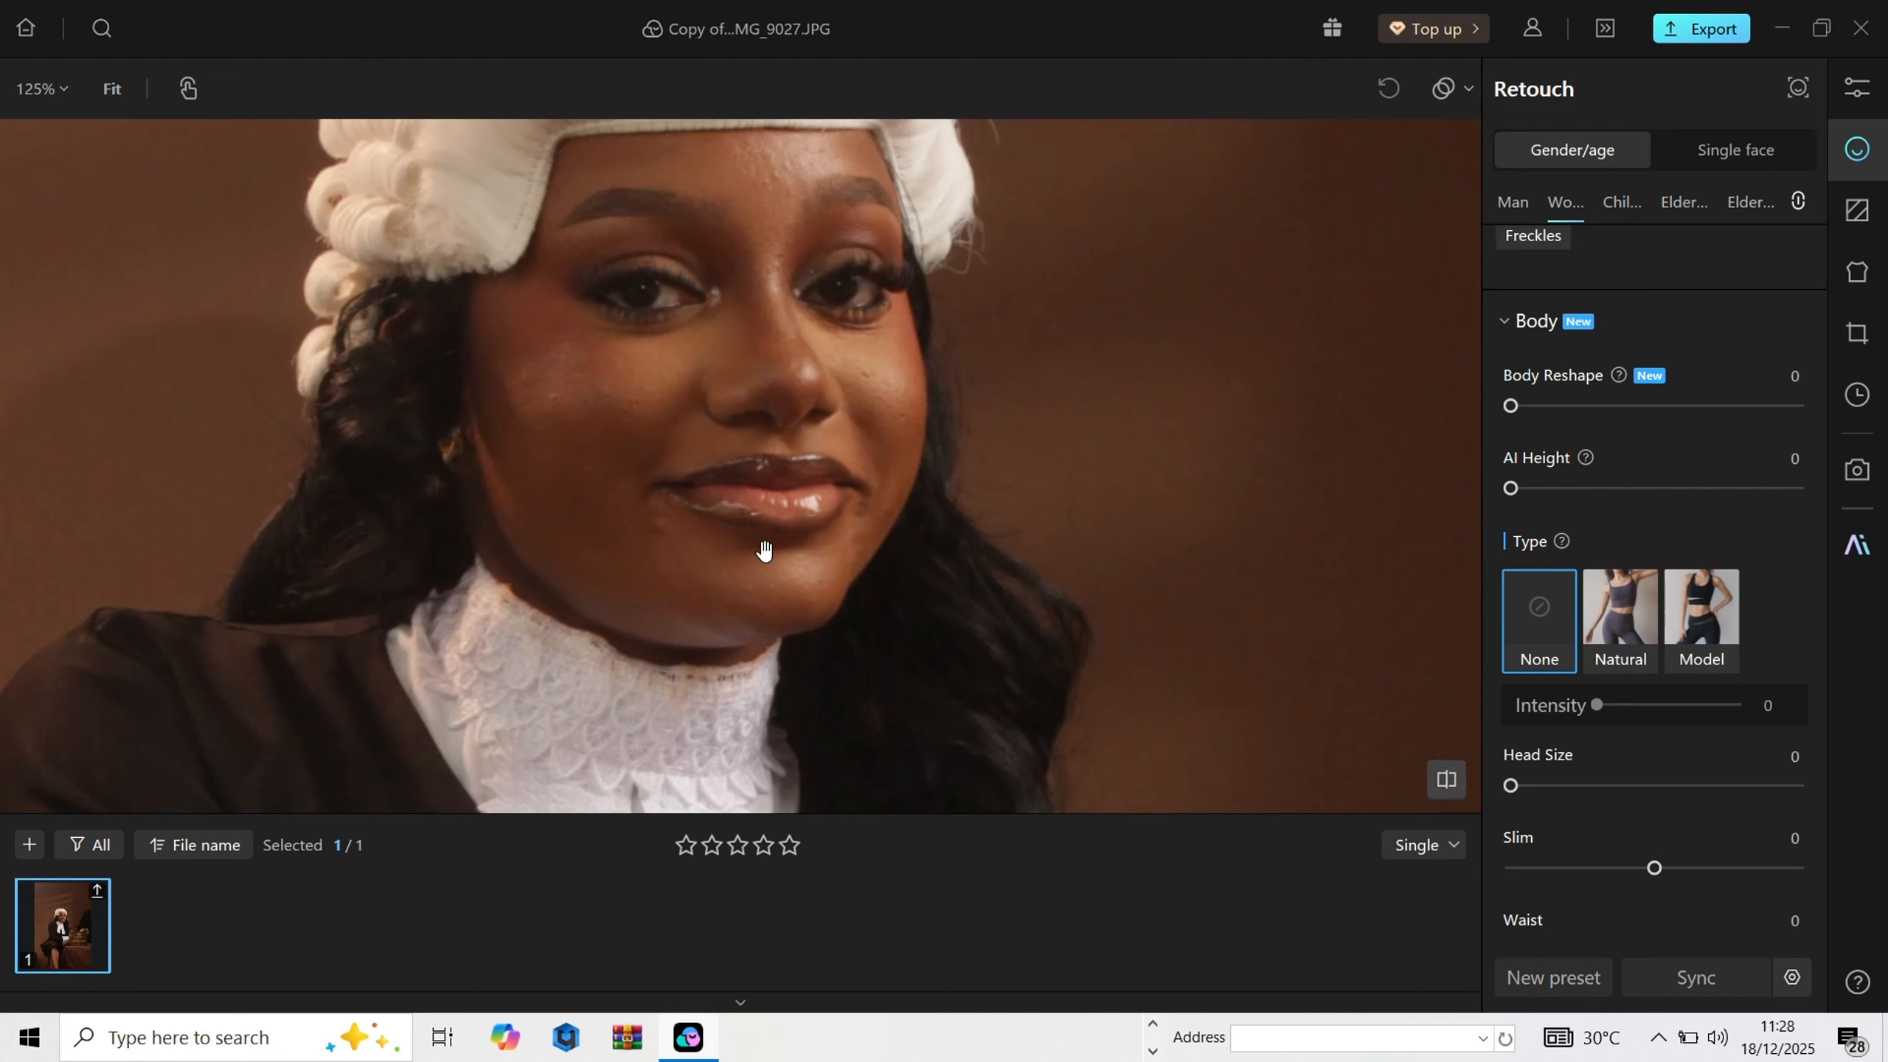
pyautogui.scroll(-7, 764, 550)
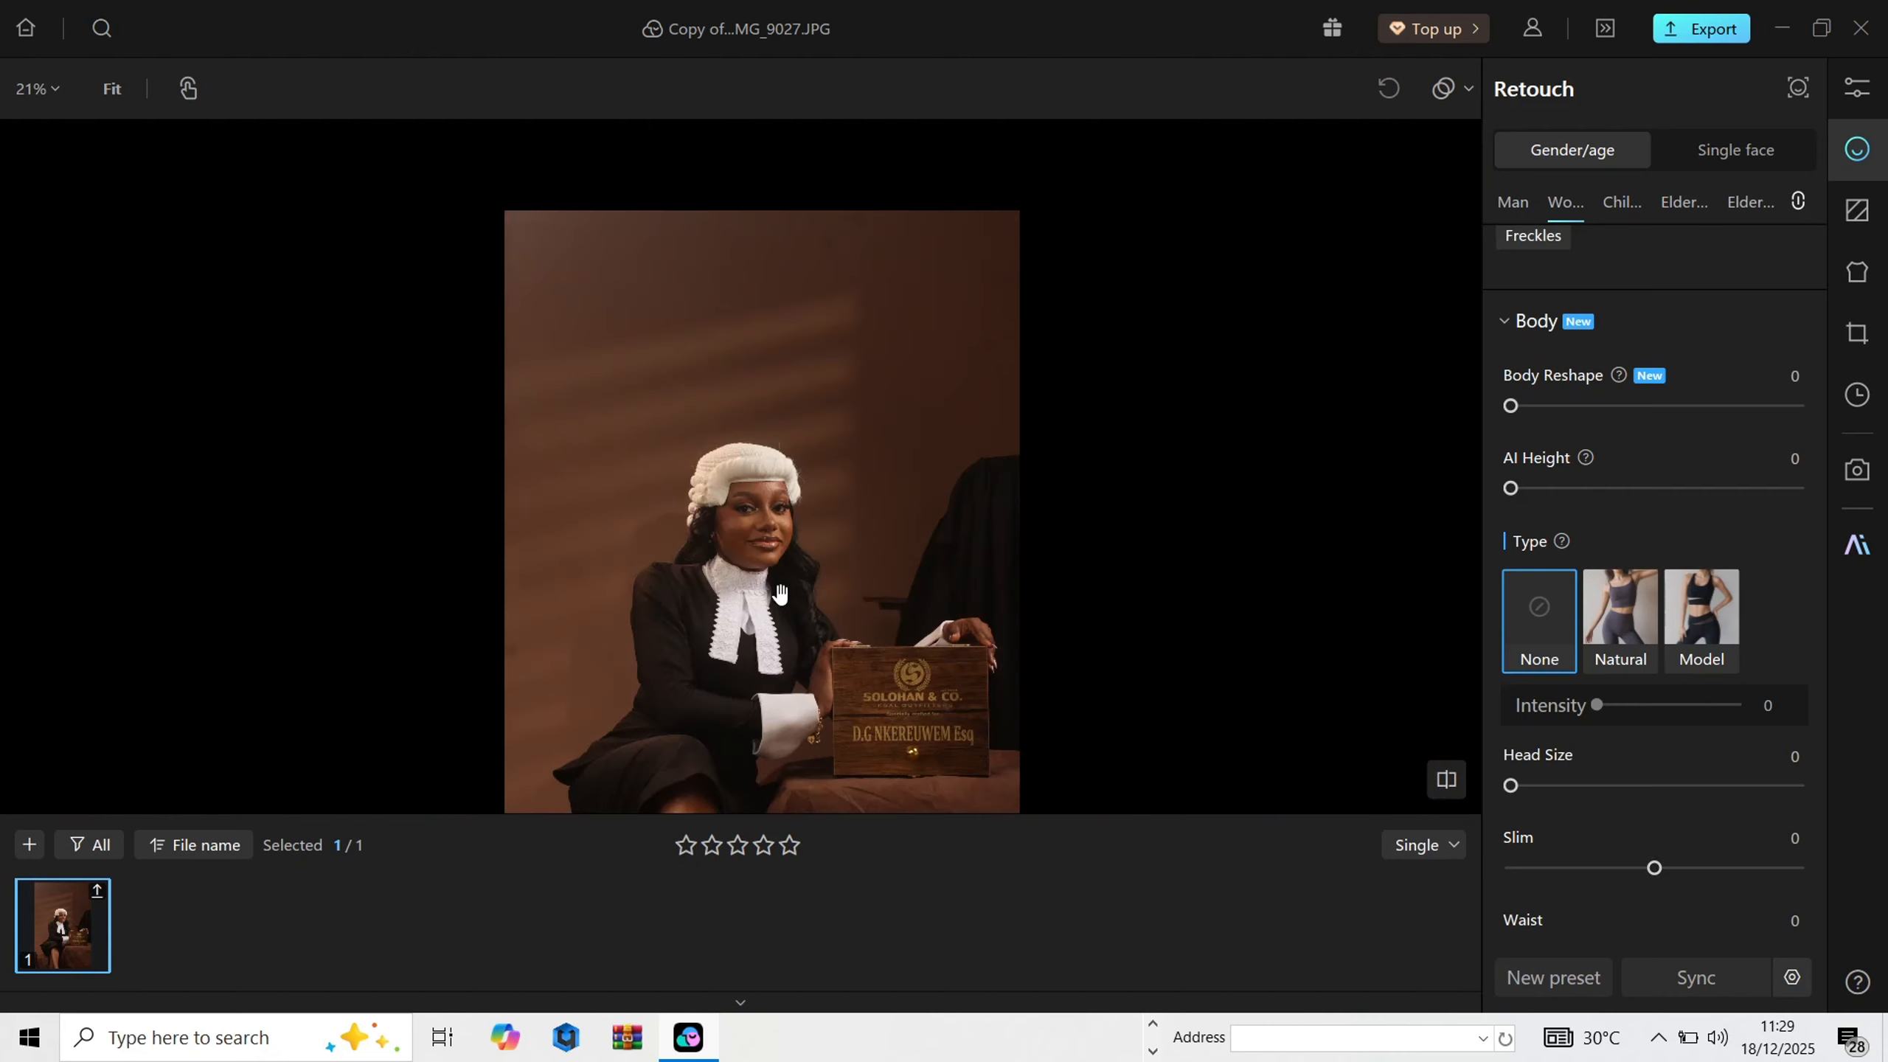
pyautogui.scroll(-2, 800, 546)
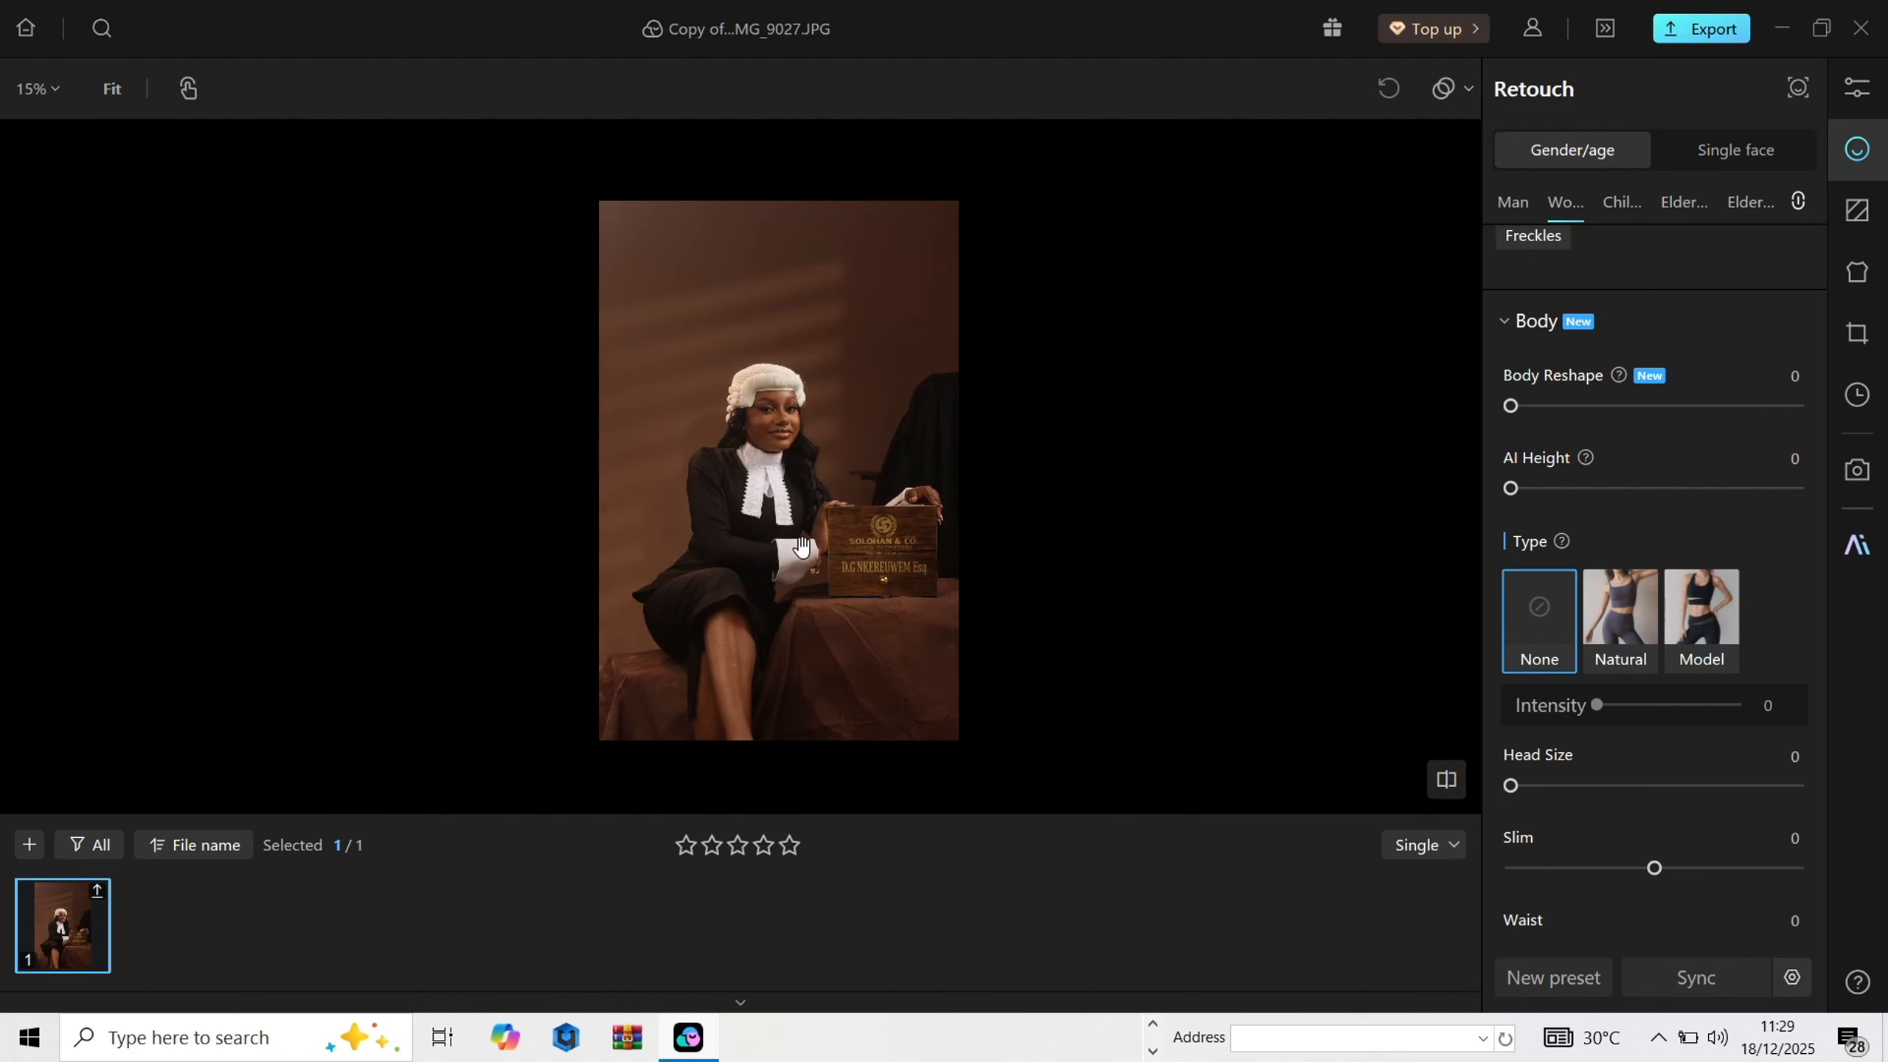
pyautogui.scroll(3, 855, 472)
pyautogui.scroll(-2, 813, 451)
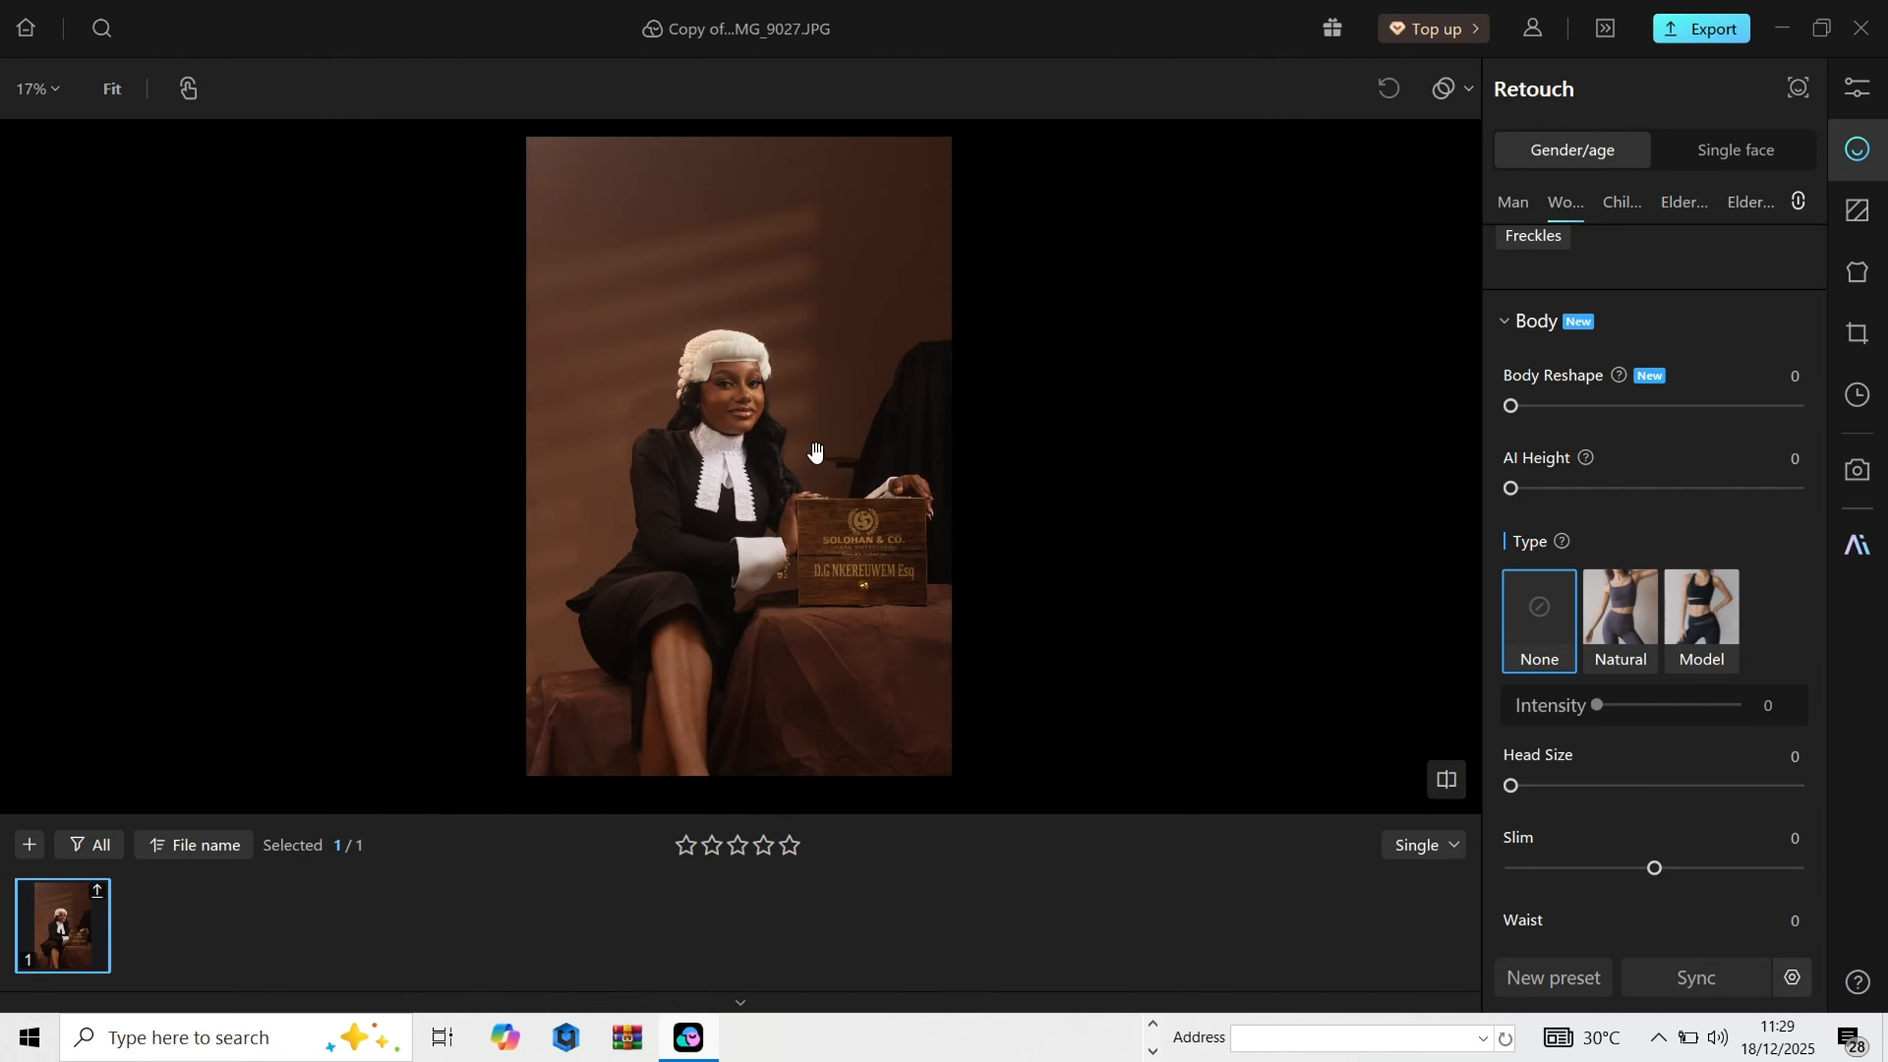
# Step: Crop the photo to a 4:5 ratio, pulling the upper-left corner of the frame slightly inward, and apply it
pyautogui.click(1857, 334)
pyautogui.click(1593, 220)
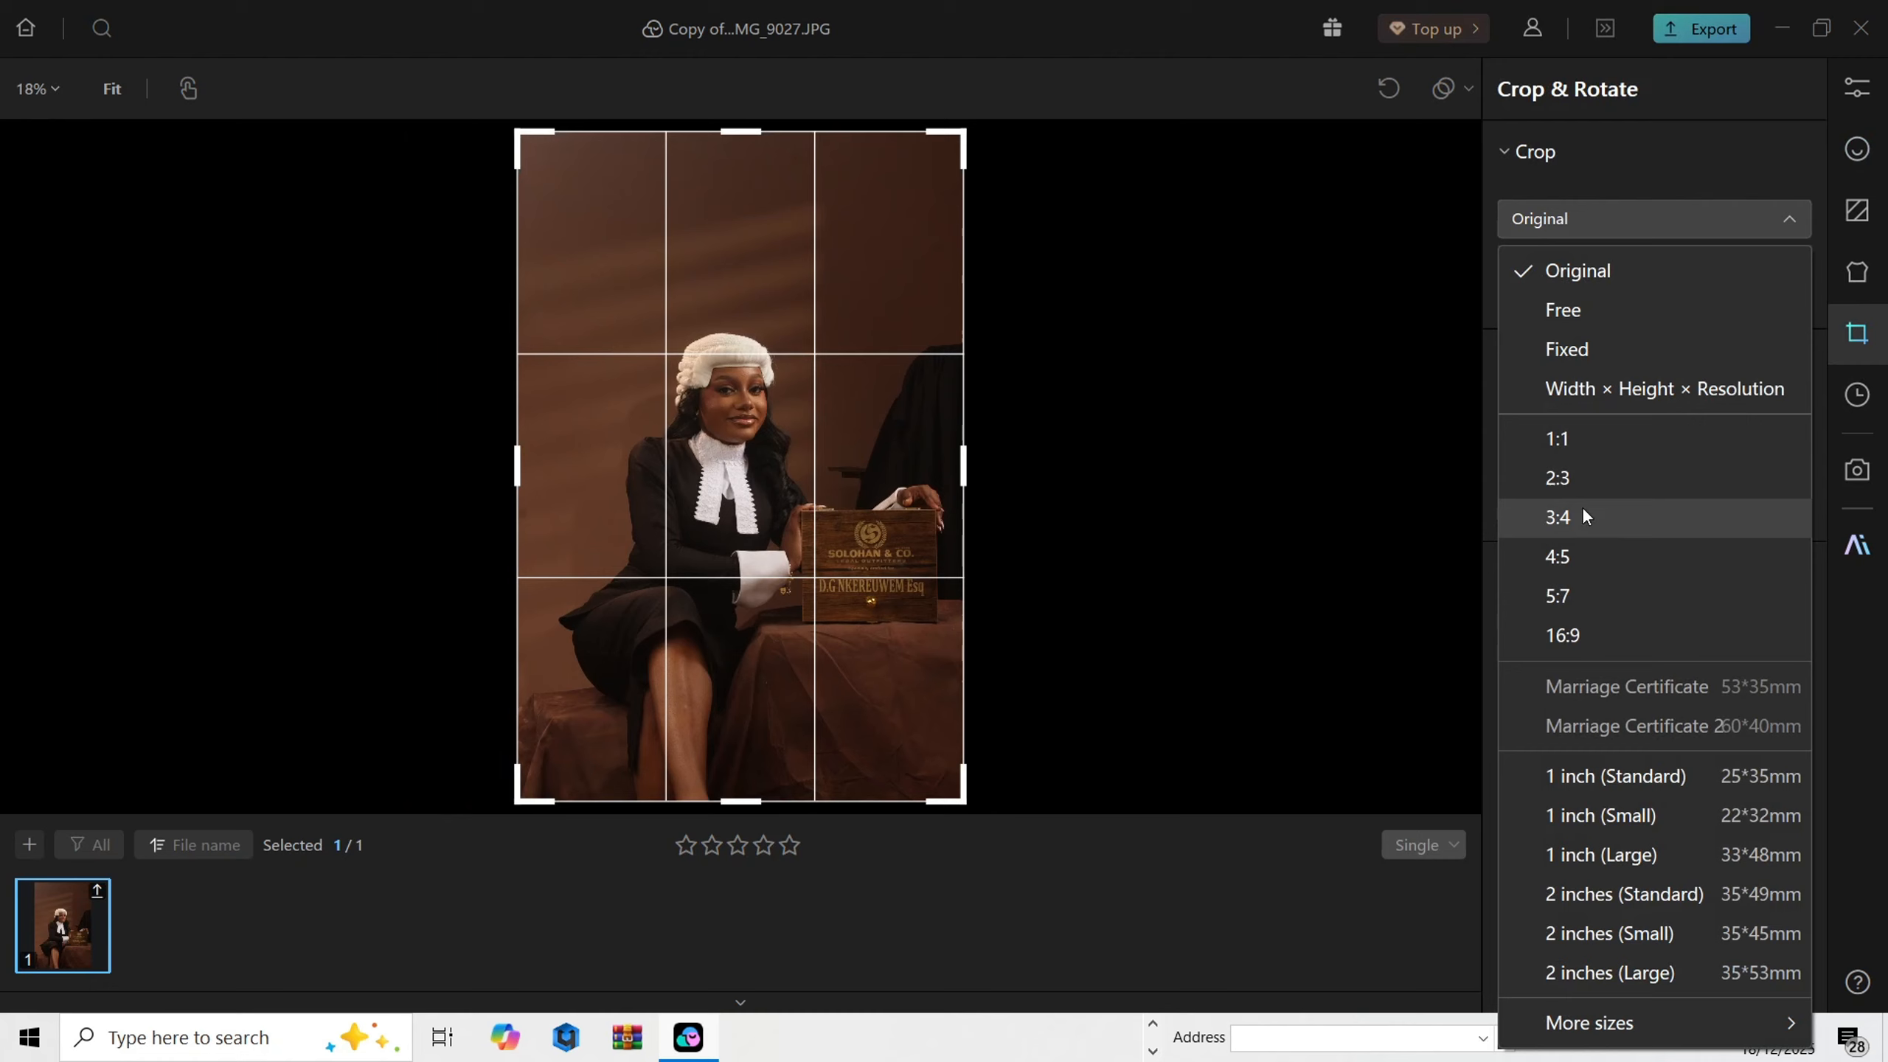
pyautogui.click(1582, 556)
pyautogui.moveTo(750, 552); pyautogui.dragTo(746, 550)
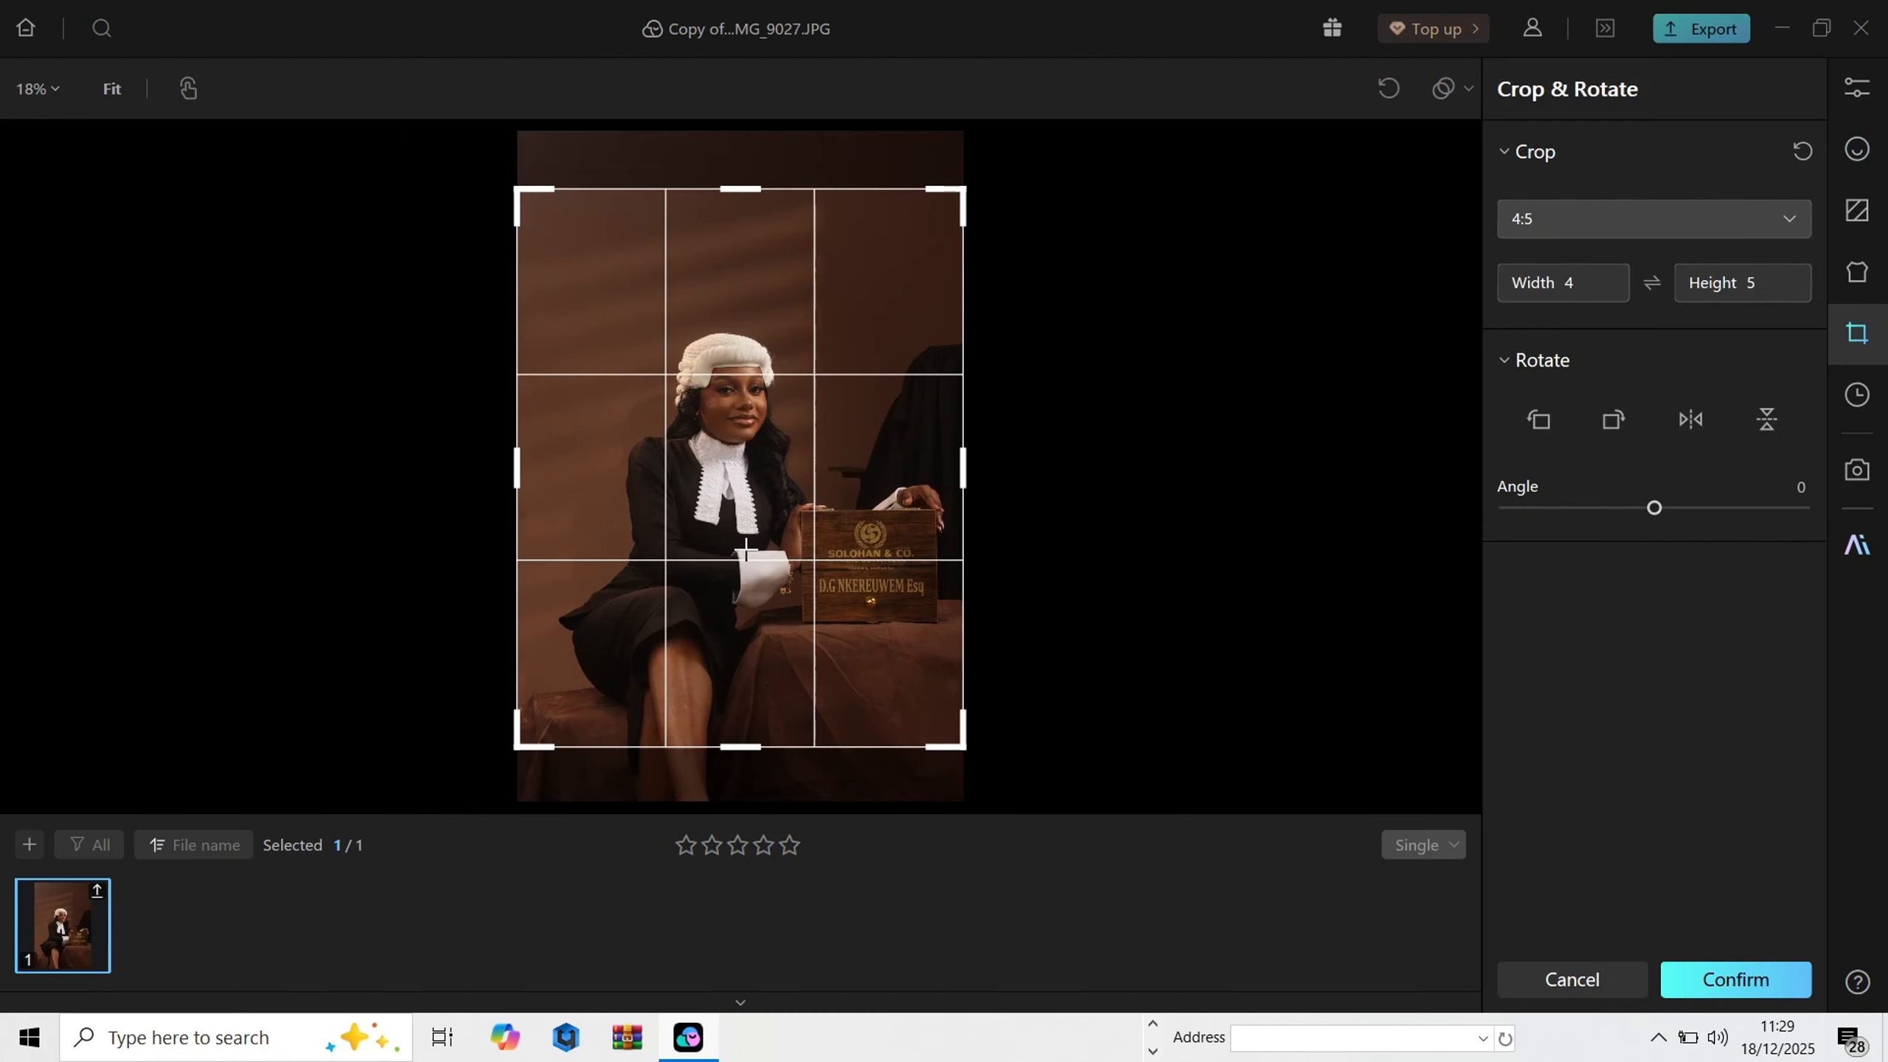
pyautogui.moveTo(535, 205)
pyautogui.mouseDown()
pyautogui.moveTo(520, 134)
pyautogui.moveTo(525, 198)
pyautogui.mouseUp()
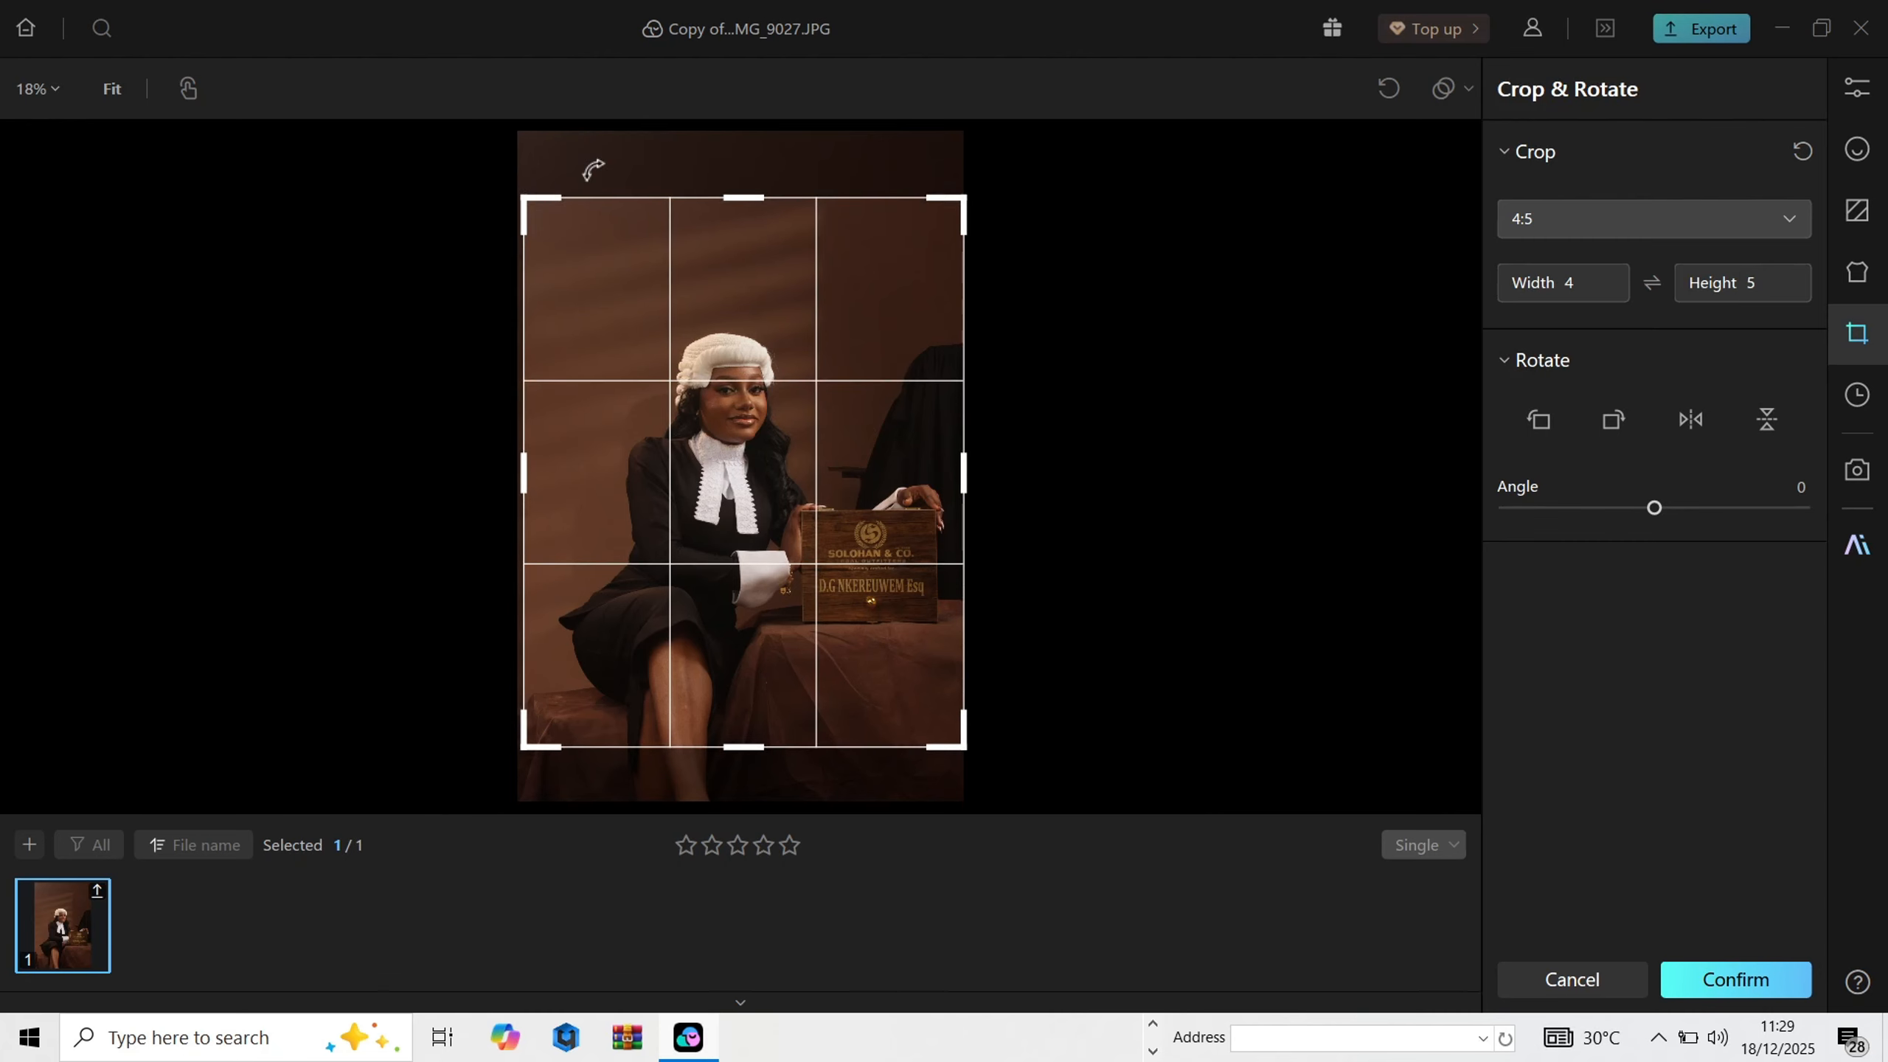
pyautogui.press('Return')
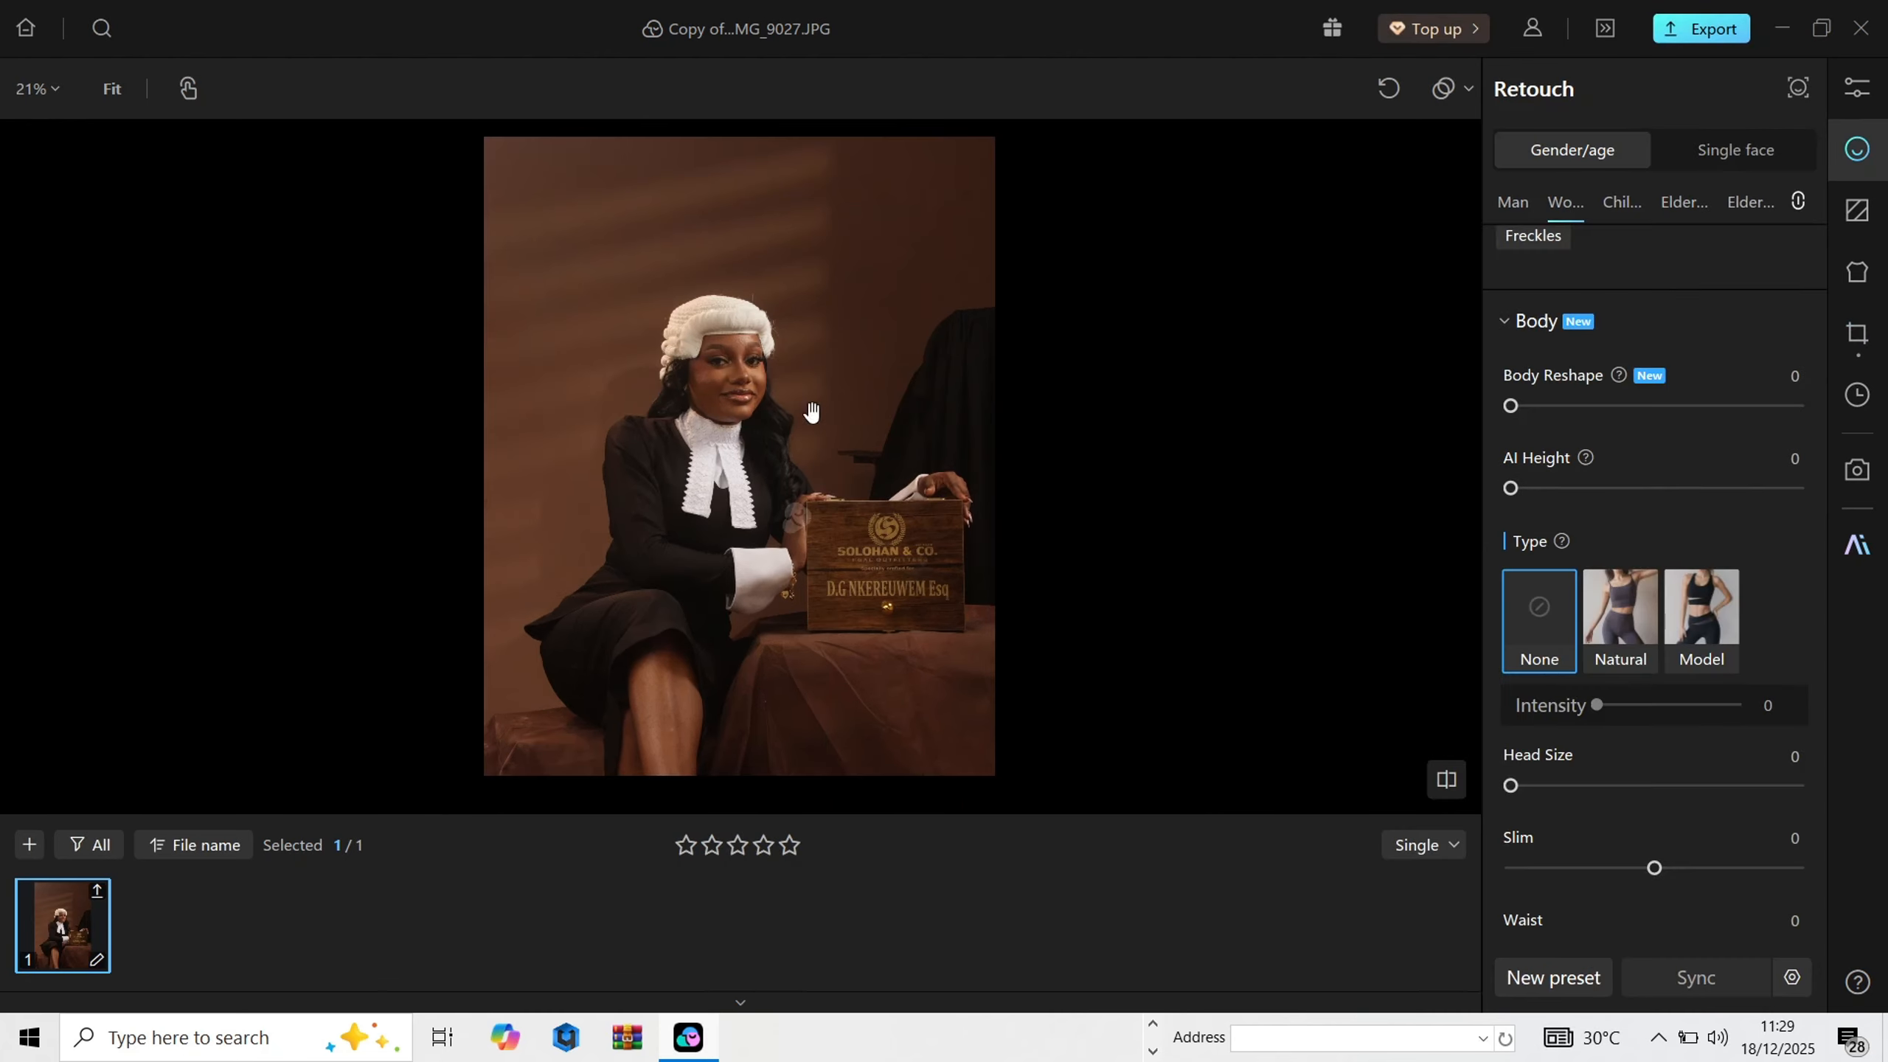
# Step: Set the whole photo's exposure to 0.86 and contrast to 17 in the global color adjustments
pyautogui.click(1858, 90)
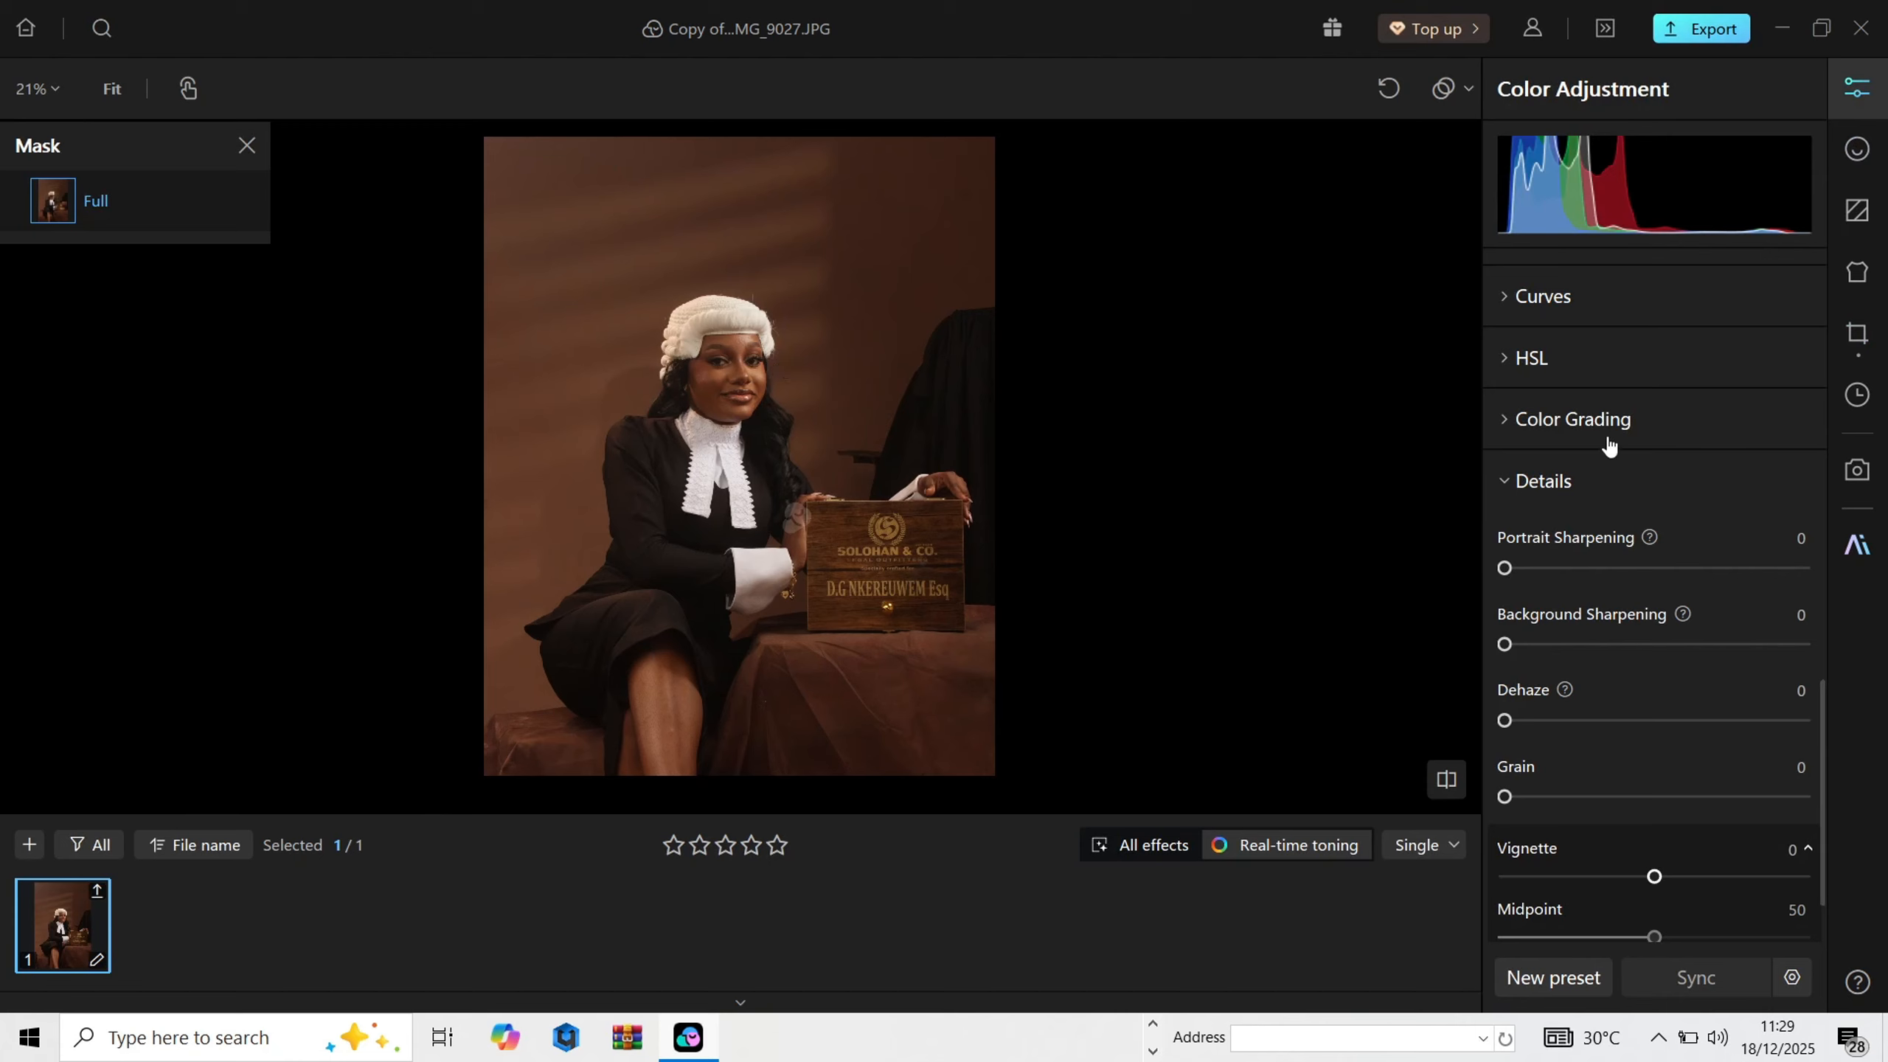
pyautogui.scroll(1, 1600, 515)
pyautogui.scroll(15, 1602, 521)
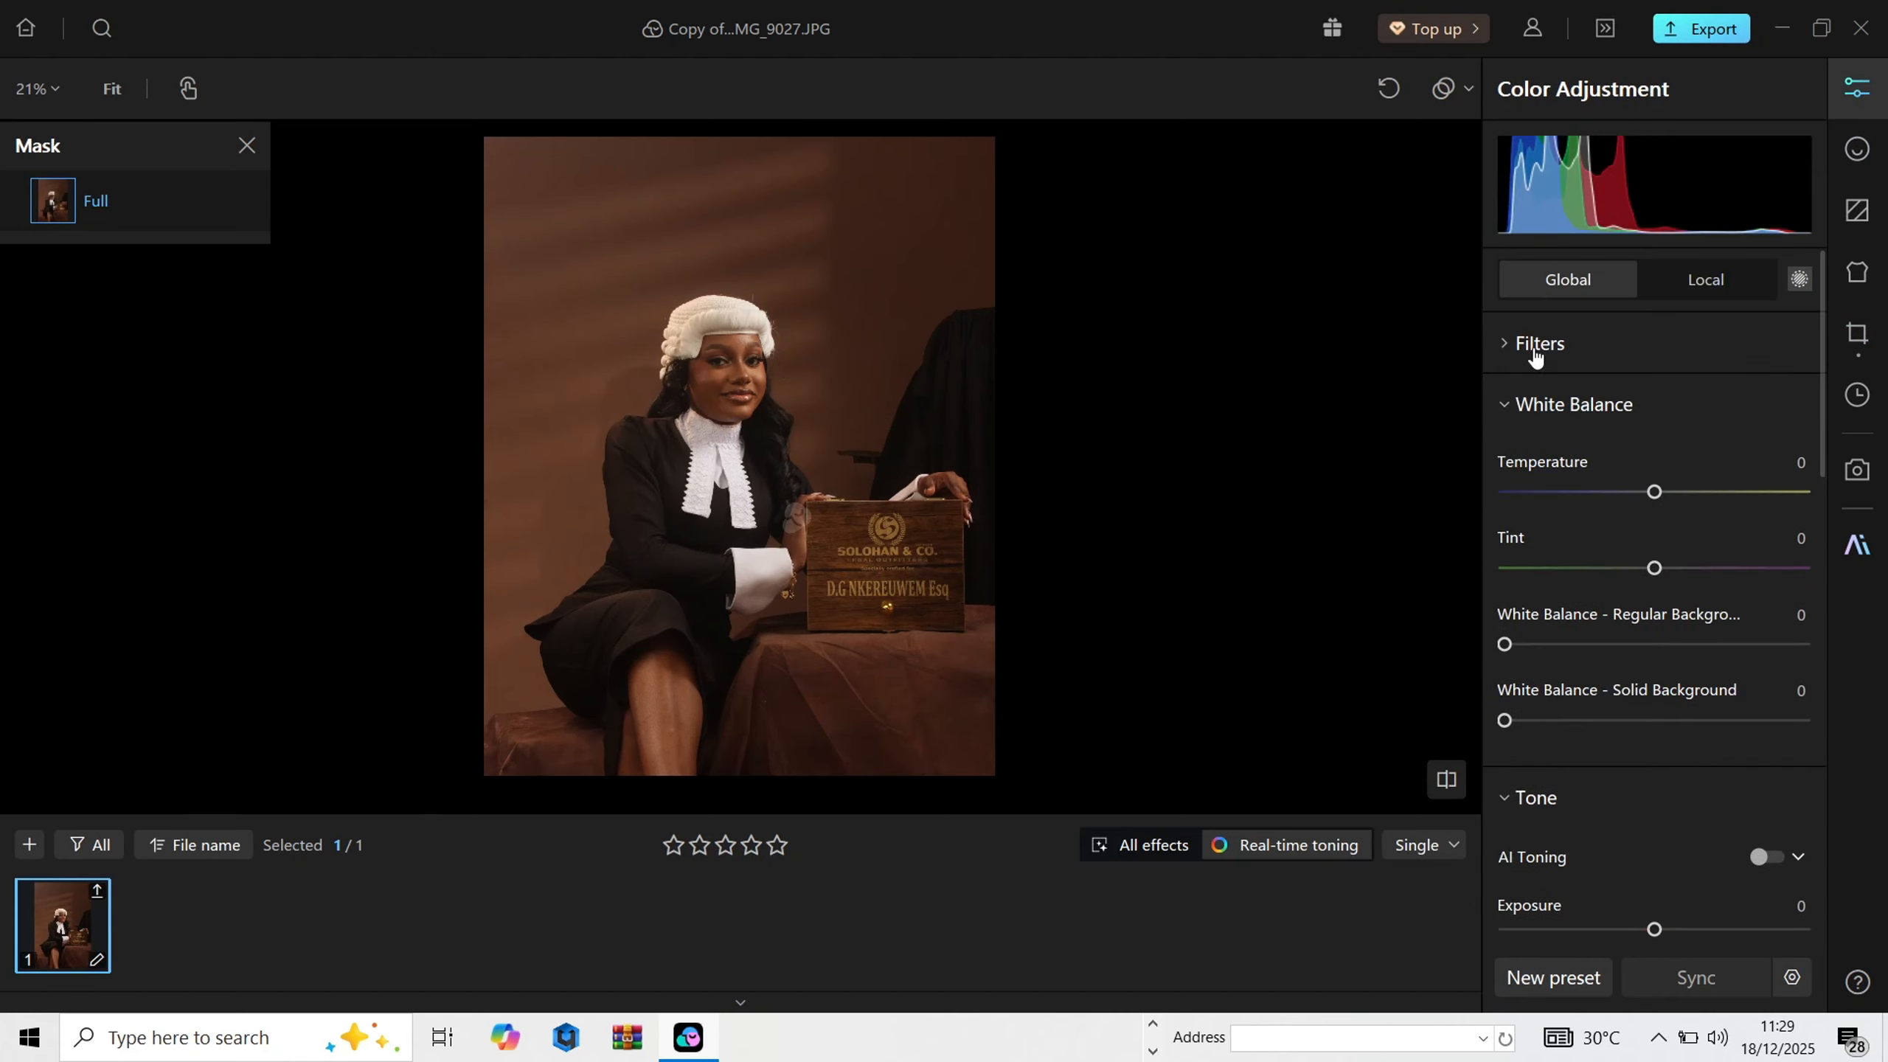
pyautogui.scroll(-3, 1658, 610)
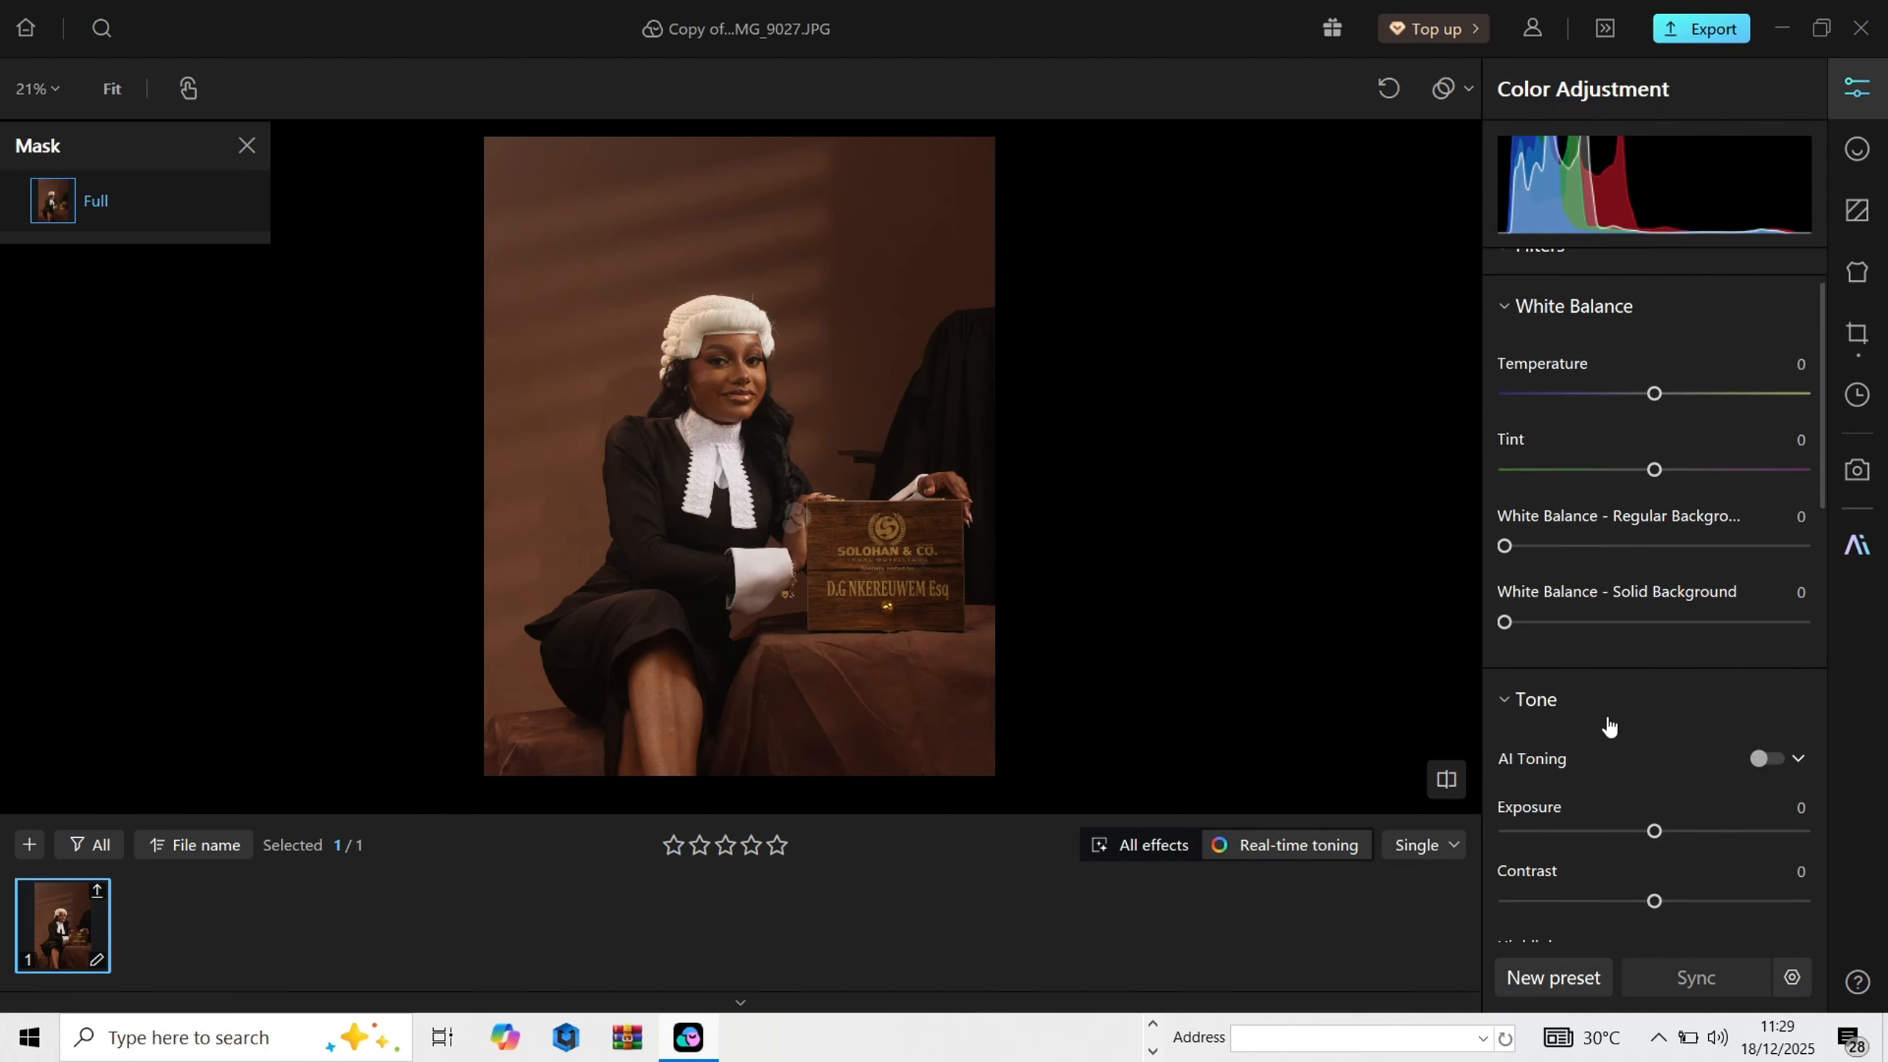
pyautogui.click(1669, 759)
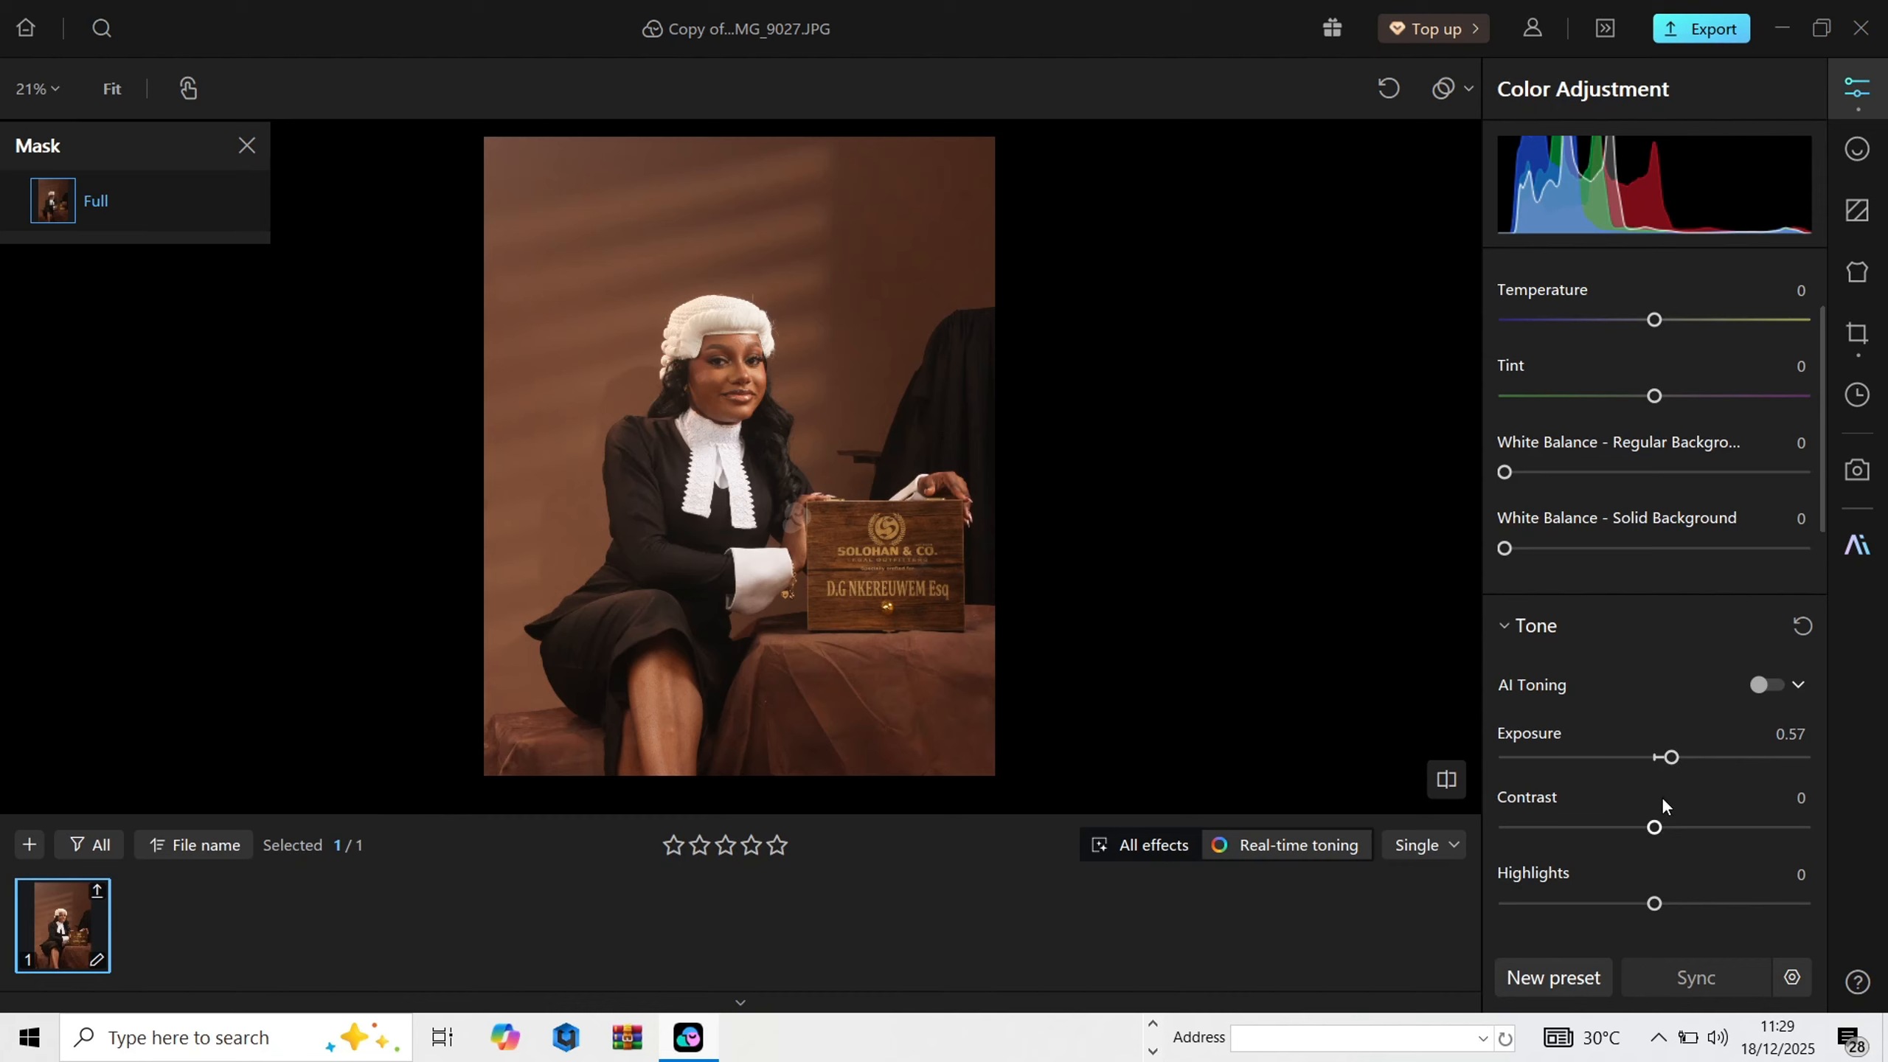
pyautogui.click(1681, 827)
pyautogui.moveTo(1670, 757); pyautogui.dragTo(1680, 757)
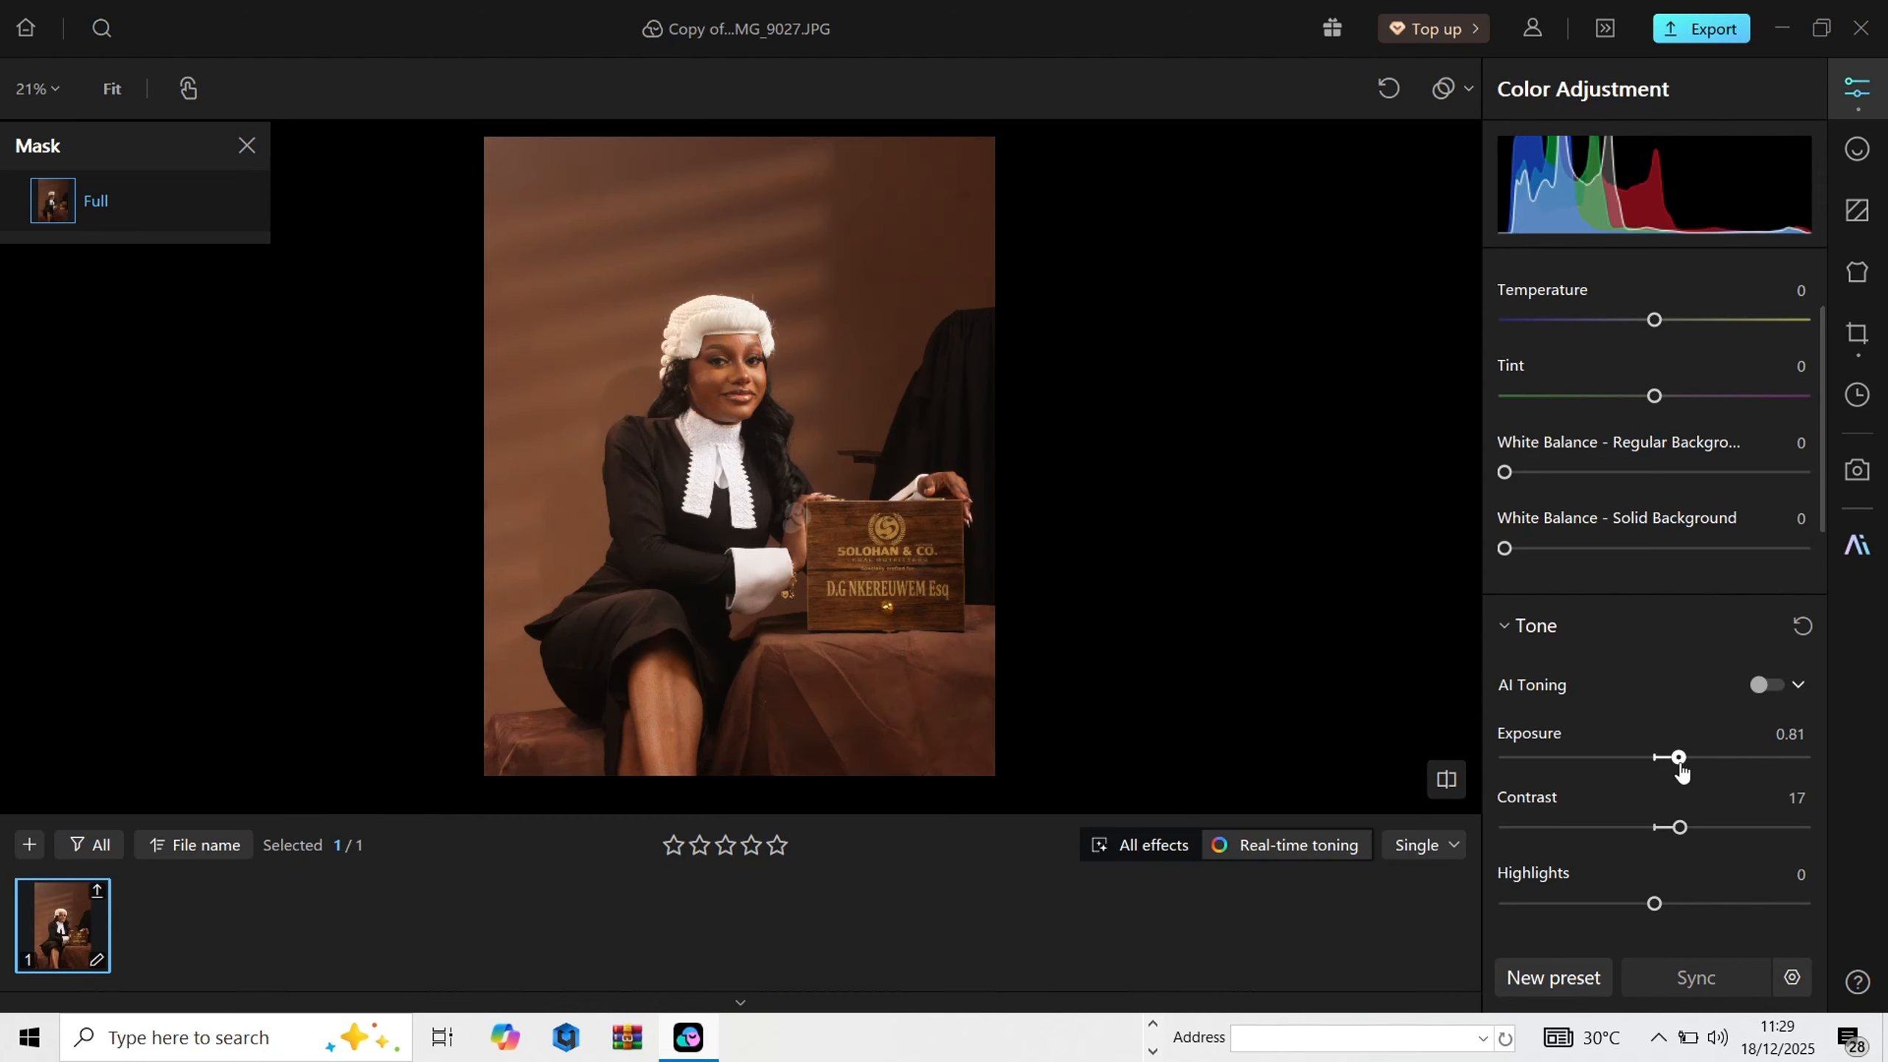
# Step: Lower the whole photo's highlights to -63, checking the effect on the face
pyautogui.scroll(-1, 1672, 774)
pyautogui.moveTo(1611, 826); pyautogui.dragTo(1568, 829)
pyautogui.scroll(5, 729, 406)
pyautogui.moveTo(683, 349); pyautogui.dragTo(699, 521)
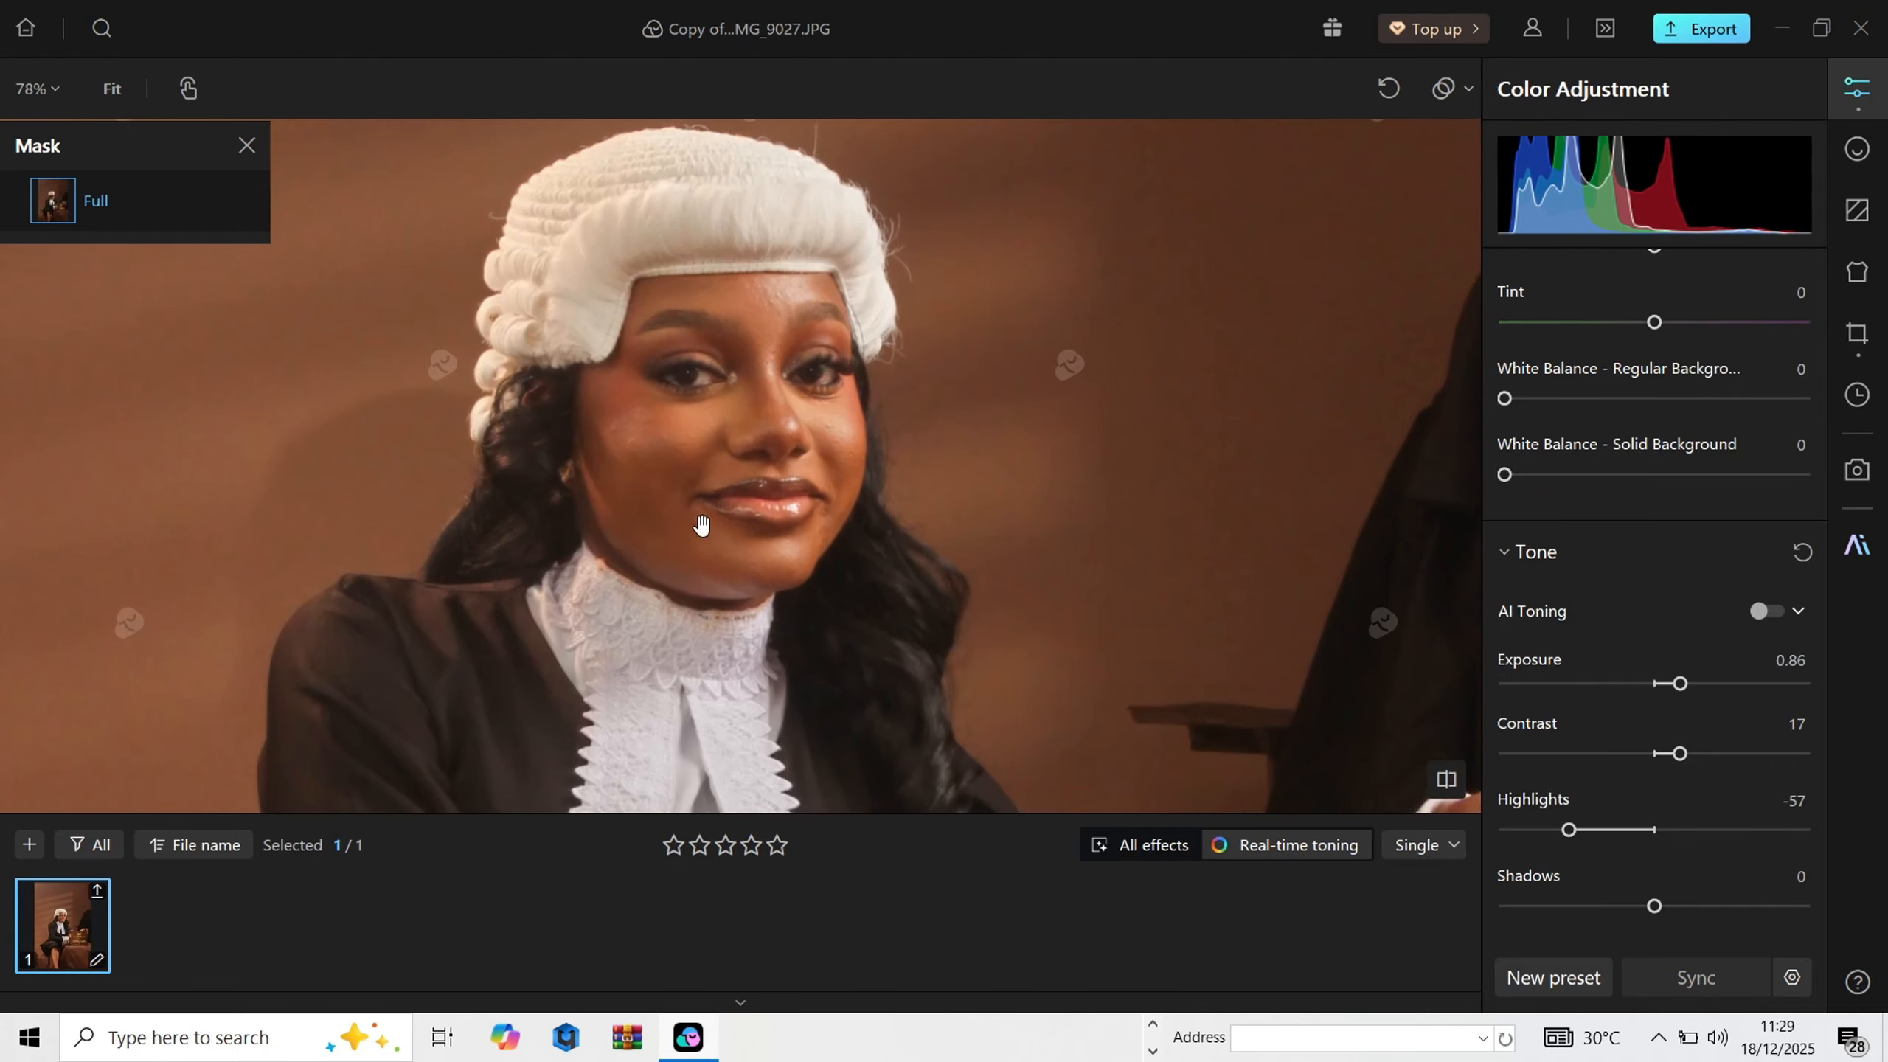
pyautogui.moveTo(1570, 830); pyautogui.dragTo(1562, 833)
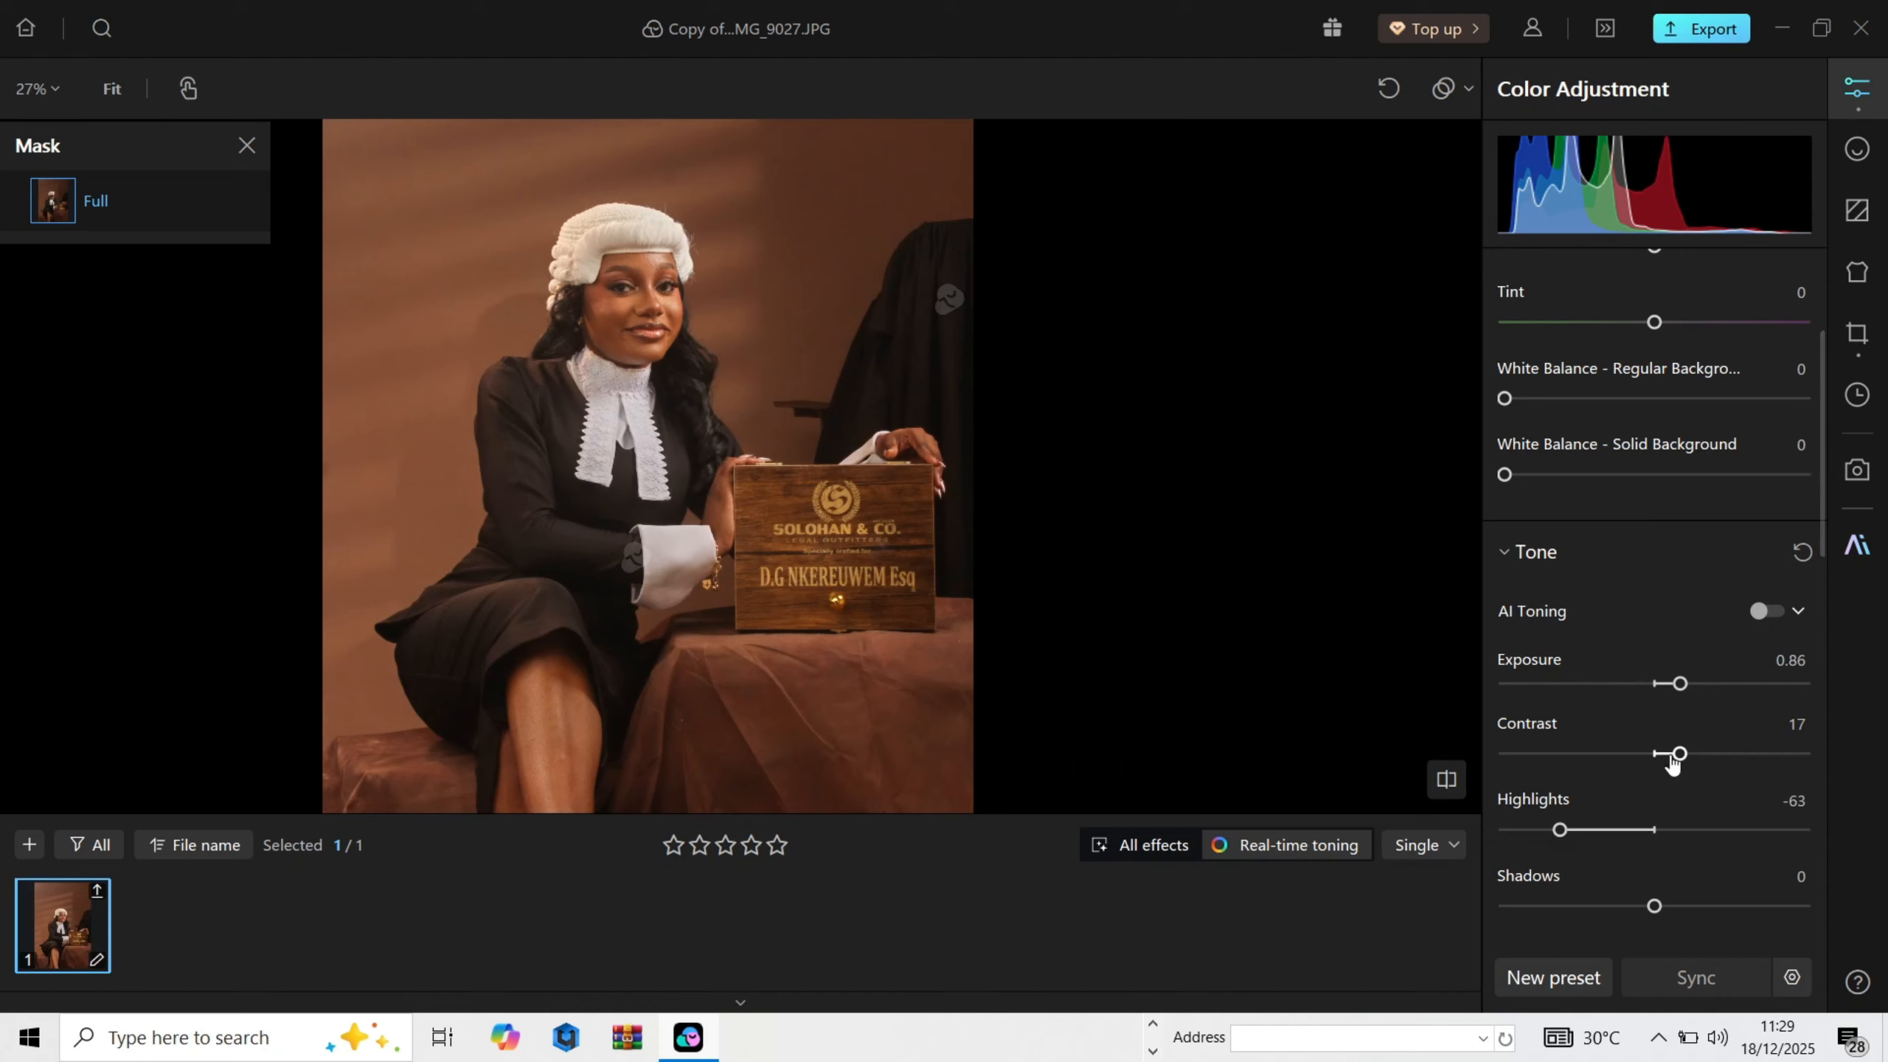
# Step: Set the whole photo's contrast to 27 and inspect the face and full frame
pyautogui.click(1693, 760)
pyautogui.scroll(-2, 763, 476)
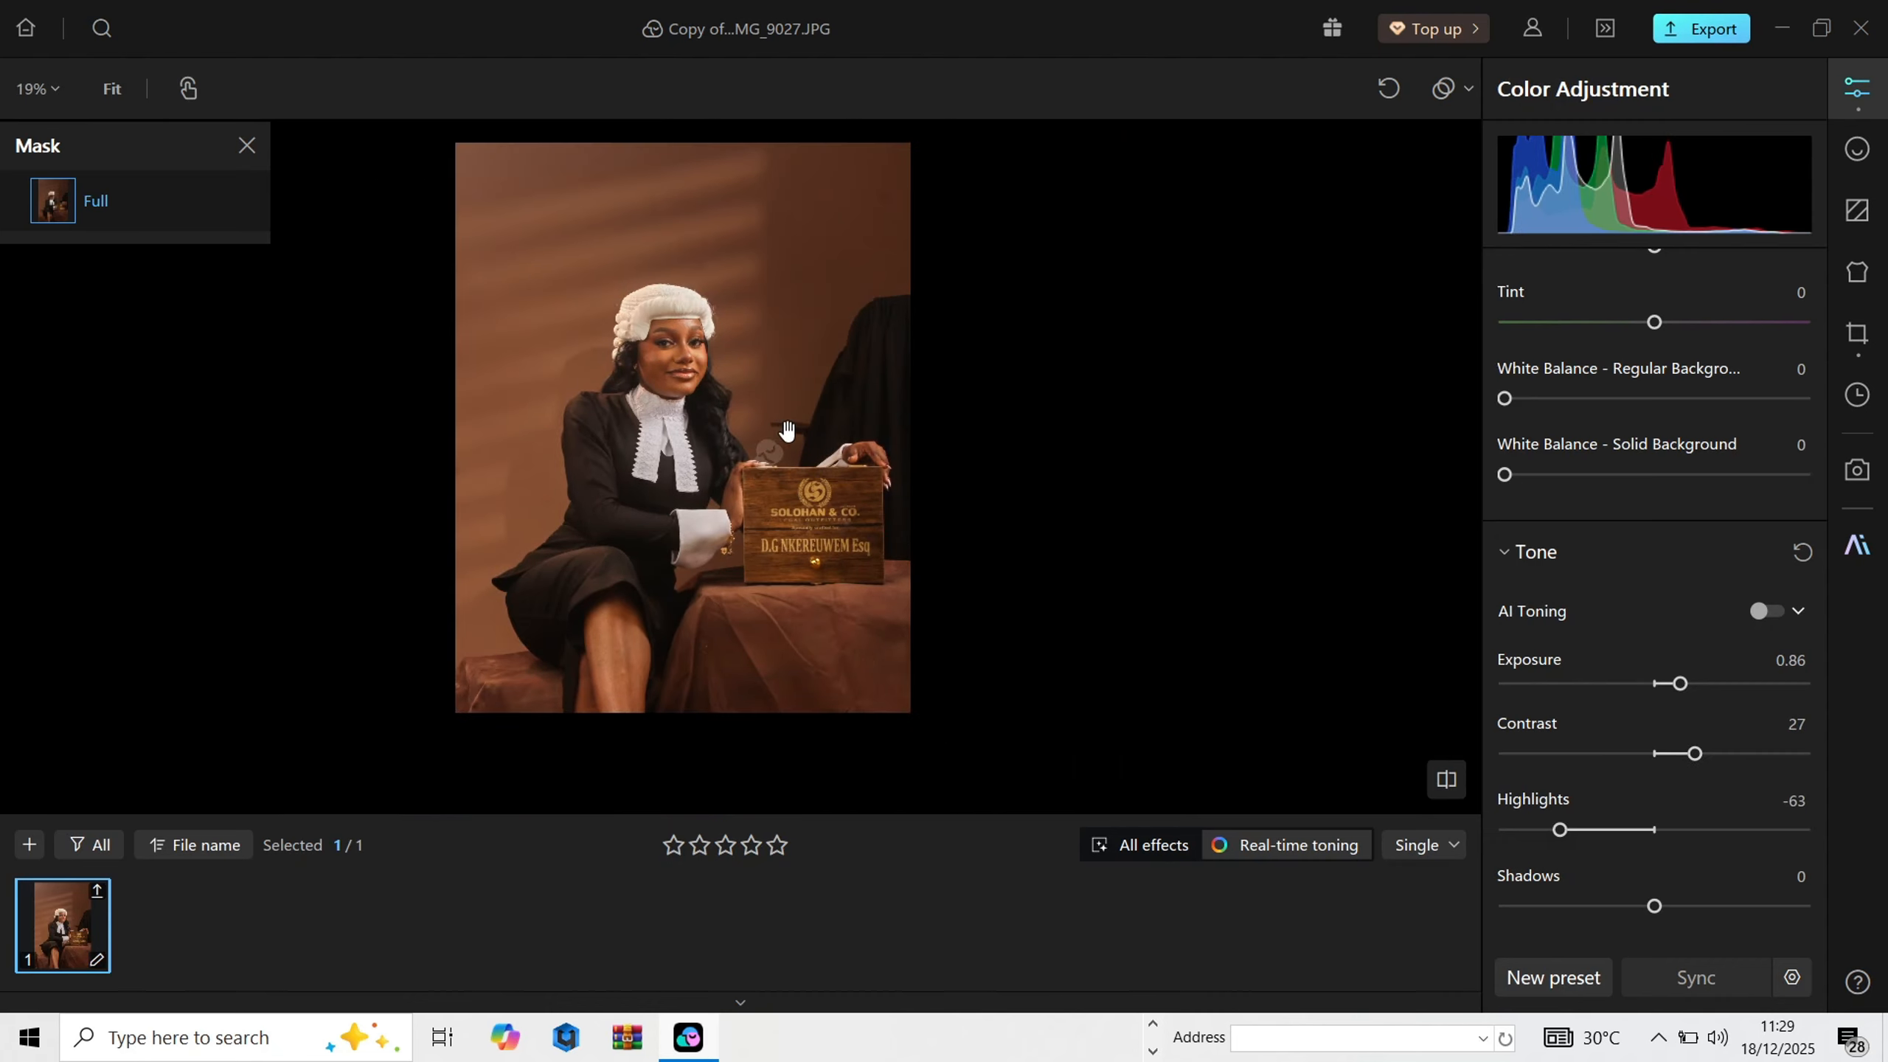
pyautogui.scroll(4, 787, 430)
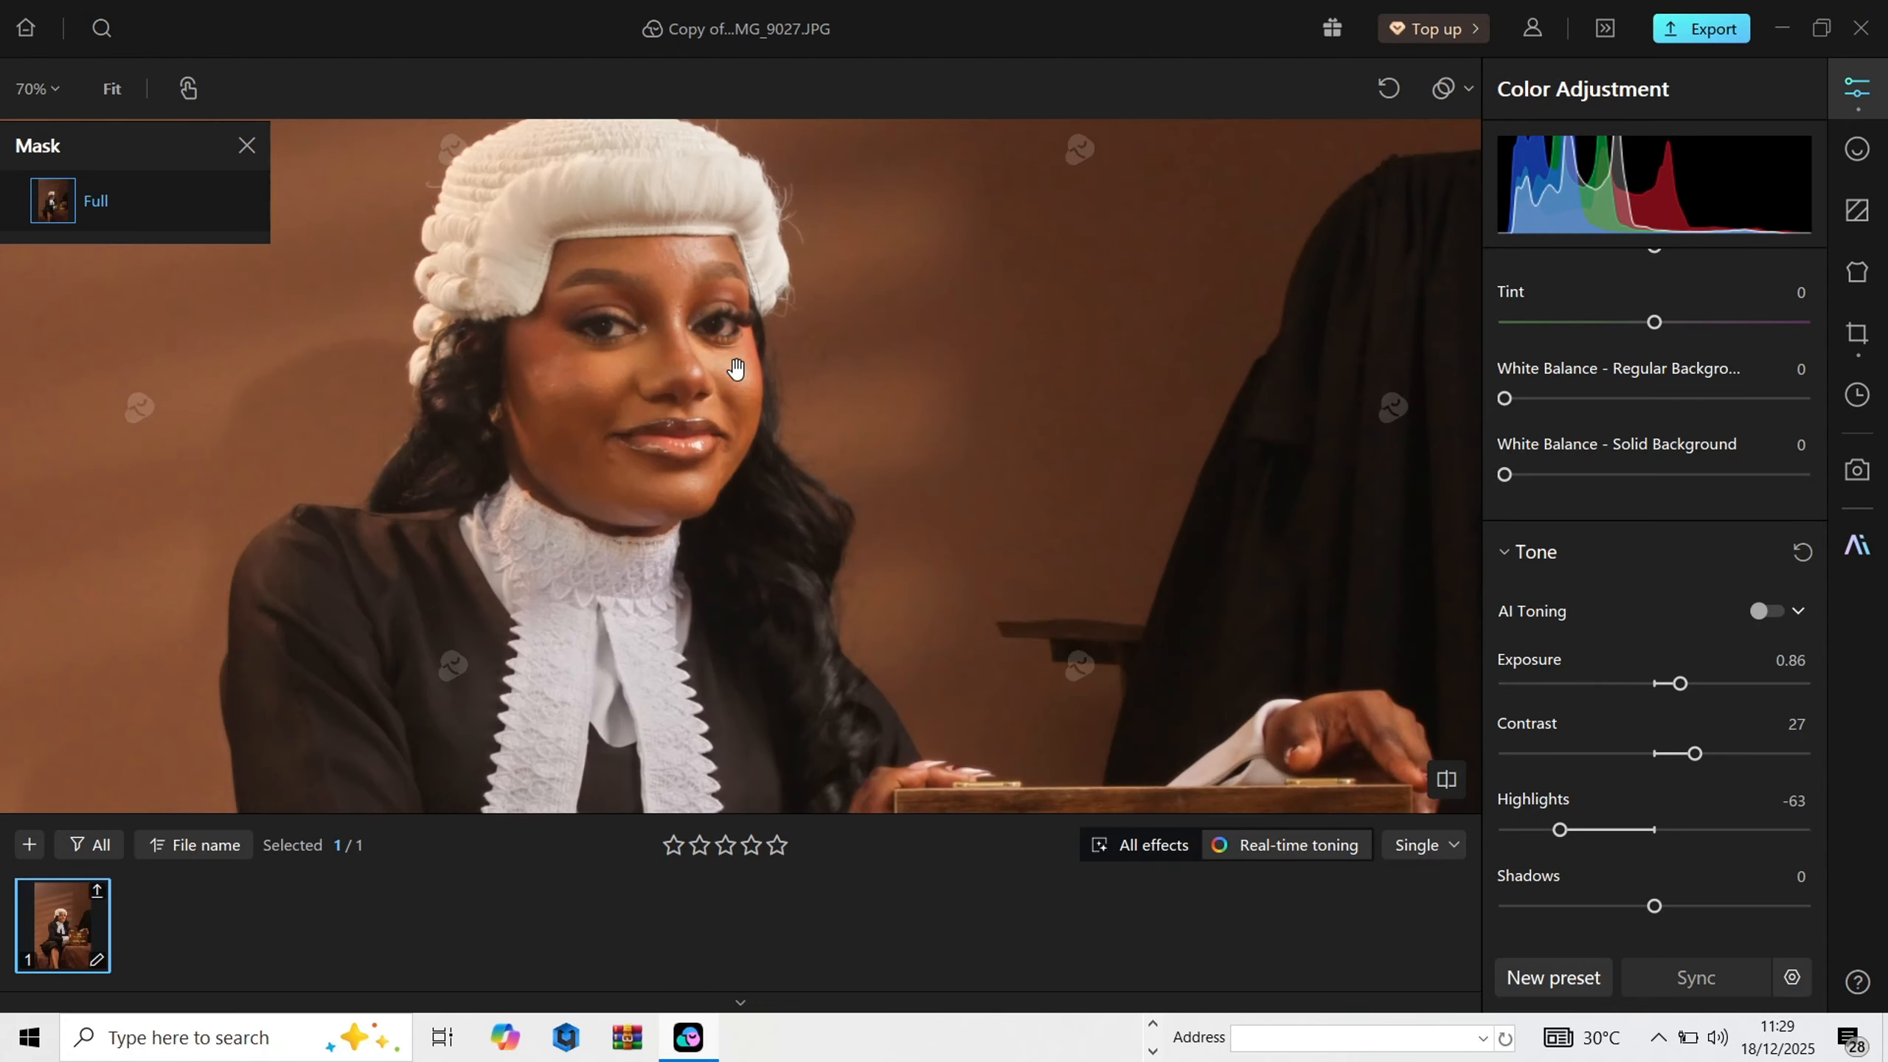
pyautogui.scroll(-3, 737, 379)
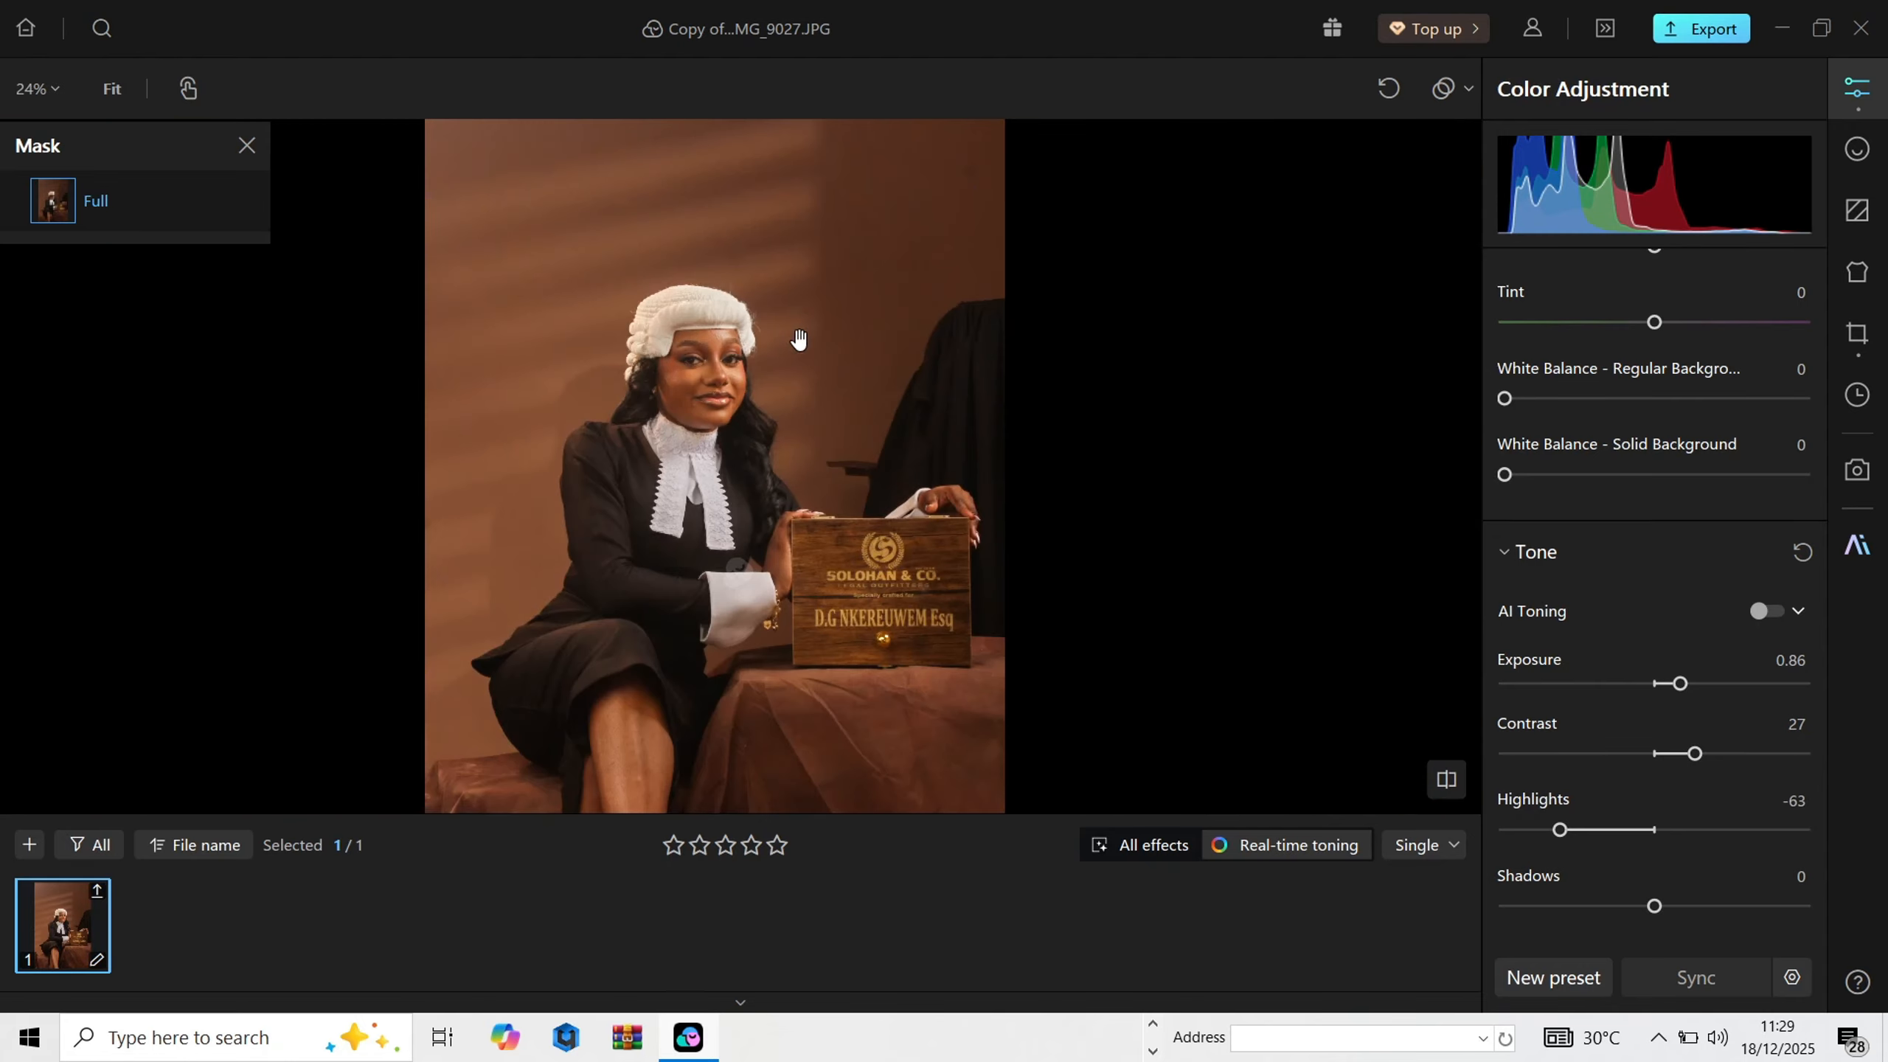
pyautogui.scroll(-2, 791, 355)
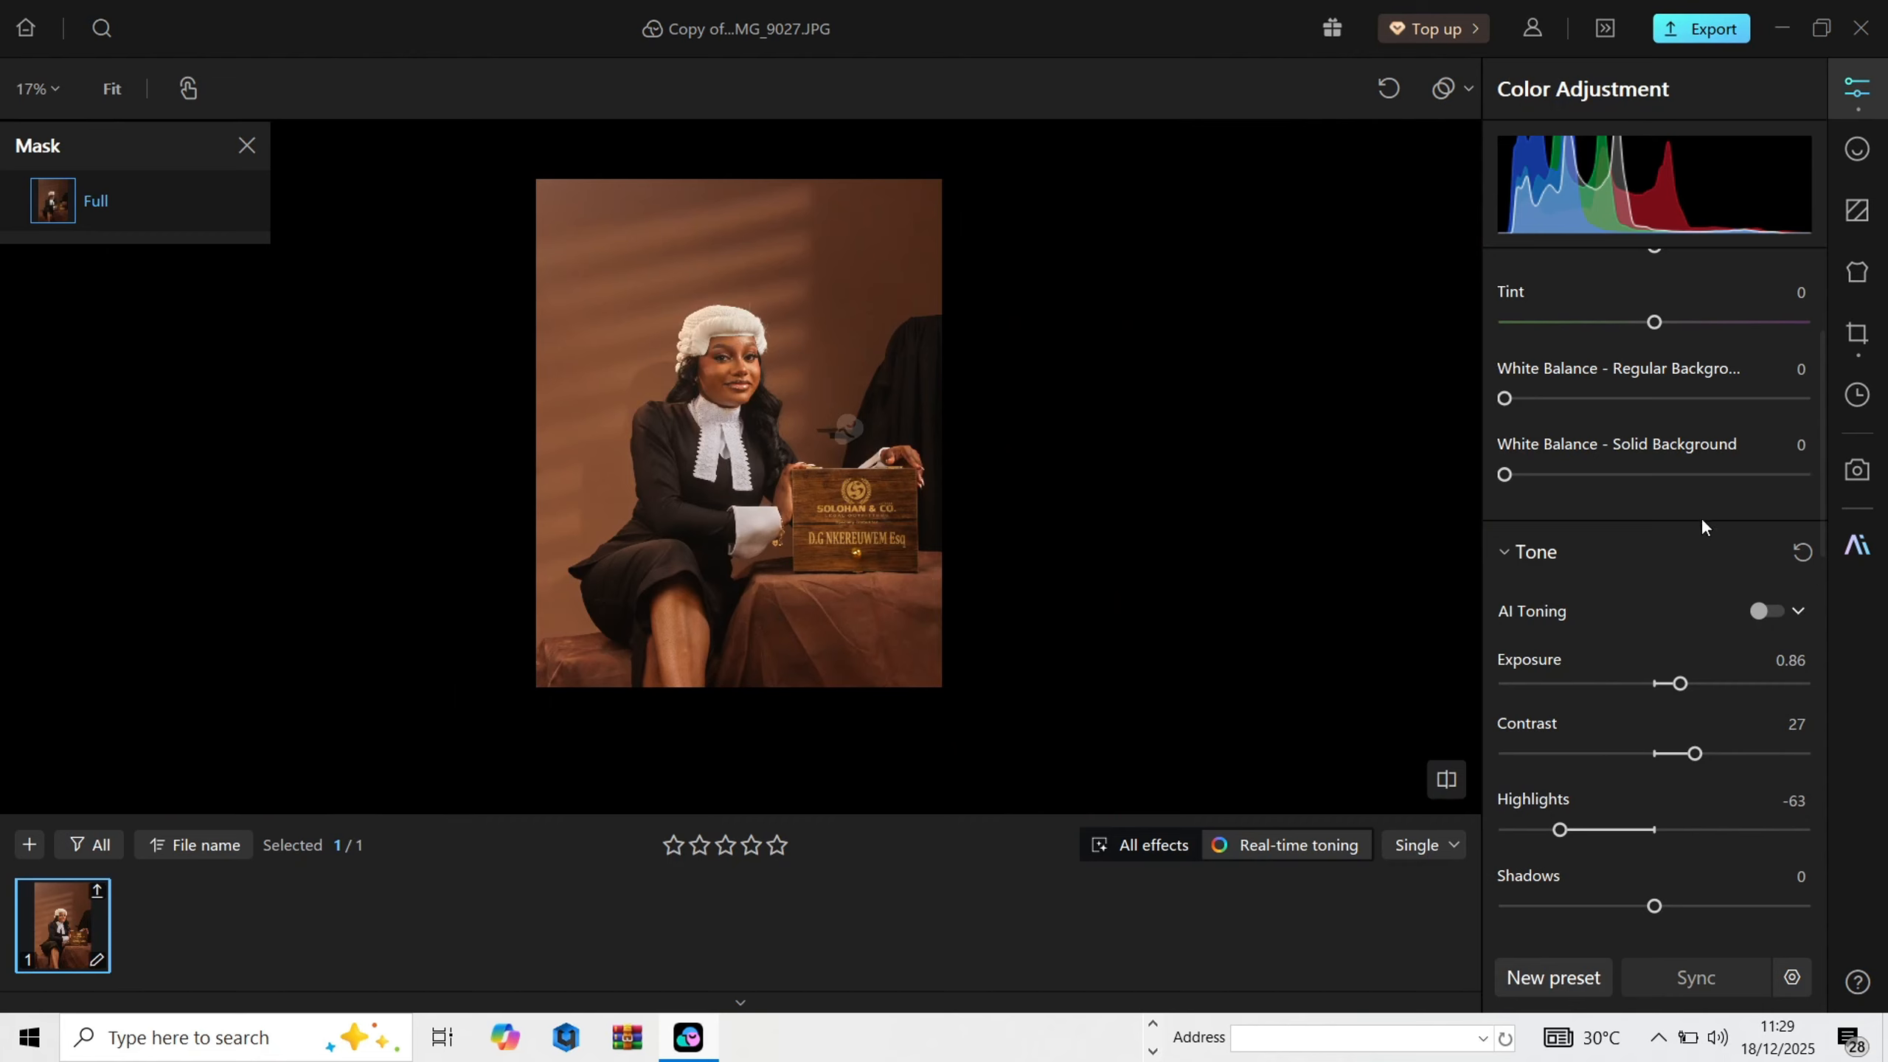
# Step: Look through the Person, Background and Custom mask options of the local color adjustments
pyautogui.scroll(4, 1694, 475)
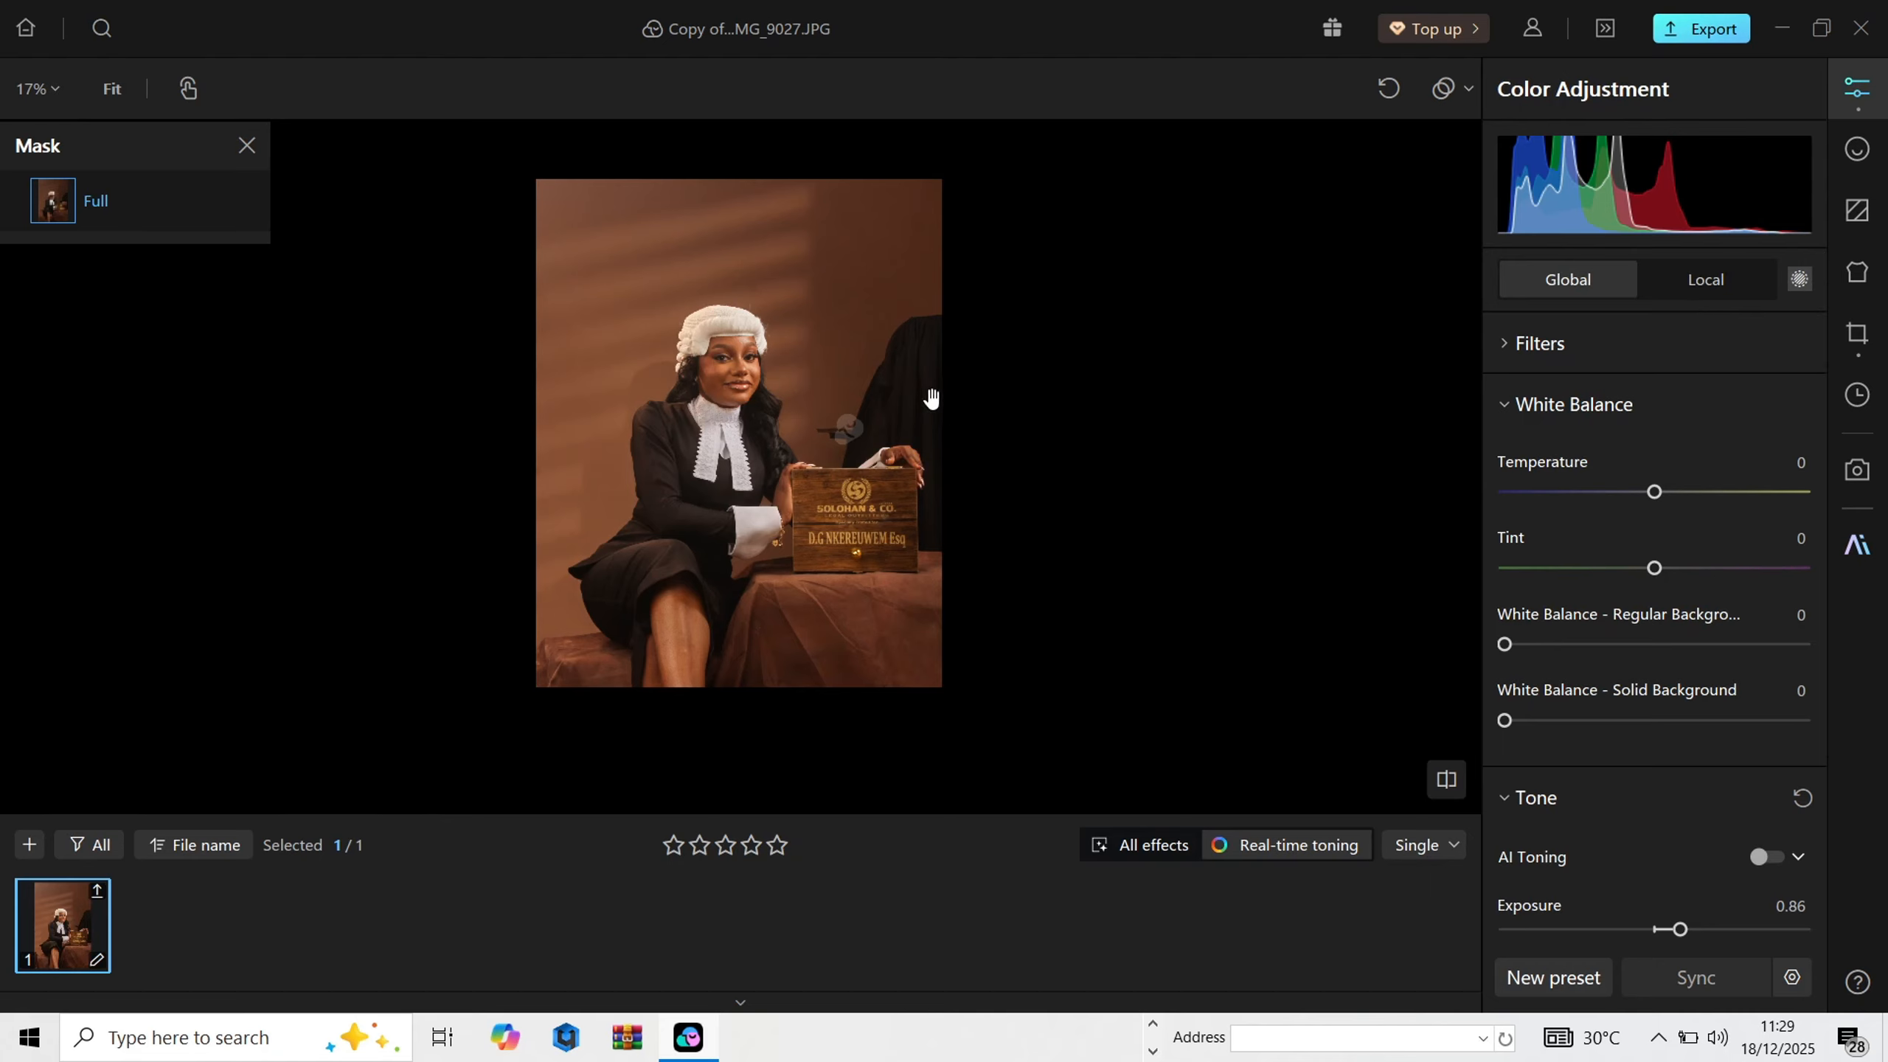
pyautogui.click(1717, 283)
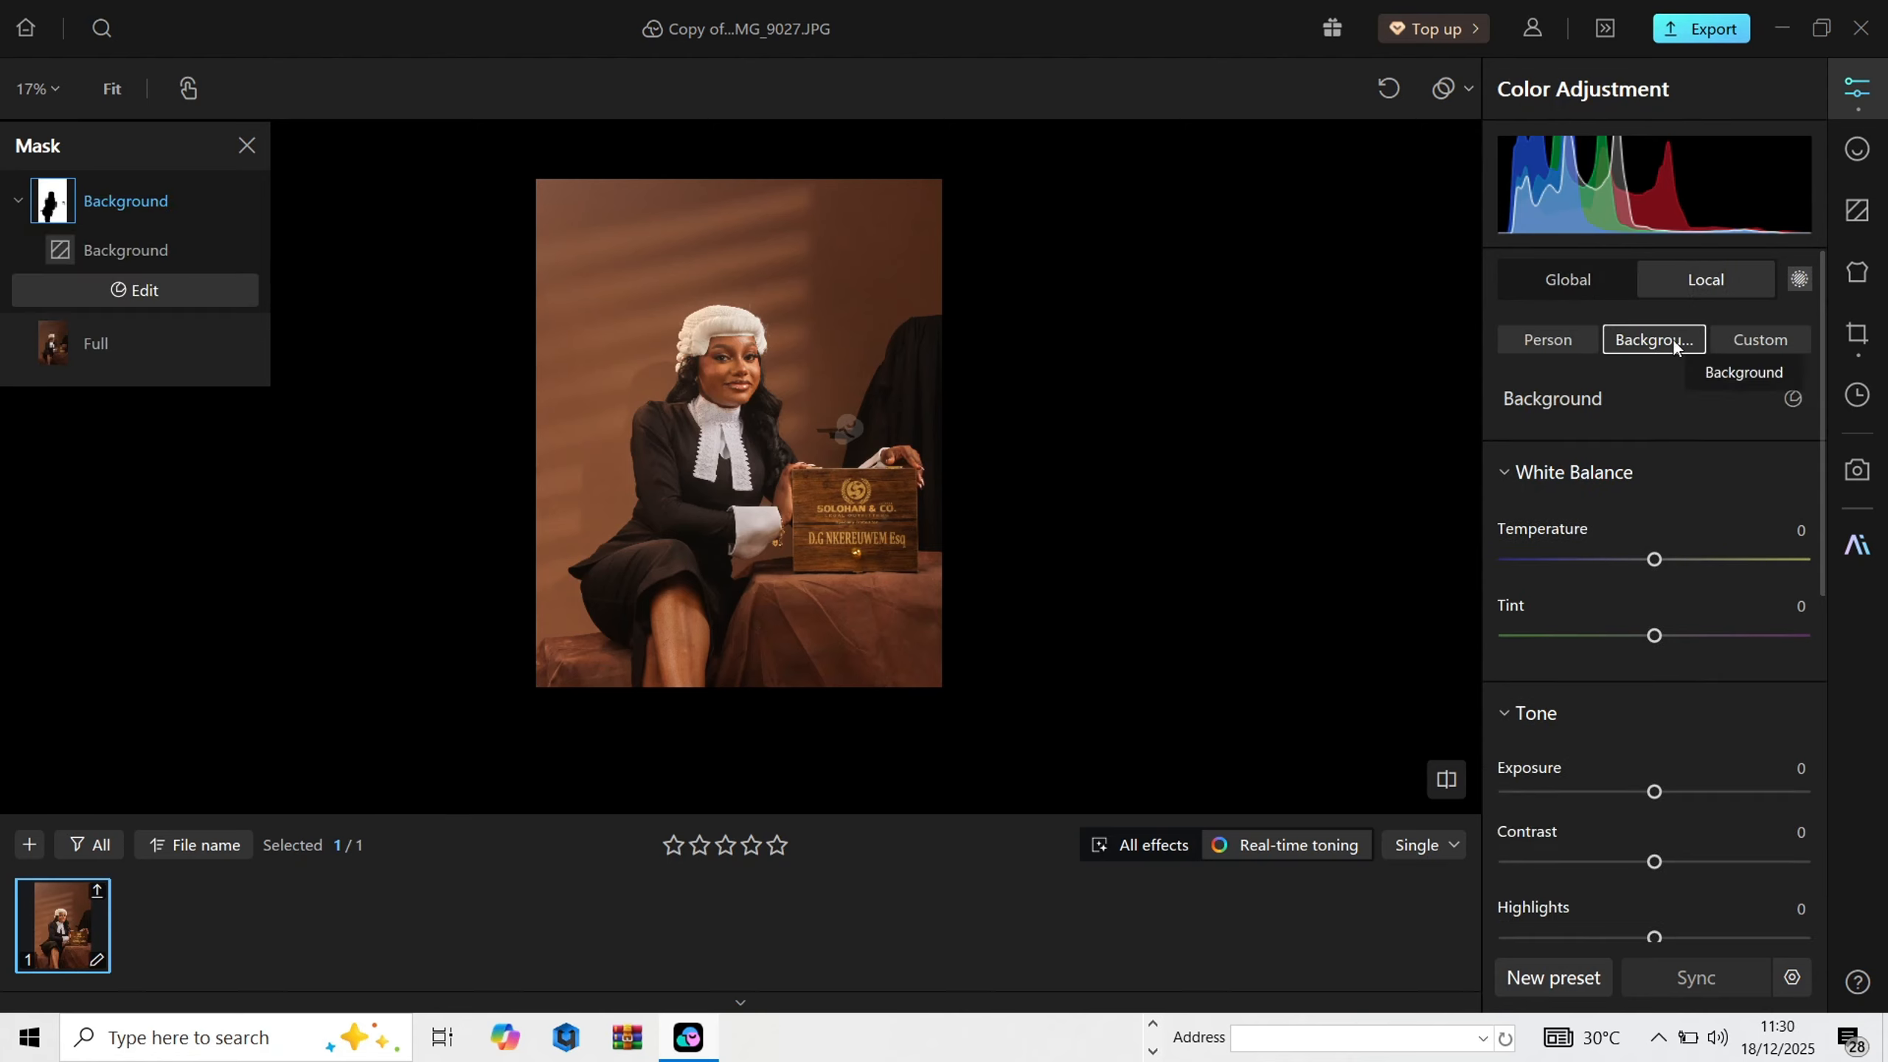
pyautogui.click(1522, 345)
pyautogui.click(1626, 346)
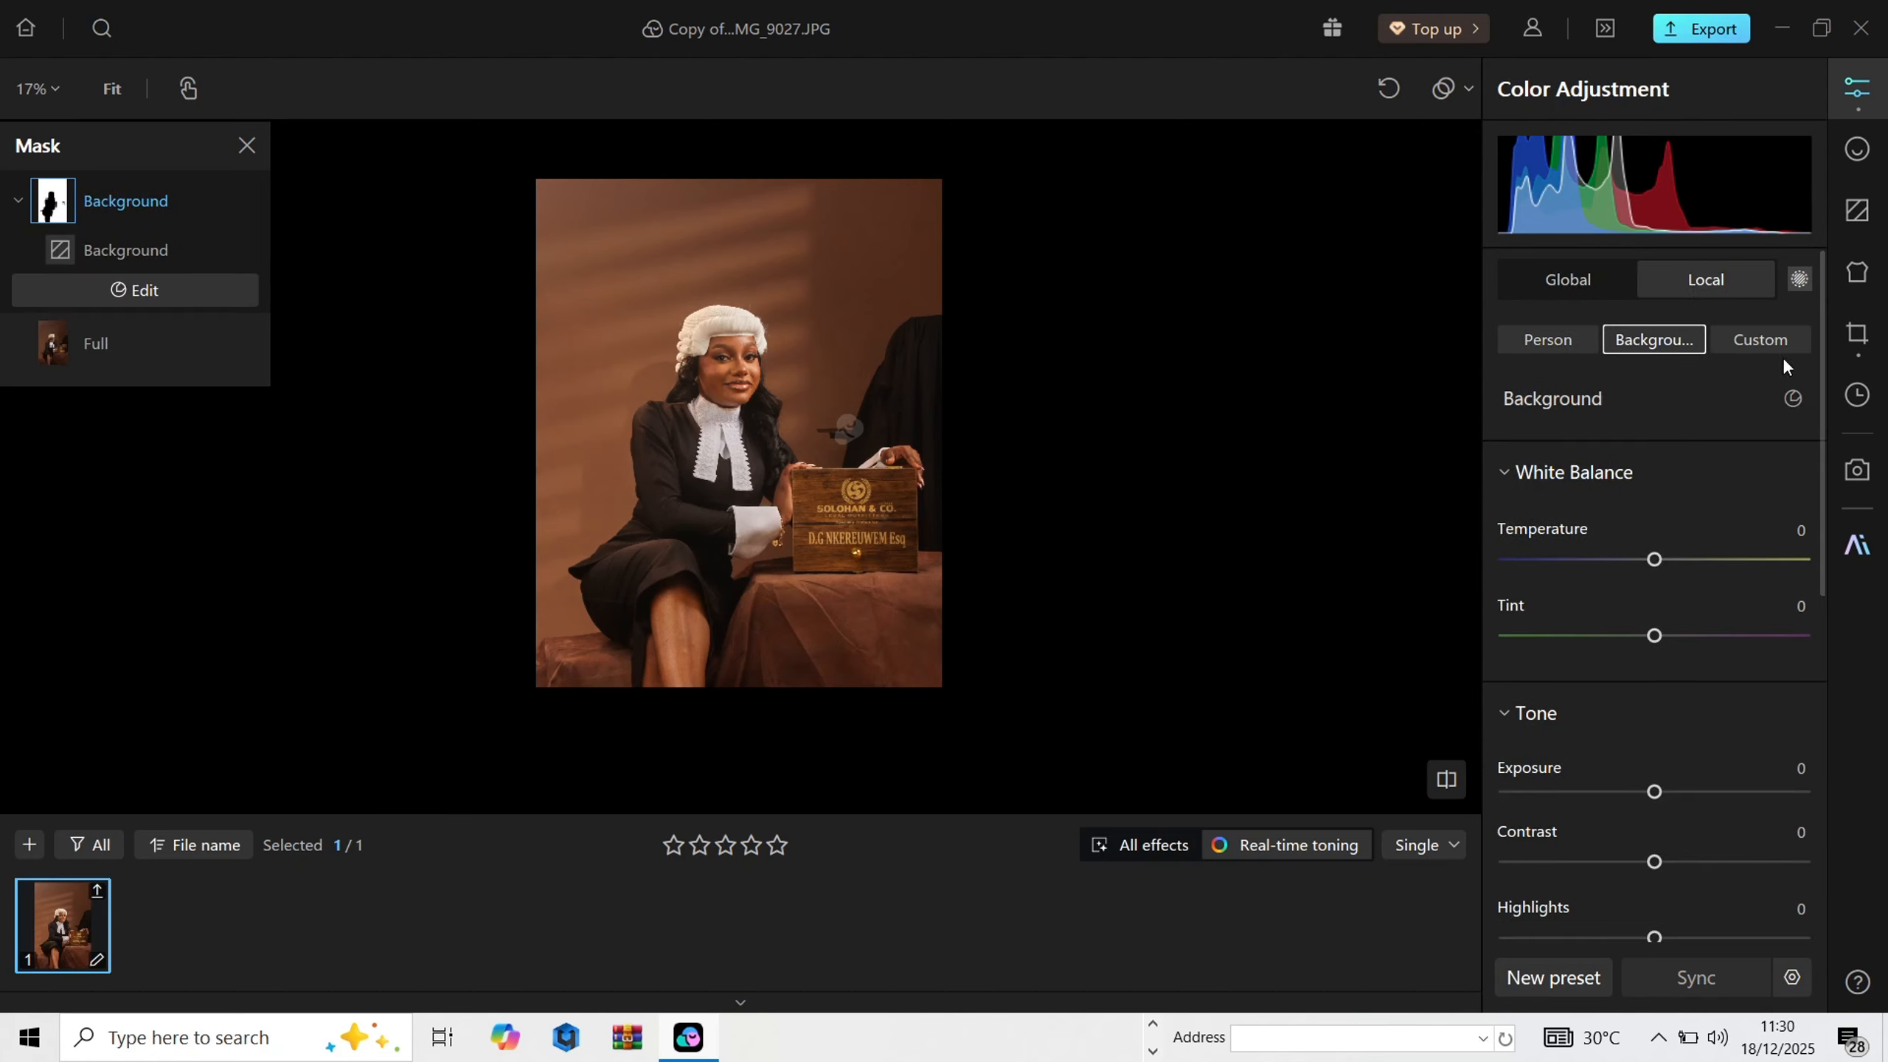
pyautogui.click(1782, 346)
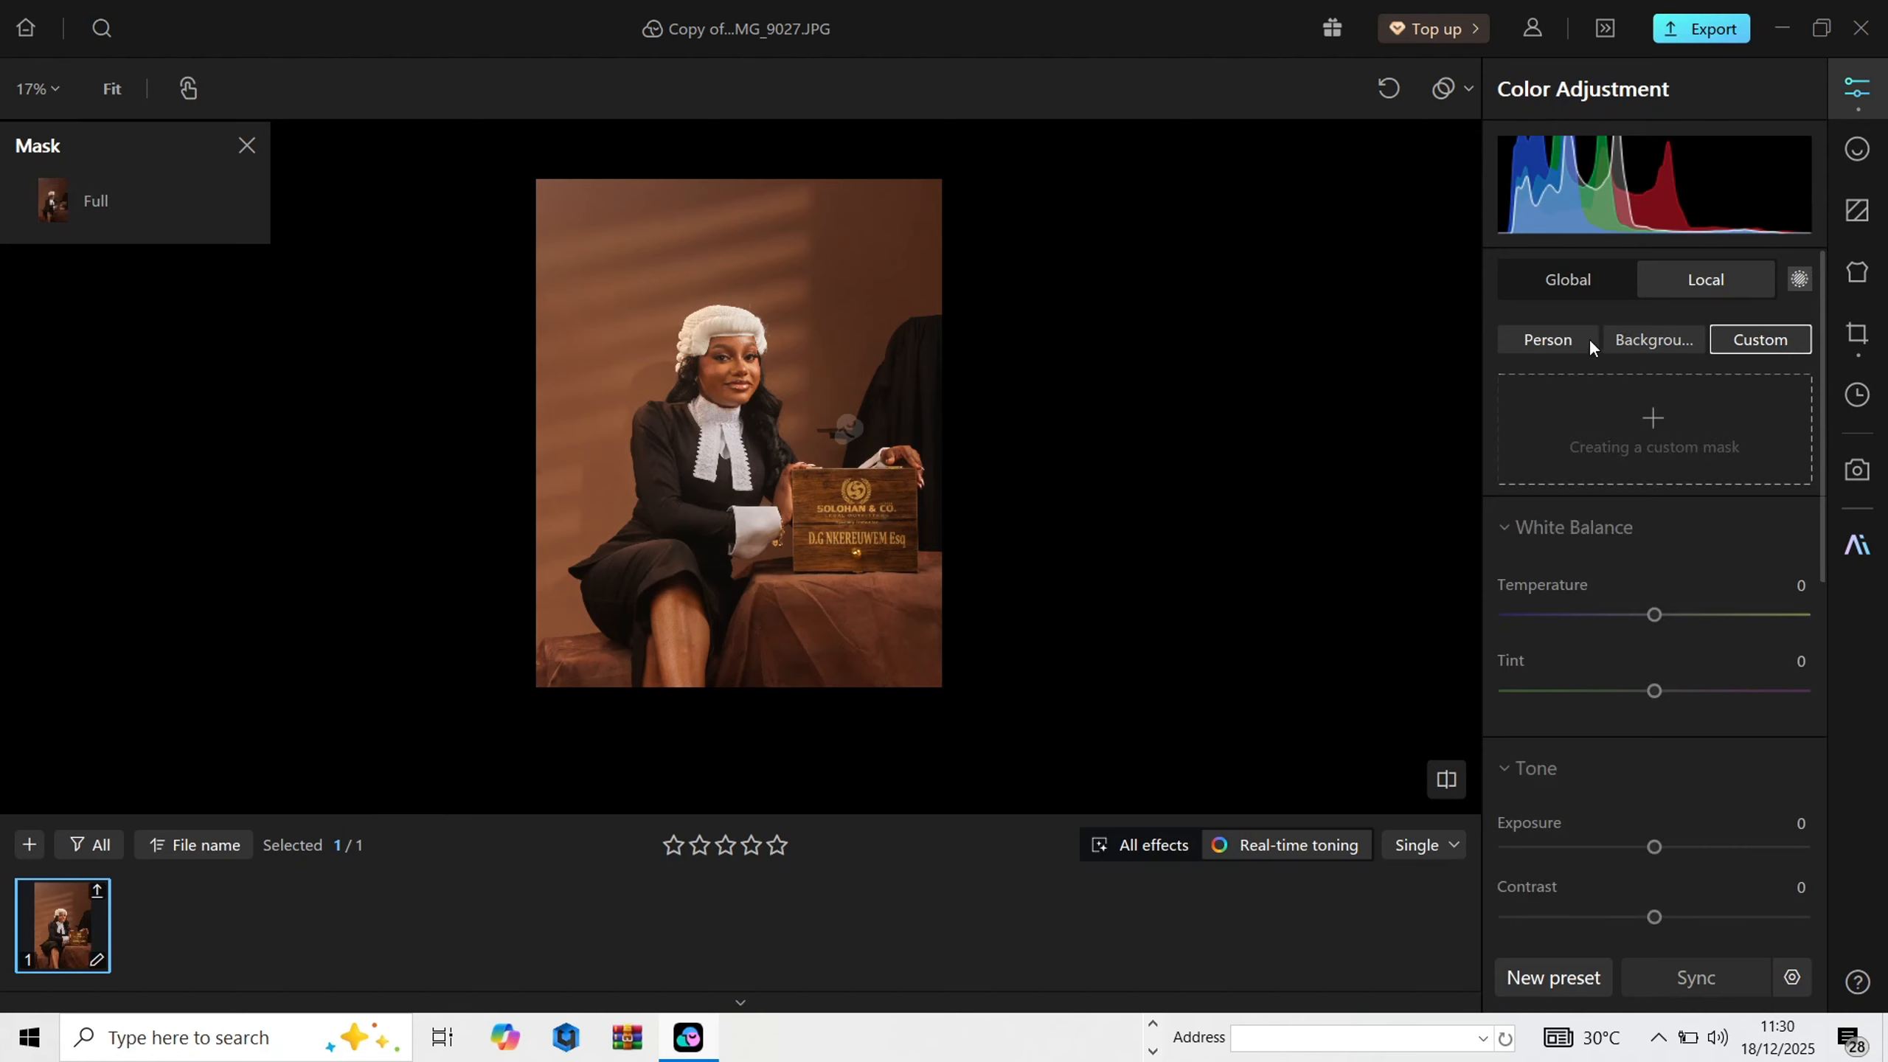
pyautogui.click(1633, 341)
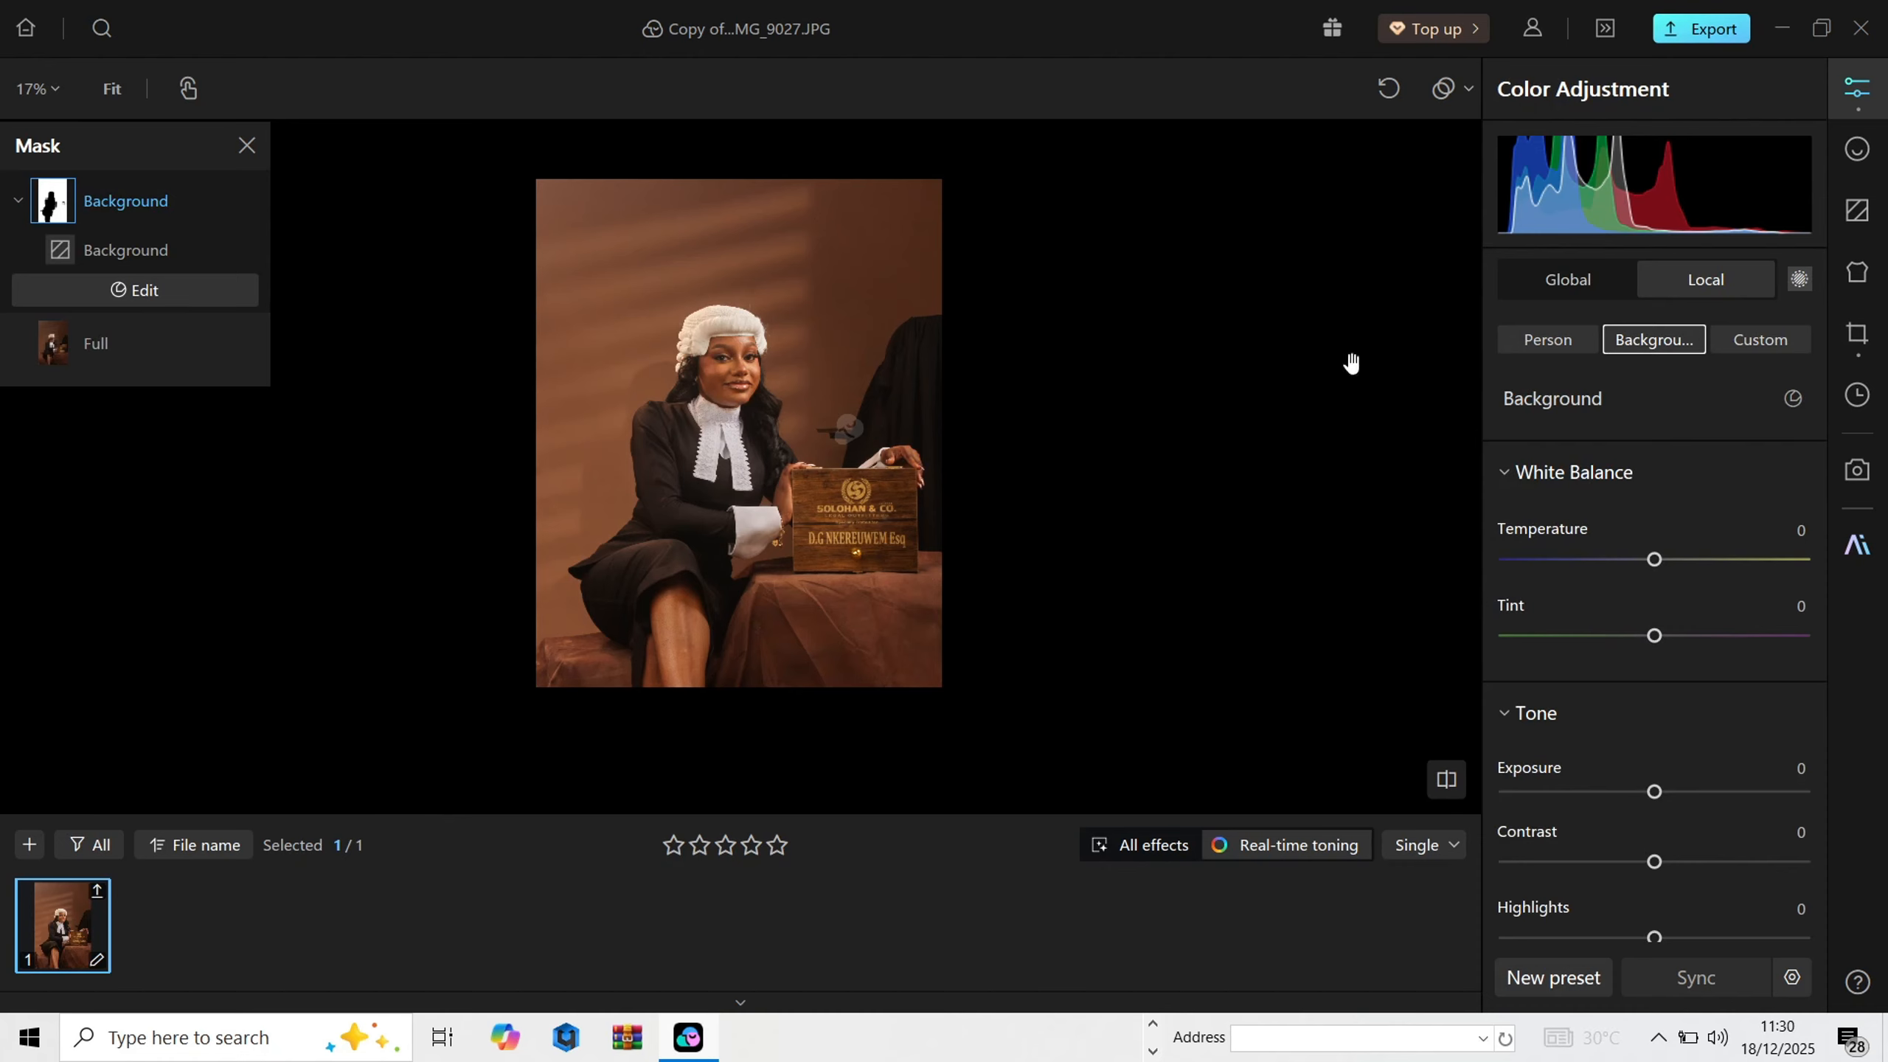
pyautogui.click(1551, 341)
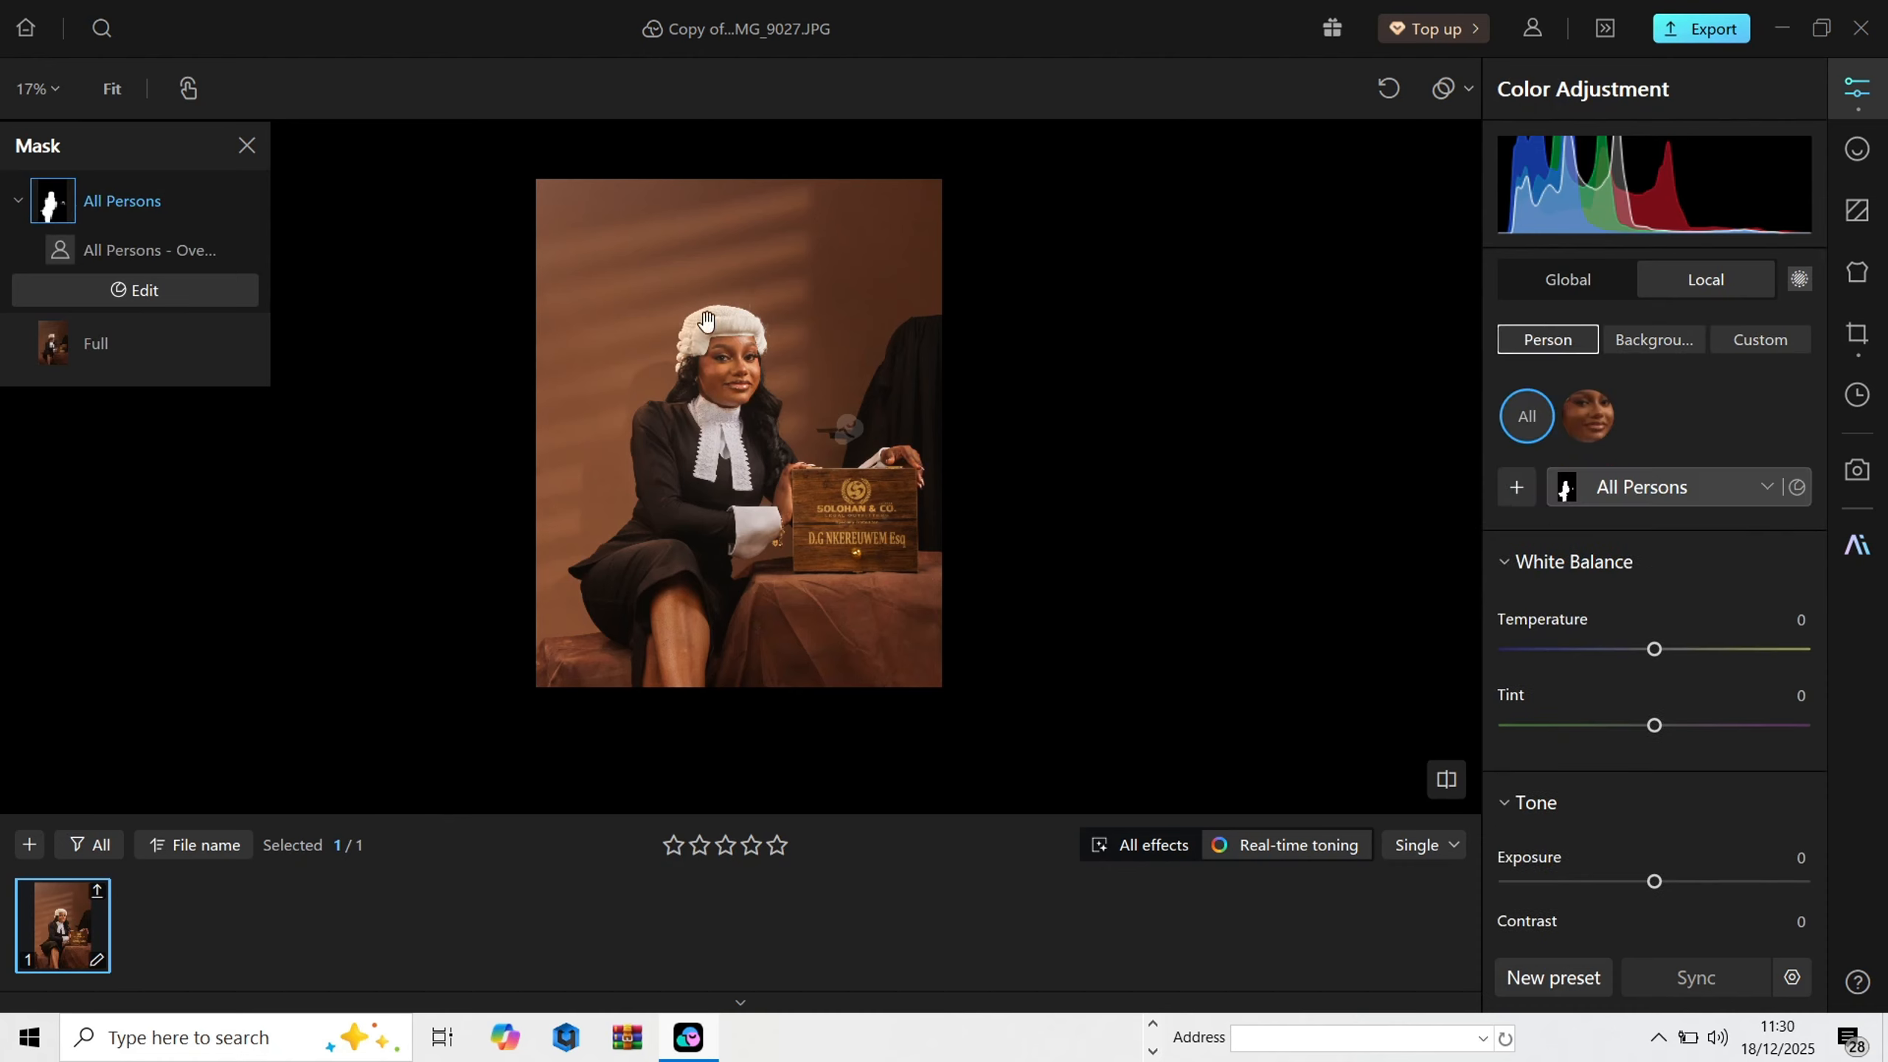
# Step: Set the exposure of the background mask to -0.82 and inspect the edges around the subject
pyautogui.click(1663, 343)
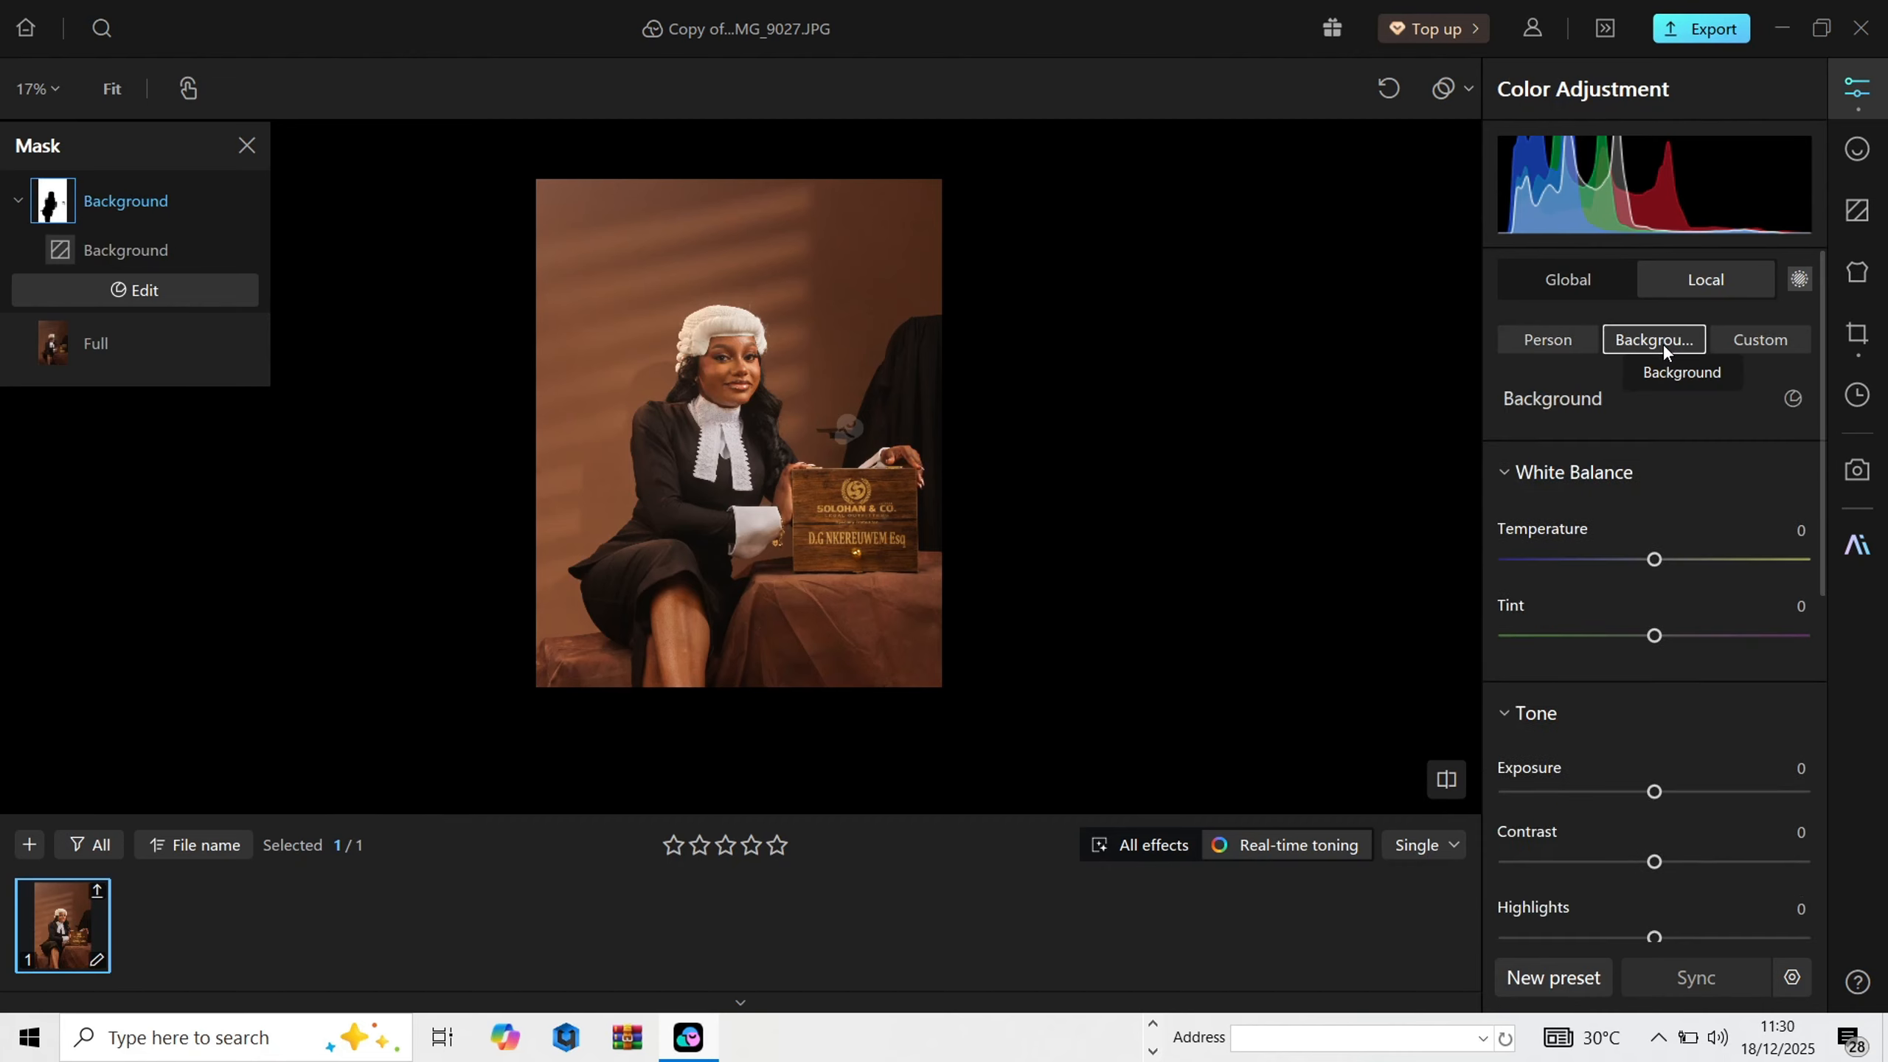
pyautogui.scroll(-1, 1680, 394)
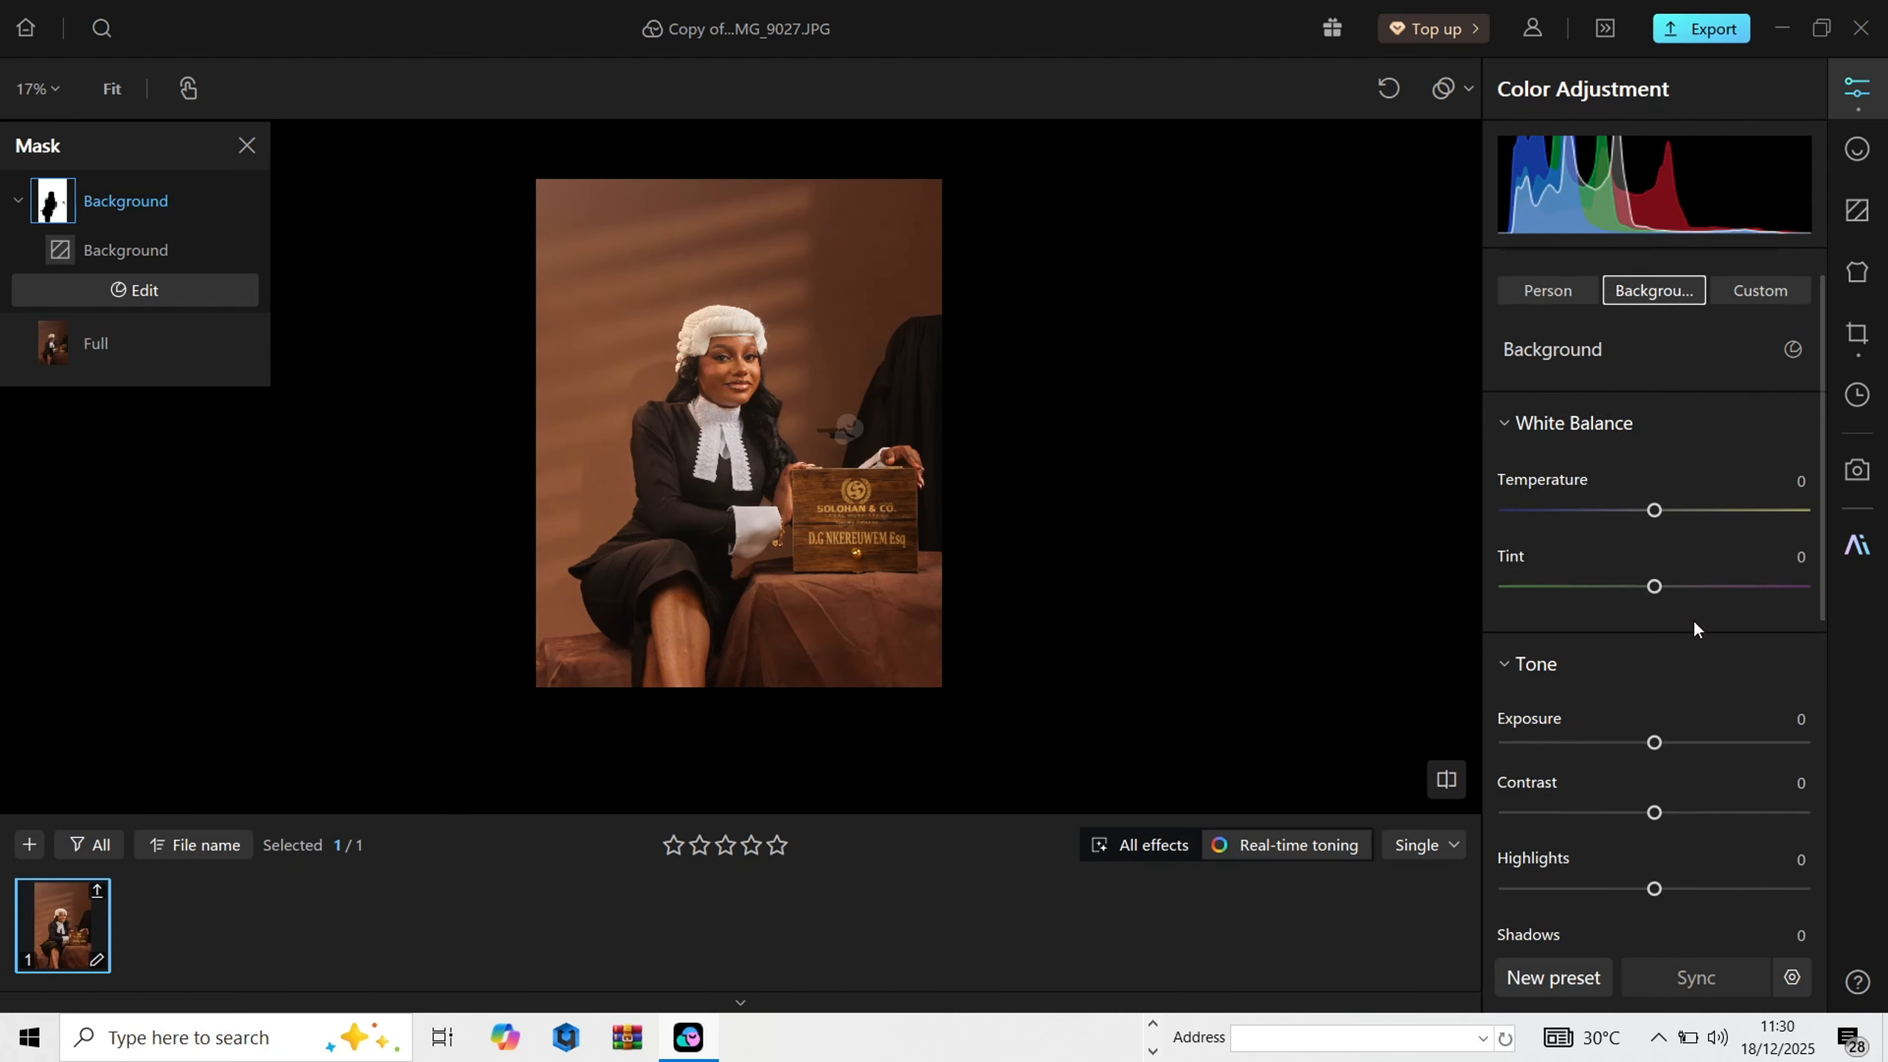
pyautogui.moveTo(1646, 744); pyautogui.dragTo(1630, 744)
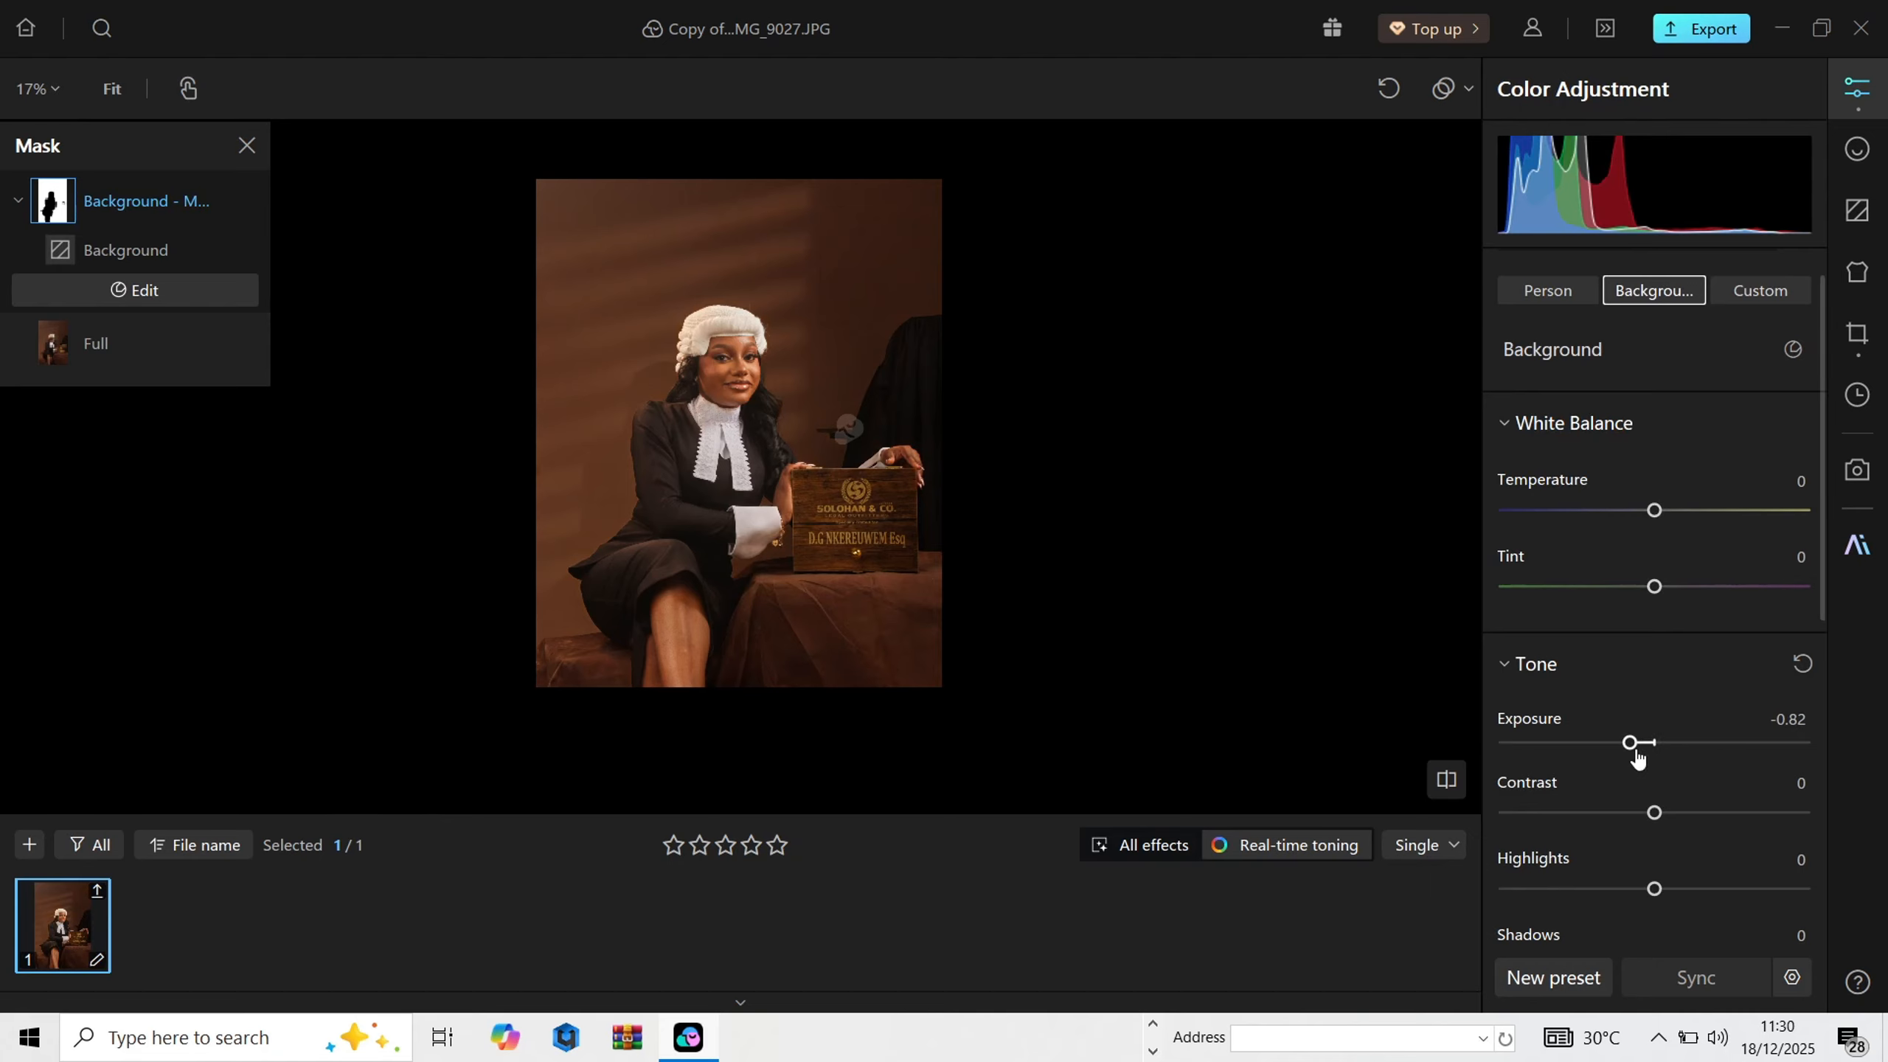
pyautogui.moveTo(1635, 743); pyautogui.dragTo(1632, 745)
pyautogui.scroll(6, 714, 494)
pyautogui.moveTo(752, 301); pyautogui.dragTo(759, 665)
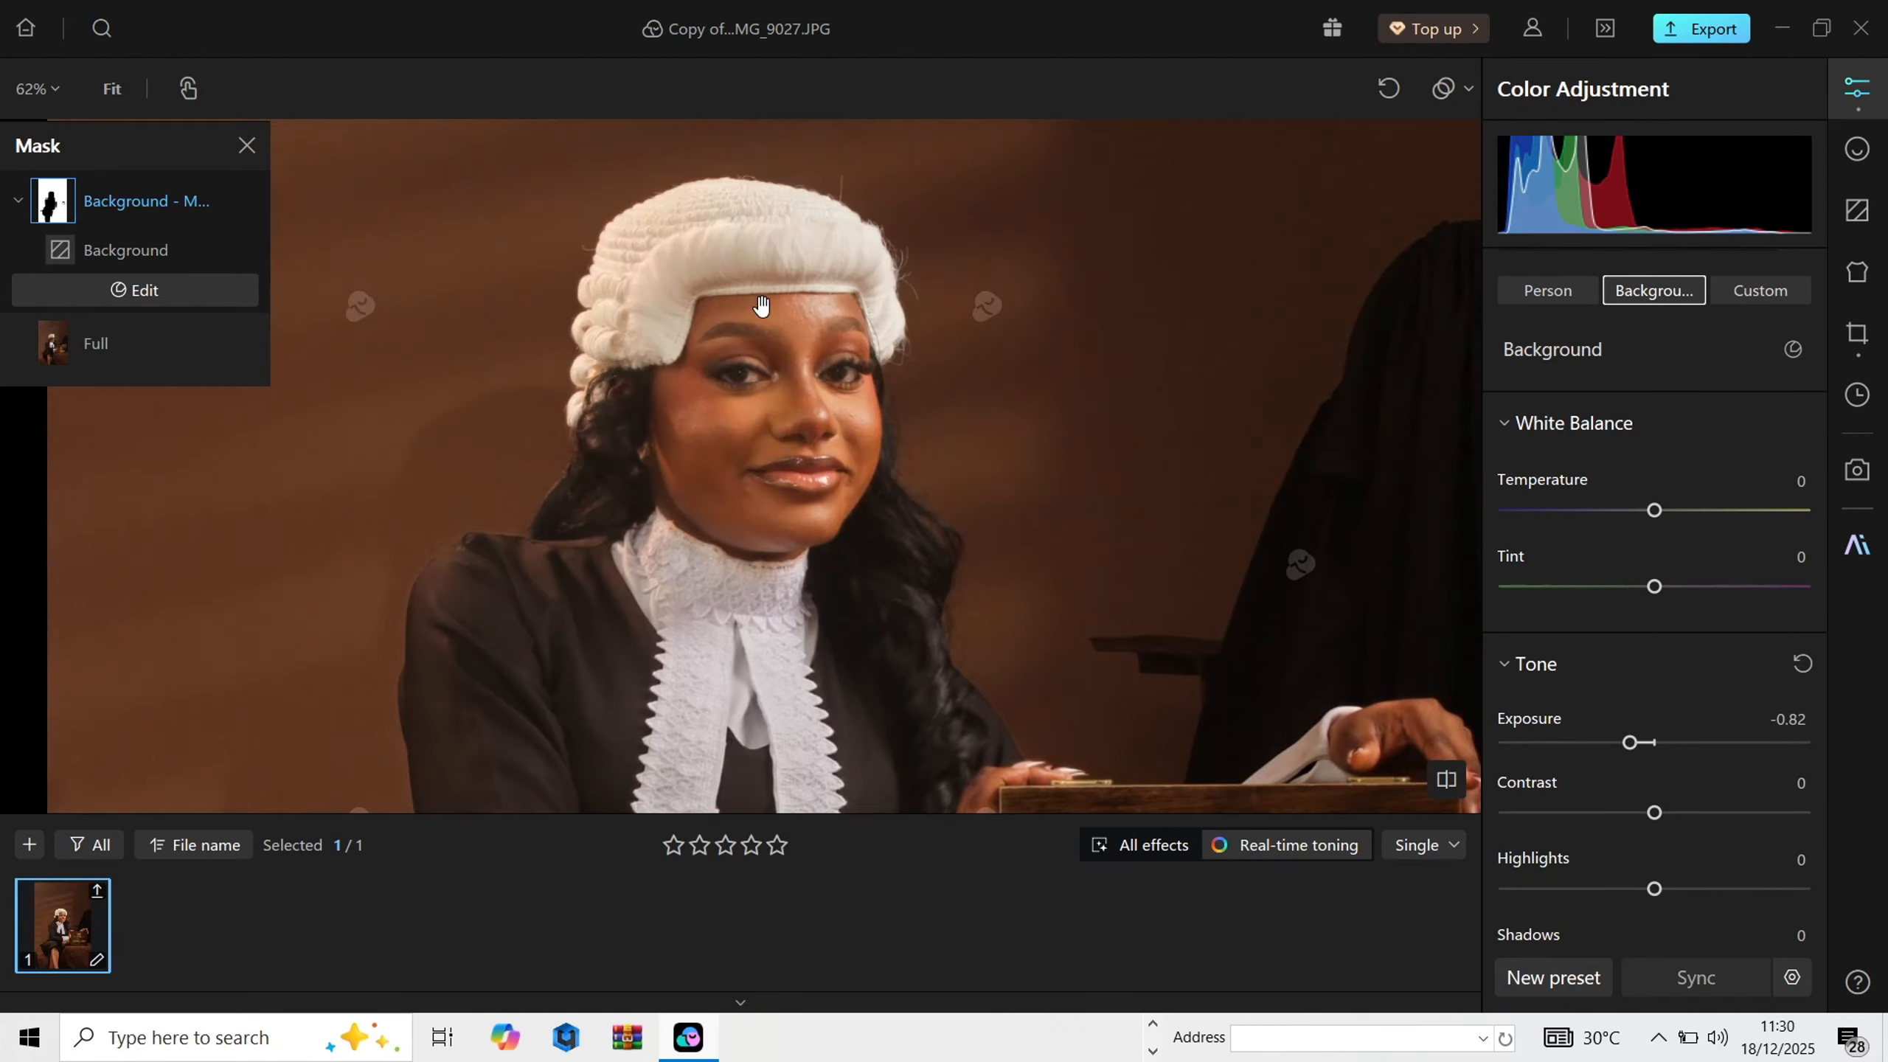
pyautogui.scroll(-5, 760, 308)
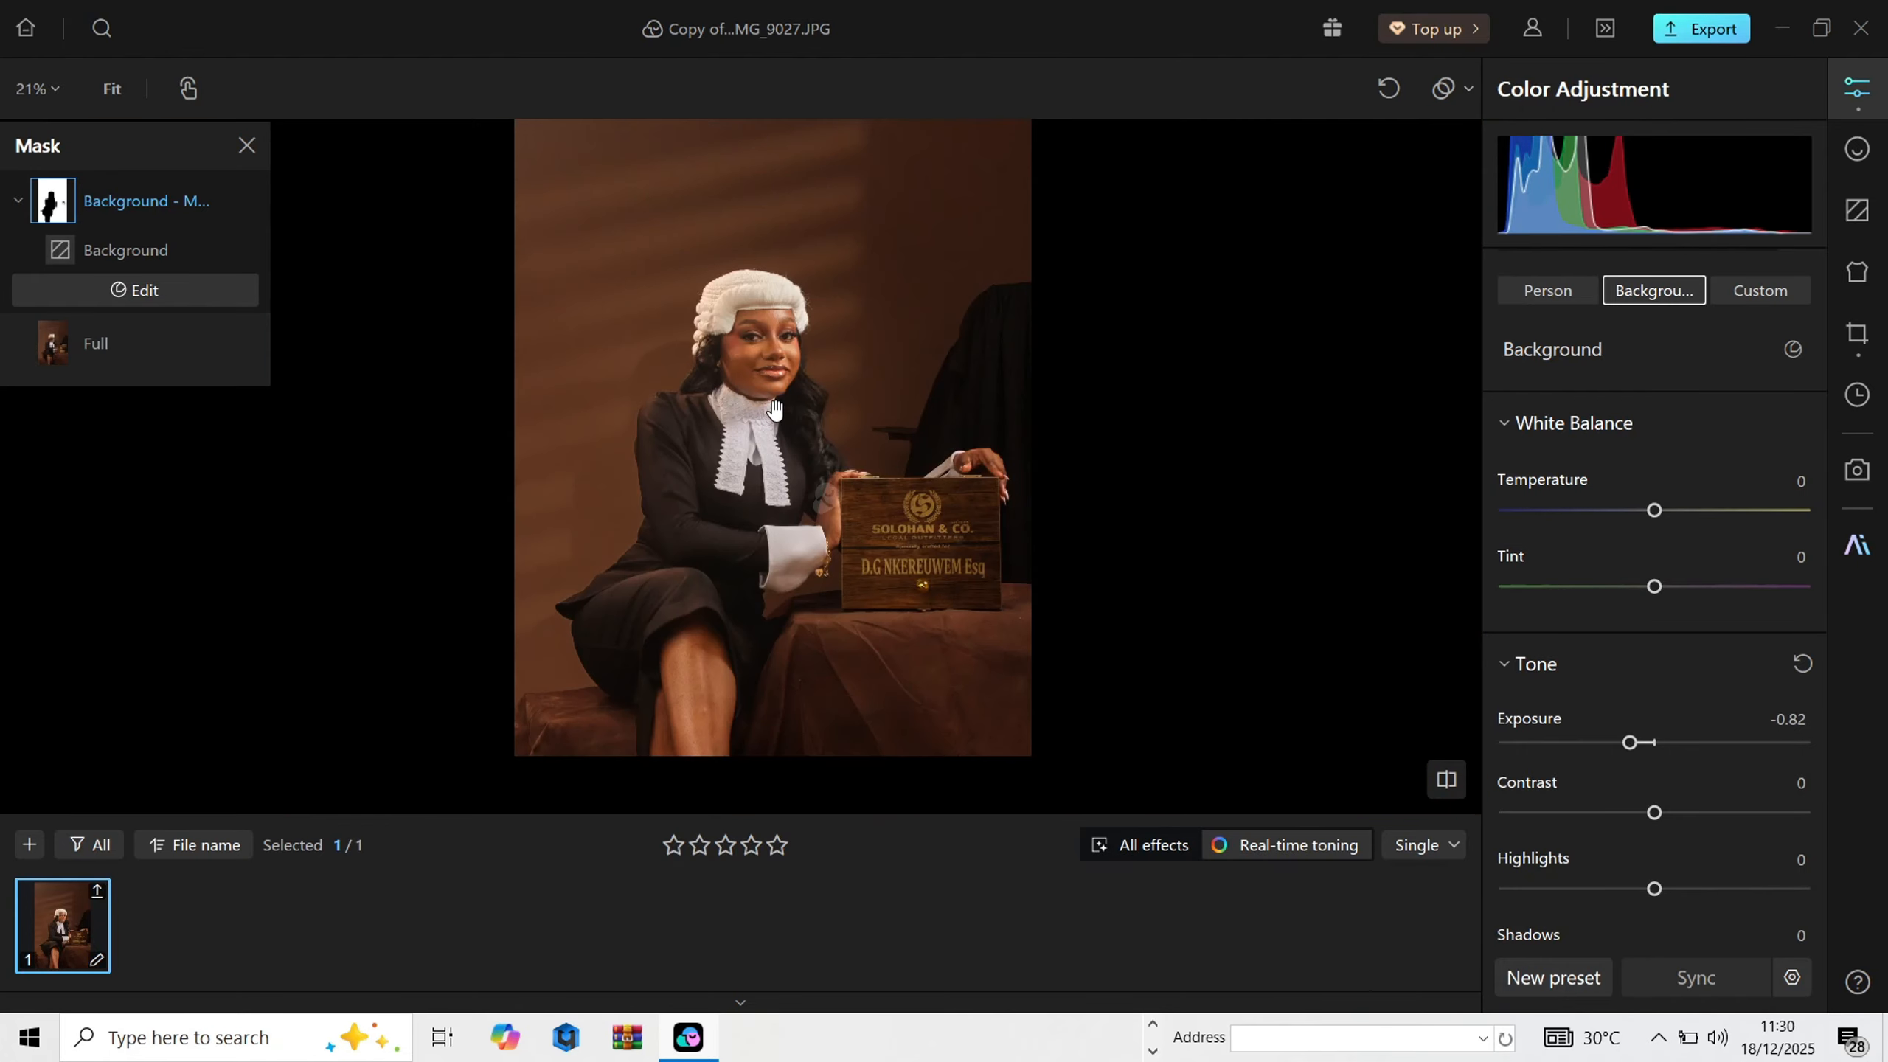
# Step: Lower the background mask's saturation to -56 and inspect the result around the subject and across the full frame
pyautogui.scroll(-2, 801, 413)
pyautogui.scroll(3, 804, 409)
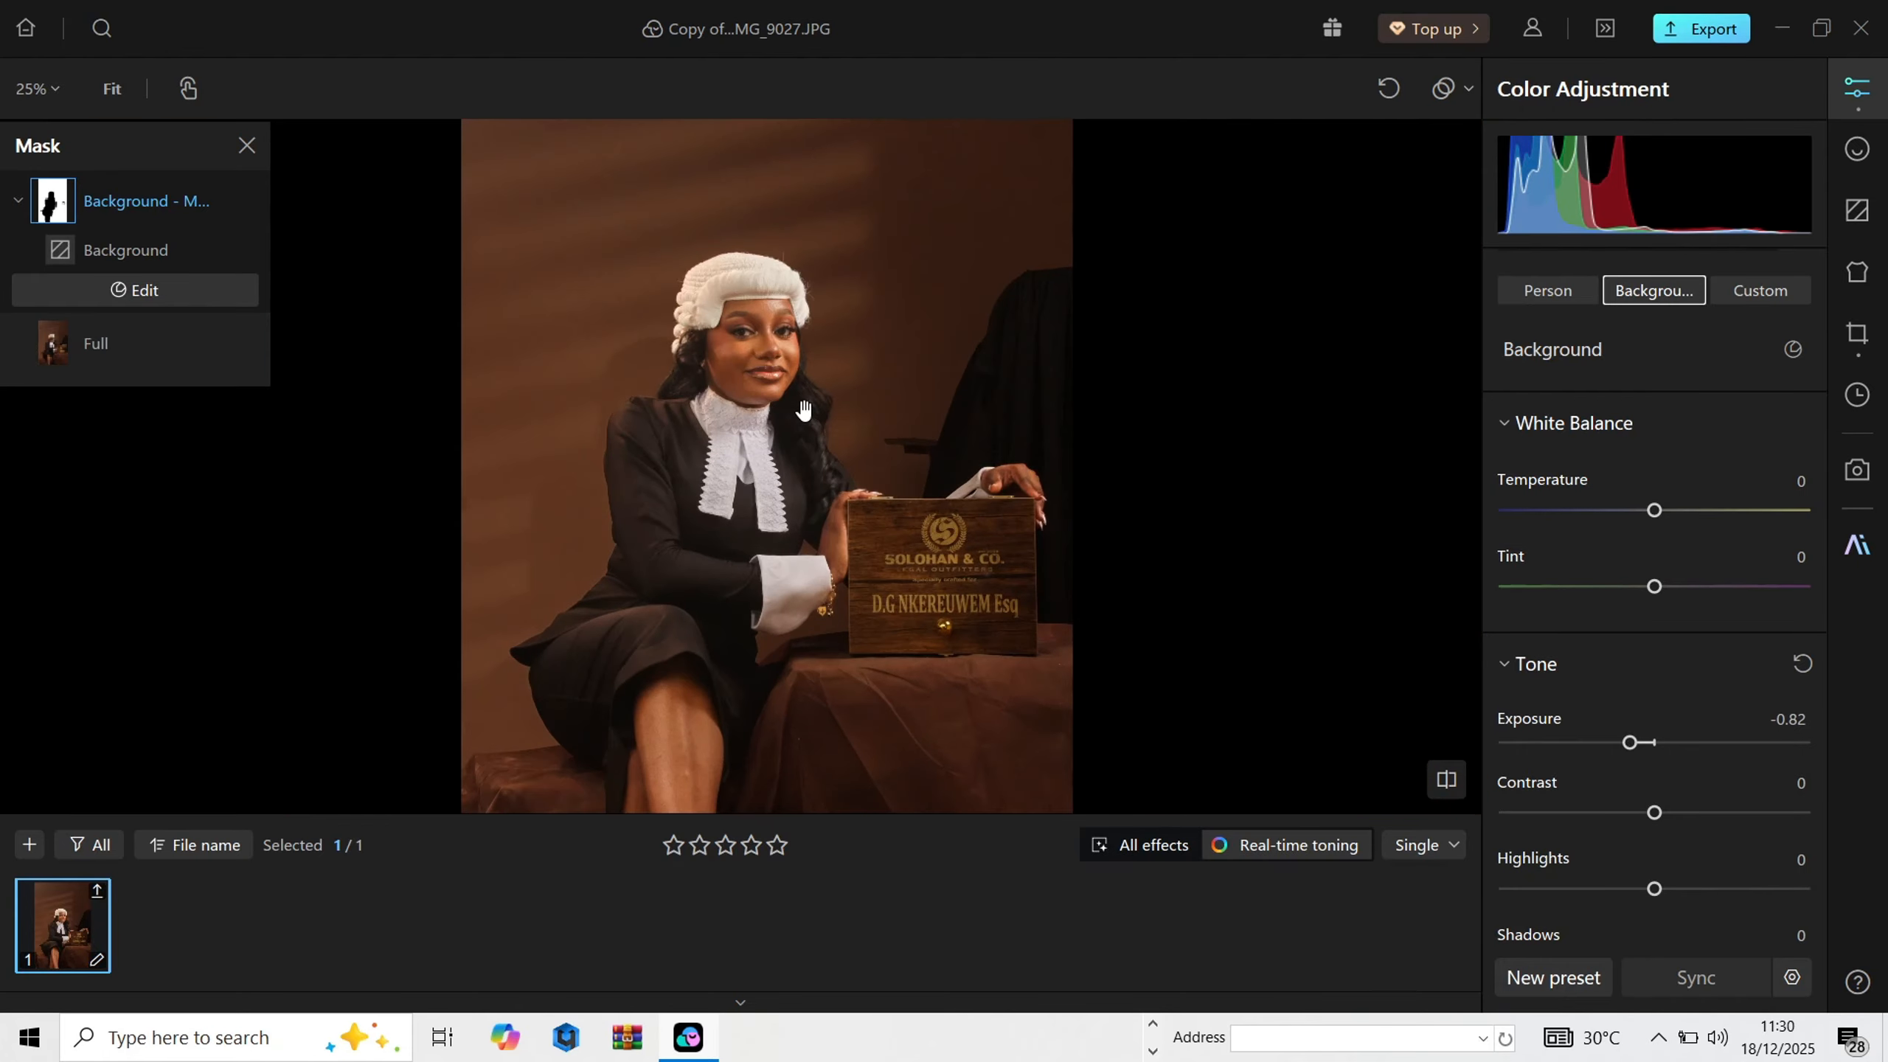
pyautogui.scroll(-2, 808, 413)
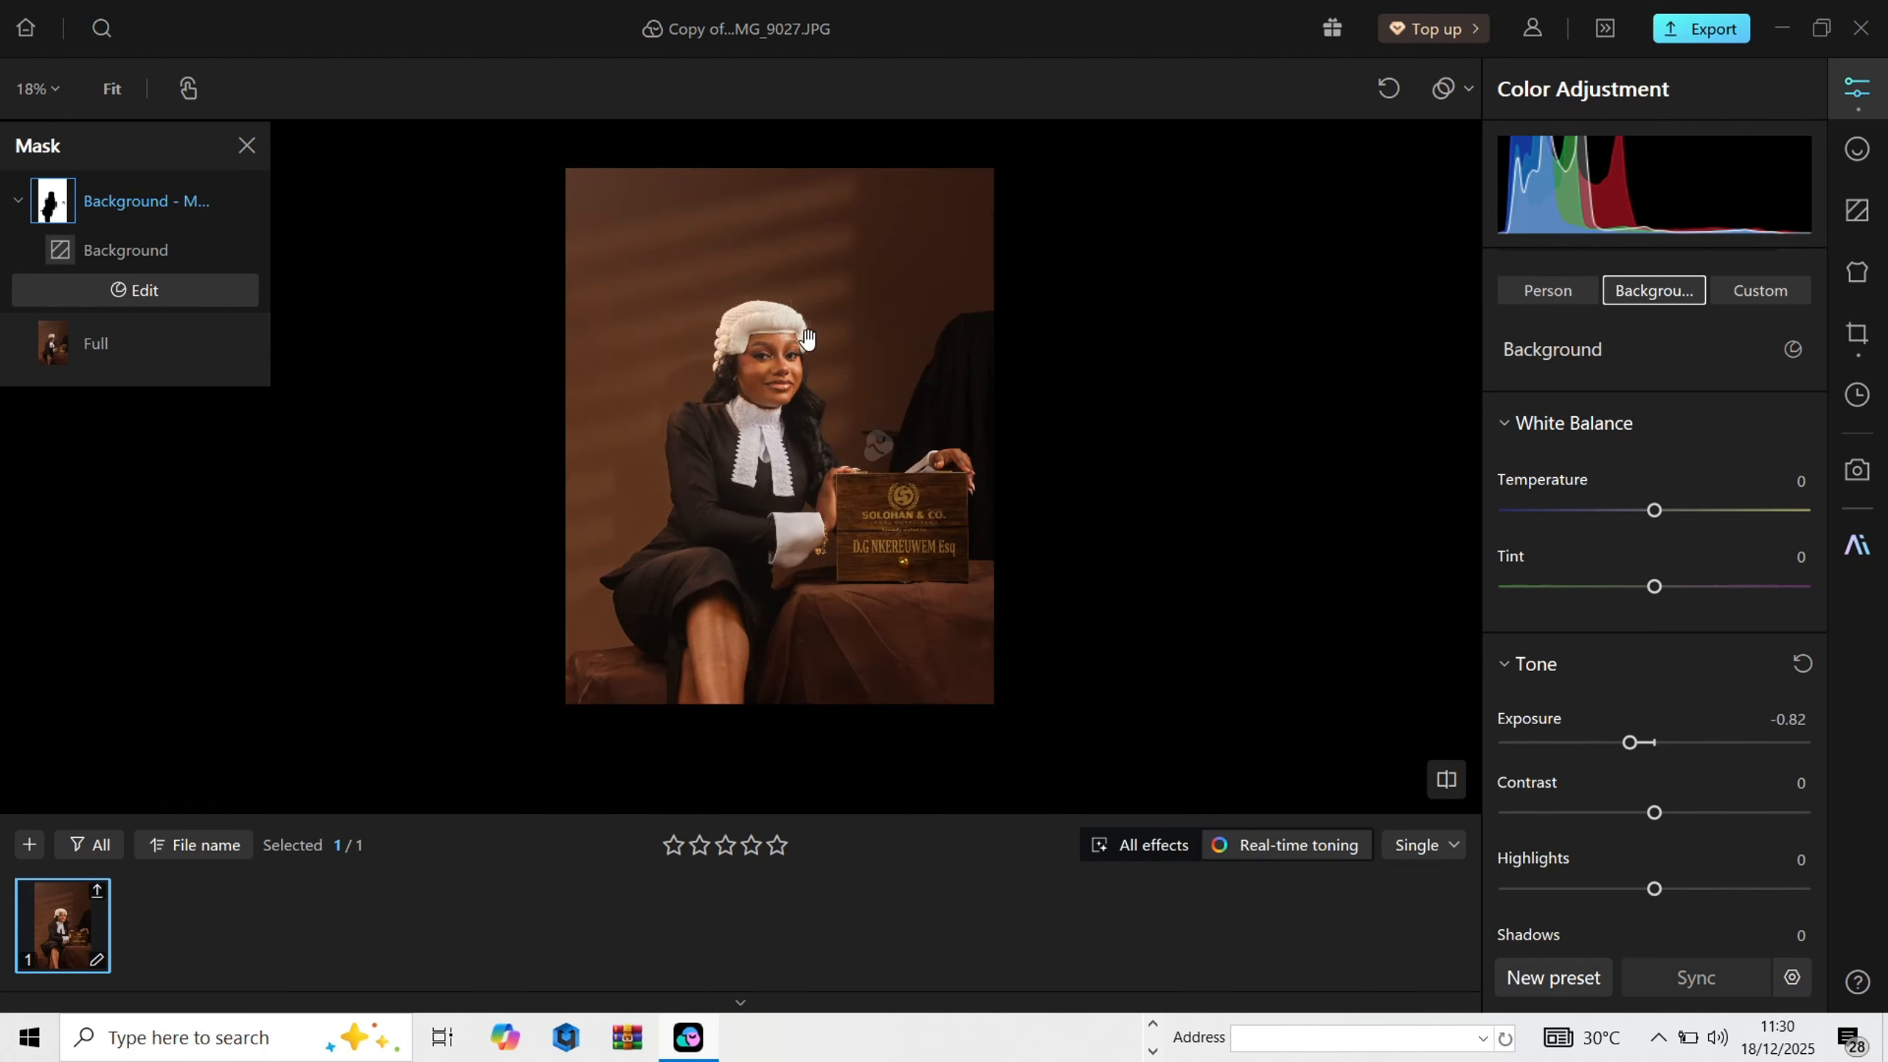
pyautogui.scroll(-5, 1715, 822)
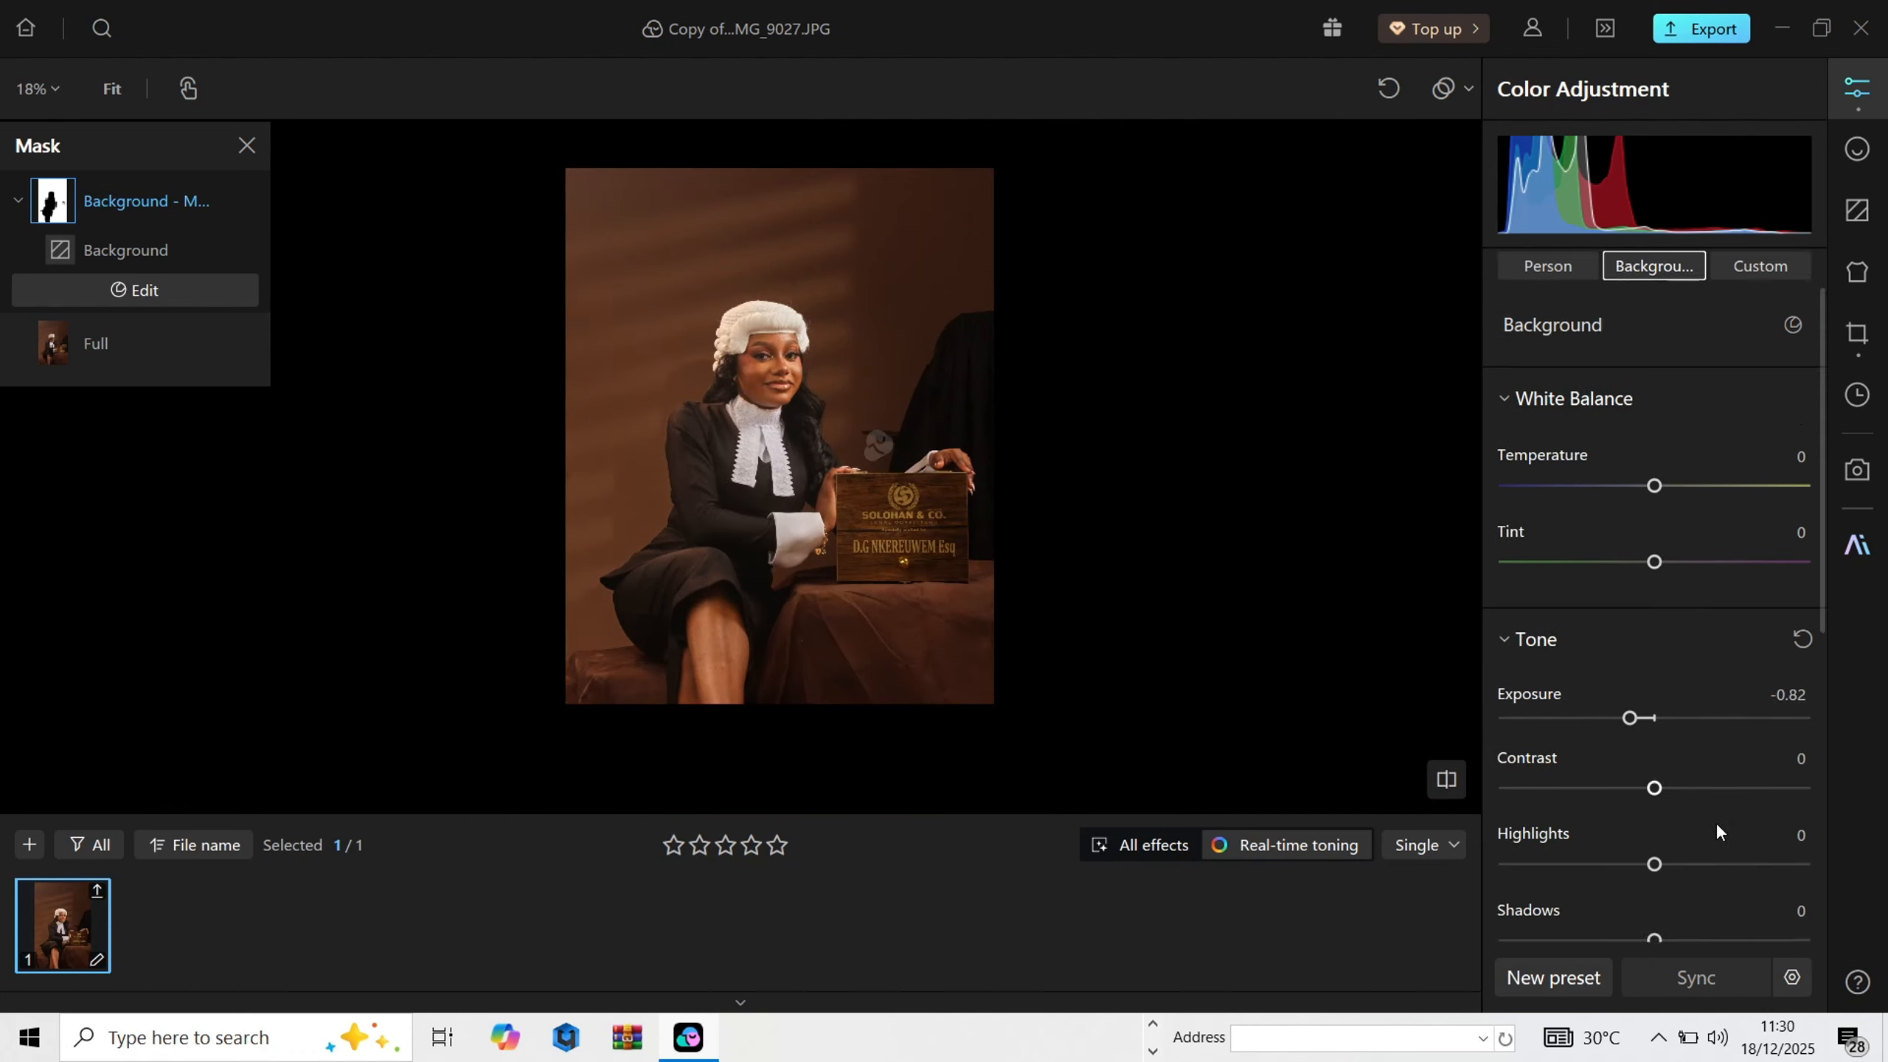
pyautogui.scroll(-4, 1714, 824)
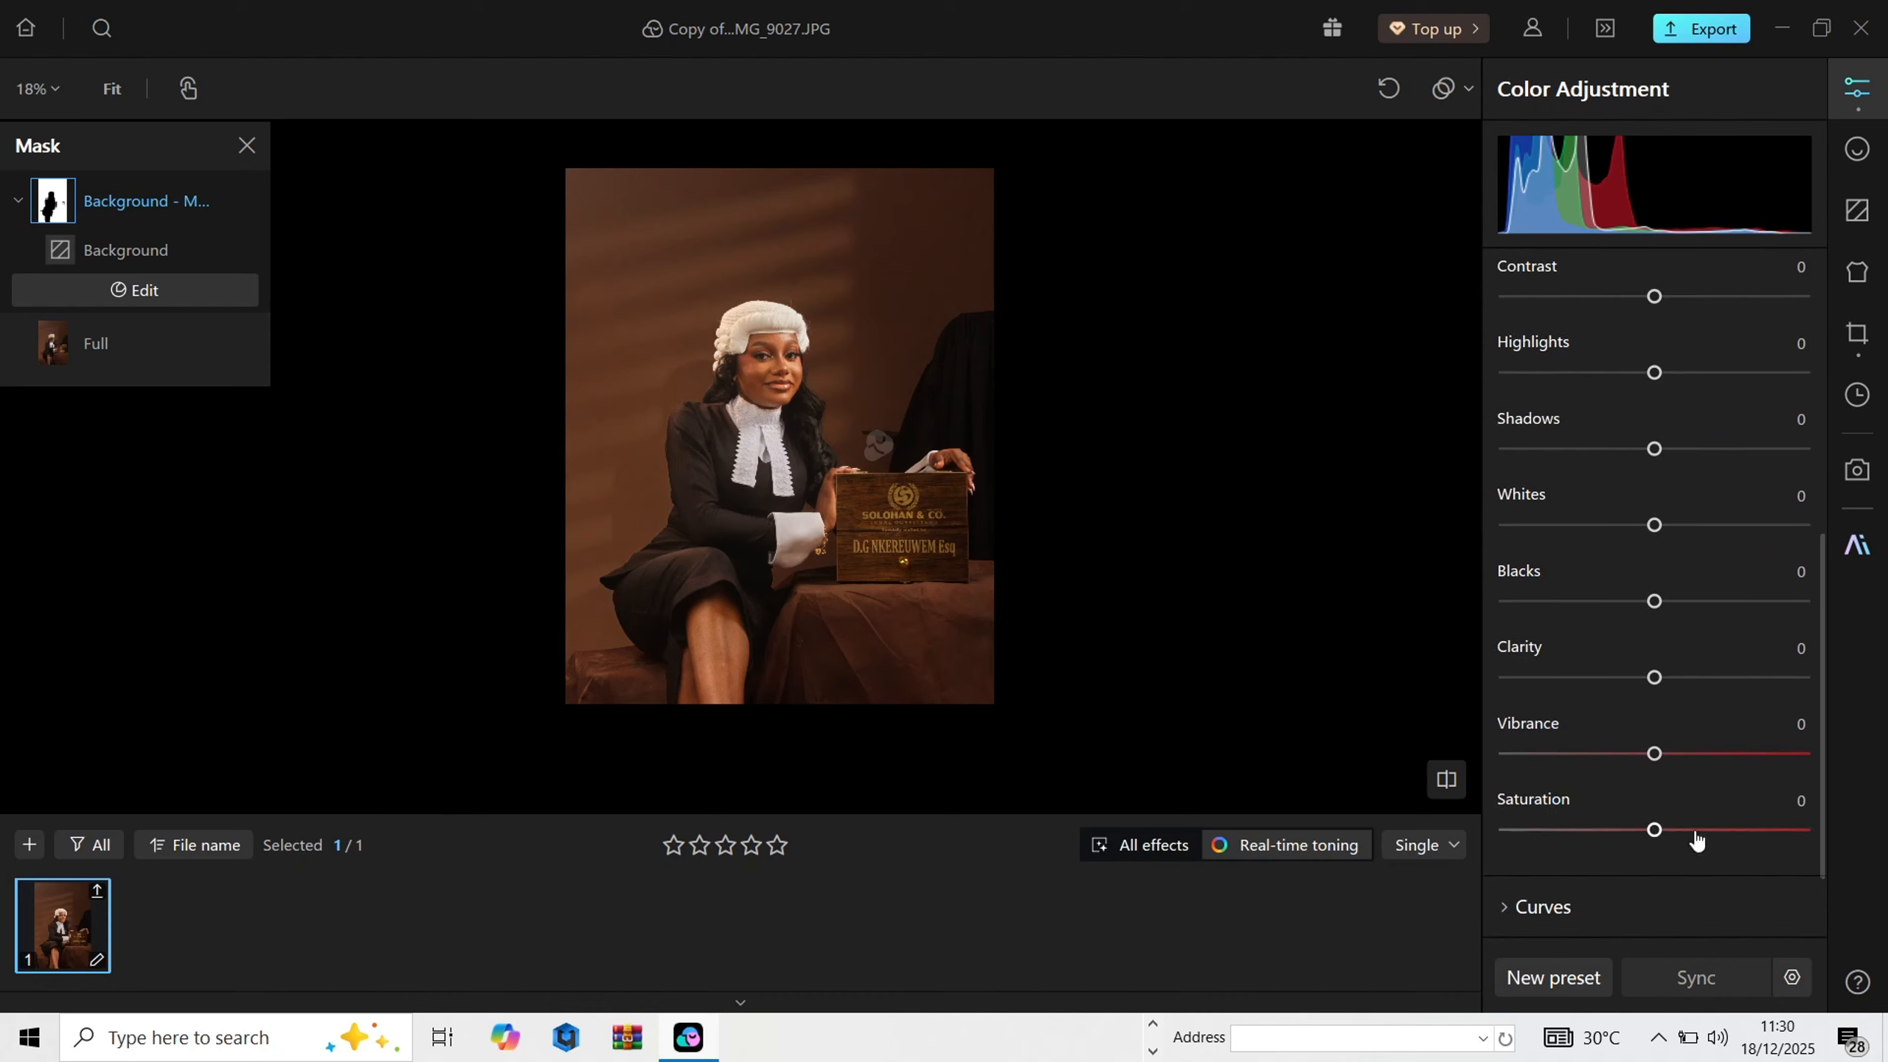
pyautogui.moveTo(1654, 829); pyautogui.dragTo(1575, 830)
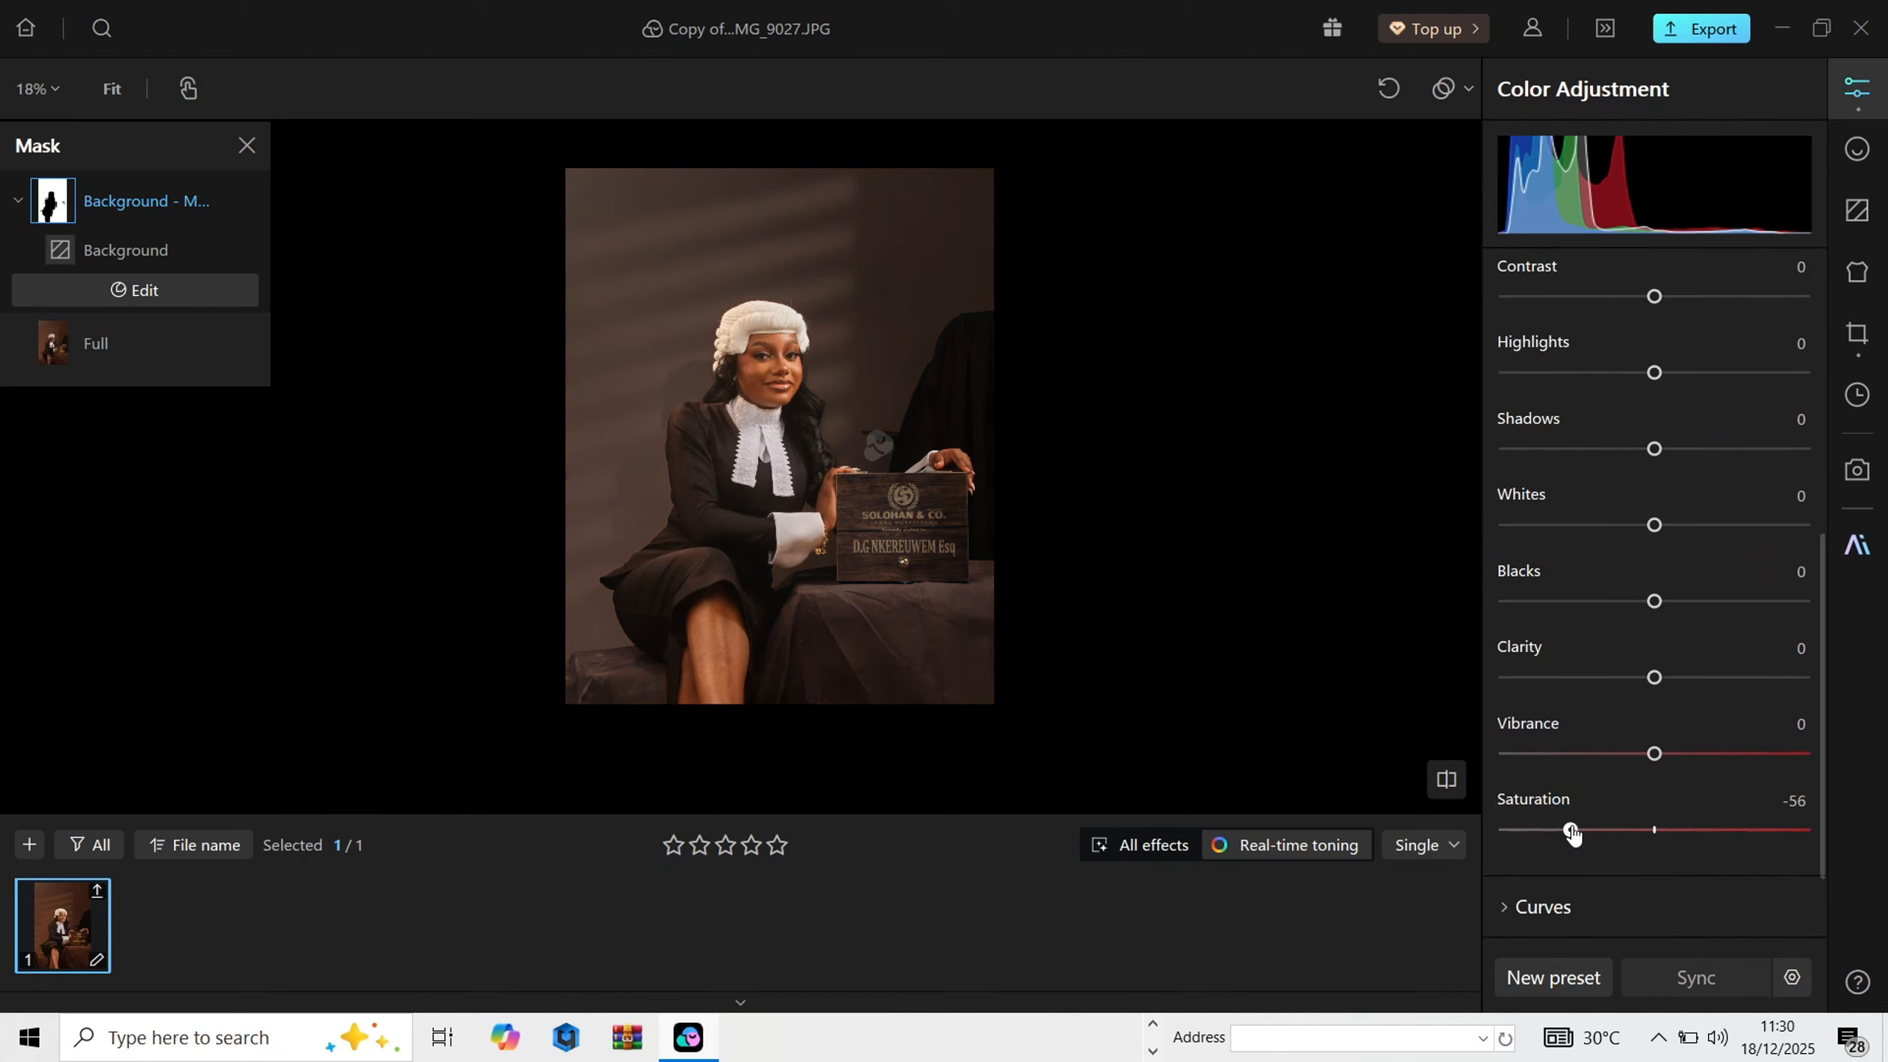
pyautogui.scroll(-2, 977, 513)
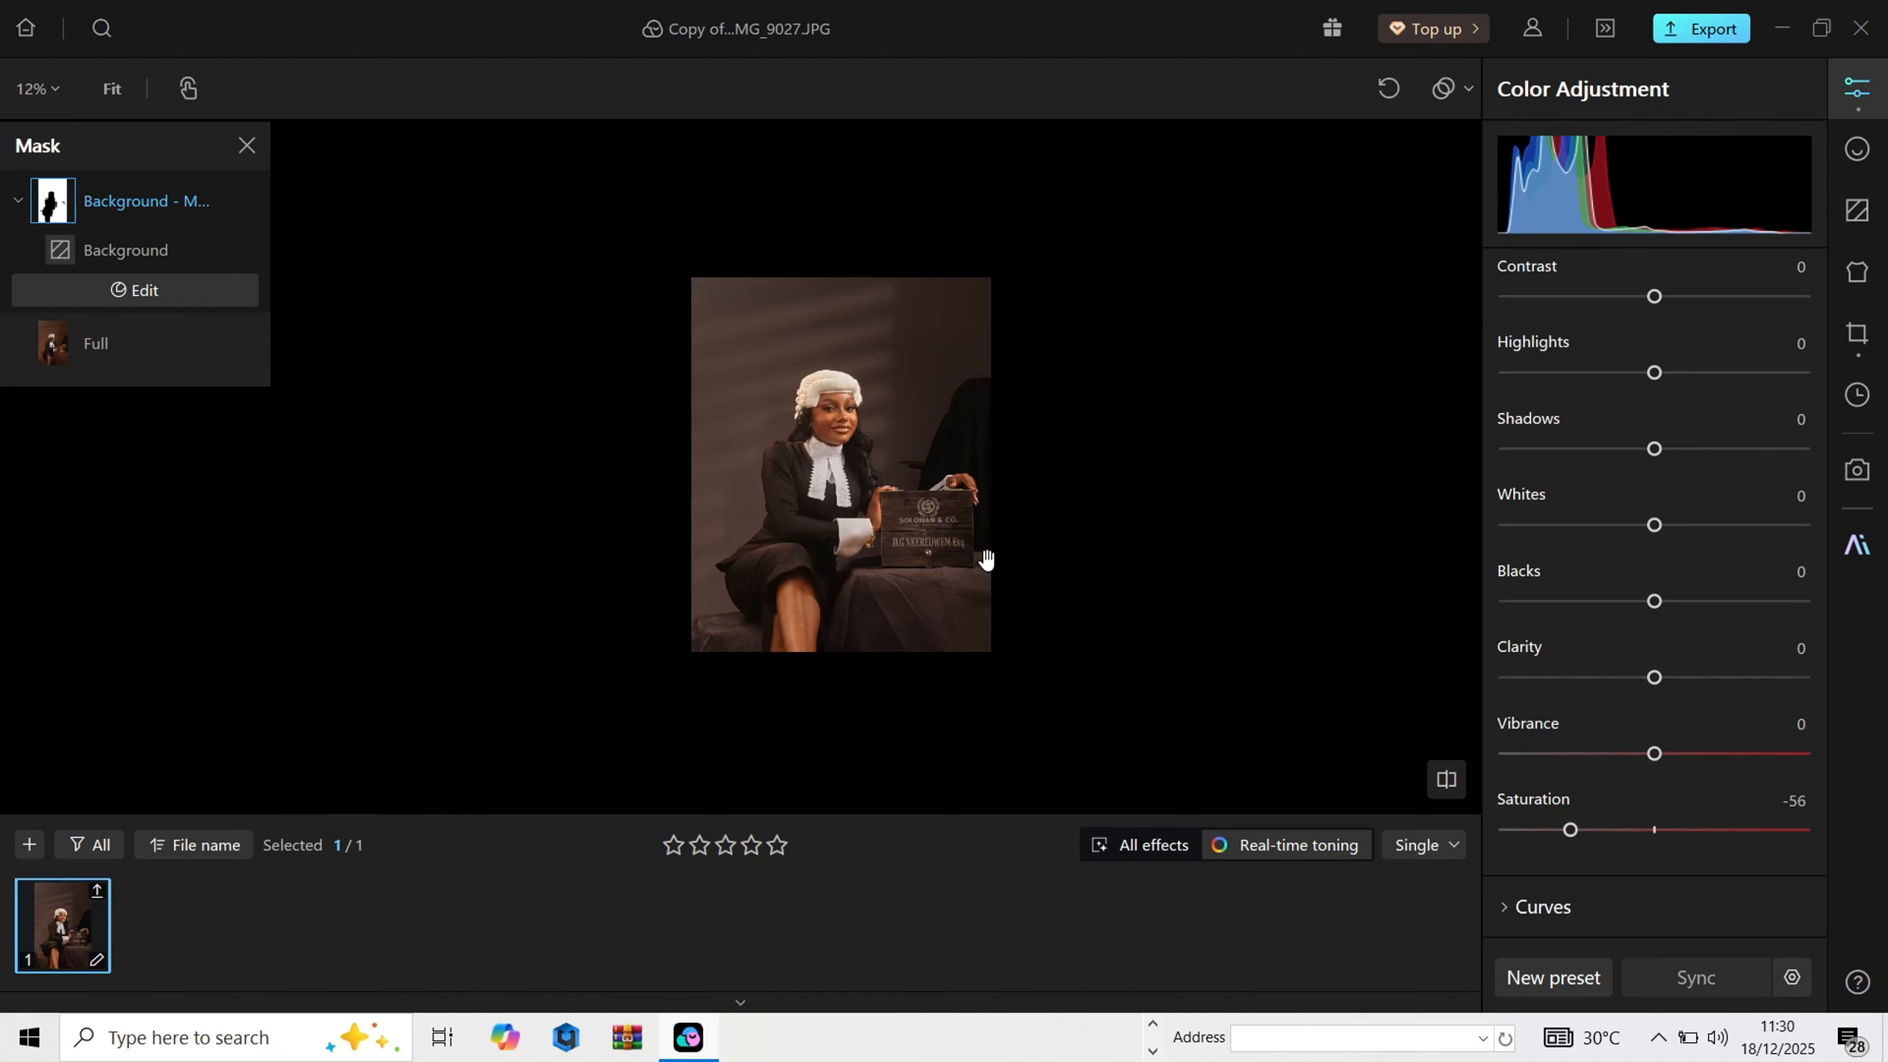
pyautogui.scroll(3, 954, 459)
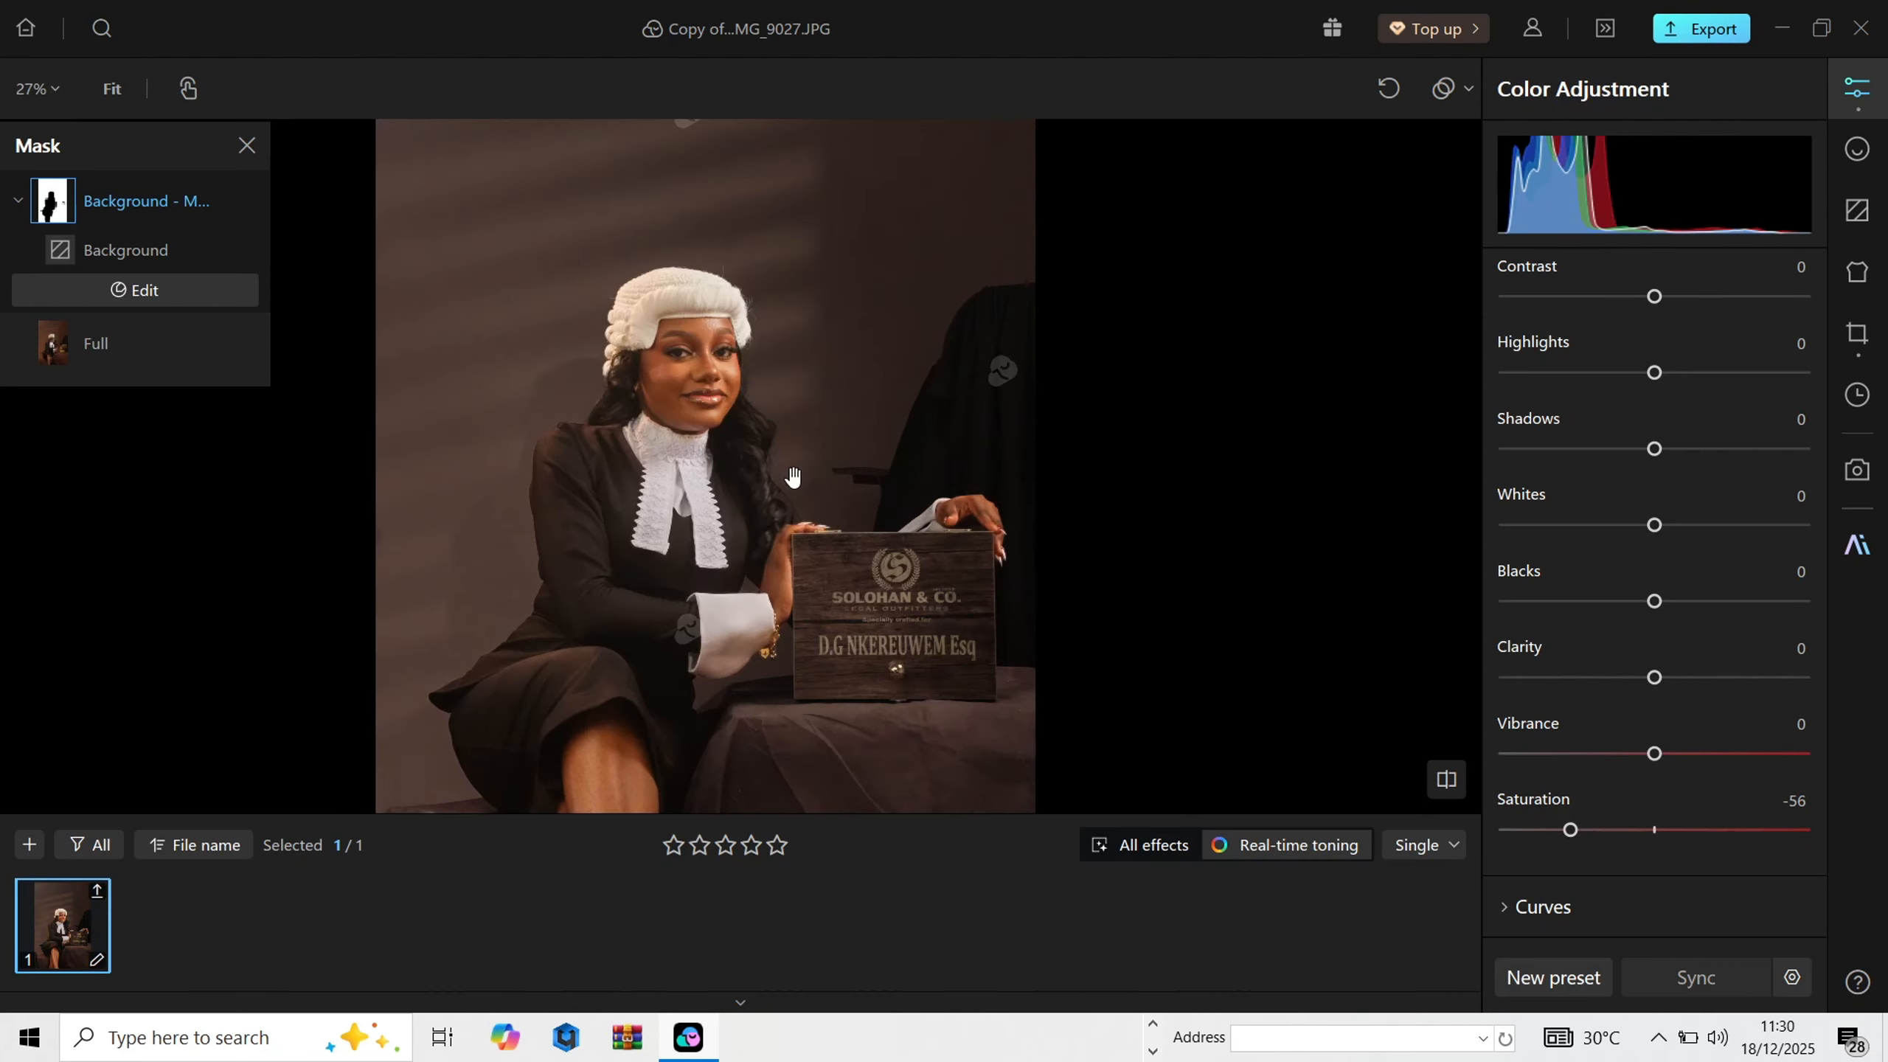
pyautogui.scroll(4, 619, 320)
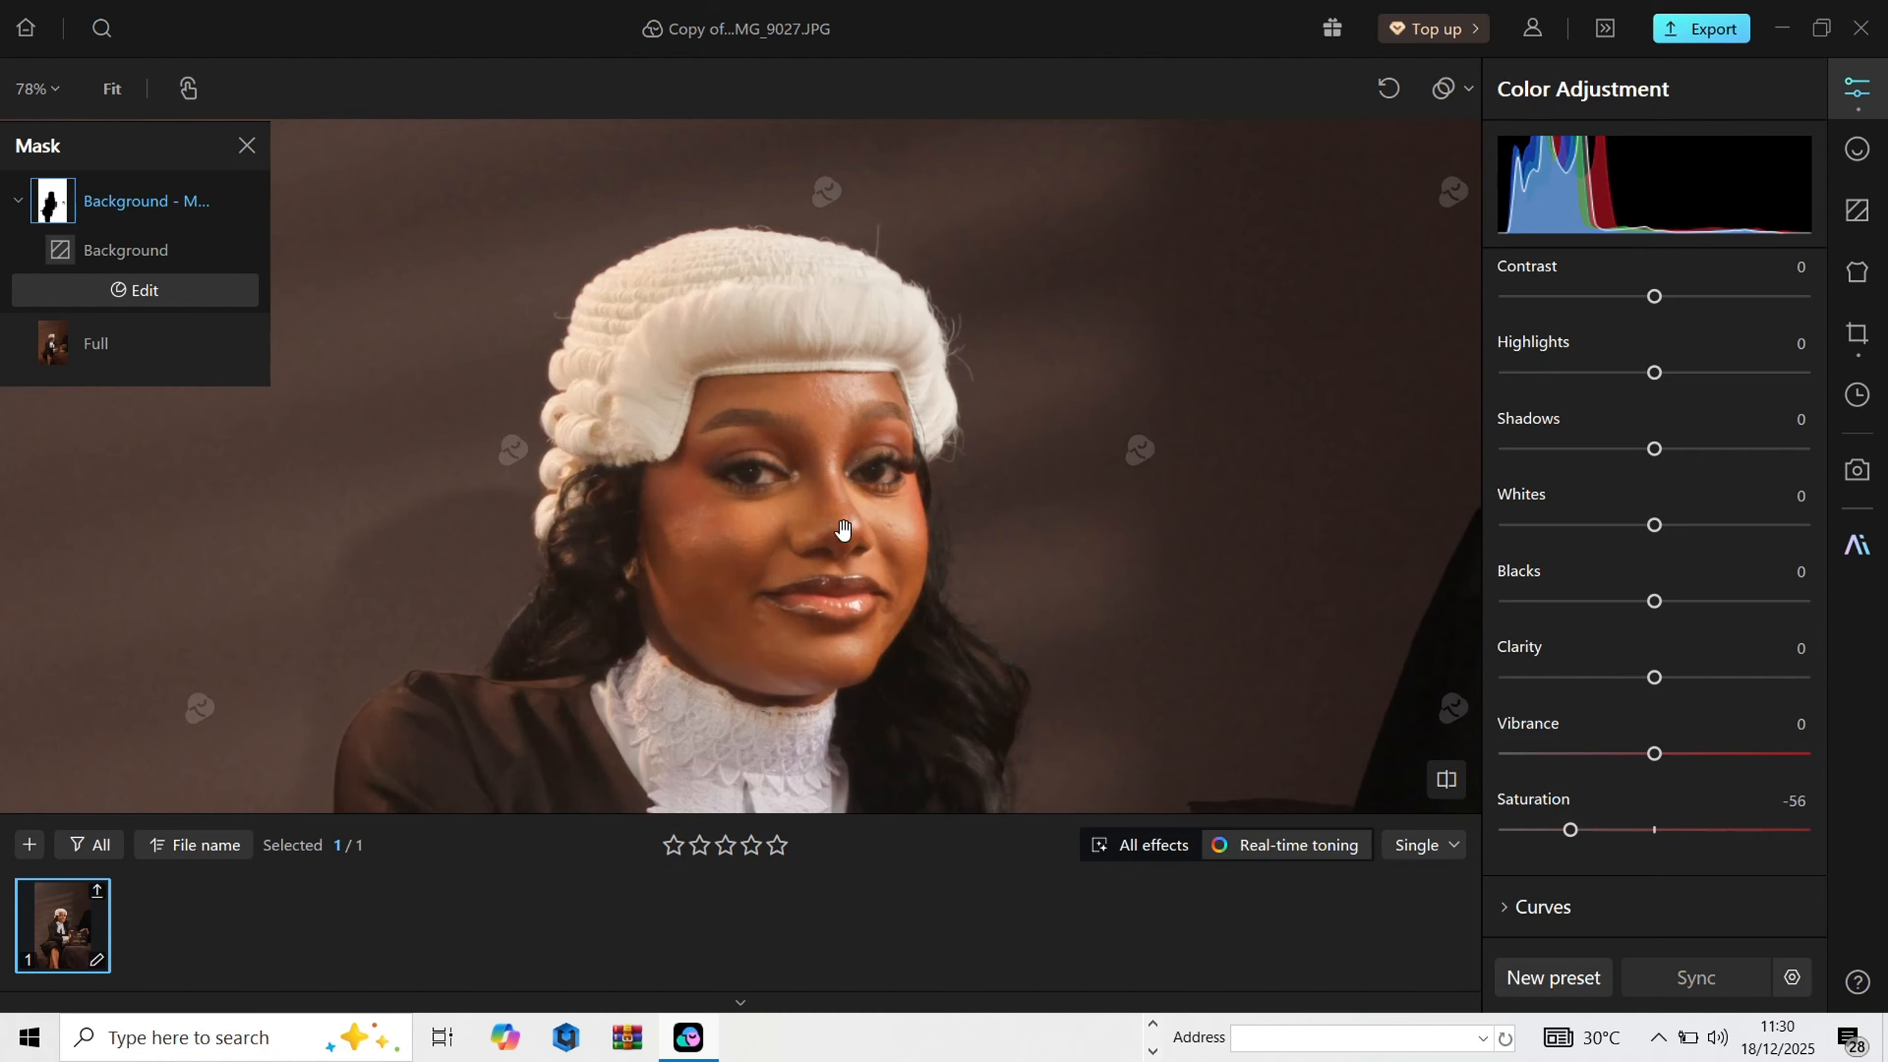
pyautogui.scroll(-5, 848, 536)
pyautogui.scroll(2, 853, 572)
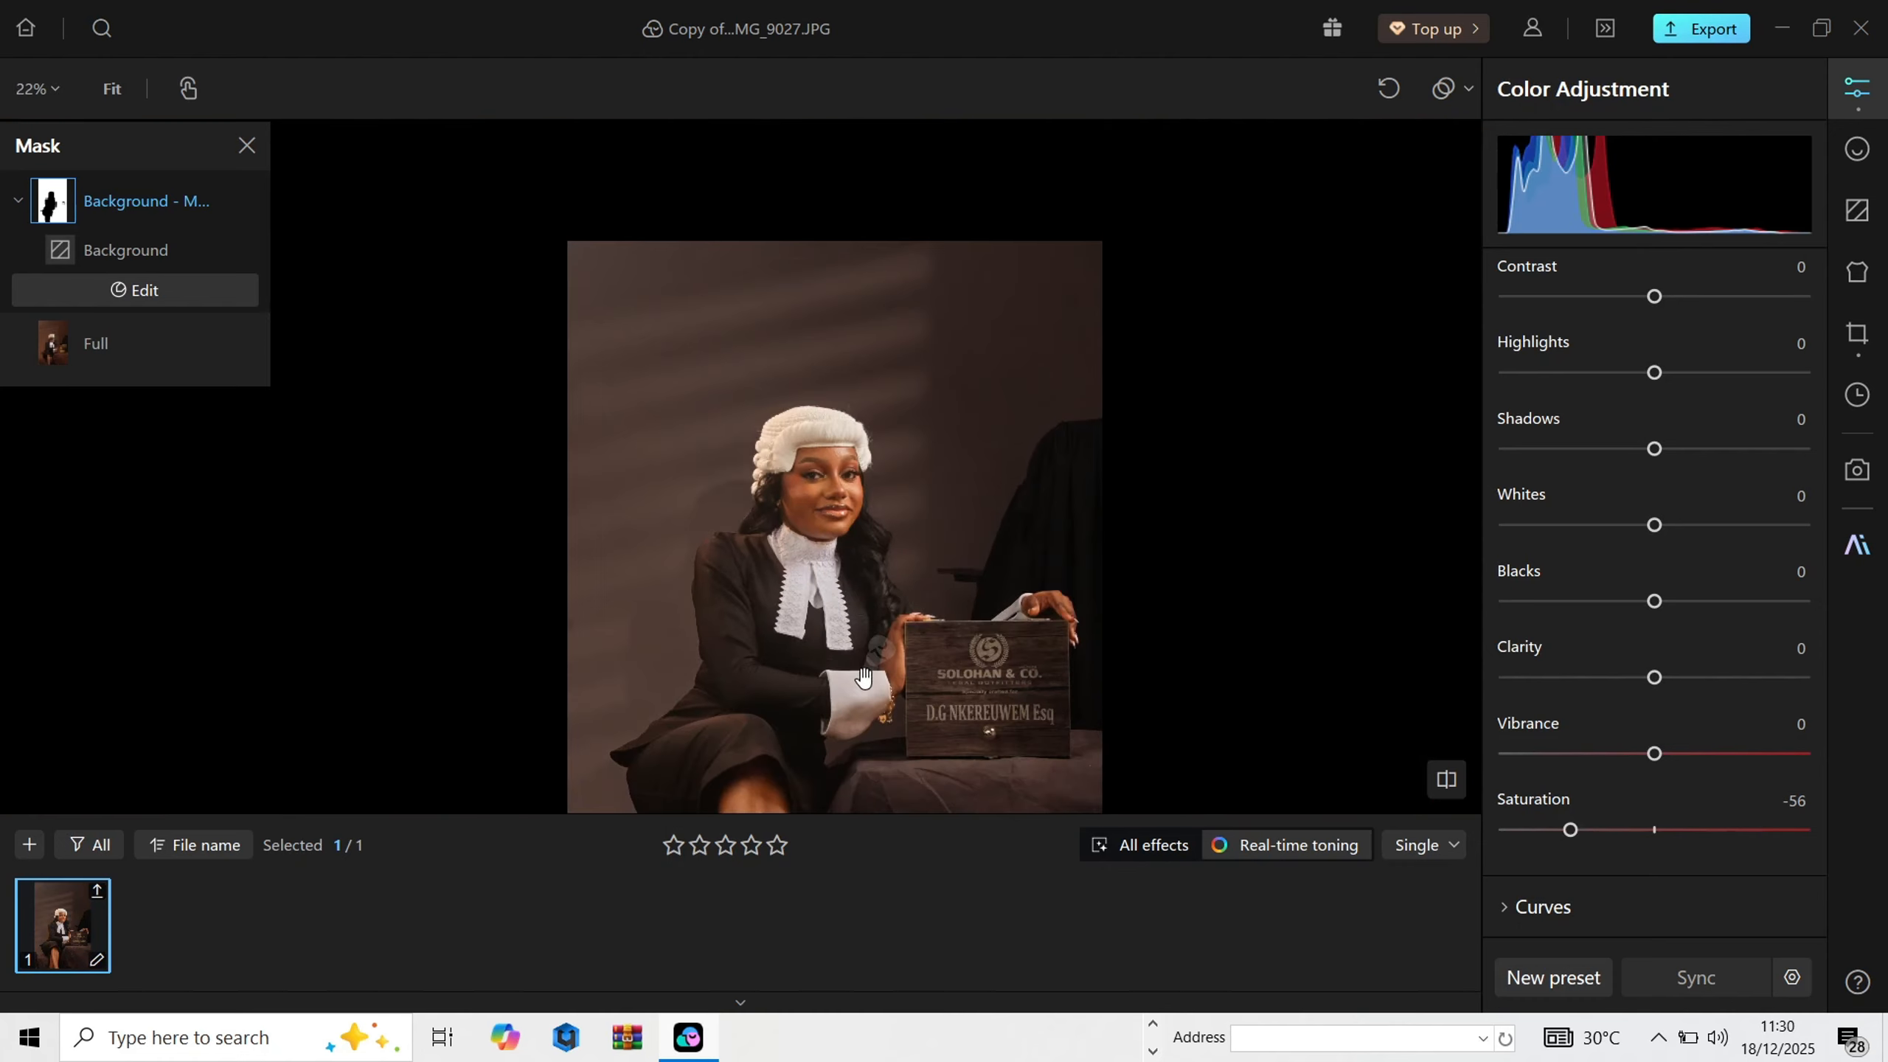
pyautogui.scroll(-1, 853, 573)
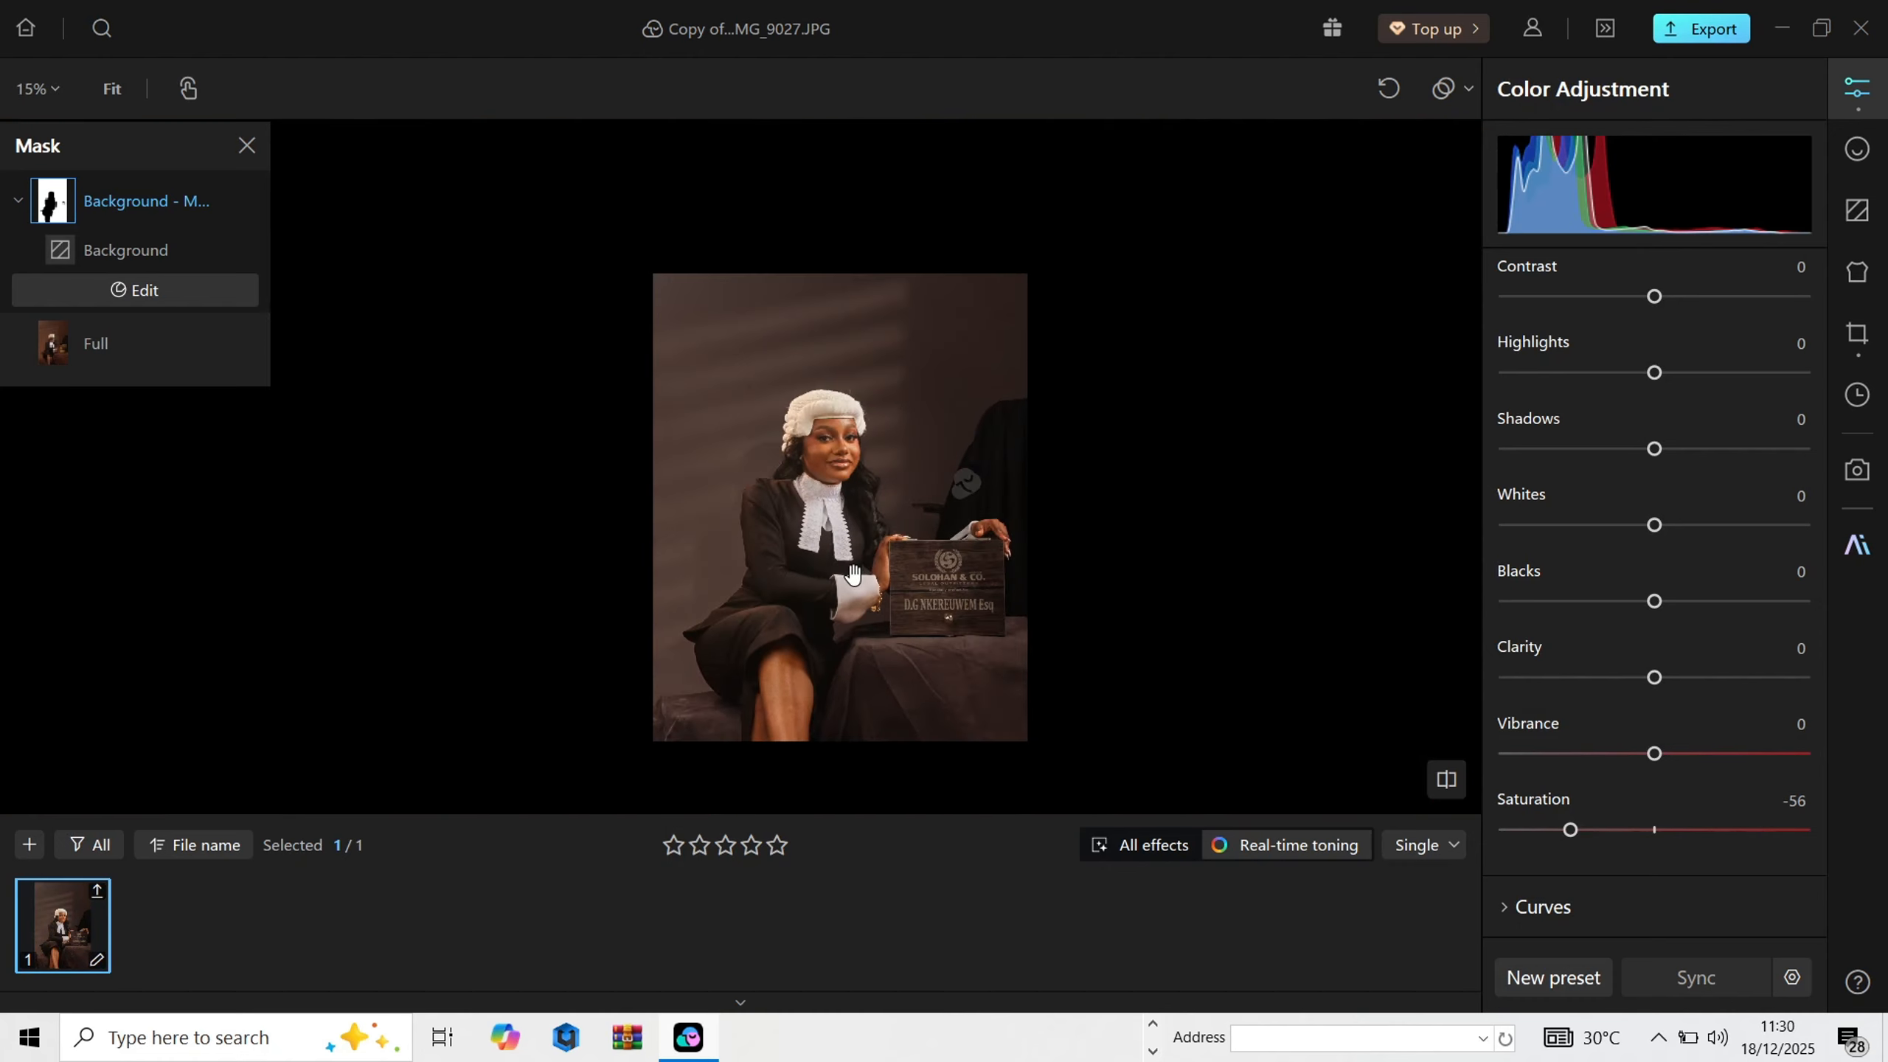
# Step: Set the whole photo's white balance temperature to -13 and check the skin and wig tones
pyautogui.scroll(8, 1676, 567)
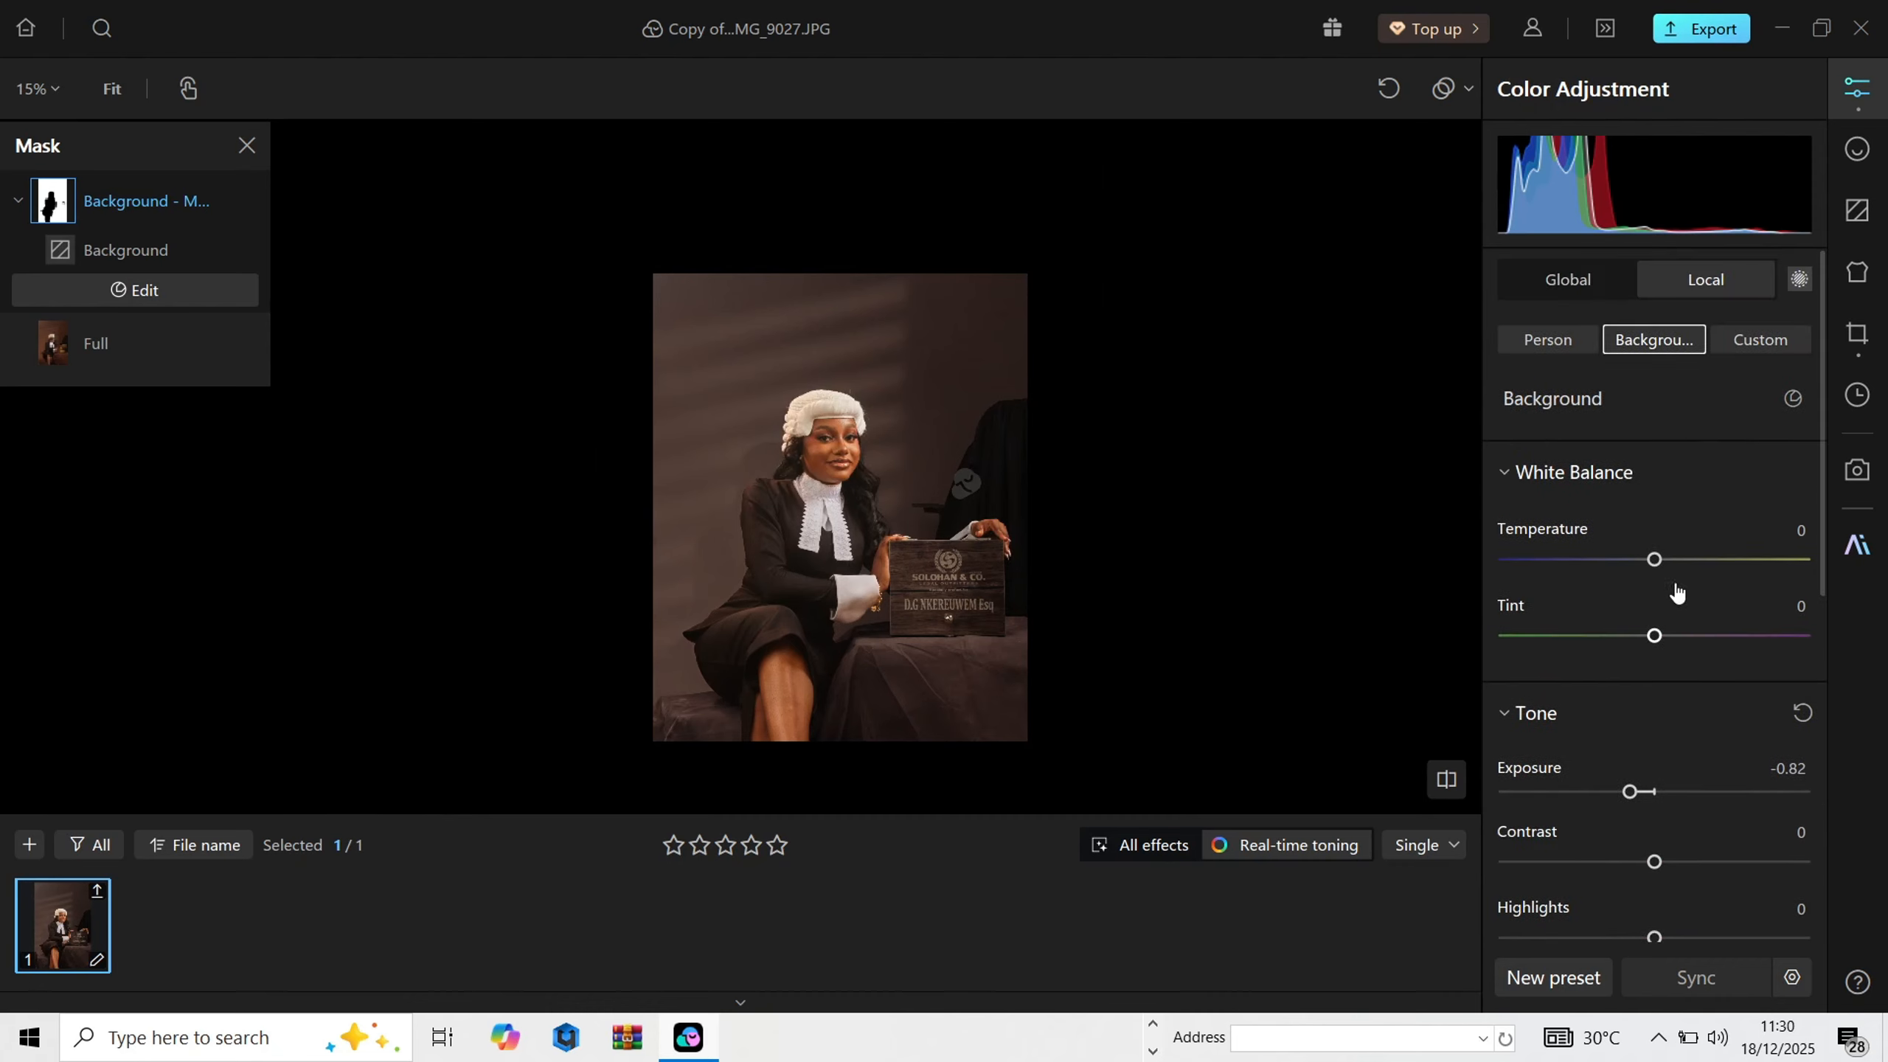
pyautogui.click(1571, 281)
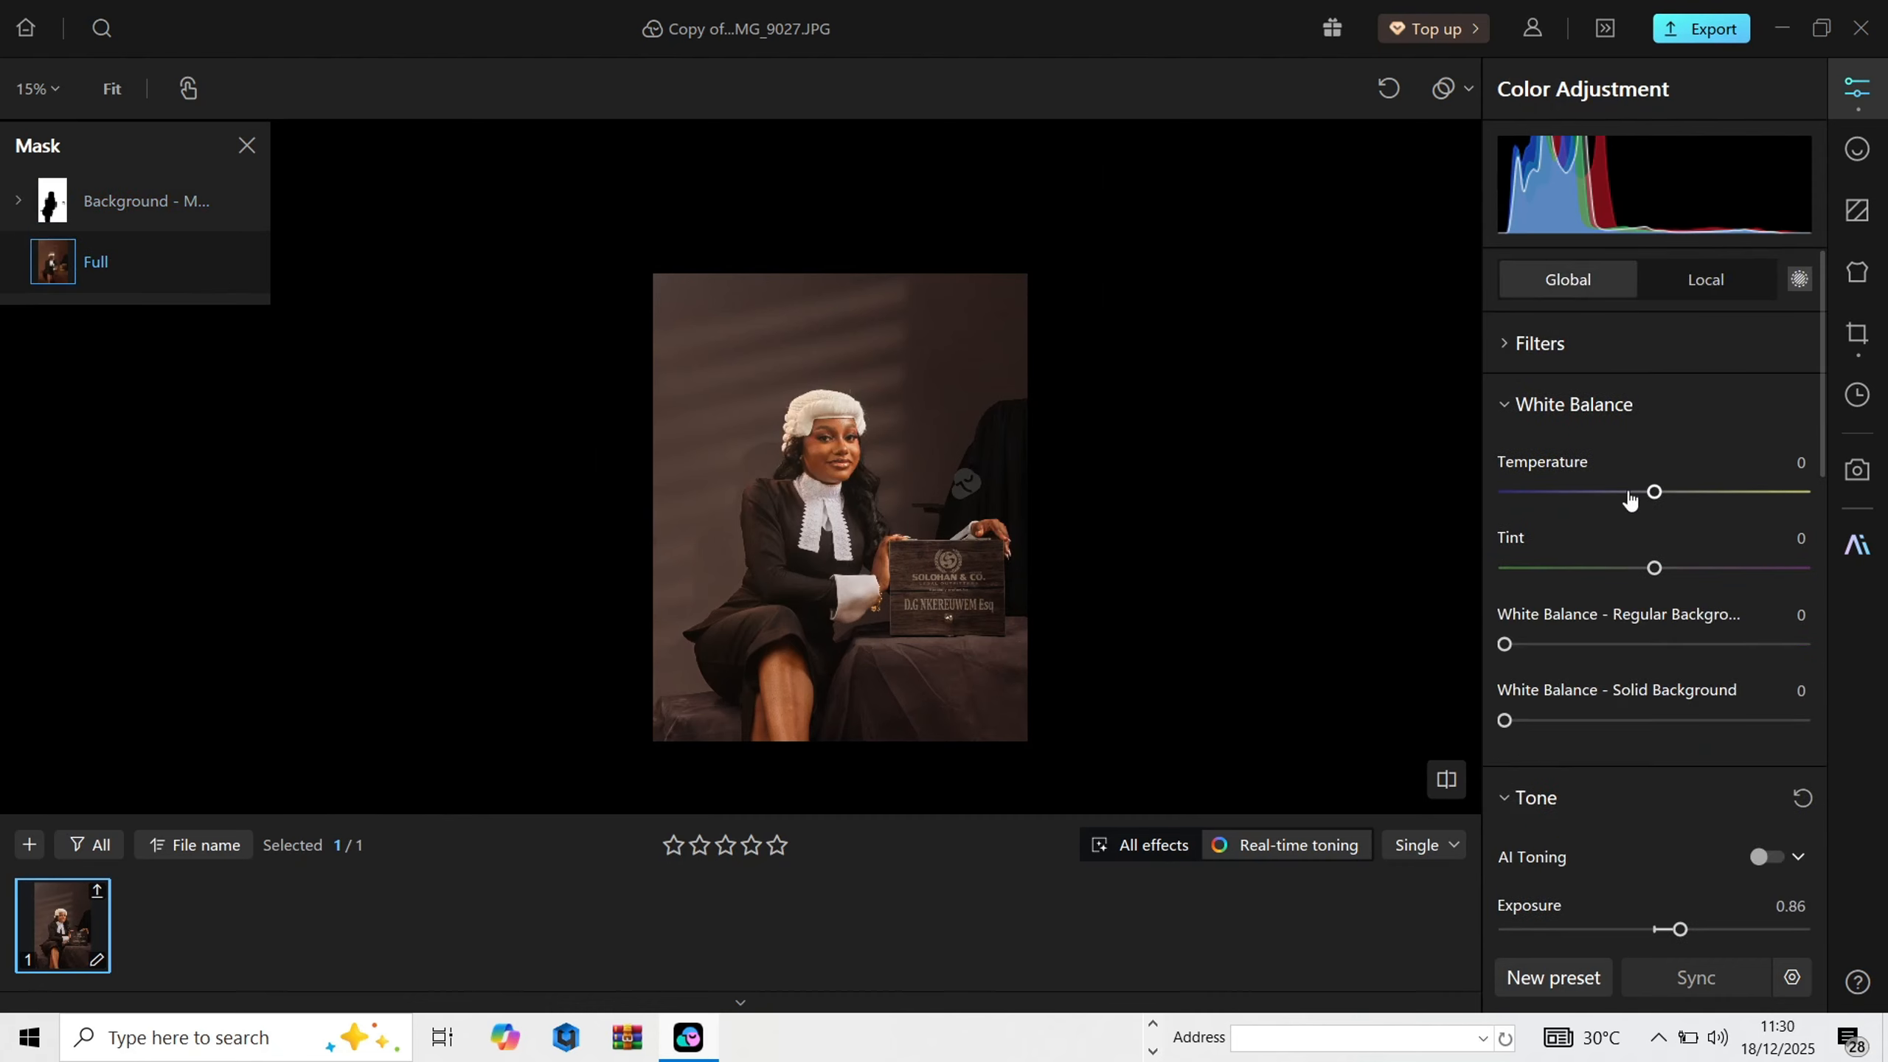
pyautogui.moveTo(1654, 494); pyautogui.dragTo(1641, 495)
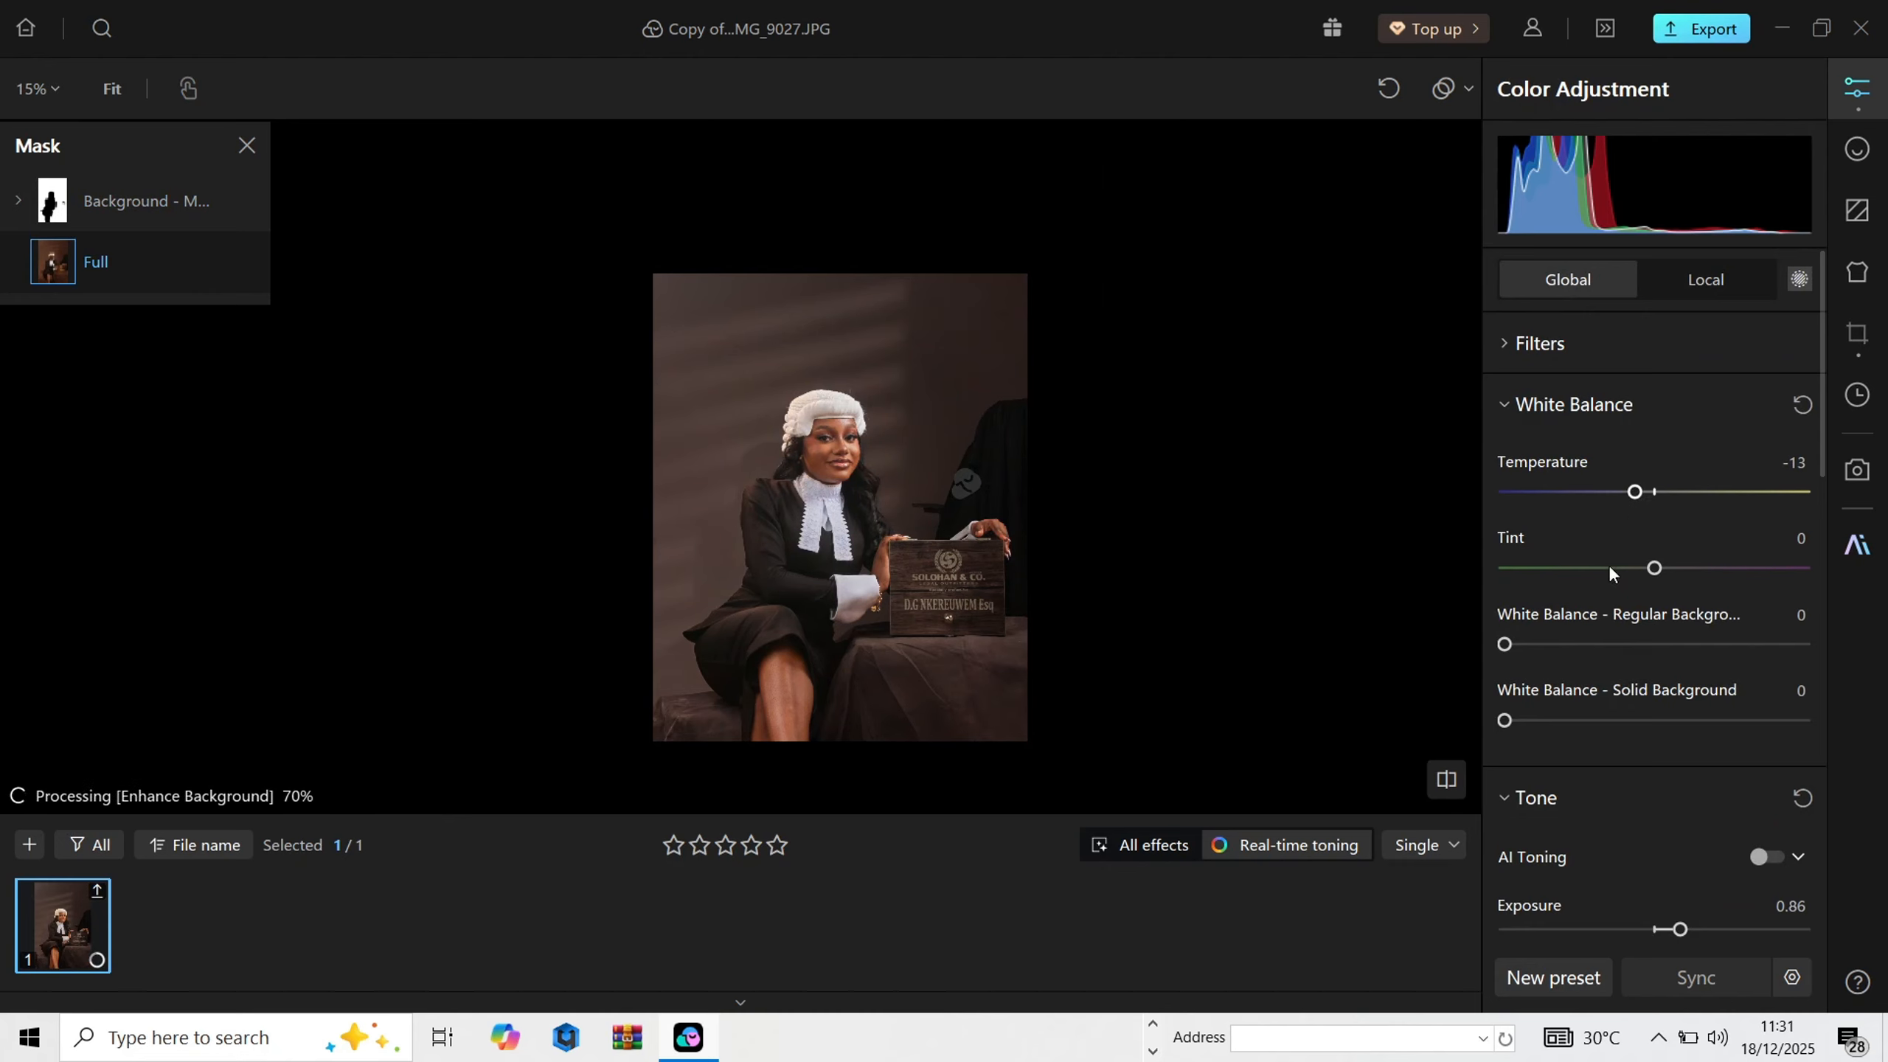
pyautogui.scroll(5, 877, 517)
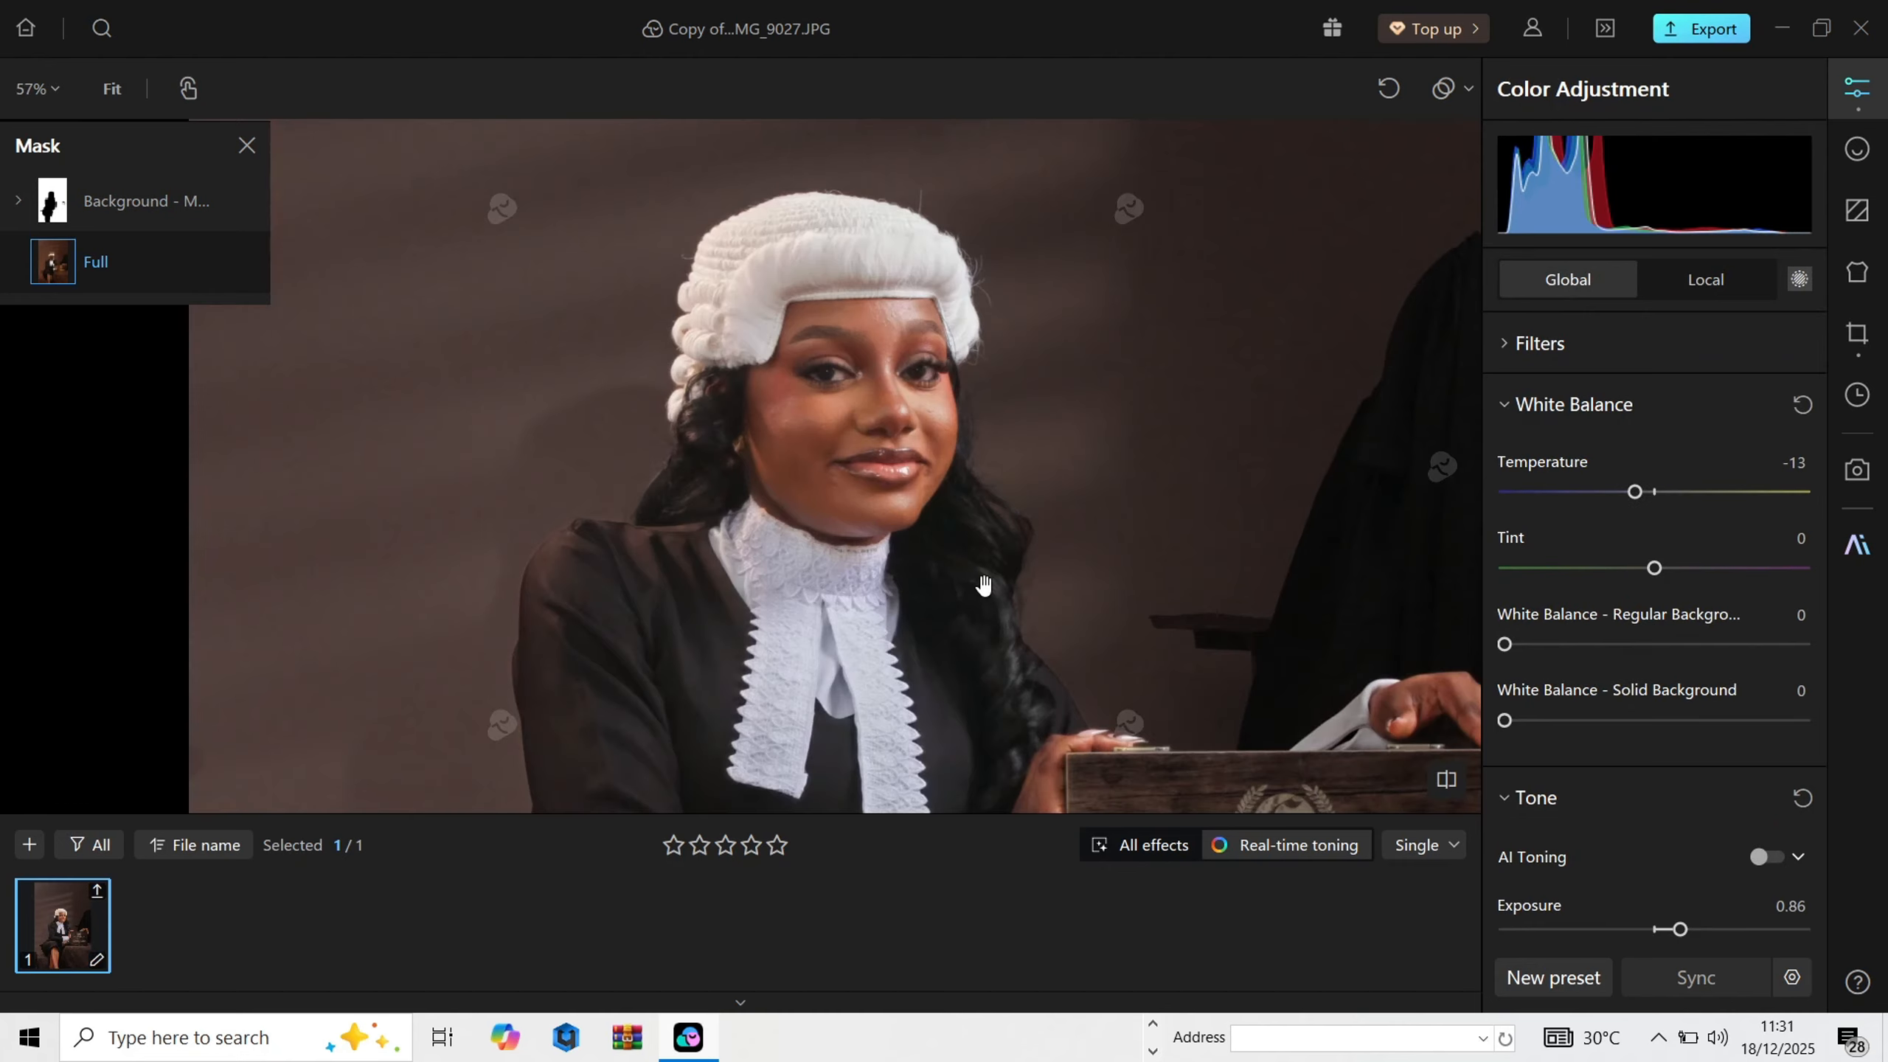
pyautogui.scroll(-3, 983, 585)
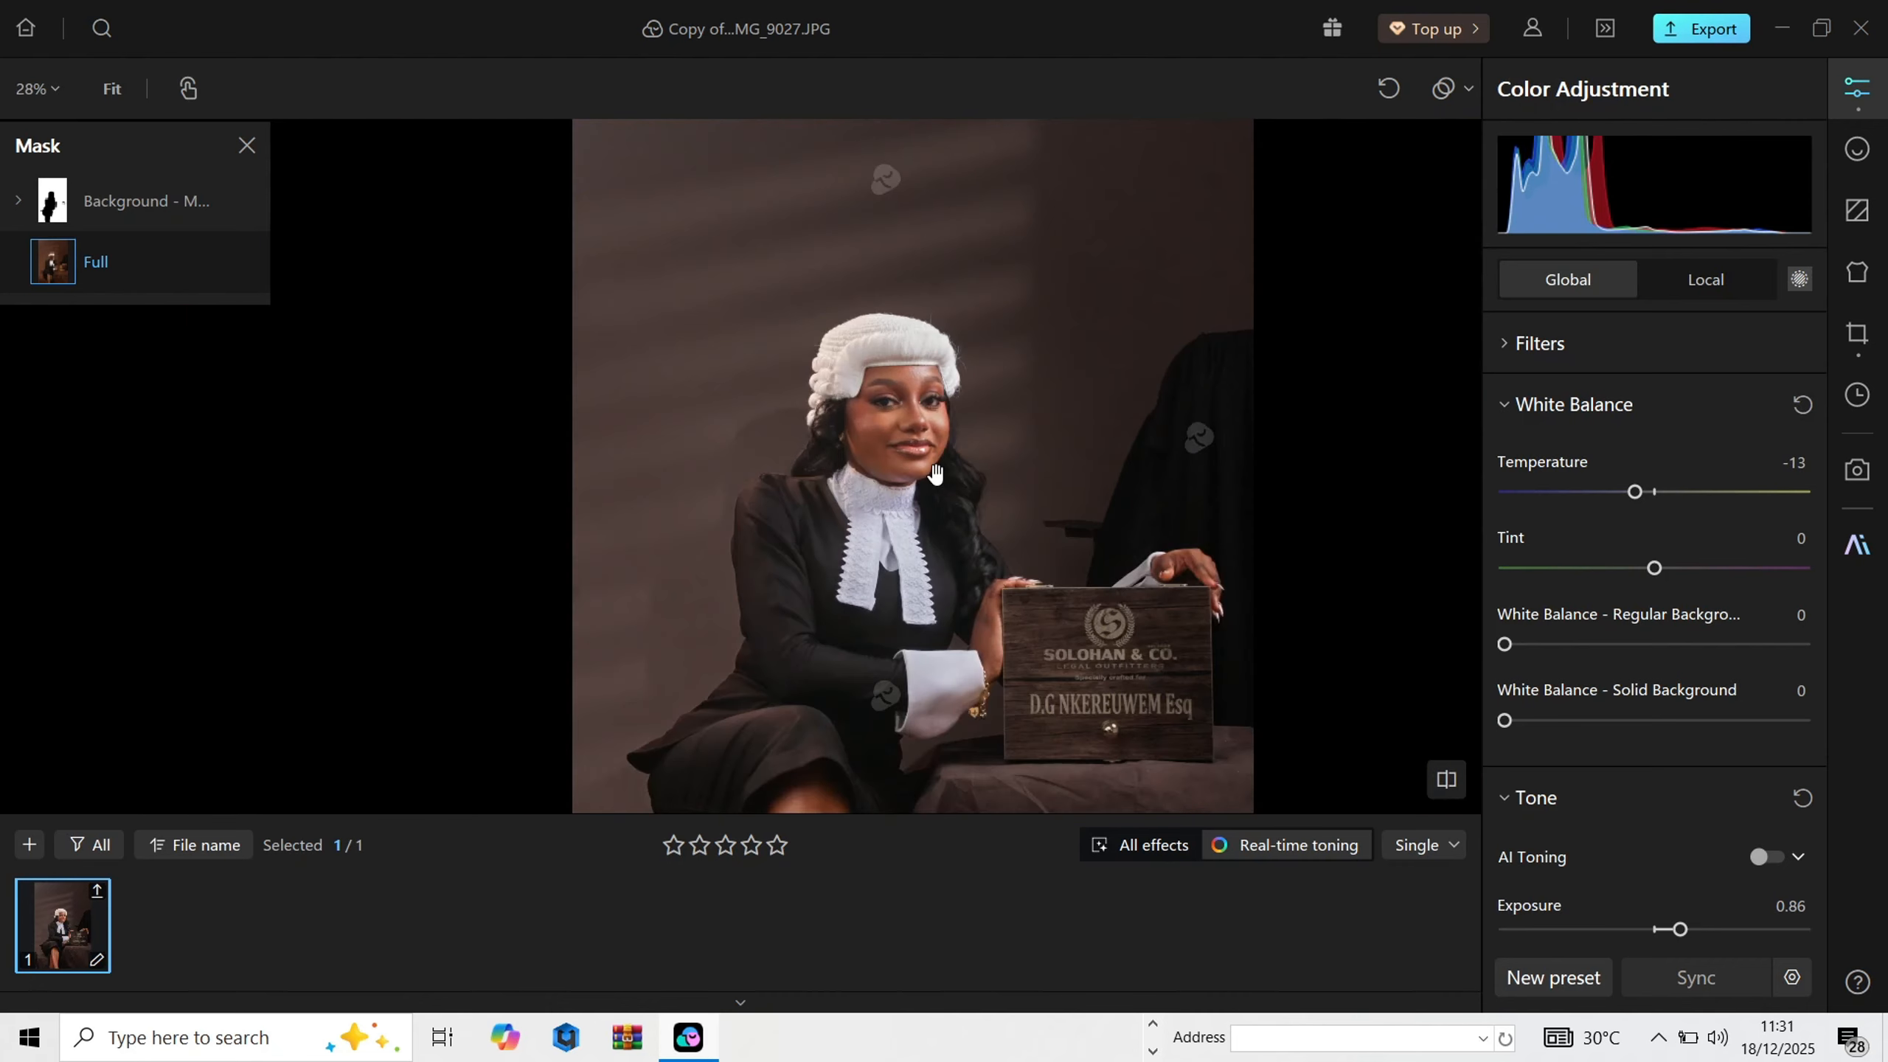
pyautogui.scroll(-1, 935, 473)
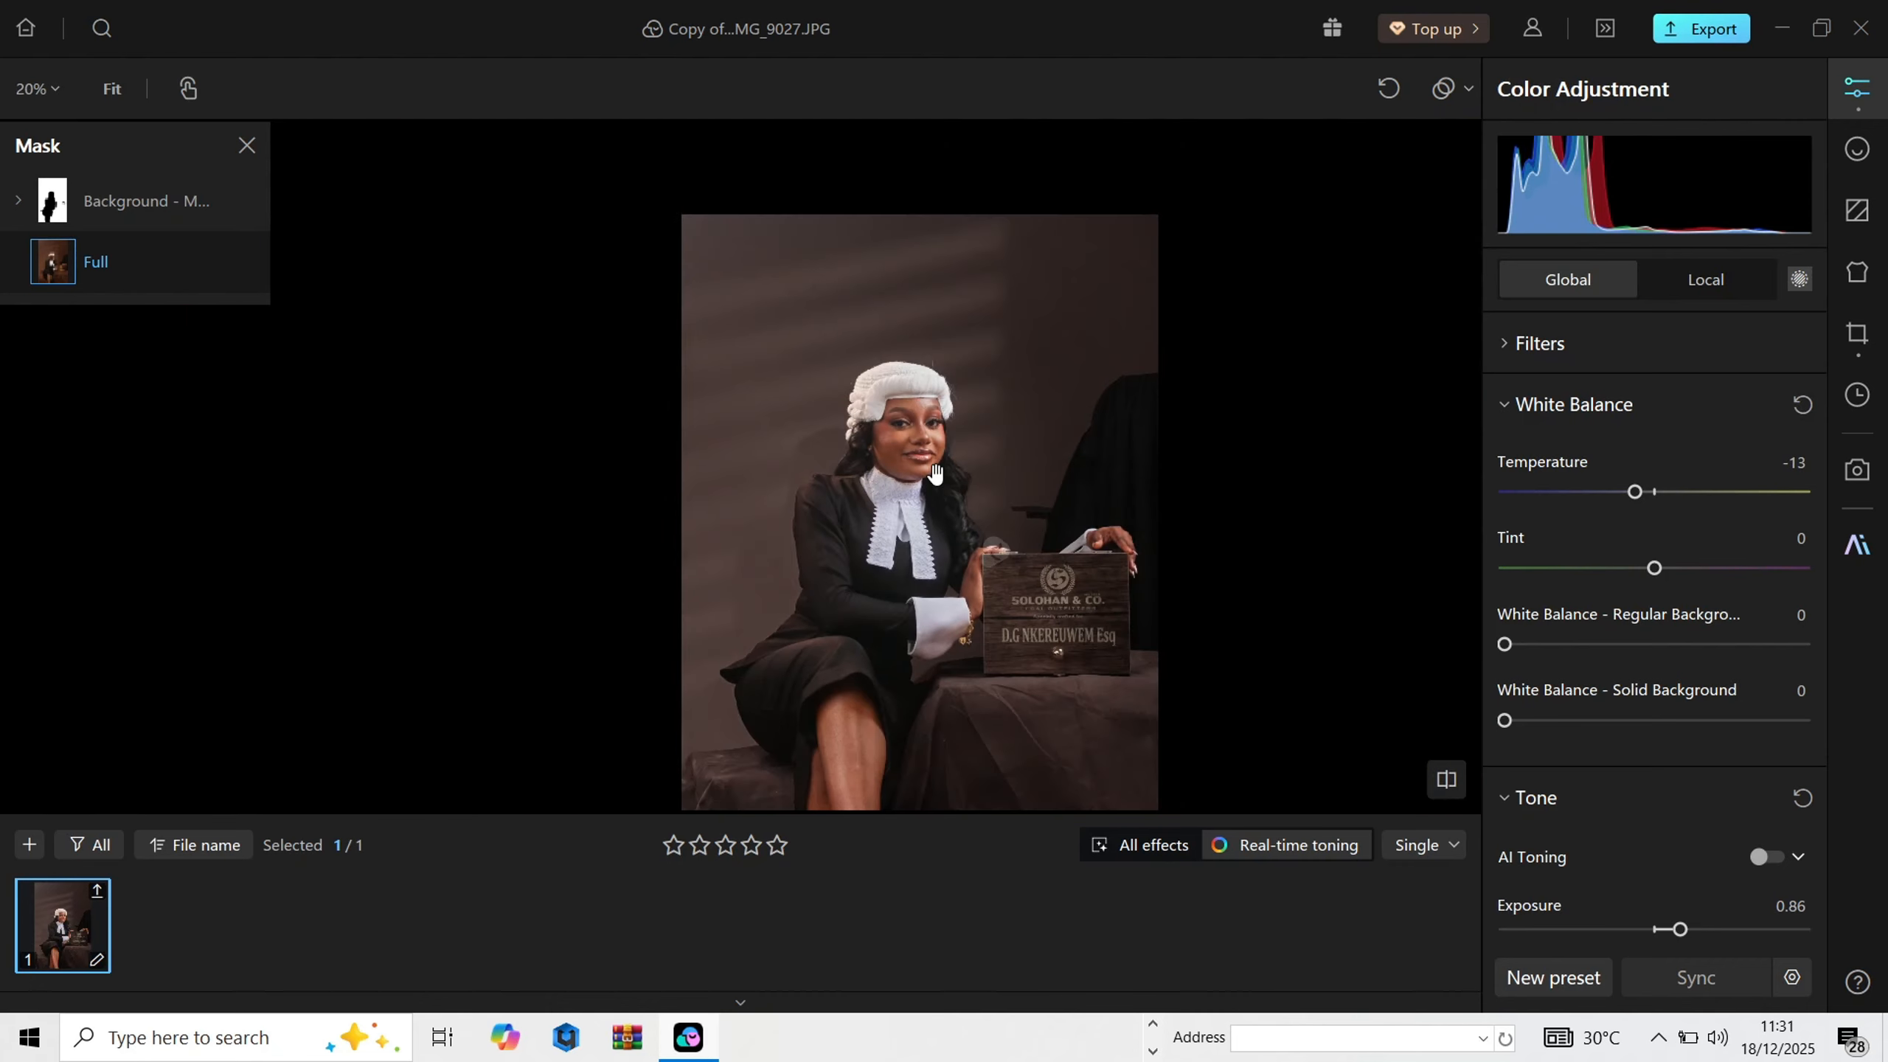
# Step: Create a local person mask covering only the eye sclera of all persons
pyautogui.scroll(6, 919, 392)
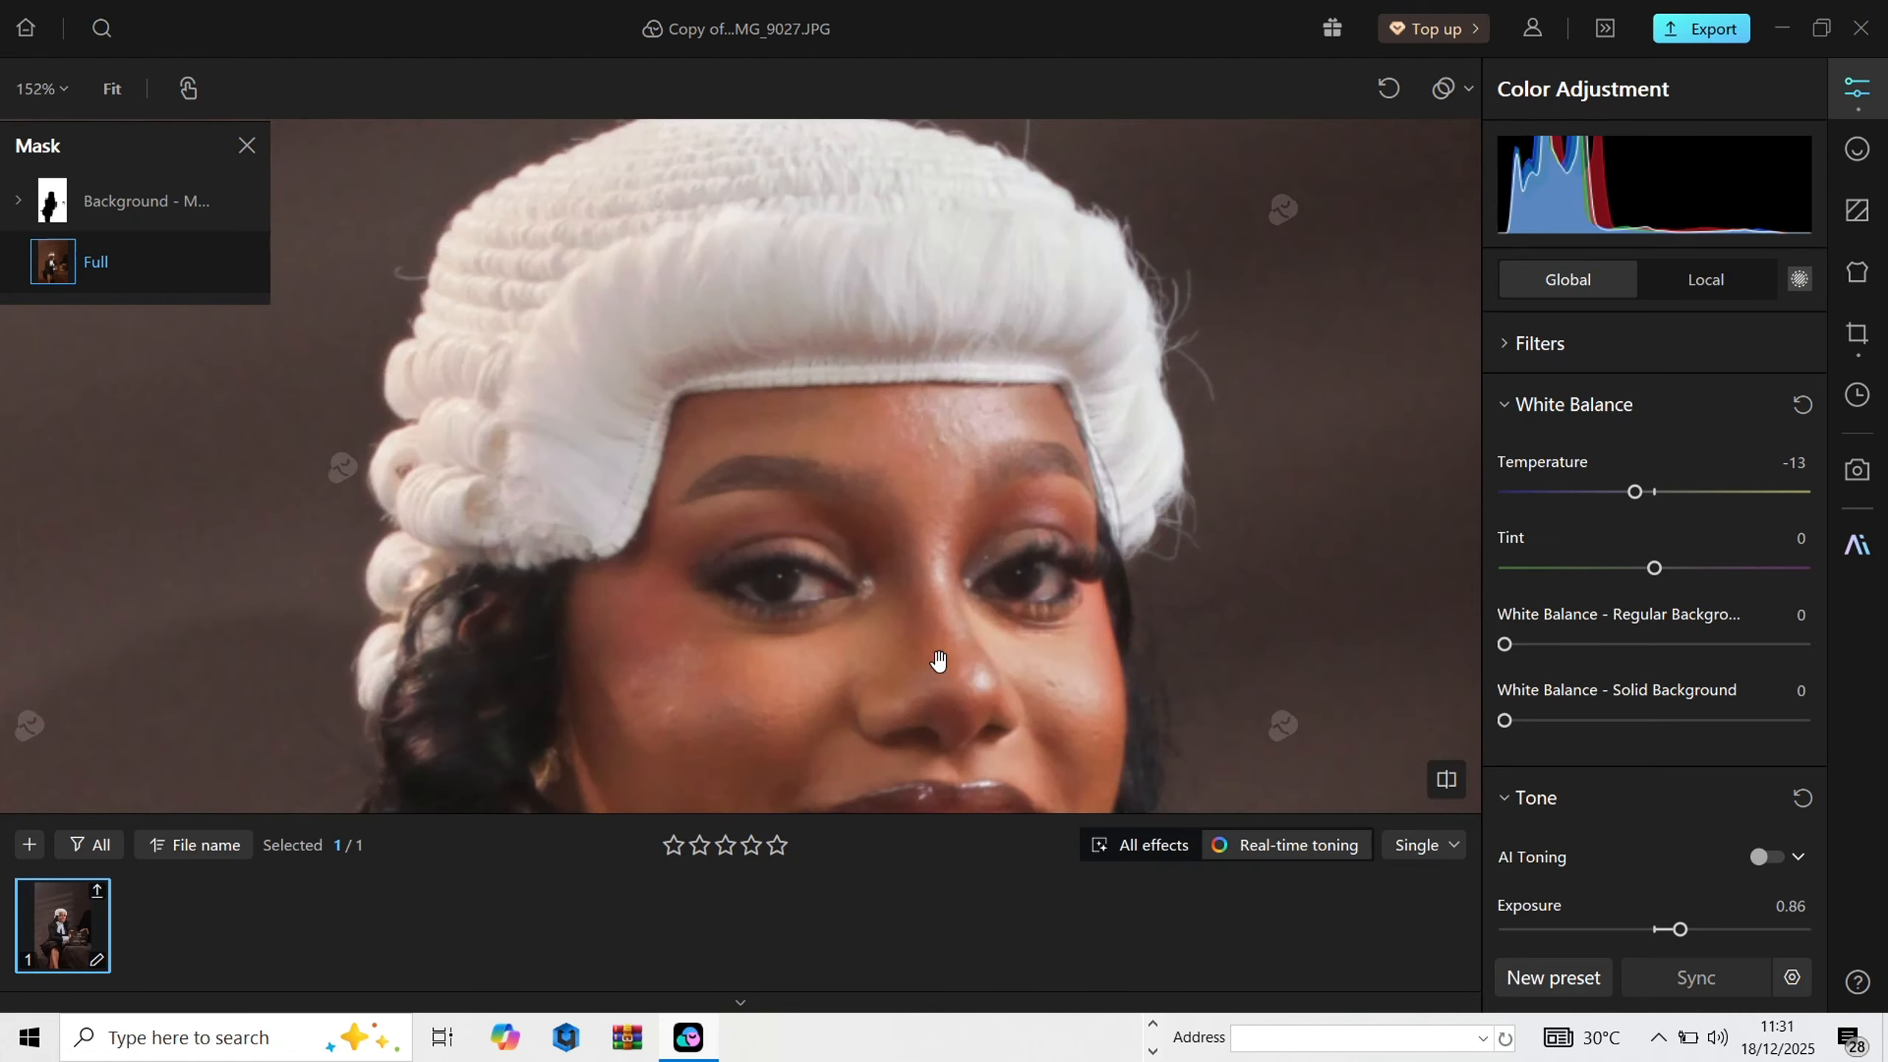
pyautogui.scroll(2, 938, 660)
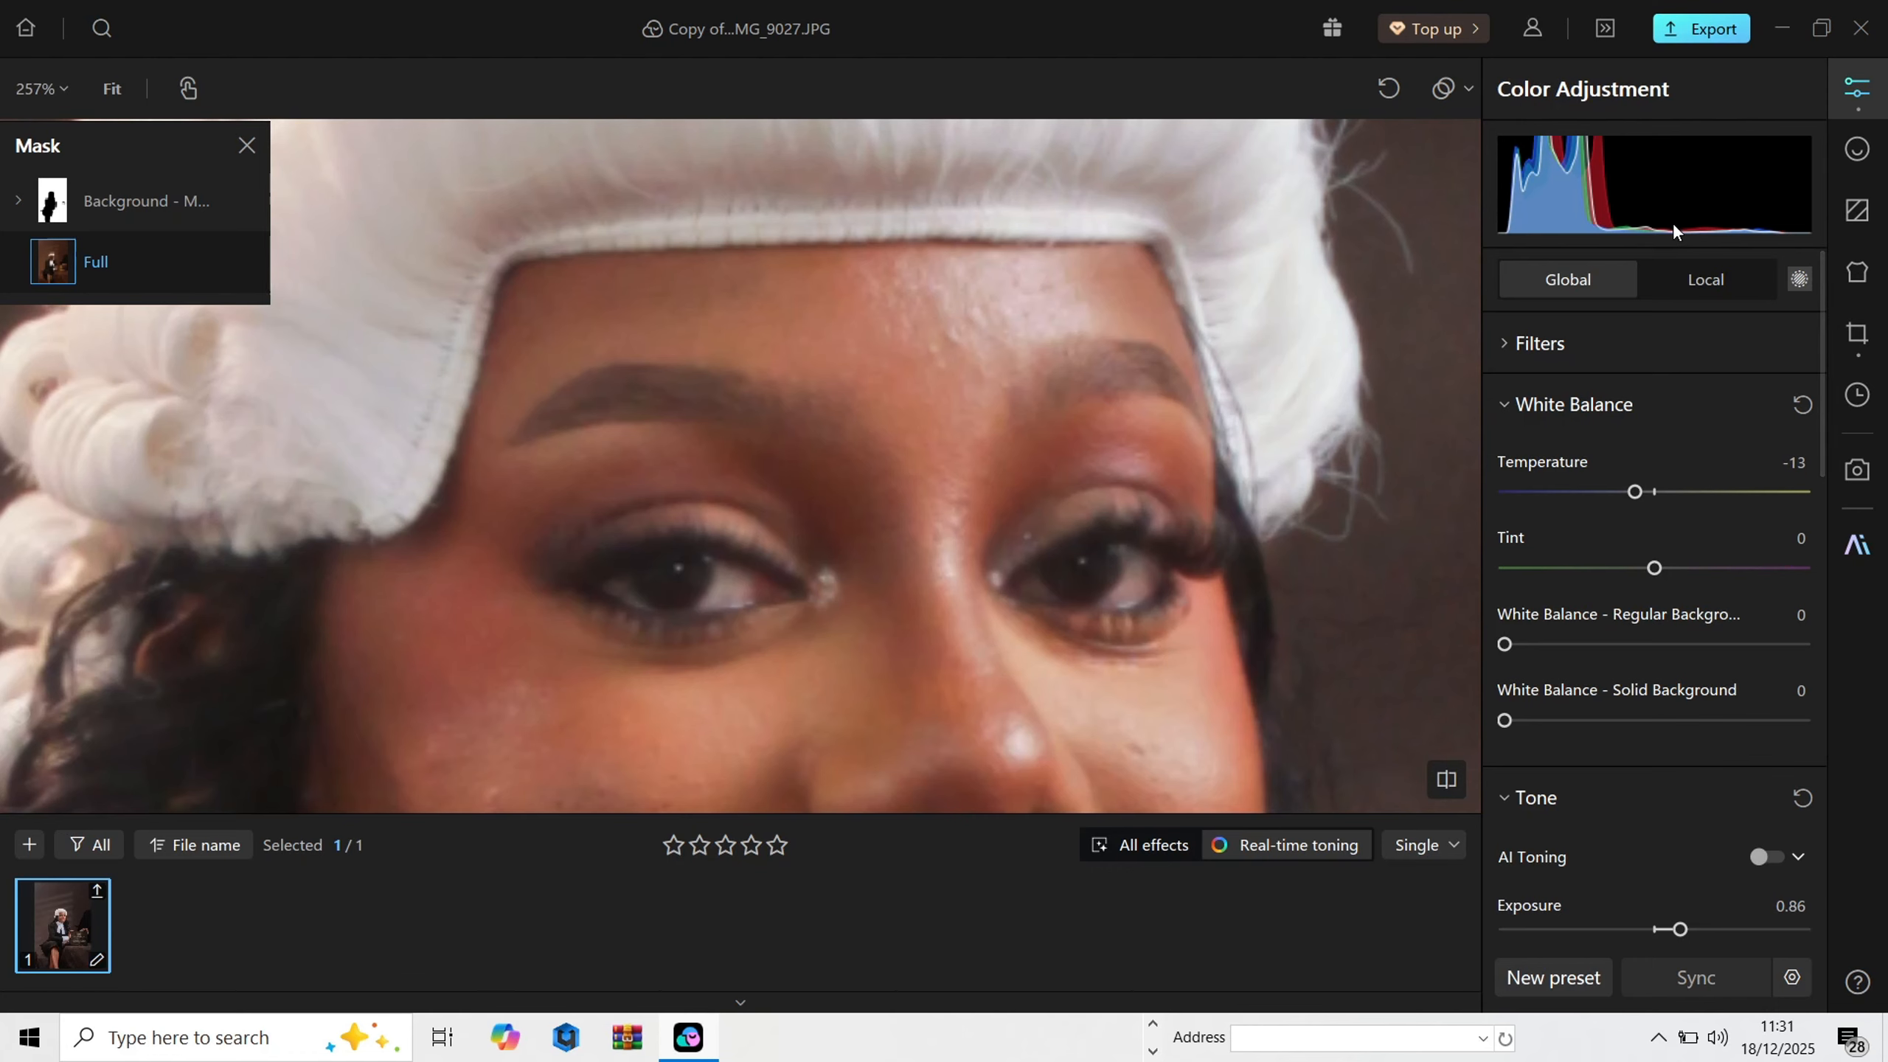
pyautogui.click(1694, 281)
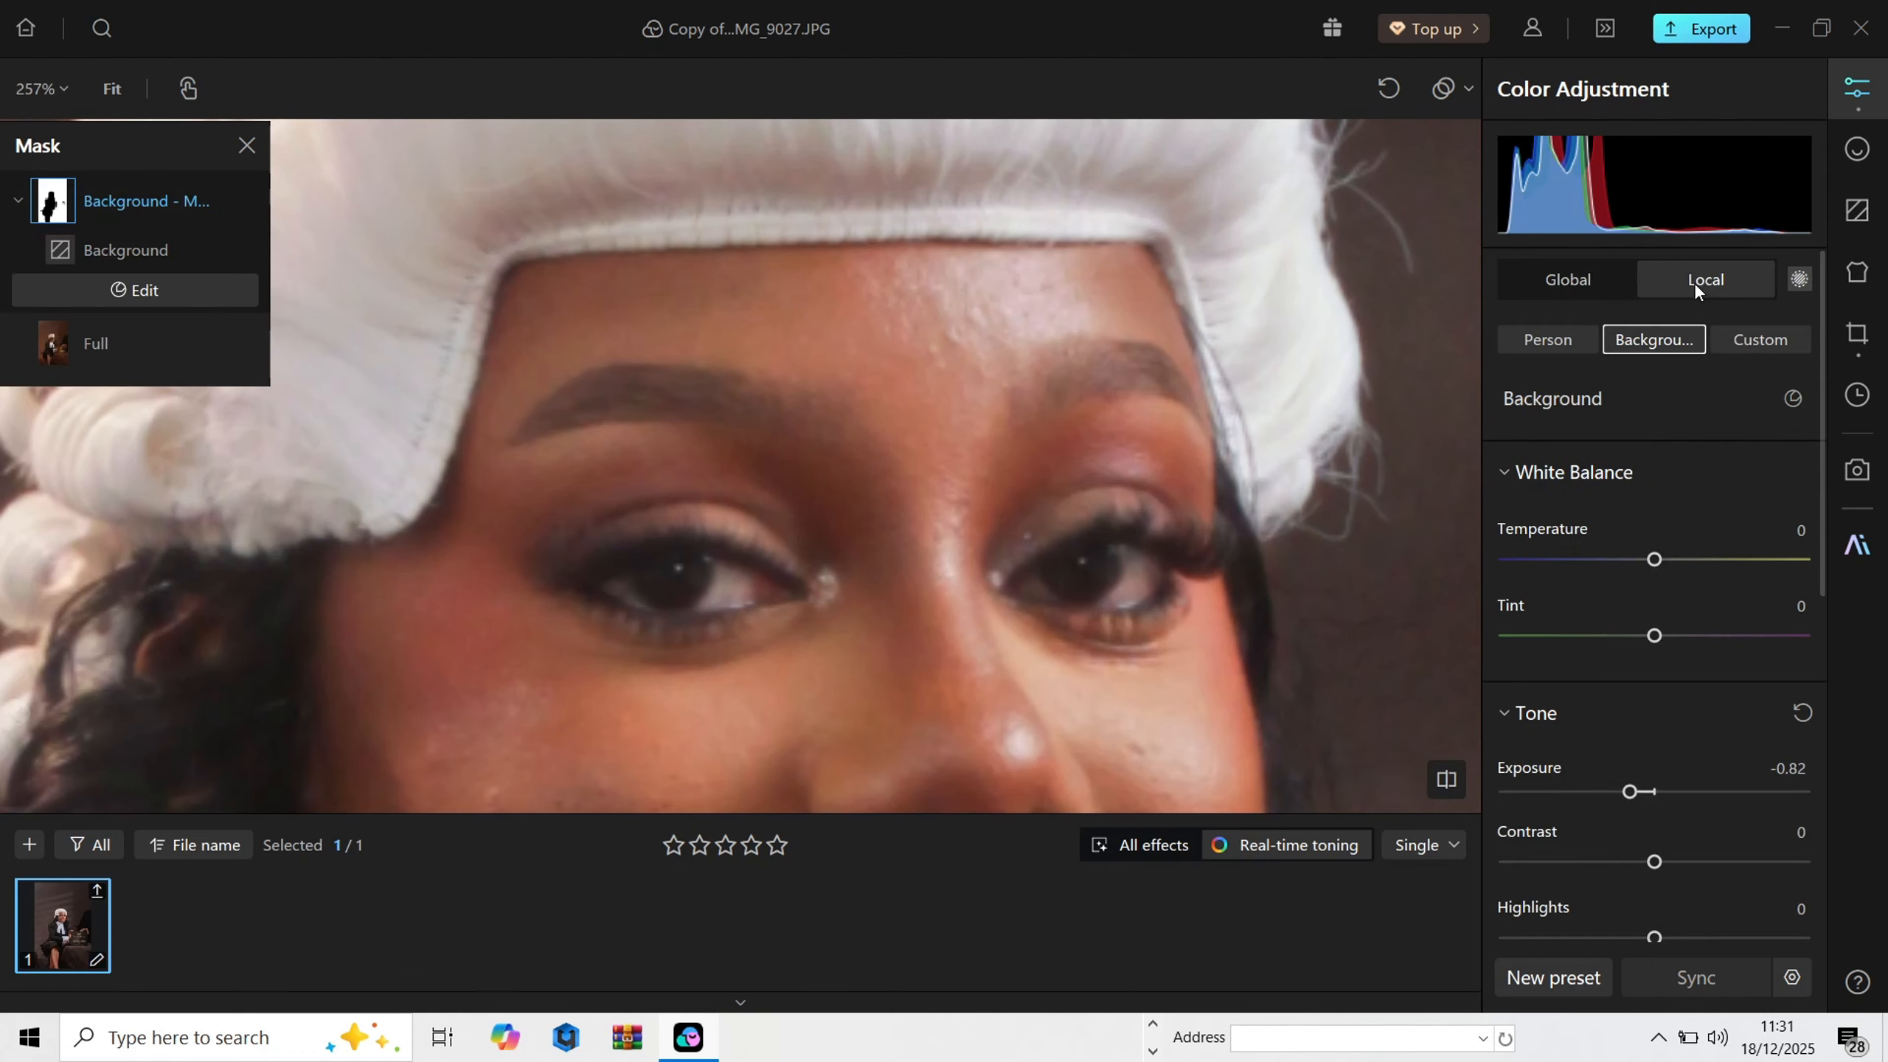
pyautogui.click(1566, 339)
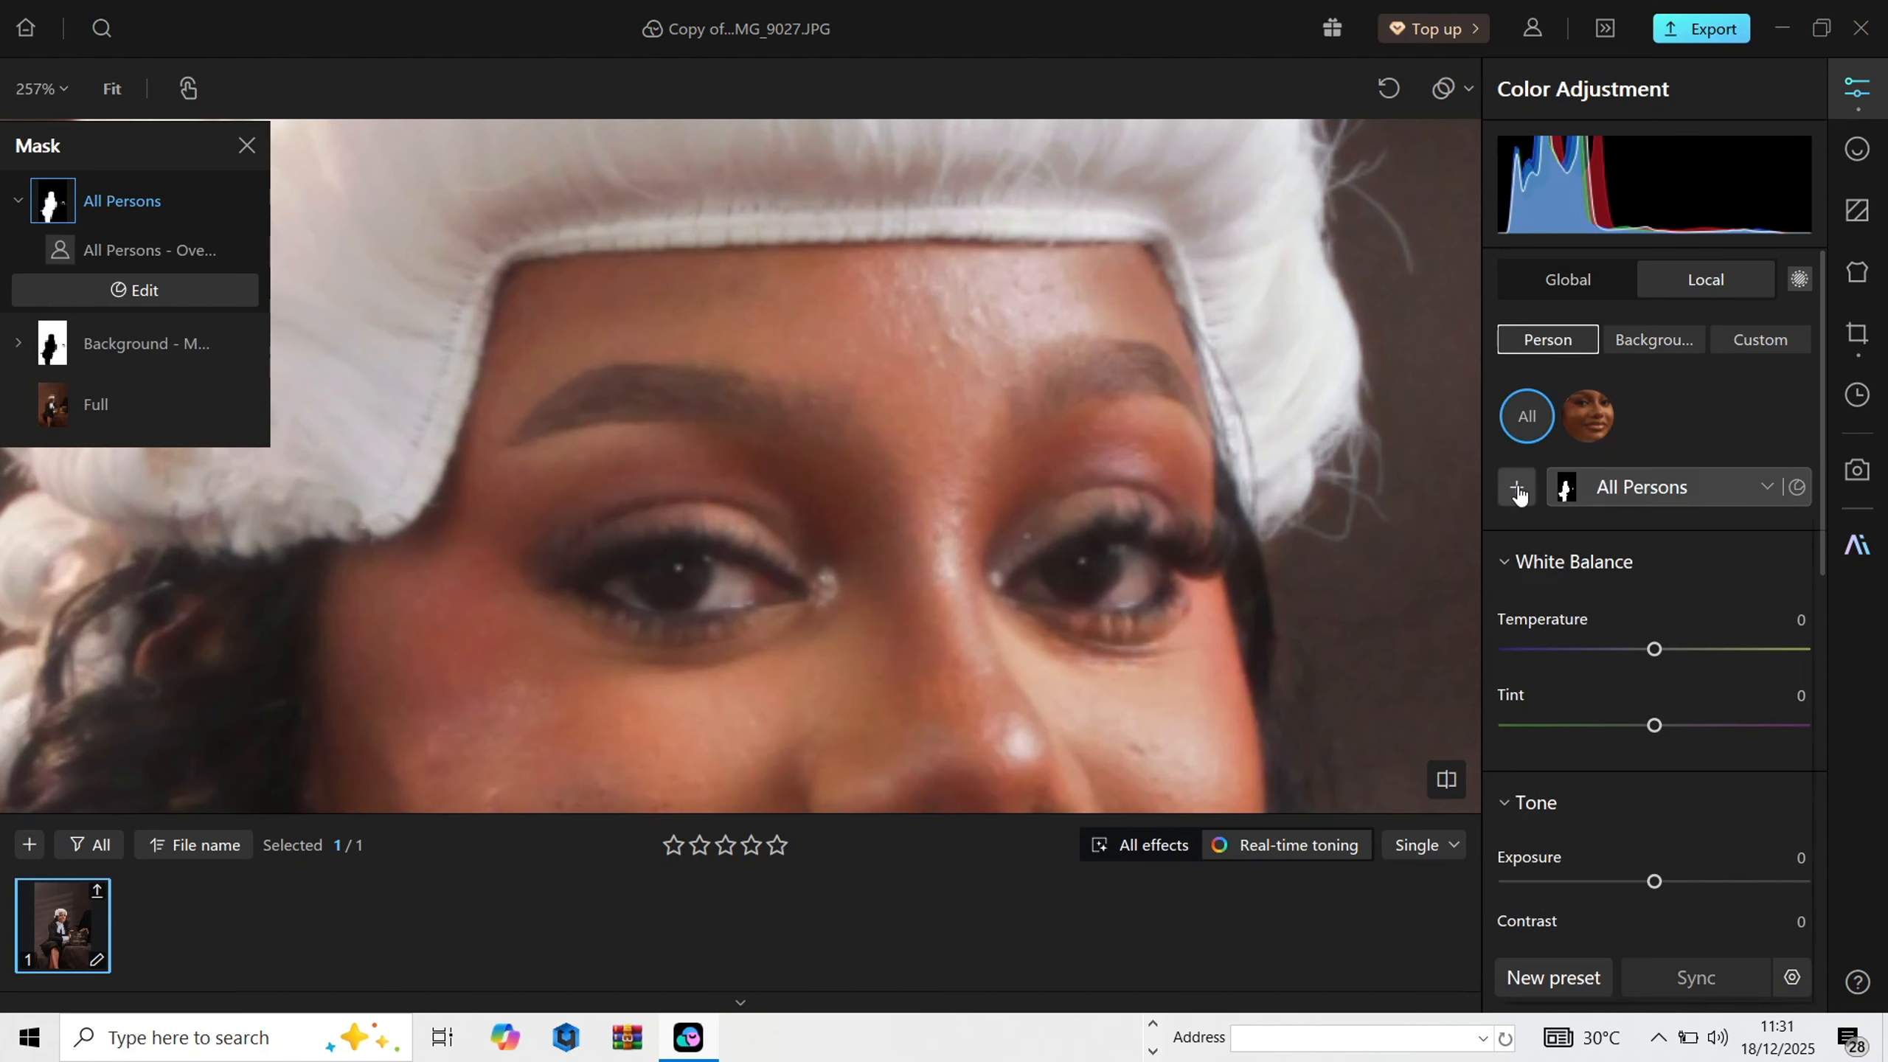
pyautogui.click(1517, 490)
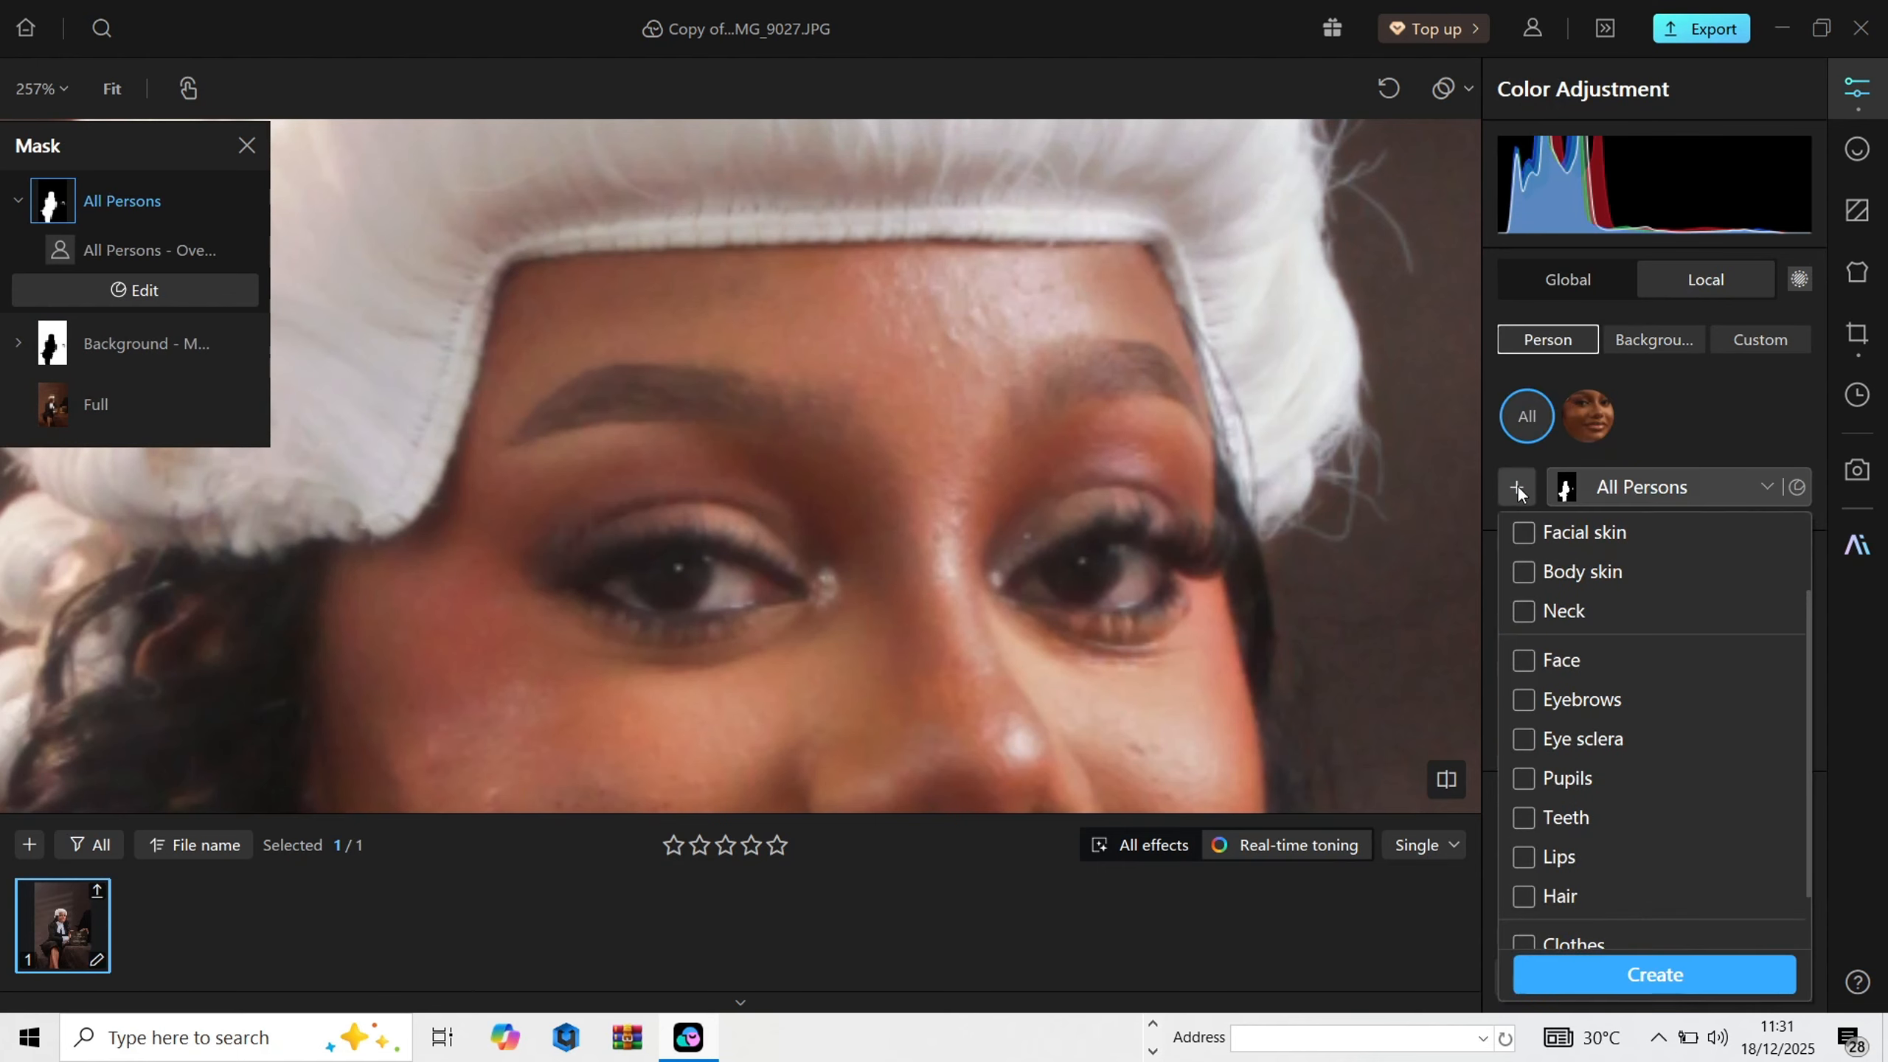
pyautogui.click(1587, 739)
pyautogui.click(1629, 985)
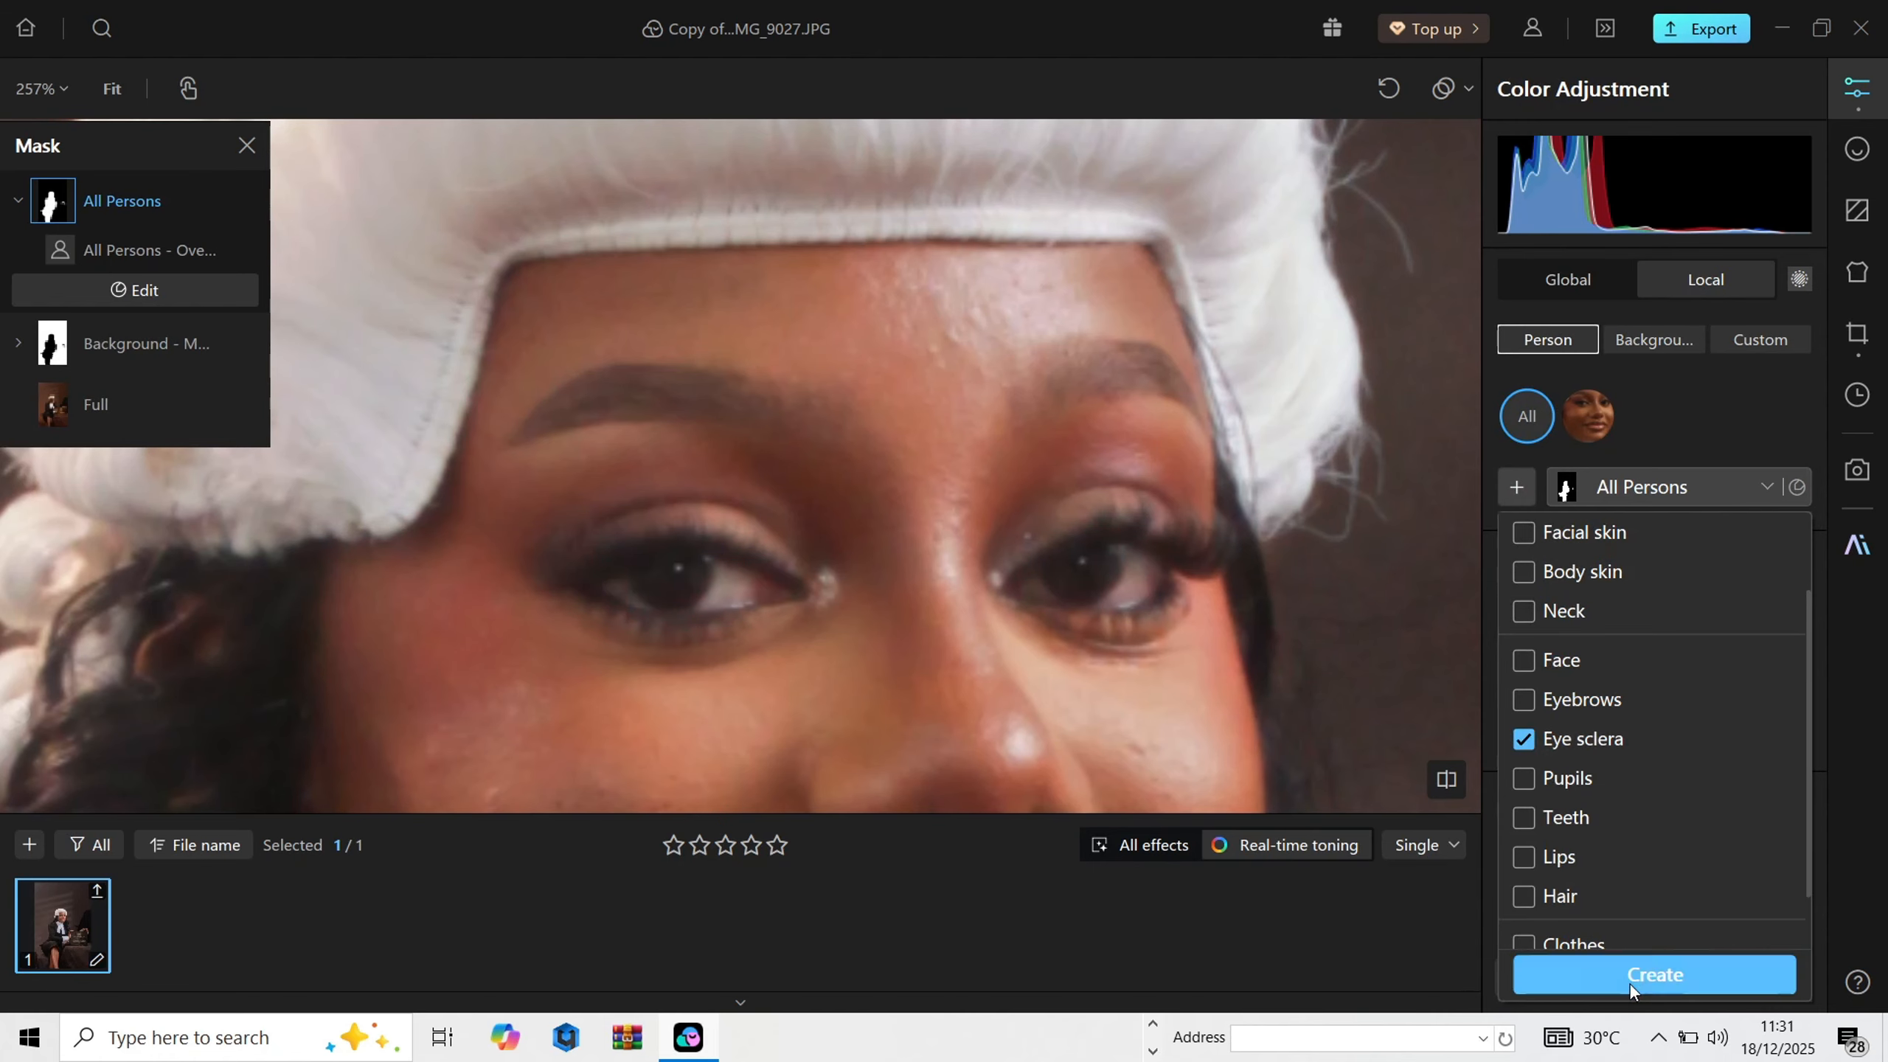
# Step: Set the eye sclera mask's saturation to -60 and compare the face with the original photo
pyautogui.scroll(-8, 1682, 816)
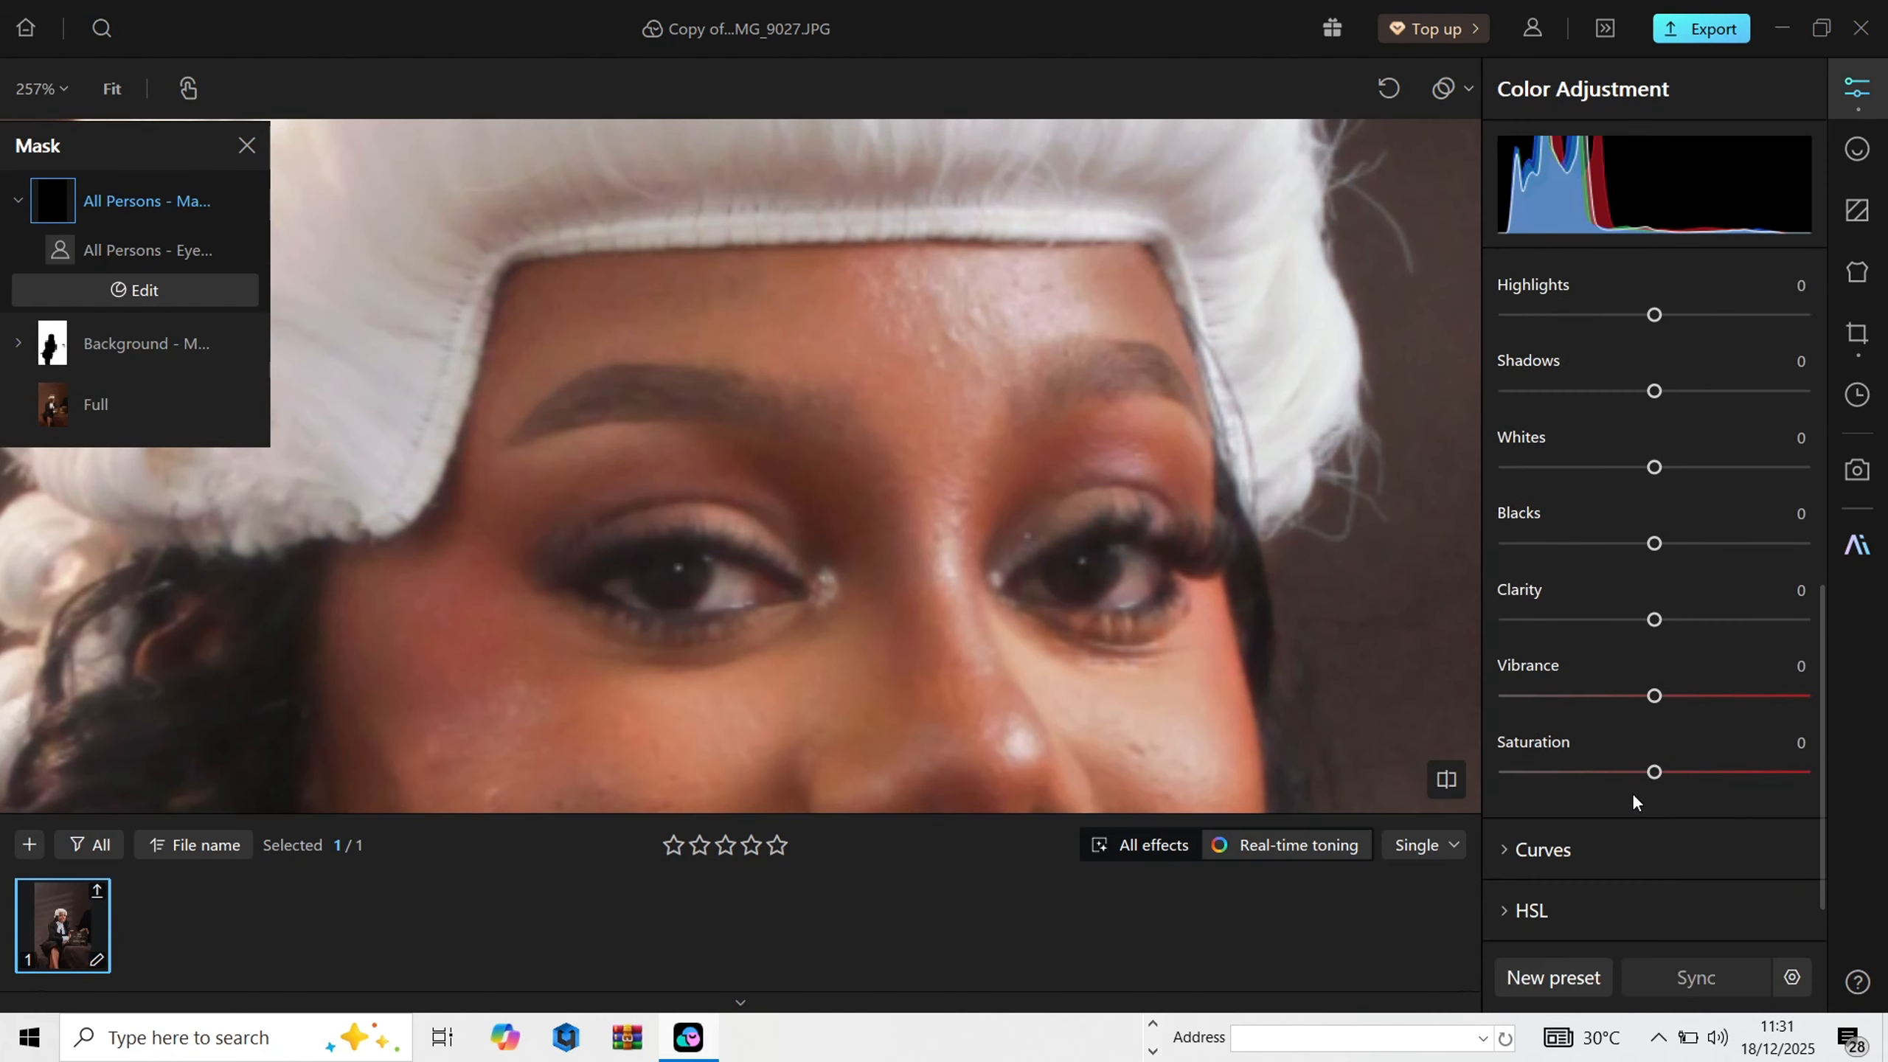
pyautogui.moveTo(1572, 775); pyautogui.dragTo(1566, 776)
pyautogui.scroll(-5, 1104, 733)
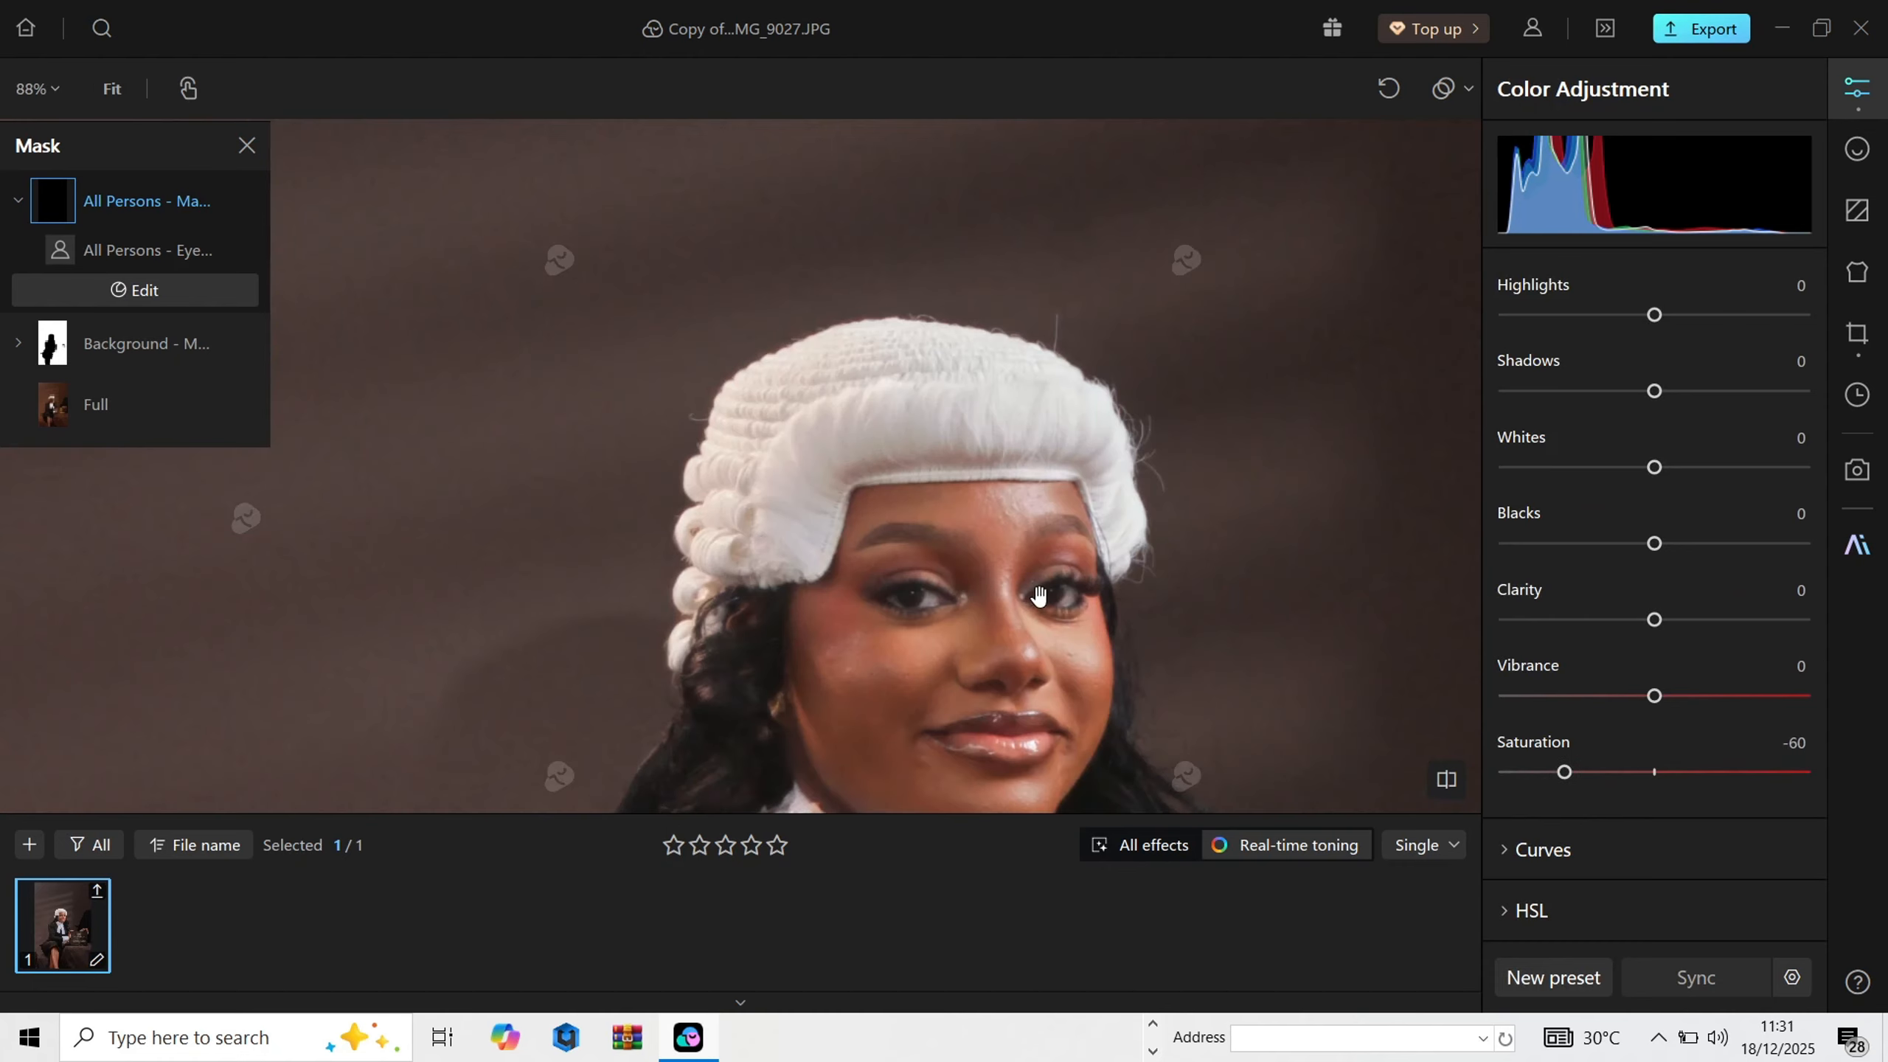
pyautogui.moveTo(999, 685); pyautogui.dragTo(969, 541)
pyautogui.press('\\')
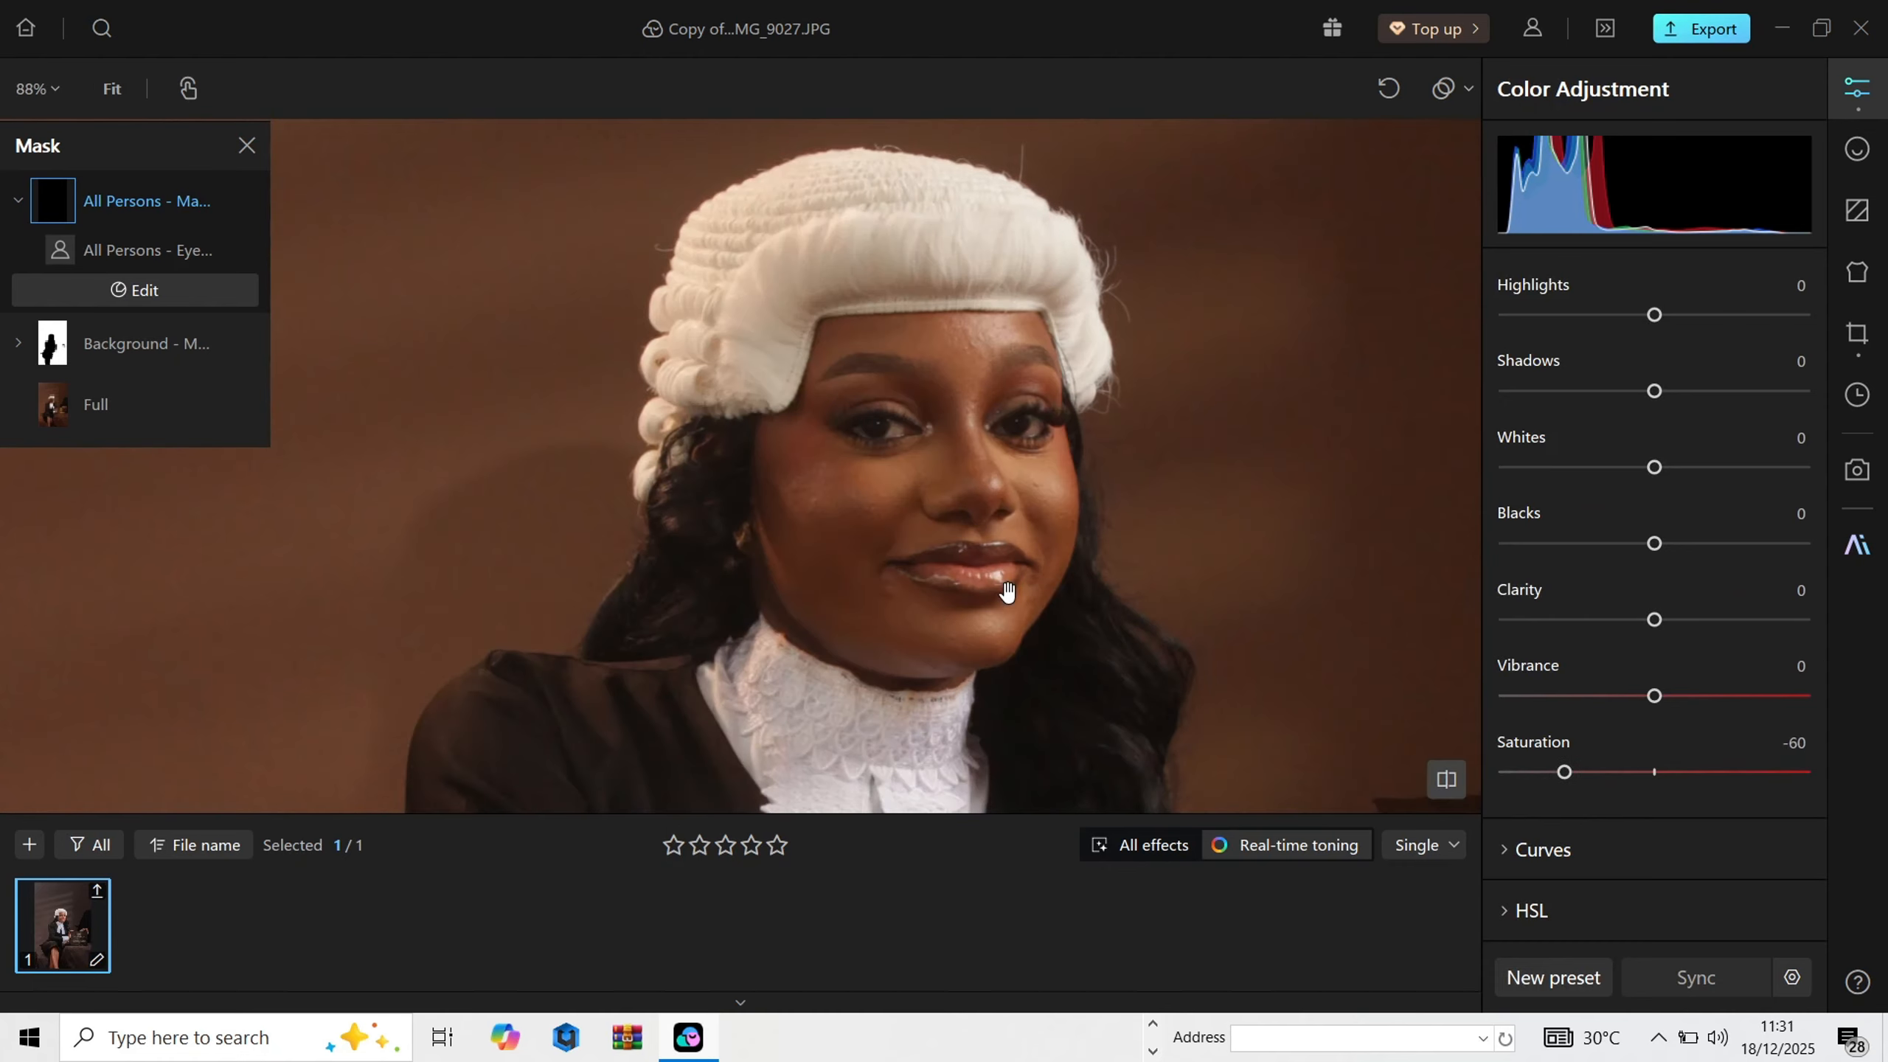
pyautogui.scroll(-3, 923, 408)
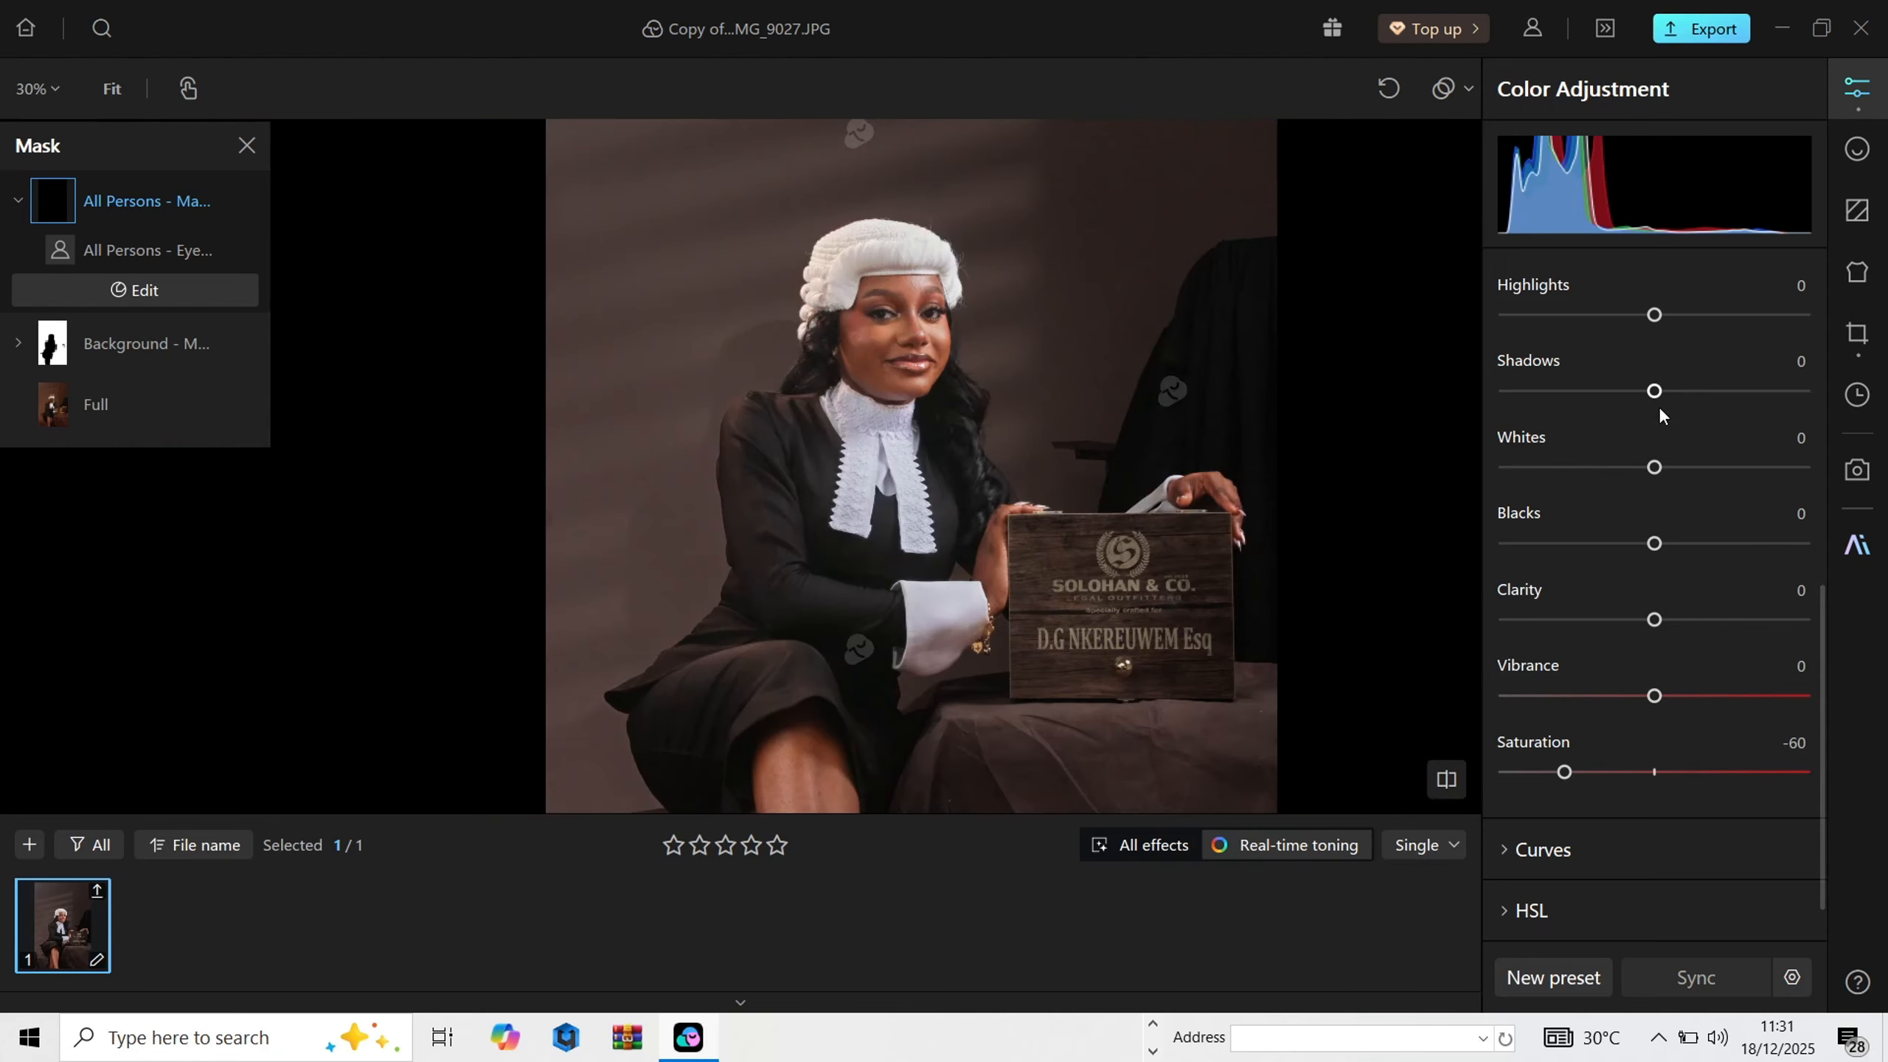
# Step: Set the contrast of the whole Person 1 mask to 22 and compare the portrait with the original
pyautogui.scroll(10, 1658, 406)
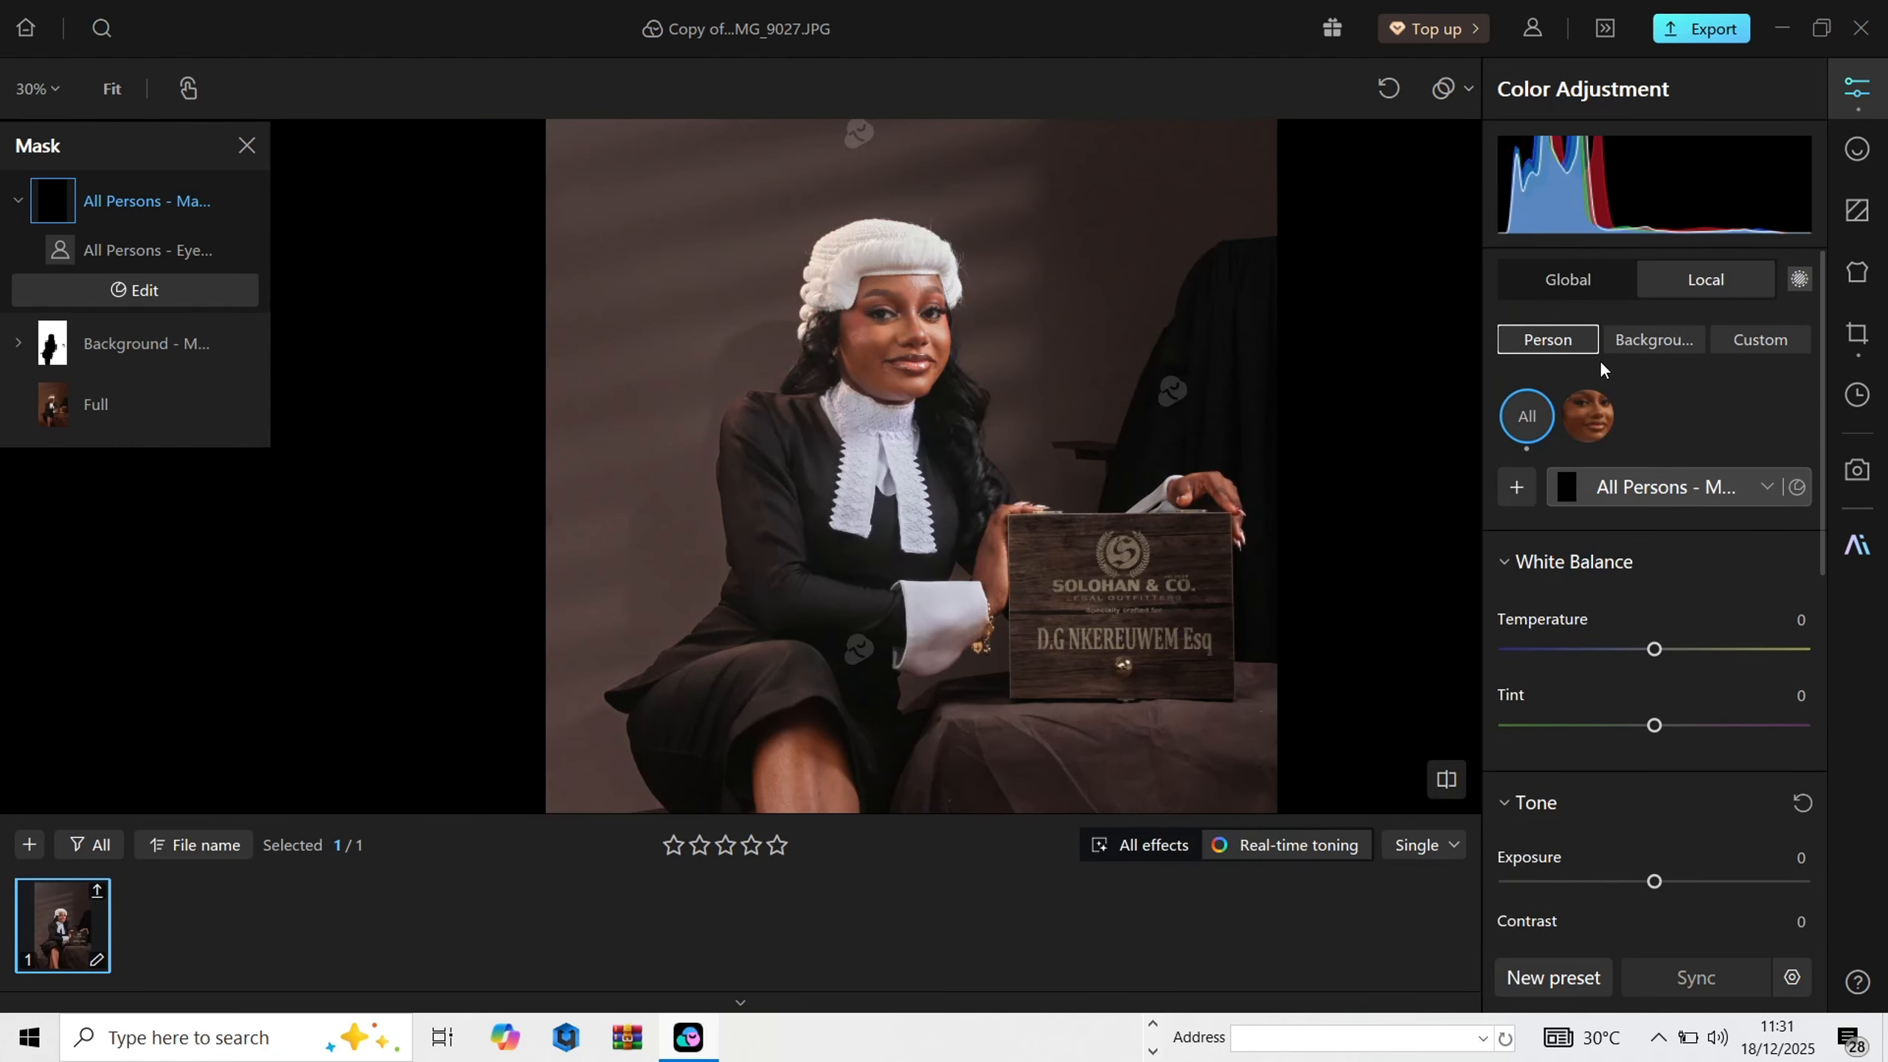
pyautogui.click(1599, 438)
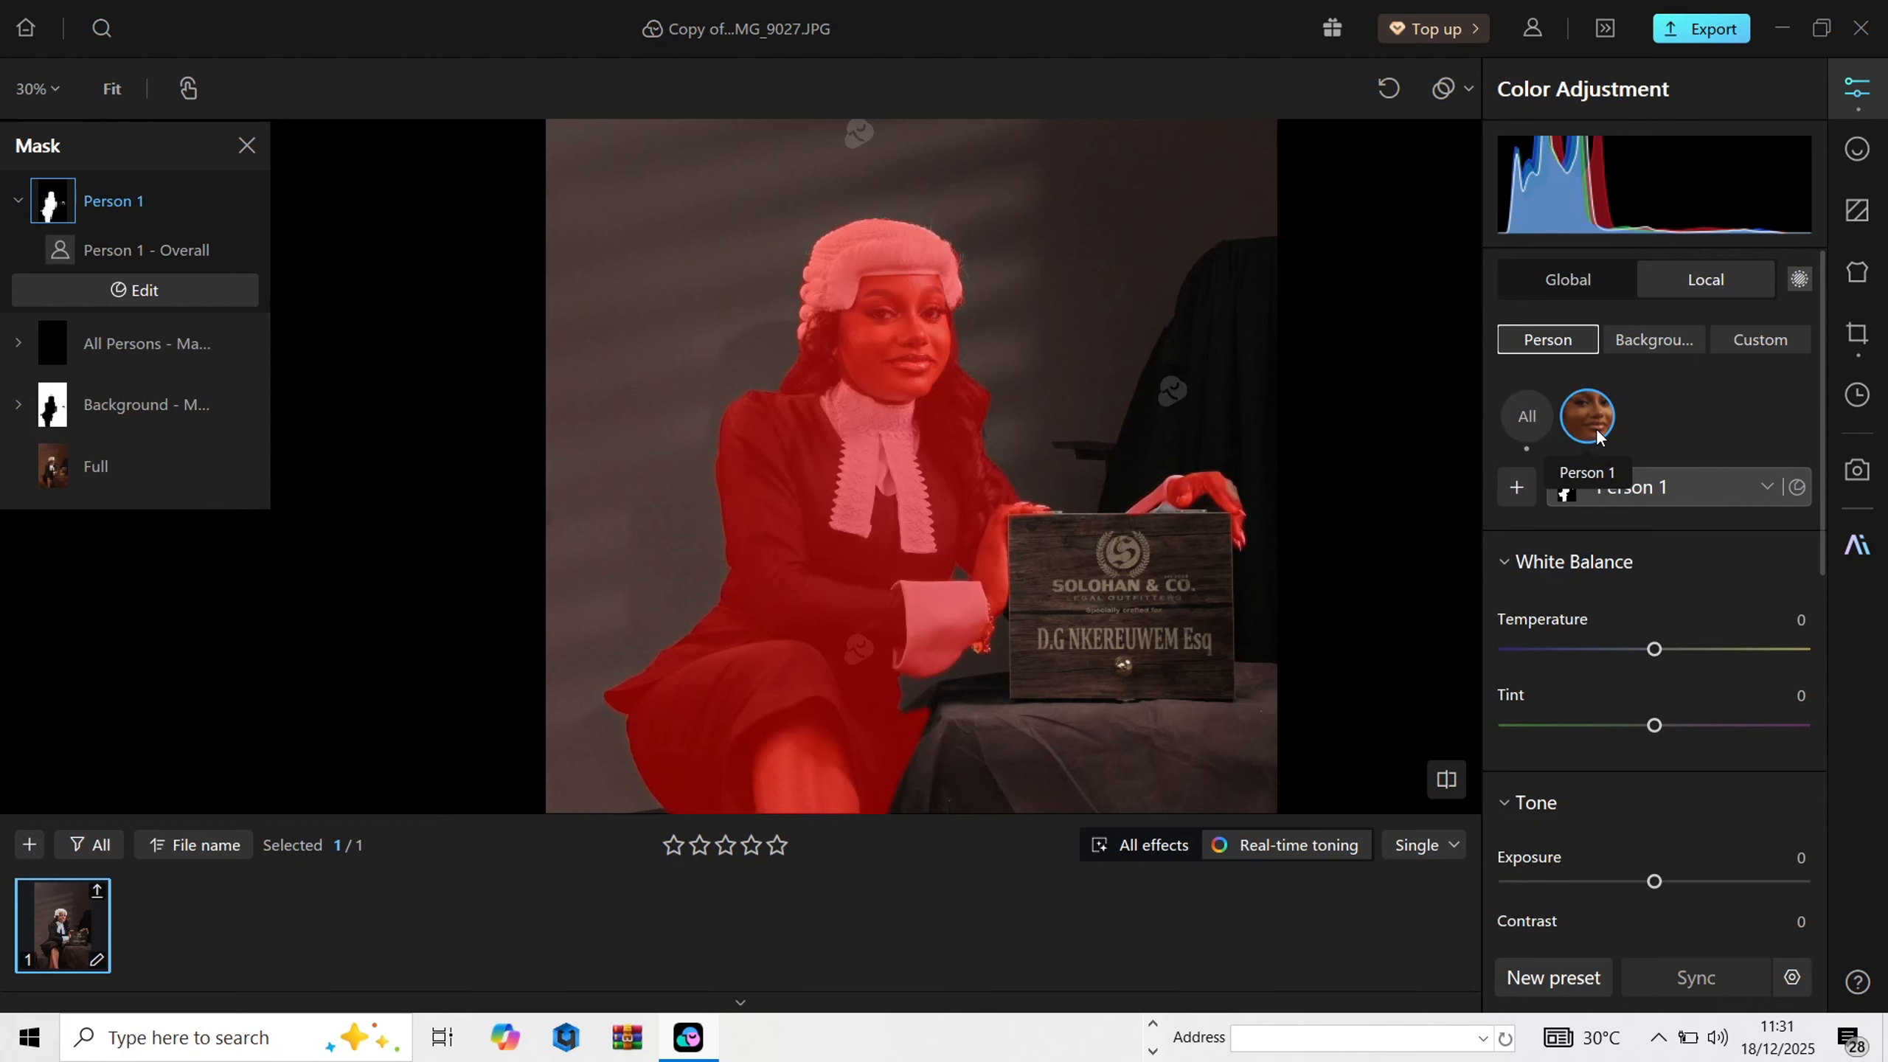
pyautogui.scroll(-2, 1624, 699)
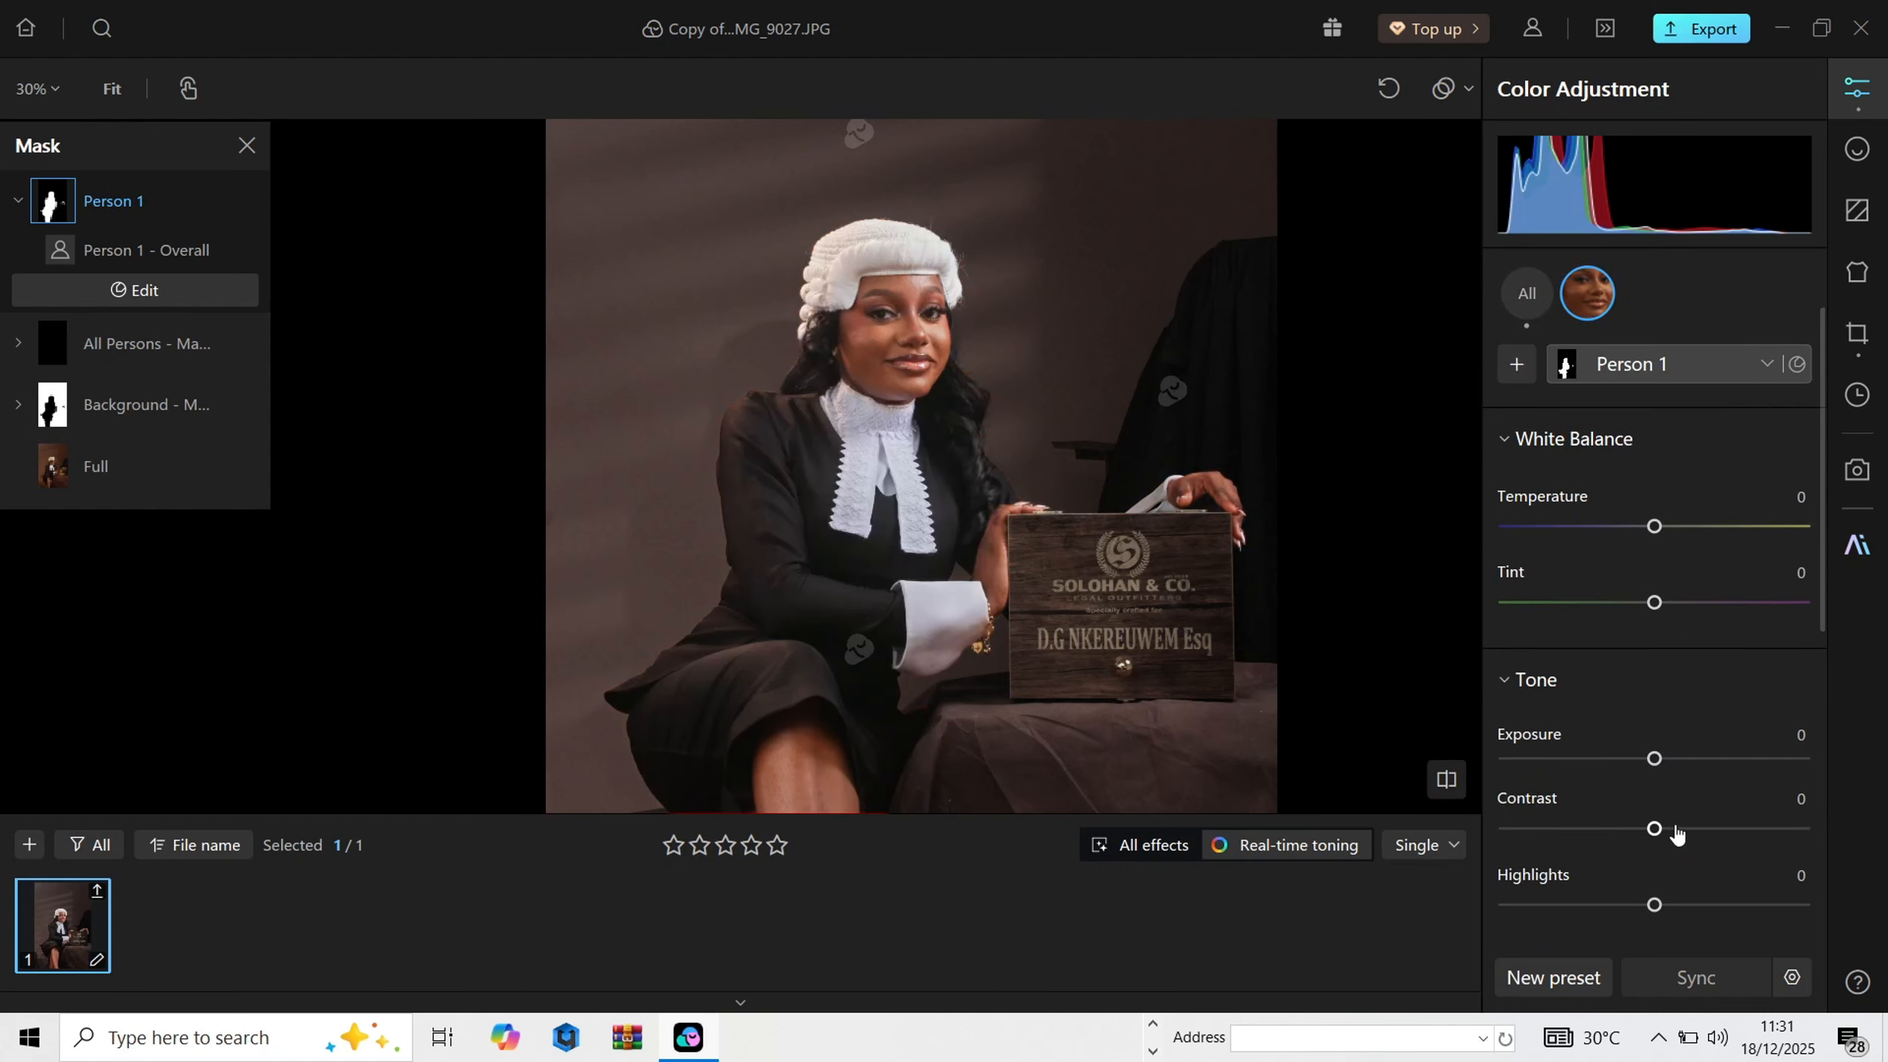
pyautogui.click(1675, 828)
pyautogui.moveTo(1678, 829); pyautogui.dragTo(1687, 829)
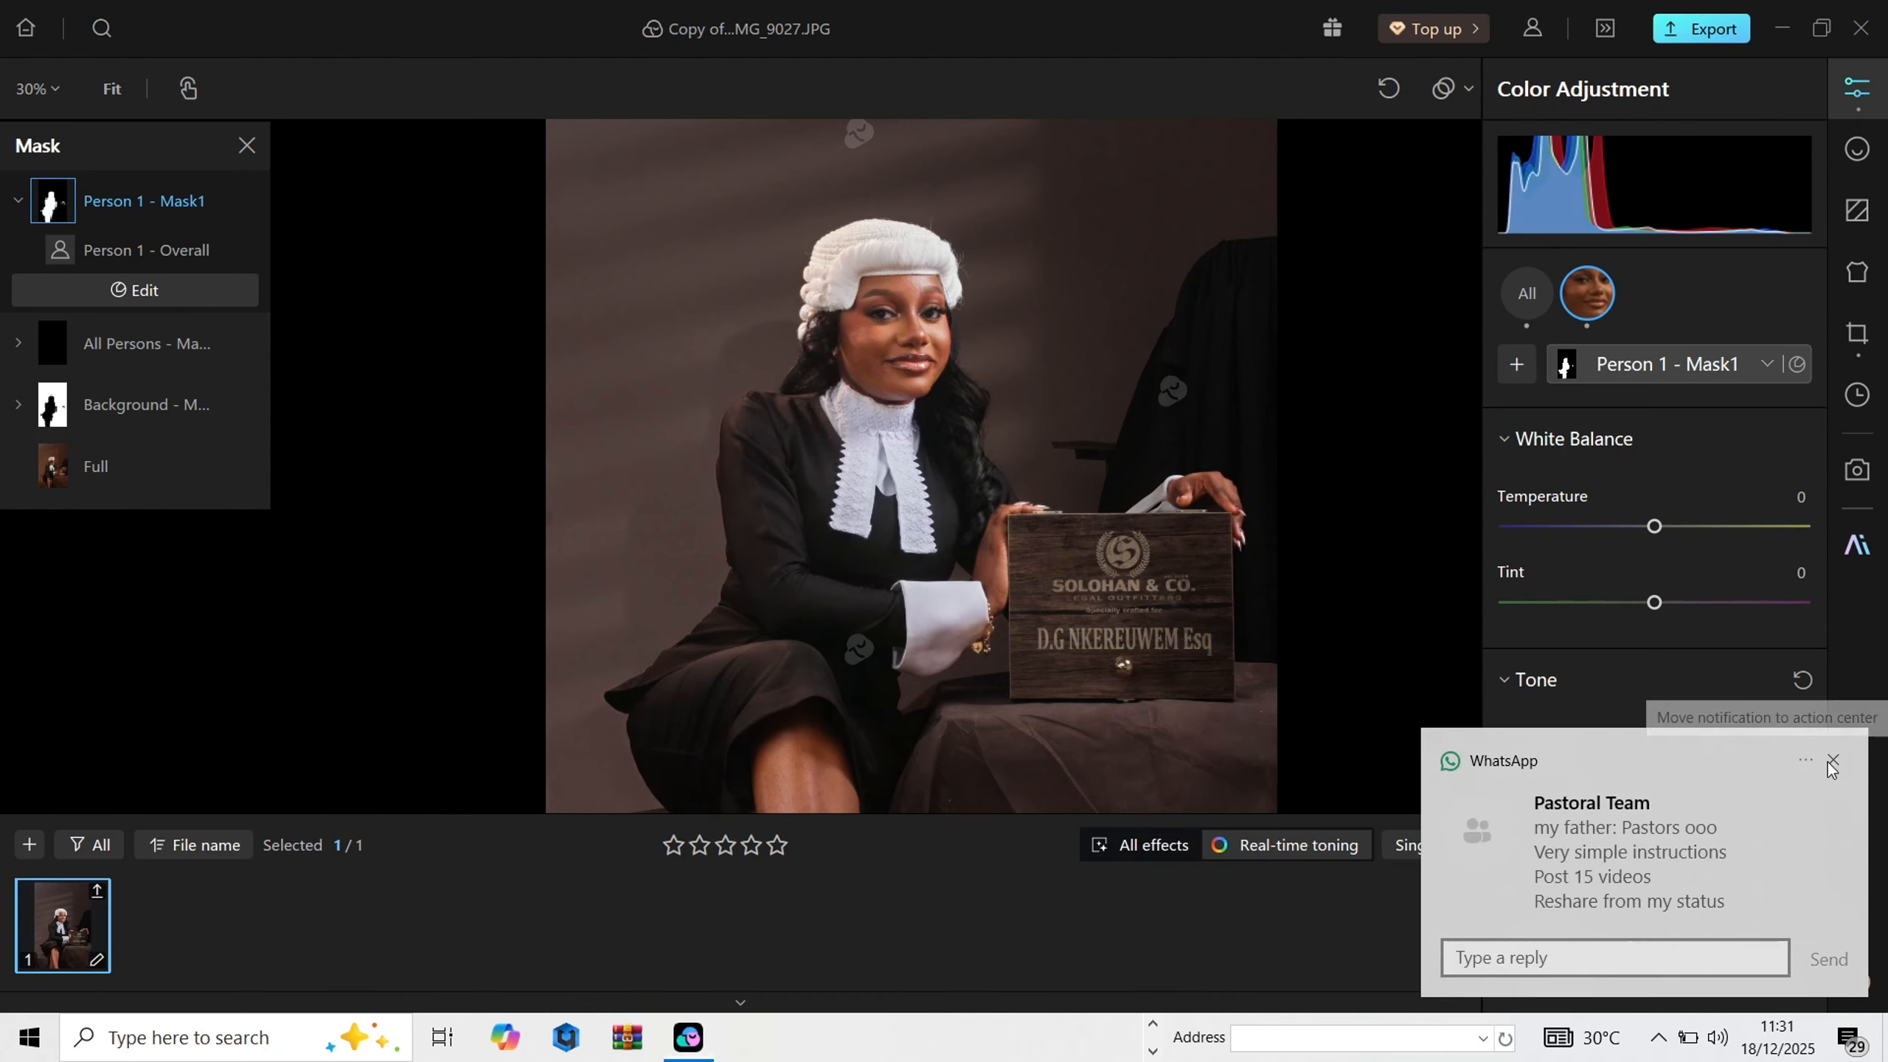
pyautogui.click(1832, 762)
pyautogui.scroll(2, 936, 416)
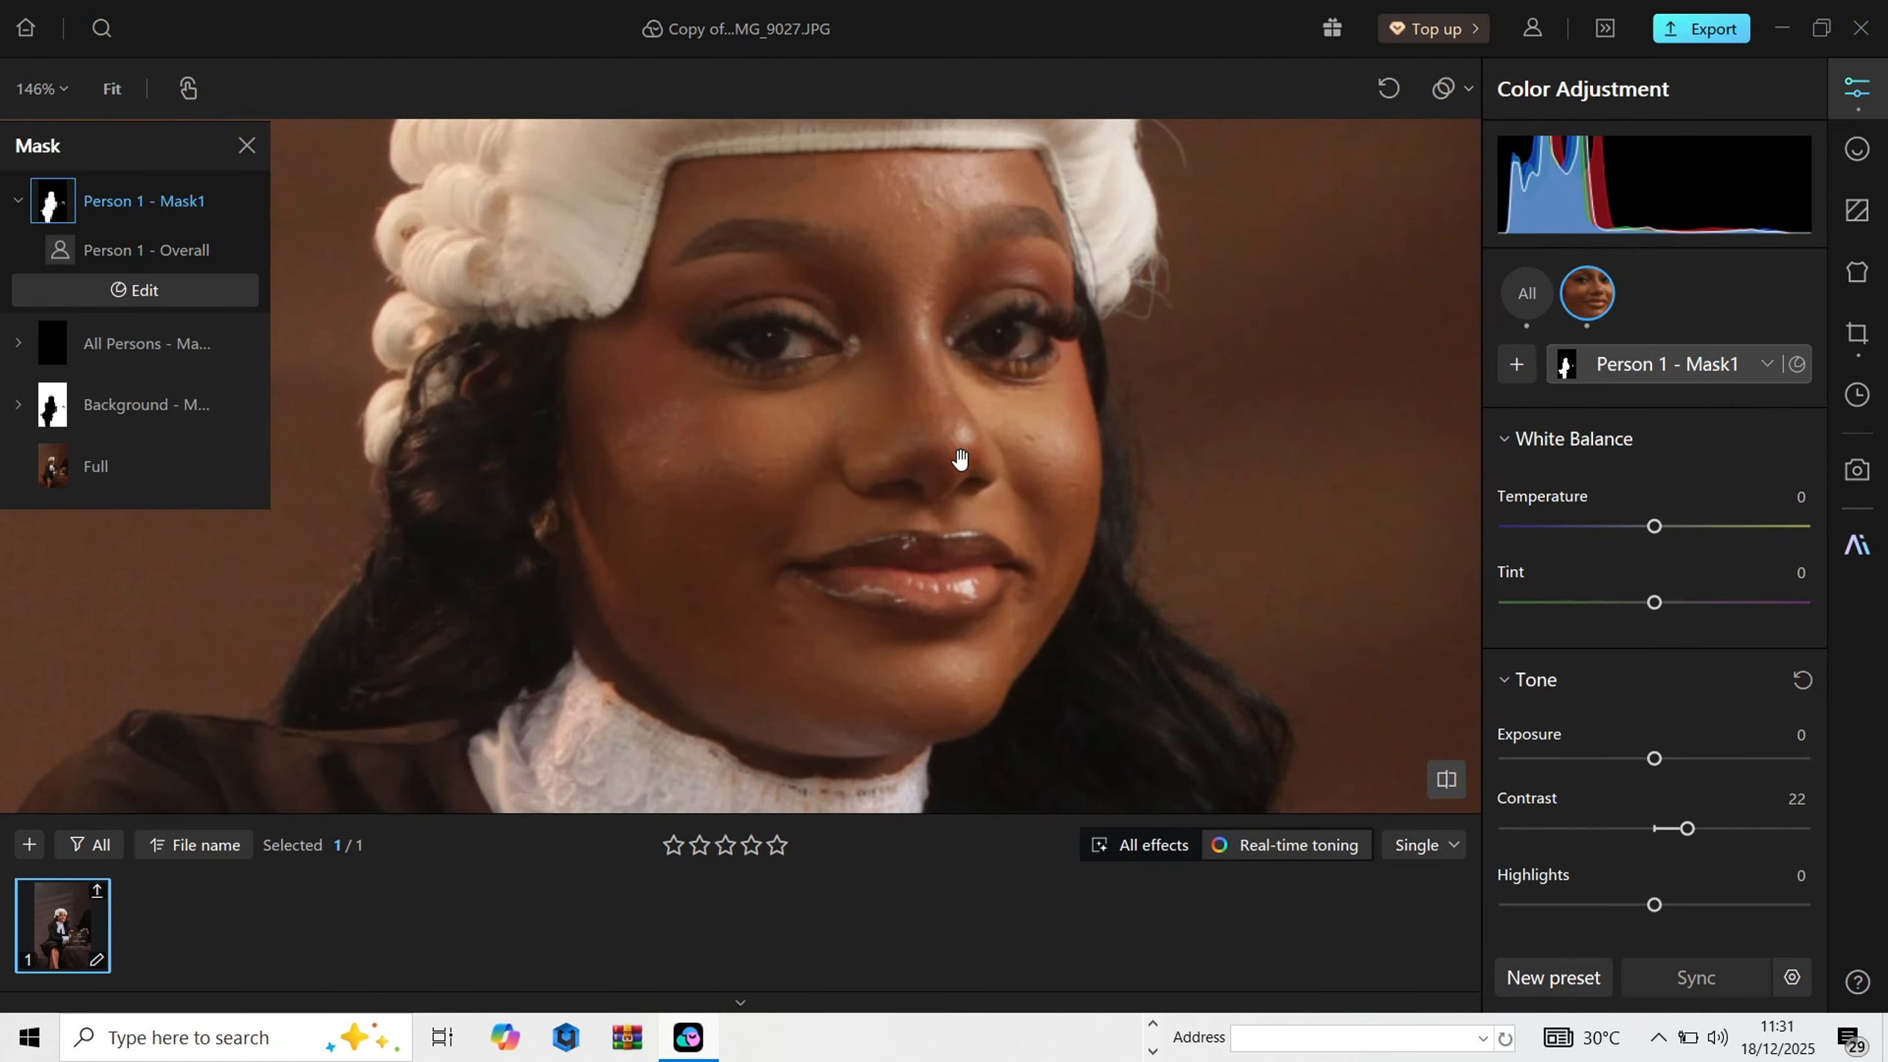
pyautogui.scroll(-4, 960, 459)
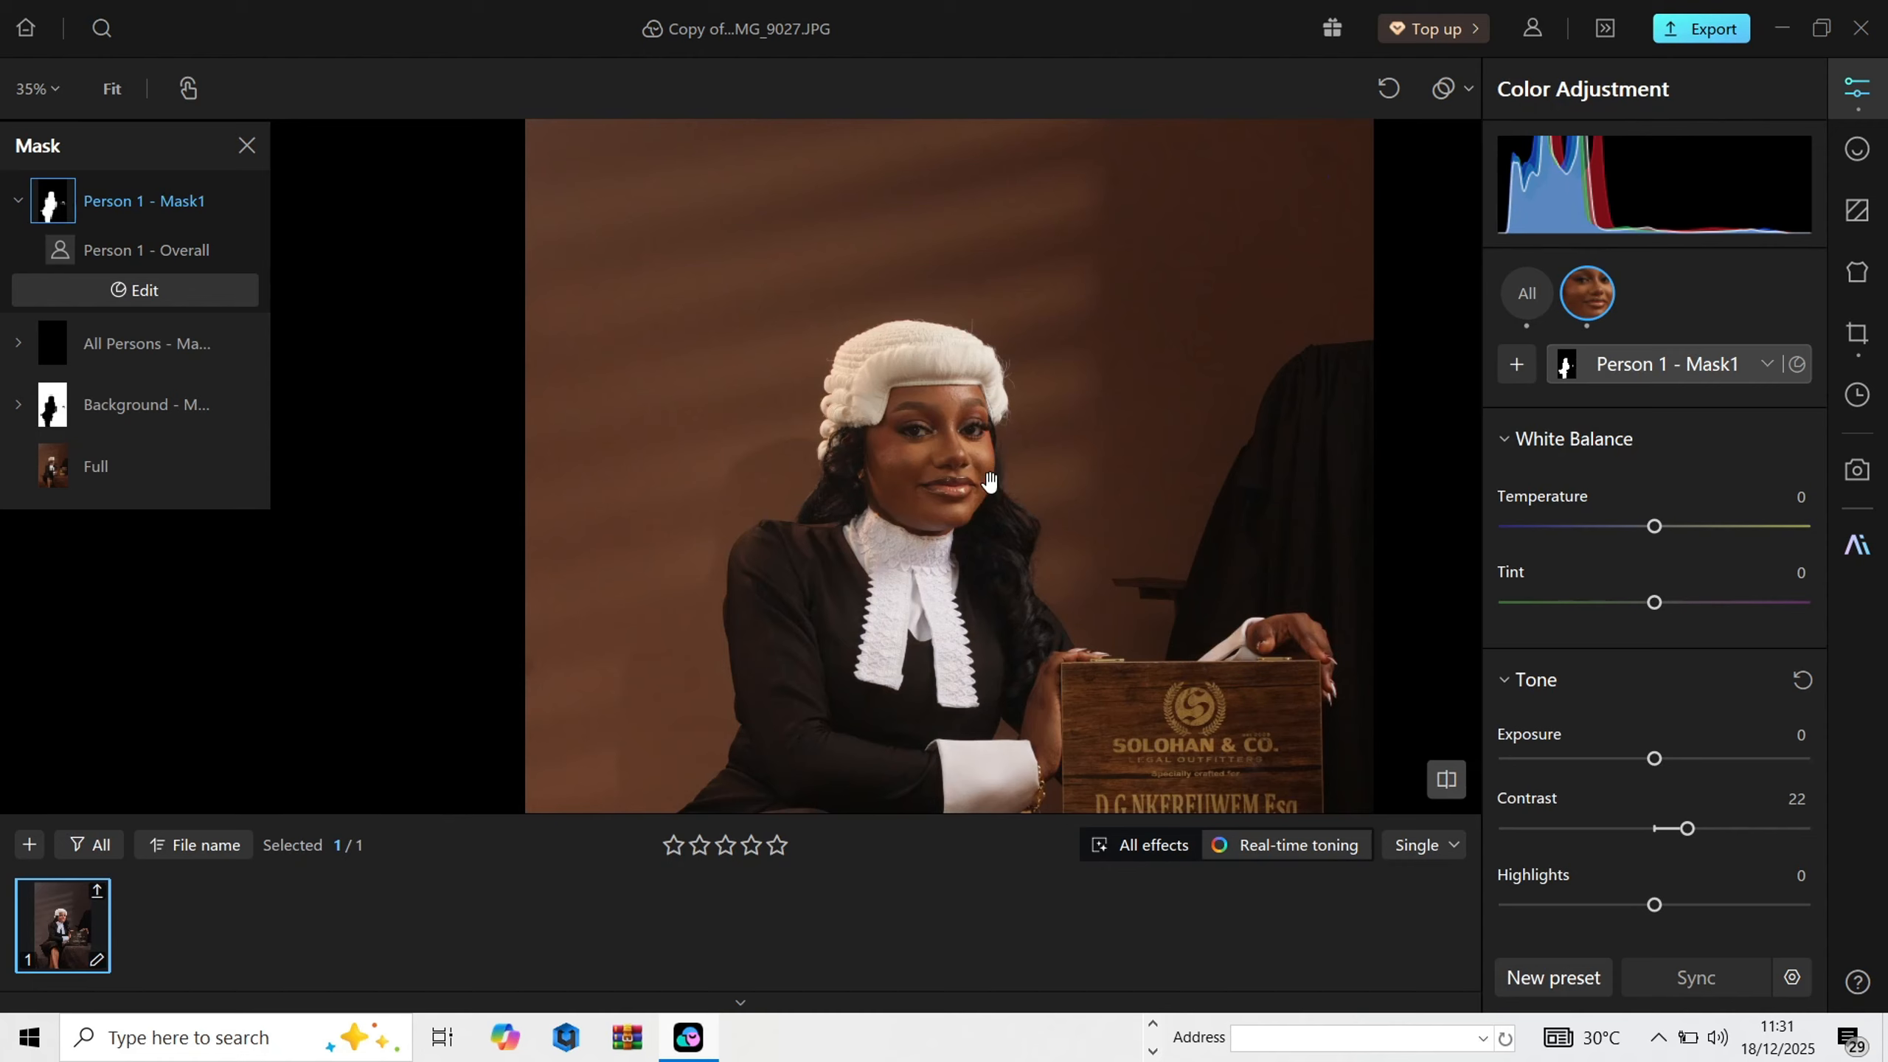
pyautogui.scroll(-2, 988, 481)
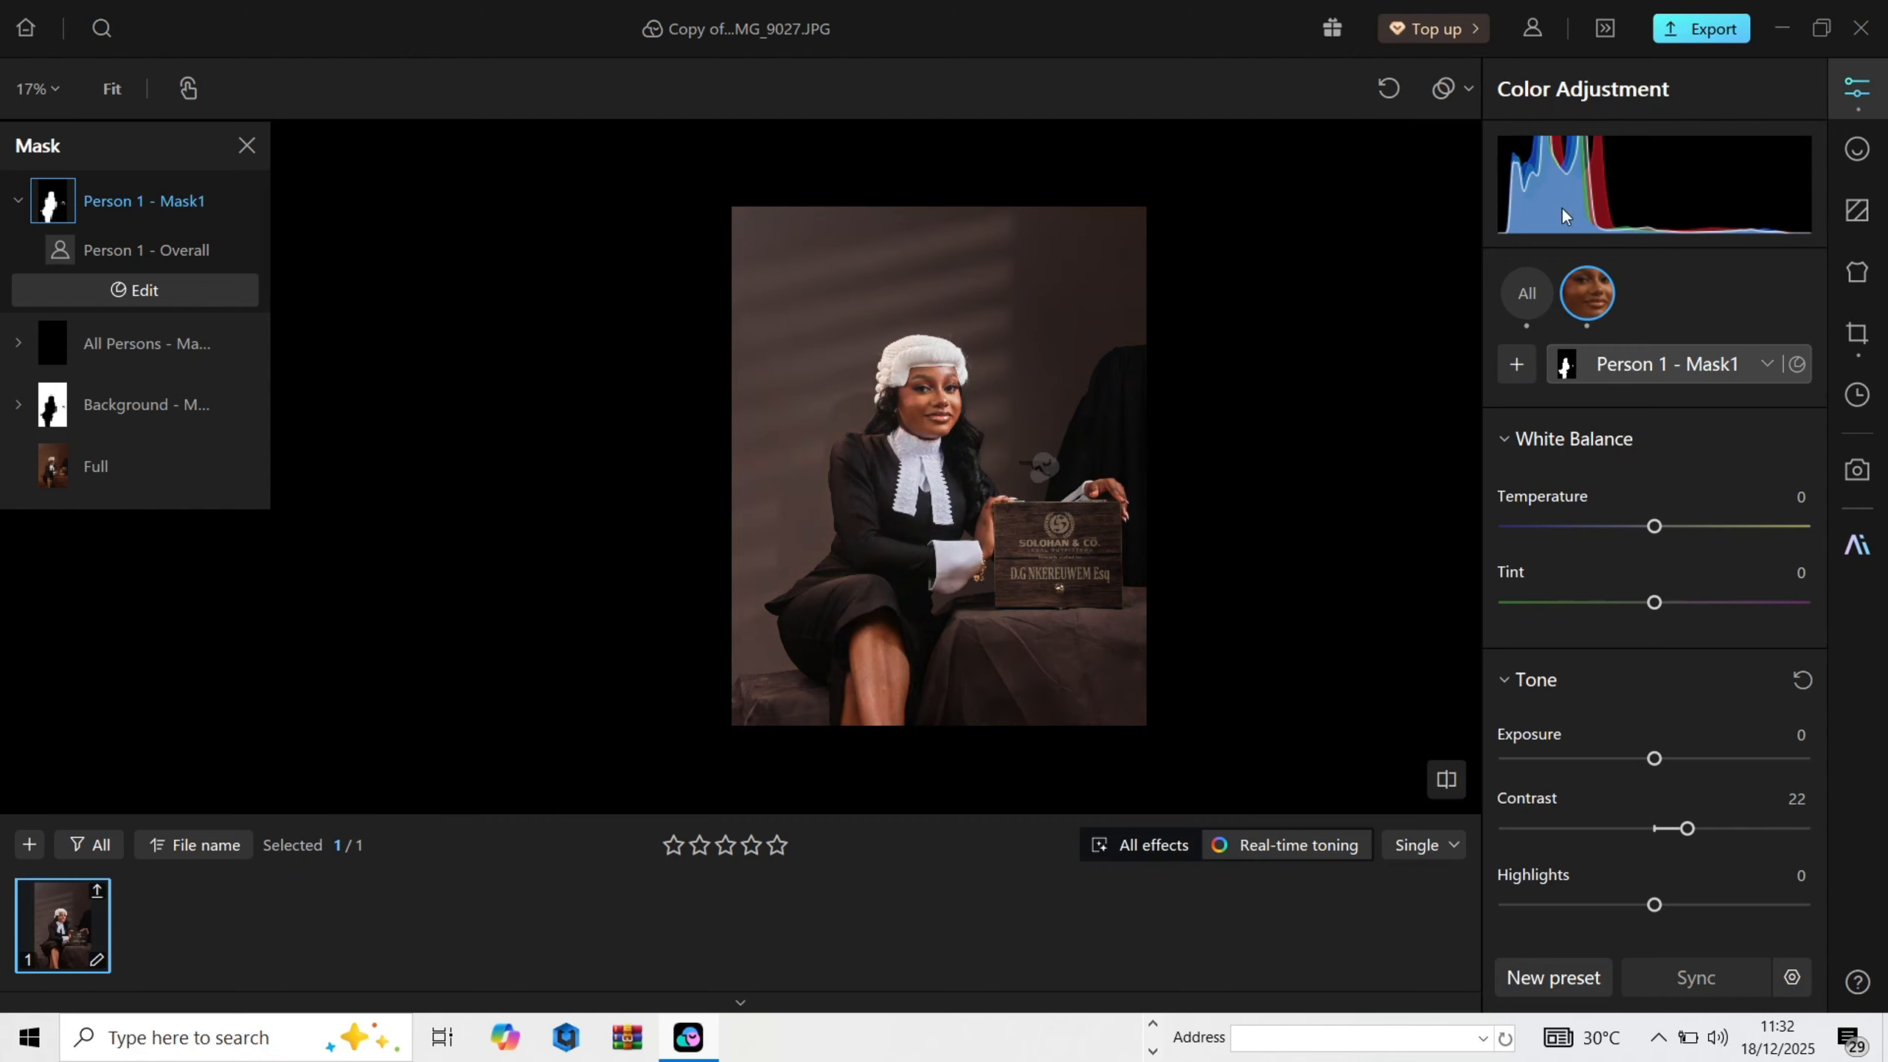
# Step: In the women's retouch settings, set blemish removal to 100 for face acne, body acne and body blemishes
pyautogui.click(1858, 171)
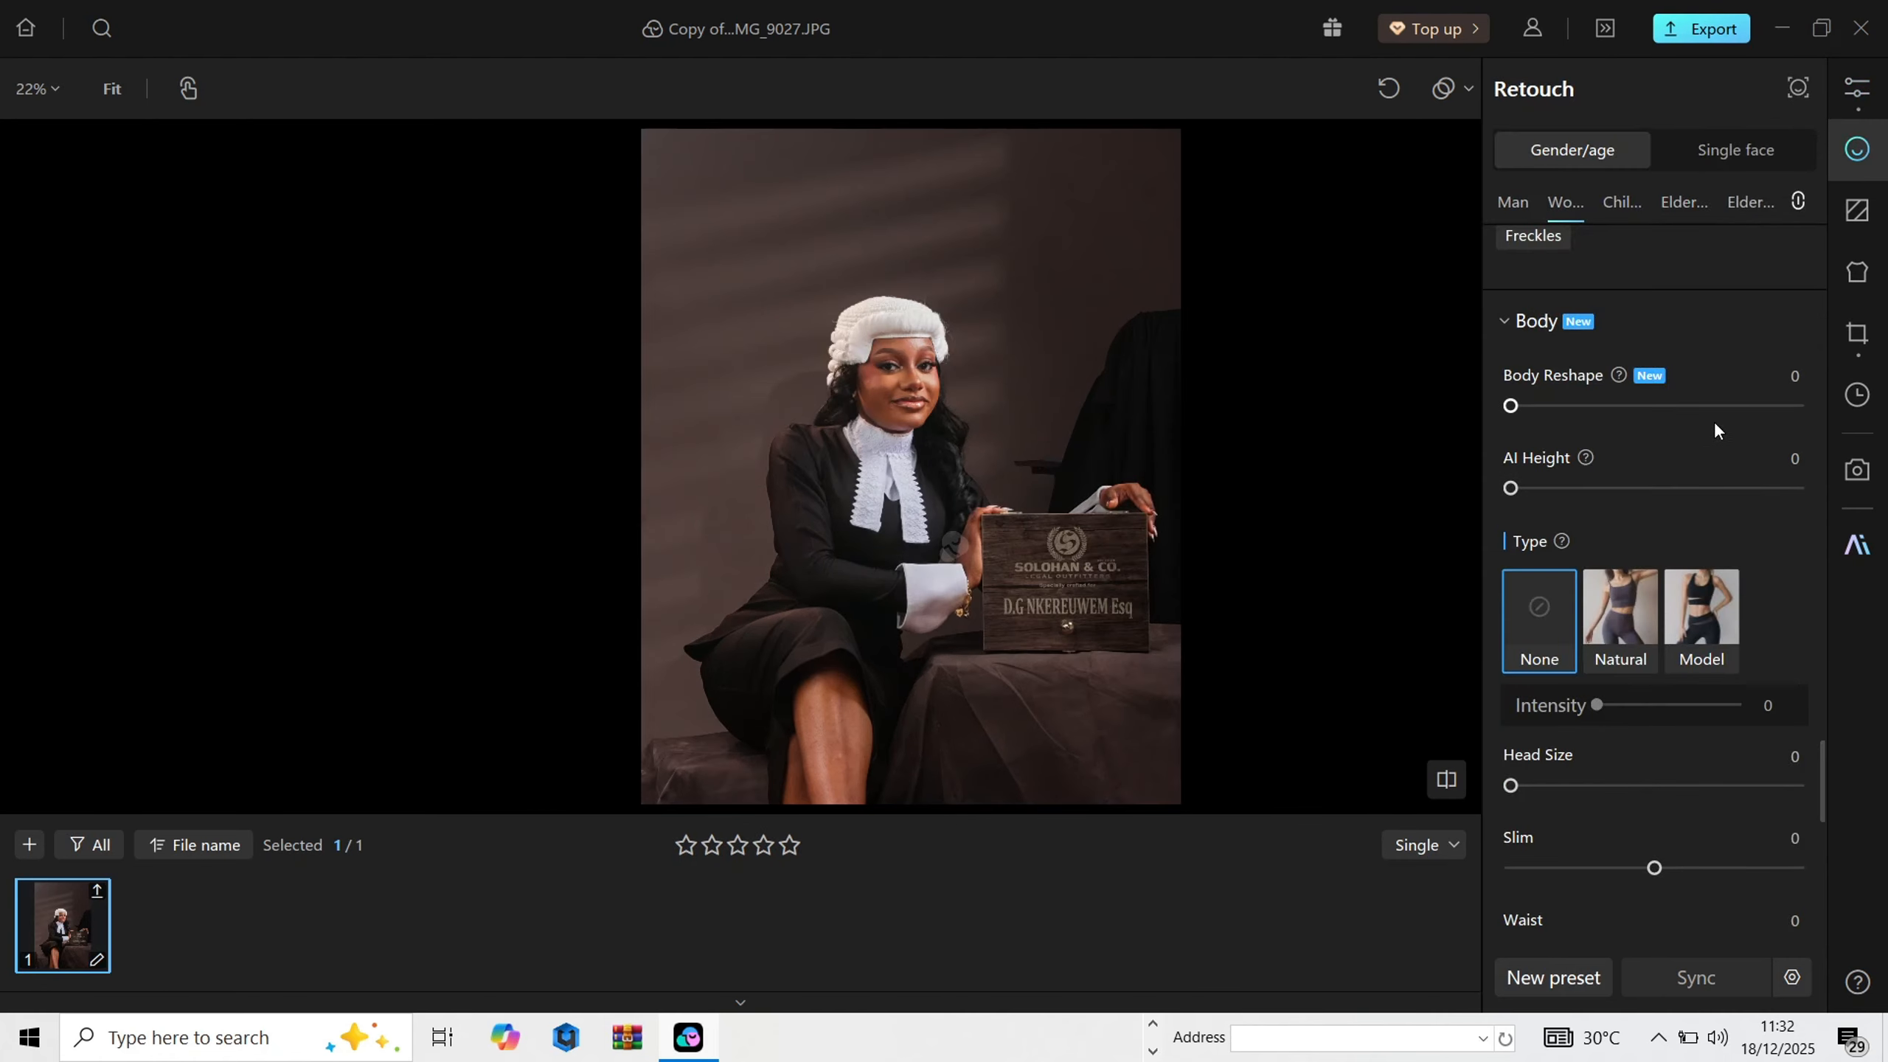
pyautogui.scroll(10, 1712, 408)
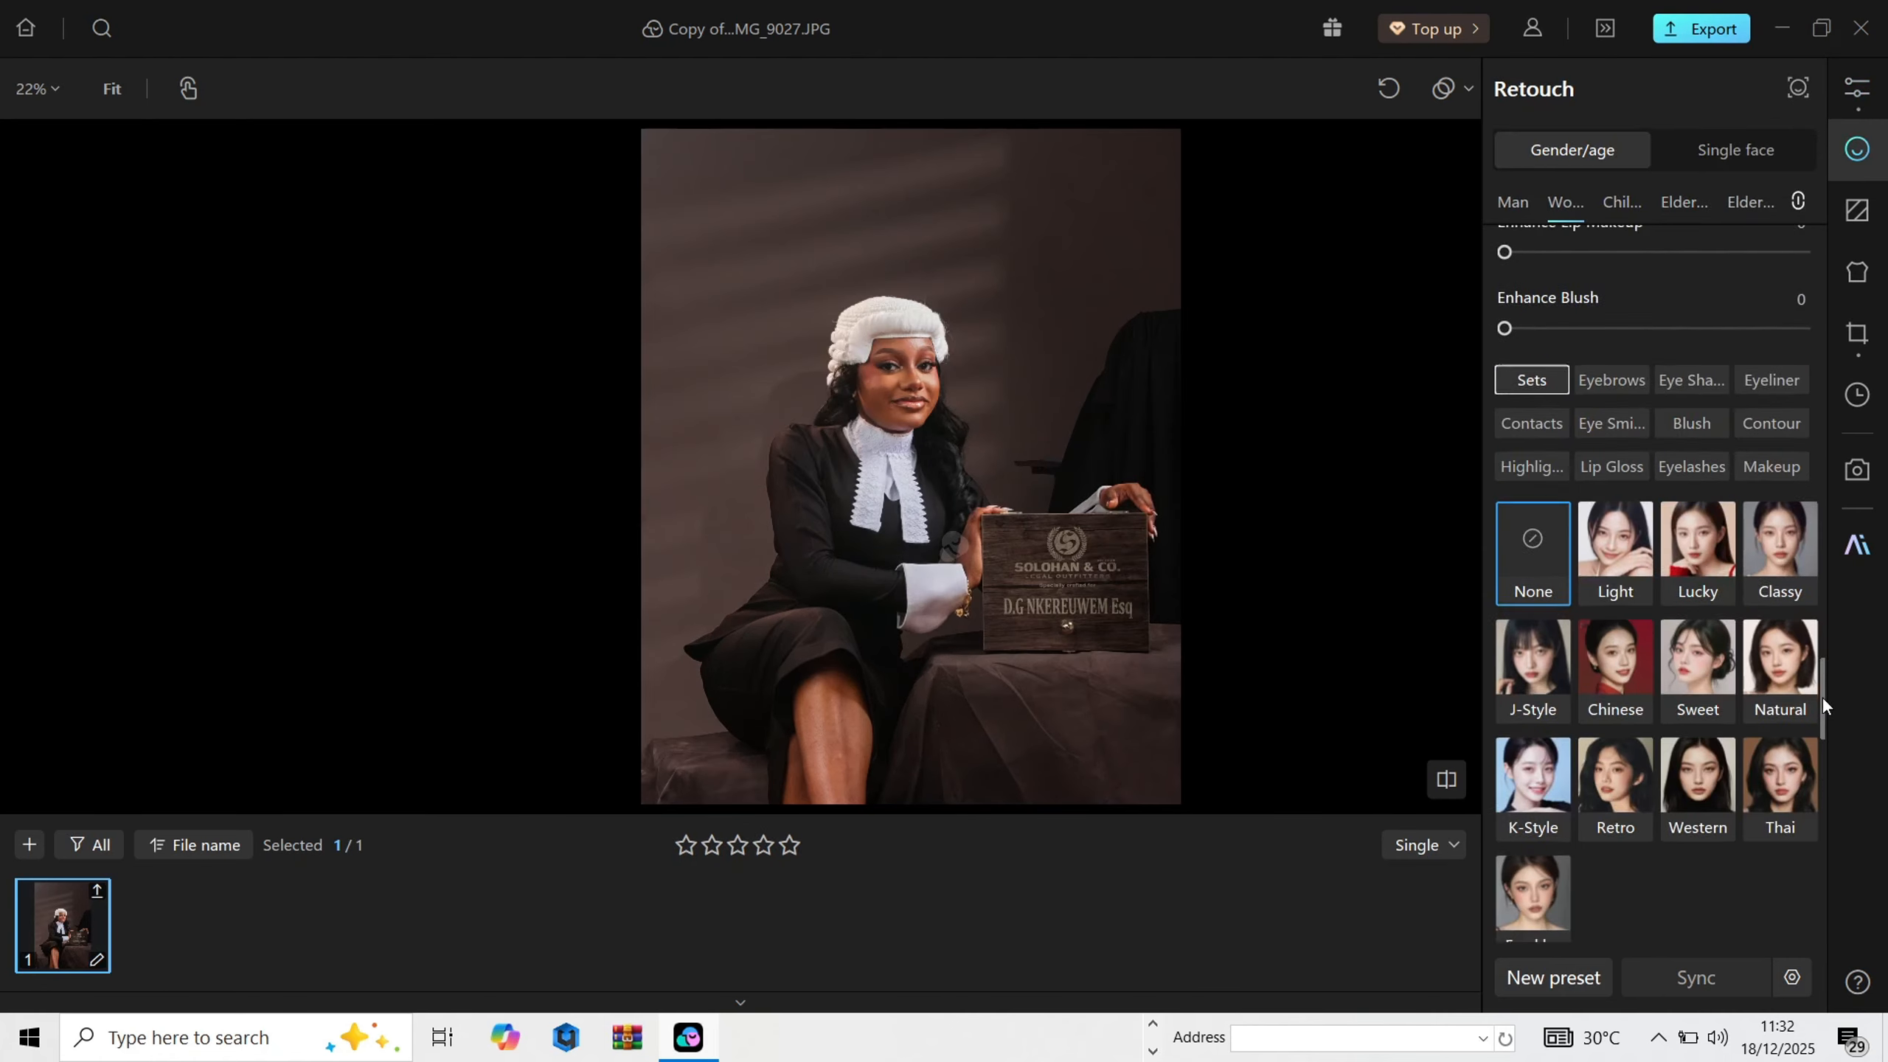
pyautogui.moveTo(1823, 698); pyautogui.dragTo(1819, 196)
pyautogui.scroll(8, 822, 307)
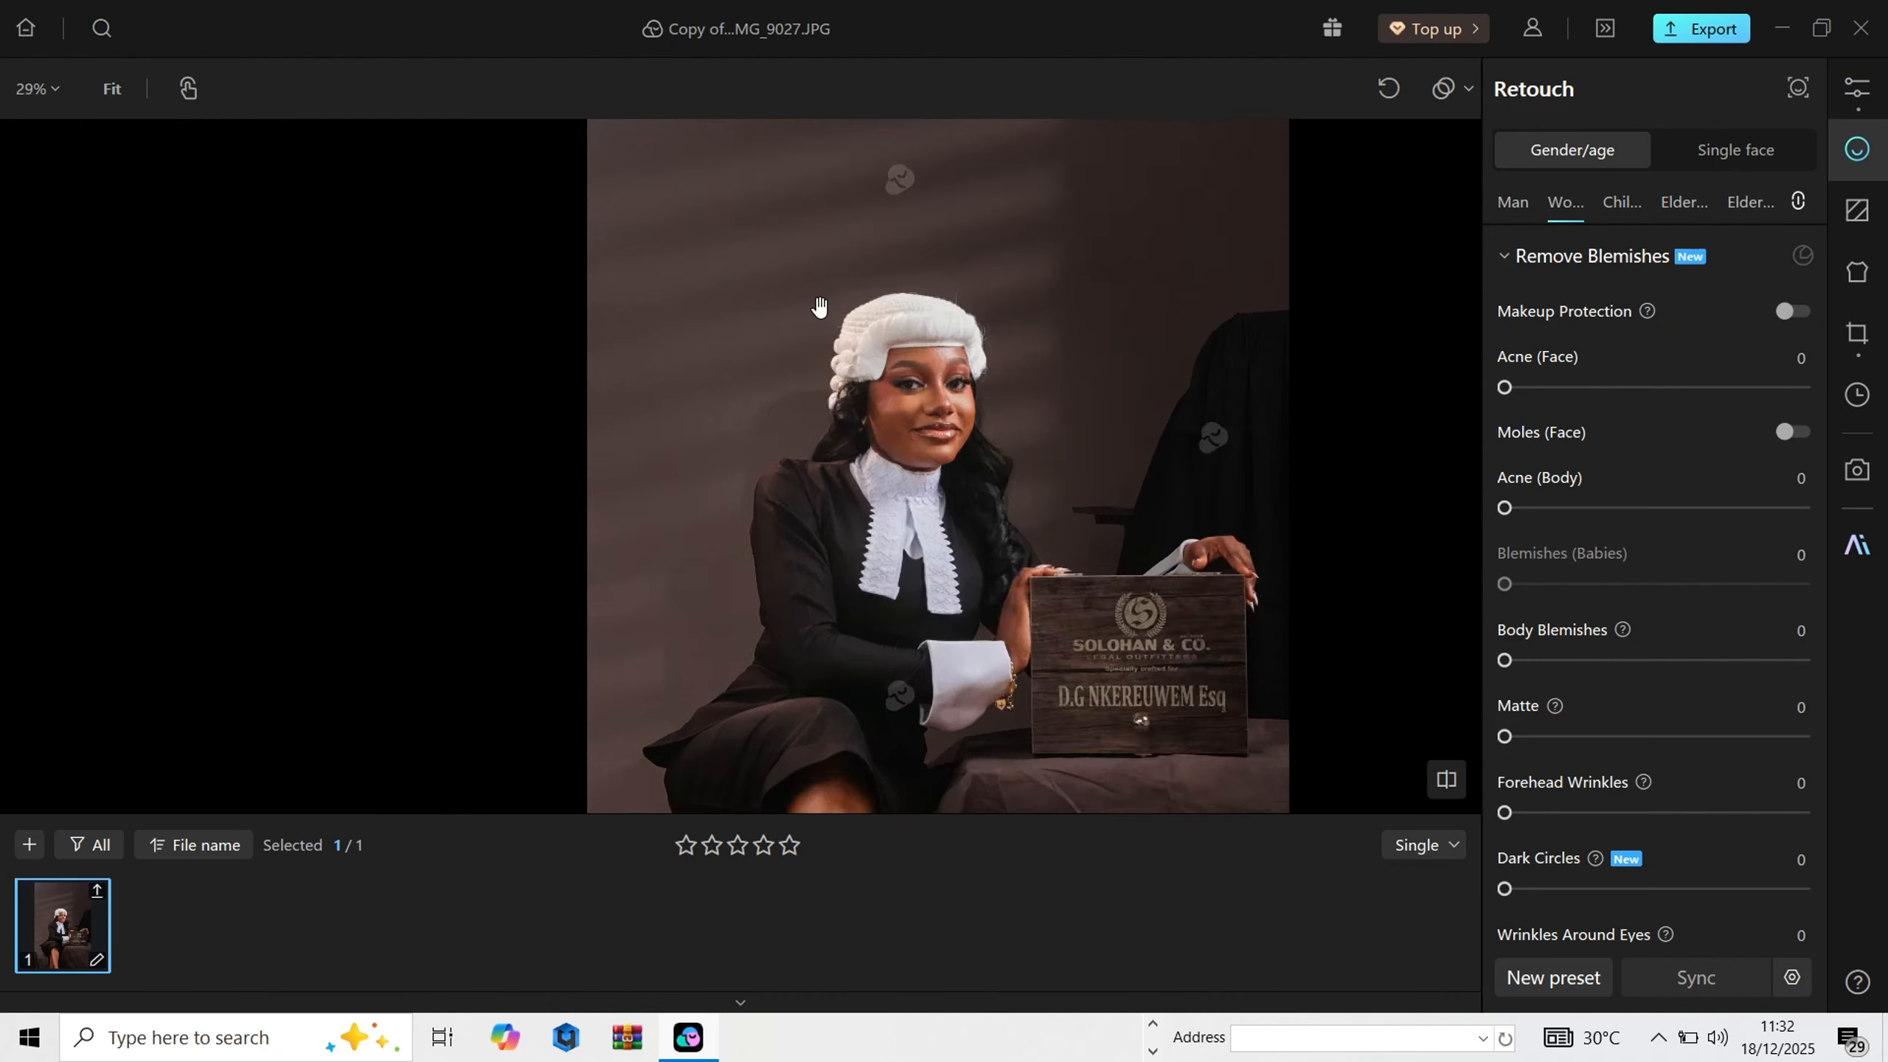
pyautogui.scroll(3, 773, 460)
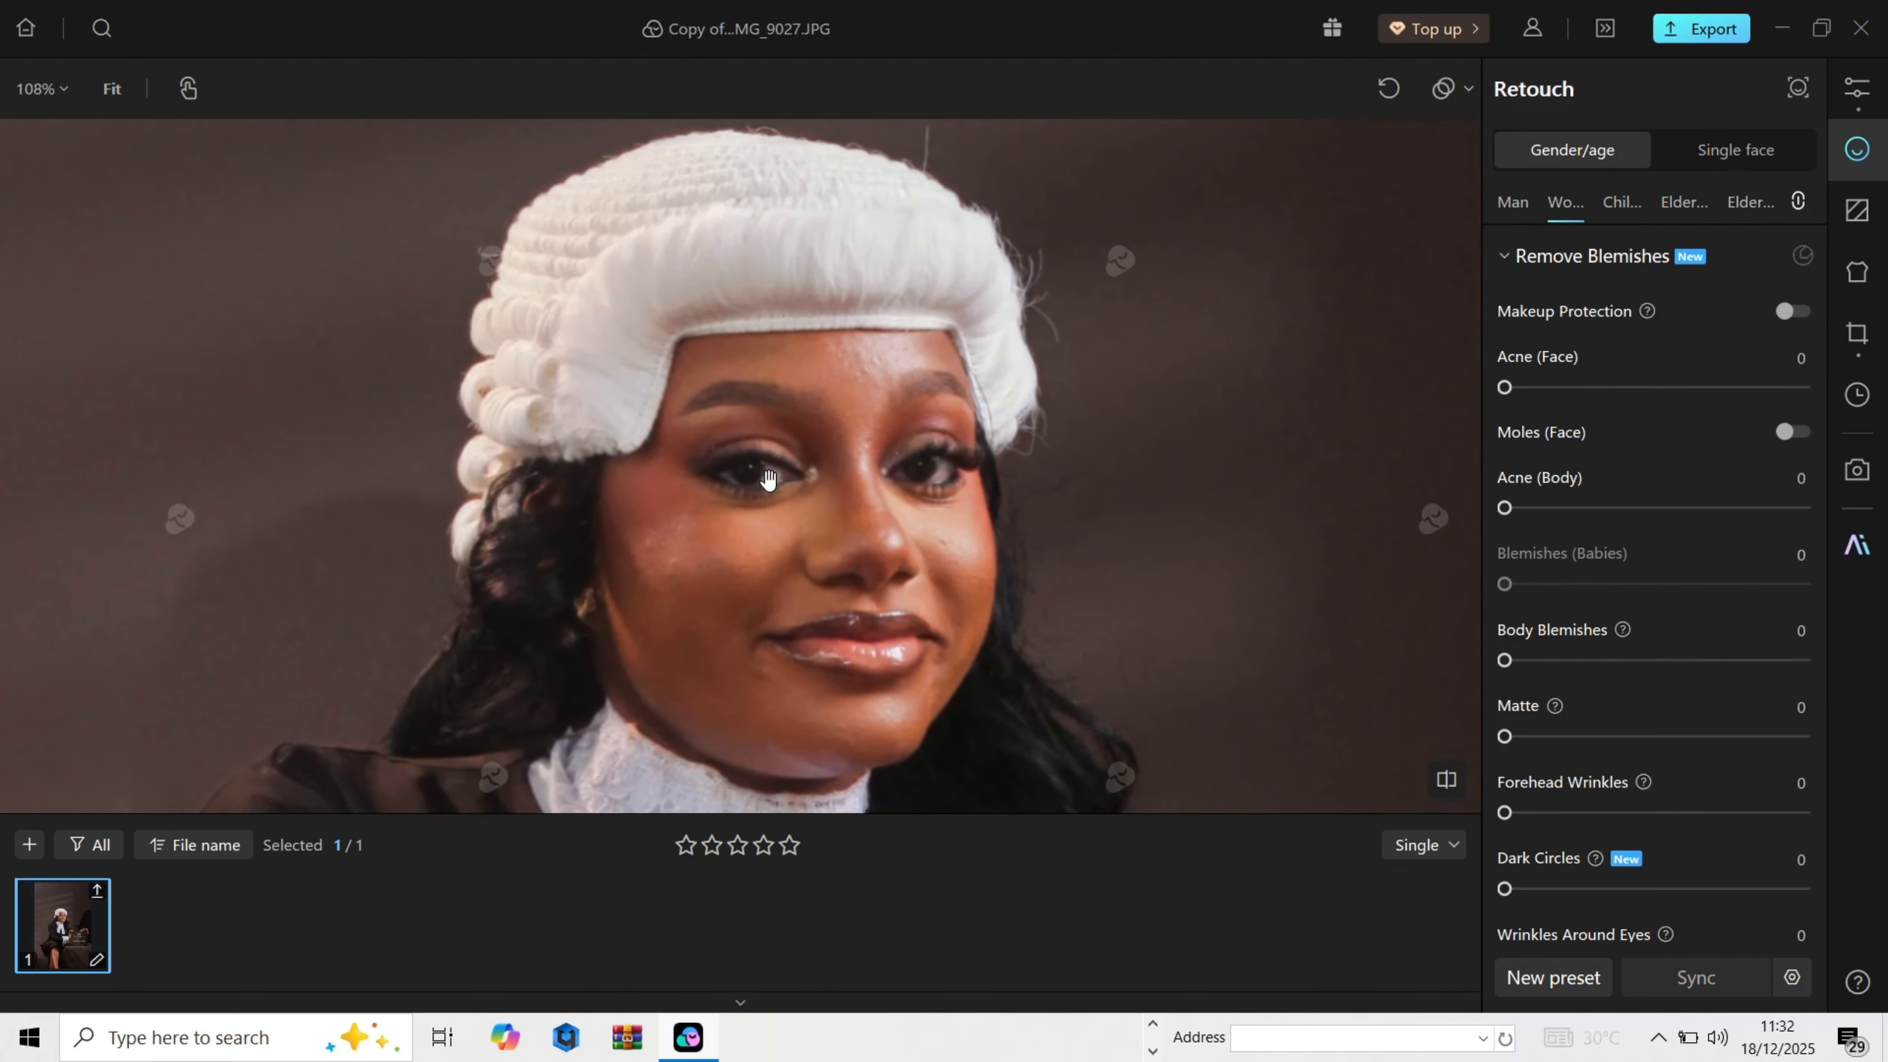
pyautogui.moveTo(1599, 511); pyautogui.dragTo(1794, 513)
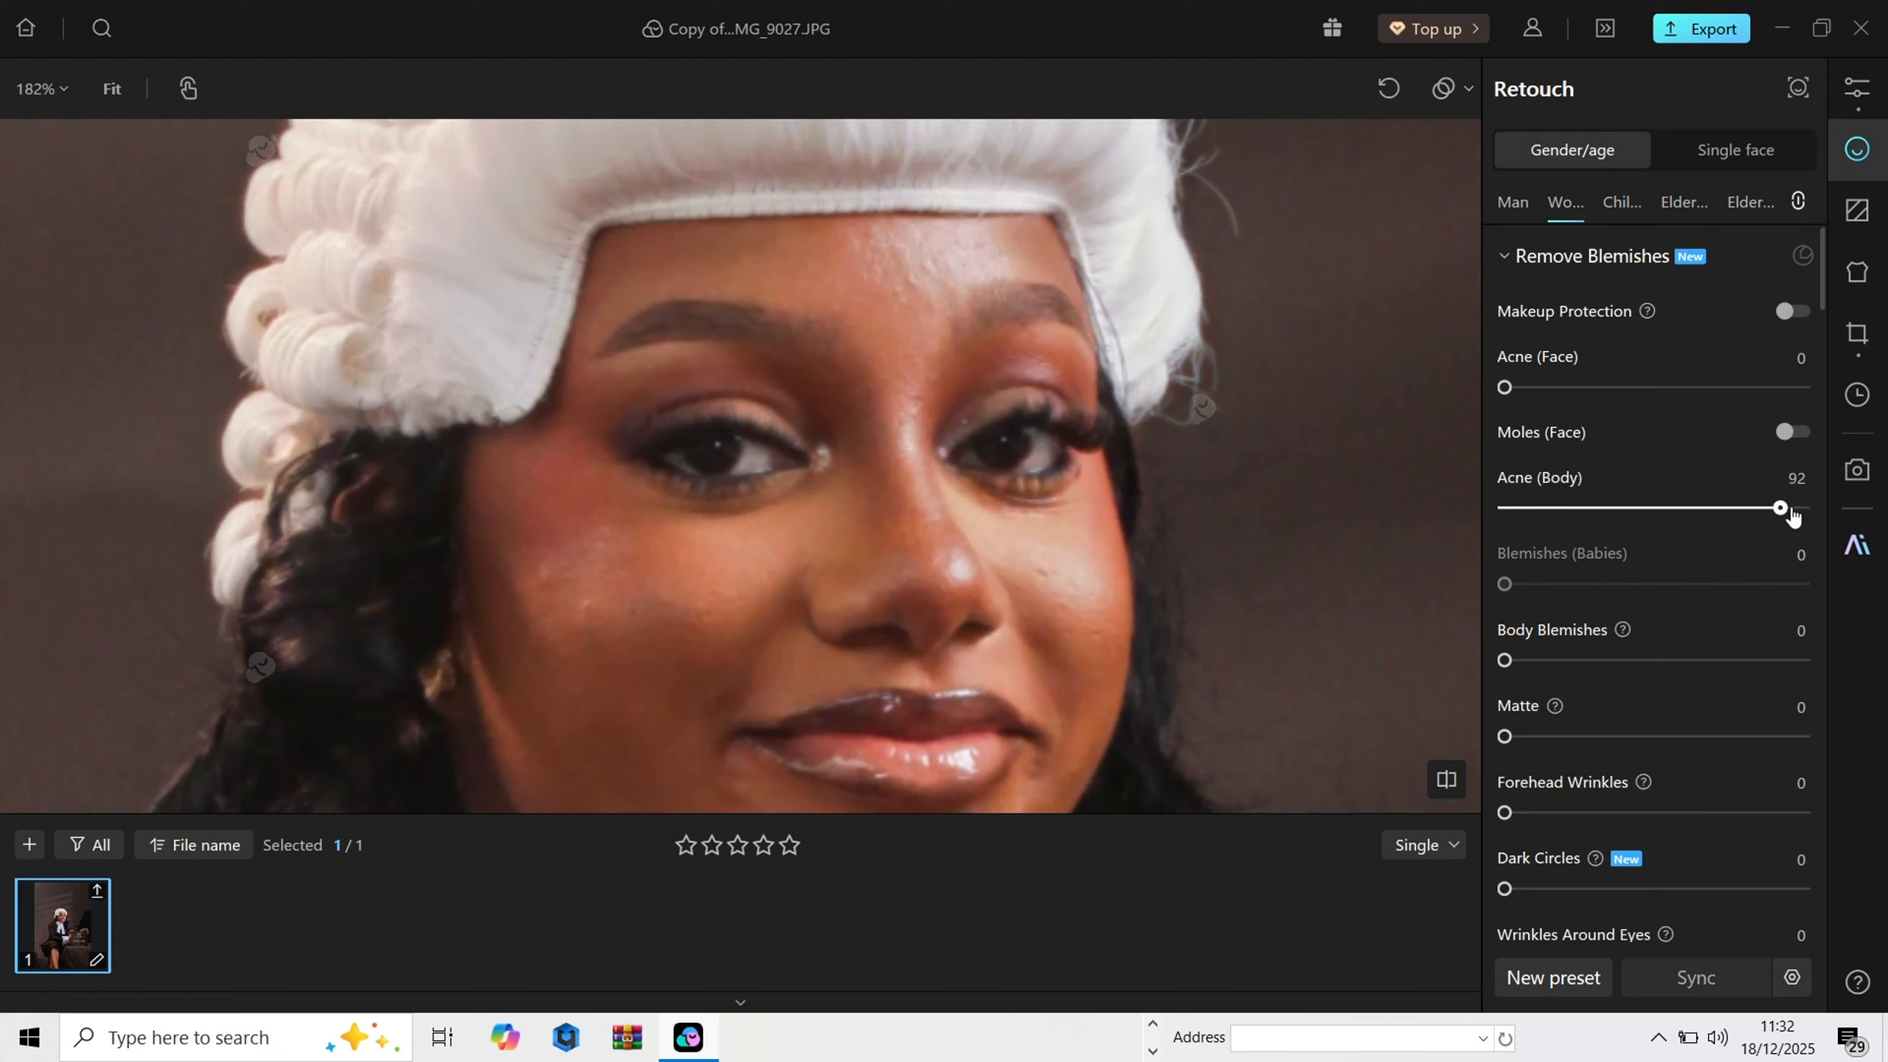
pyautogui.moveTo(1668, 388); pyautogui.dragTo(1853, 406)
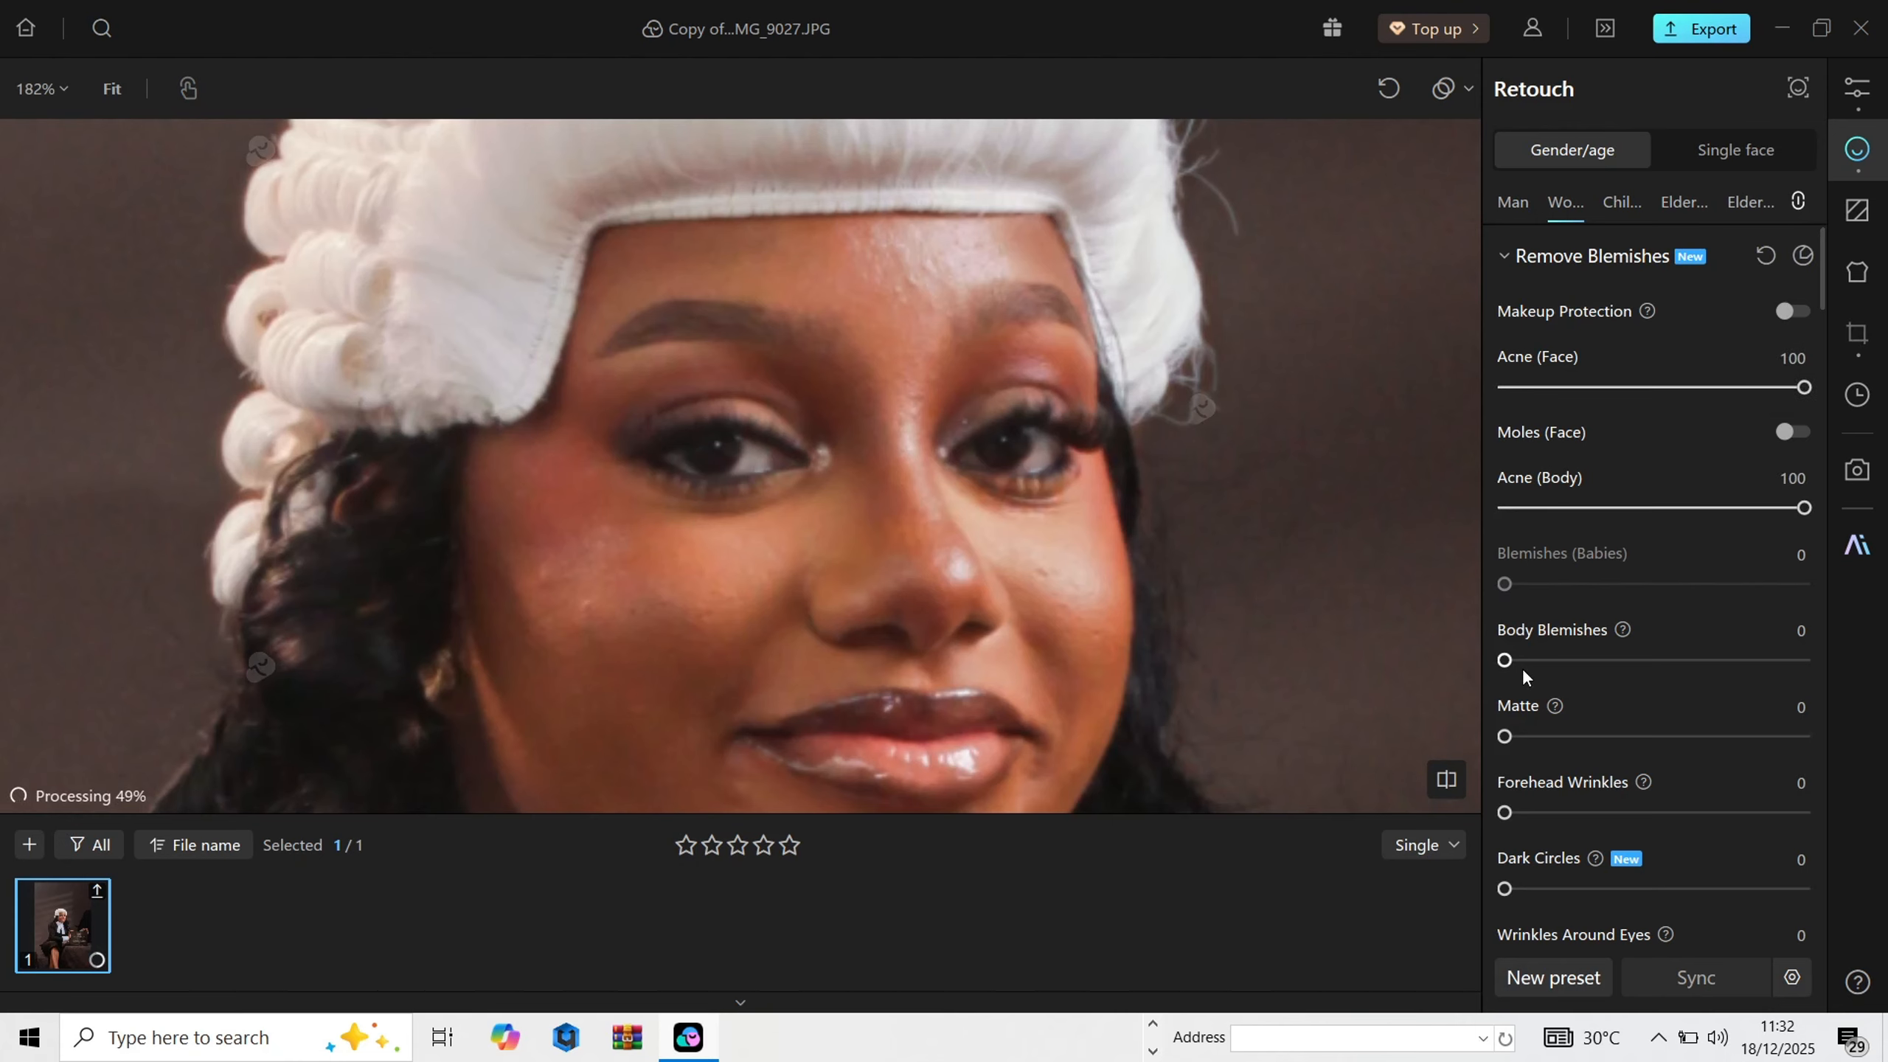
pyautogui.moveTo(1506, 660); pyautogui.dragTo(1806, 661)
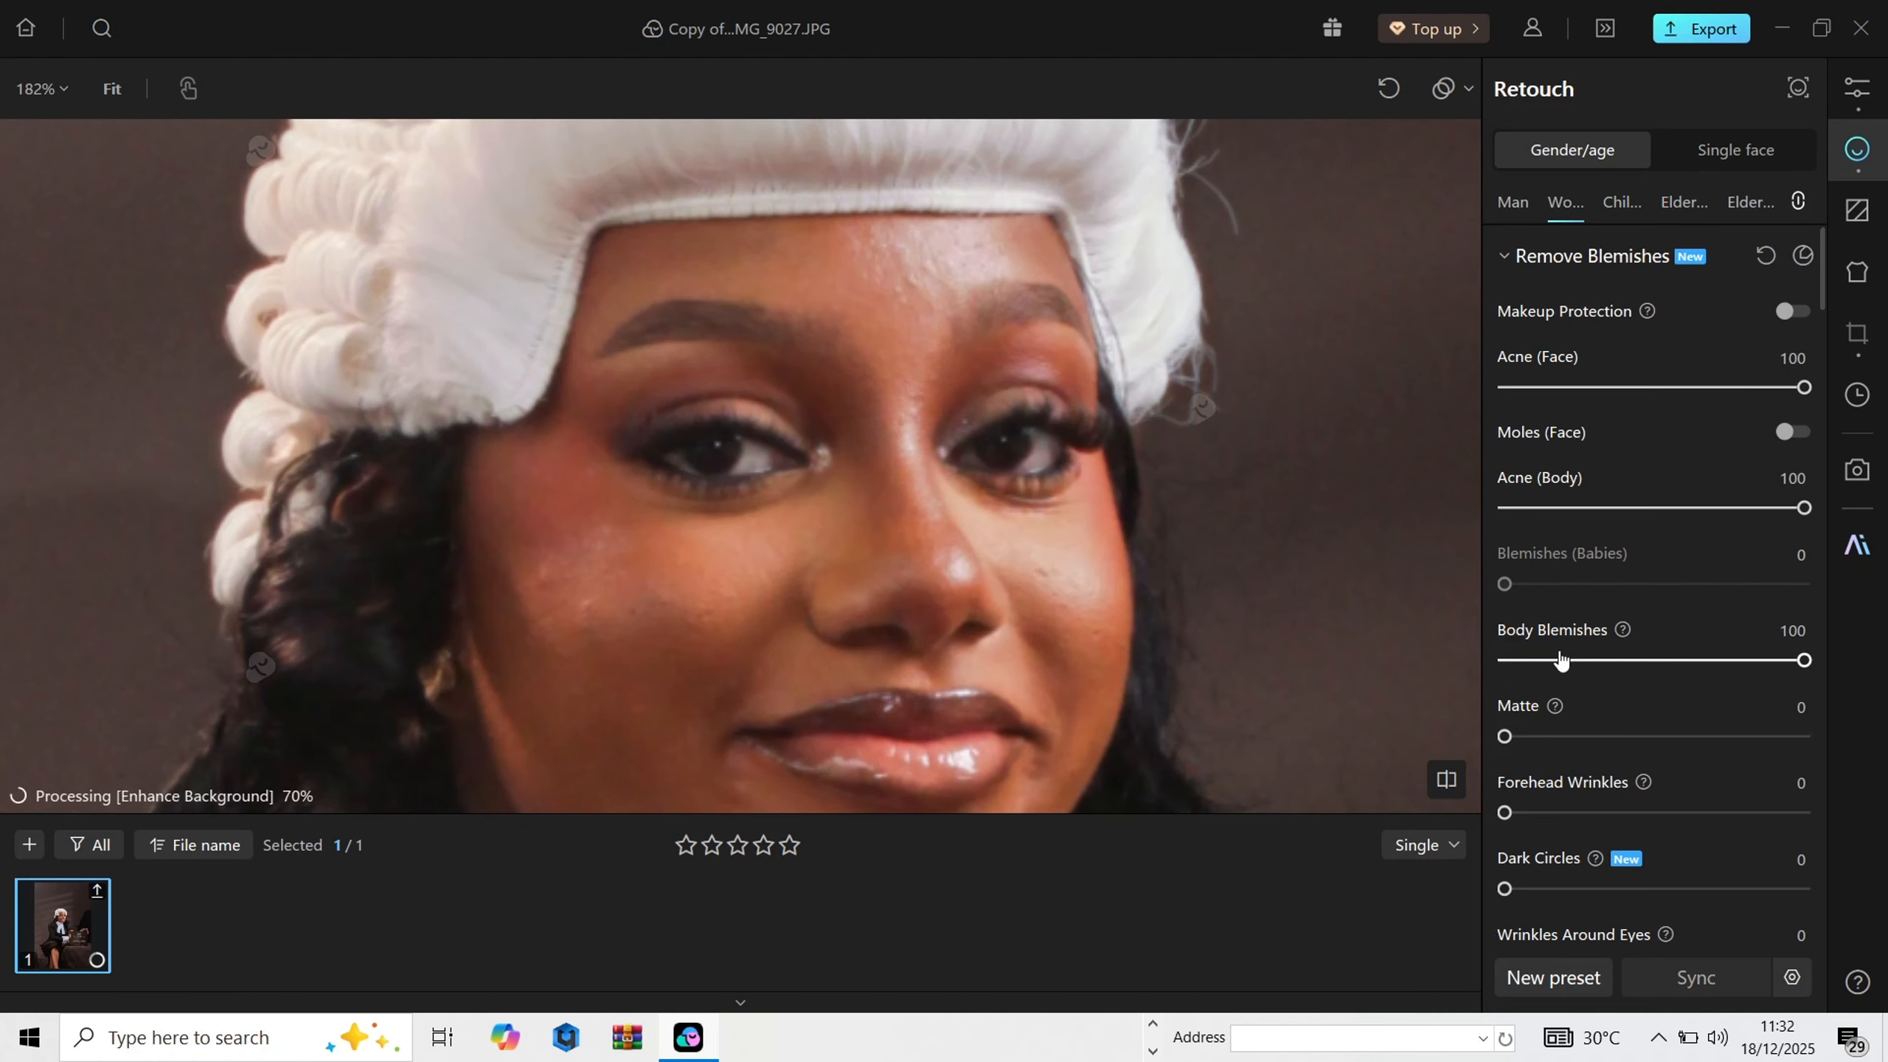
# Step: Set the Matte amount to 59 to reduce skin shine and check the face up close and at a distance
pyautogui.scroll(-1, 1623, 708)
pyautogui.moveTo(1078, 628); pyautogui.dragTo(1069, 558)
pyautogui.scroll(2, 1049, 492)
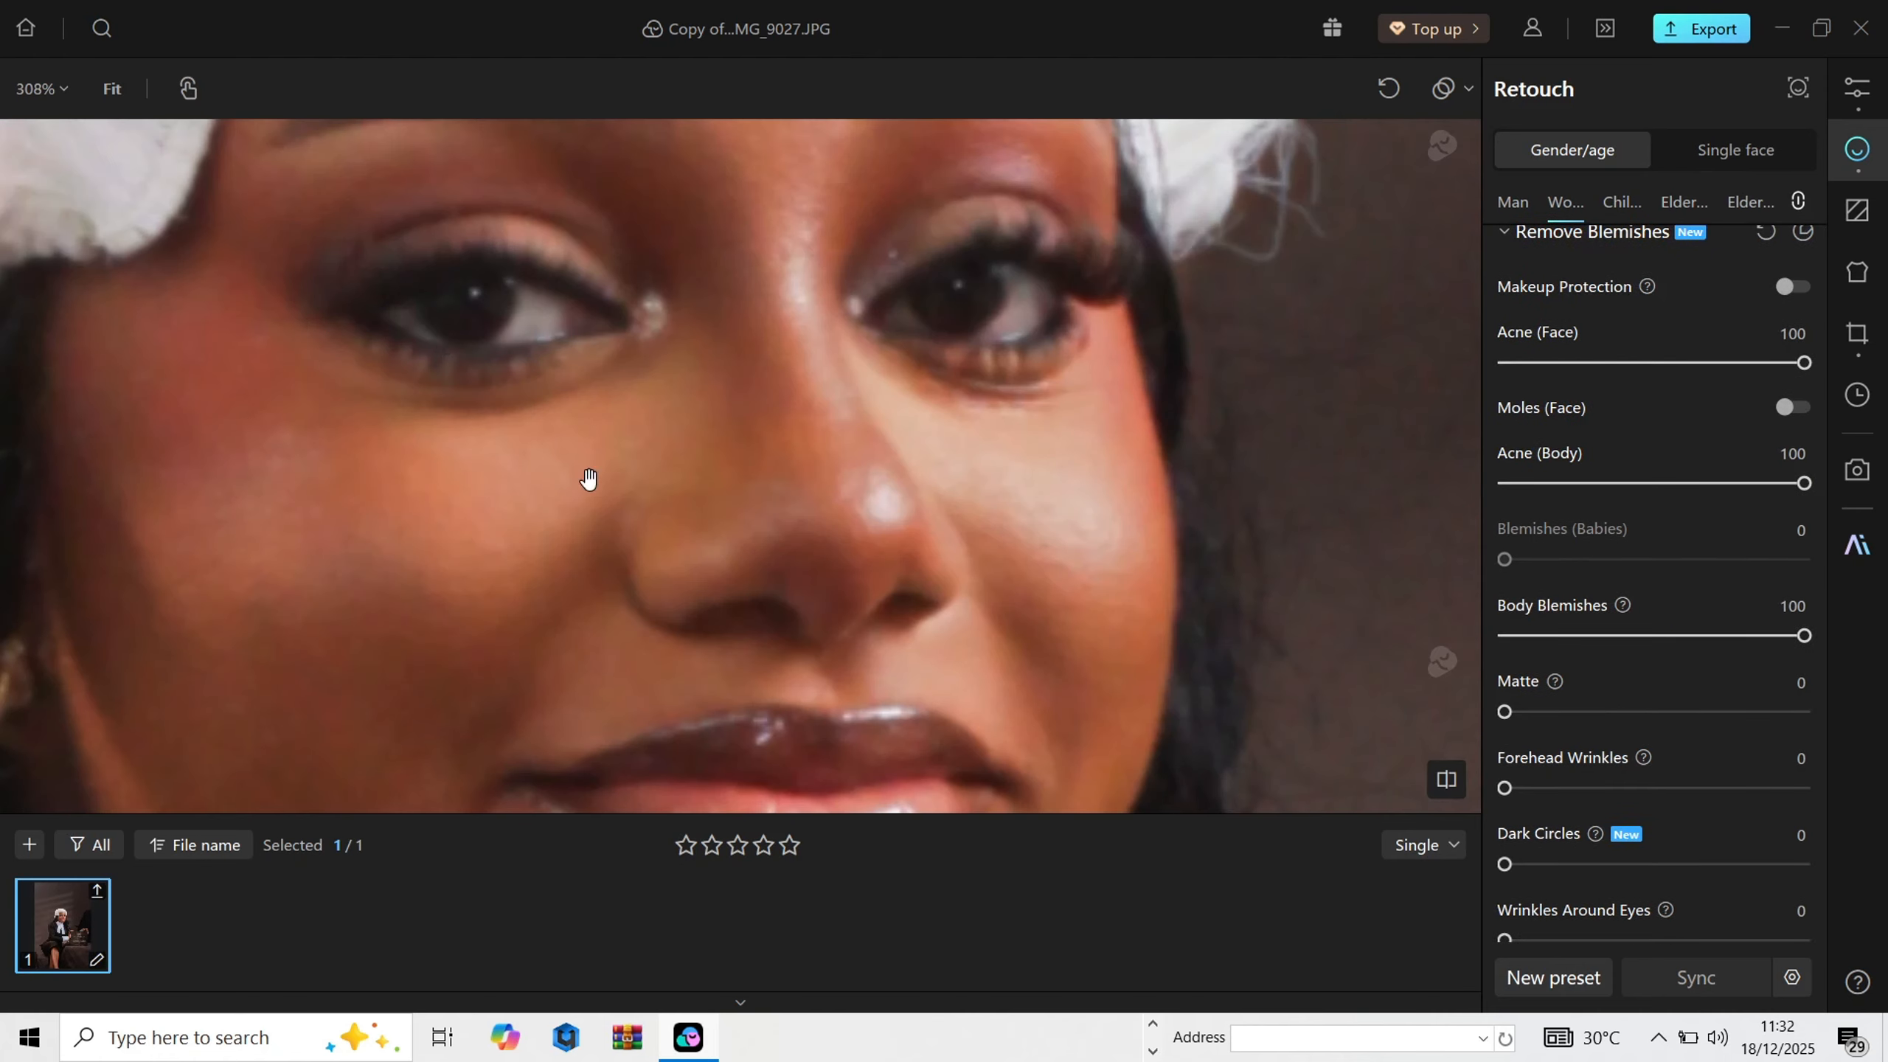
pyautogui.moveTo(1595, 720); pyautogui.dragTo(1833, 714)
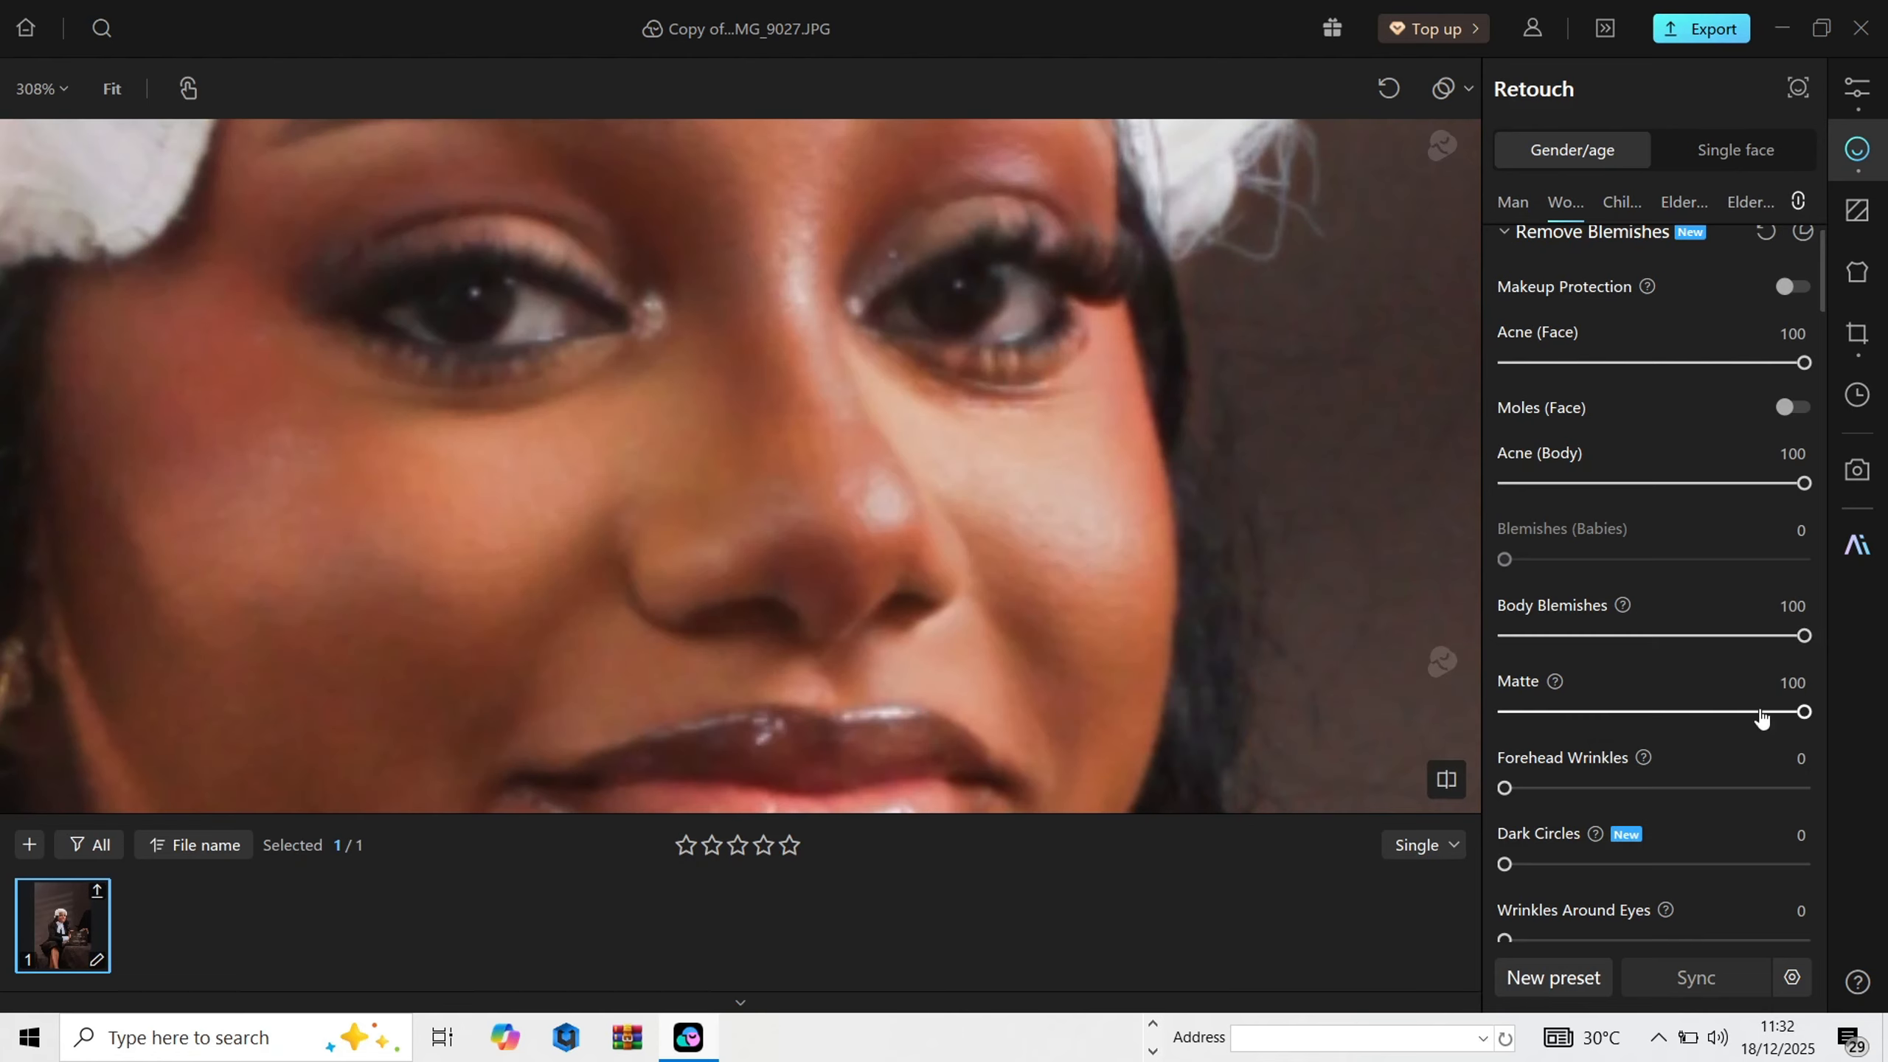
pyautogui.moveTo(1762, 716); pyautogui.dragTo(1684, 717)
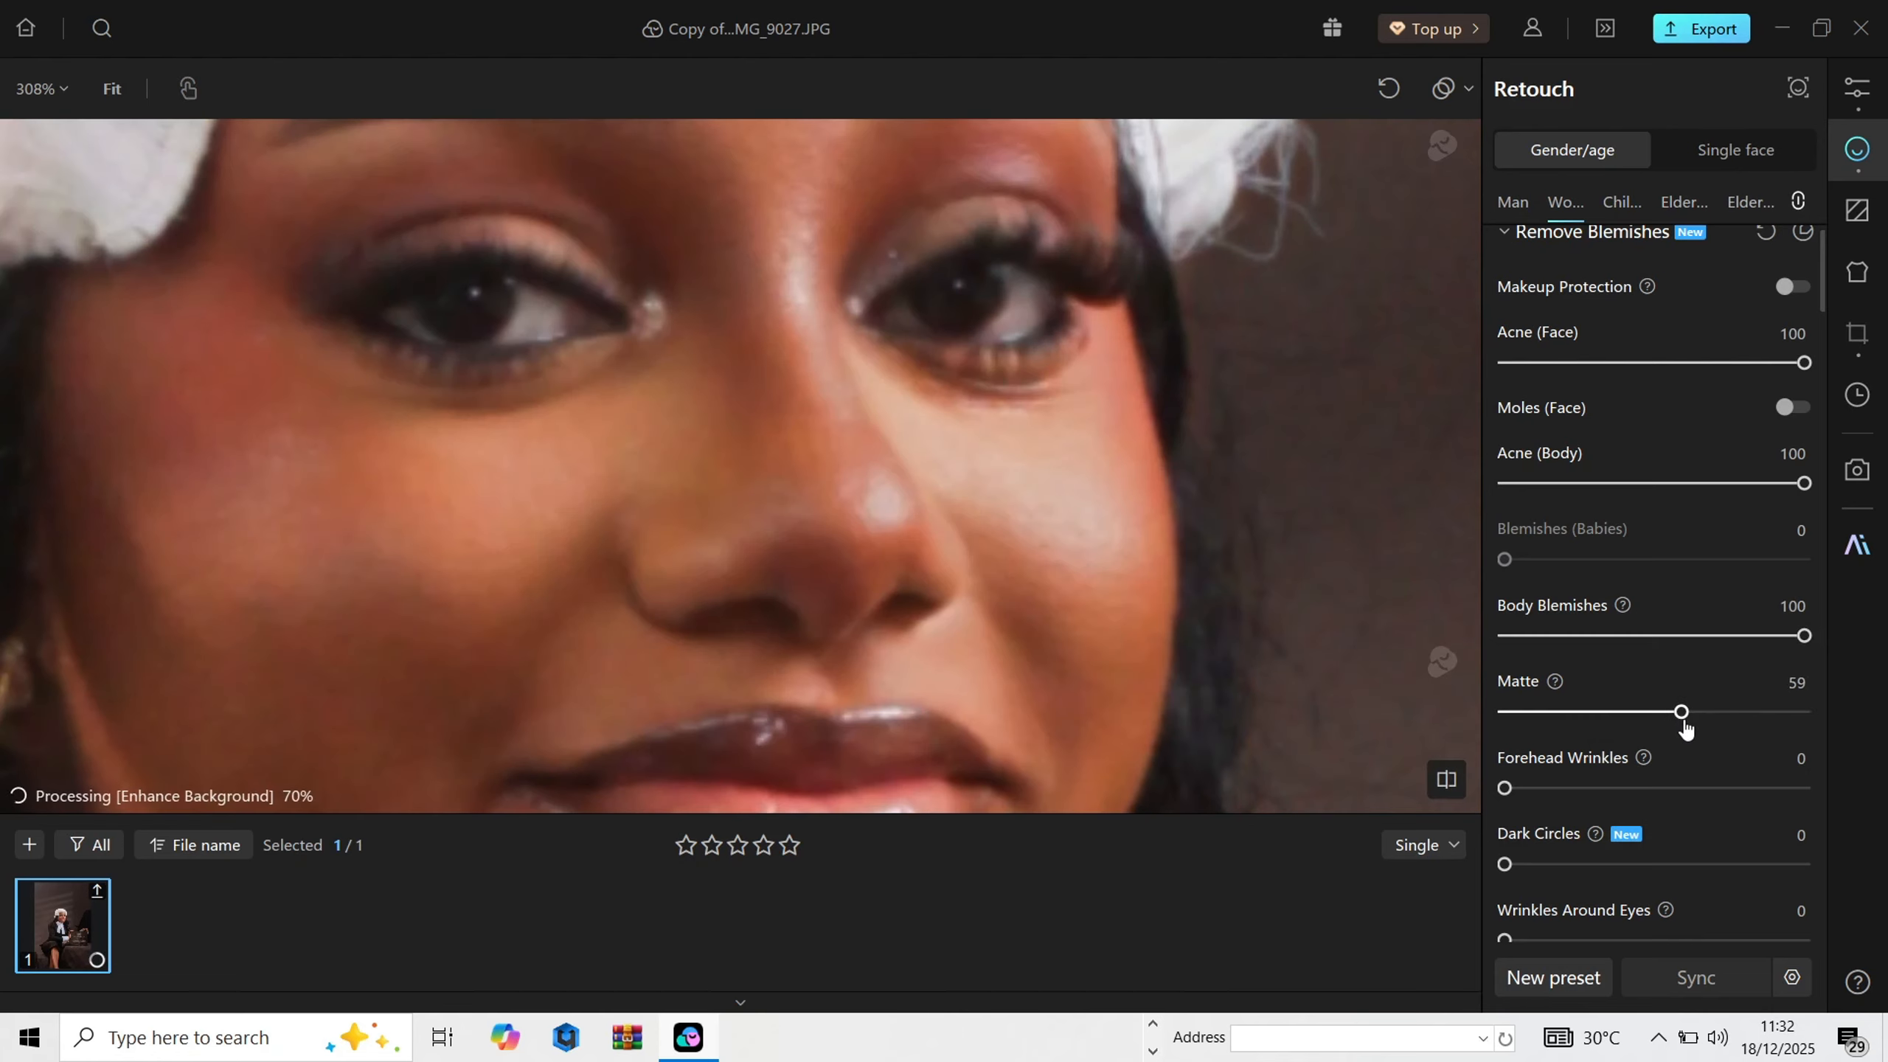
pyautogui.scroll(-5, 1024, 426)
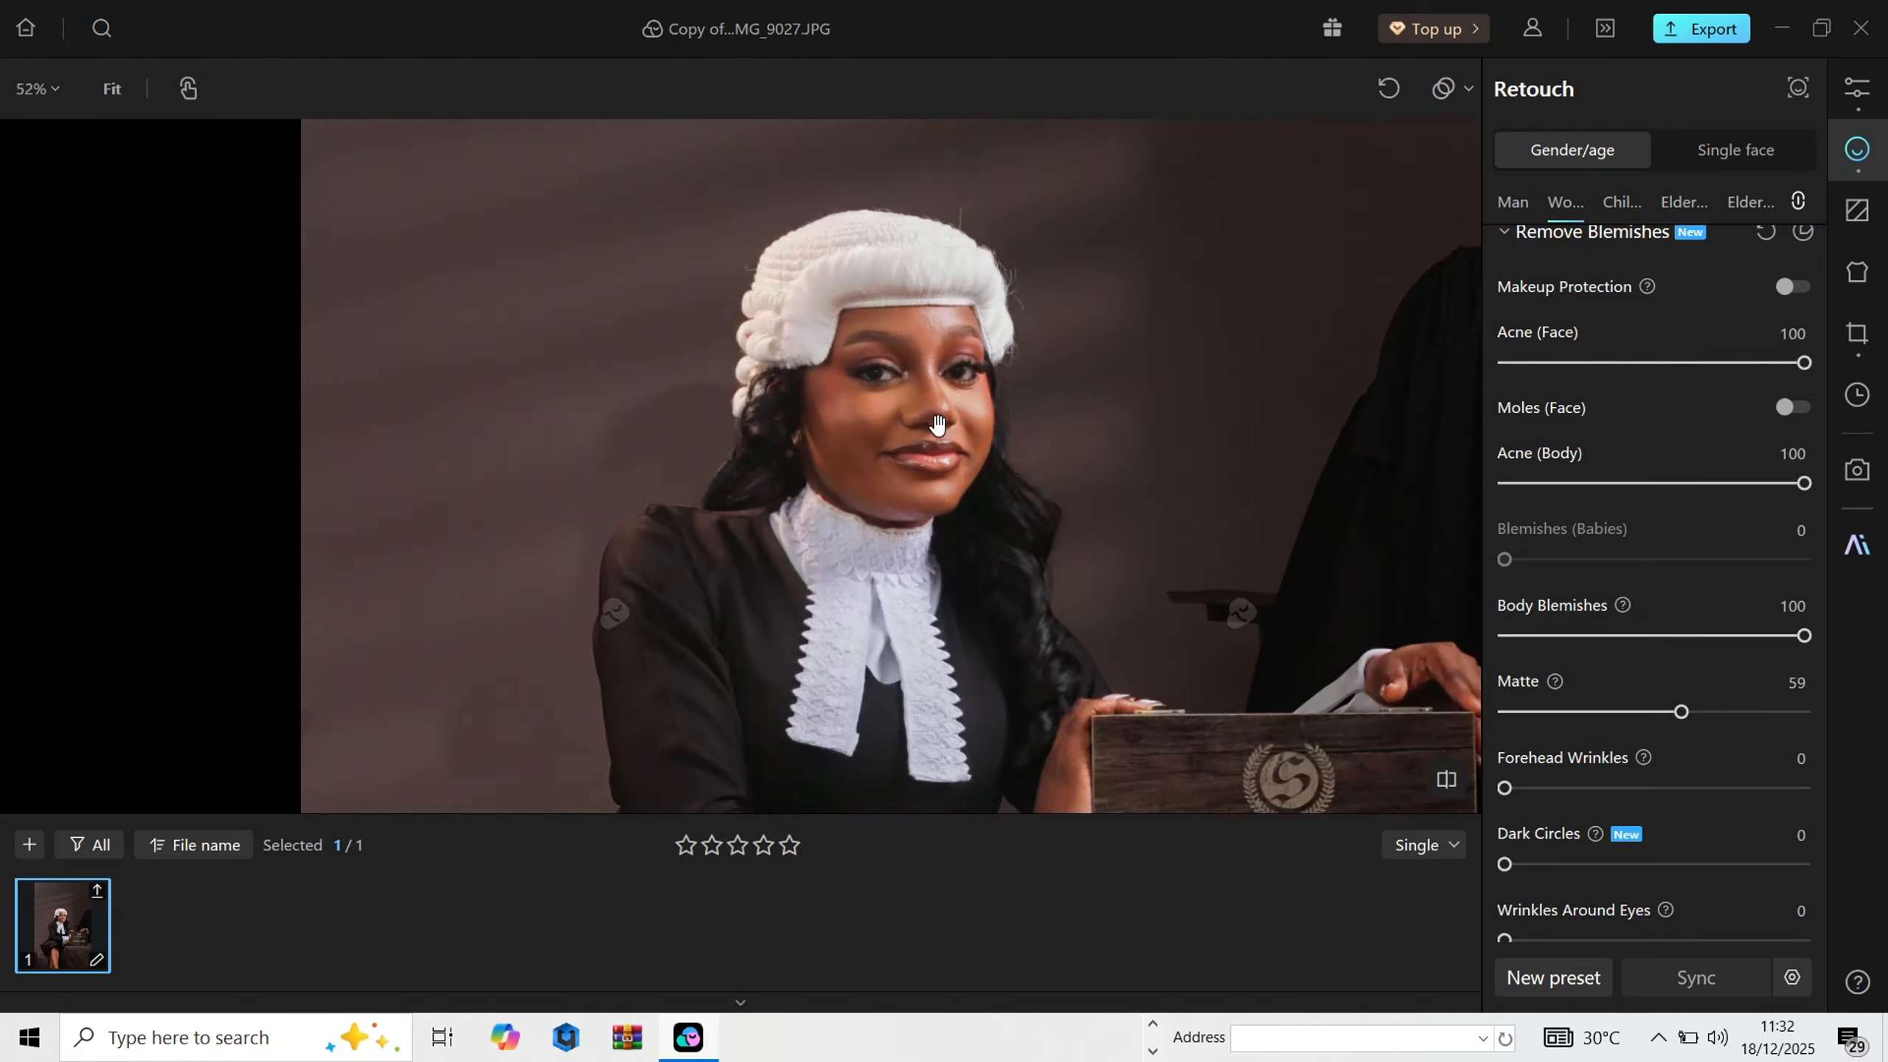
pyautogui.scroll(-1, 1686, 771)
pyautogui.scroll(1, 977, 360)
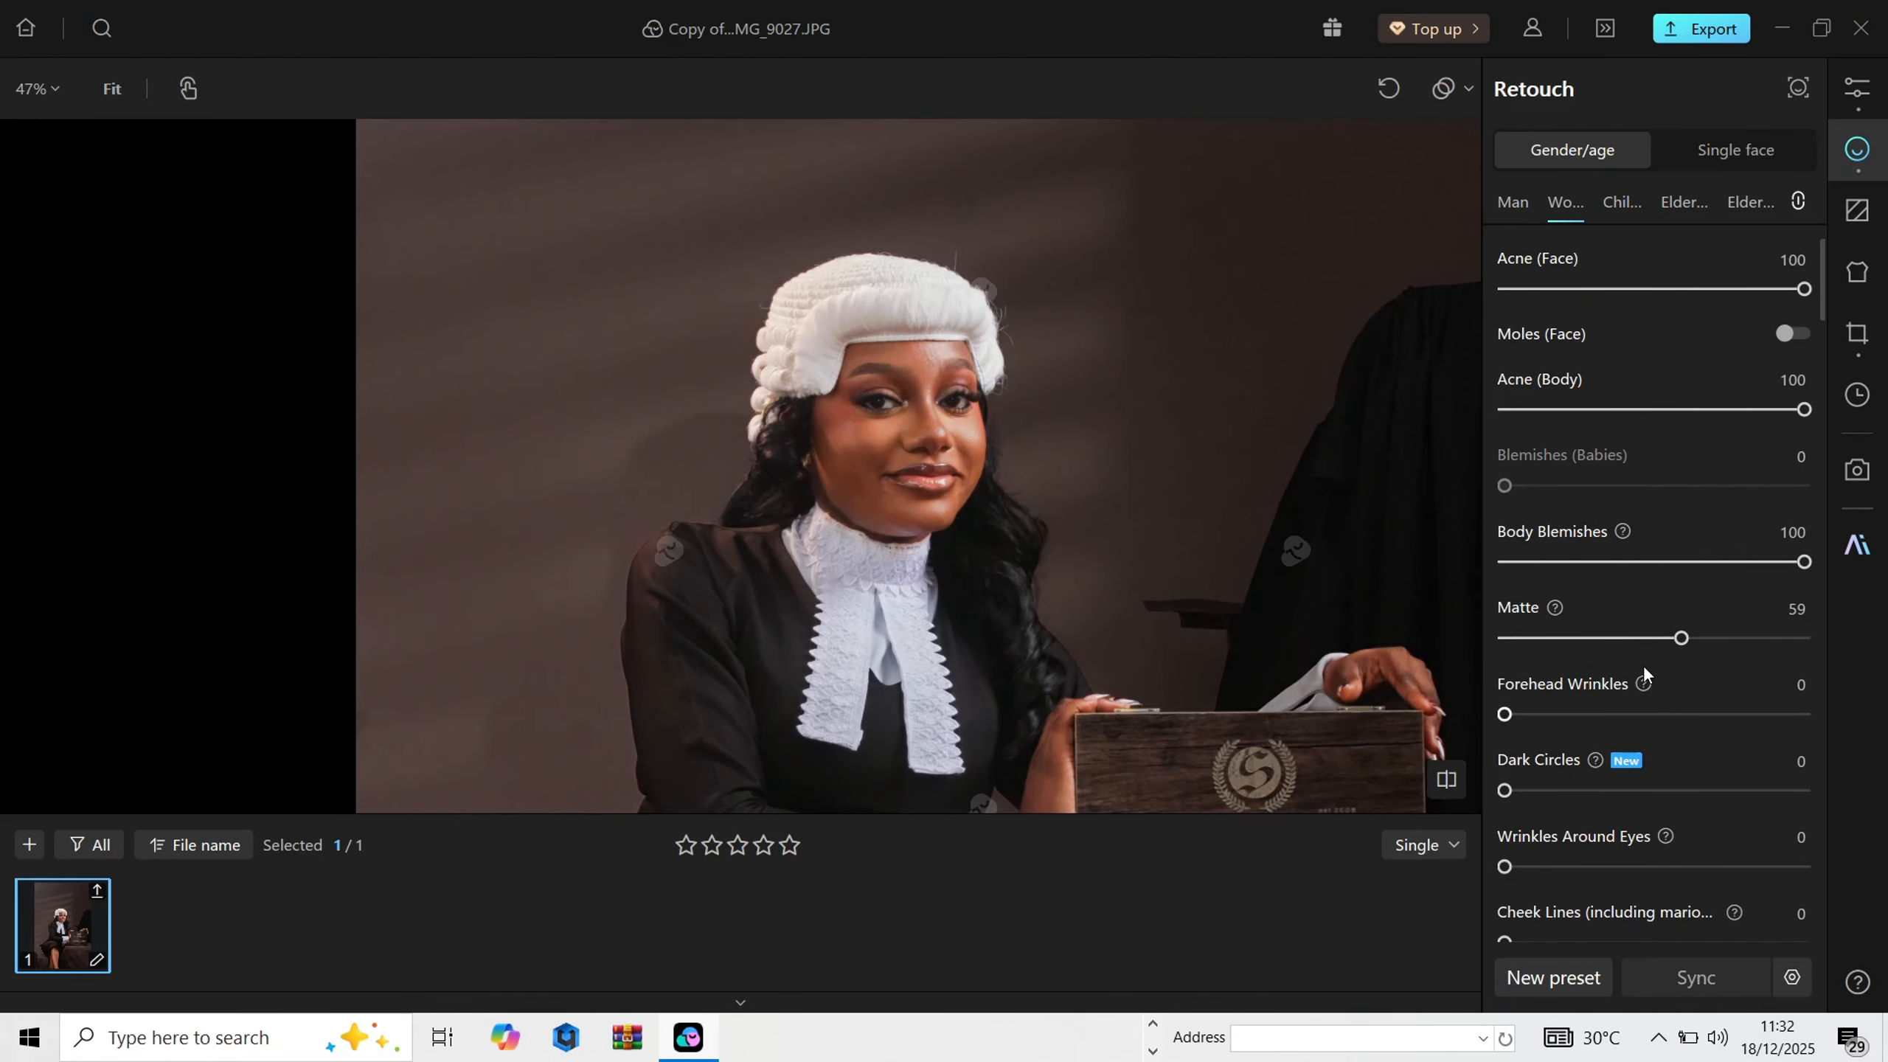
# Step: Set the Dark Circles removal to 73 and inspect the area under the eyes
pyautogui.scroll(1, 1644, 670)
pyautogui.scroll(8, 1109, 515)
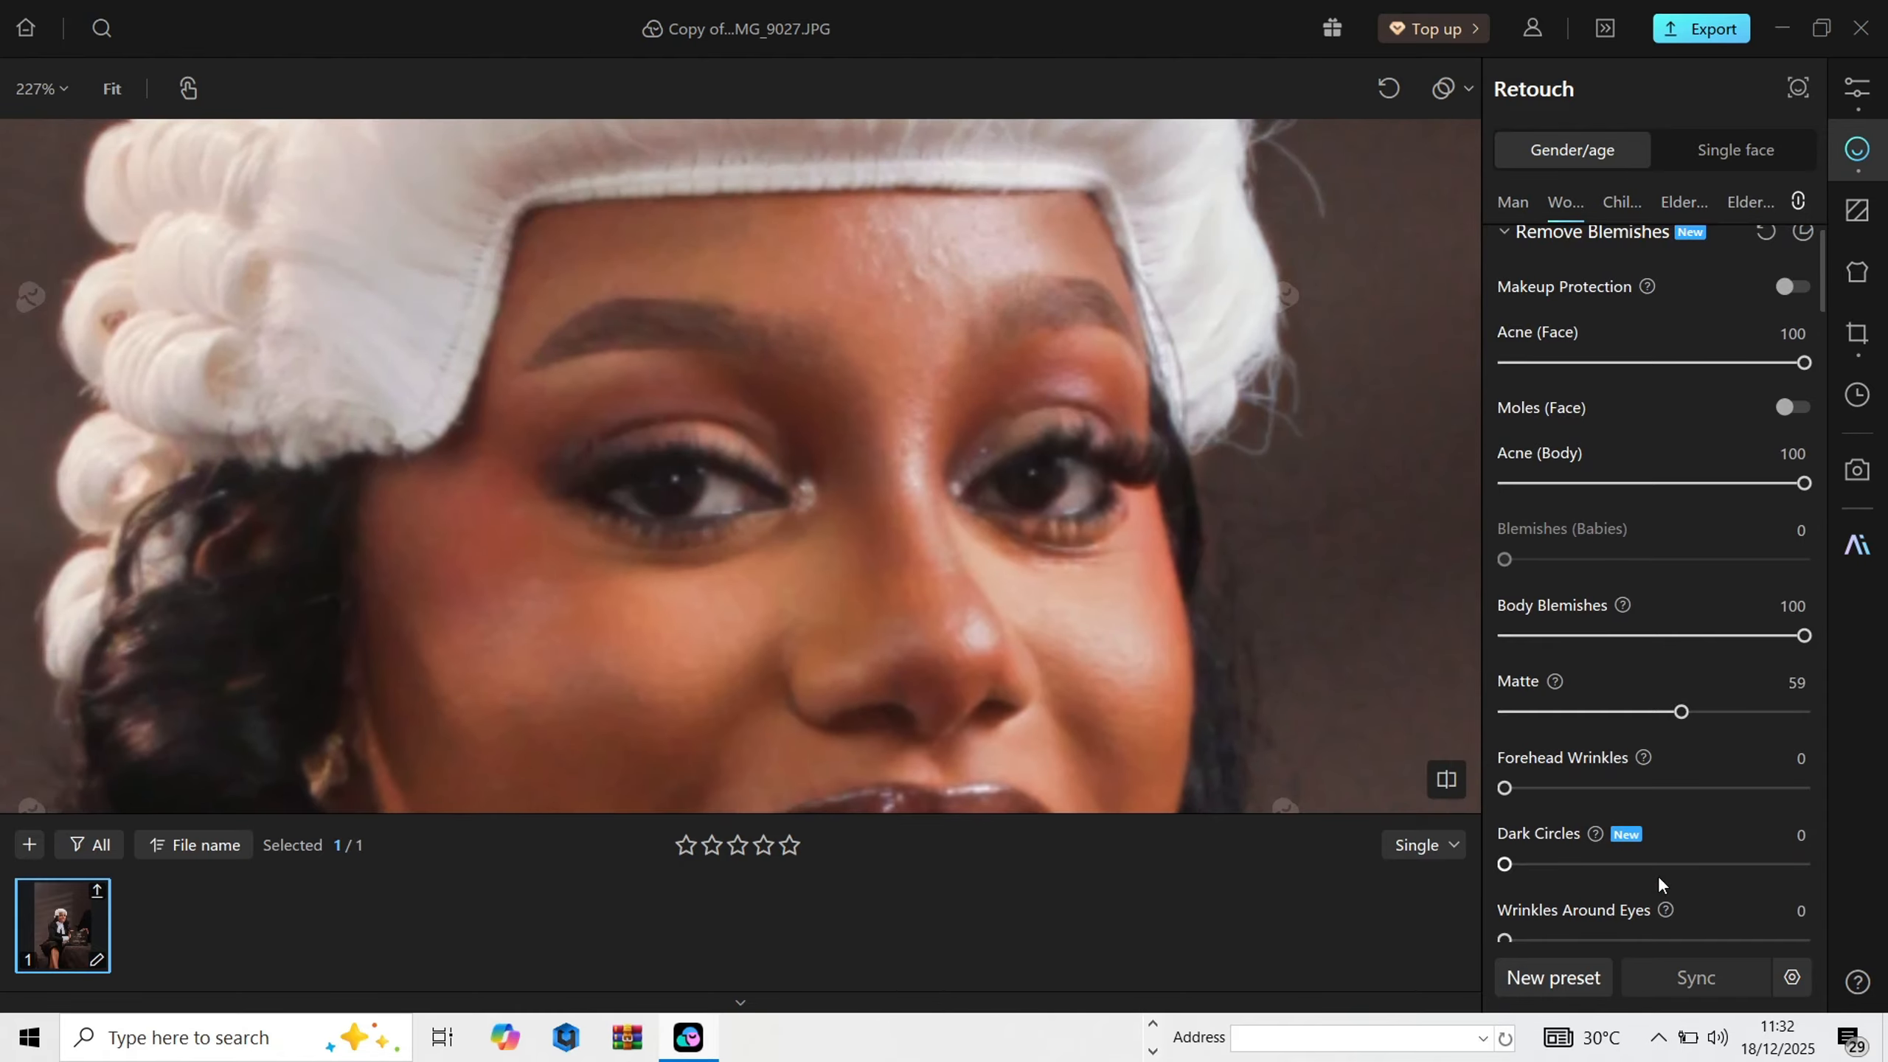
pyautogui.moveTo(1714, 869); pyautogui.dragTo(1724, 866)
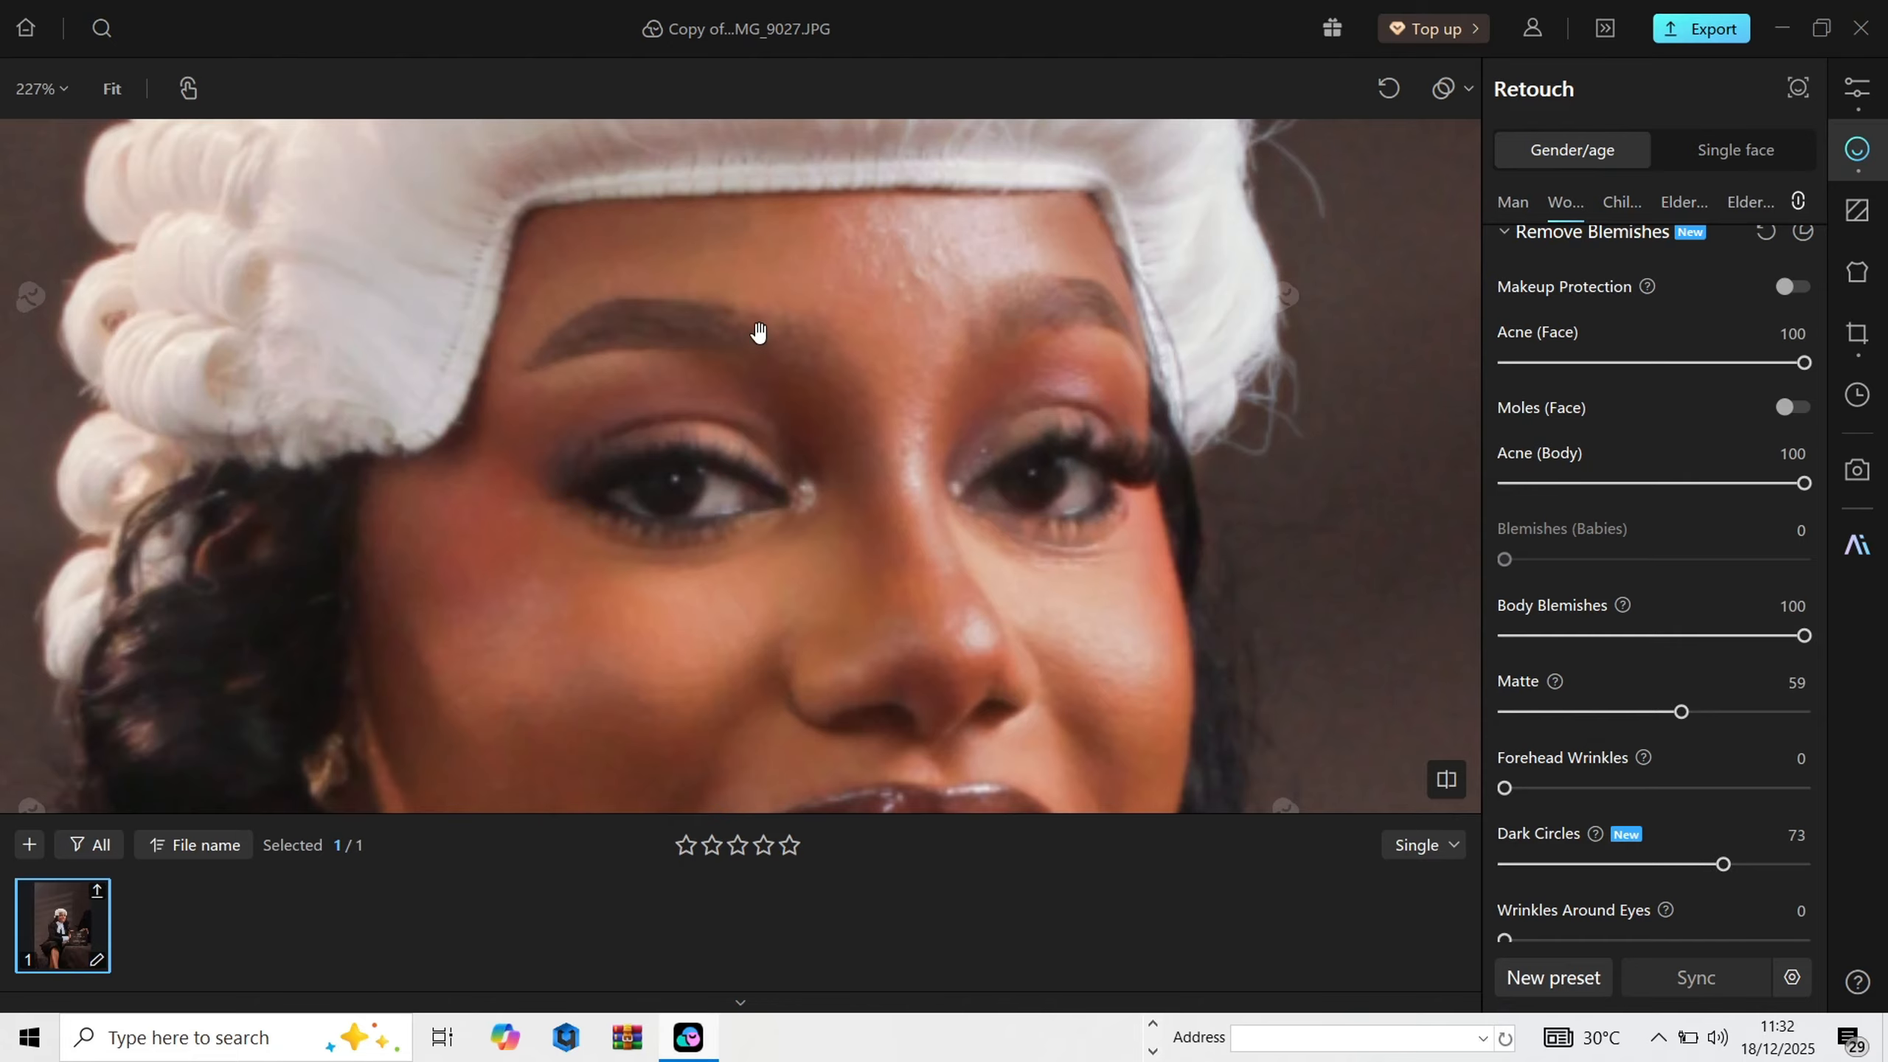
pyautogui.scroll(-7, 610, 591)
pyautogui.scroll(3, 714, 523)
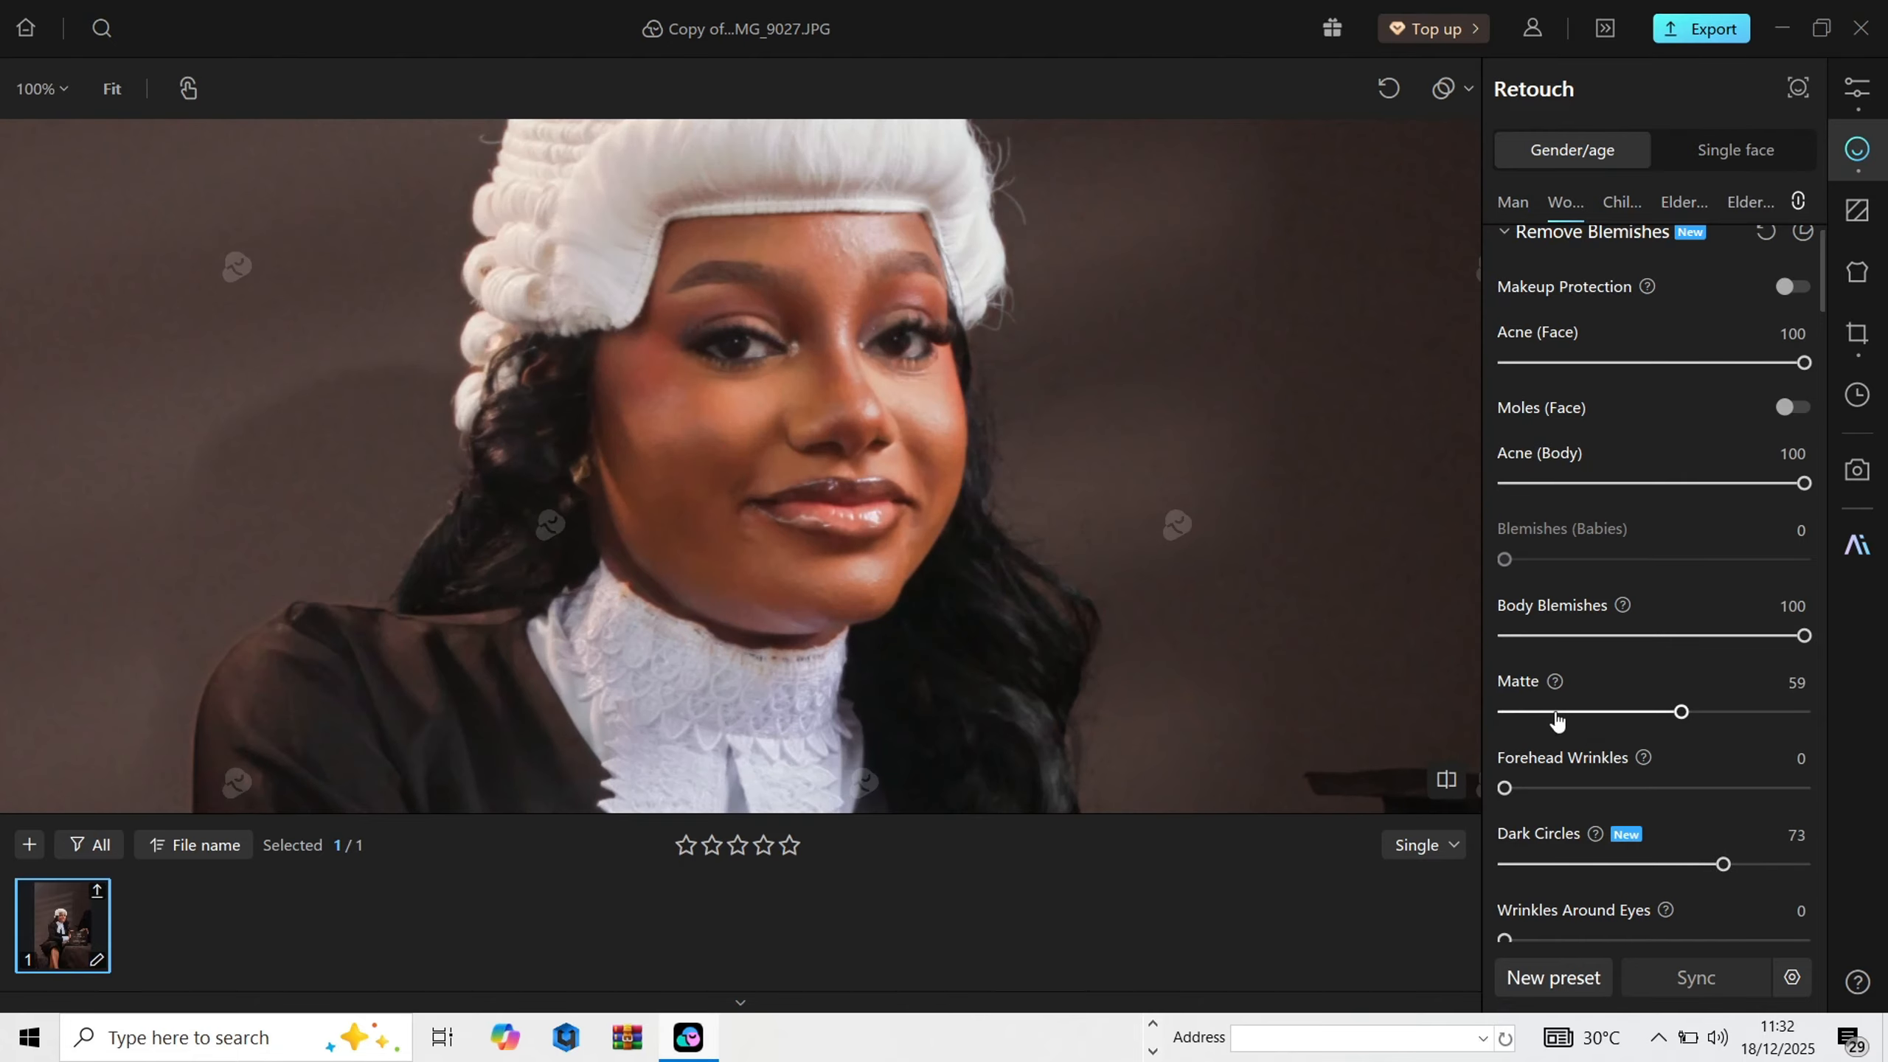
# Step: Dismiss the Windows Security notification and set the Lip Lines reduction to 59, checking the lips up close
pyautogui.scroll(-1, 1573, 750)
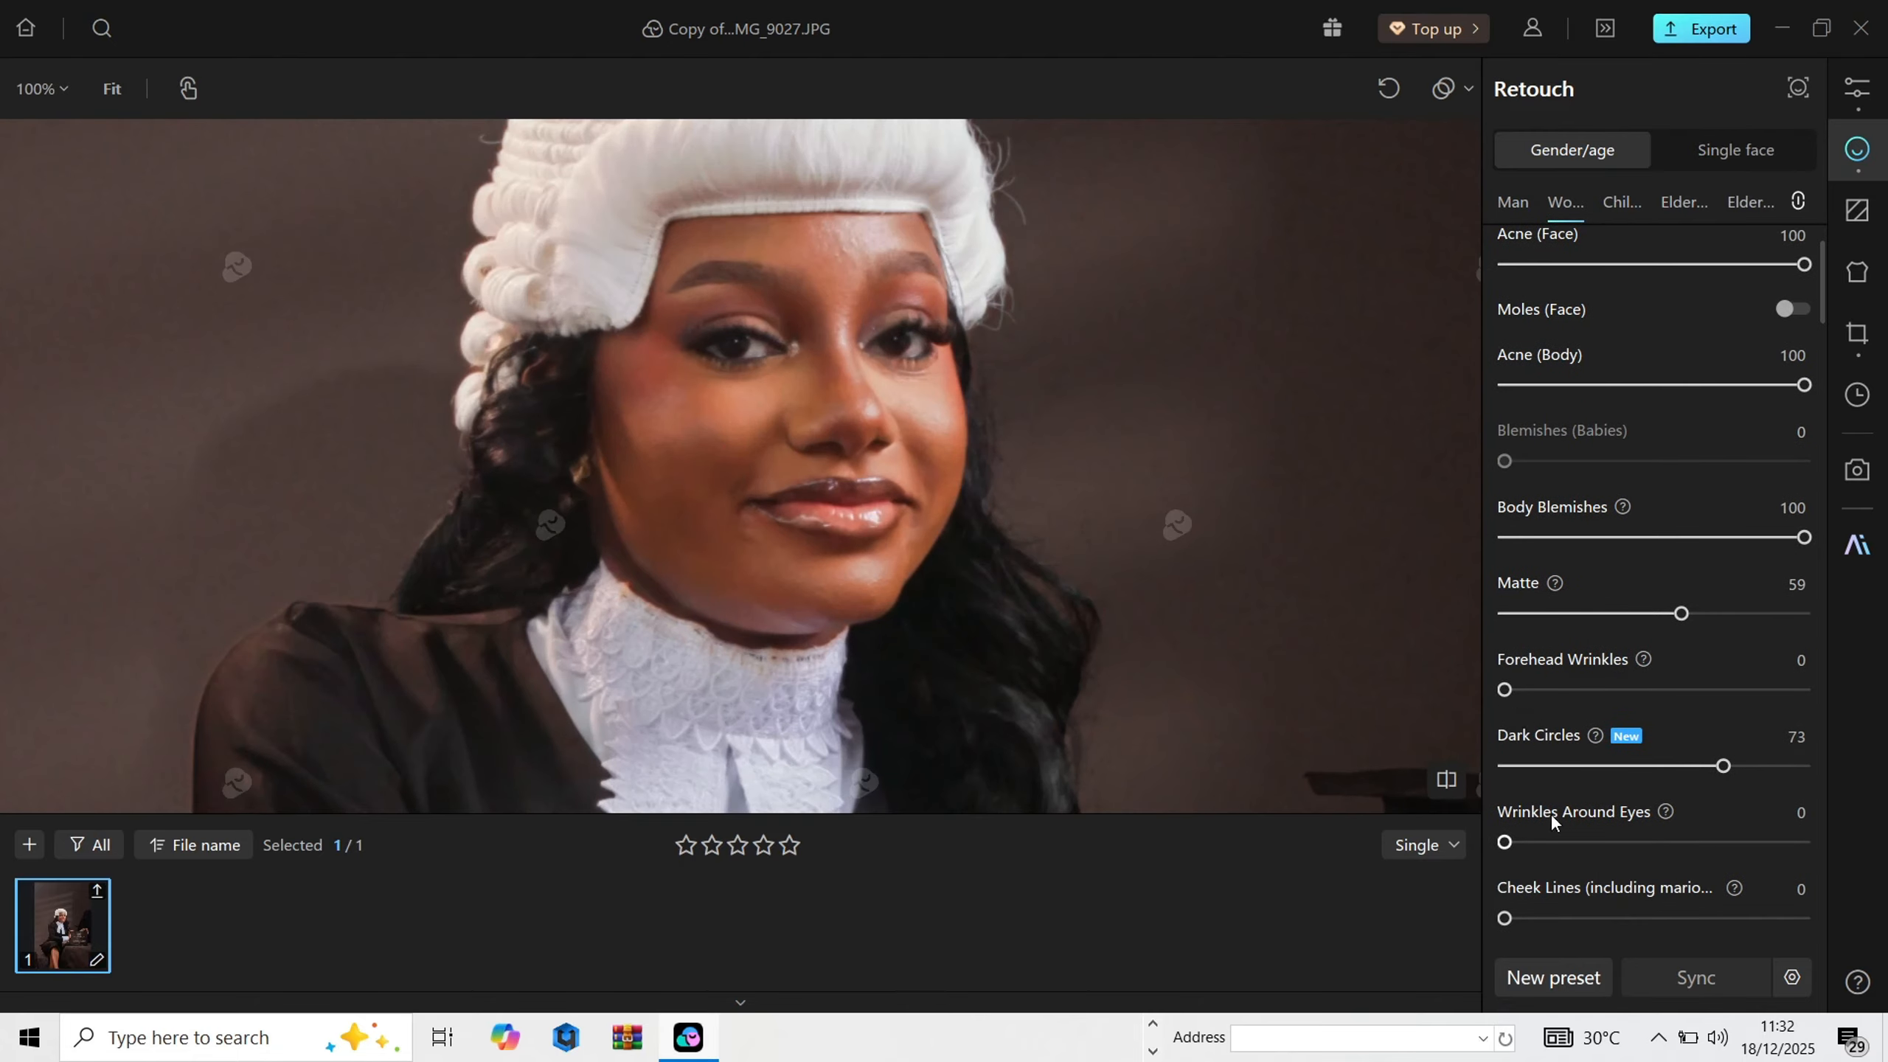
pyautogui.scroll(-1, 1550, 813)
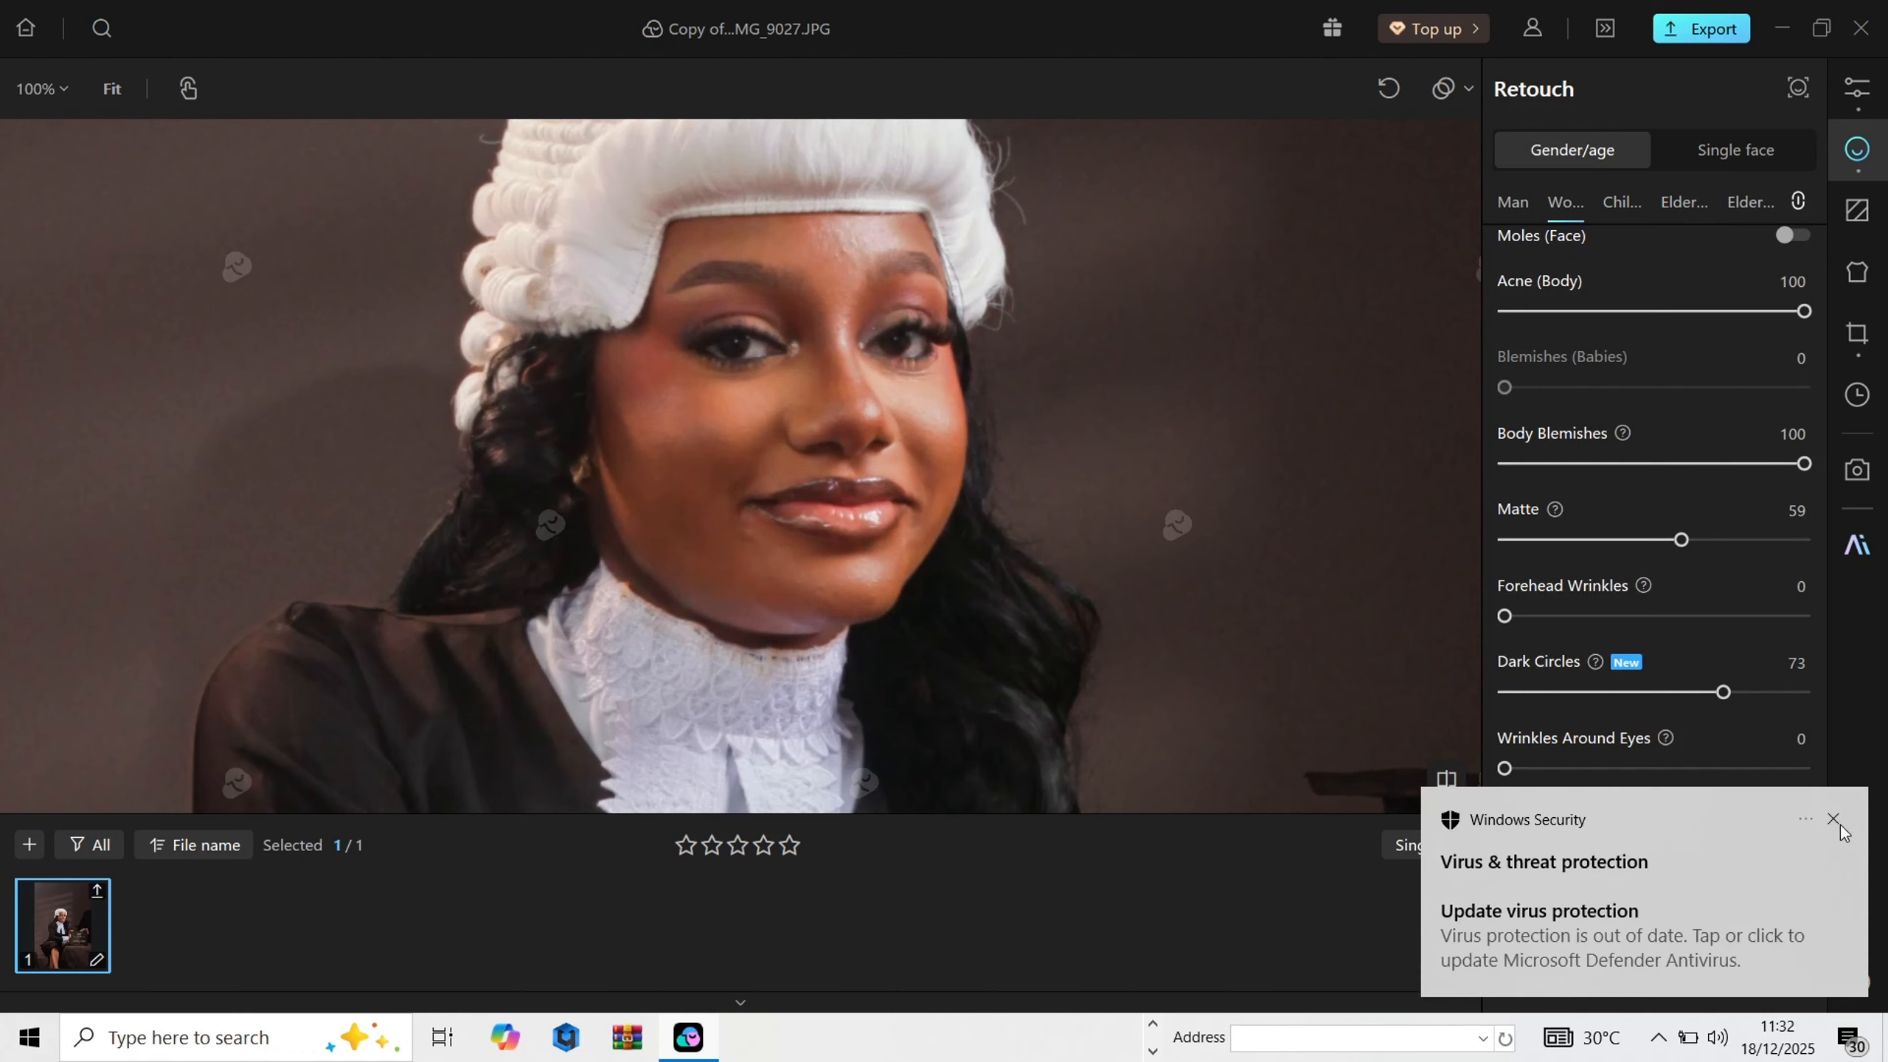
pyautogui.click(1833, 818)
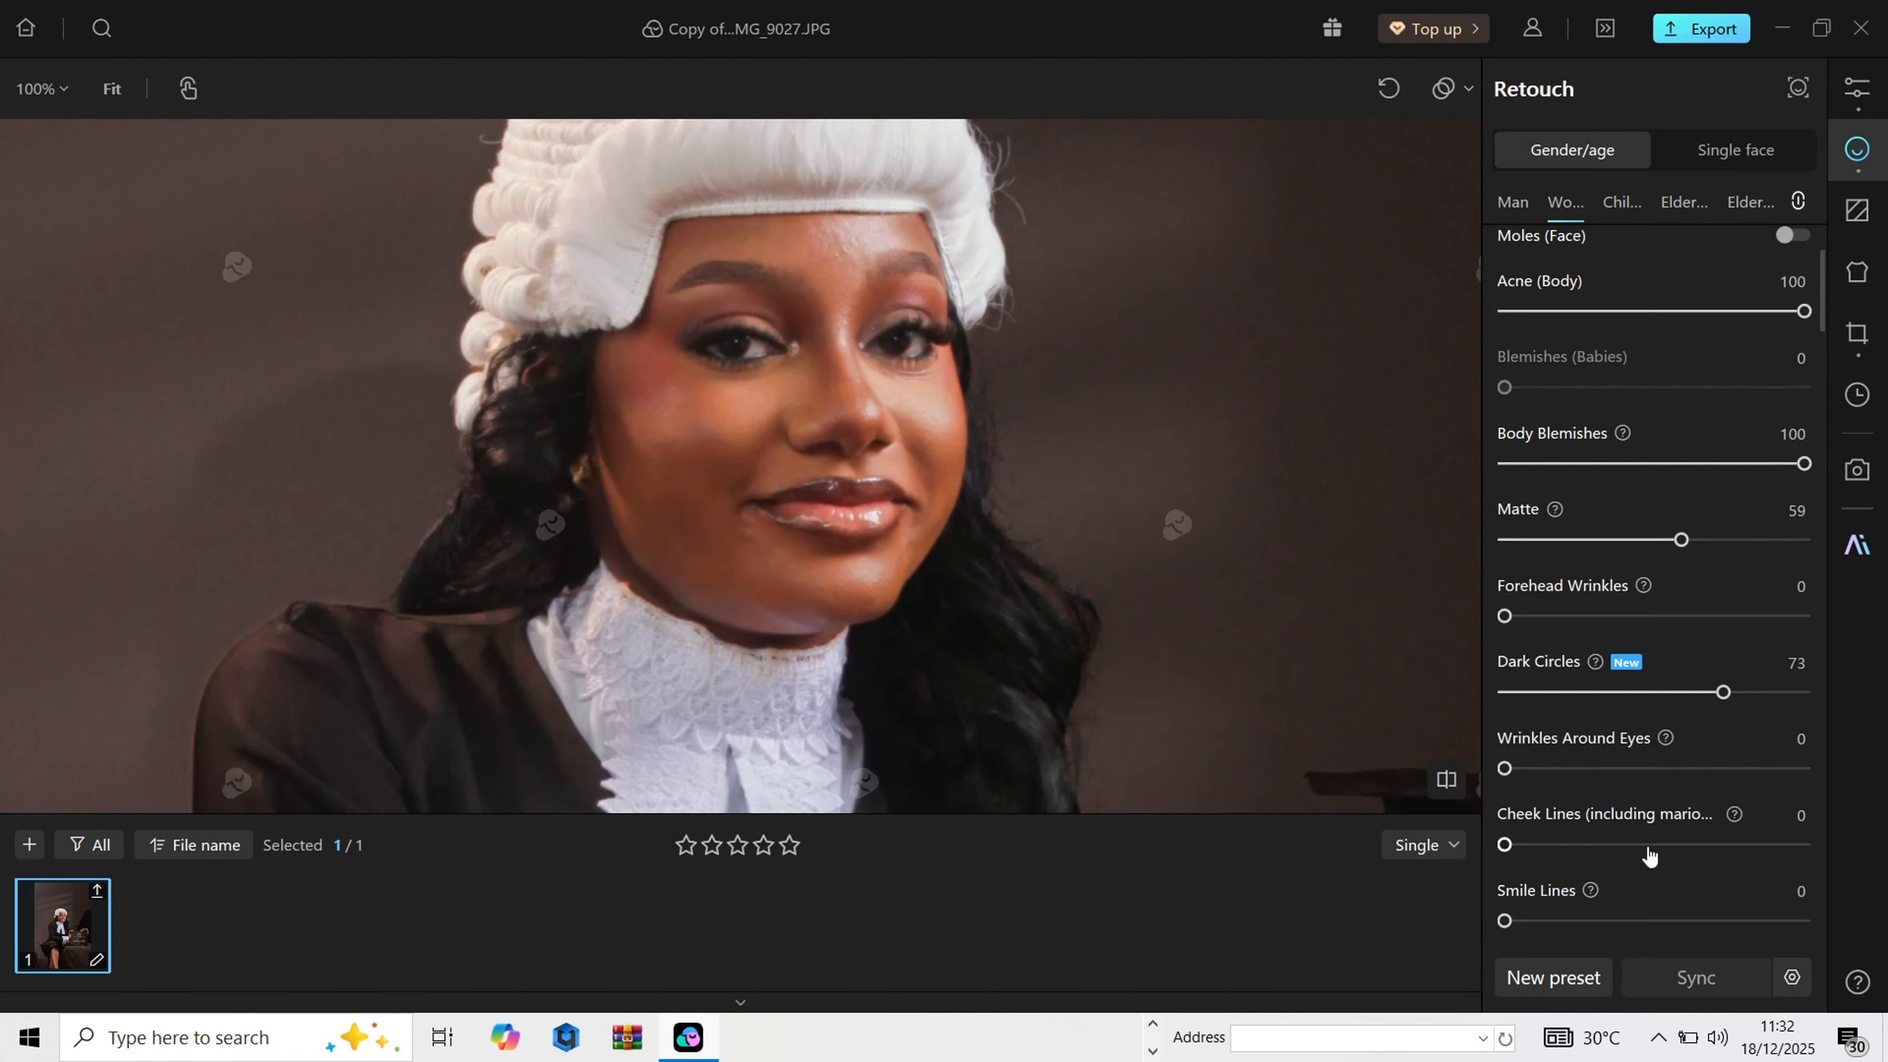
pyautogui.scroll(-1, 1627, 809)
pyautogui.scroll(-1, 1601, 832)
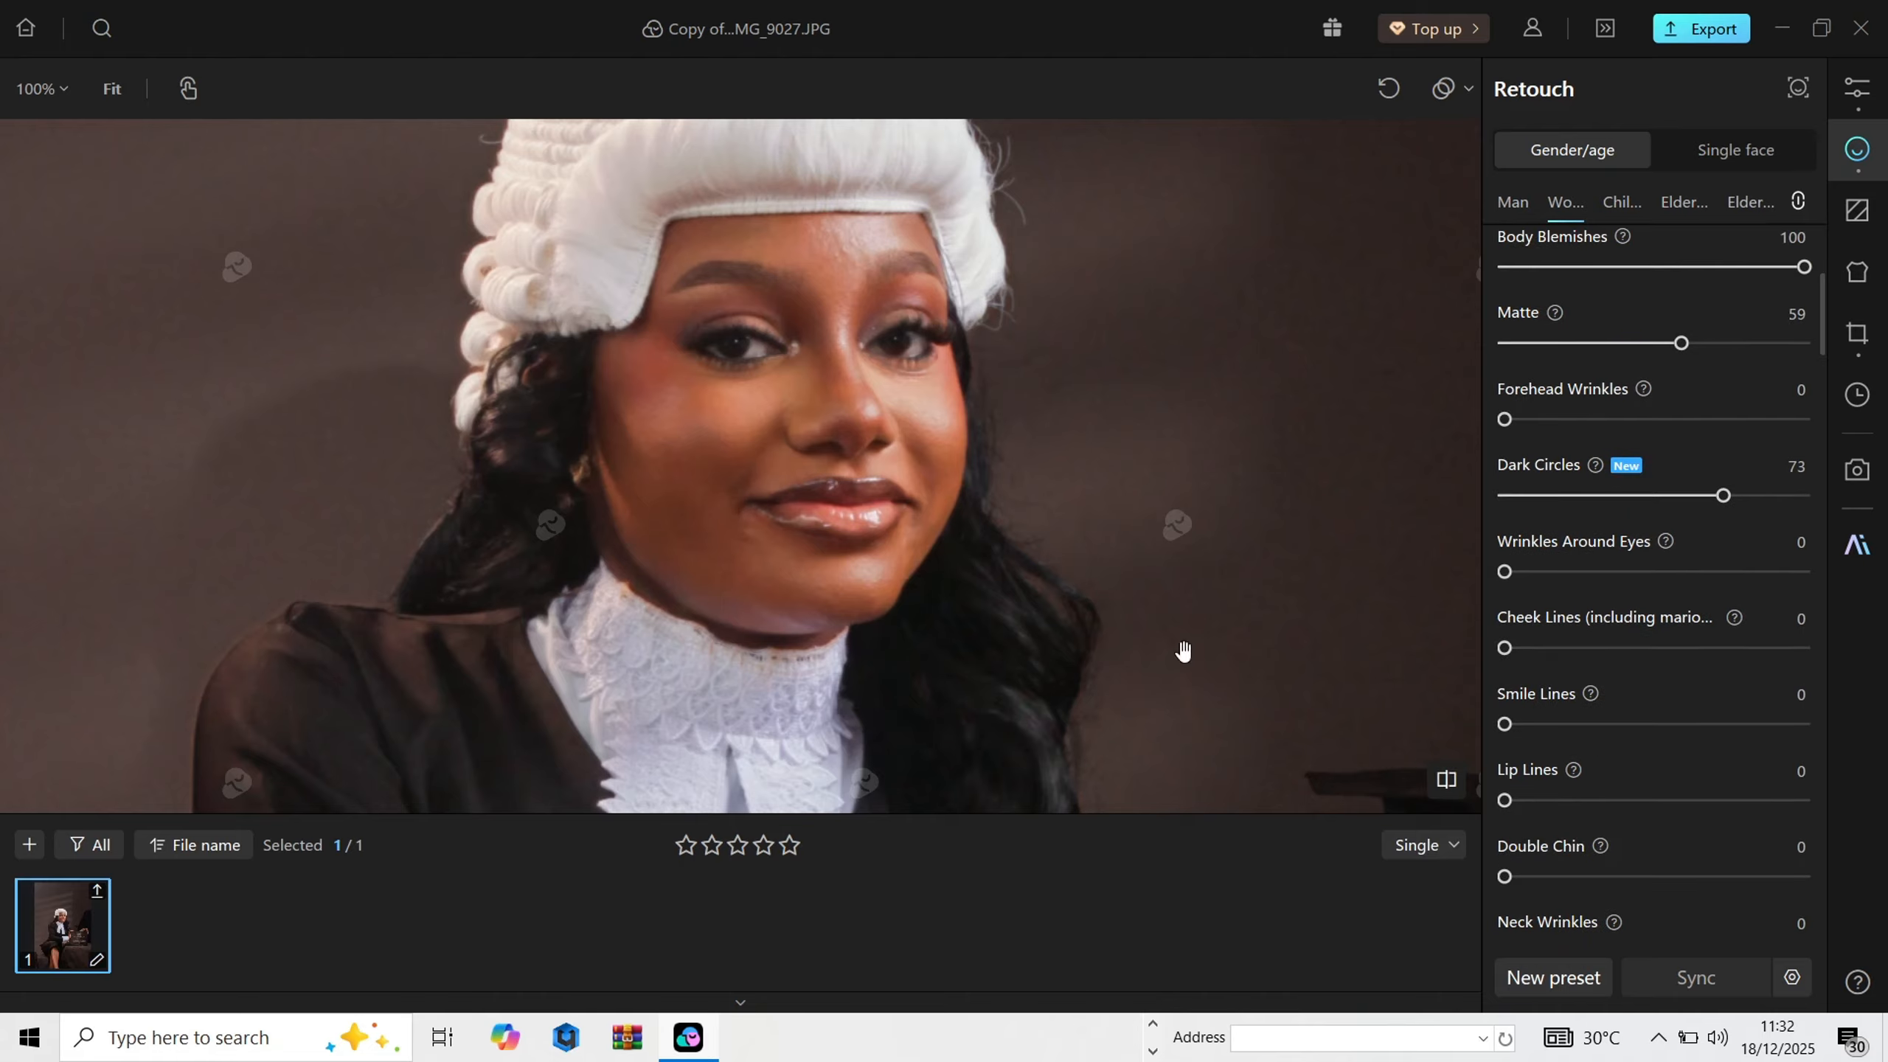
pyautogui.scroll(5, 1183, 651)
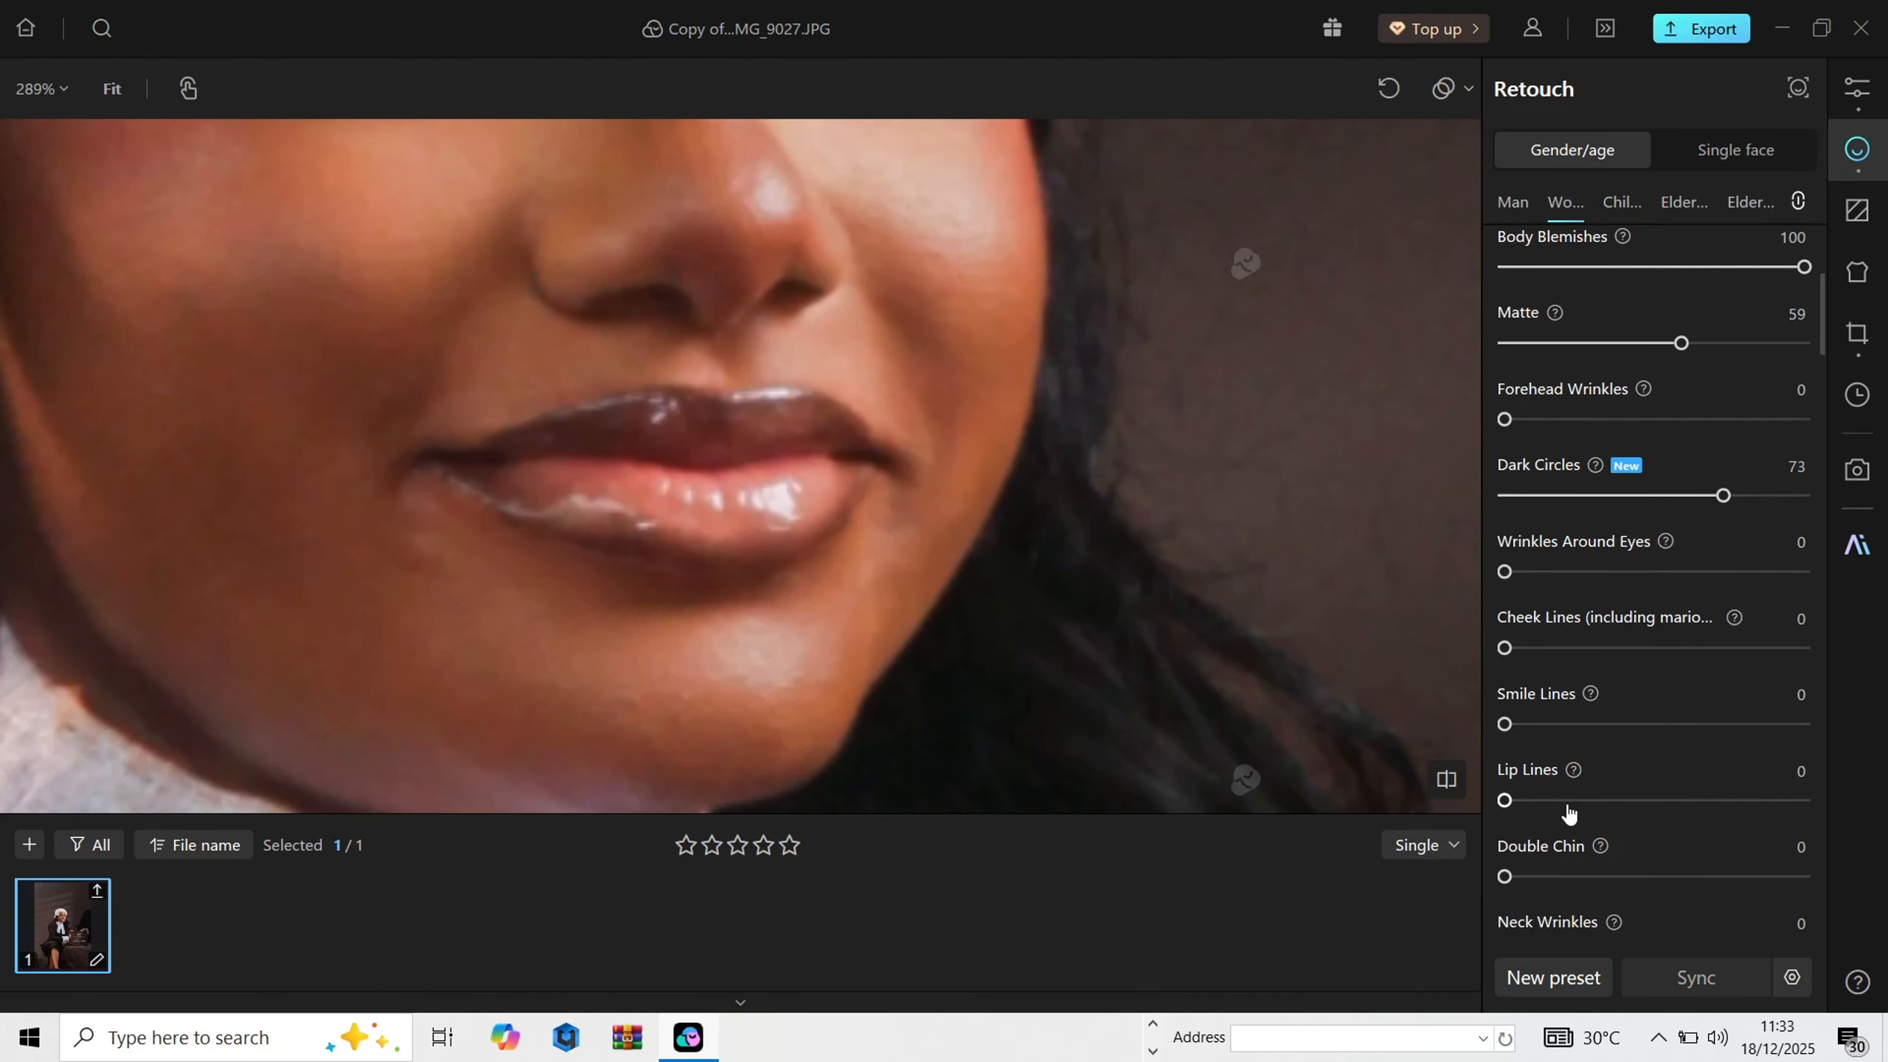
pyautogui.click(1682, 801)
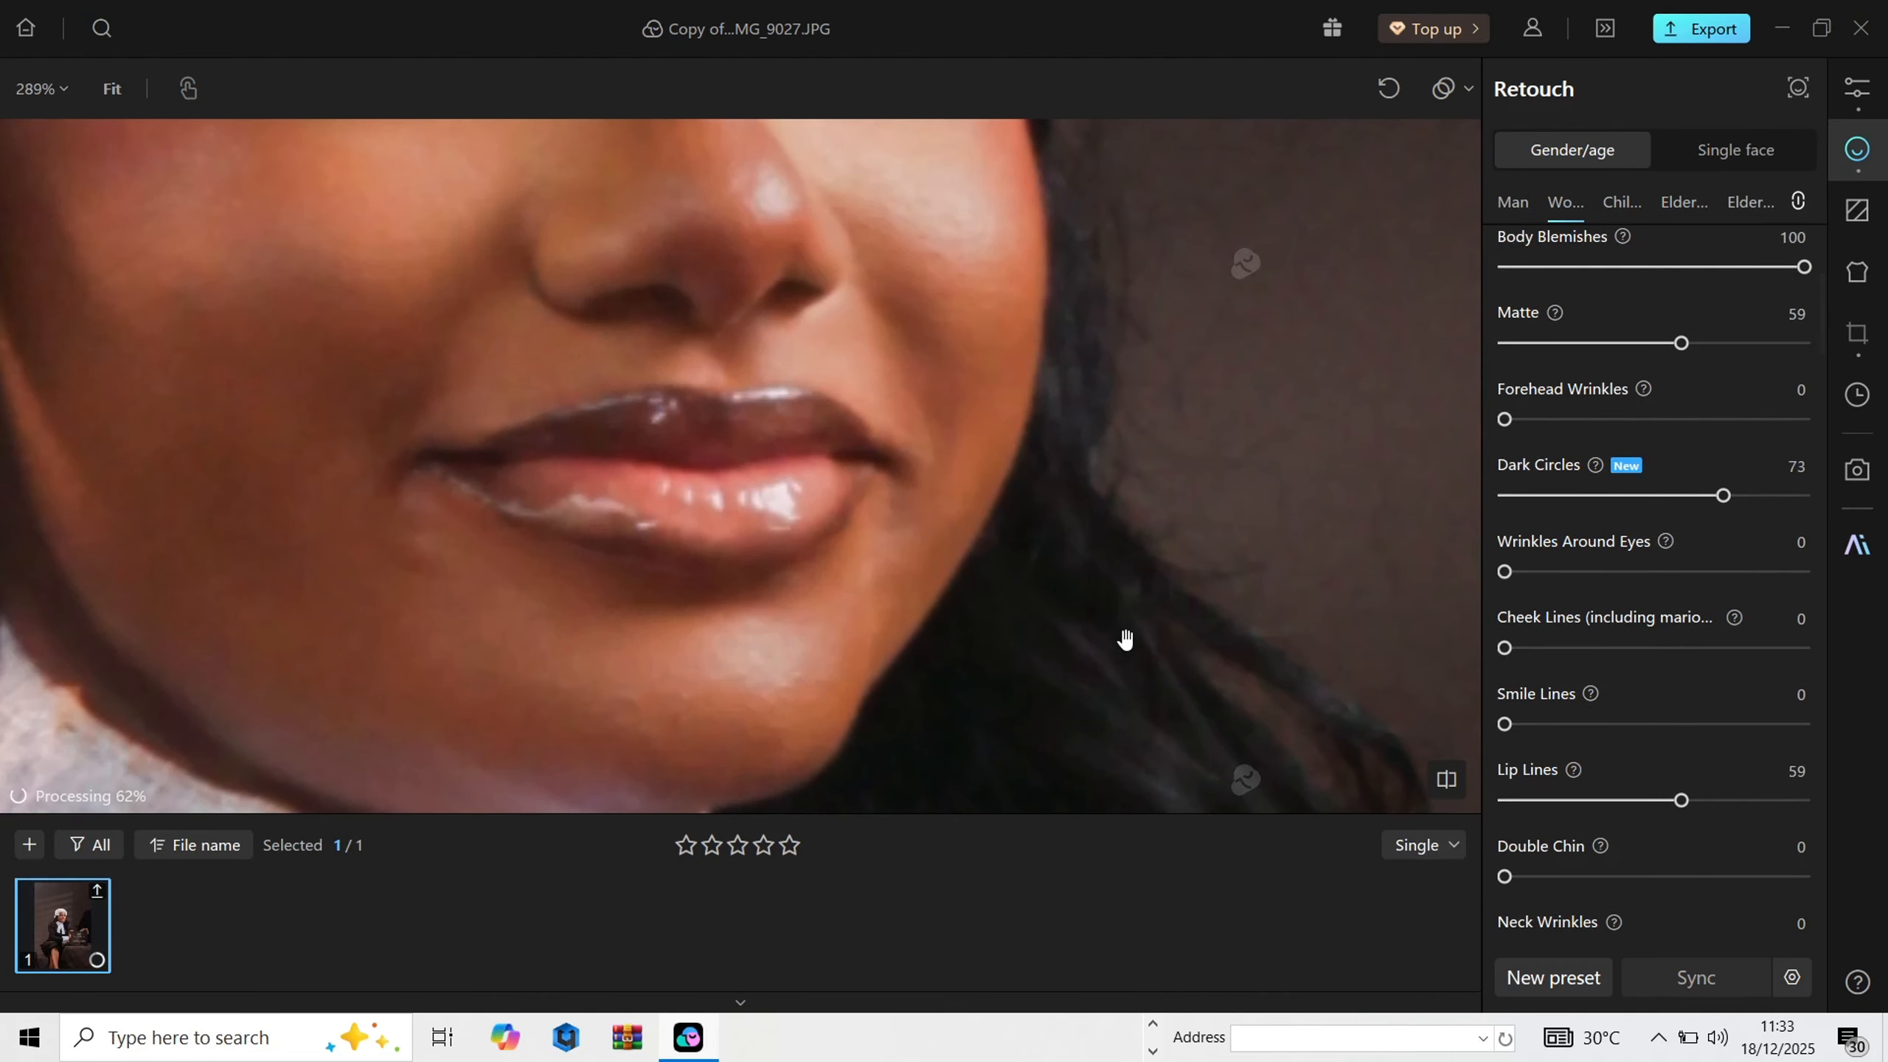
pyautogui.scroll(-4, 1125, 641)
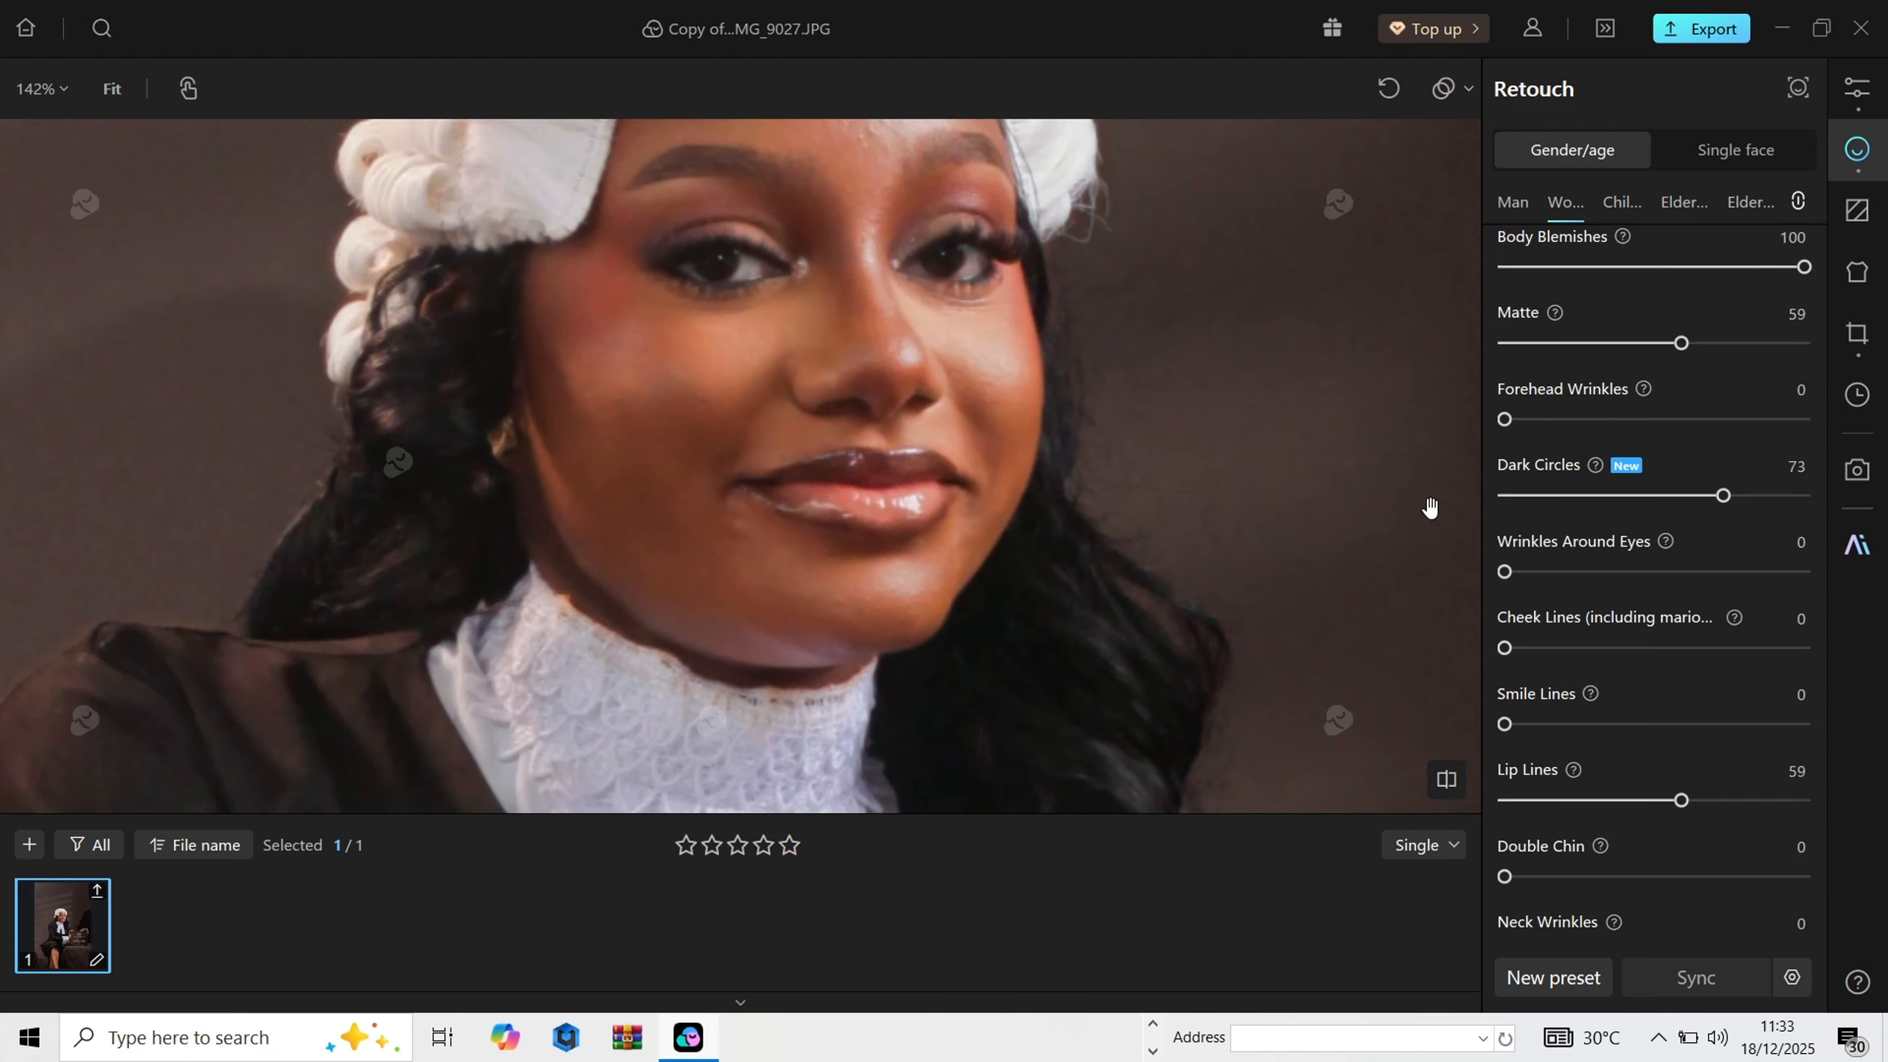
# Step: Set Face Defocus Repair to 100 and check the sharpness of the face
pyautogui.scroll(-2, 1732, 763)
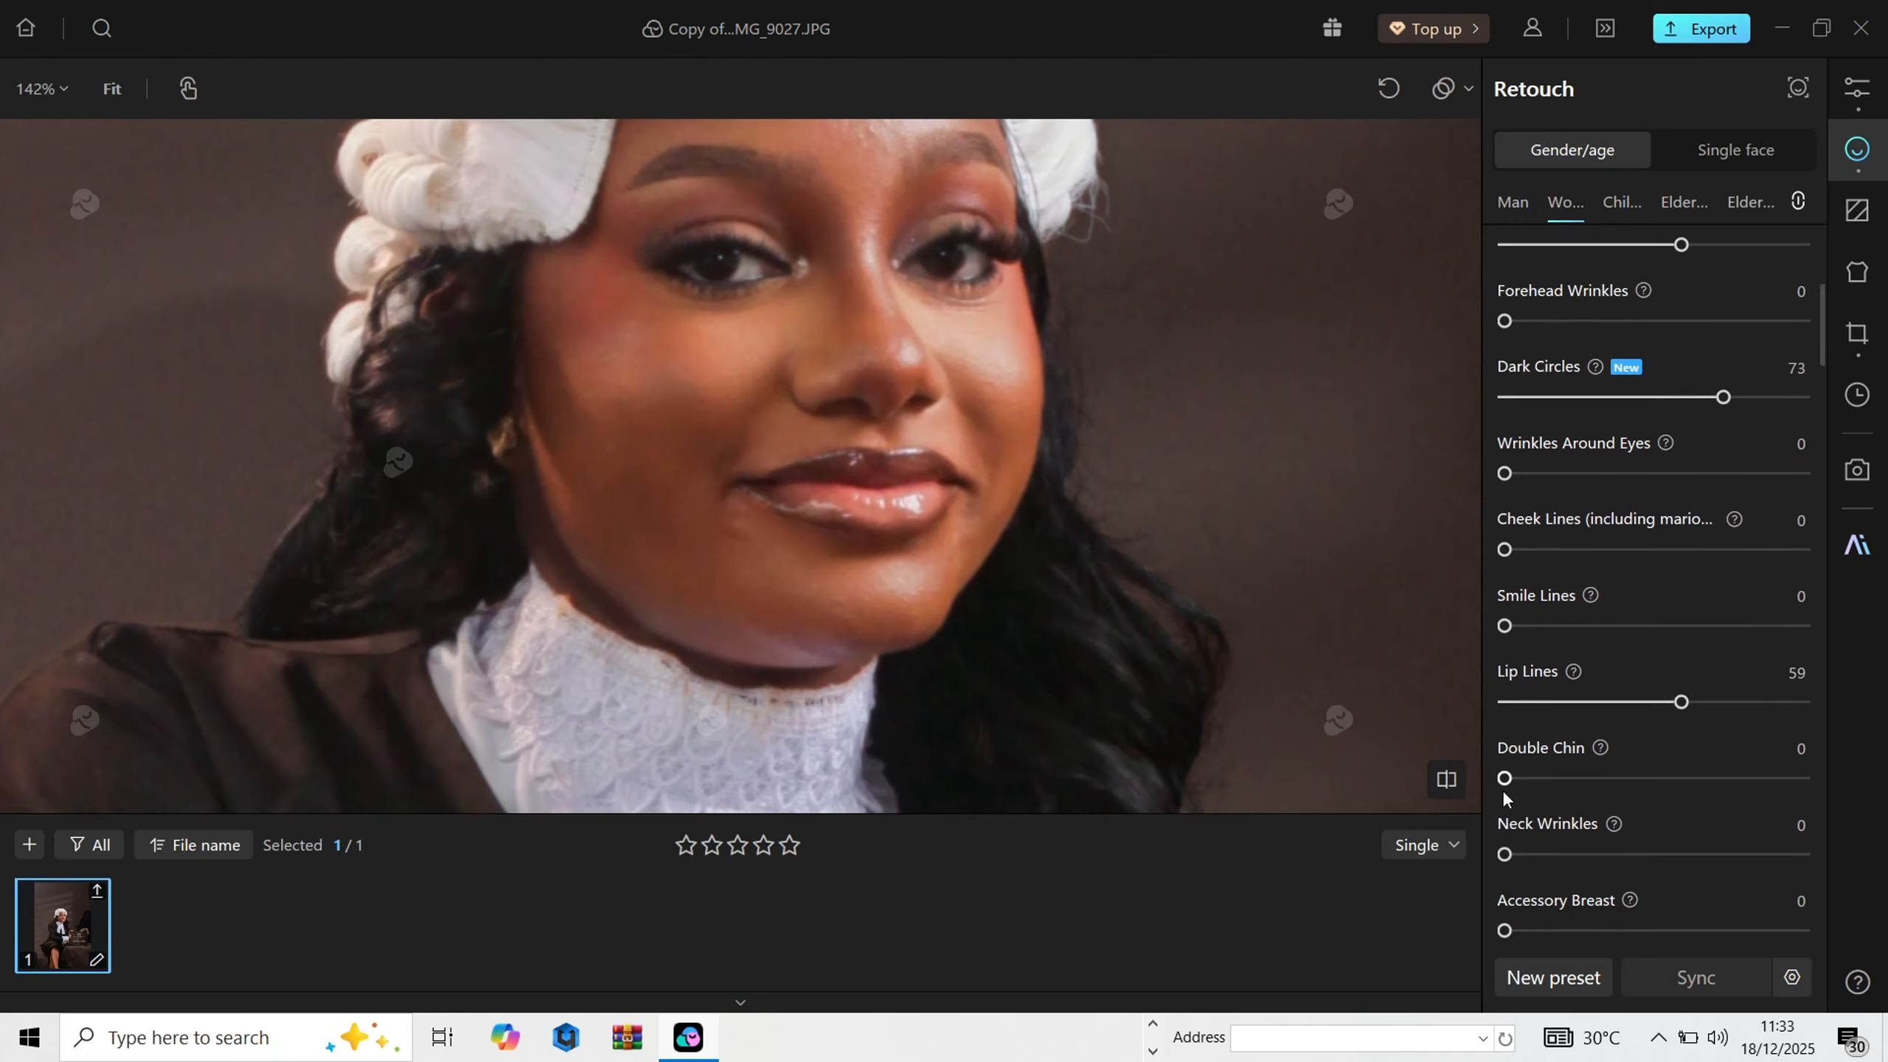
pyautogui.scroll(-4, 771, 504)
pyautogui.scroll(3, 871, 390)
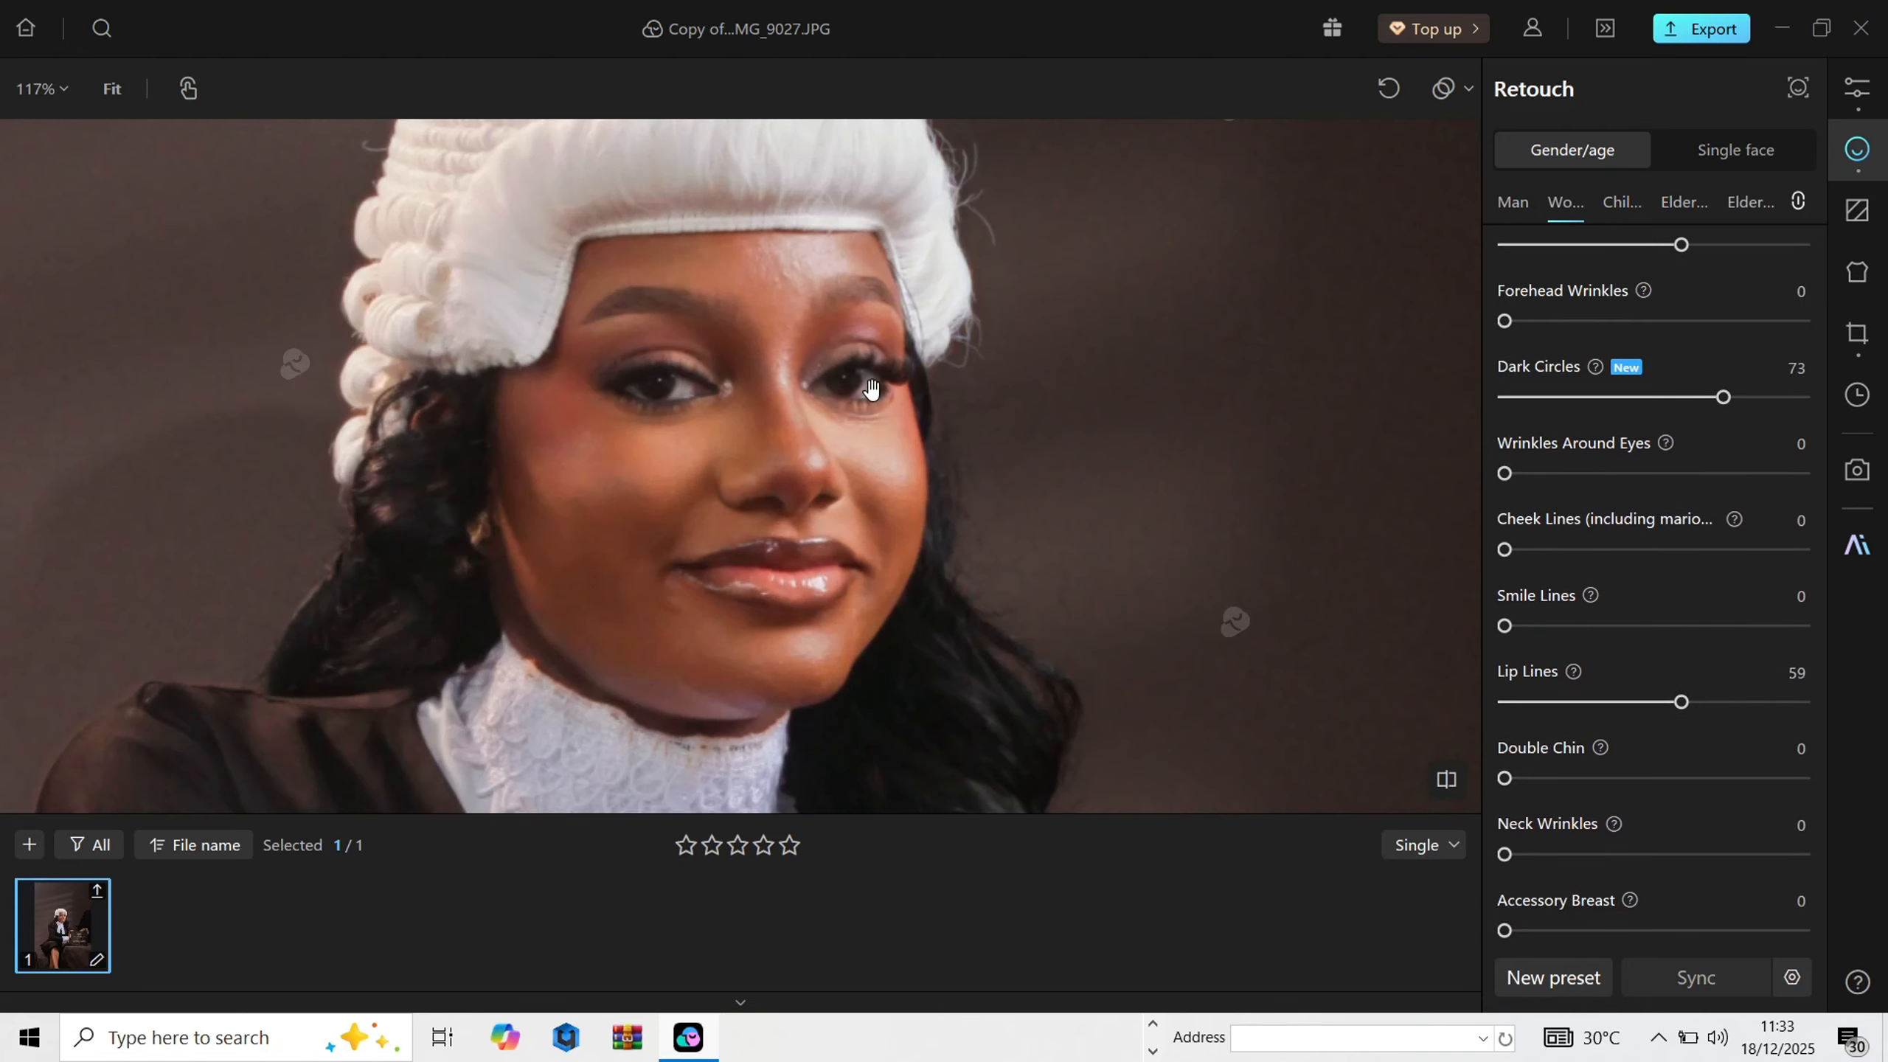
pyautogui.scroll(-5, 1647, 792)
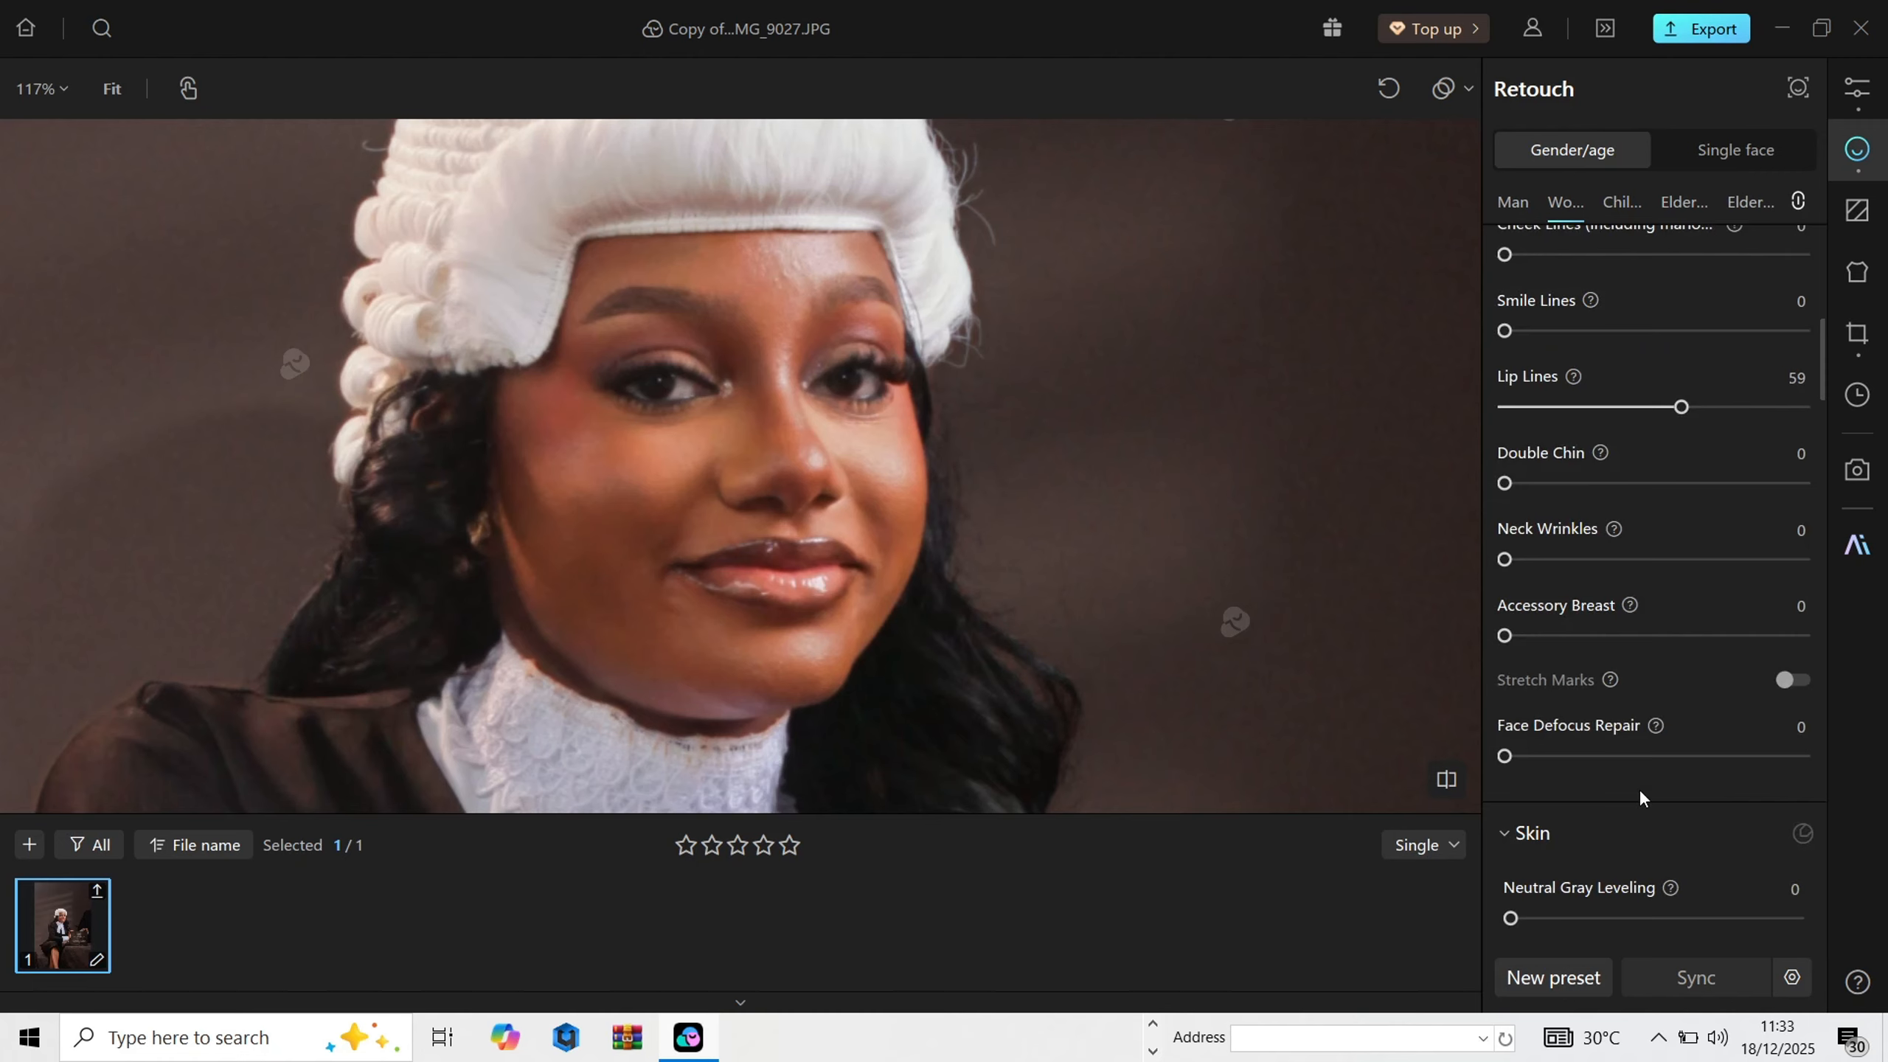
pyautogui.scroll(4, 773, 406)
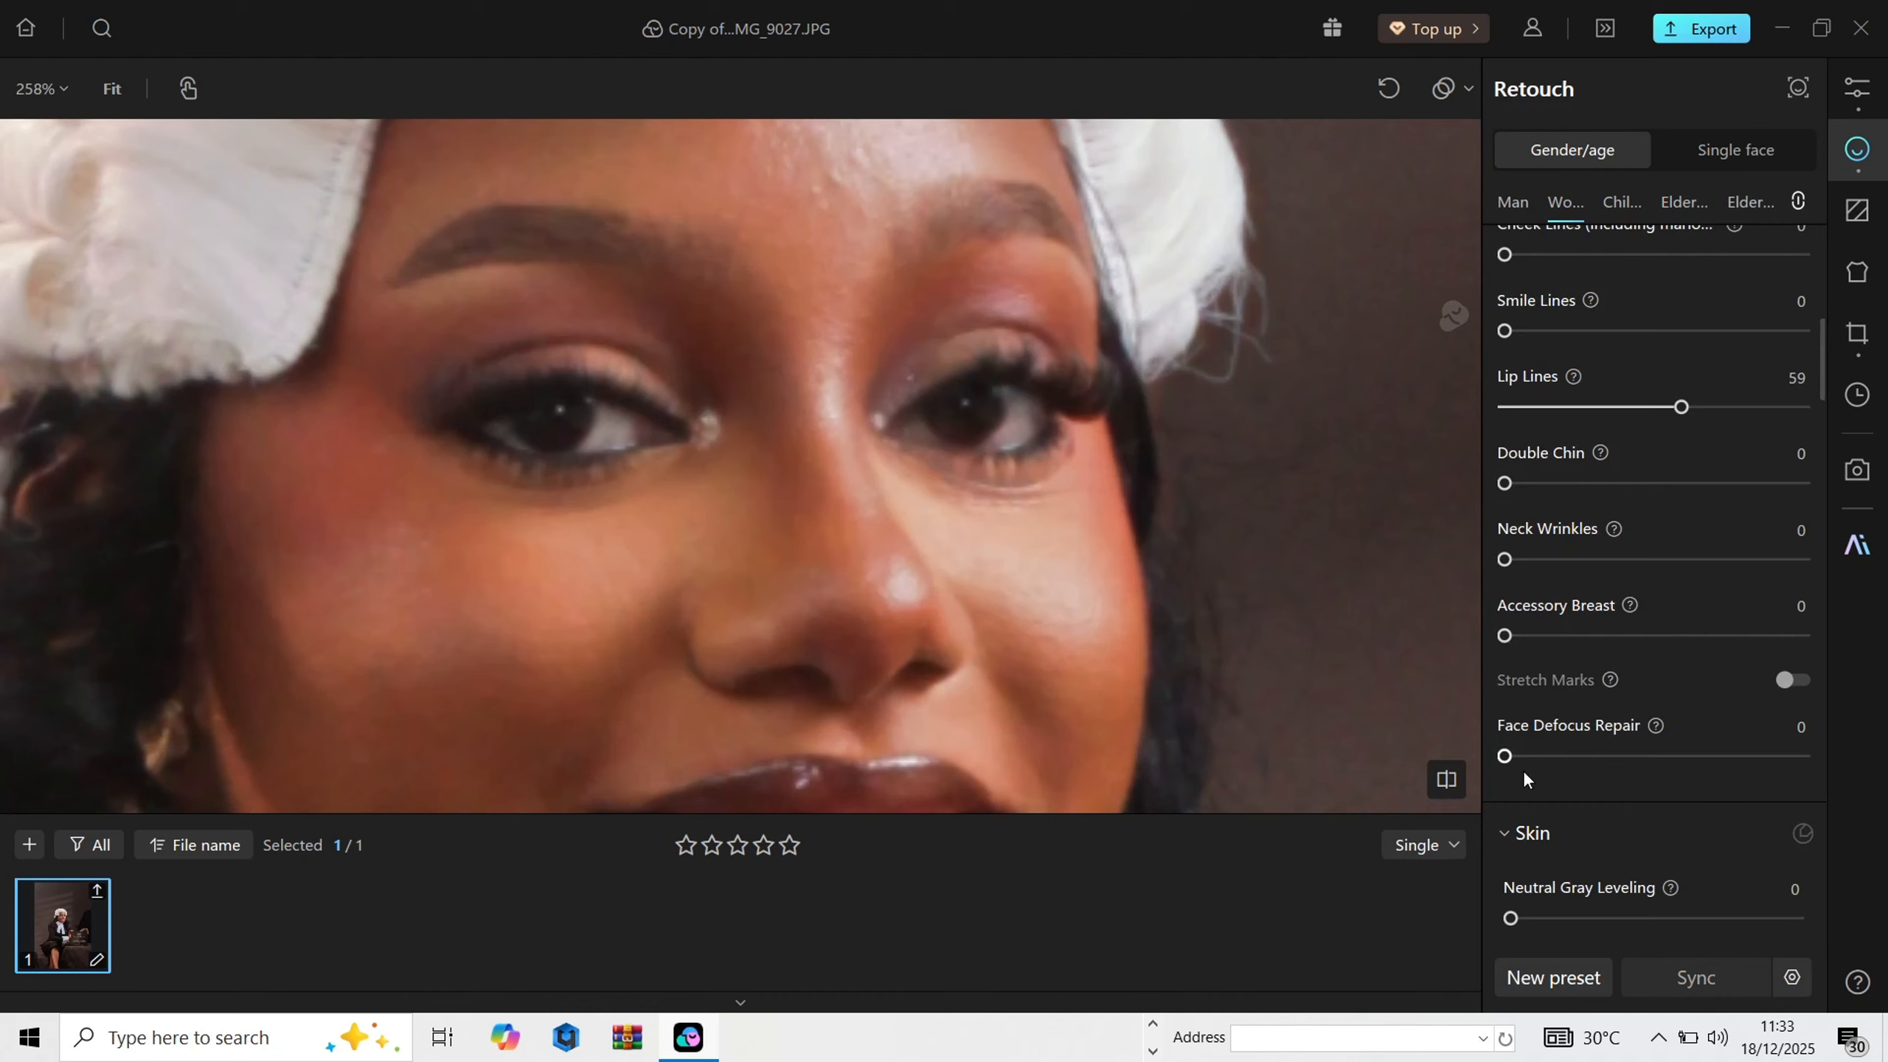
pyautogui.moveTo(1506, 758); pyautogui.dragTo(1835, 791)
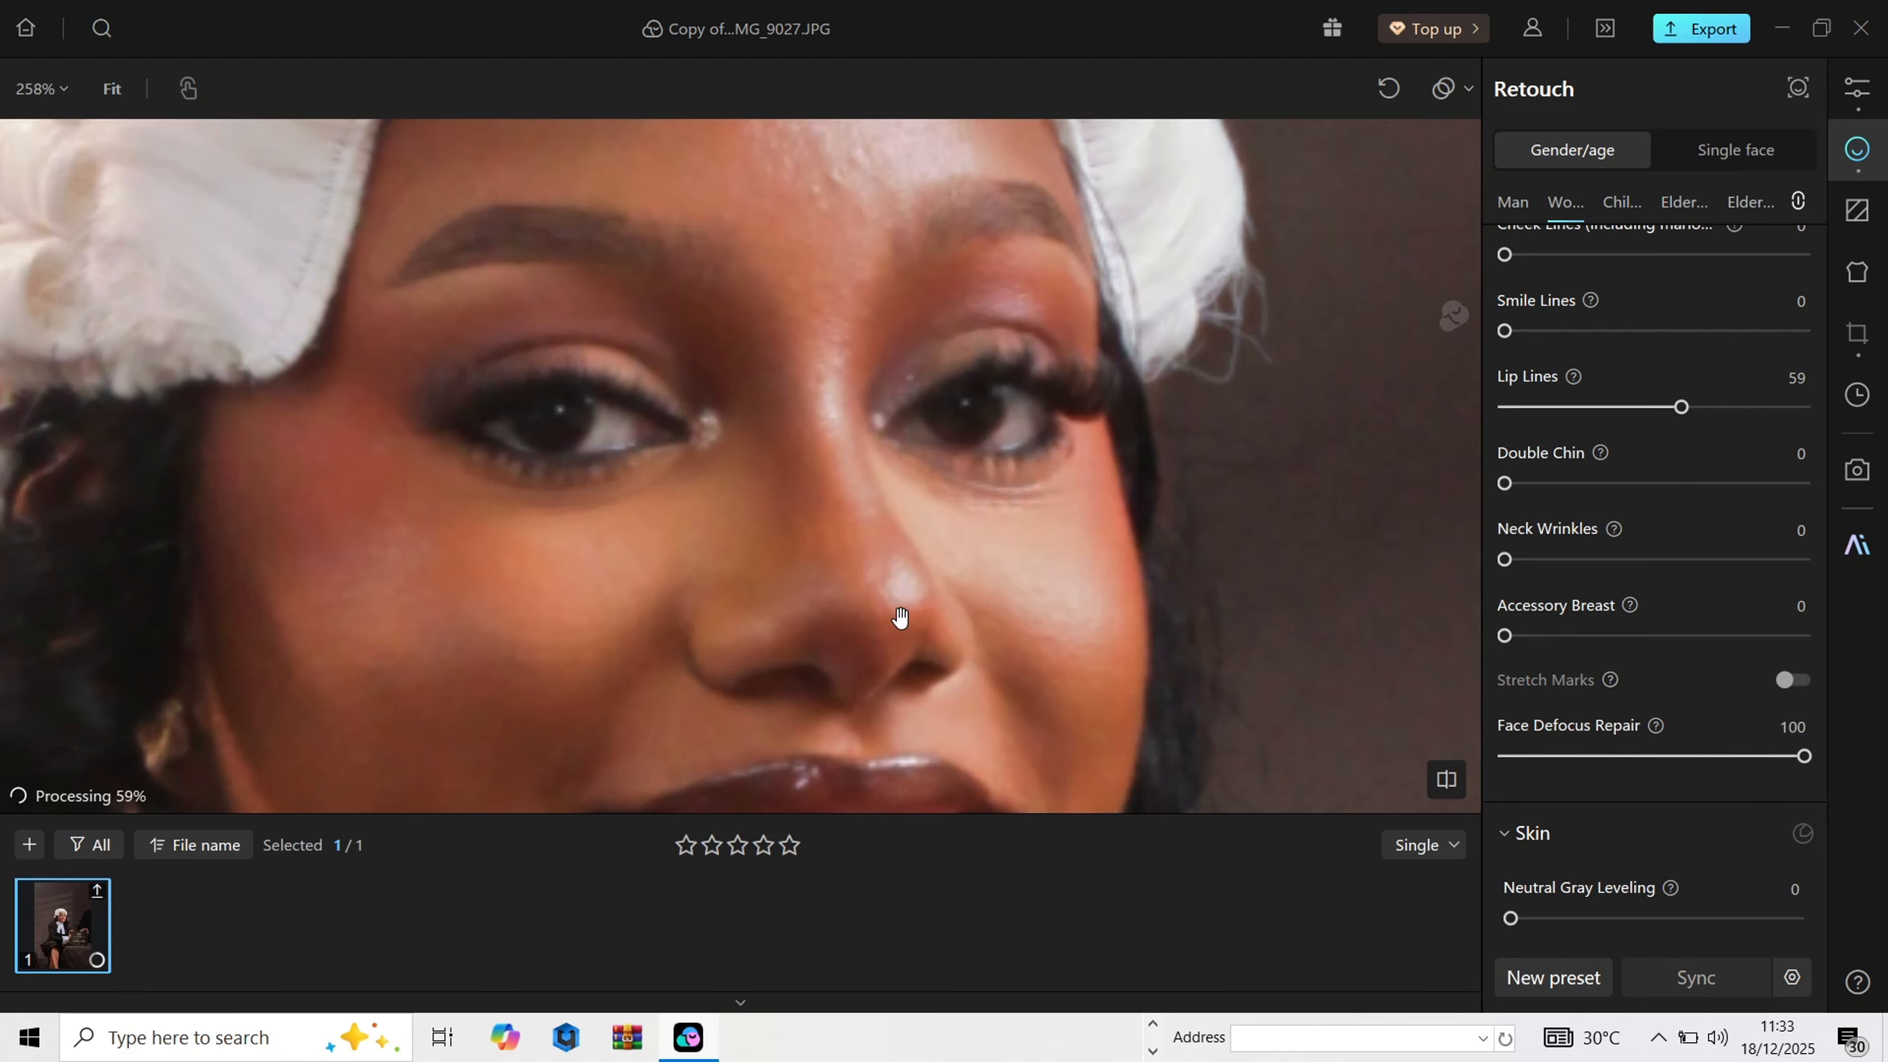
pyautogui.scroll(-5, 900, 618)
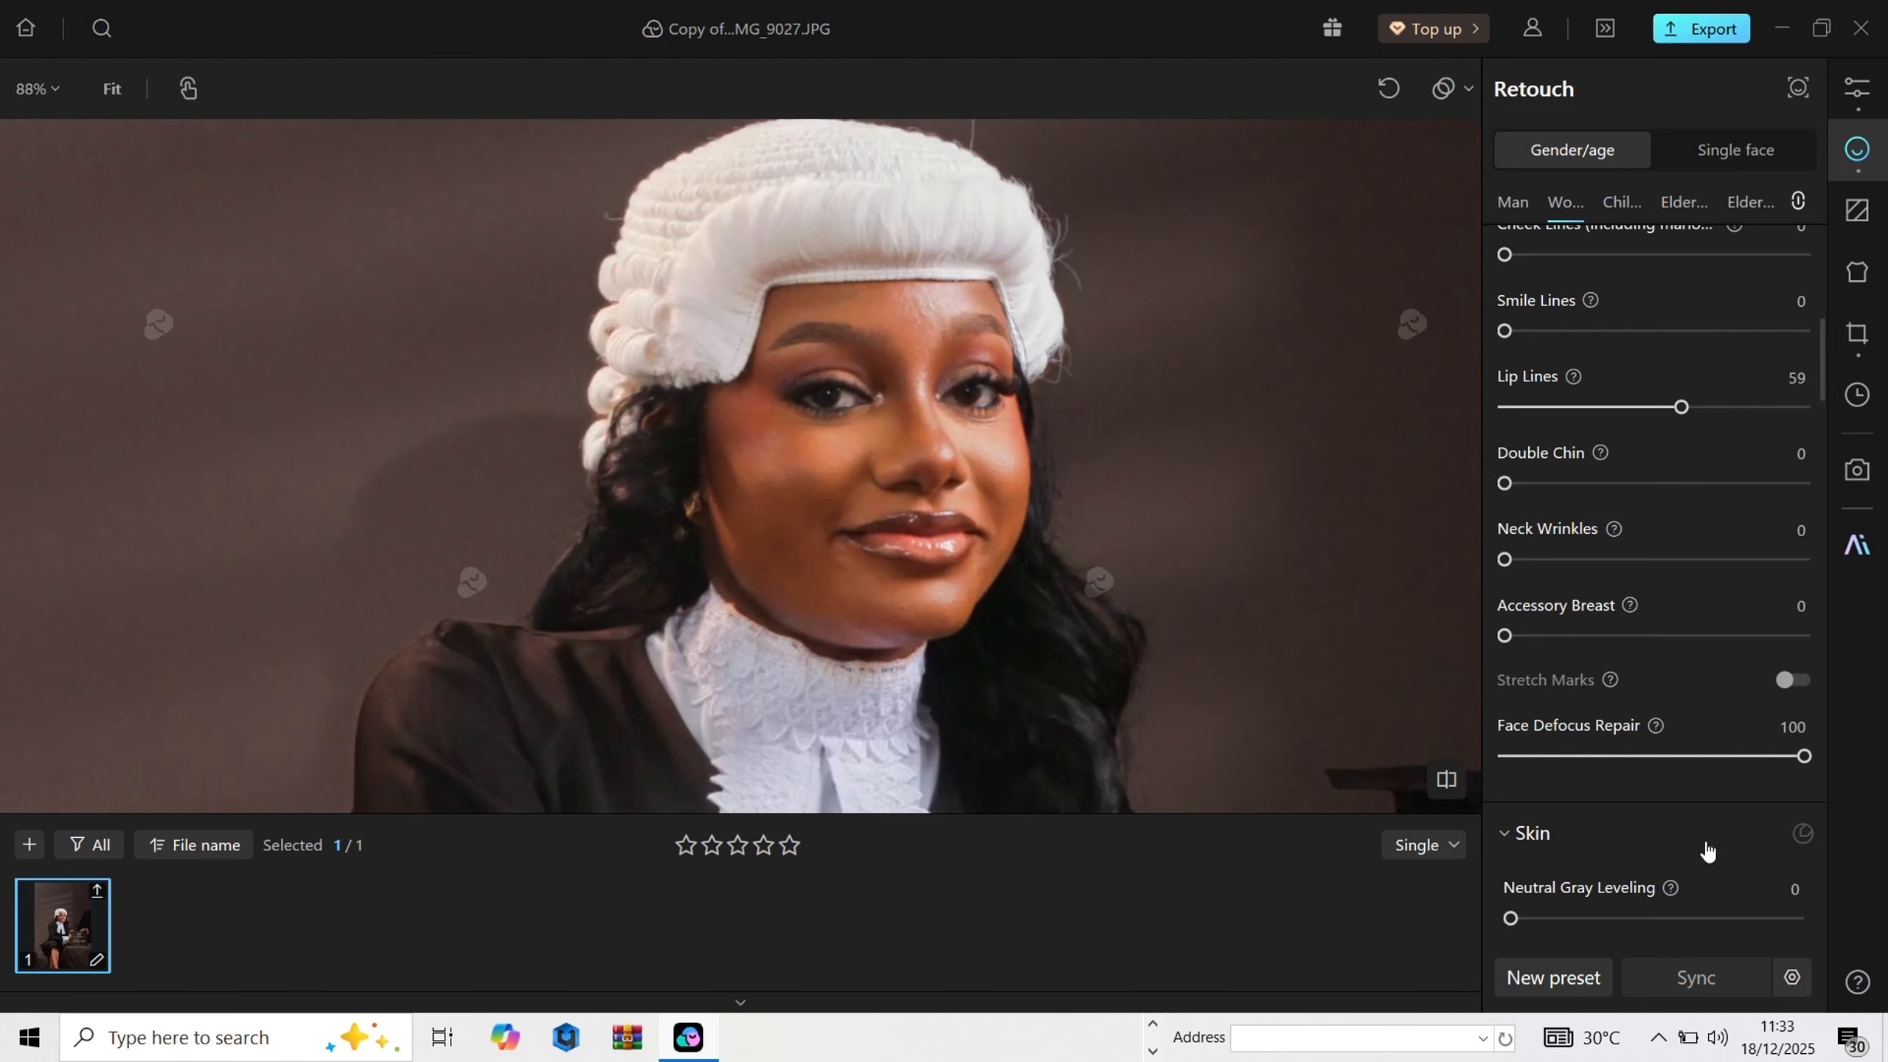
# Step: Set the skin's face Frequency Separation to 100 and inspect the smoothing around the nose and eyes
pyautogui.scroll(-6, 1708, 850)
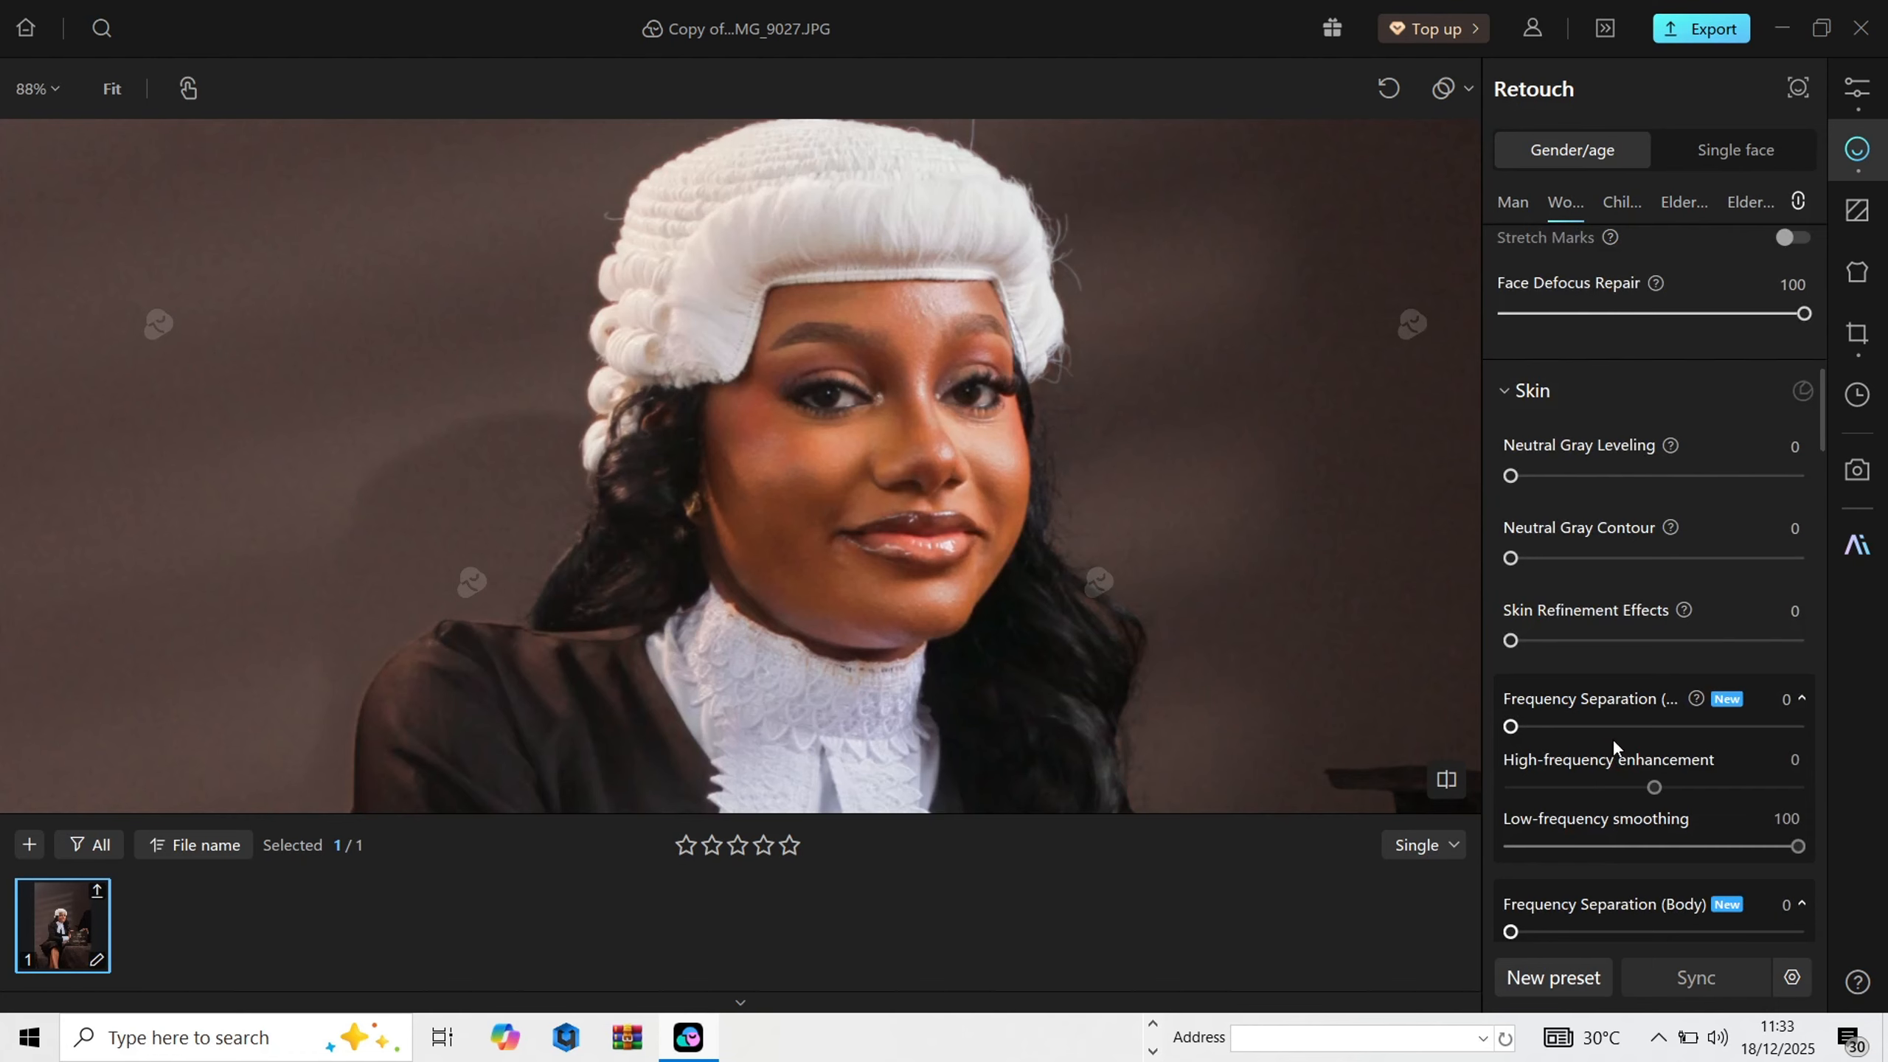
pyautogui.scroll(4, 895, 503)
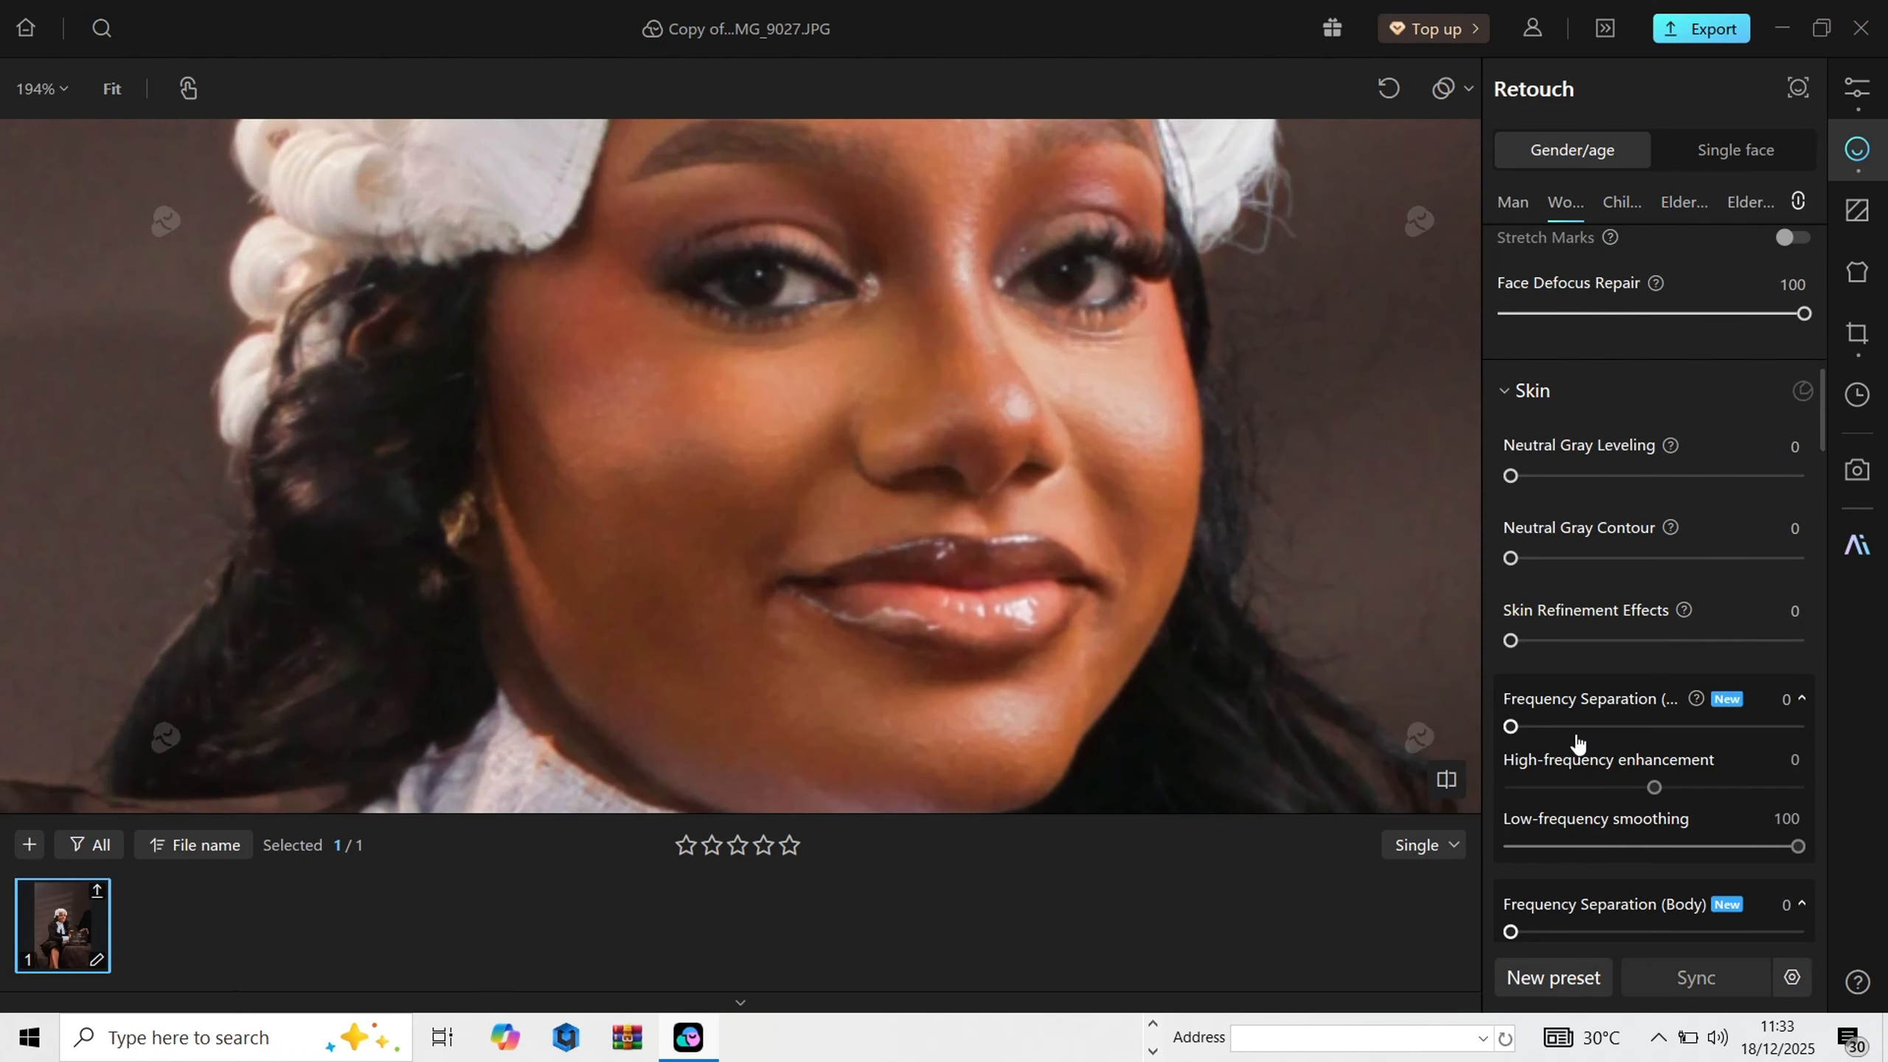
pyautogui.moveTo(1577, 737); pyautogui.dragTo(1640, 745)
pyautogui.moveTo(1798, 745); pyautogui.dragTo(1804, 744)
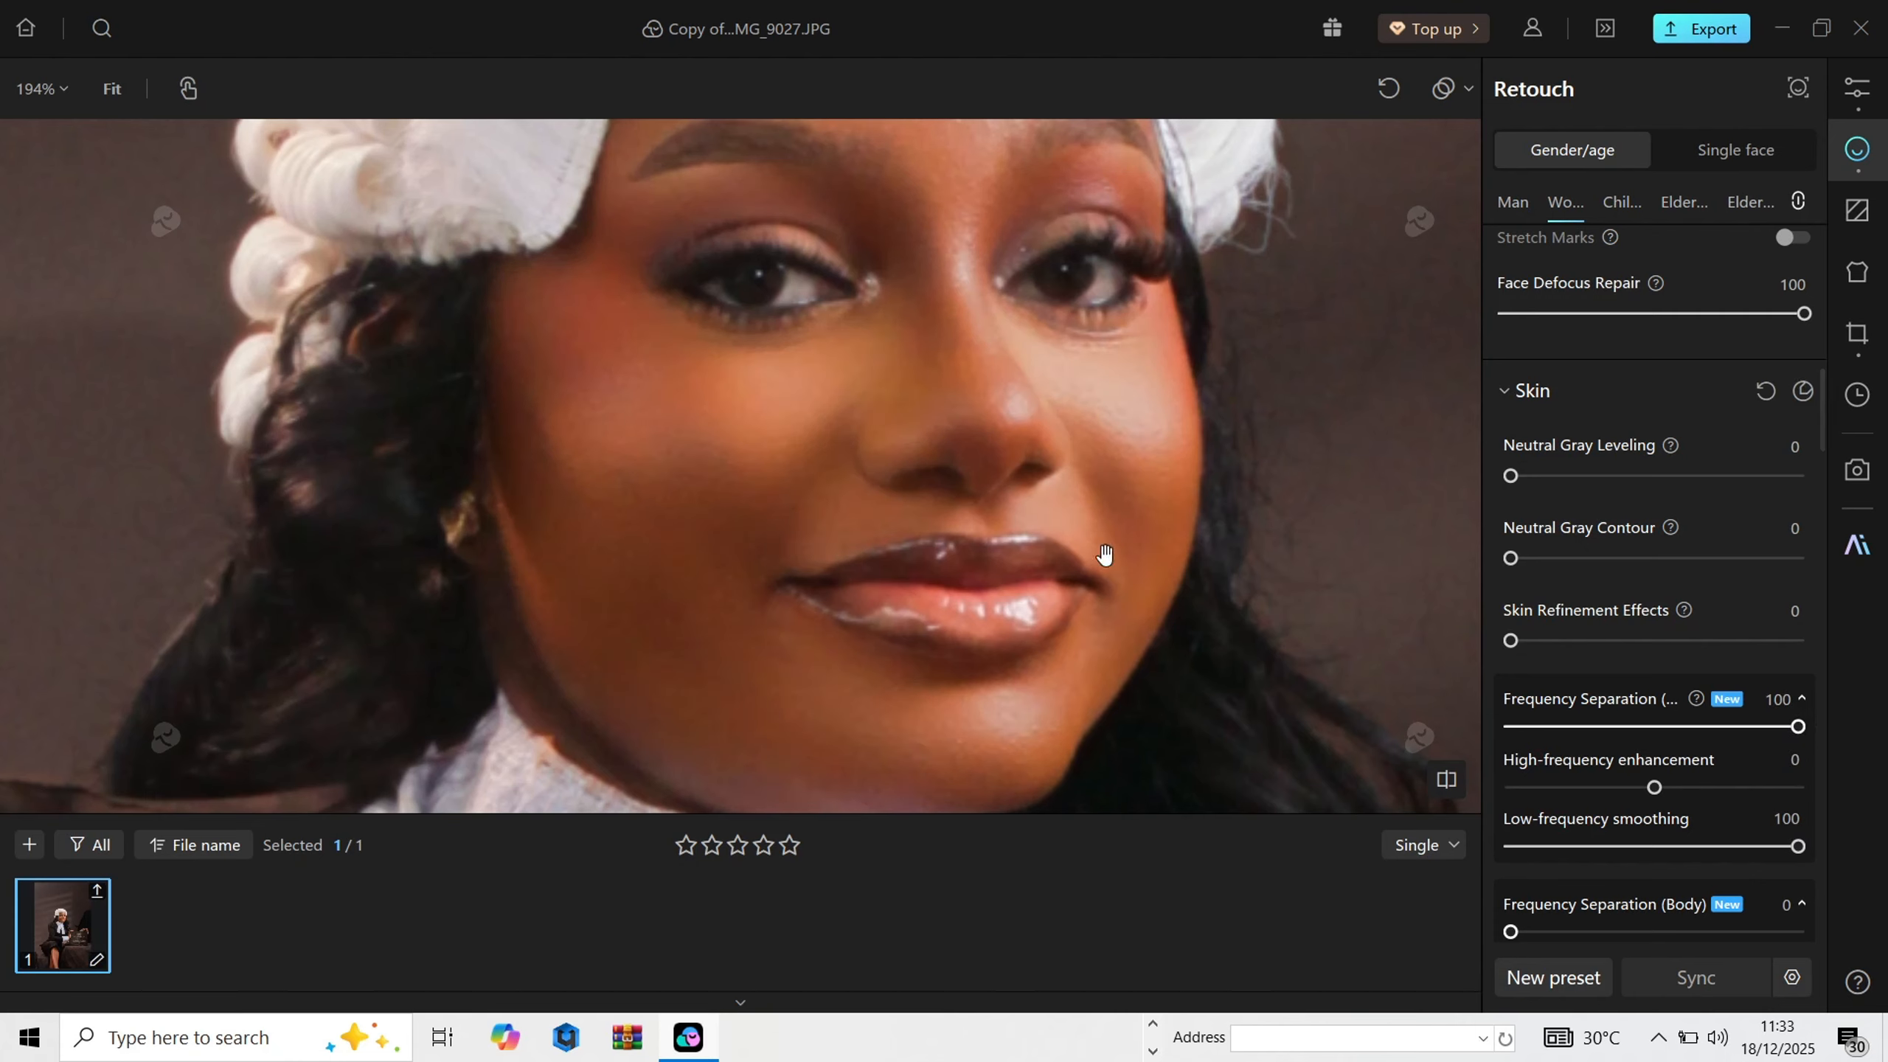
pyautogui.scroll(-3, 927, 560)
pyautogui.scroll(6, 927, 422)
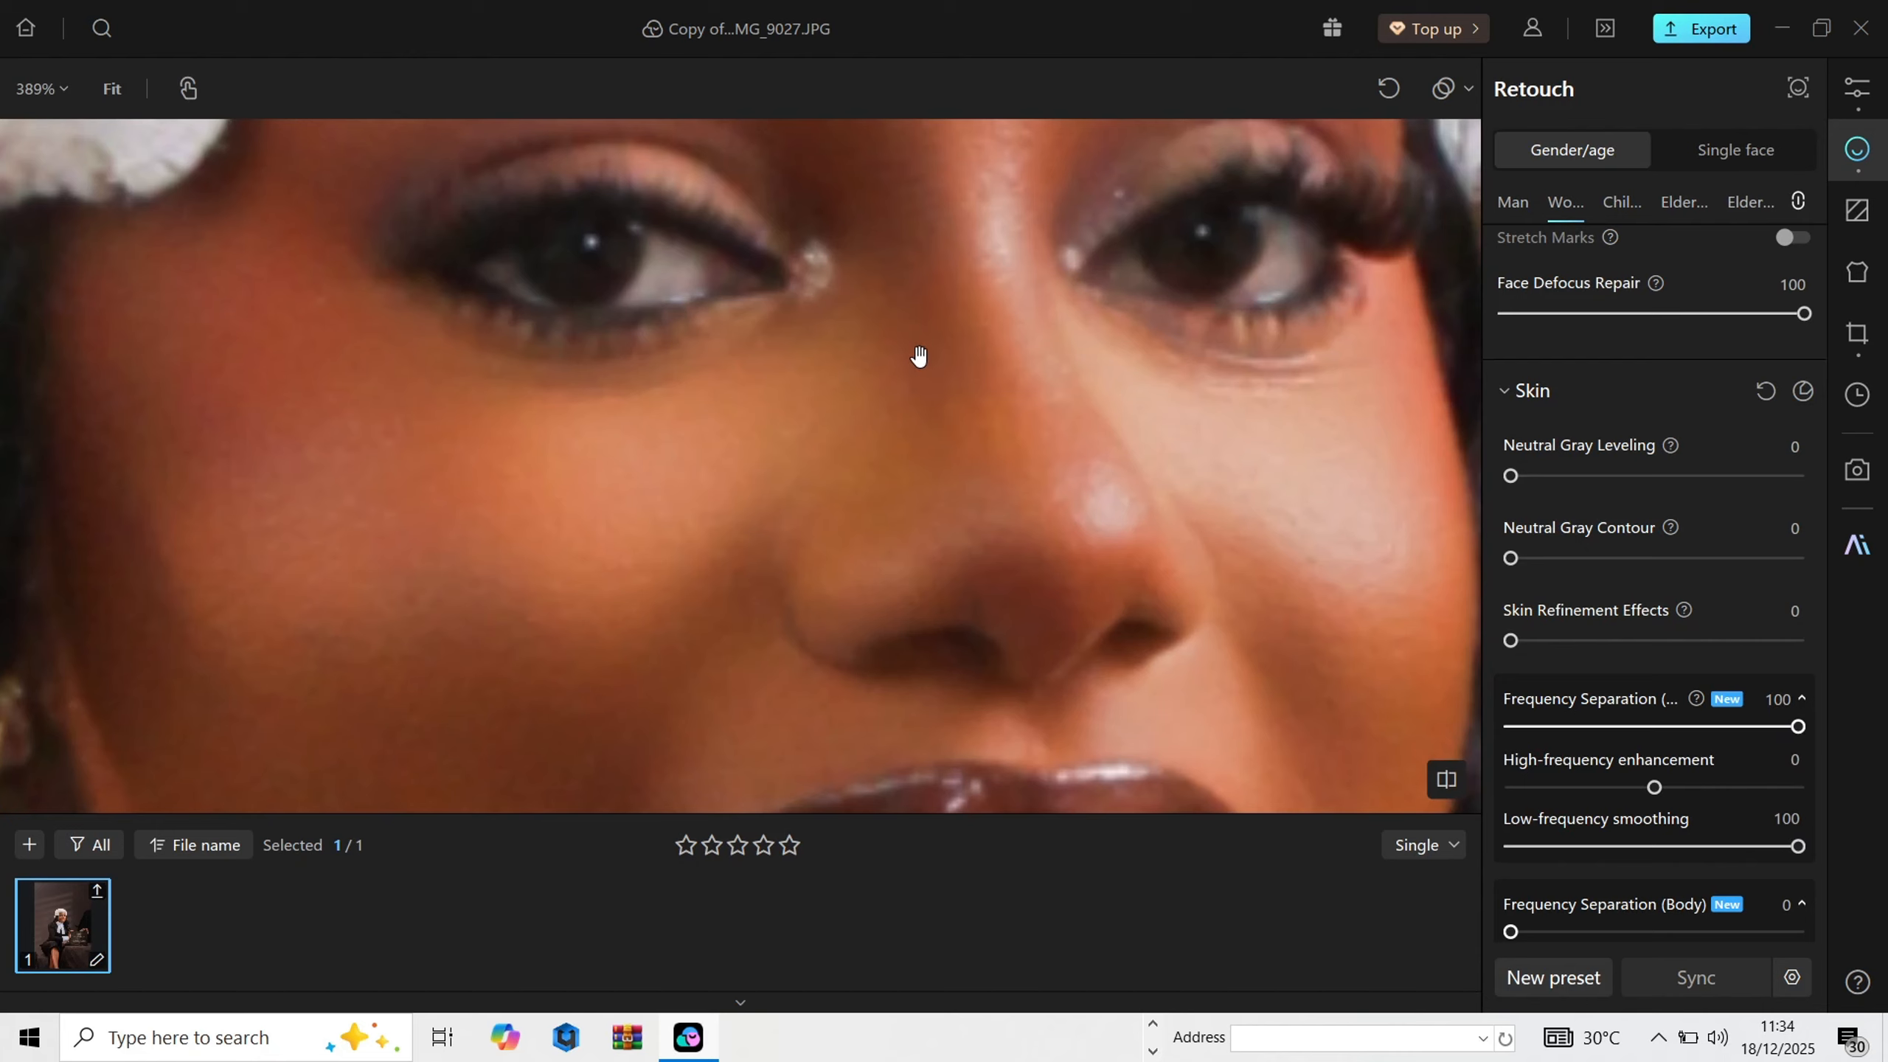
pyautogui.click(920, 357)
pyautogui.scroll(-5, 920, 364)
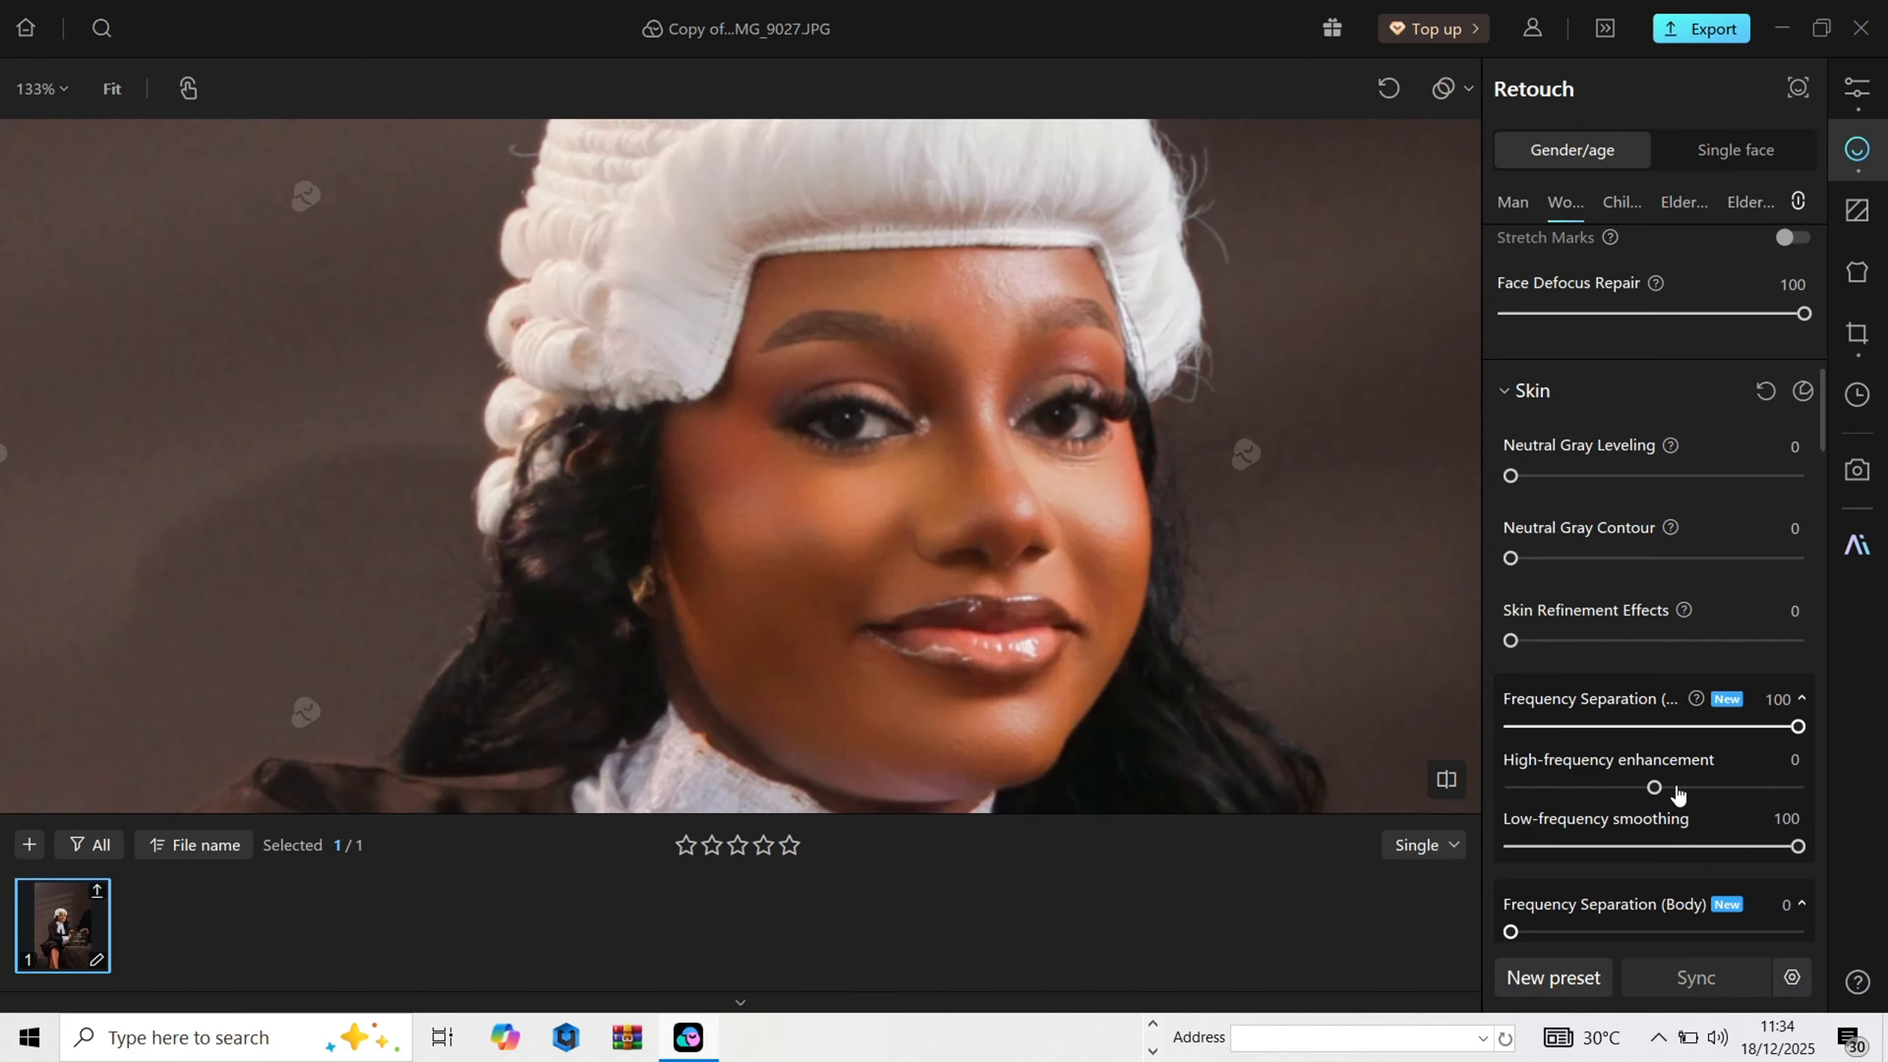
# Step: Set the face frequency separation's high-frequency enhancement to 18 and Skin Texture (Face) to 100, and check the skin detail
pyautogui.moveTo(1679, 788); pyautogui.dragTo(1682, 789)
pyautogui.scroll(-4, 1673, 892)
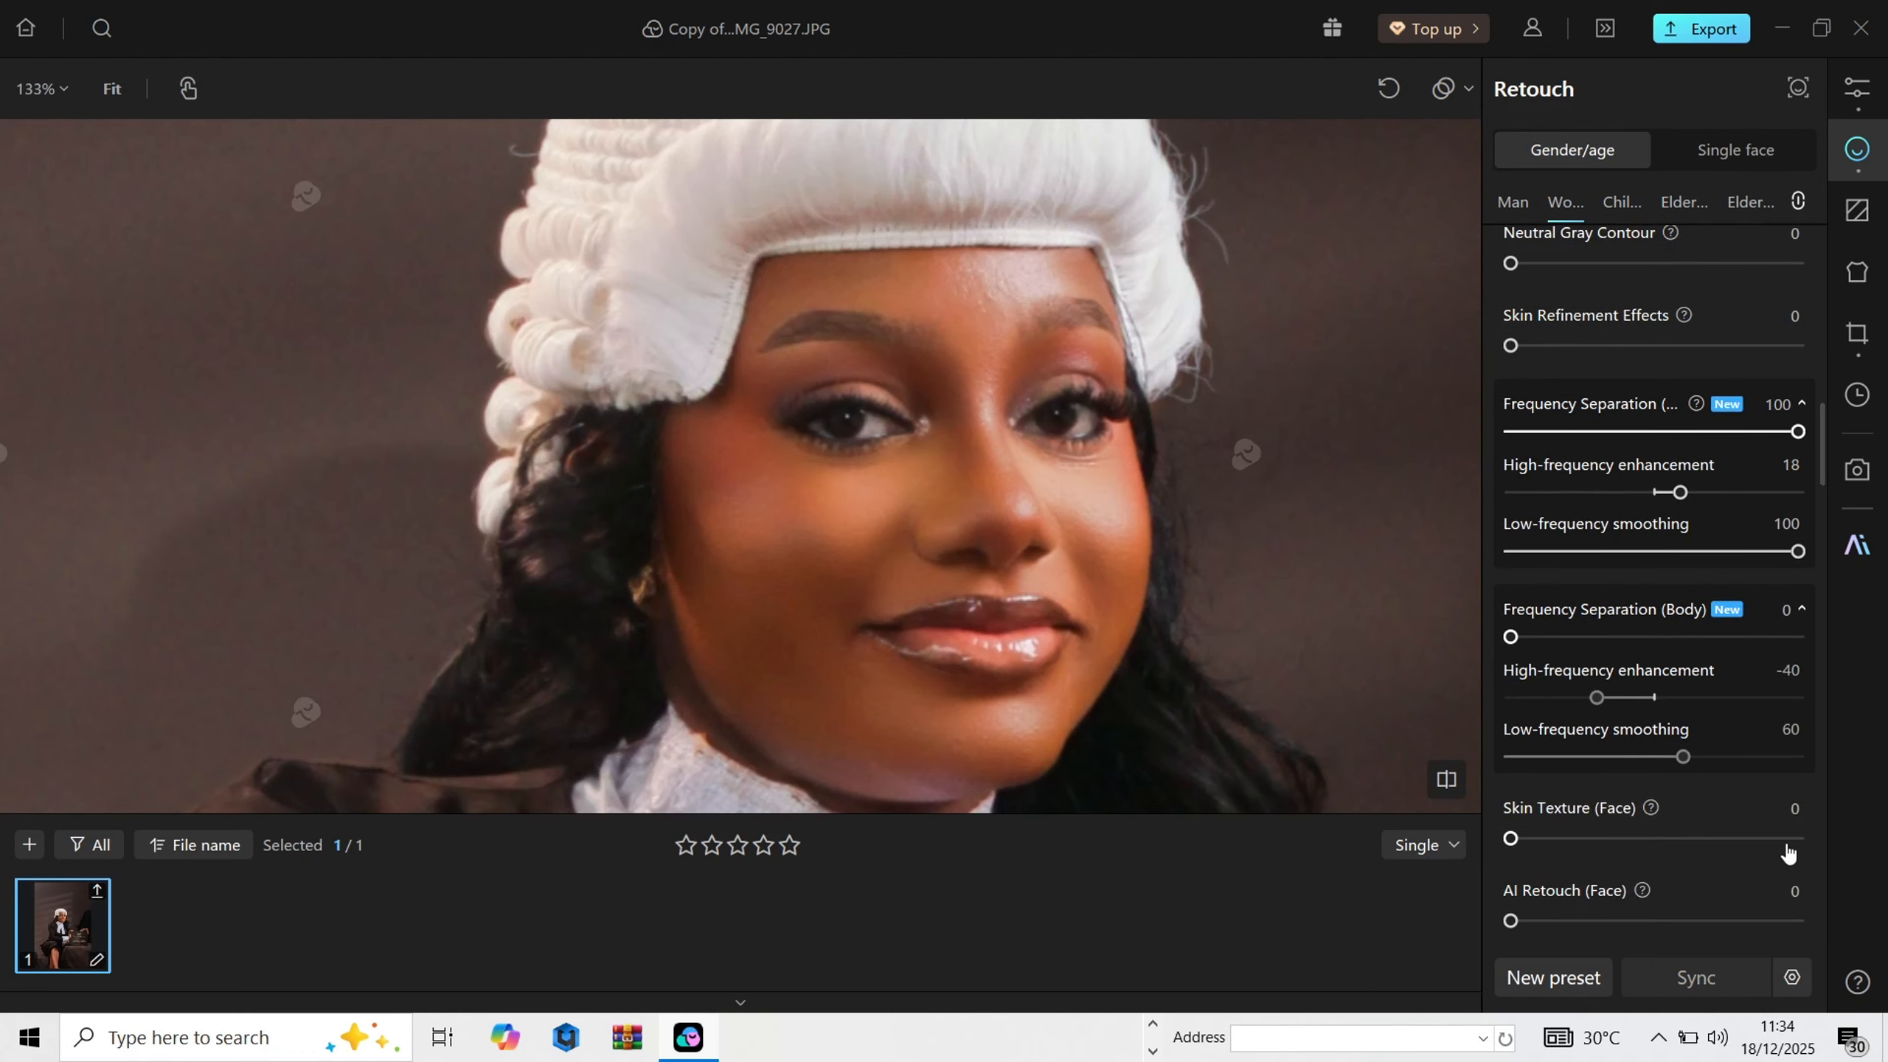
pyautogui.moveTo(1788, 854); pyautogui.dragTo(1826, 849)
pyautogui.scroll(3, 946, 534)
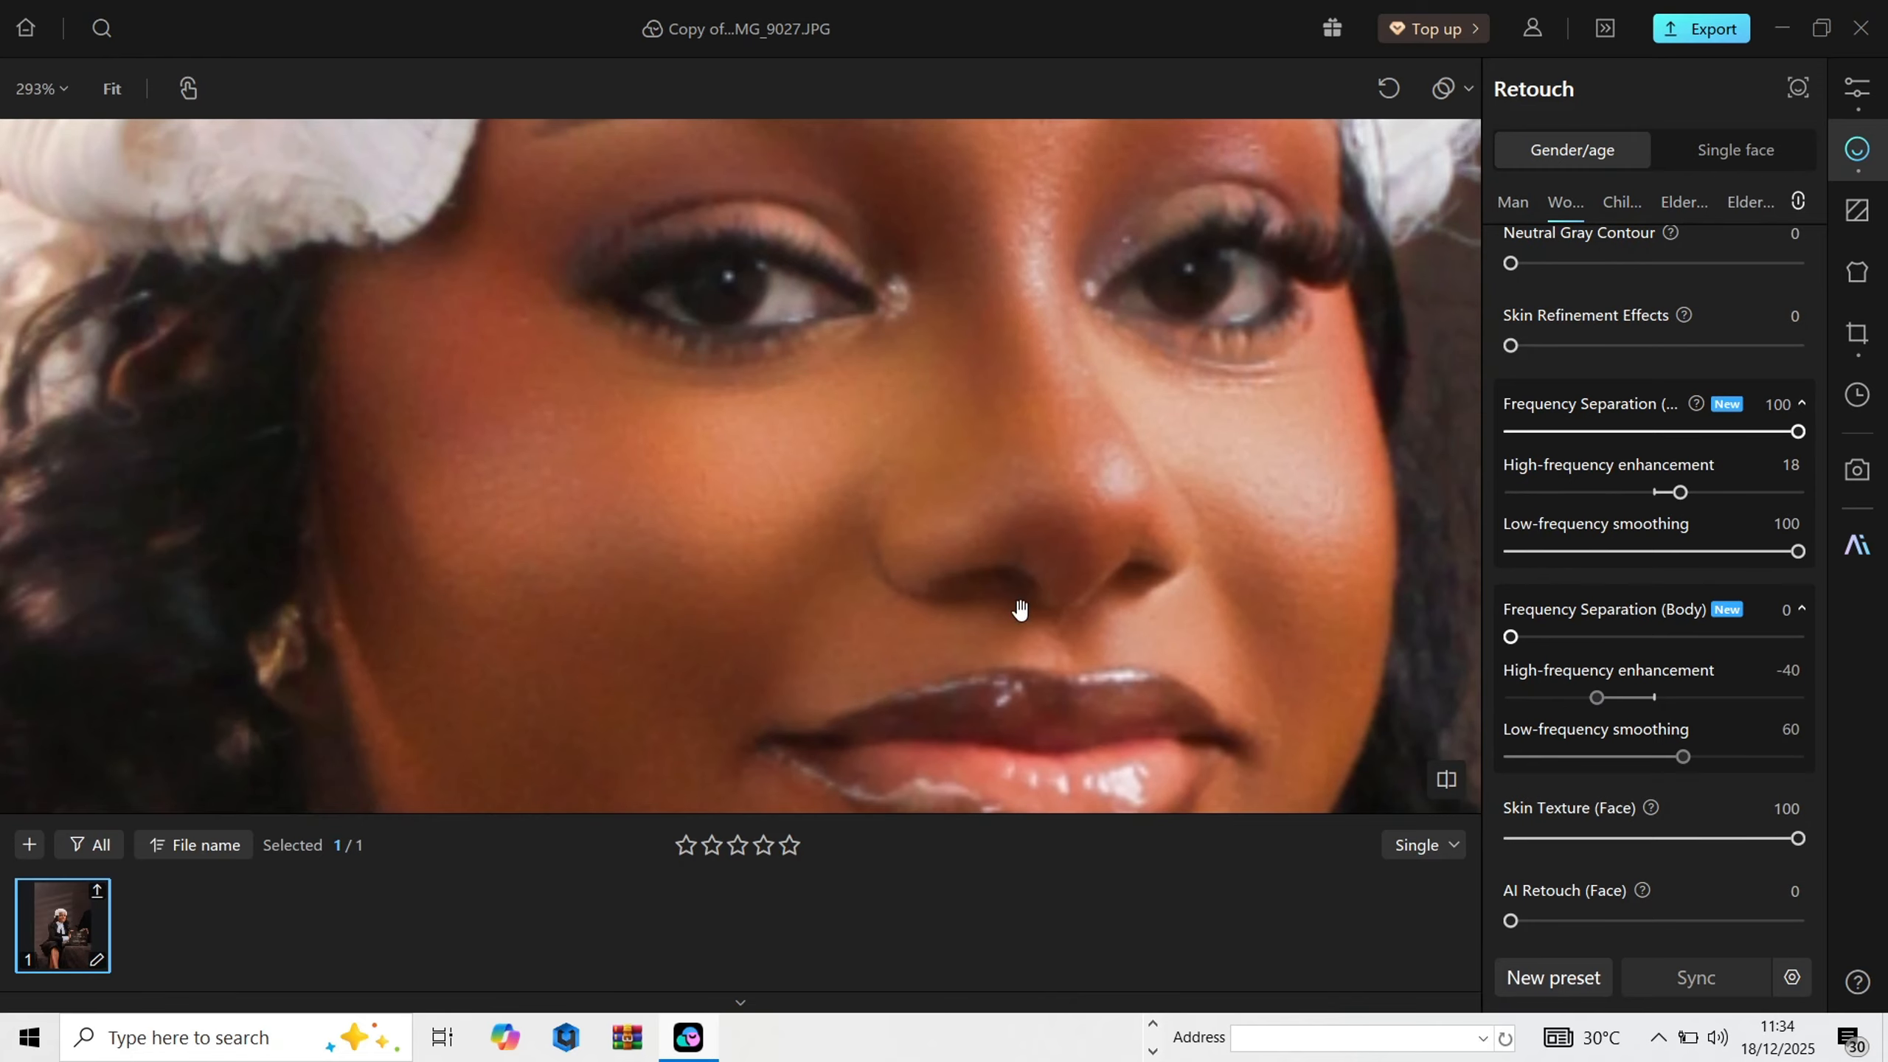
# Step: Set the skin's Neutral Gray Leveling and Neutral Gray Contour to 100 and Skin Refinement Effects to 15
pyautogui.scroll(-3, 1020, 609)
pyautogui.scroll(2, 1695, 781)
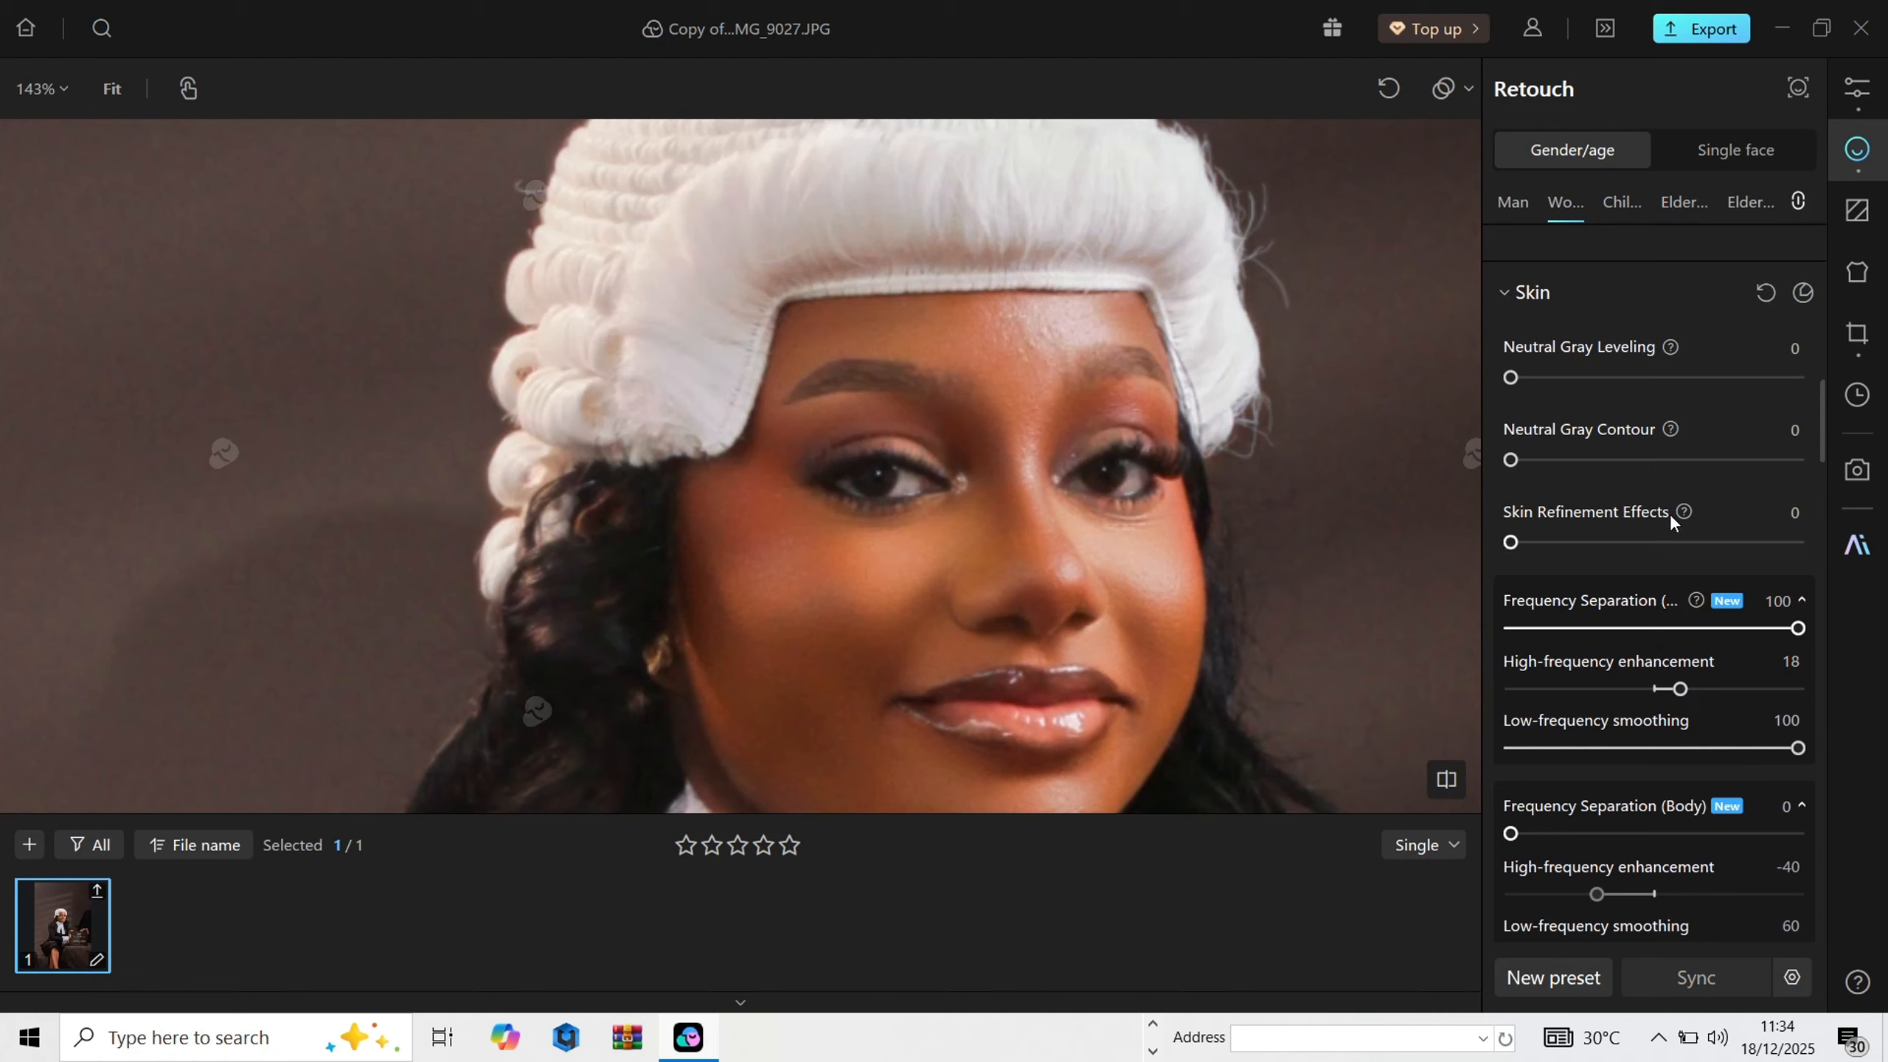
pyautogui.moveTo(1603, 387); pyautogui.dragTo(1814, 381)
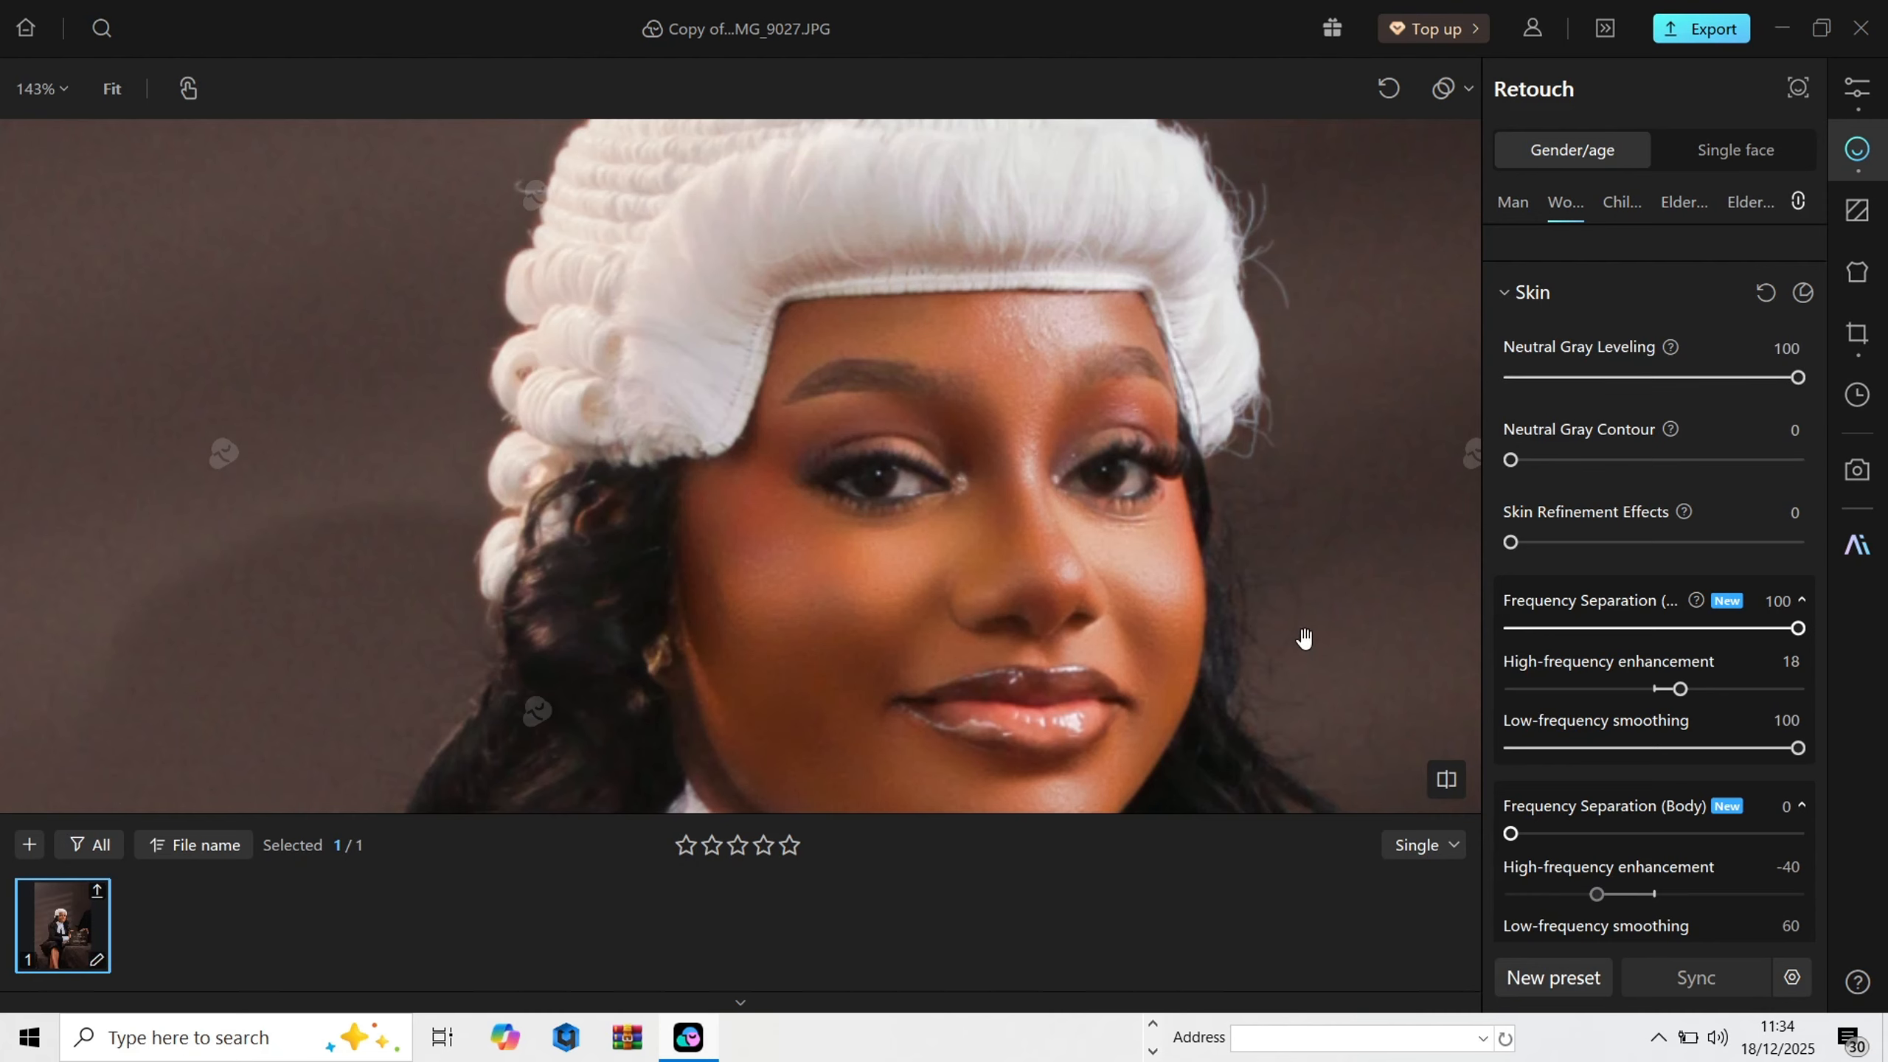
pyautogui.scroll(-2, 923, 313)
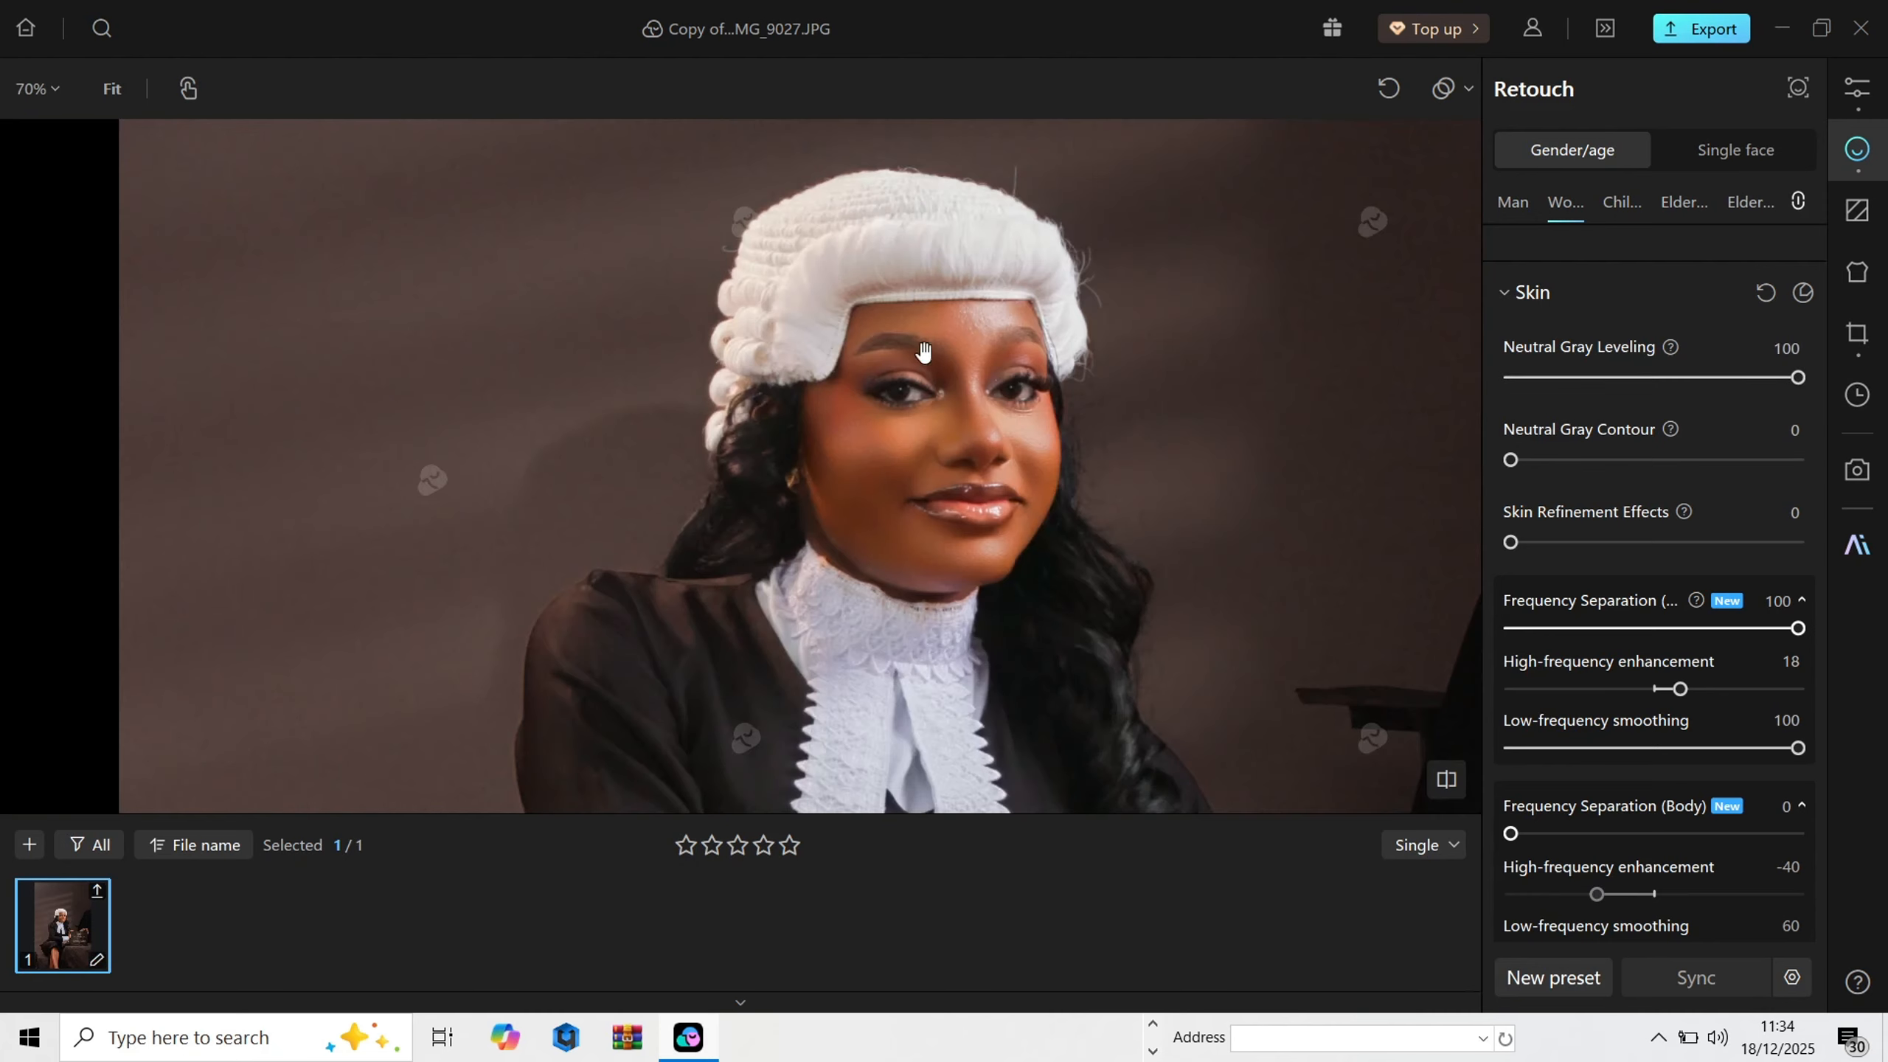
pyautogui.moveTo(1568, 467); pyautogui.dragTo(1818, 472)
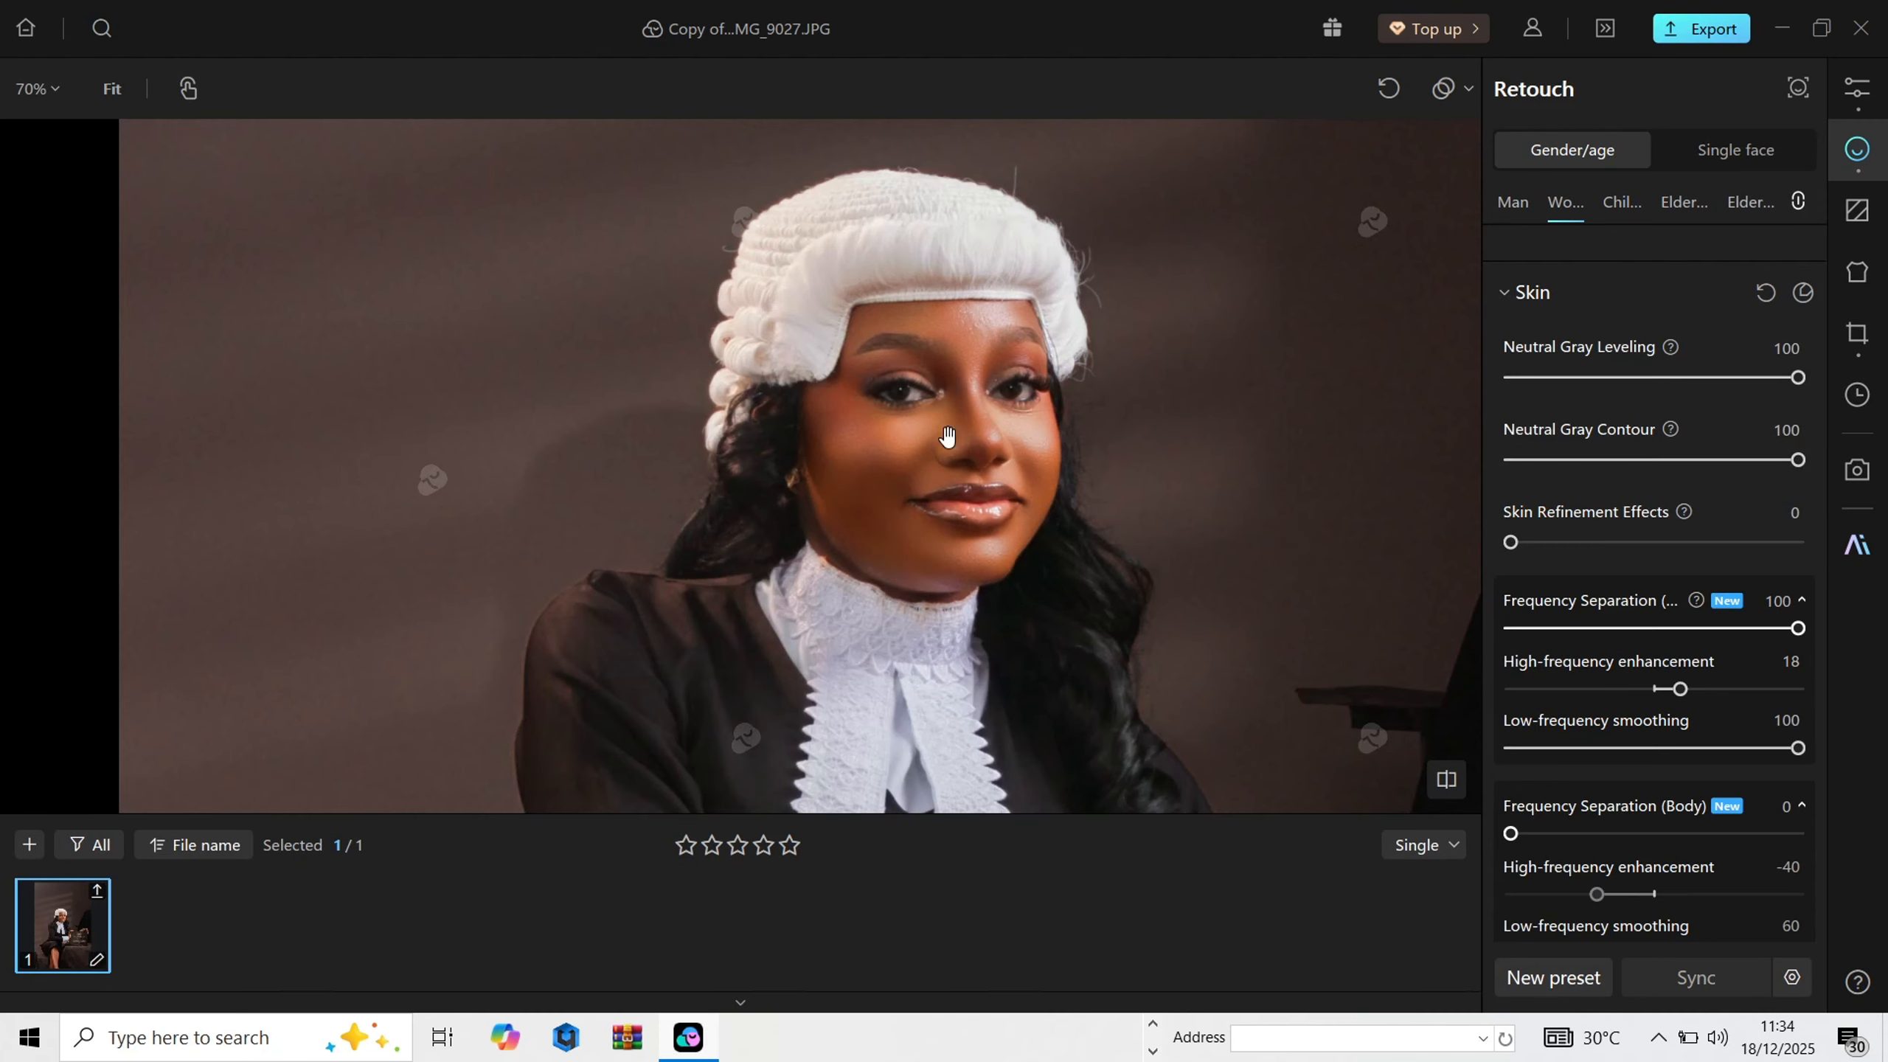
pyautogui.scroll(1, 958, 479)
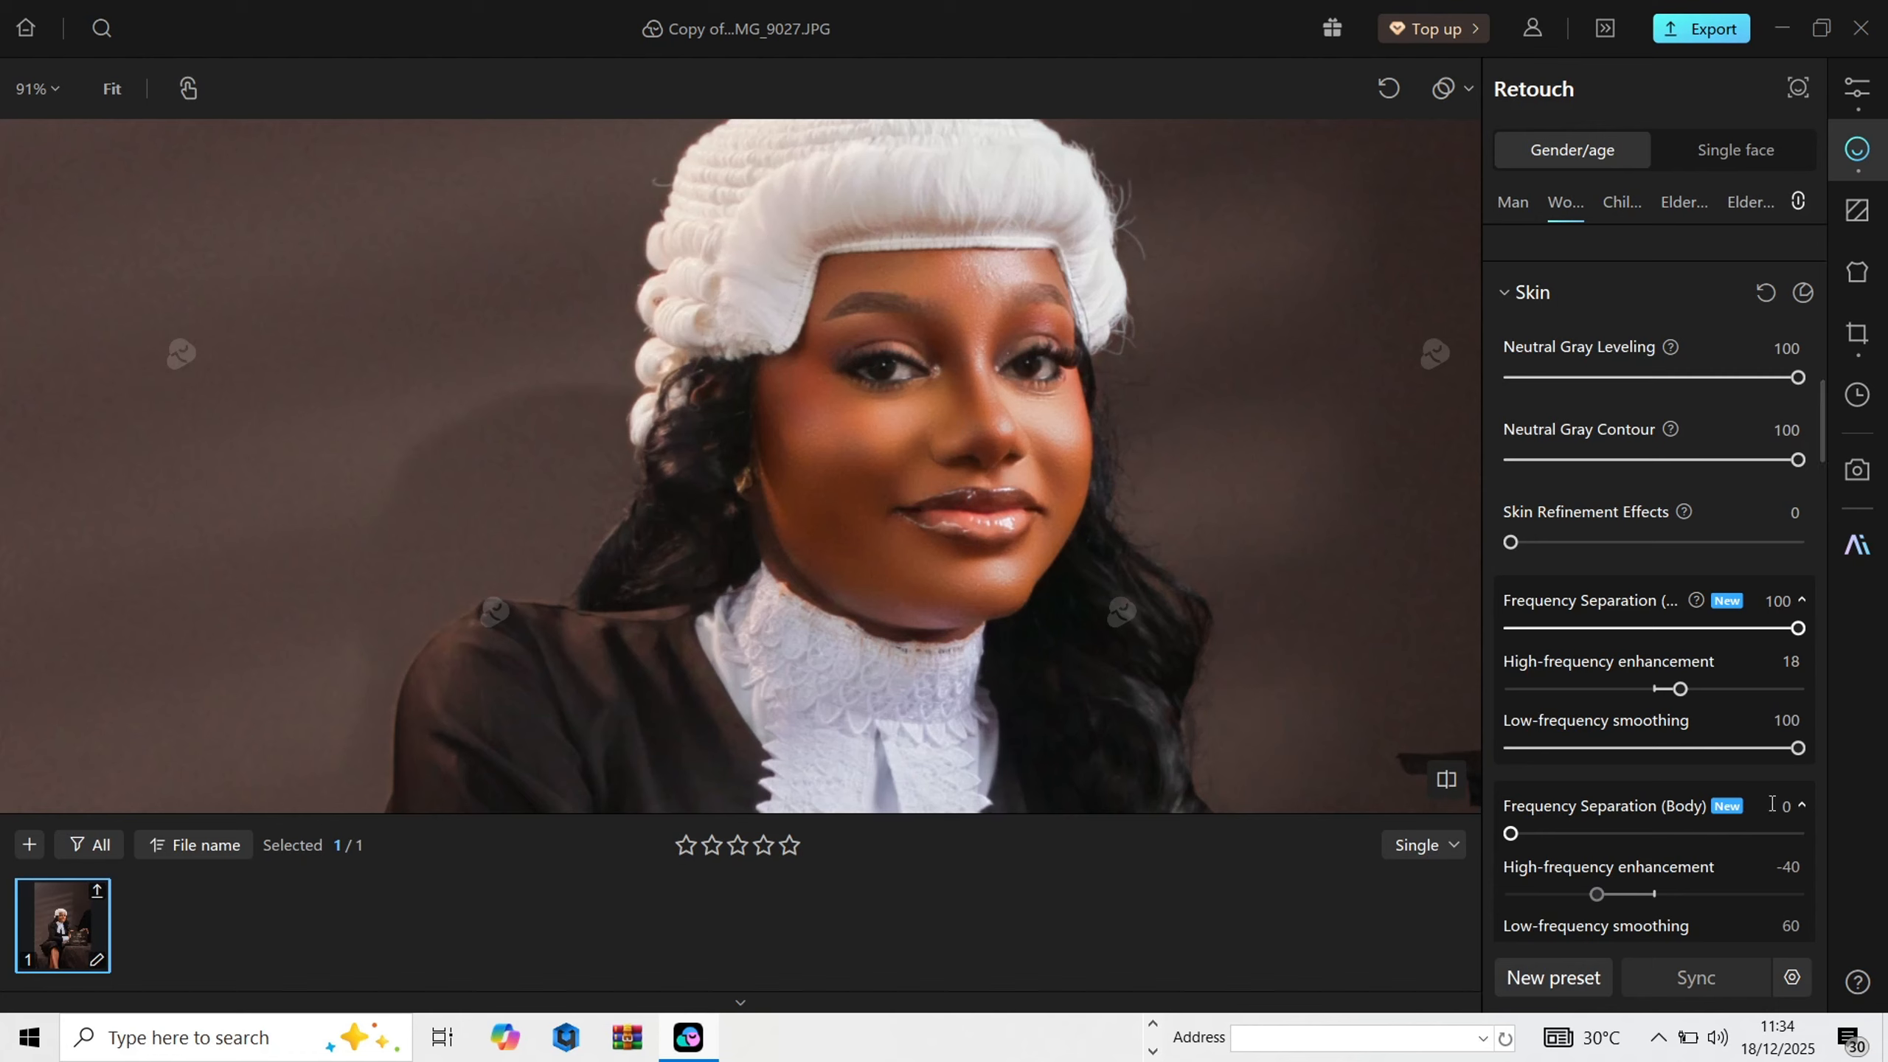
pyautogui.moveTo(1511, 542); pyautogui.dragTo(1553, 543)
# Step: Set the body Frequency Separation to 100 and inspect the leg's skin up close
pyautogui.scroll(-1, 1631, 833)
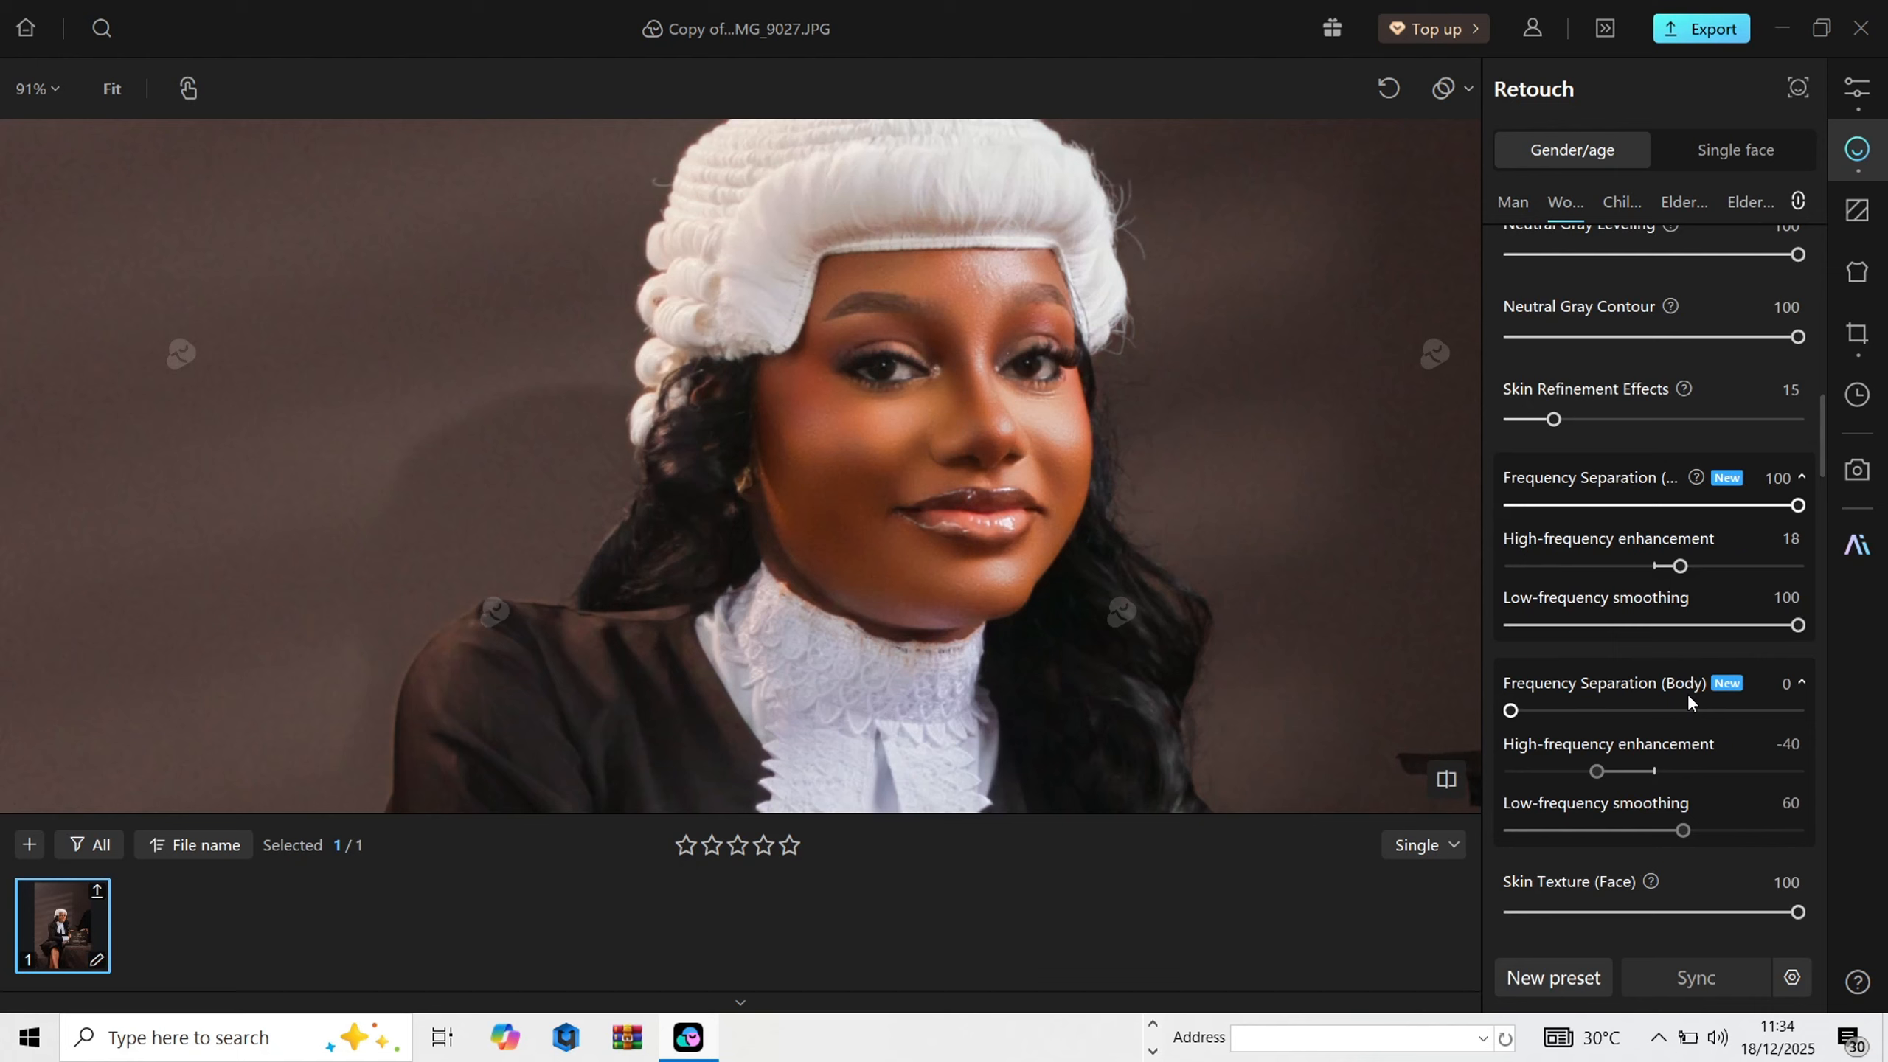
pyautogui.moveTo(1579, 717); pyautogui.dragTo(1867, 725)
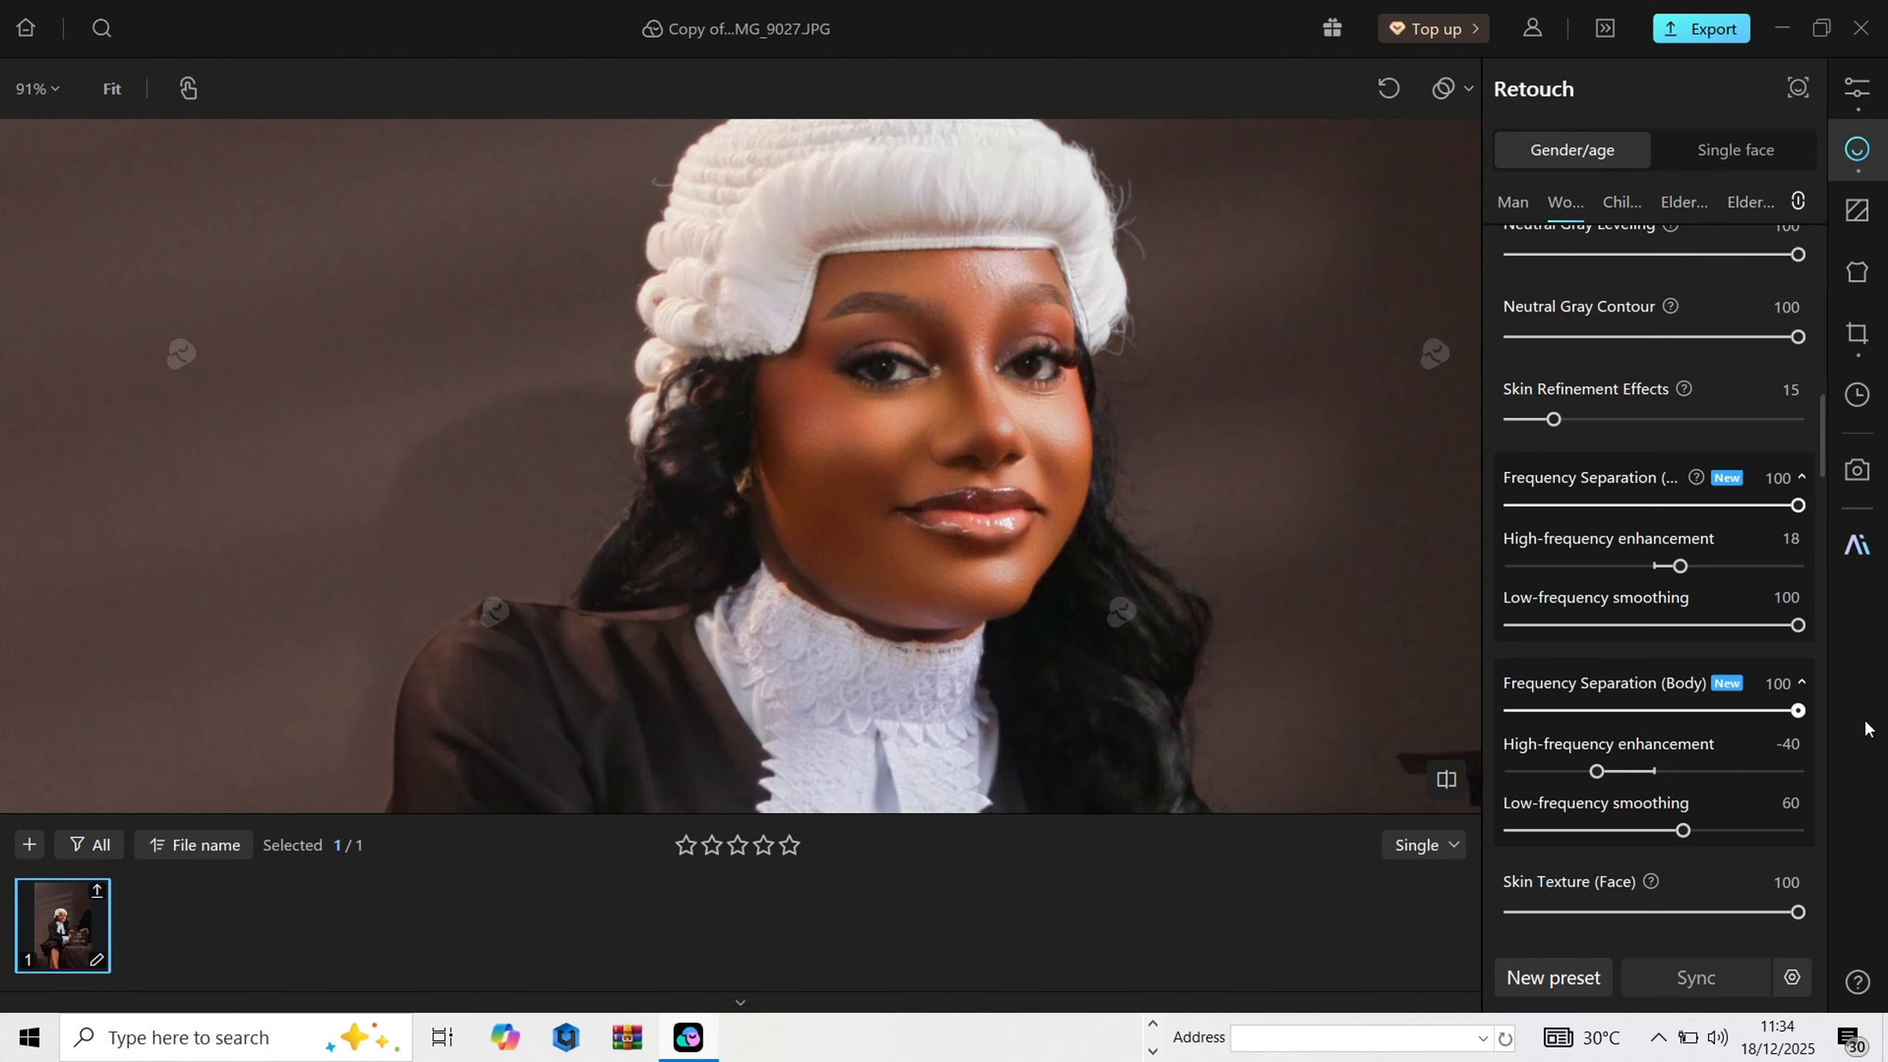
pyautogui.scroll(-3, 810, 381)
pyautogui.moveTo(840, 777); pyautogui.dragTo(807, 417)
pyautogui.moveTo(837, 597); pyautogui.dragTo(834, 443)
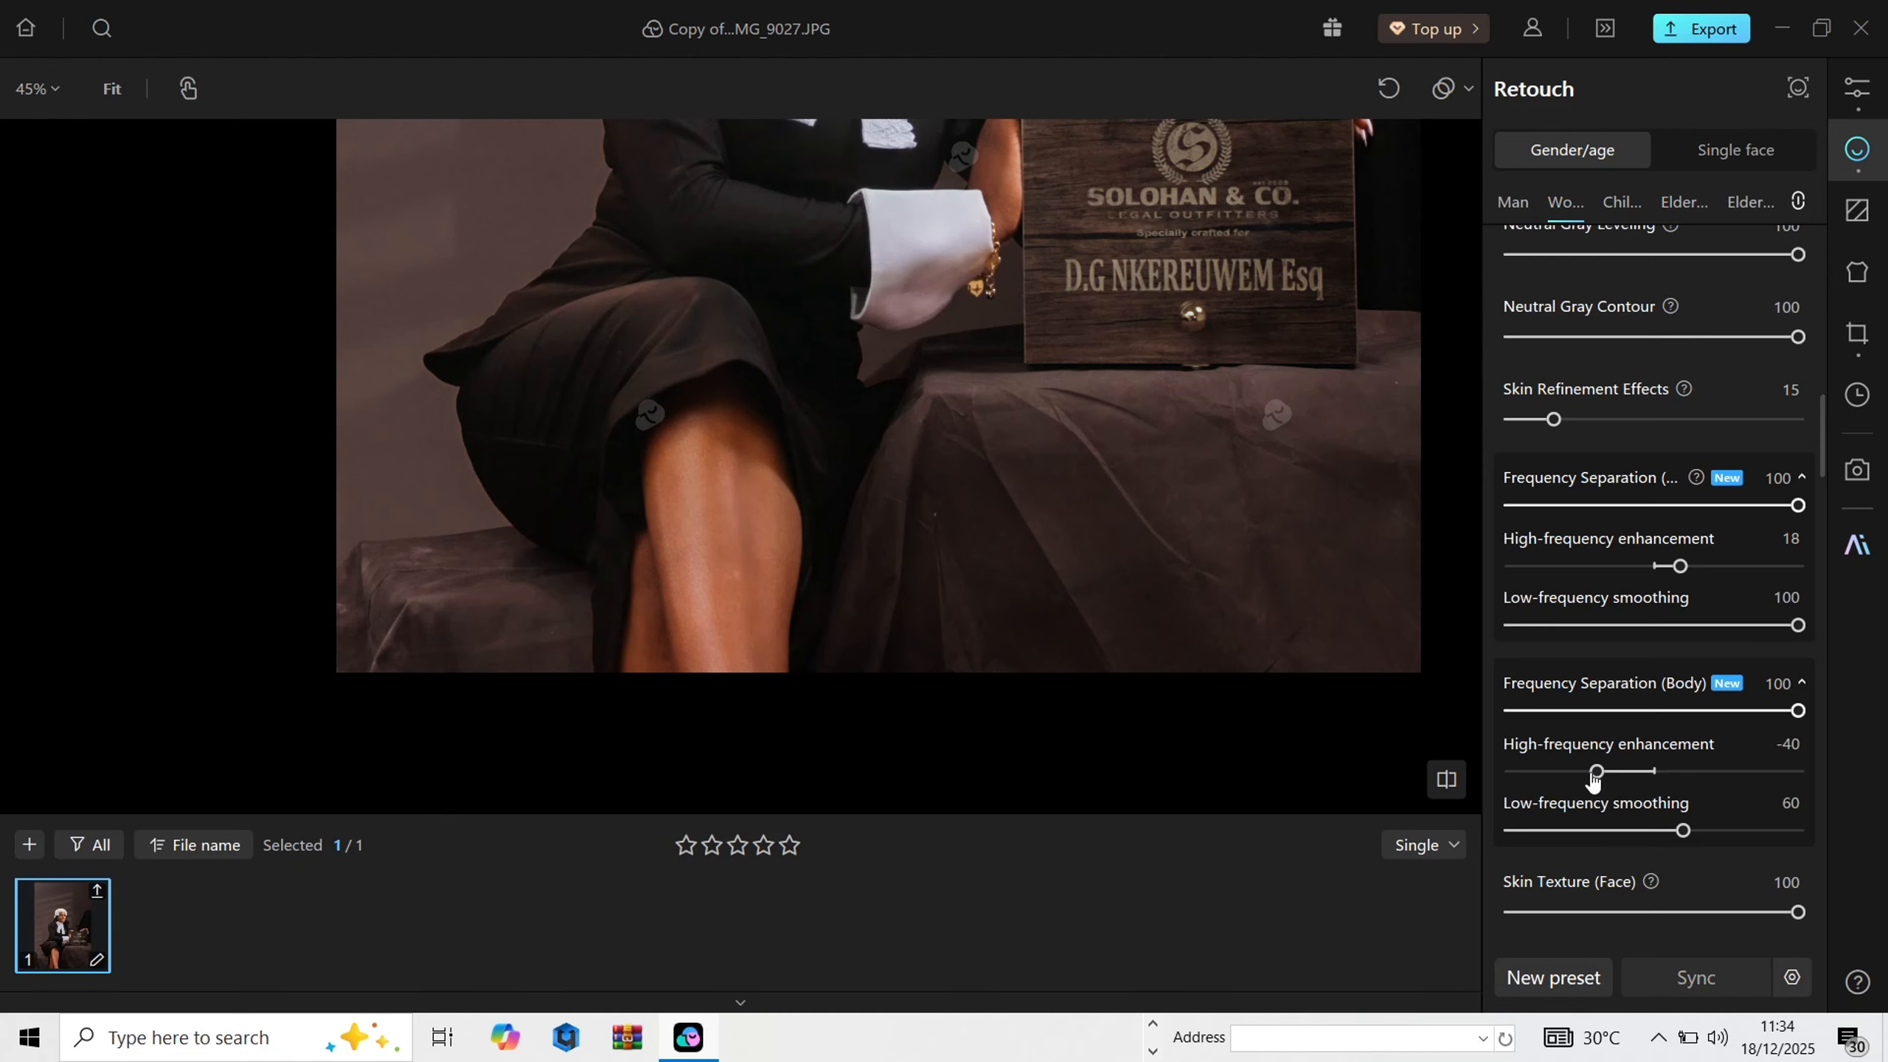
pyautogui.scroll(5, 684, 587)
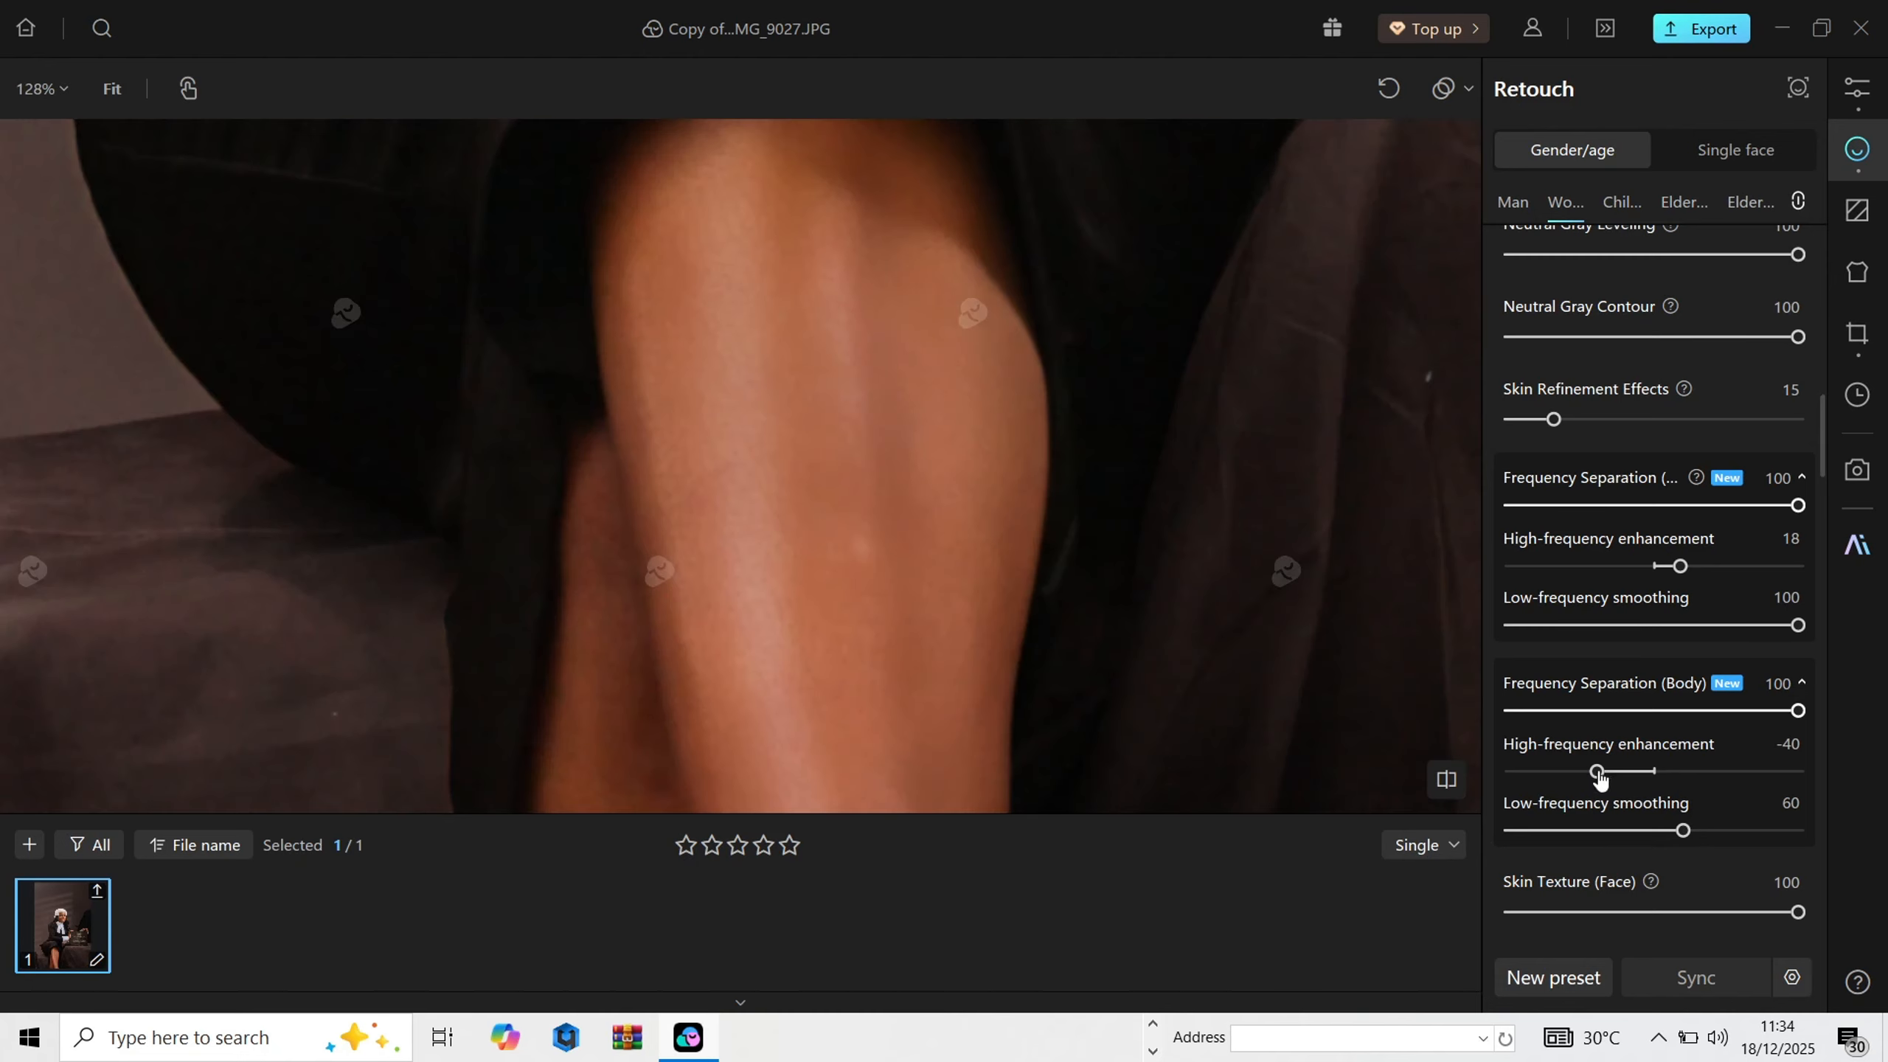
# Step: Set the body frequency separation's low-frequency smoothing to 100 and high-frequency enhancement to -18, checking the leg and whole portrait
pyautogui.moveTo(1598, 772); pyautogui.dragTo(1778, 830)
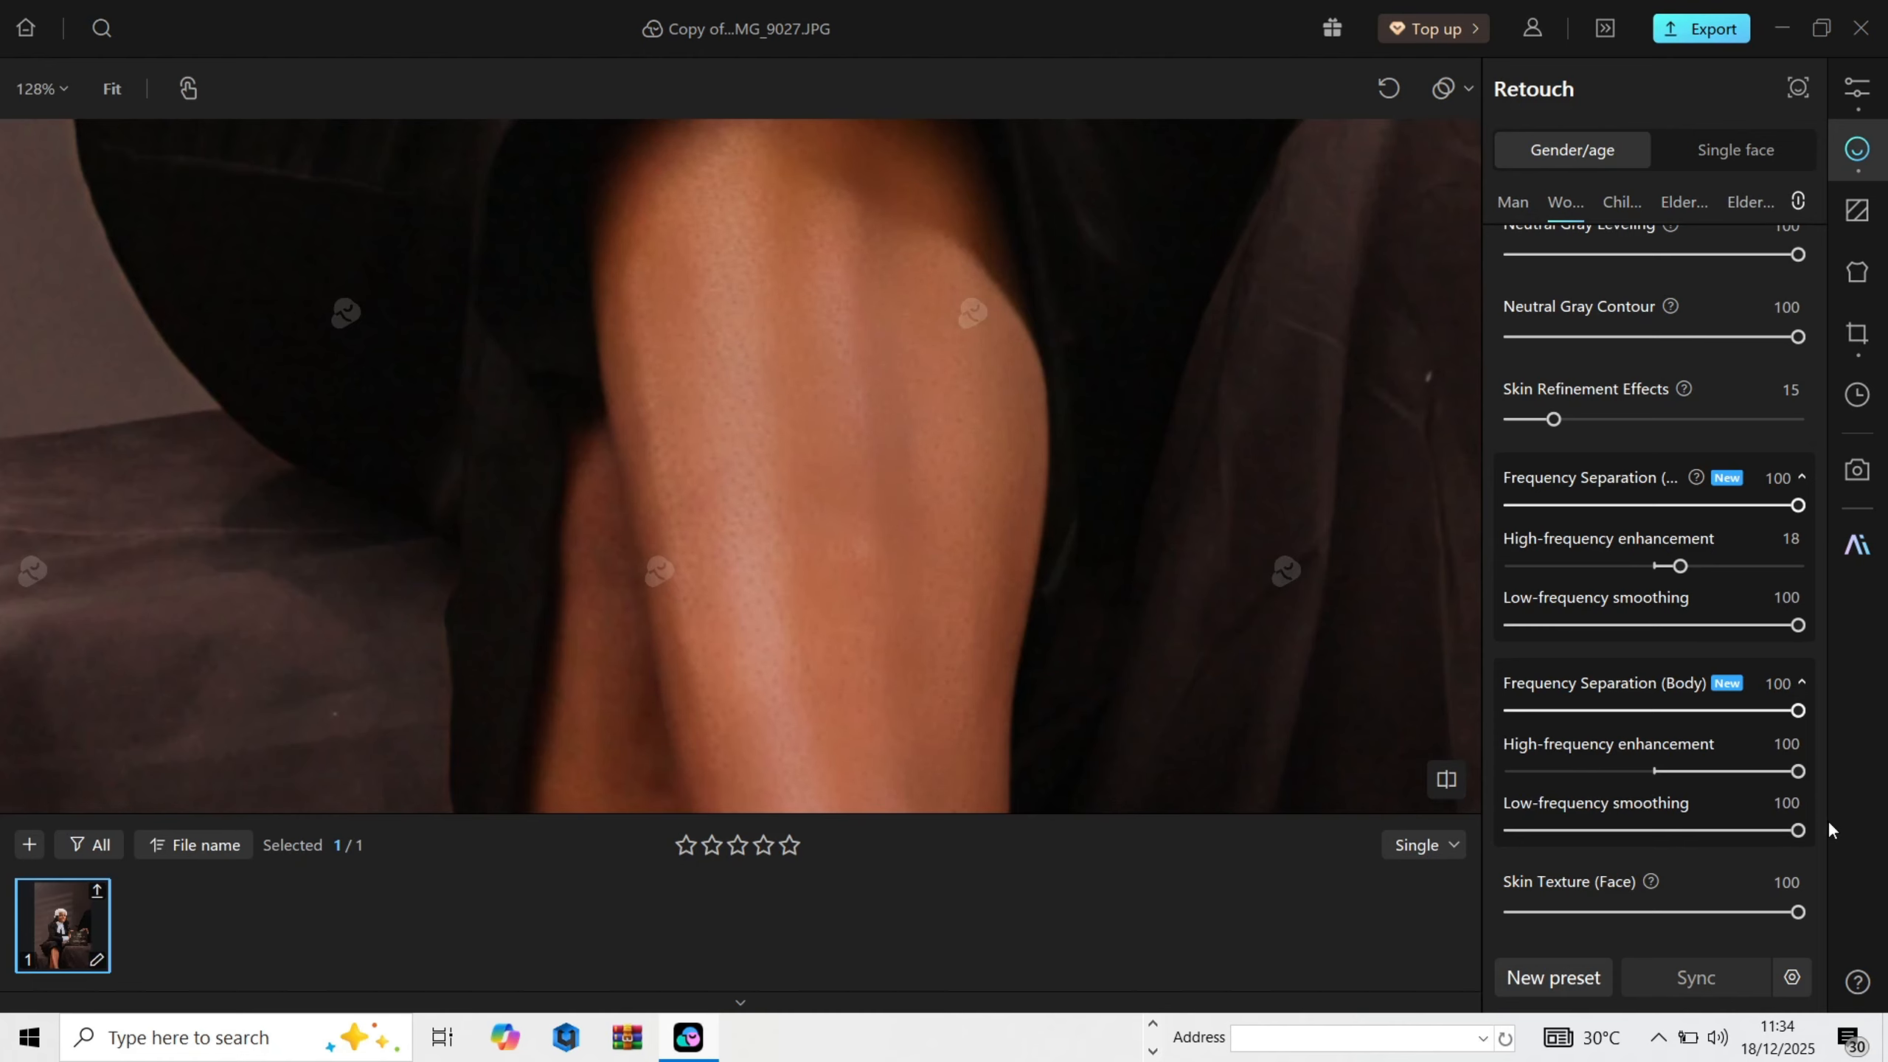
pyautogui.scroll(-3, 859, 590)
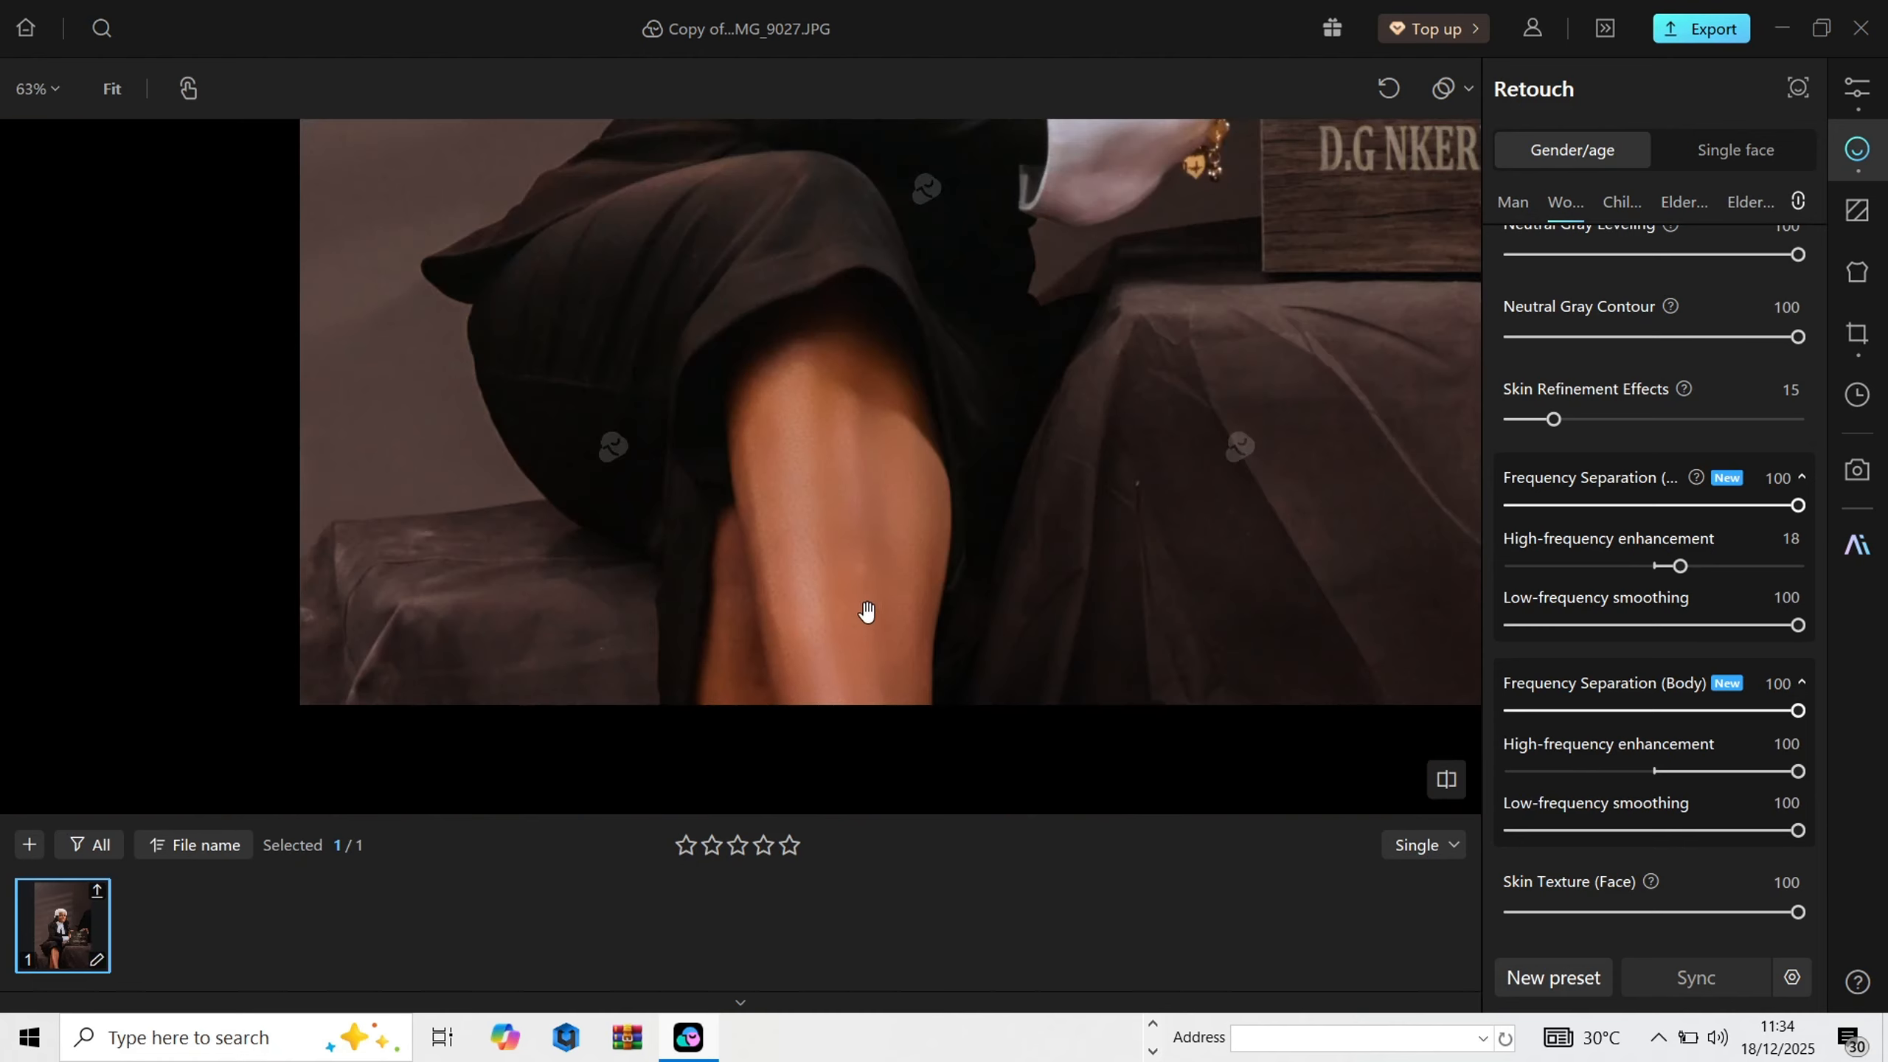
pyautogui.moveTo(1659, 774); pyautogui.dragTo(1630, 774)
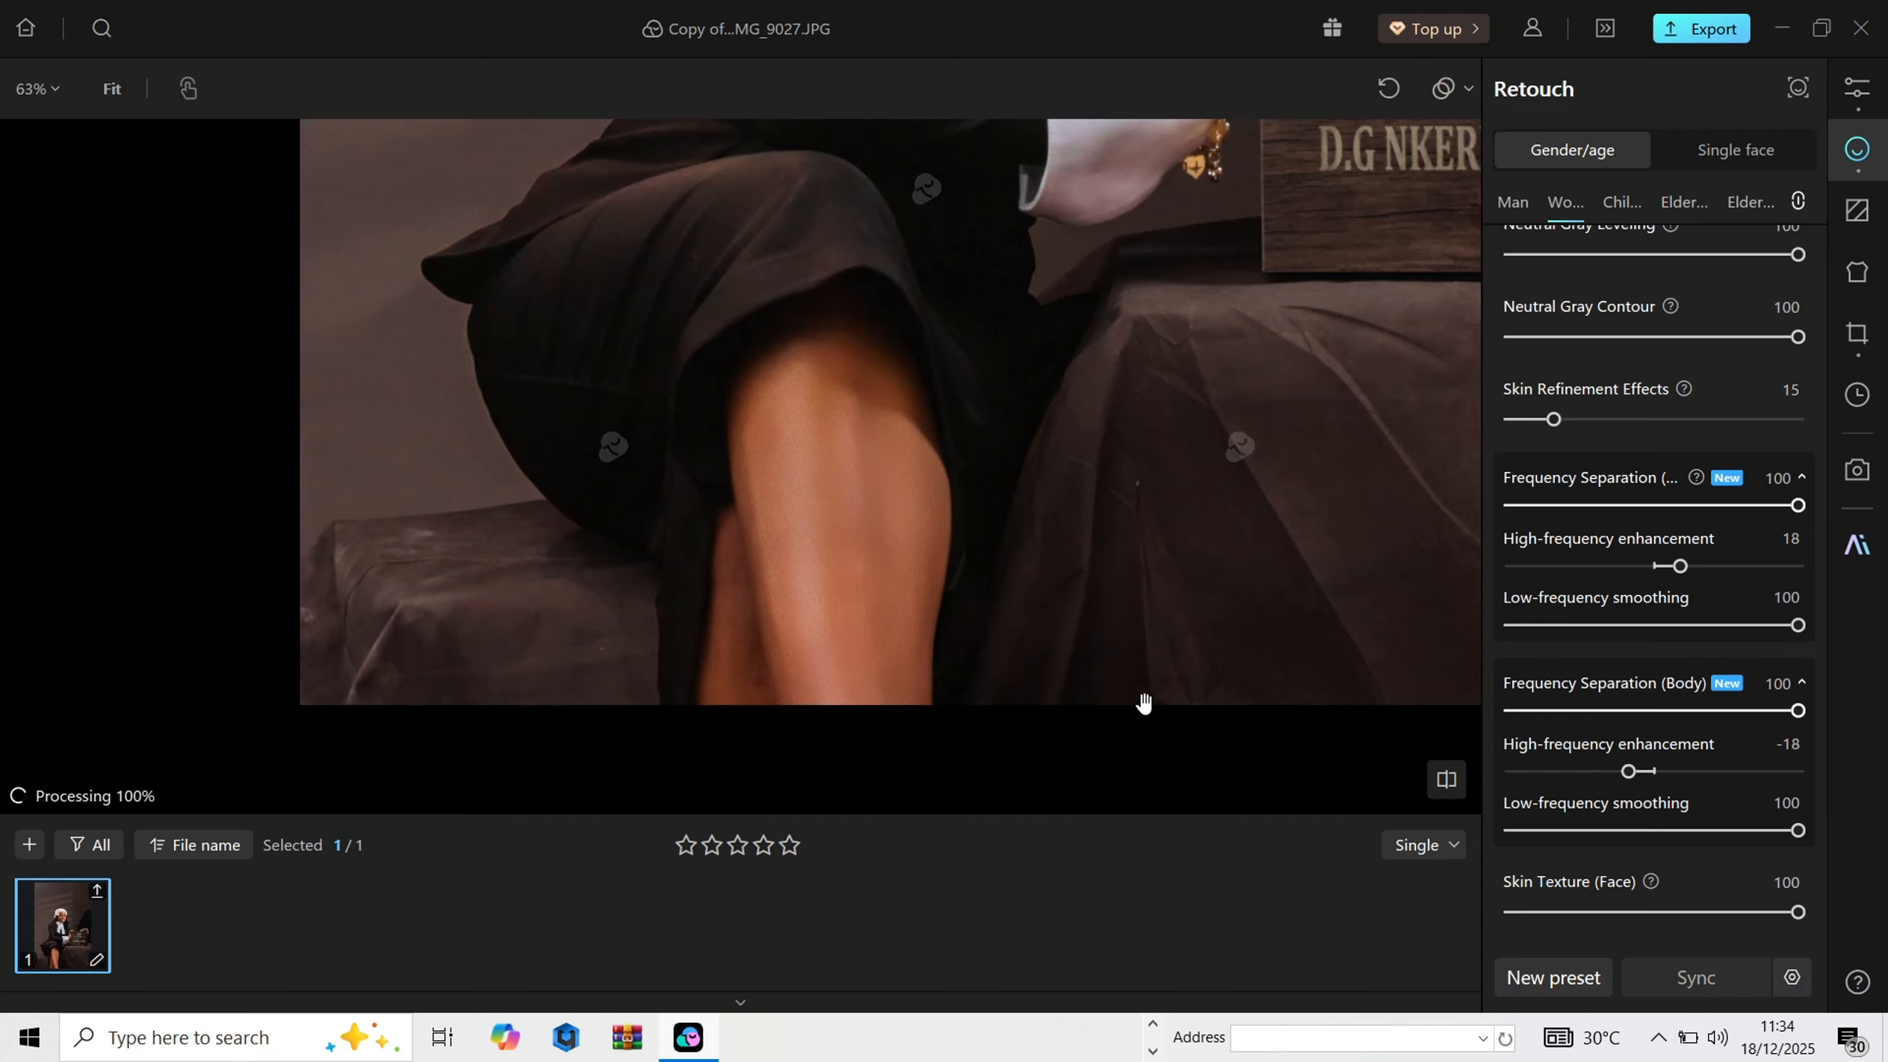
pyautogui.scroll(-3, 952, 523)
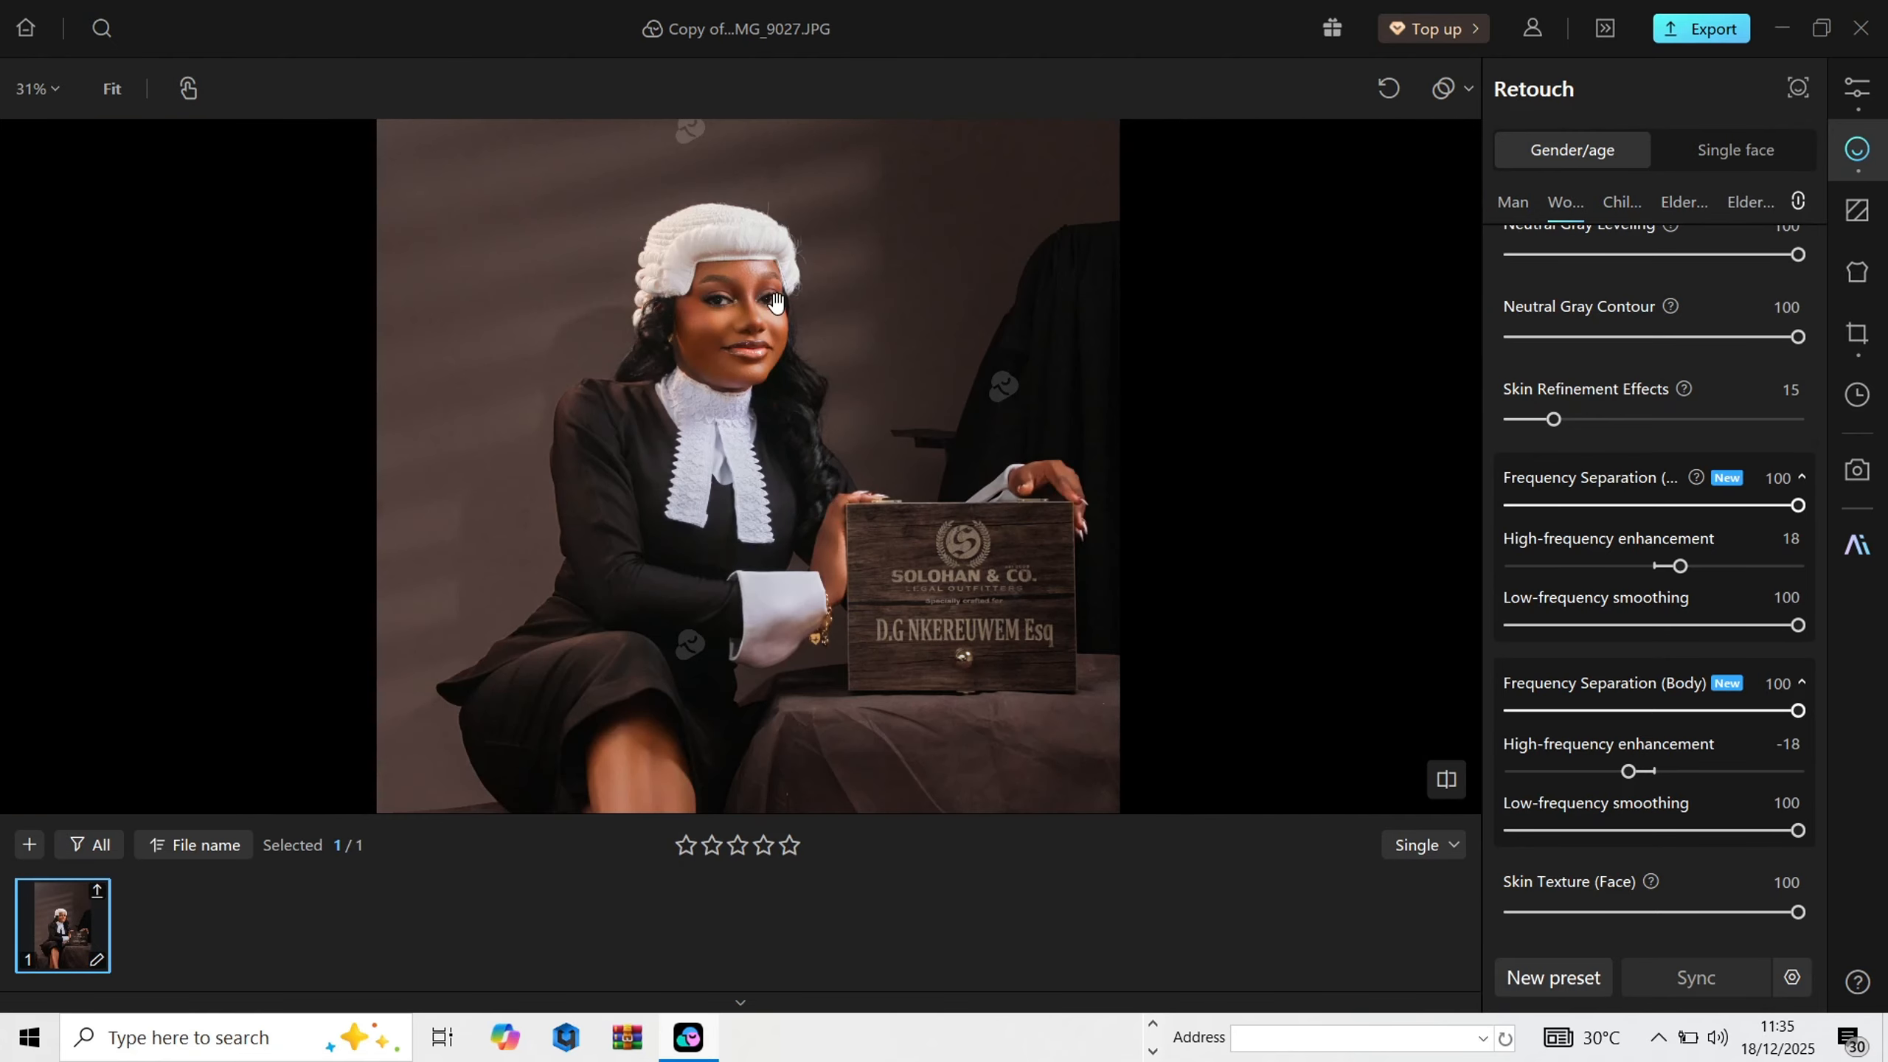
# Step: Set the skin tone Brightness to 19 and Whiten to 8, and check the whole portrait
pyautogui.scroll(-1, 1687, 729)
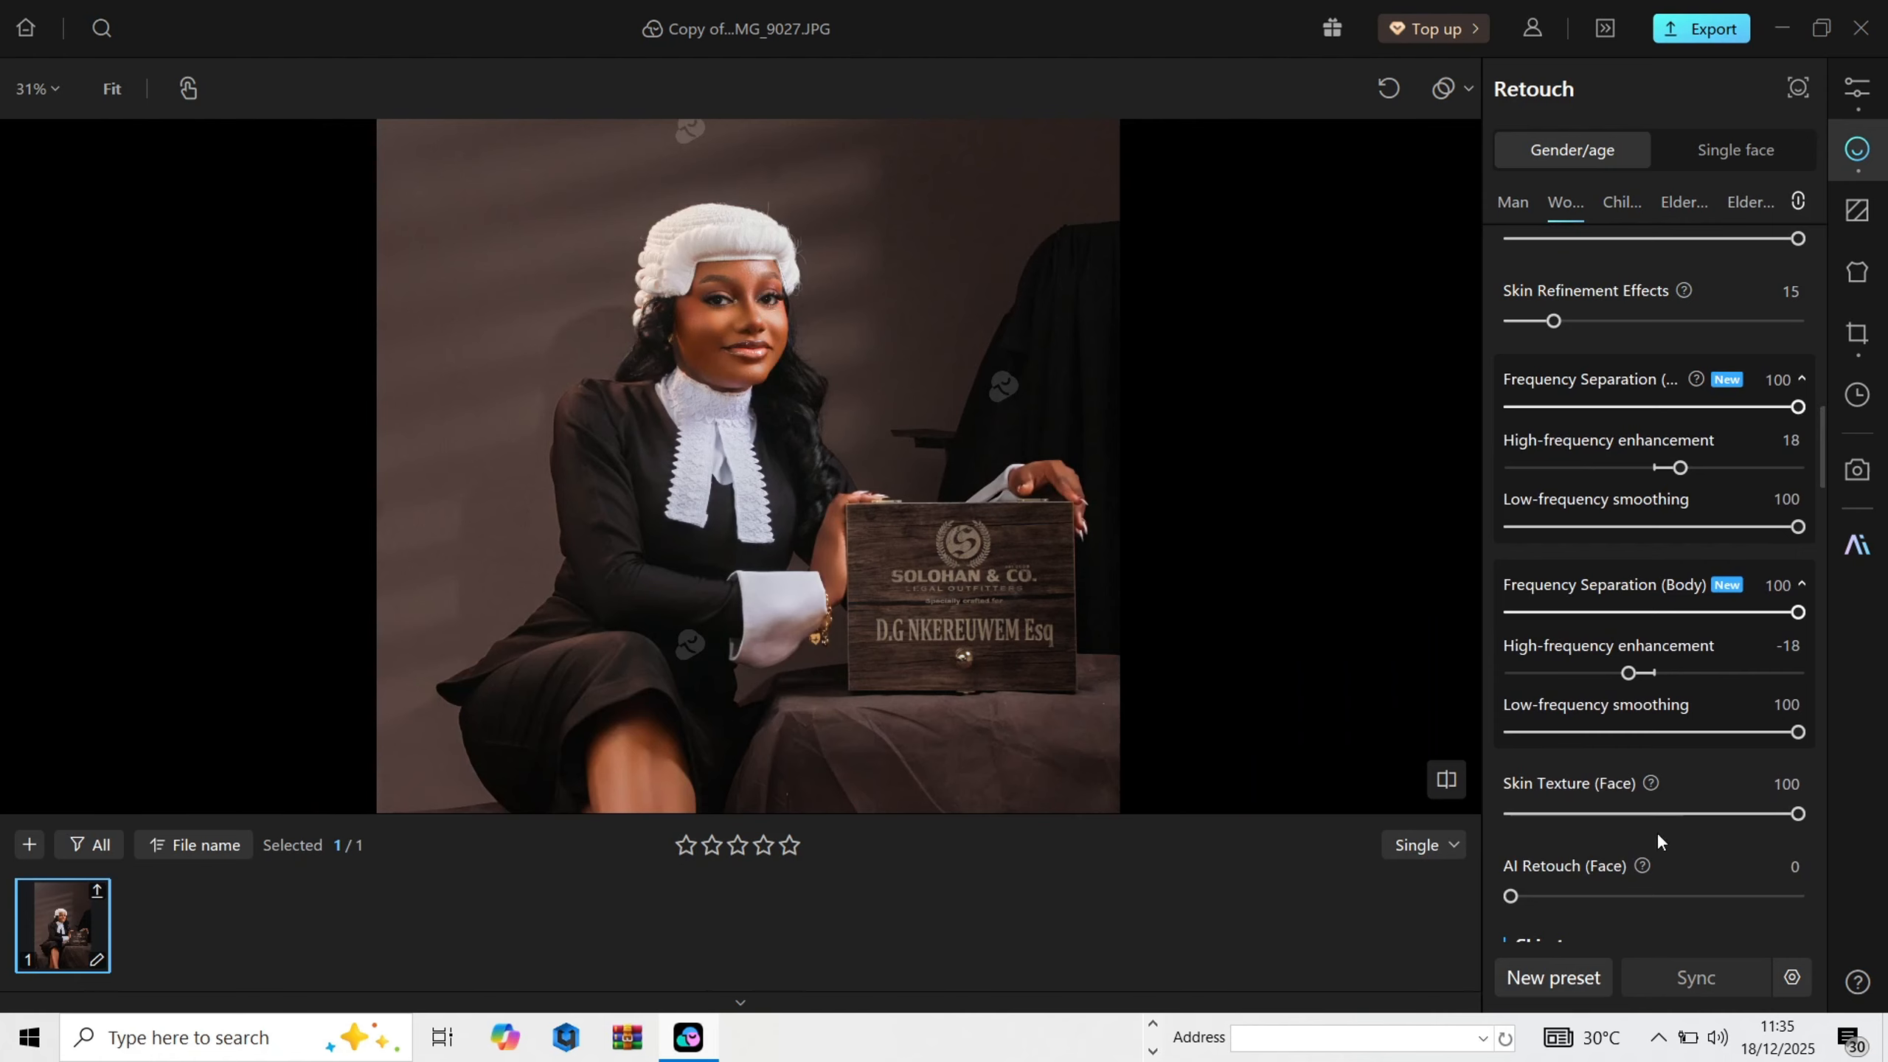
pyautogui.scroll(-2, 1639, 717)
pyautogui.scroll(-1, 1565, 859)
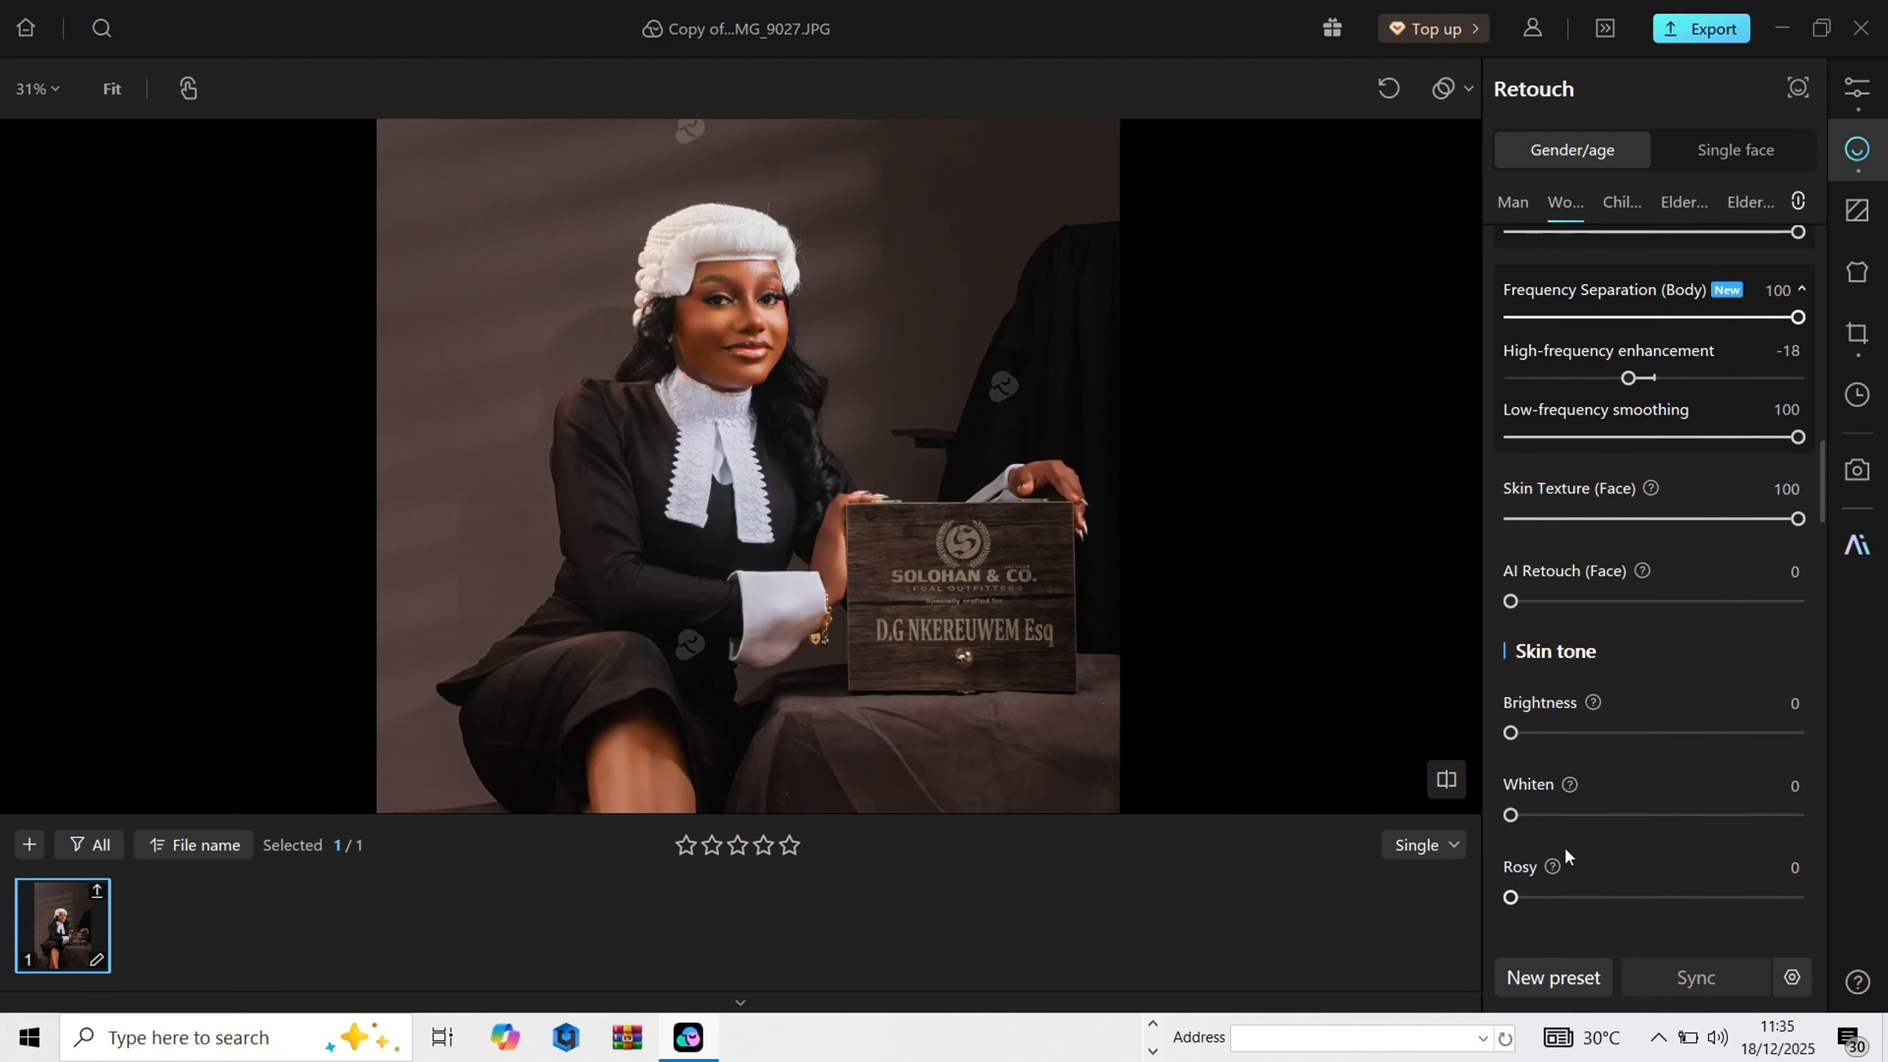
pyautogui.moveTo(1534, 736); pyautogui.dragTo(1564, 745)
pyautogui.moveTo(1522, 815); pyautogui.dragTo(1534, 818)
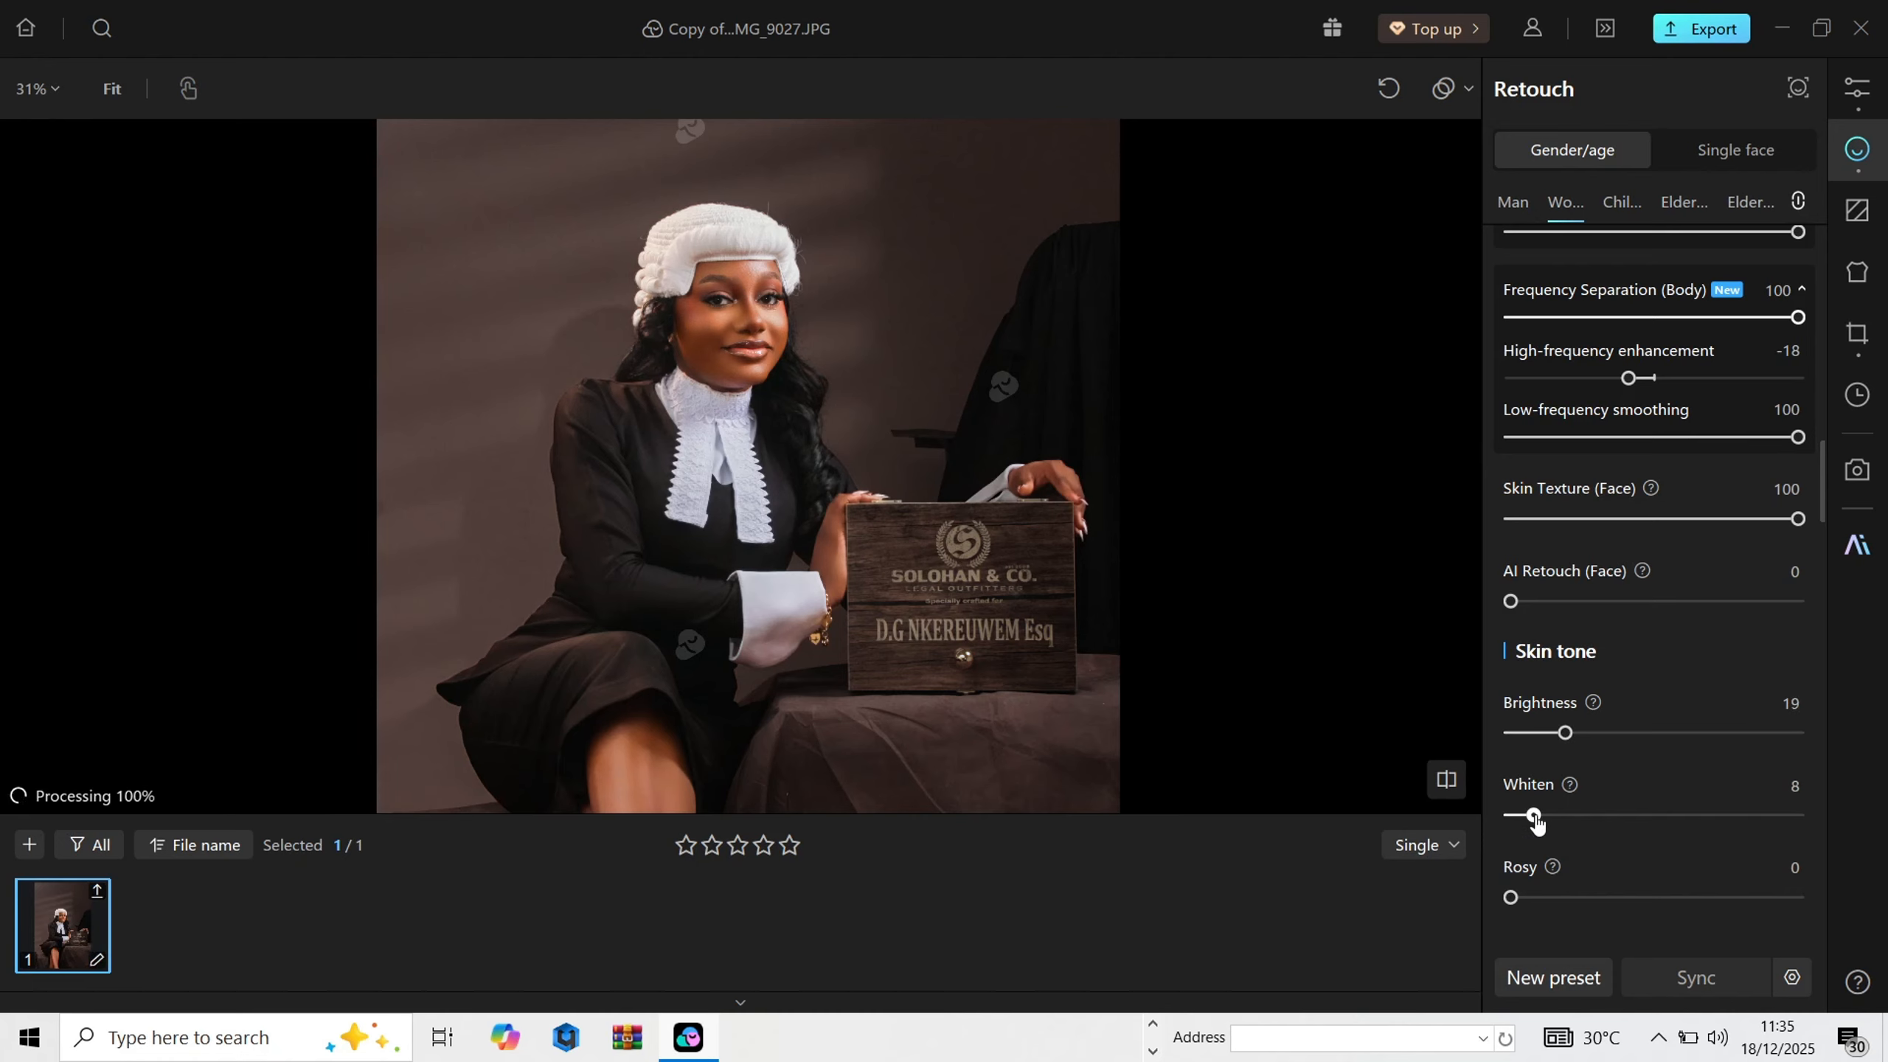
pyautogui.scroll(2, 716, 377)
pyautogui.scroll(-3, 716, 378)
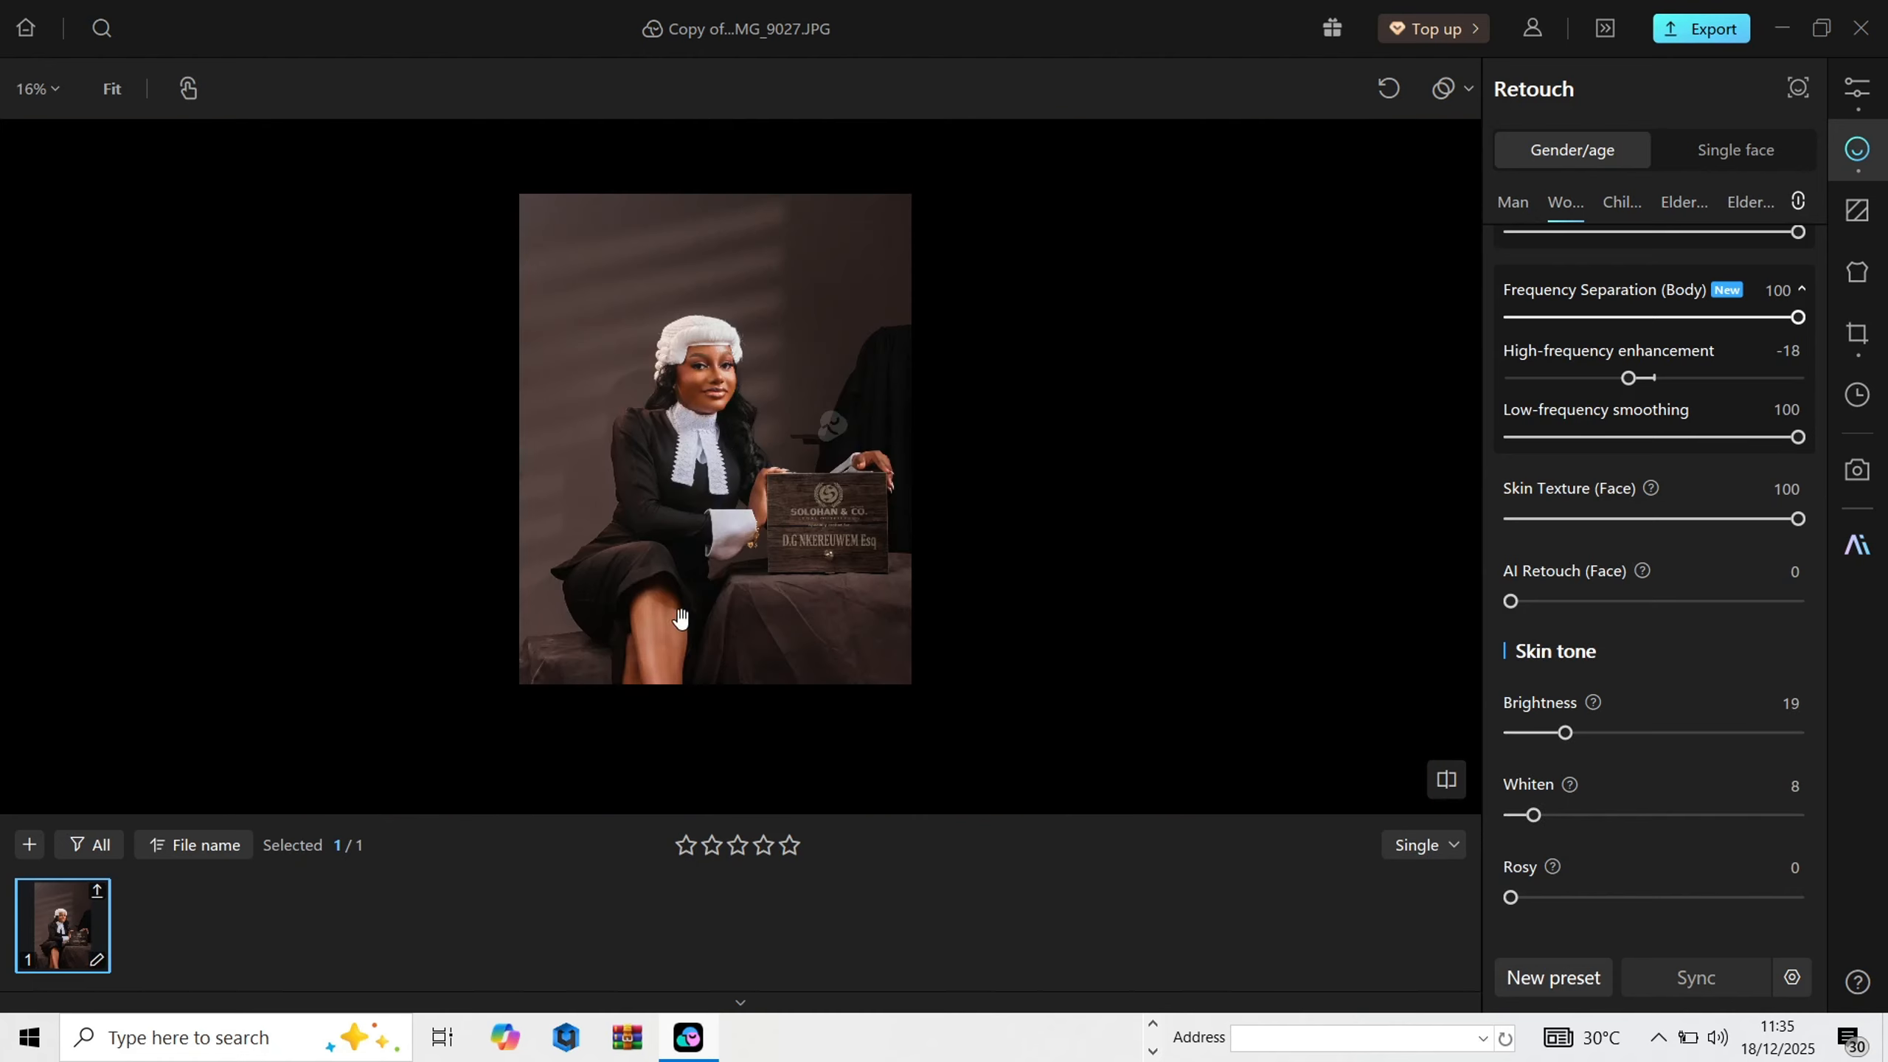
pyautogui.scroll(1, 668, 653)
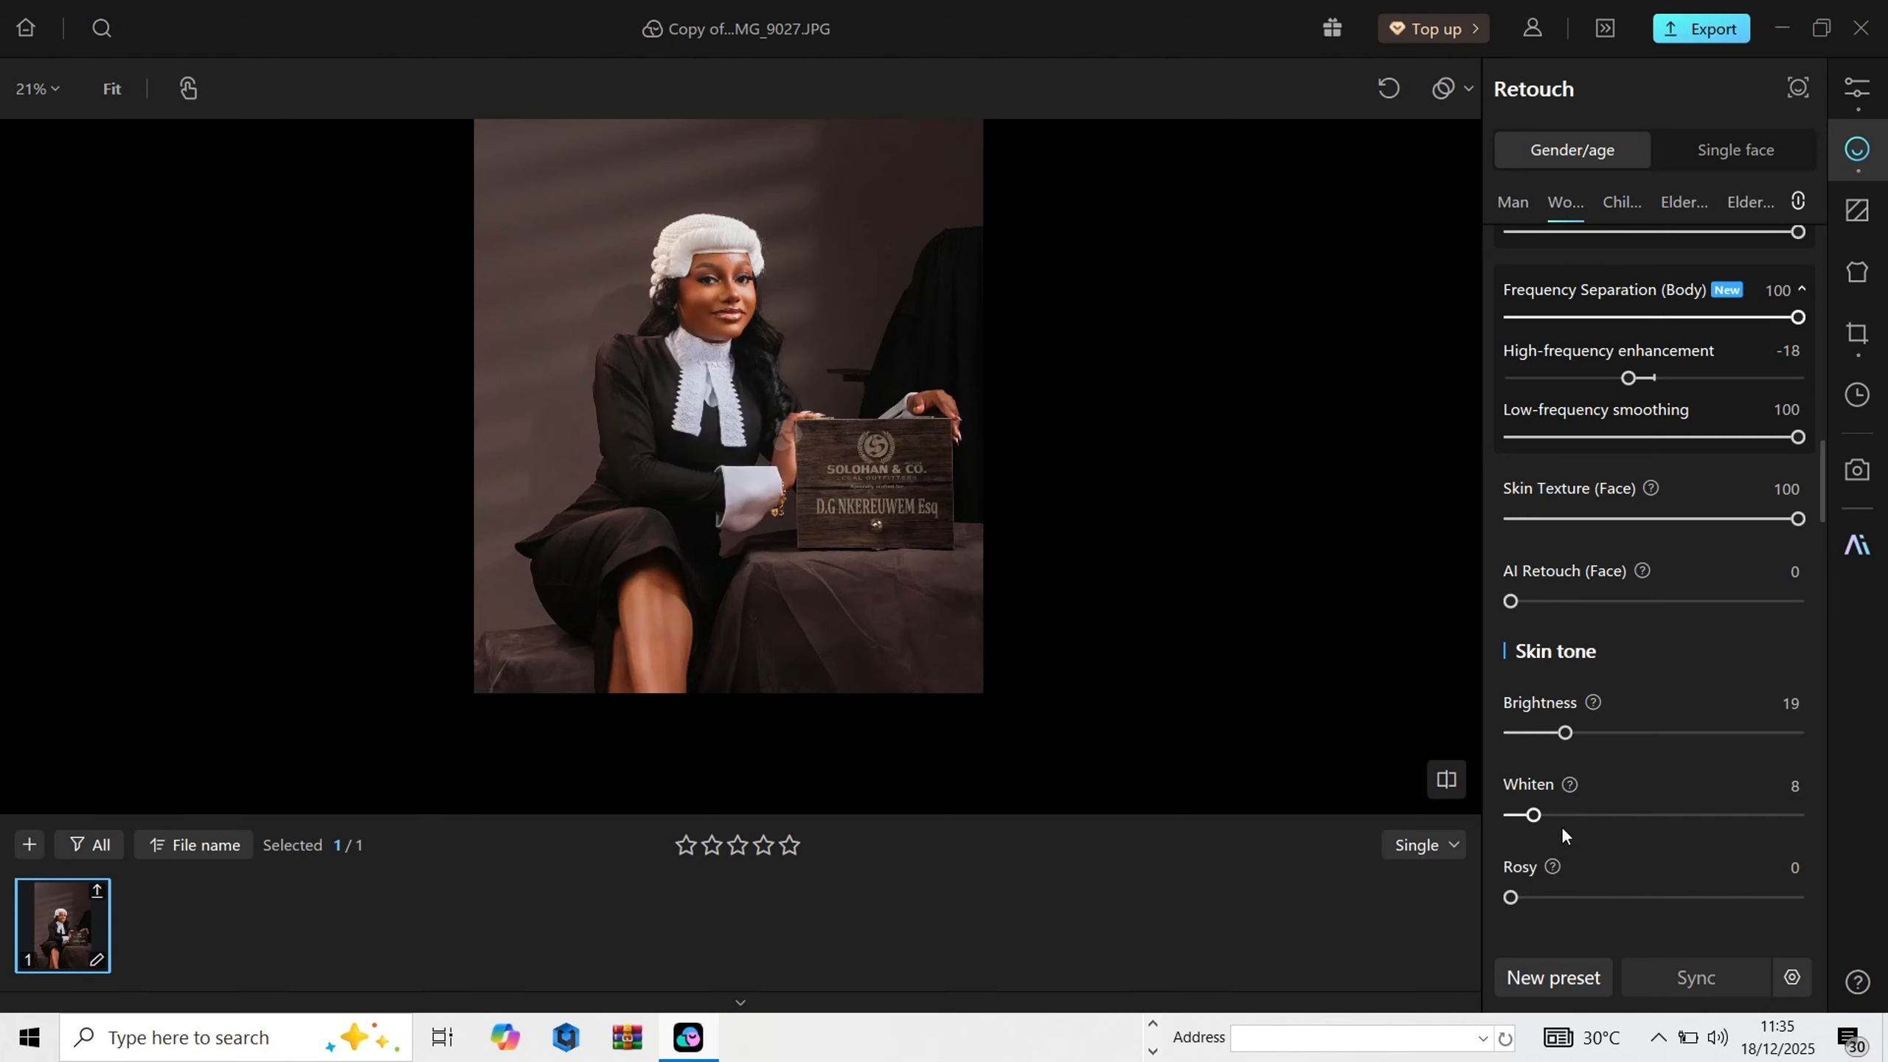
# Step: Set Skin Tone Balance (Multiple) to 53 and inspect the face up close
pyautogui.scroll(-5, 1598, 814)
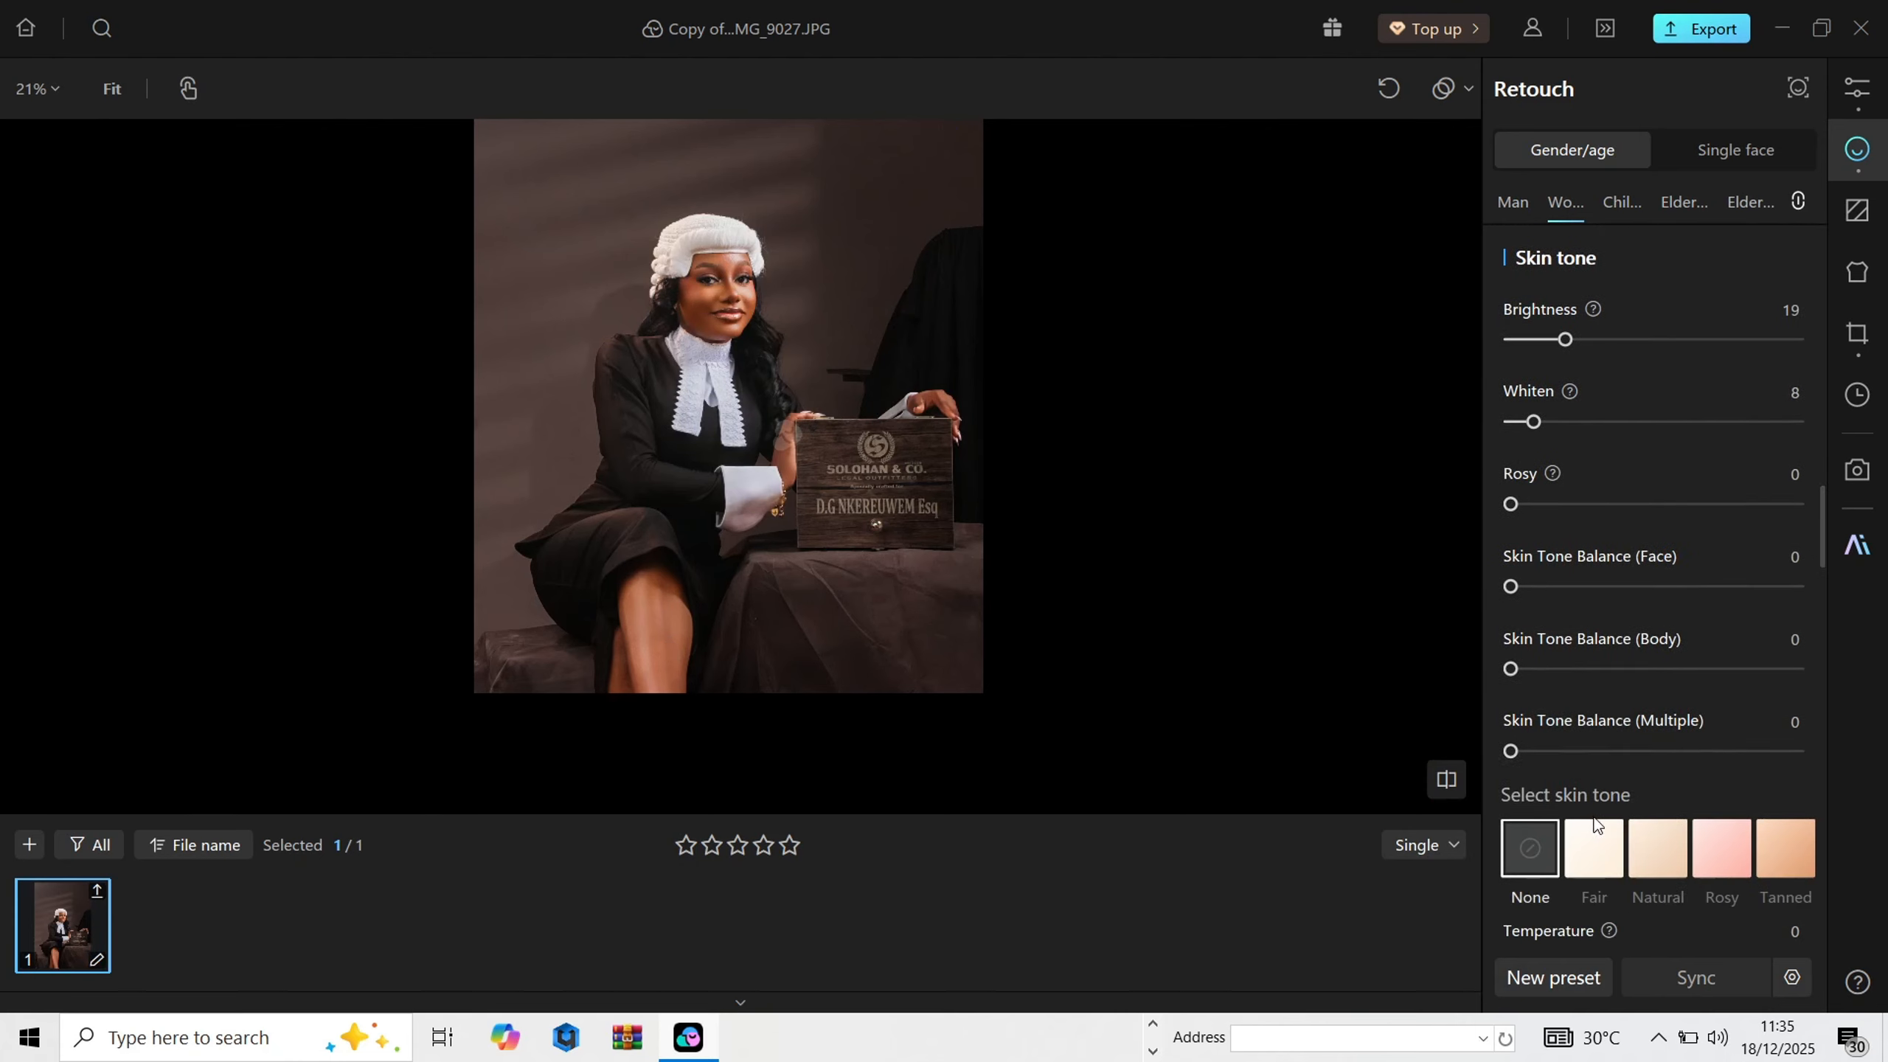
pyautogui.moveTo(1607, 764); pyautogui.dragTo(1674, 763)
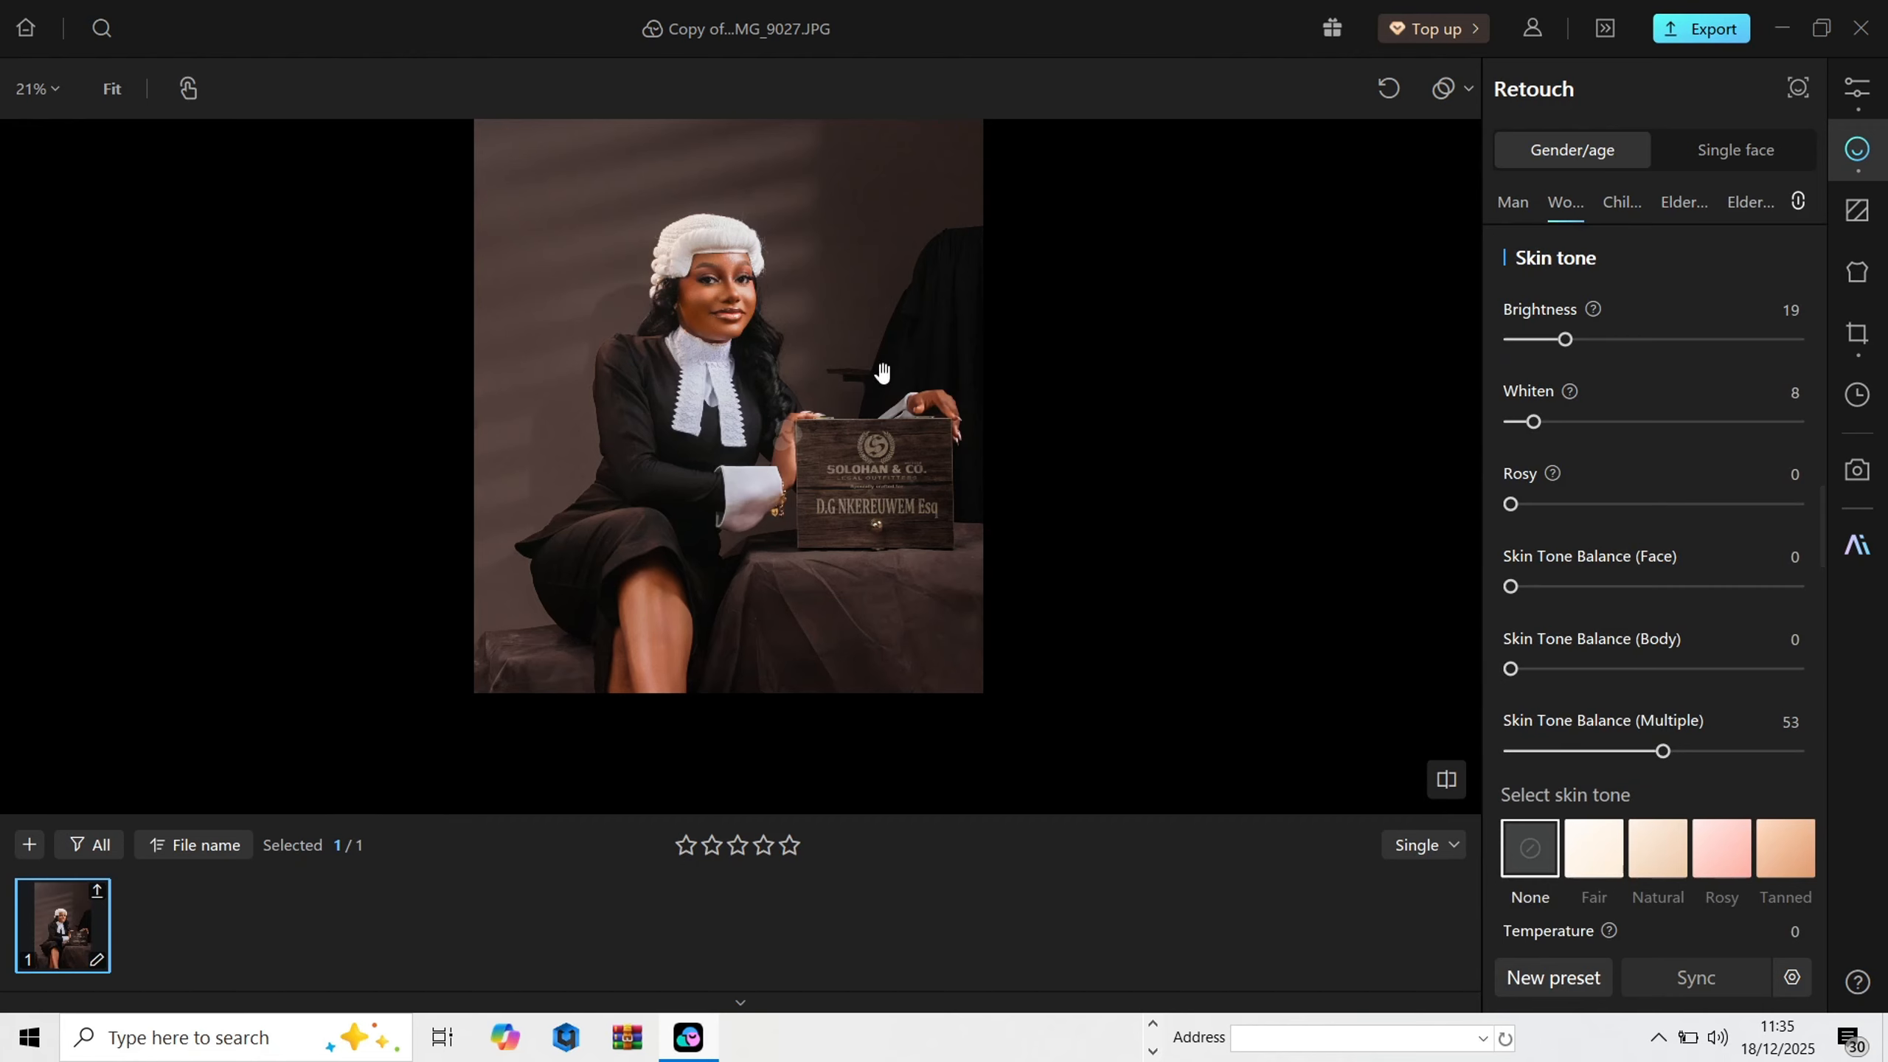
pyautogui.doubleClick(778, 291)
pyautogui.moveTo(770, 417); pyautogui.dragTo(1006, 637)
pyautogui.click(824, 494)
# Step: Try a skin tone temperature of -100 and compare the face close up and at full view
pyautogui.scroll(-3, 1714, 783)
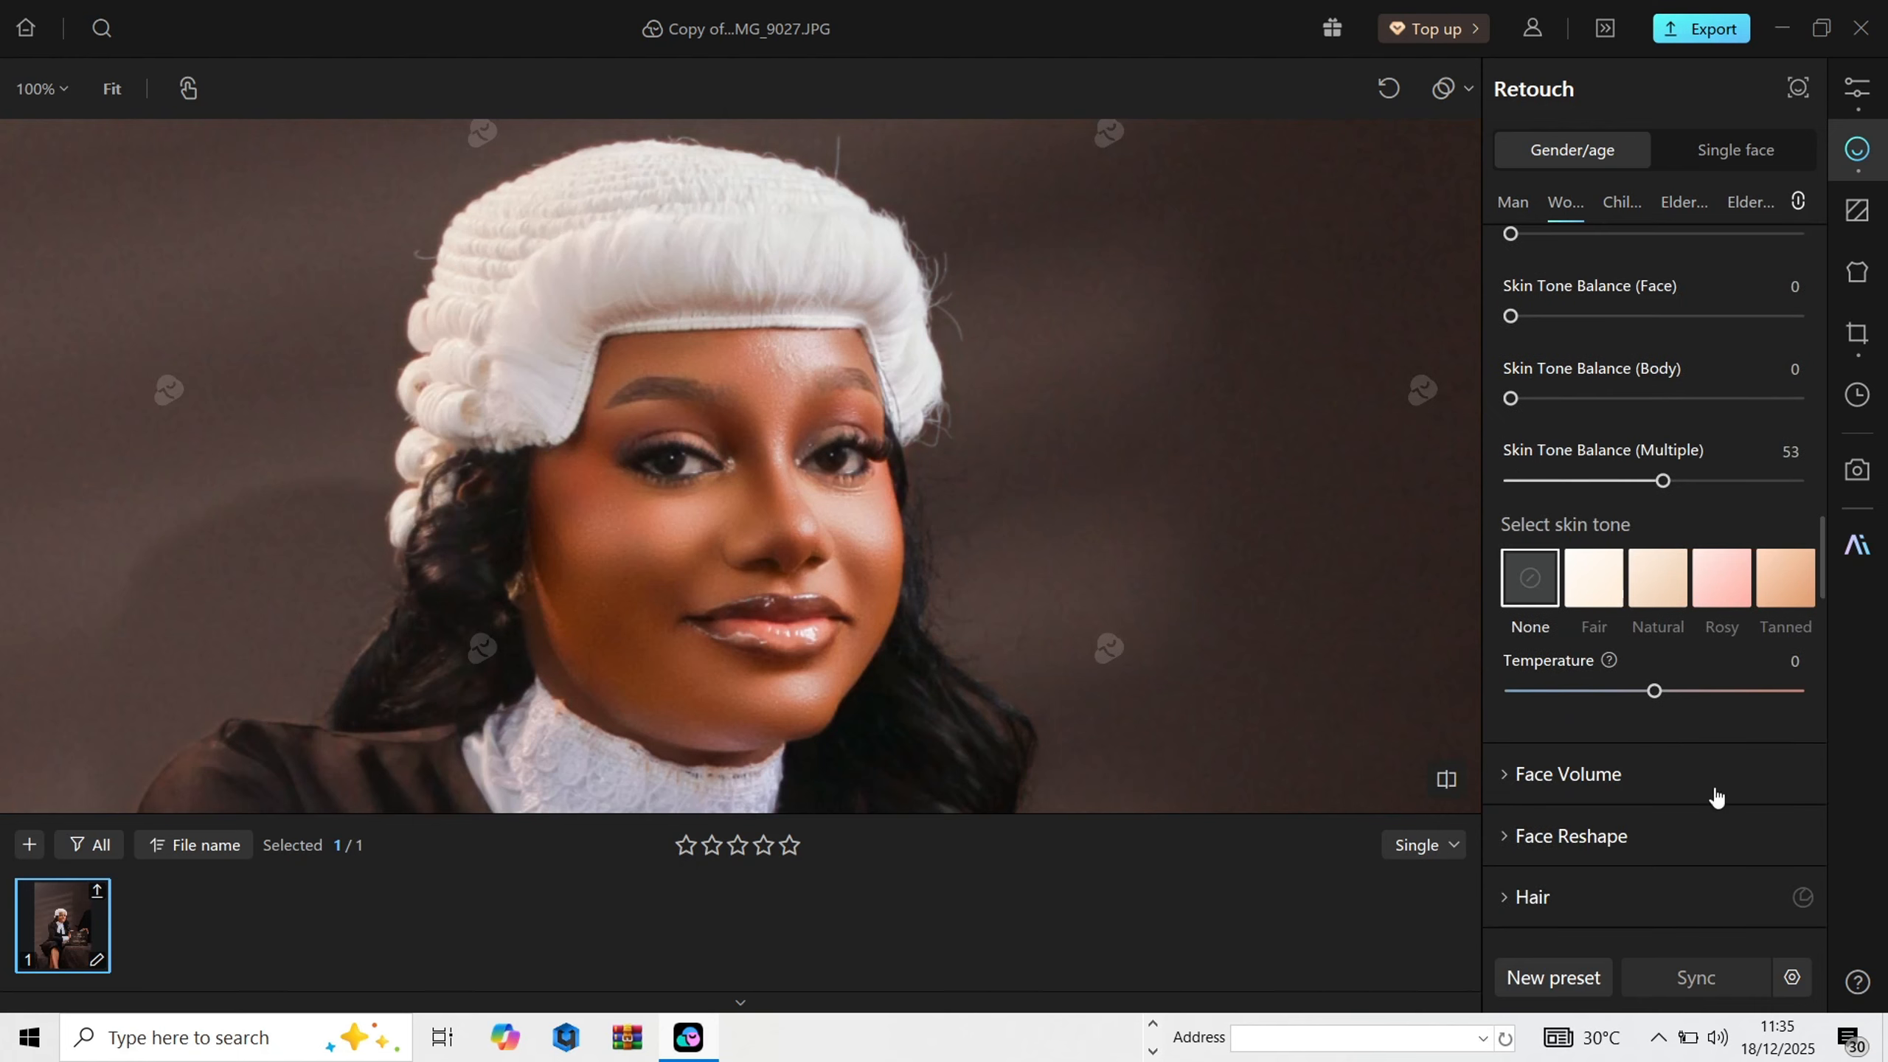
pyautogui.moveTo(1655, 691)
pyautogui.mouseDown()
pyautogui.moveTo(1810, 700)
pyautogui.moveTo(1491, 700)
pyautogui.mouseUp()
pyautogui.scroll(-5, 988, 513)
pyautogui.scroll(3, 973, 532)
pyautogui.scroll(3, 839, 458)
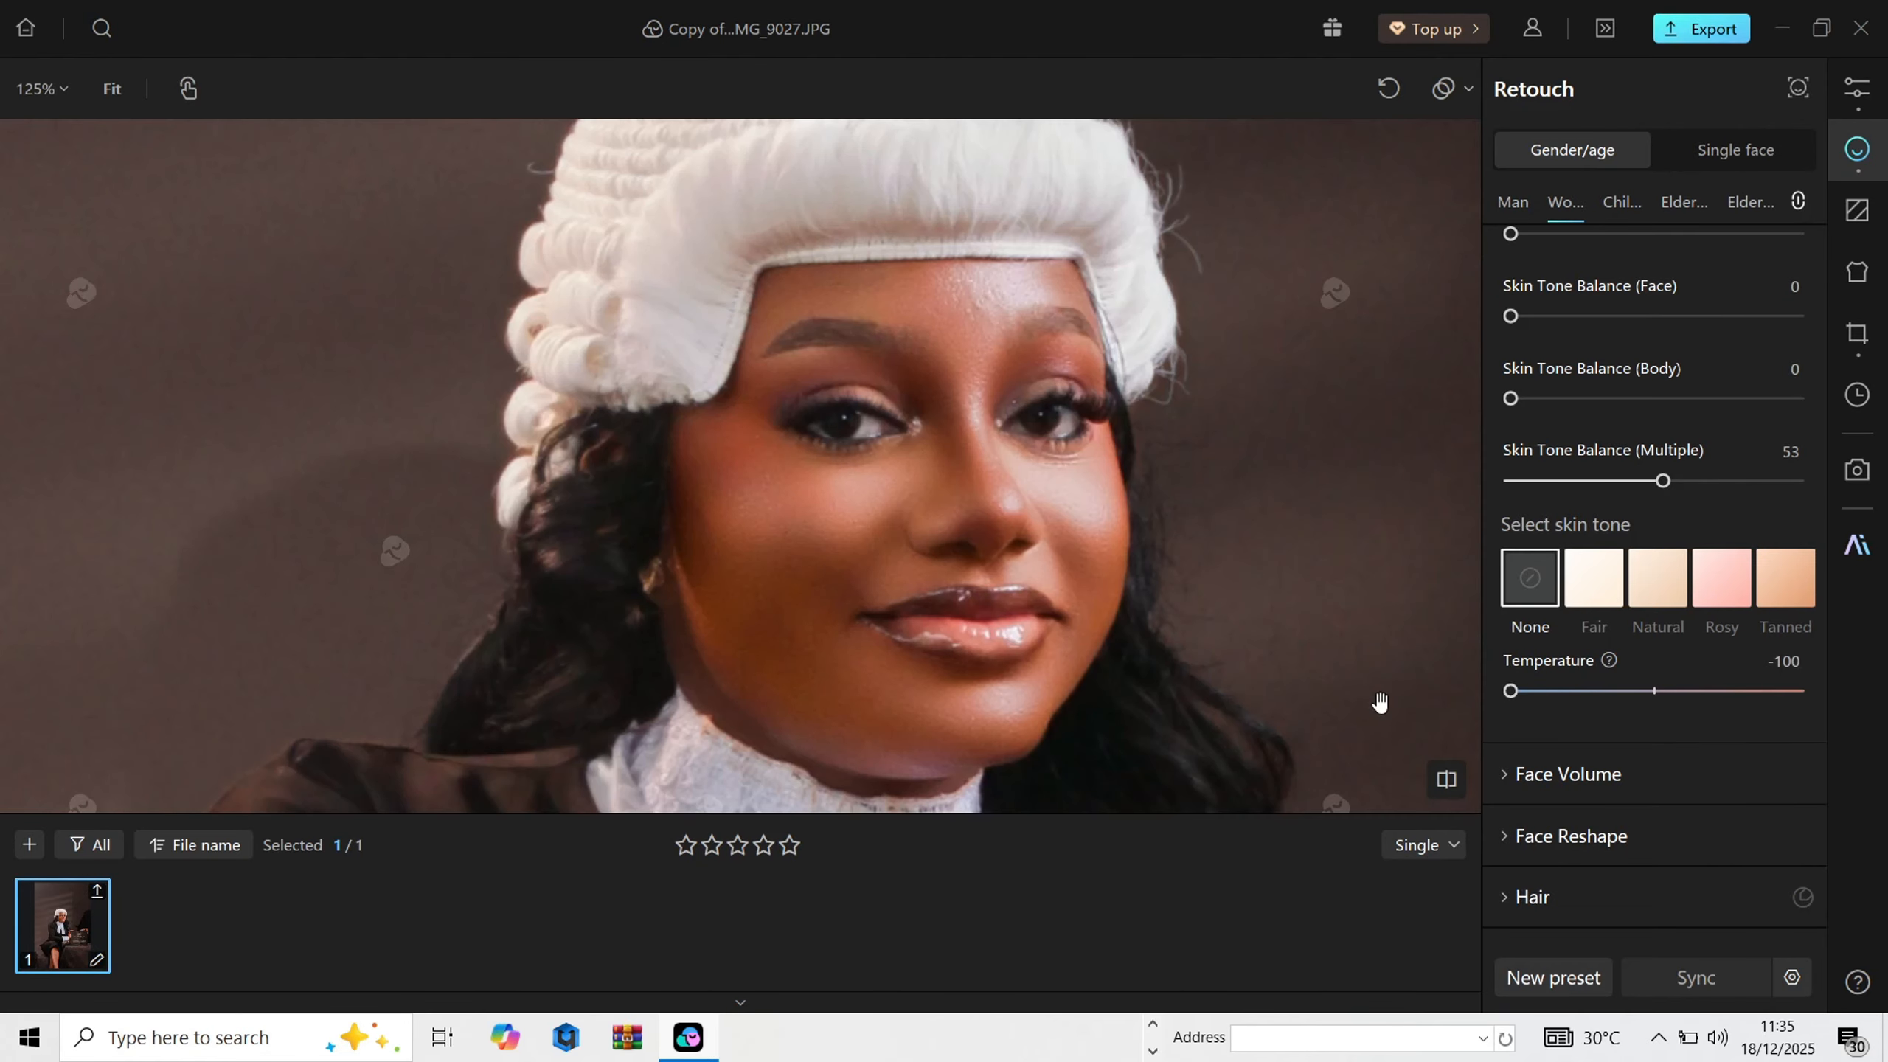
# Step: Set the skin tone temperature to 17 and check the upper body
pyautogui.moveTo(1664, 696); pyautogui.dragTo(1682, 694)
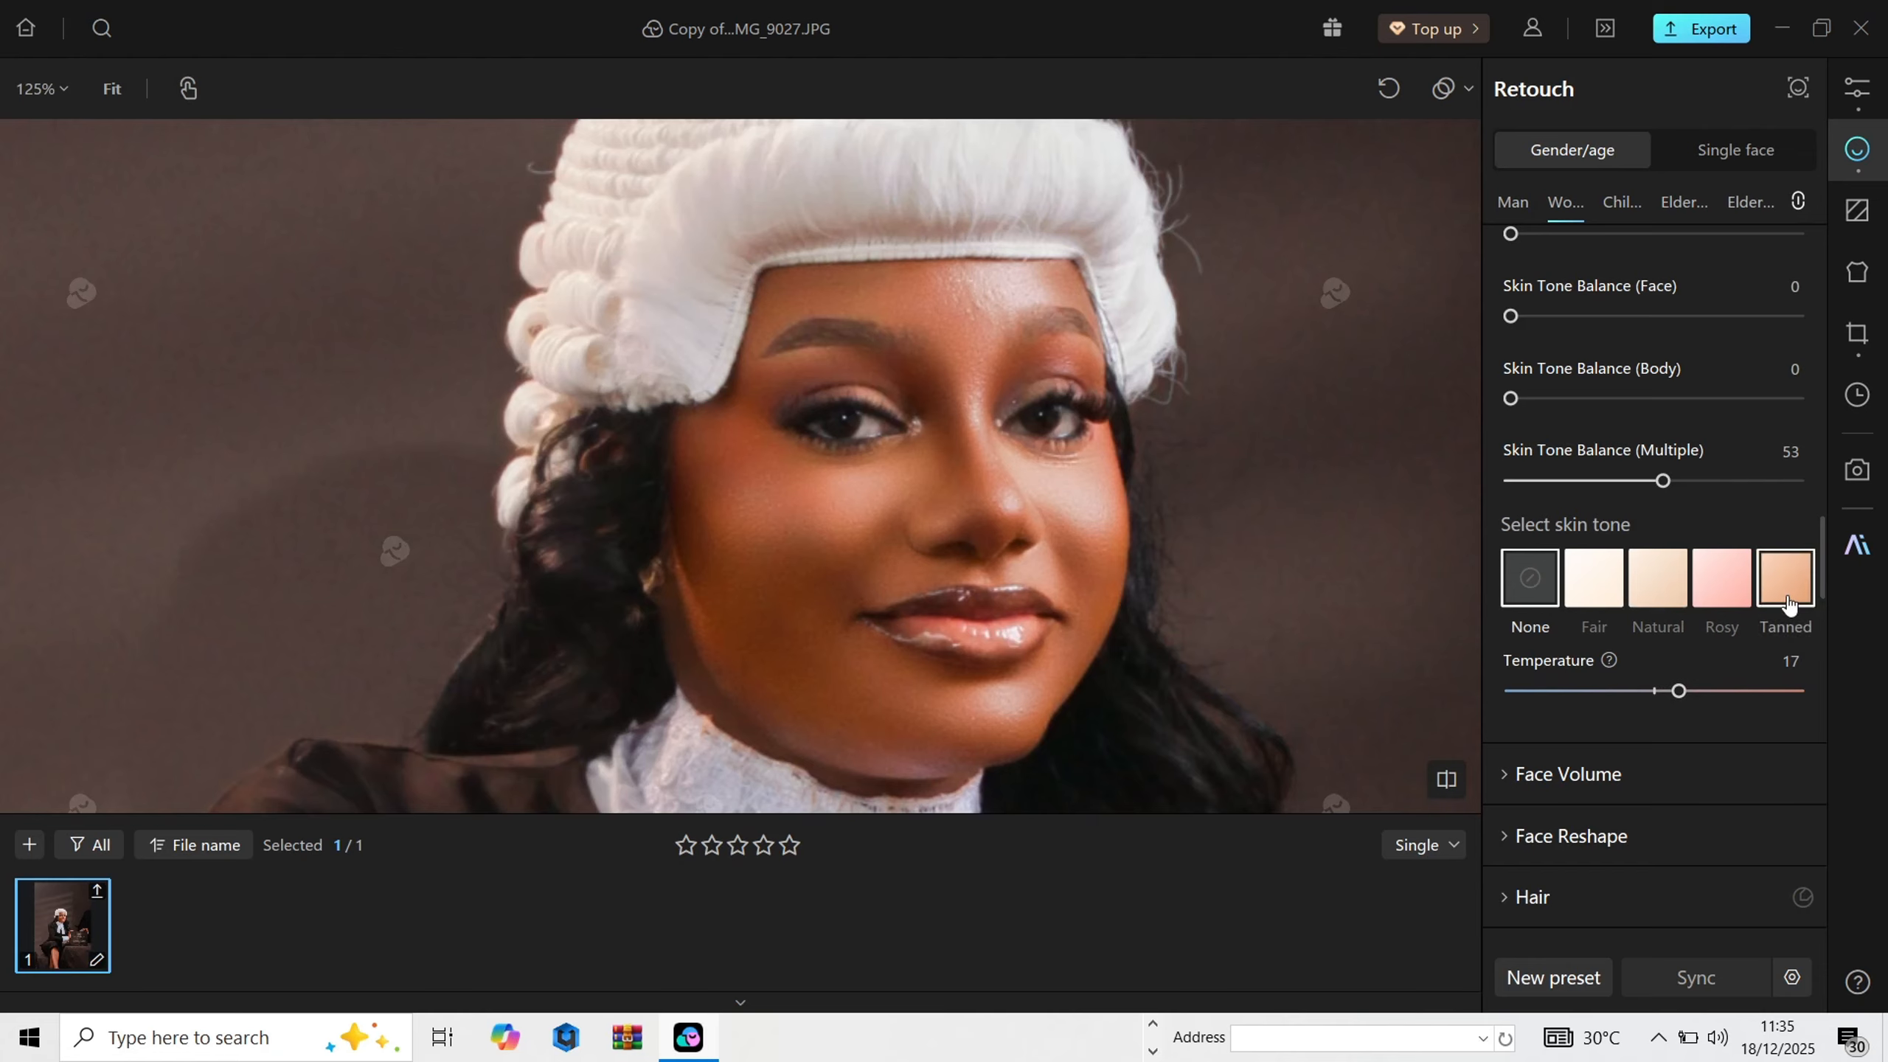
pyautogui.scroll(-2, 785, 405)
pyautogui.scroll(-2, 785, 405)
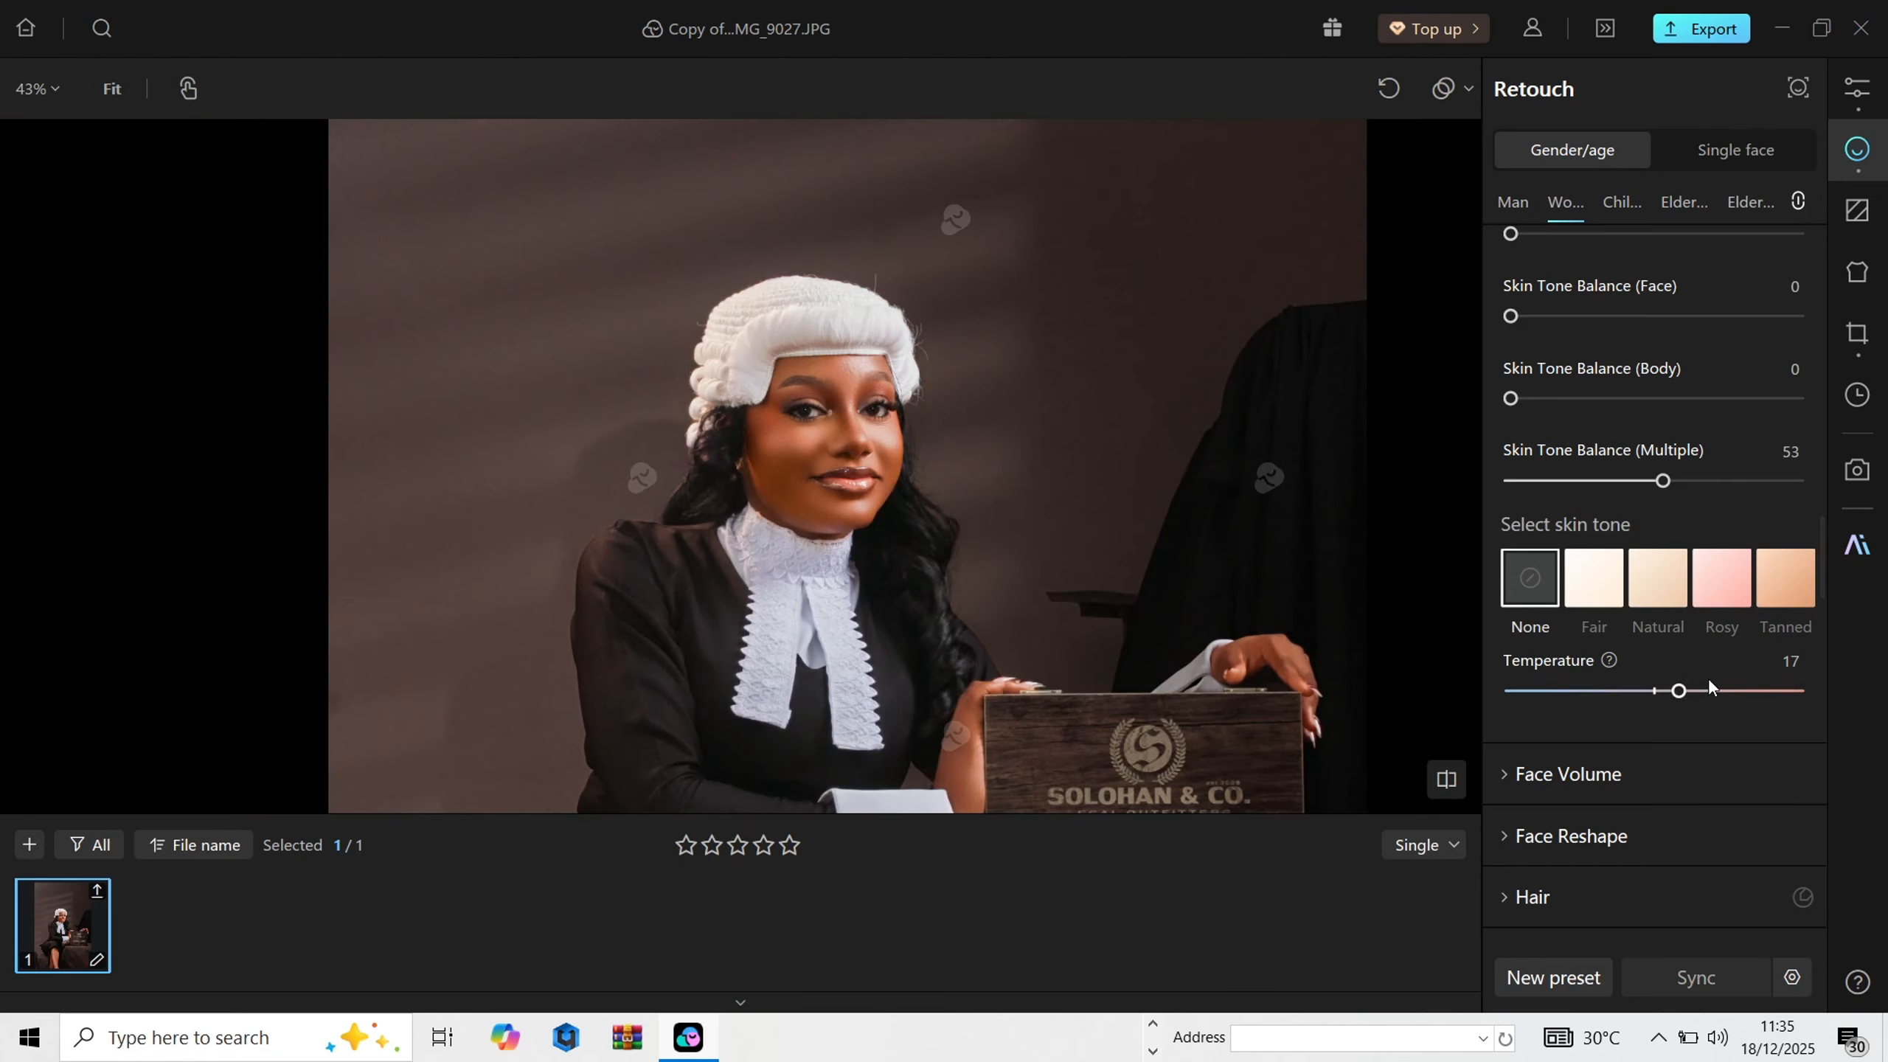
# Step: Try the Tanned skin tone preset, replace it with Fair, and check the face and upper body
pyautogui.click(1799, 602)
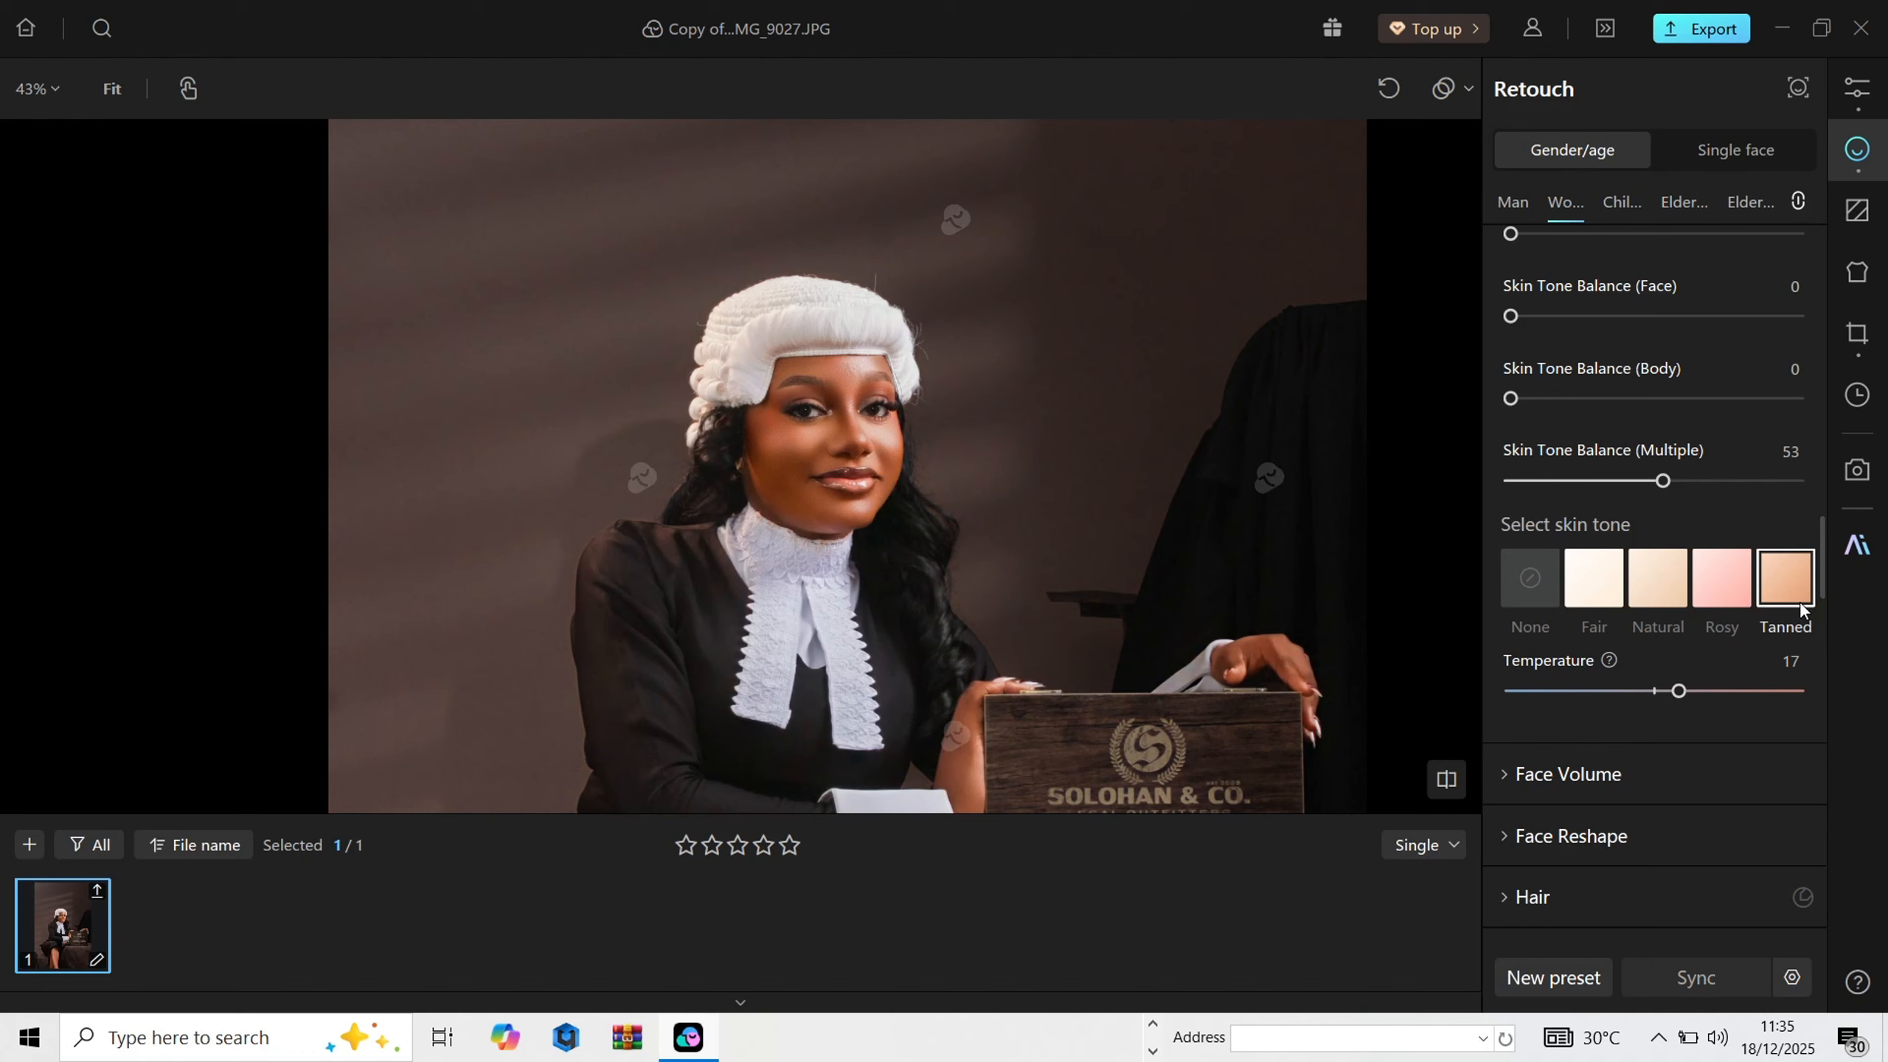
pyautogui.click(1536, 601)
pyautogui.click(1613, 586)
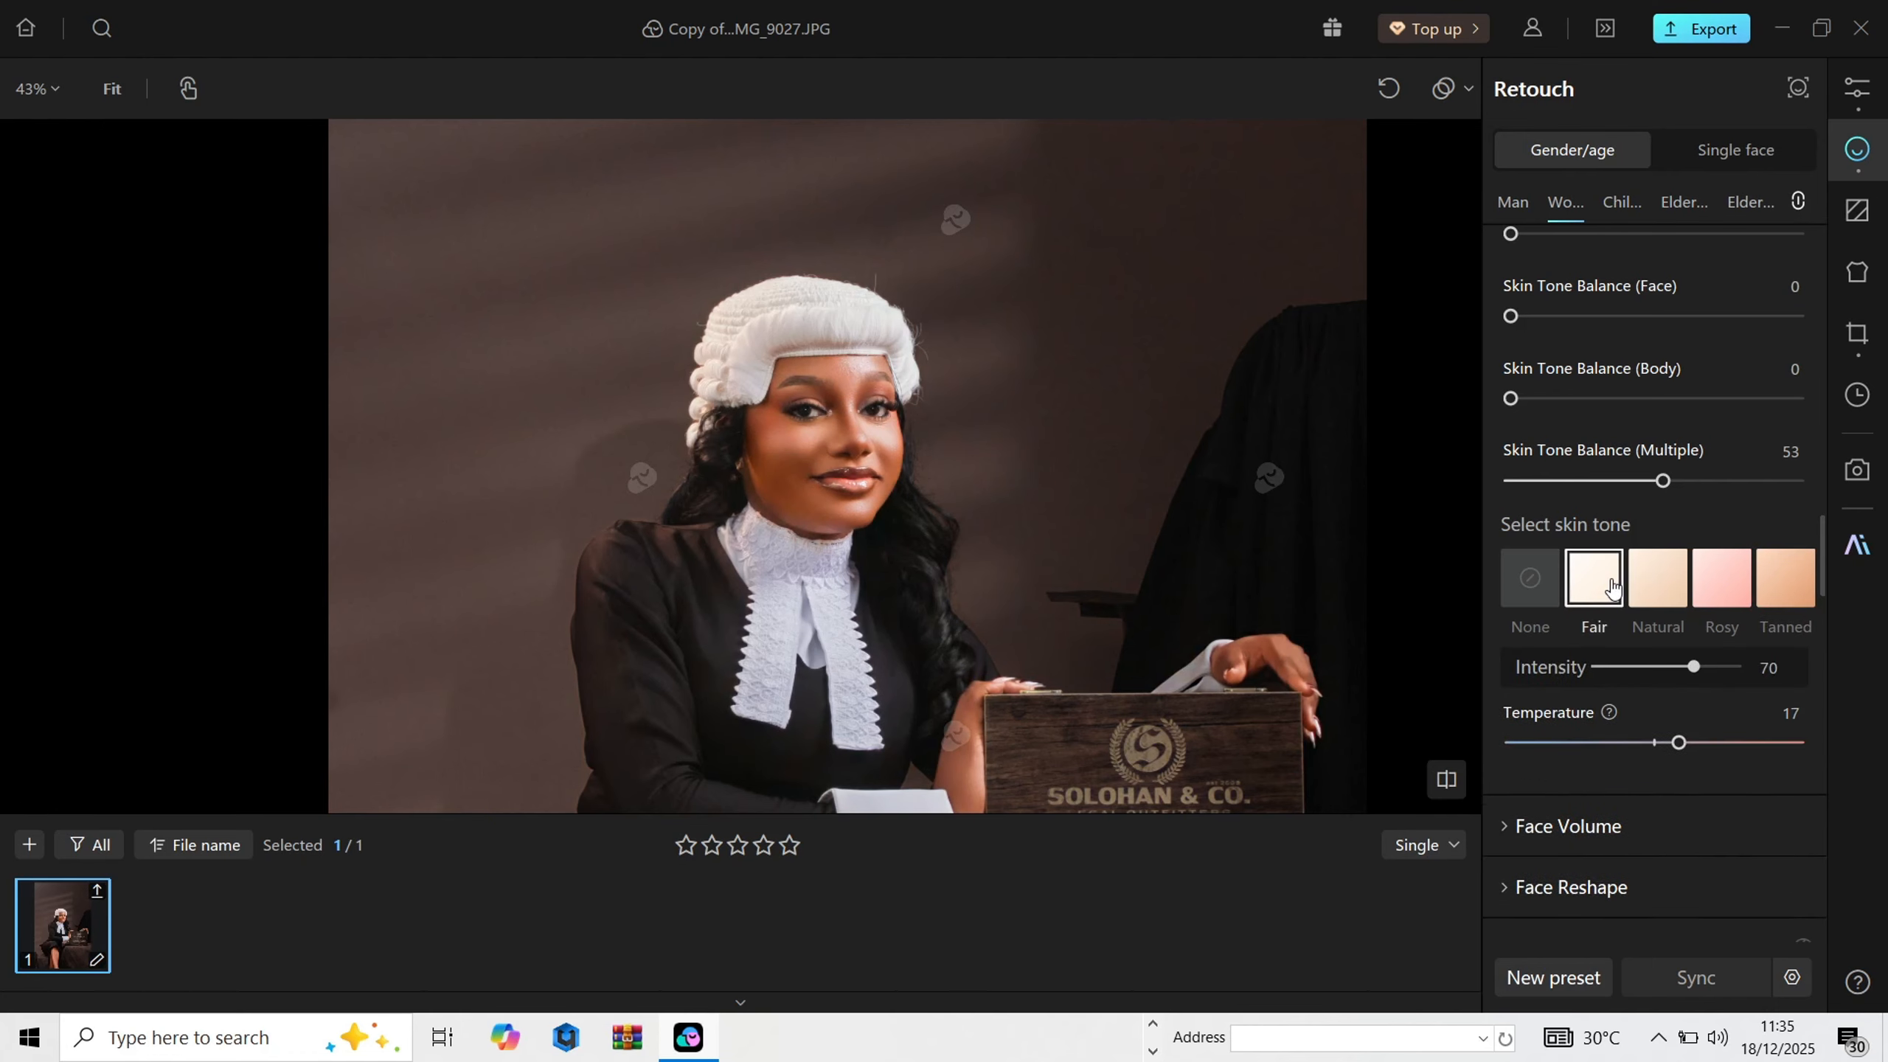
pyautogui.scroll(4, 893, 405)
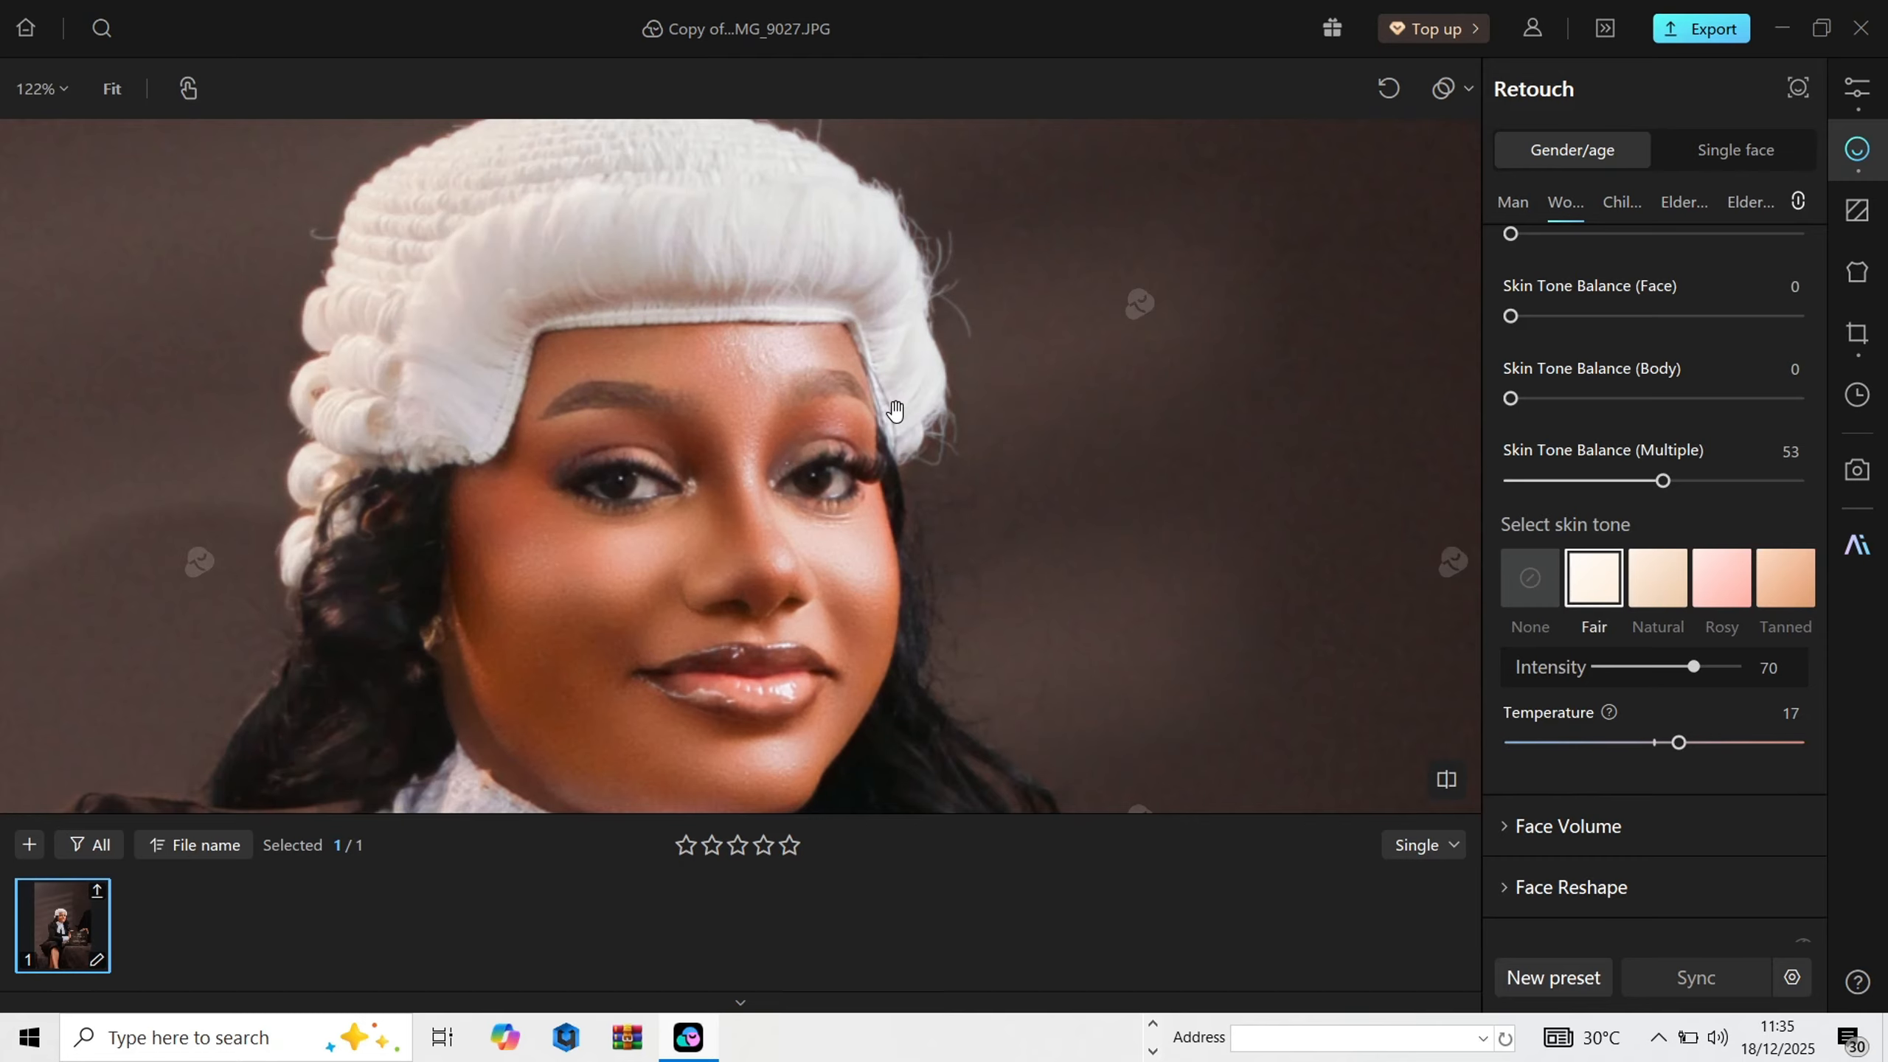
pyautogui.scroll(-7, 894, 410)
pyautogui.scroll(2, 906, 396)
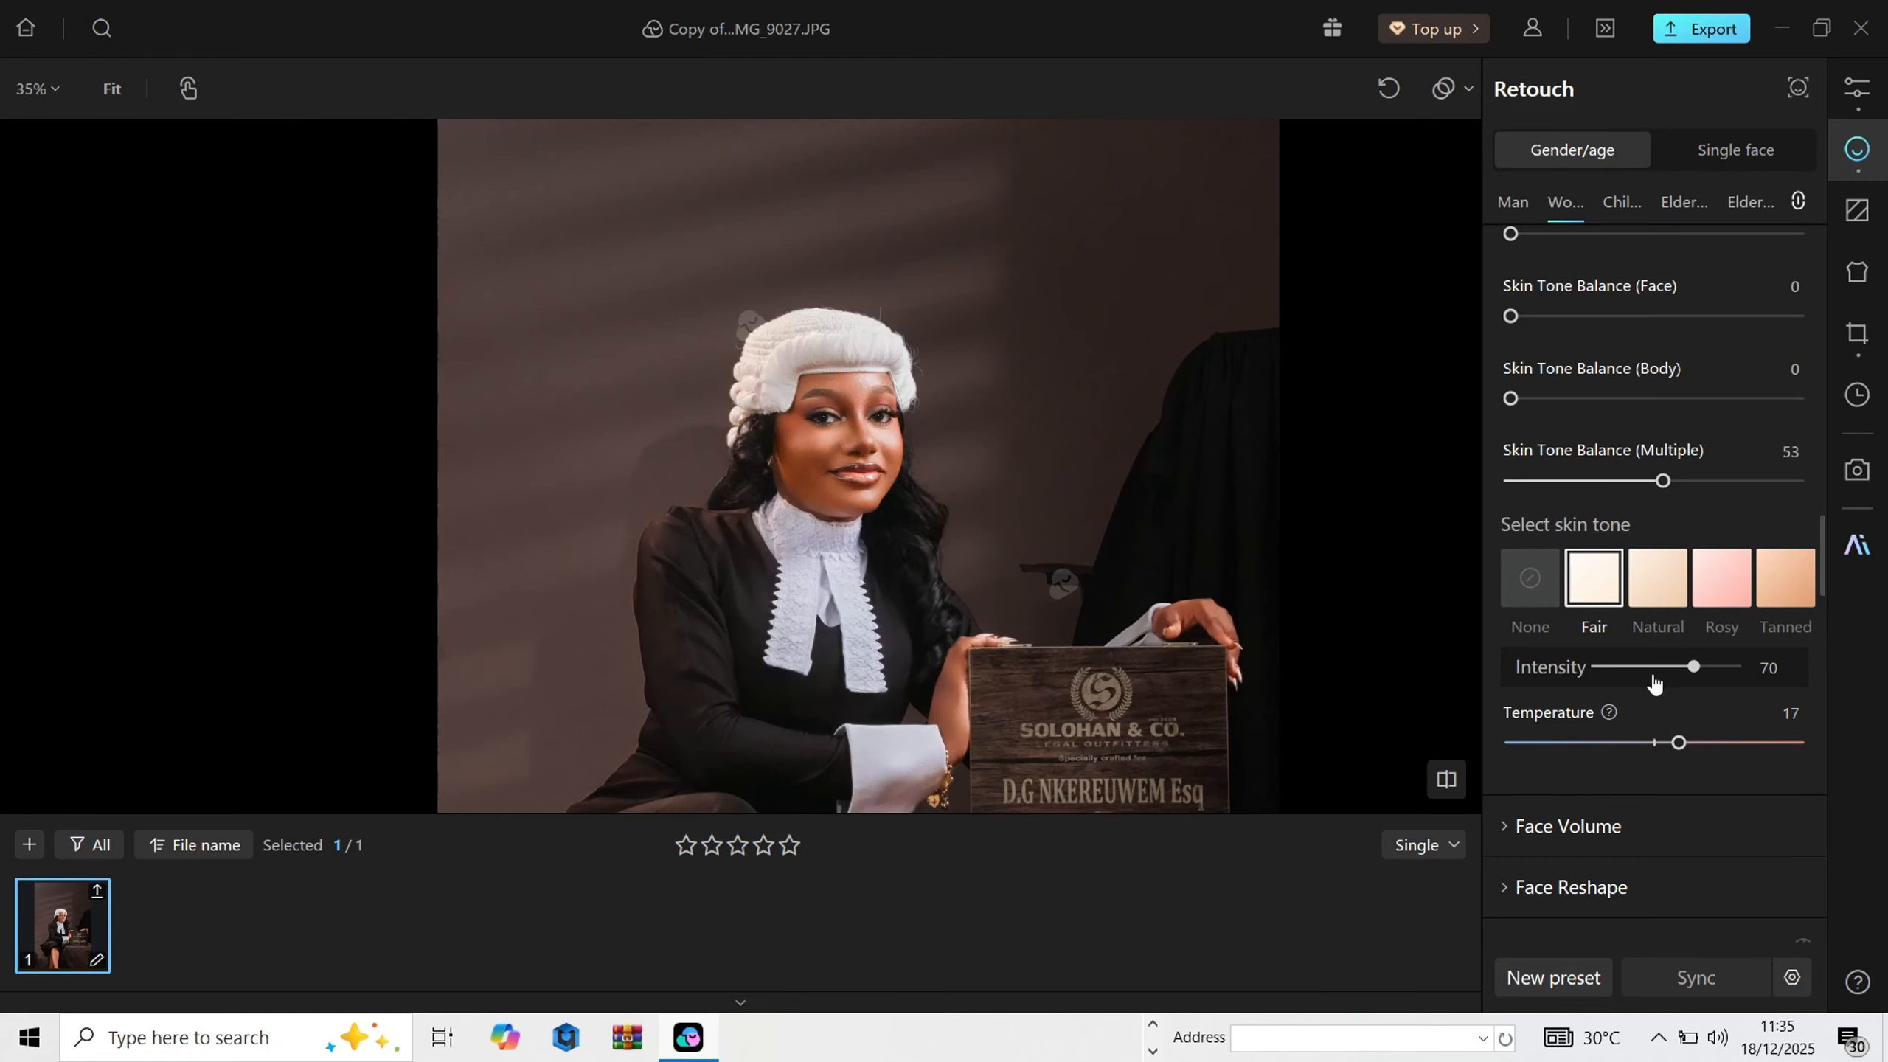
# Step: Set the Fair skin tone's intensity to 12 and inspect the face up close
pyautogui.click(1622, 667)
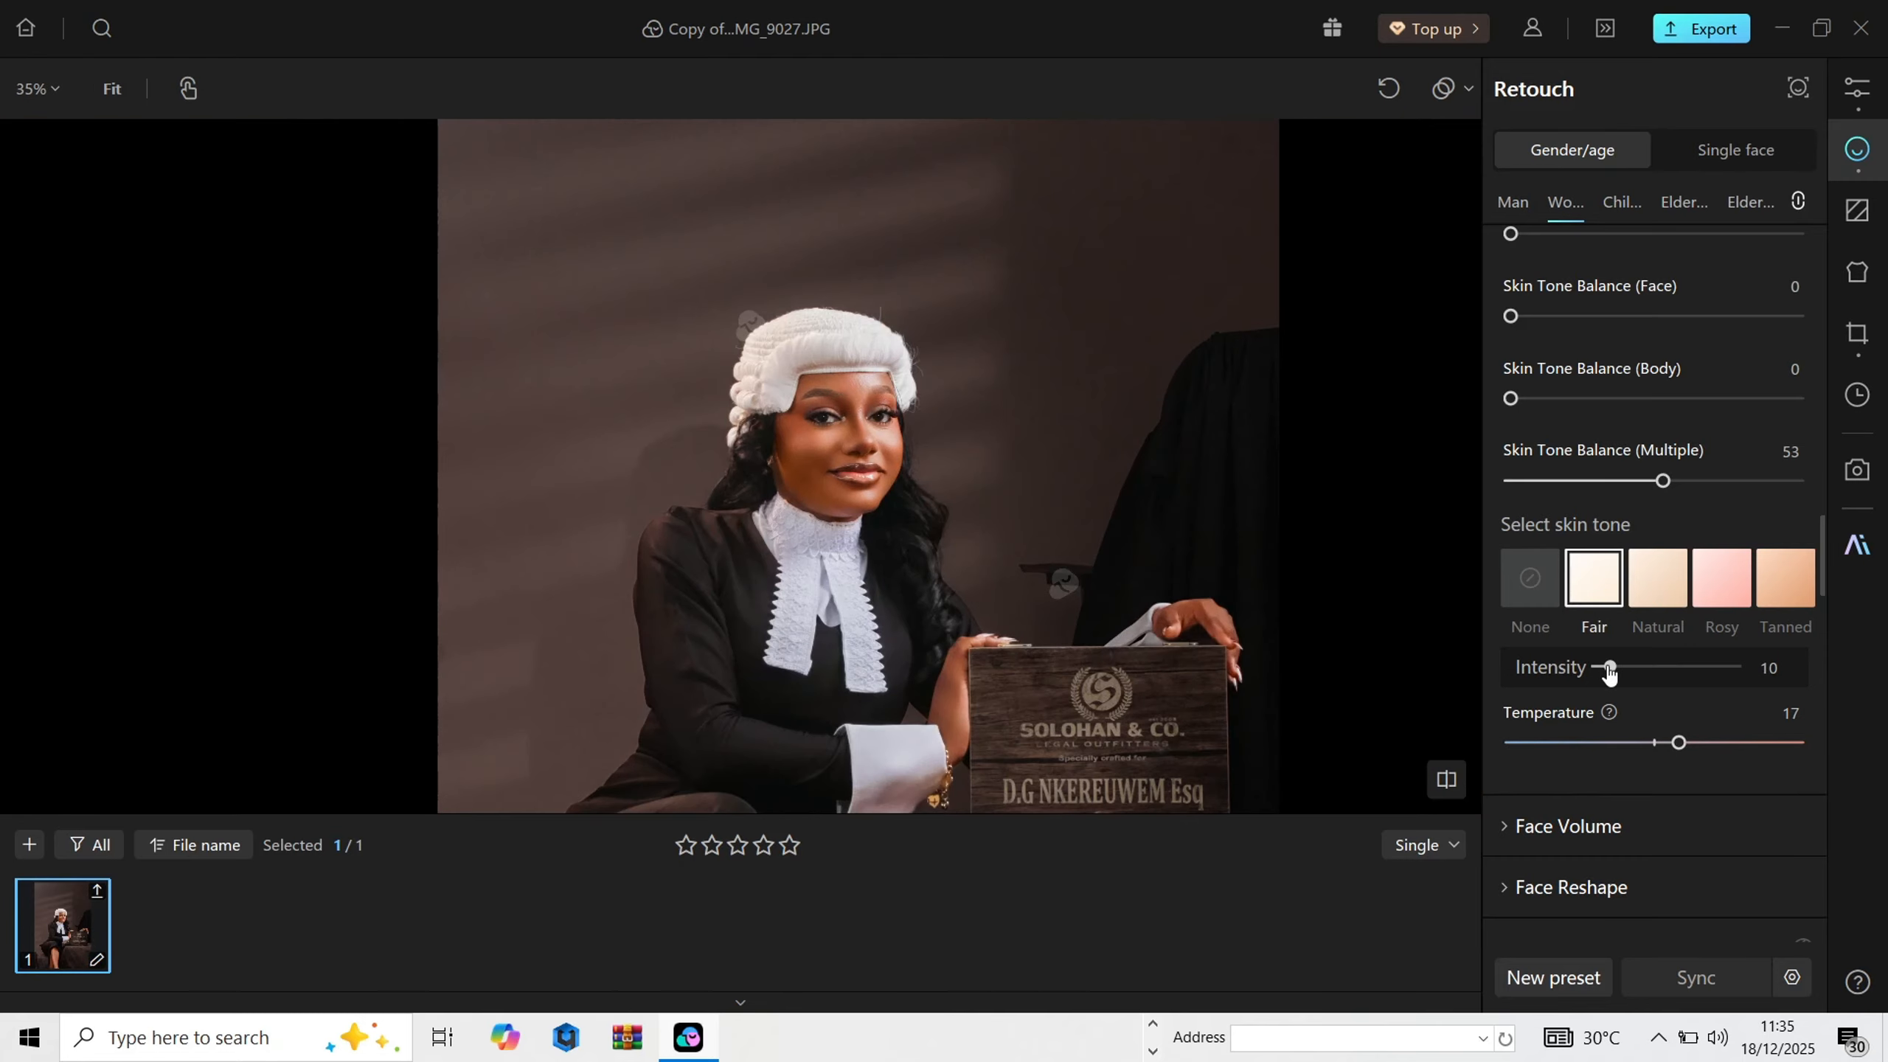
pyautogui.scroll(-2, 797, 291)
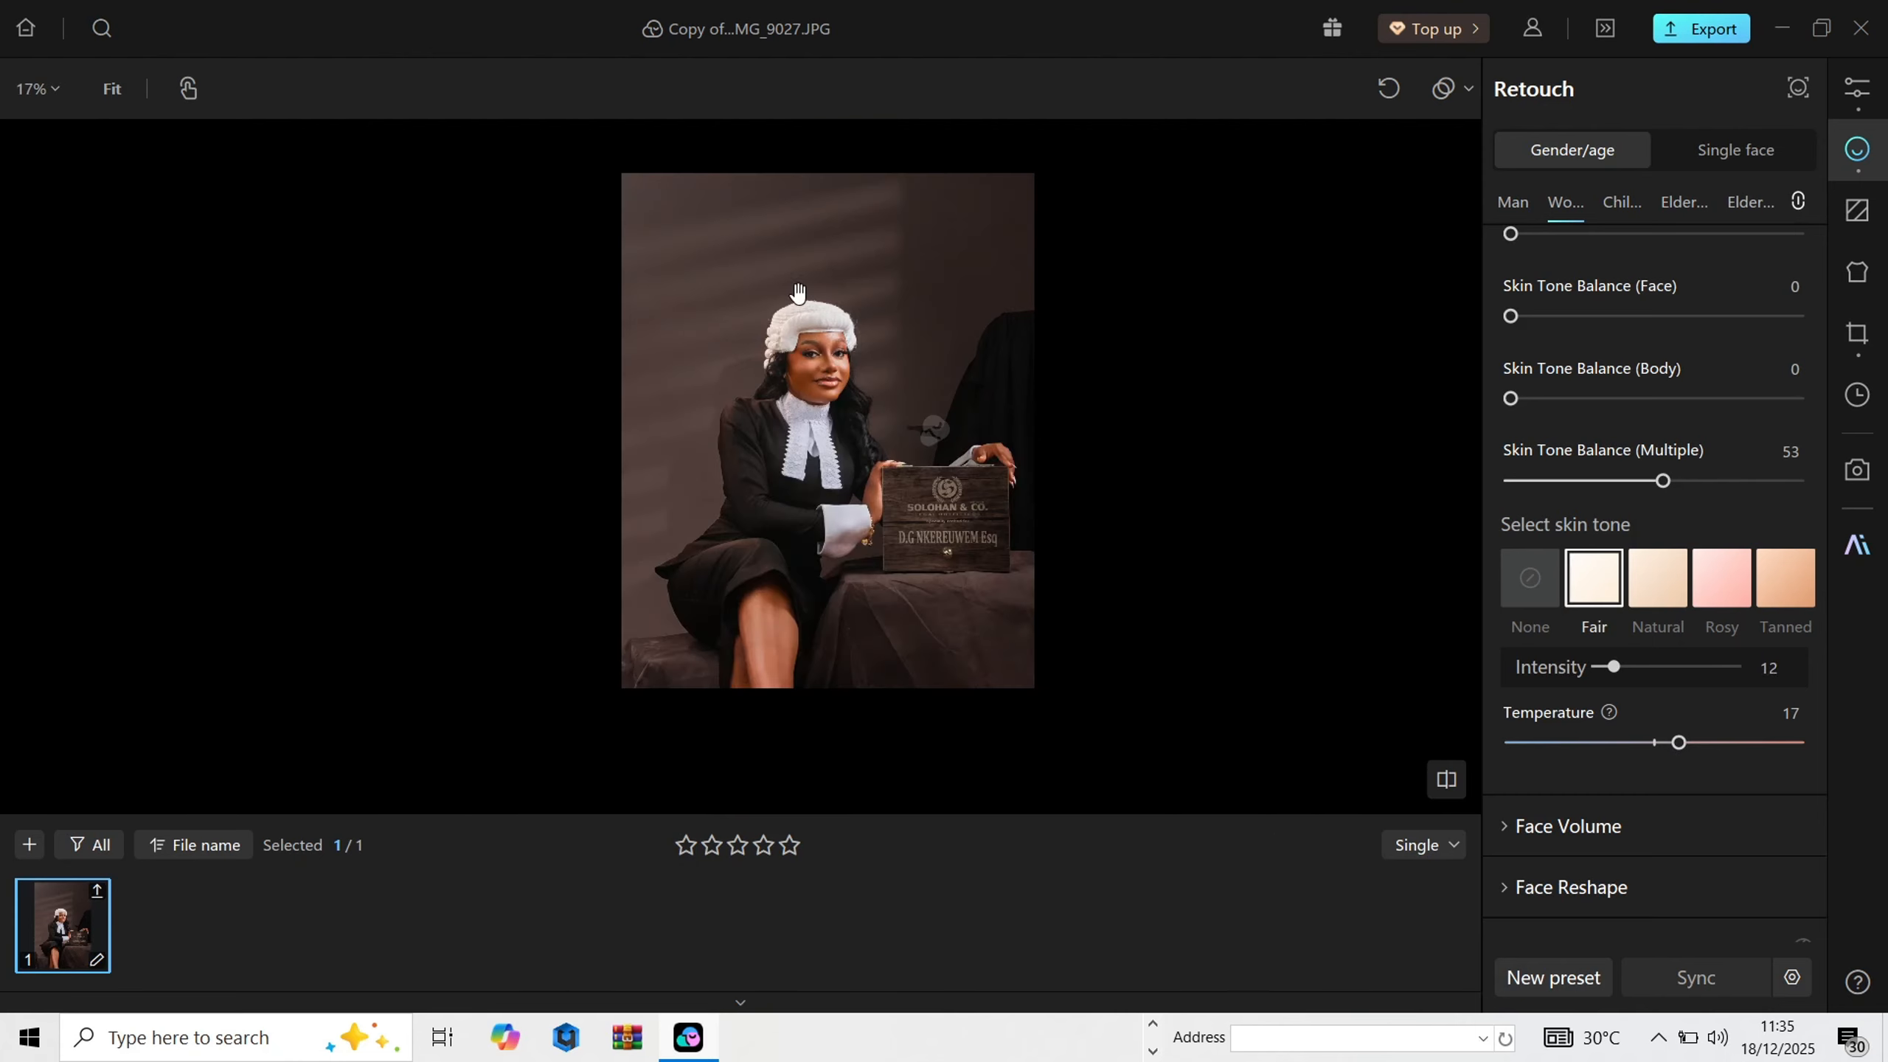
pyautogui.scroll(6, 838, 348)
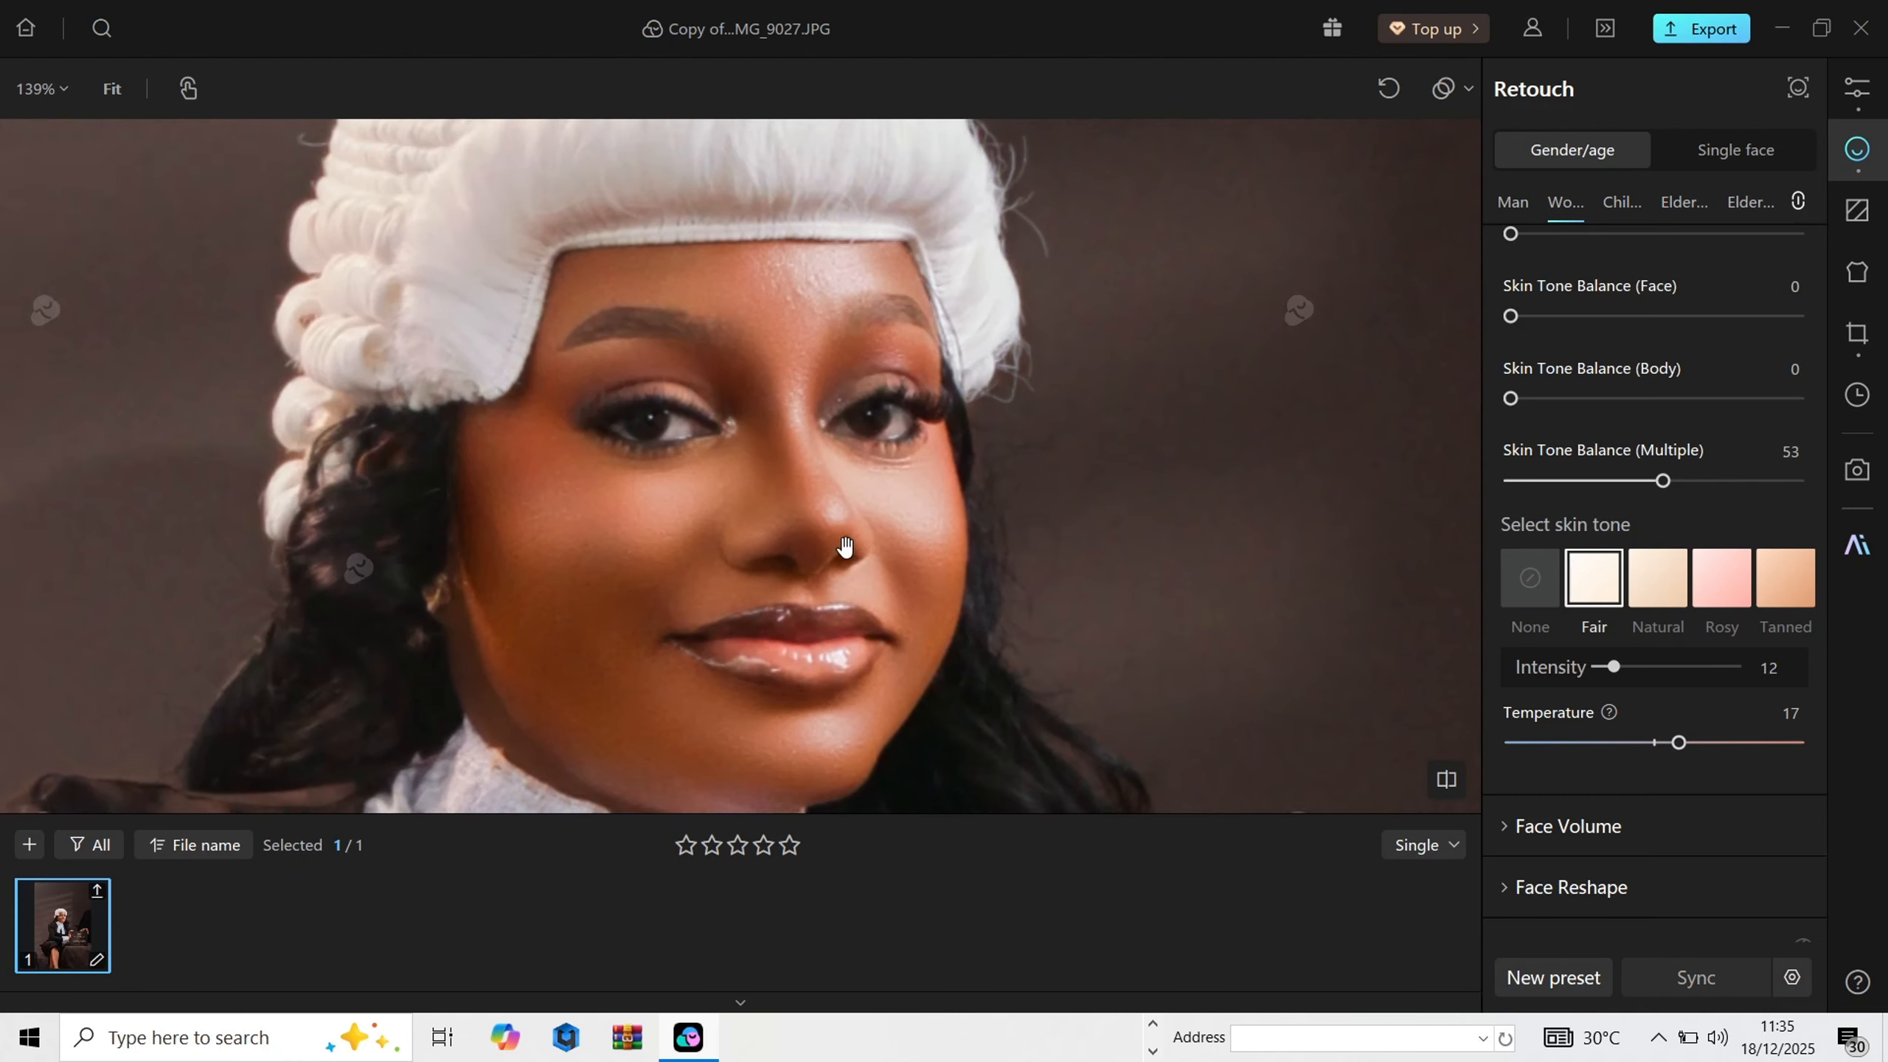
# Step: Set the hair's Hair Part and Stray Hair adjustments to 100
pyautogui.scroll(-5, 1658, 795)
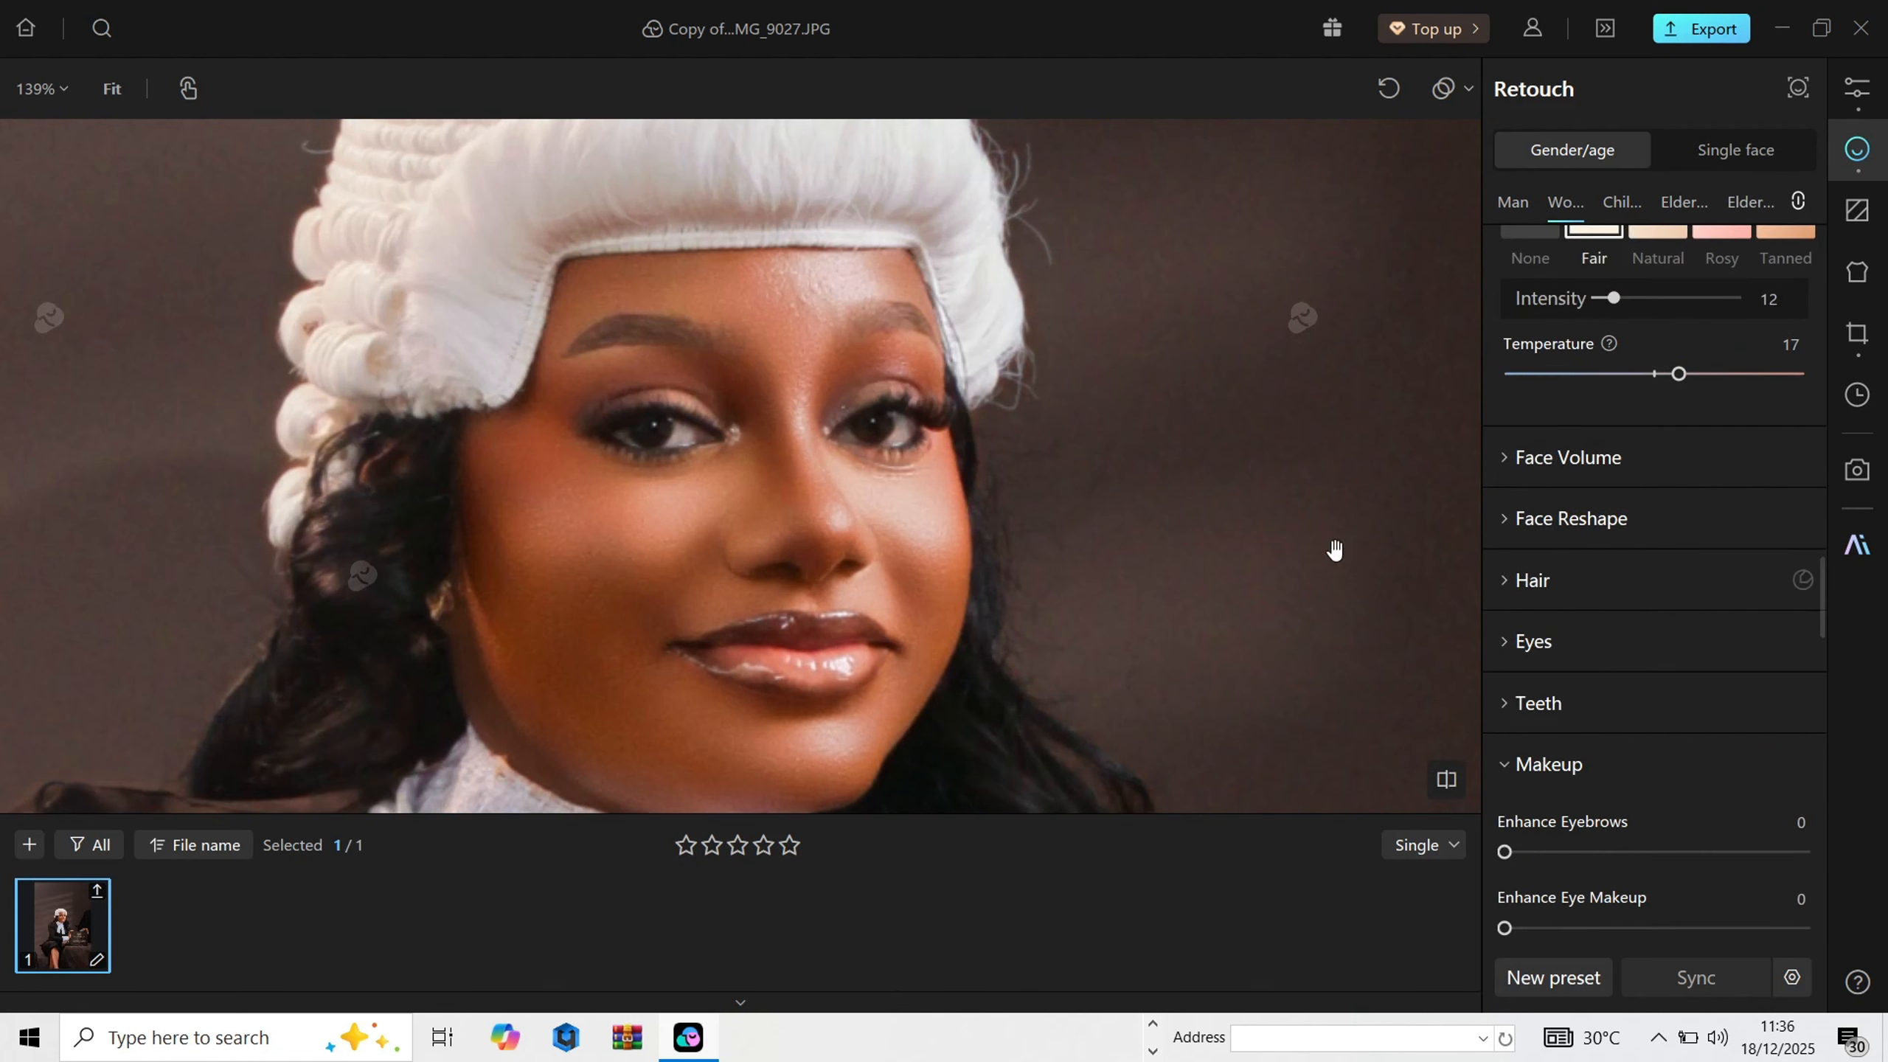
pyautogui.scroll(-2, 1332, 548)
pyautogui.click(1630, 582)
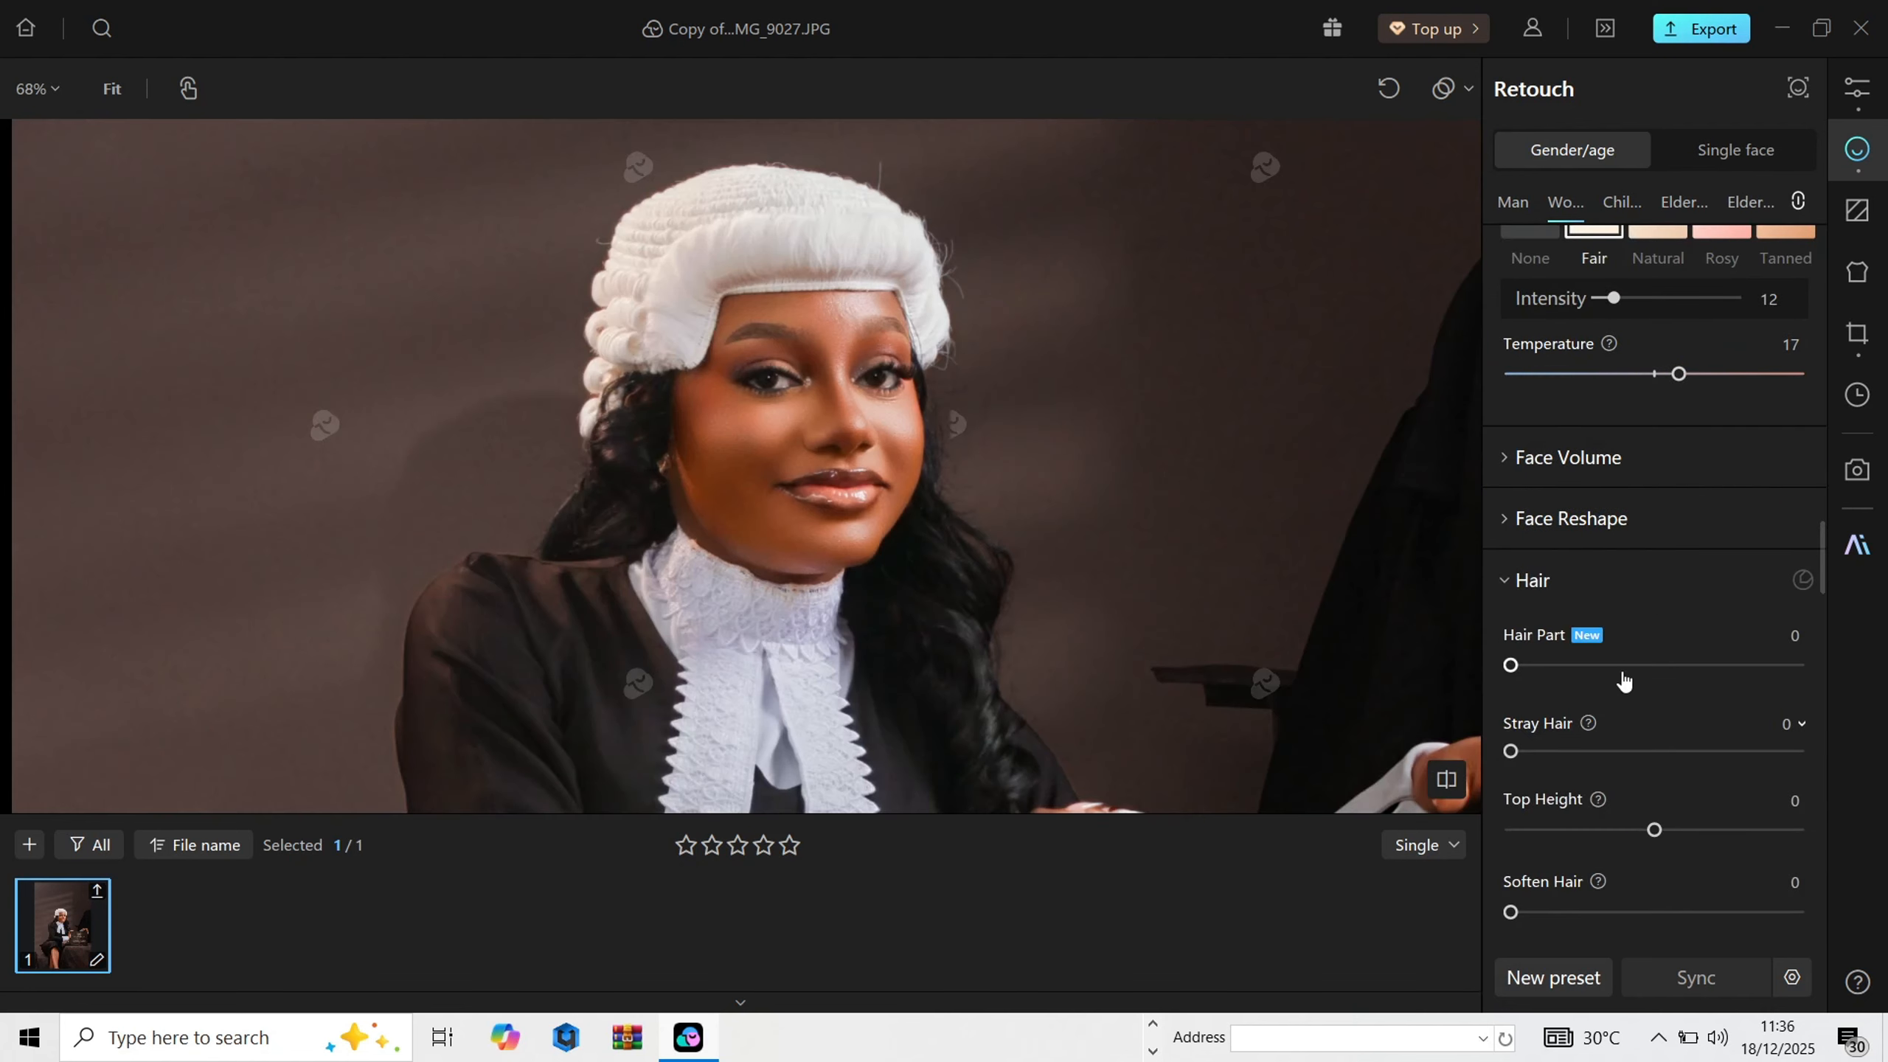
pyautogui.moveTo(1623, 674); pyautogui.dragTo(1876, 696)
pyautogui.moveTo(1561, 753); pyautogui.dragTo(1823, 770)
pyautogui.scroll(-1, 1646, 763)
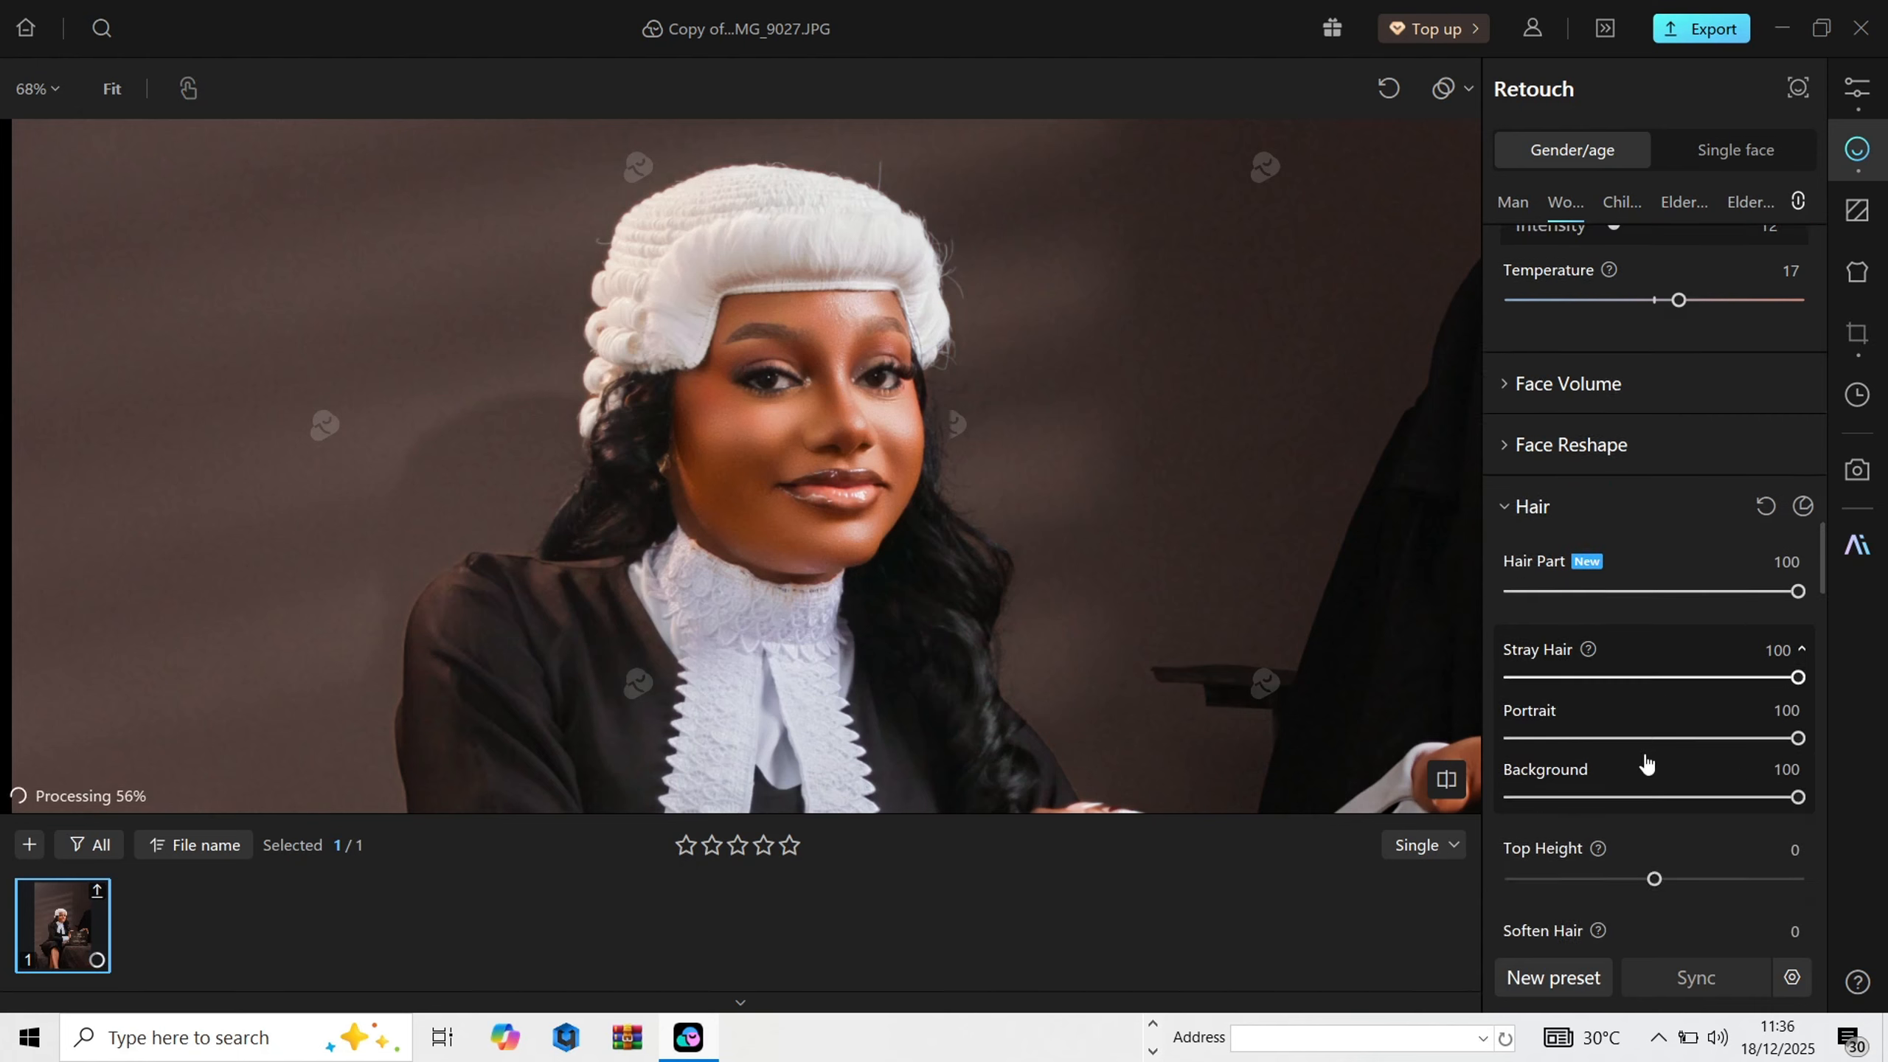
pyautogui.scroll(-1, 1646, 762)
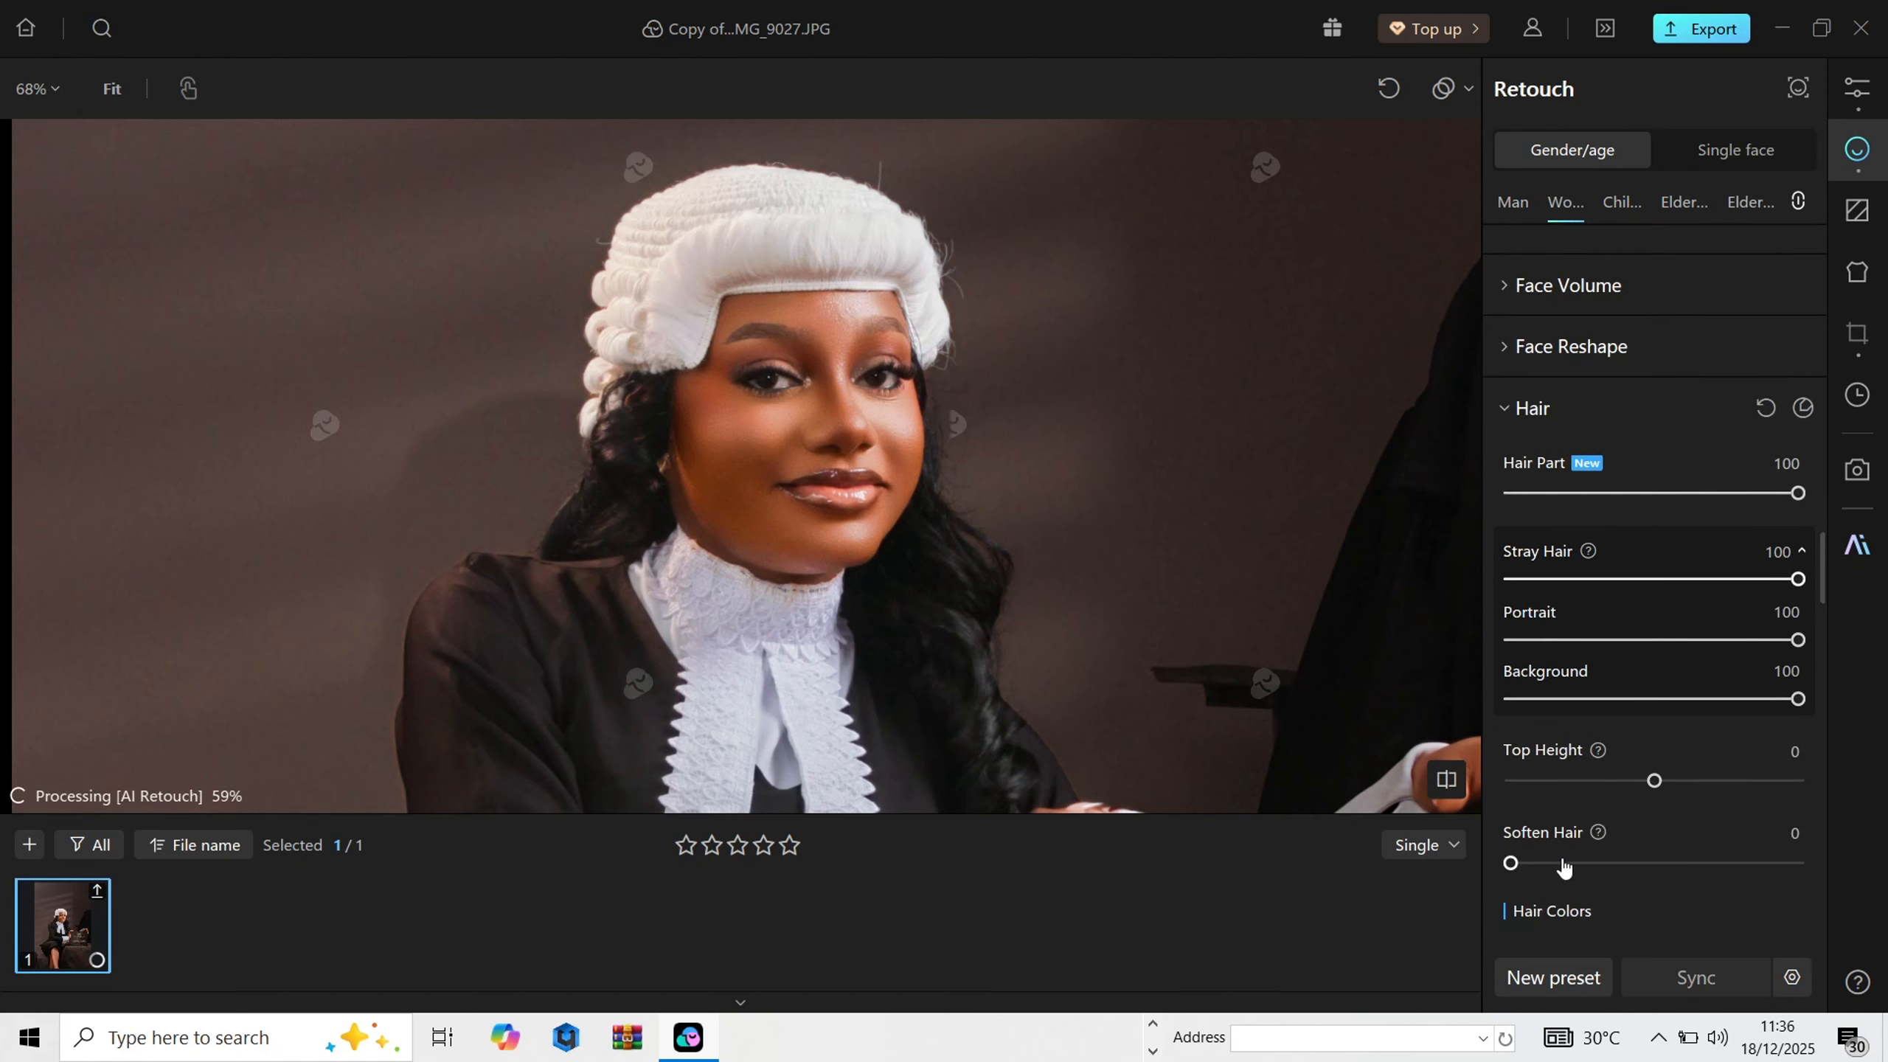
# Step: Set the hair's Soften Hair adjustment to 23 and look over the available hair colors
pyautogui.moveTo(1564, 863); pyautogui.dragTo(1578, 863)
pyautogui.scroll(-3, 1650, 830)
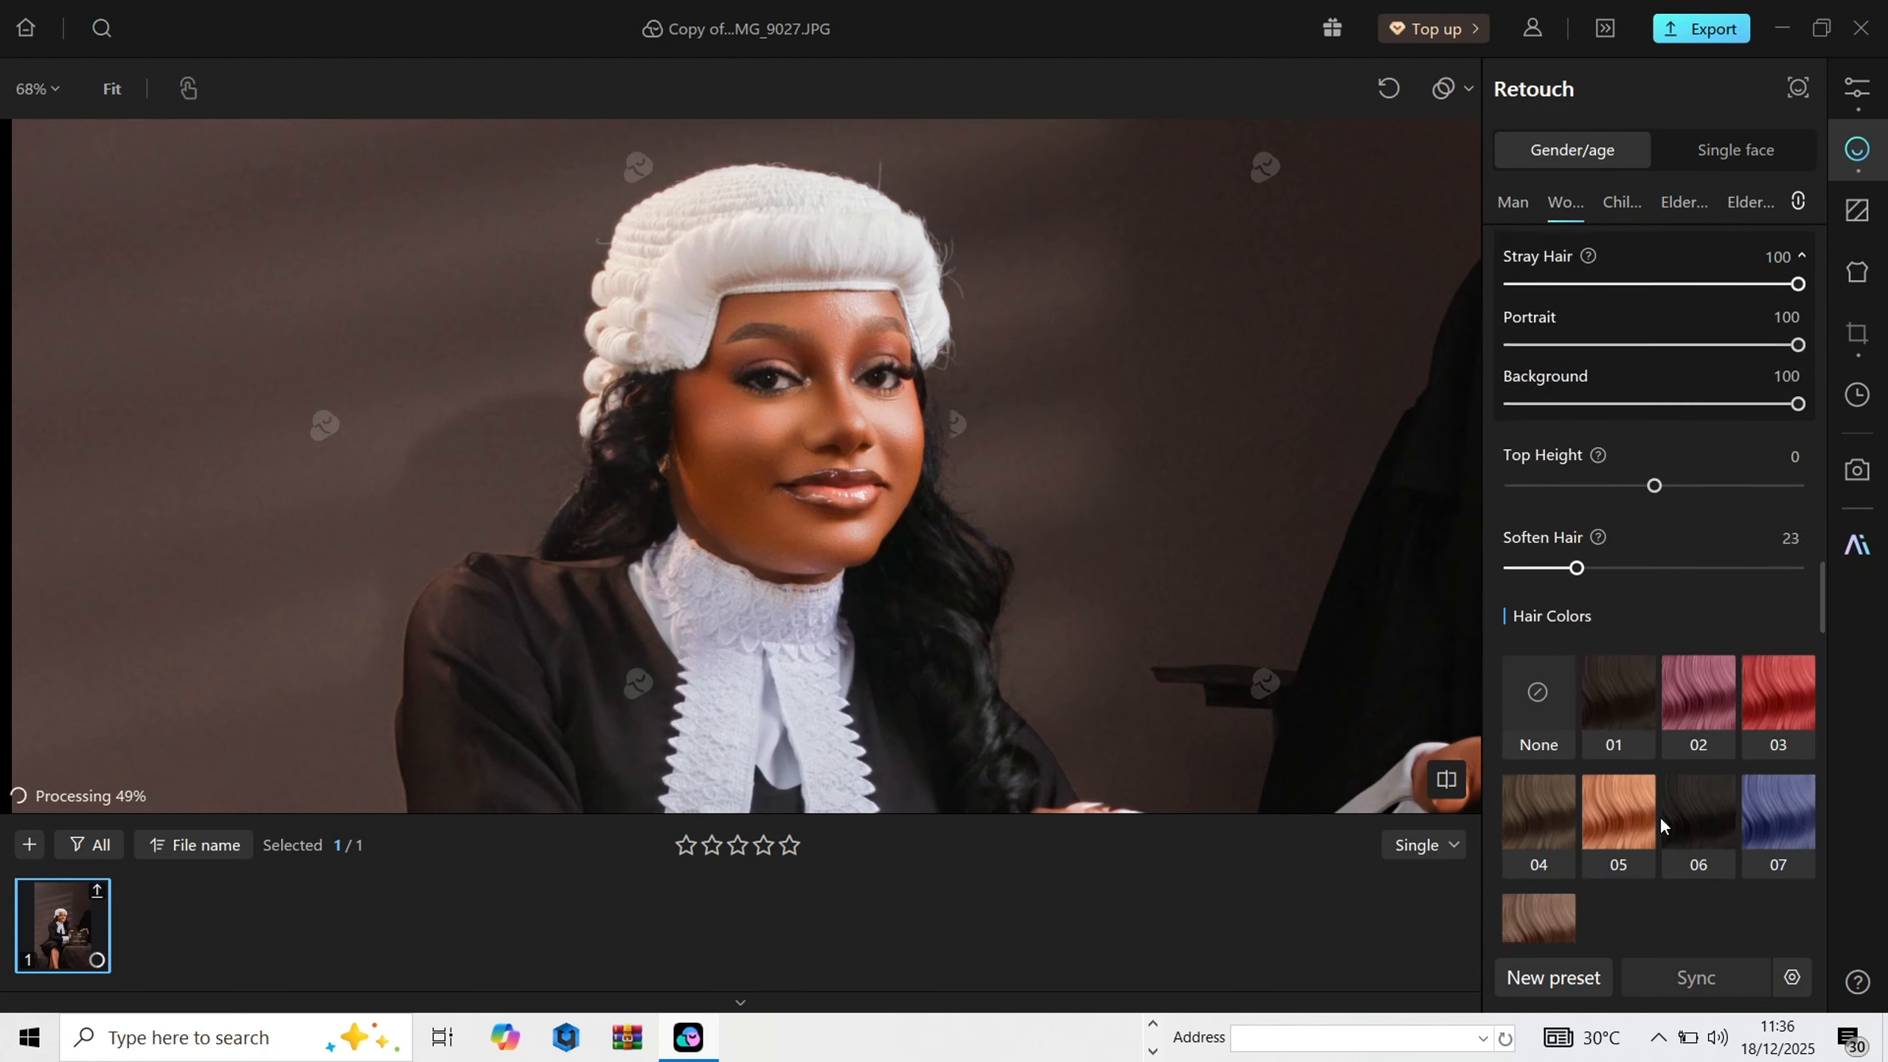
pyautogui.click(1650, 816)
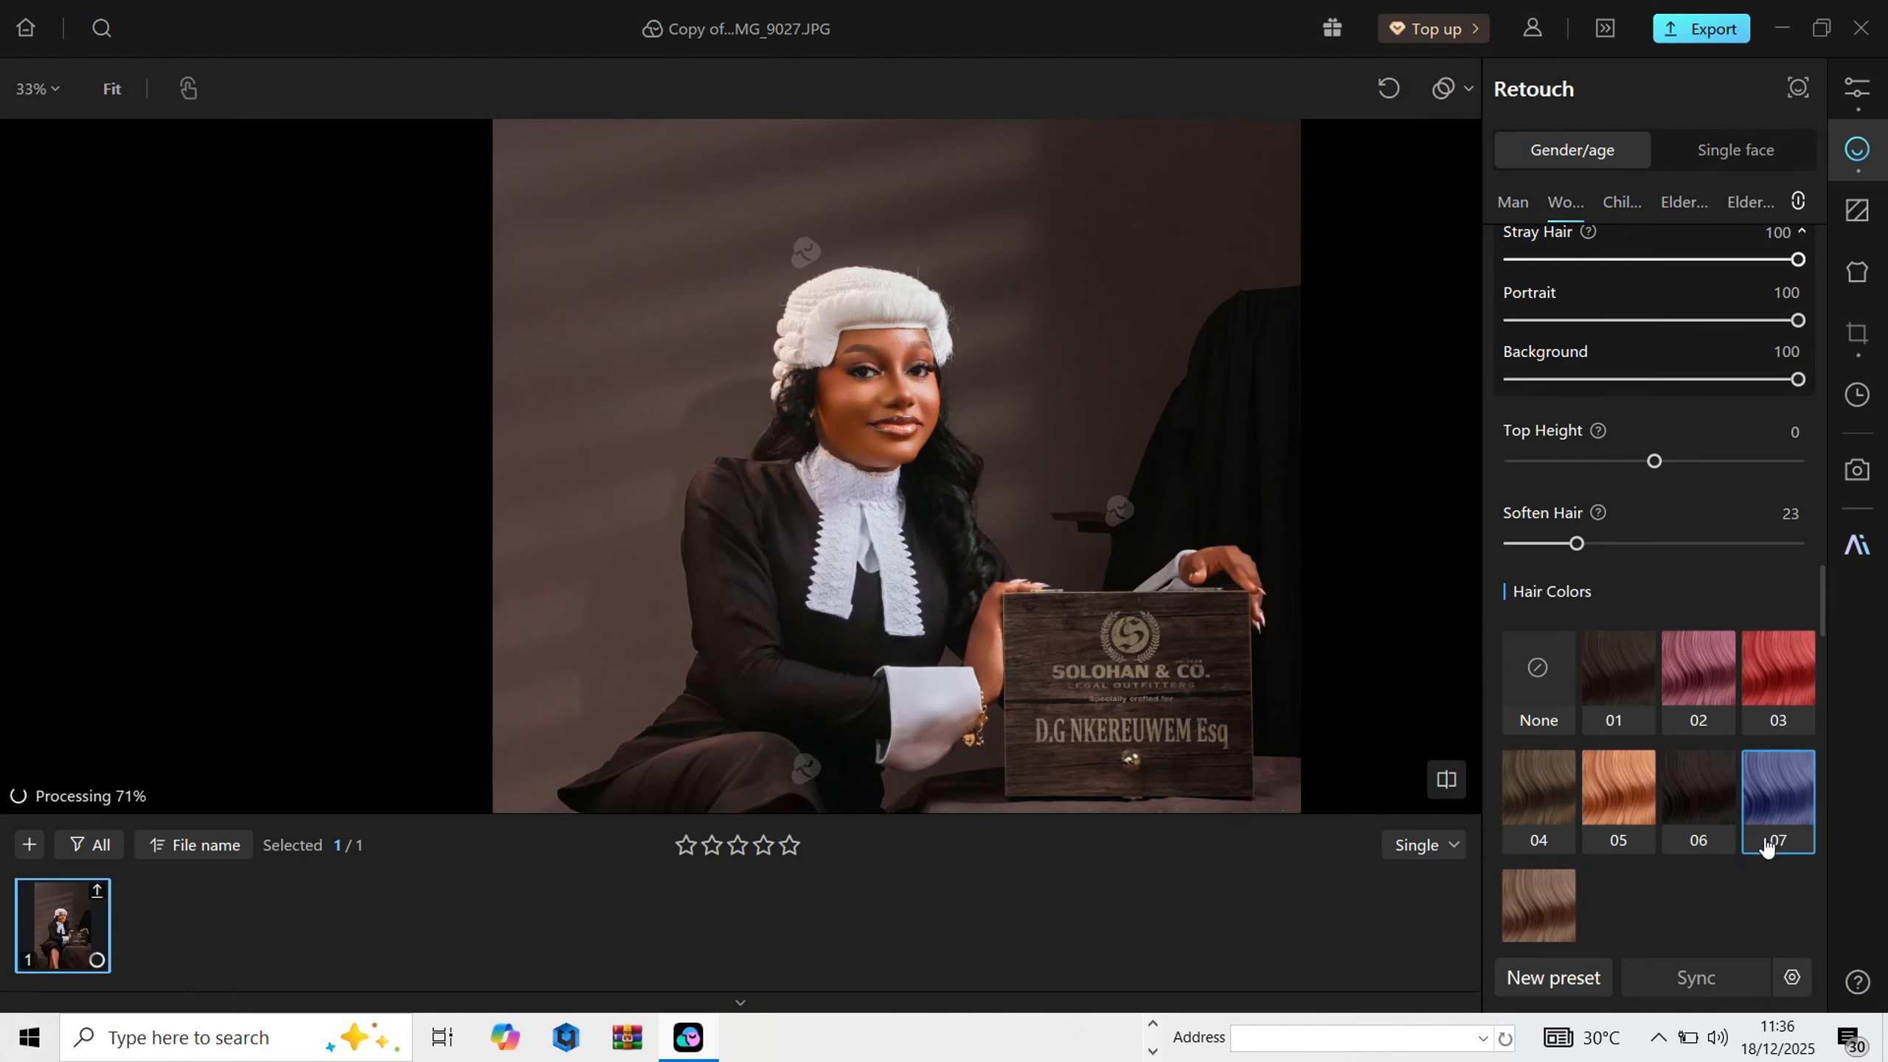
# Step: Set the makeup's Enhance Eyebrows and Enhance Eye Makeup to 100 and Shadows to 60
pyautogui.scroll(-2, 1710, 863)
pyautogui.scroll(-5, 1713, 865)
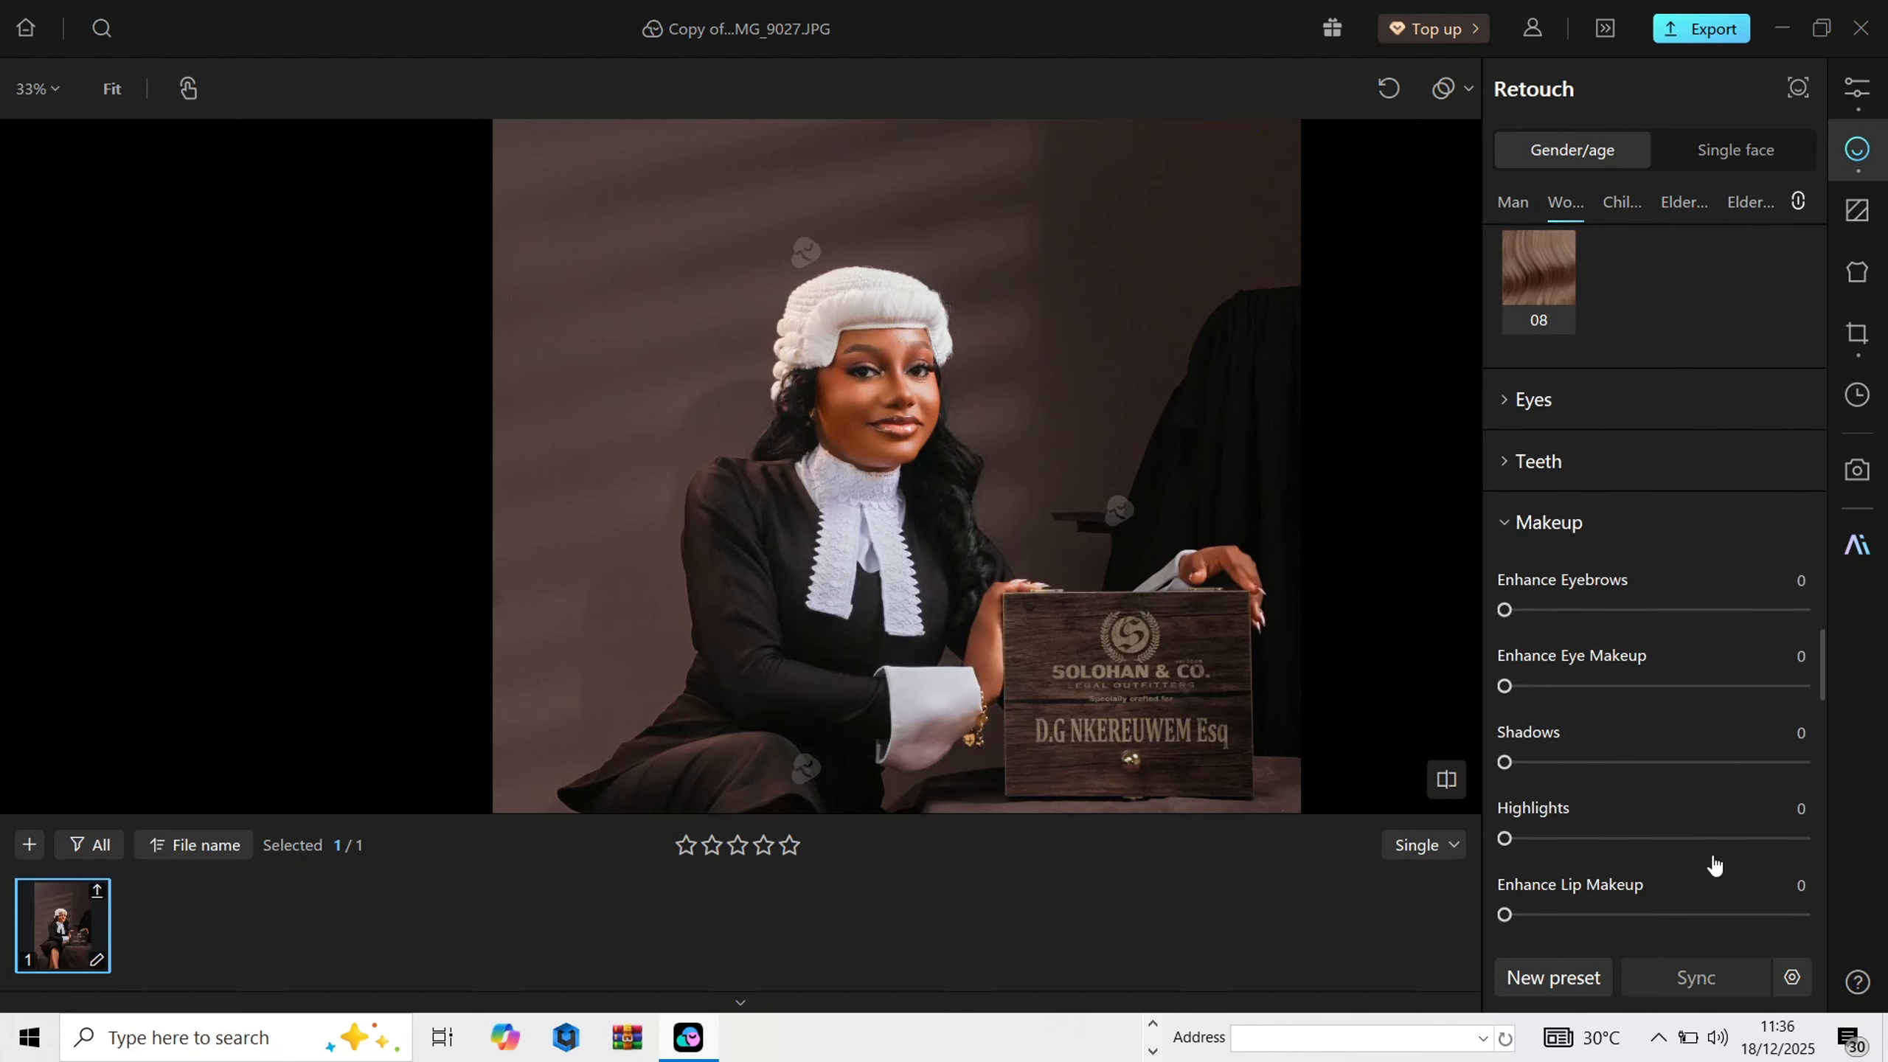
pyautogui.scroll(5, 946, 440)
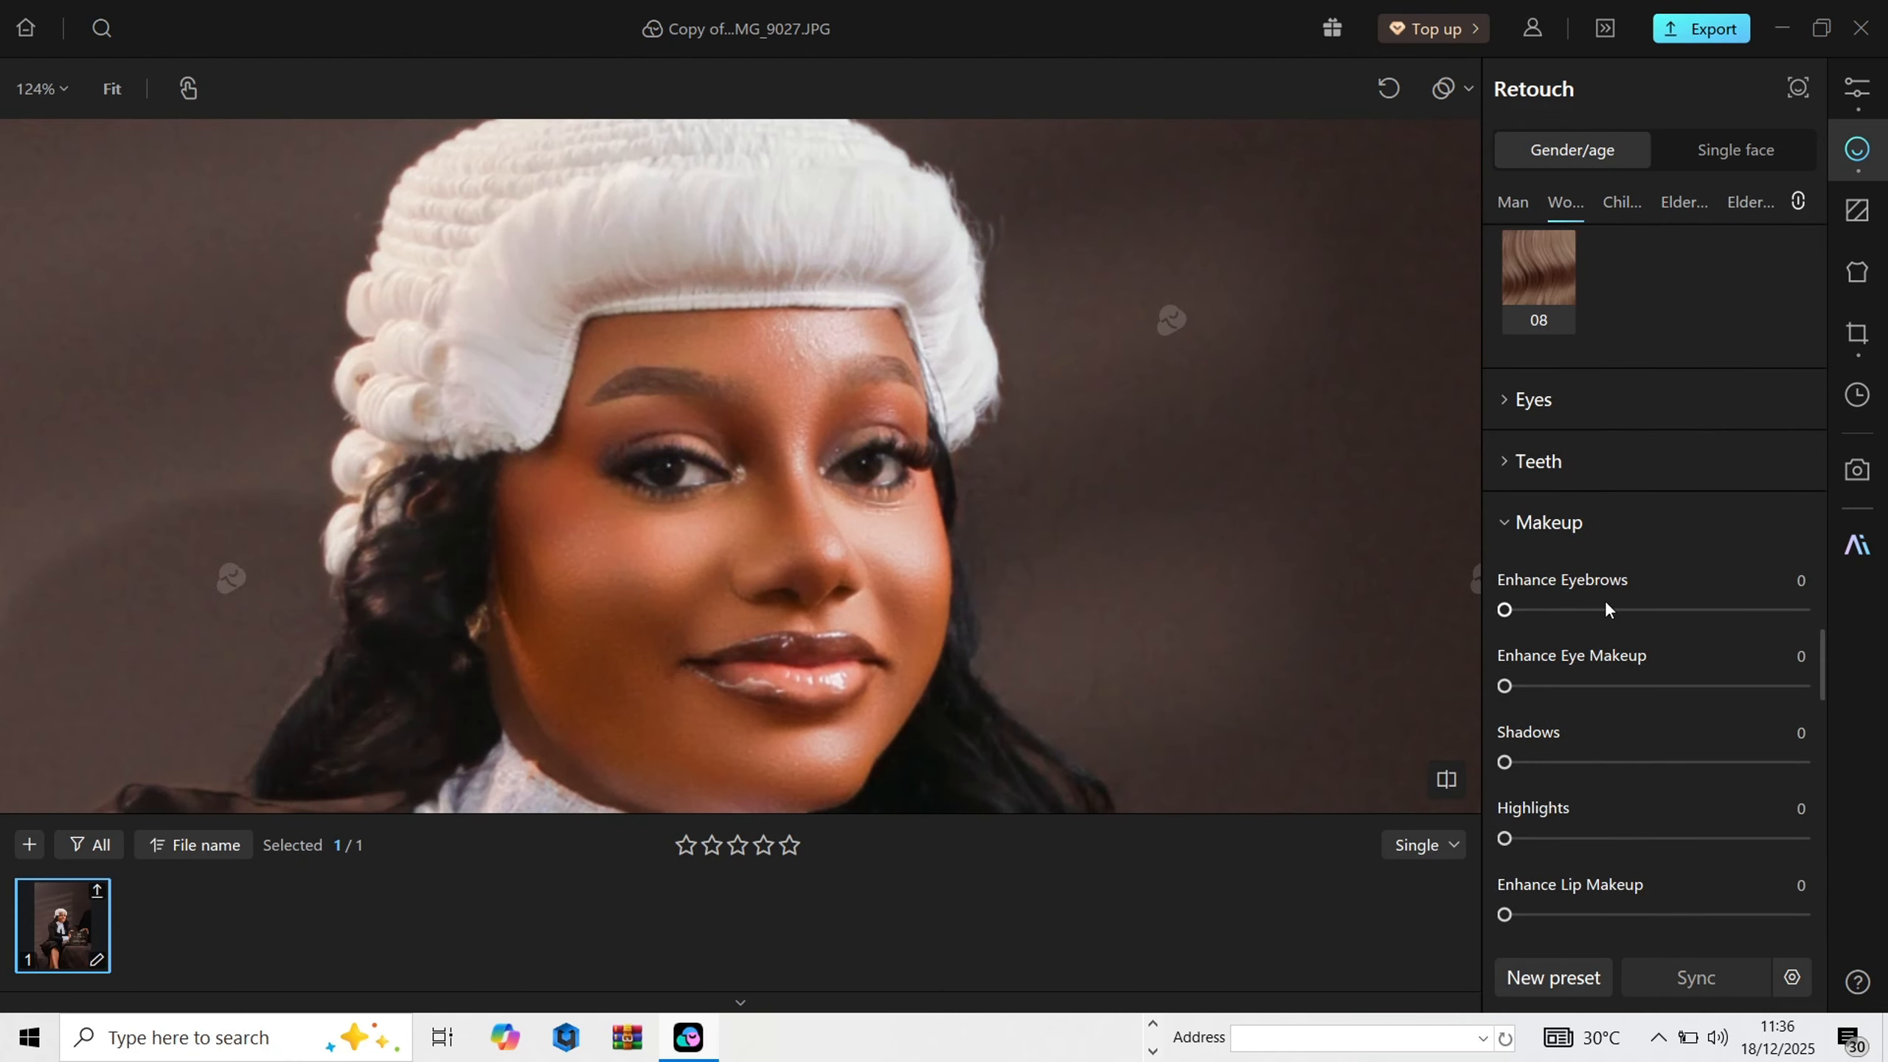
pyautogui.moveTo(1600, 619); pyautogui.dragTo(1811, 610)
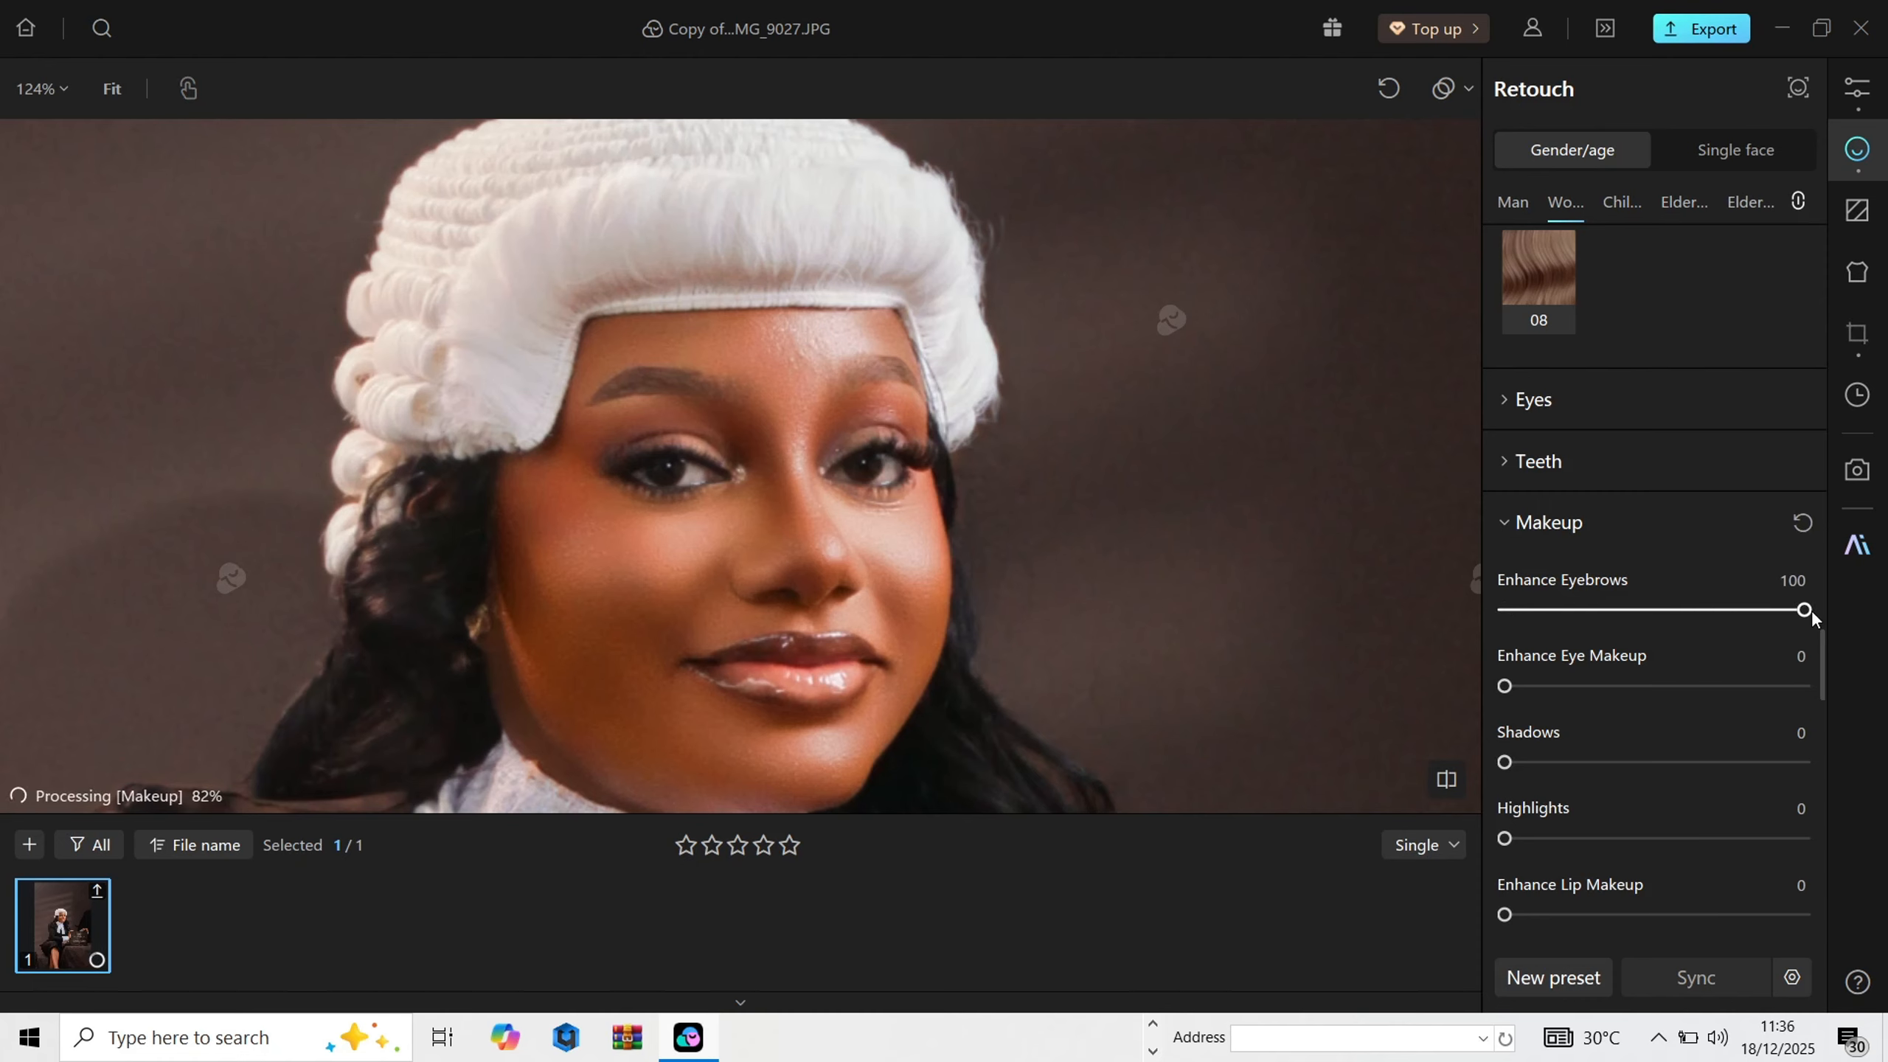
pyautogui.moveTo(952, 608); pyautogui.dragTo(969, 662)
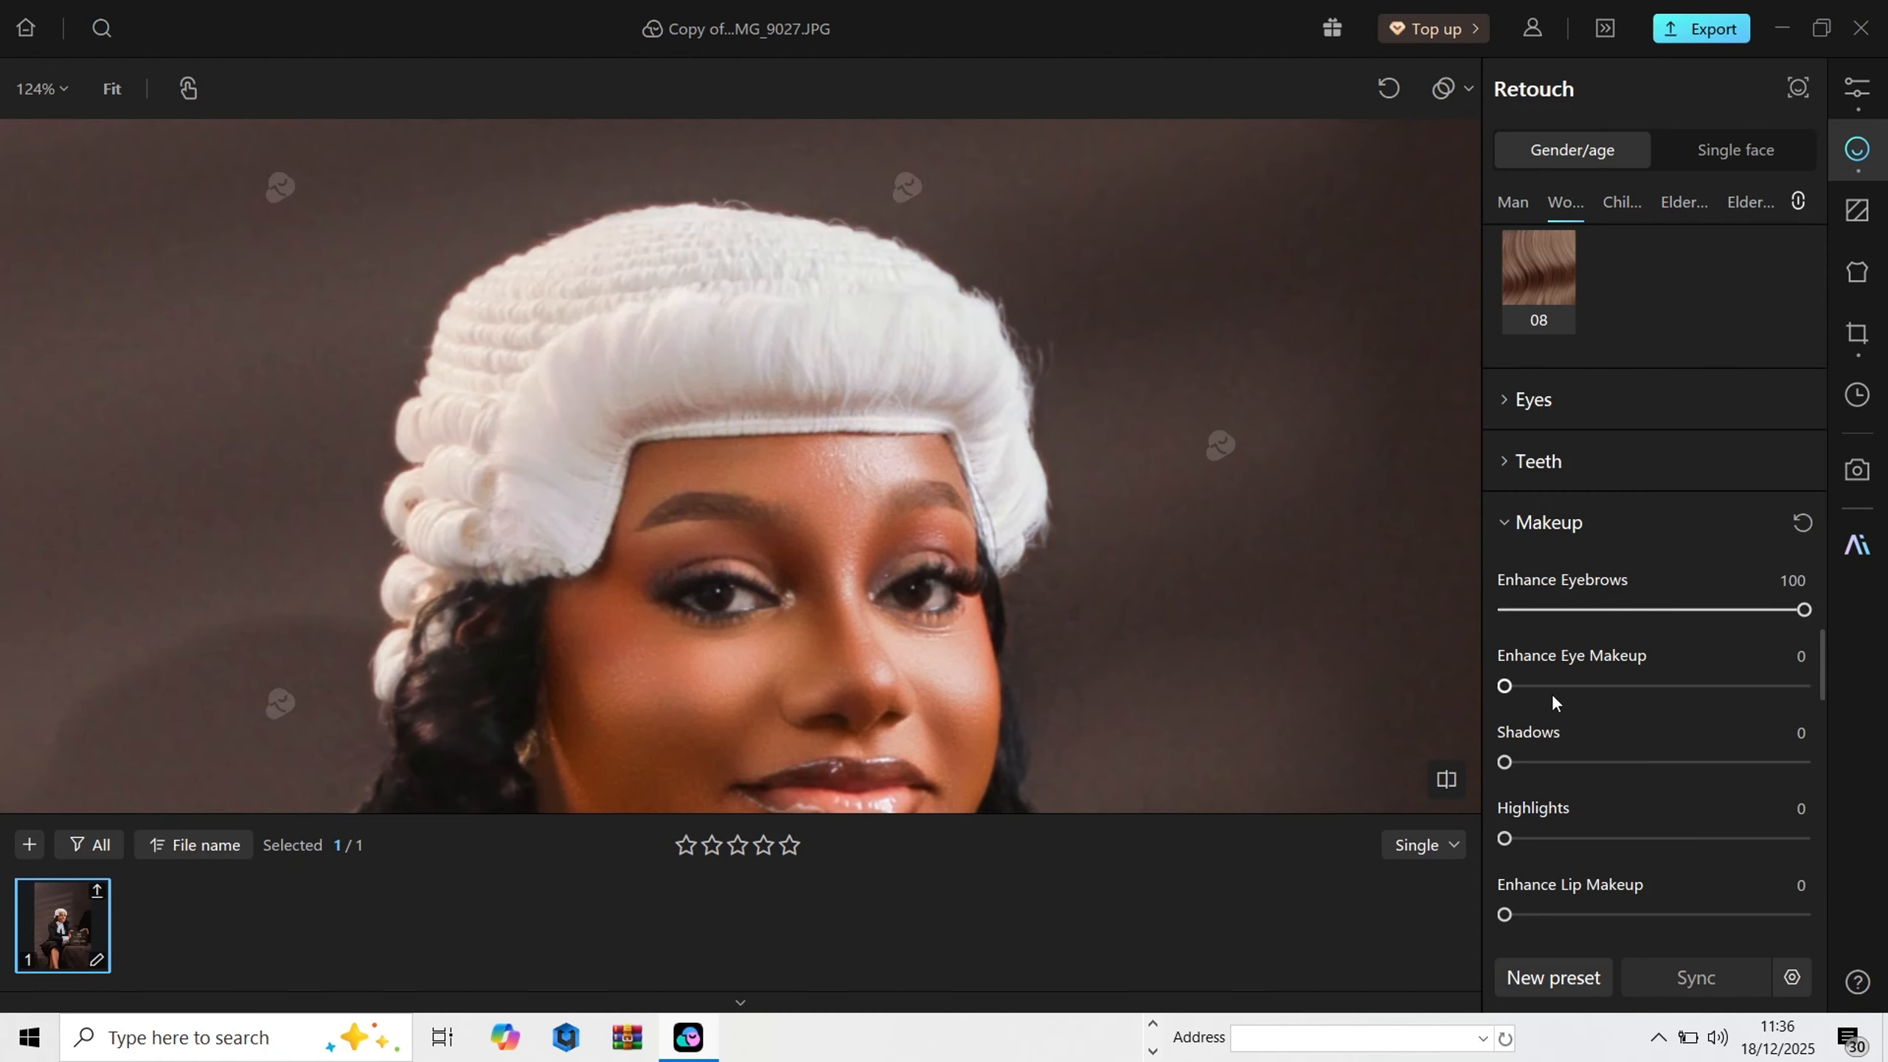
pyautogui.moveTo(1553, 695); pyautogui.dragTo(1851, 694)
pyautogui.moveTo(1585, 770); pyautogui.dragTo(1686, 775)
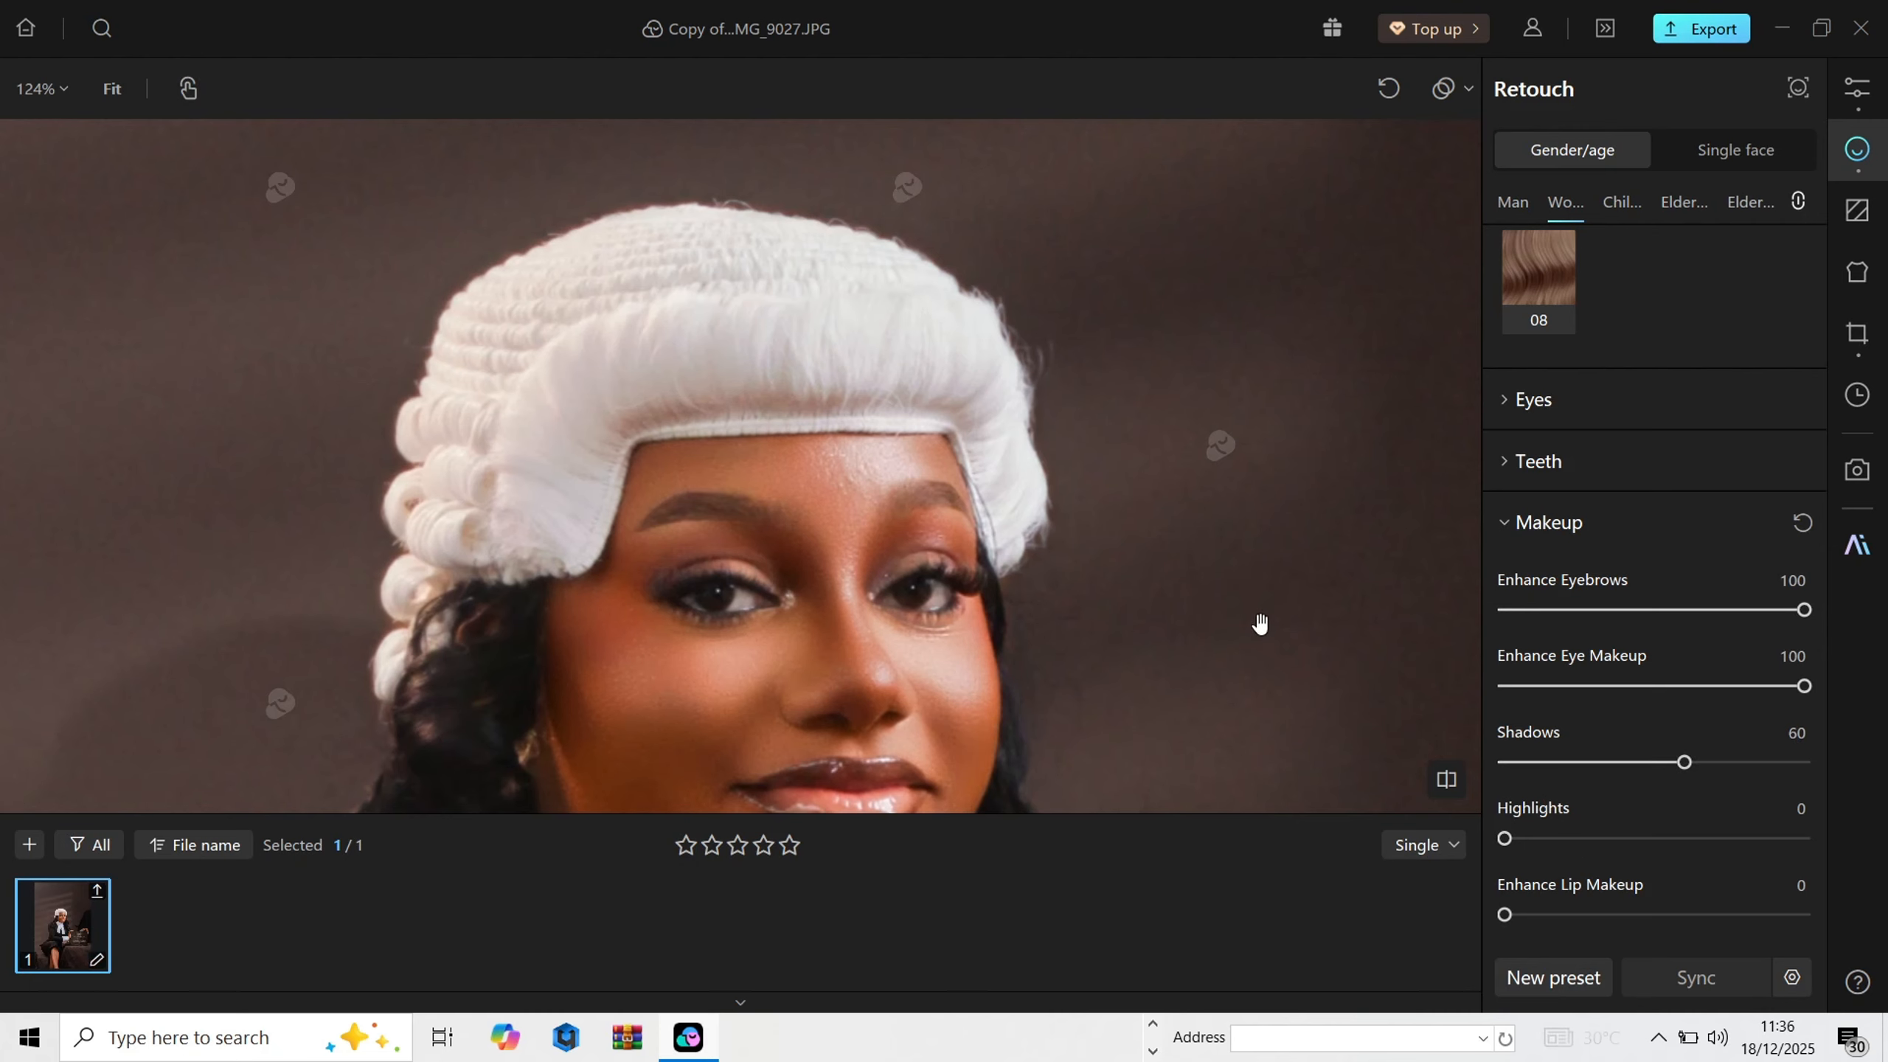
# Step: Set Enhance Lip Makeup to 100 and Enhance Blush to 52, and inspect the eyes up close
pyautogui.scroll(-2, 809, 409)
pyautogui.scroll(-2, 1635, 795)
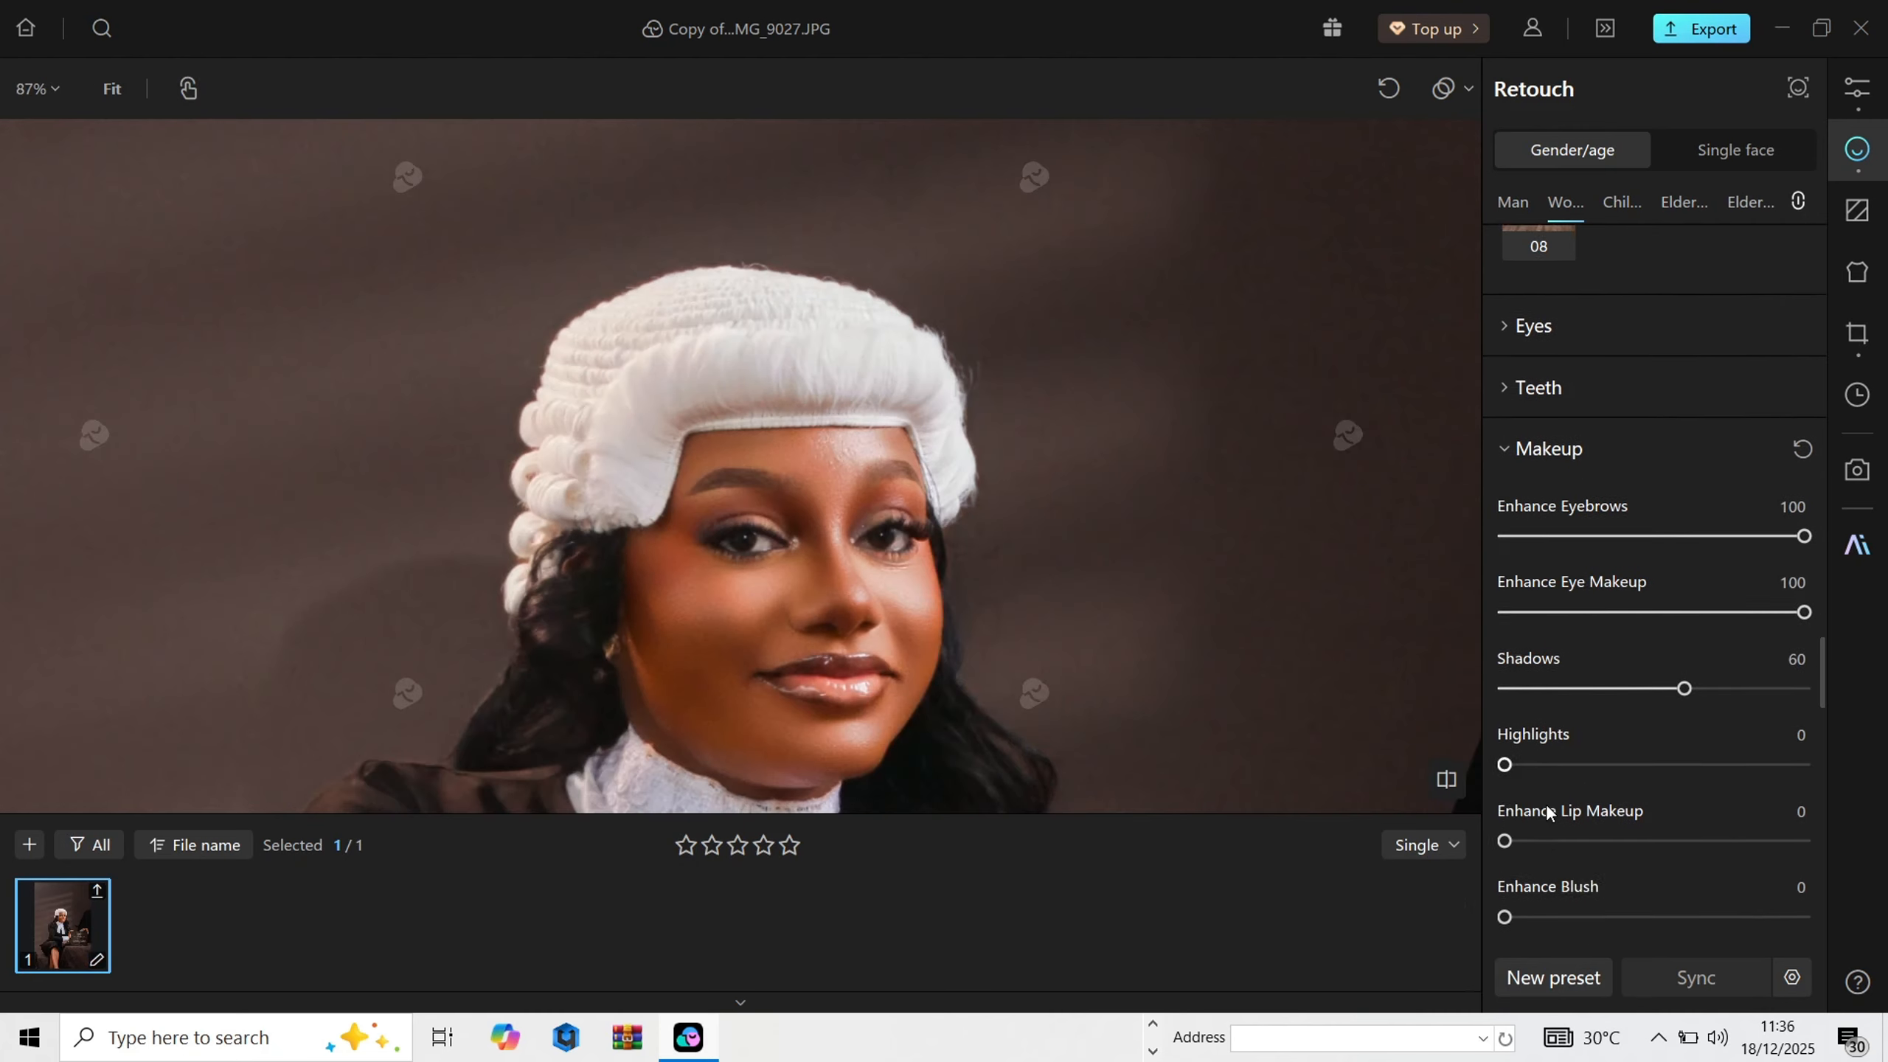
pyautogui.moveTo(1591, 816); pyautogui.dragTo(1813, 818)
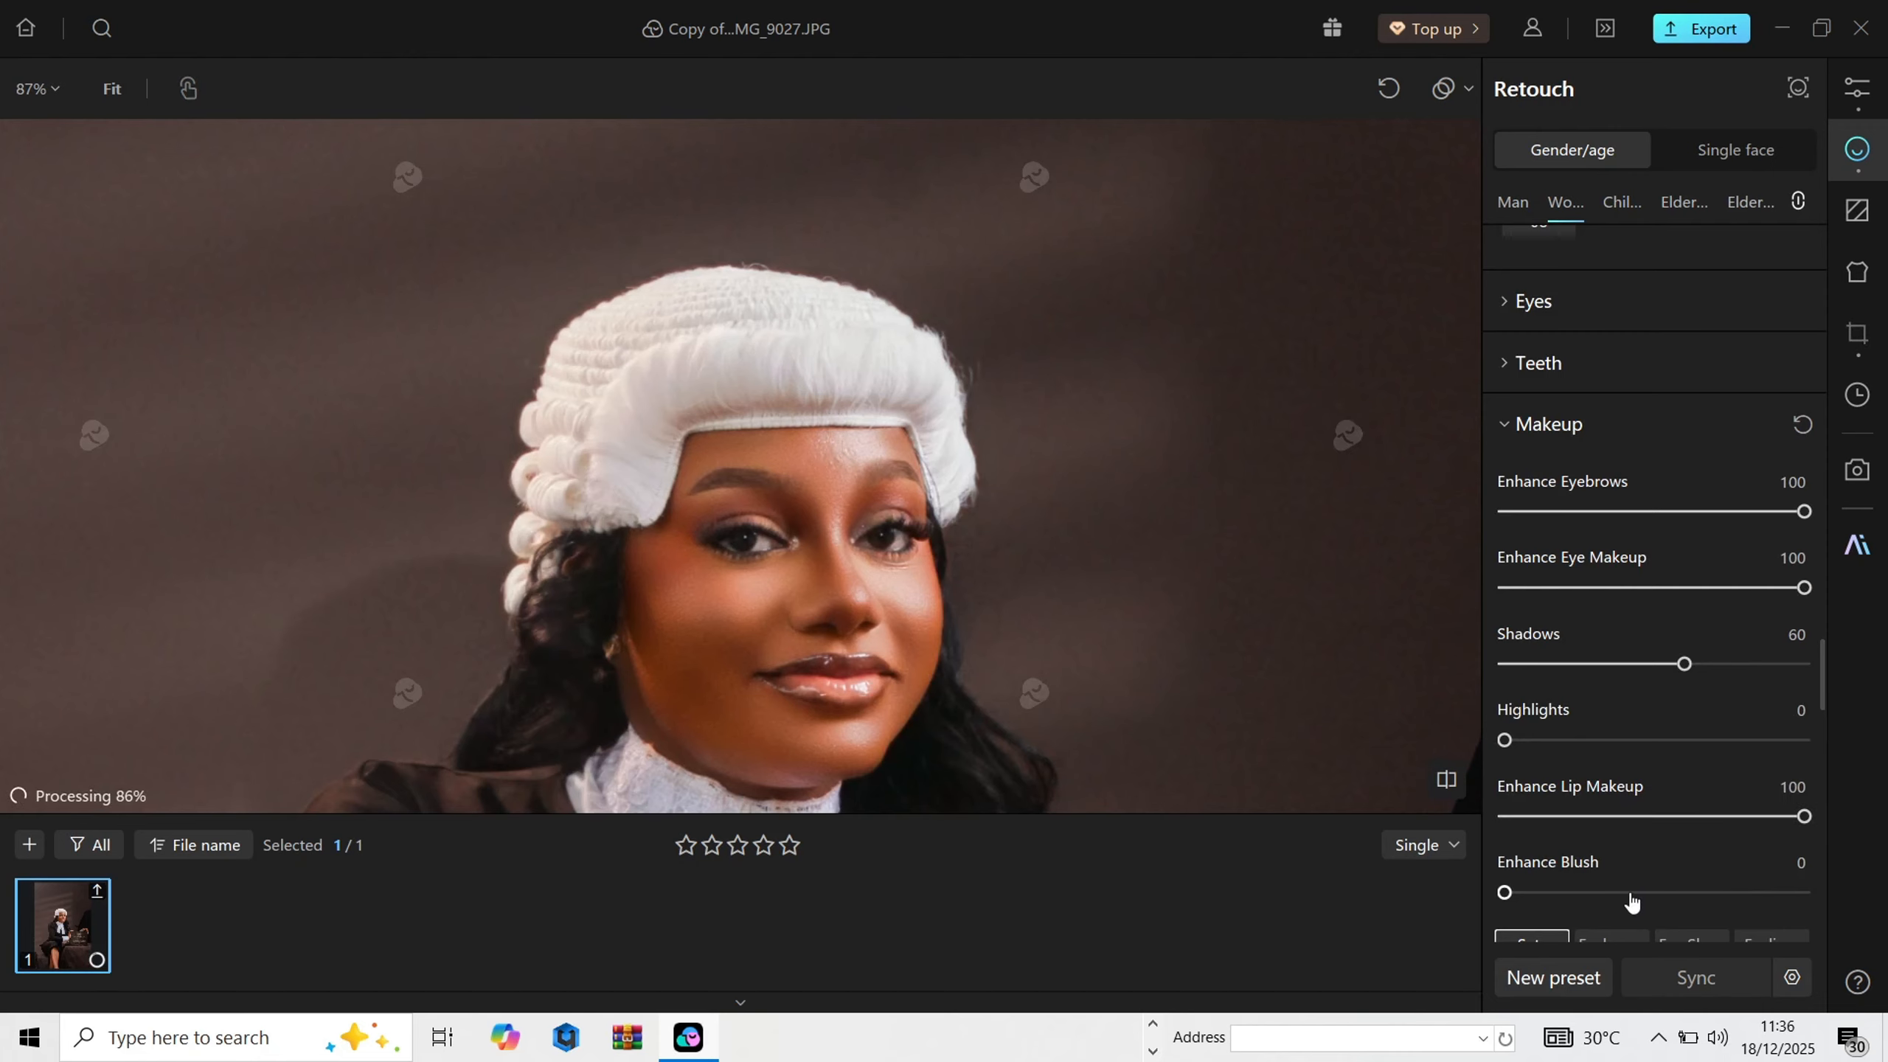
pyautogui.moveTo(1631, 900); pyautogui.dragTo(1661, 894)
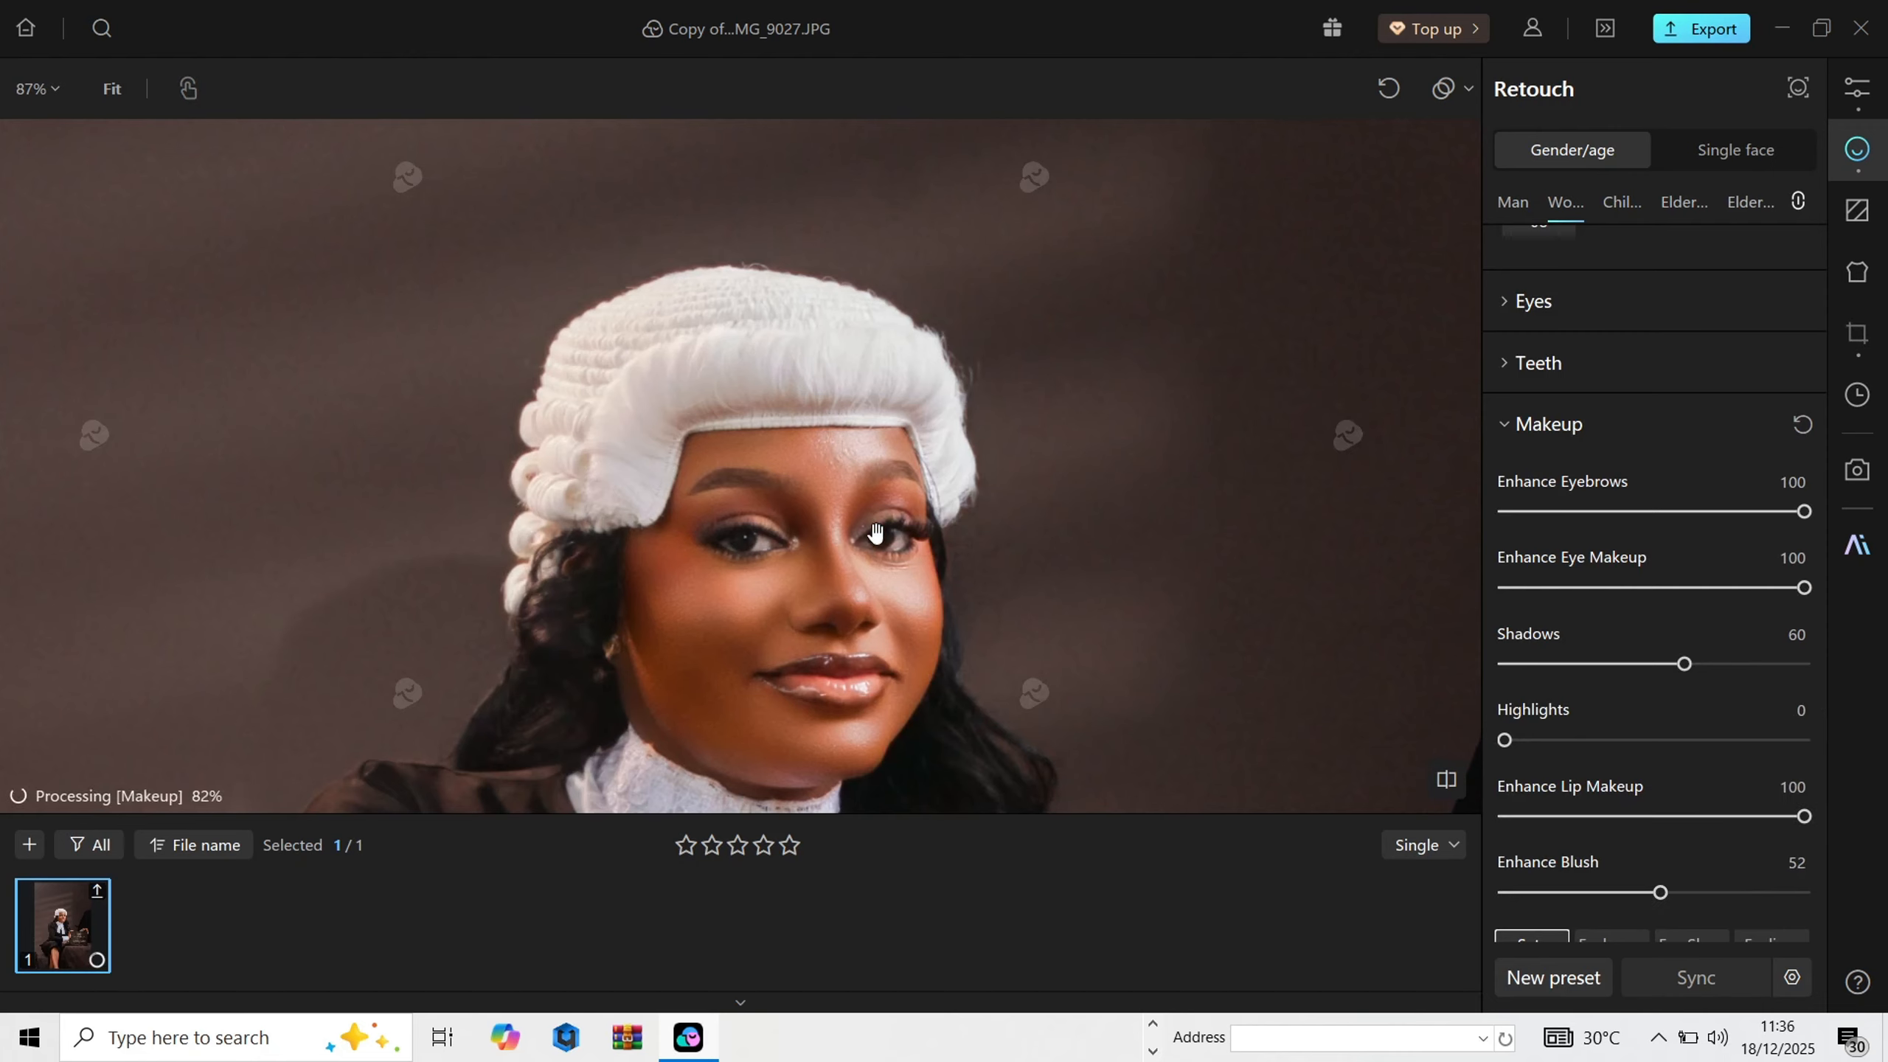
pyautogui.scroll(6, 843, 521)
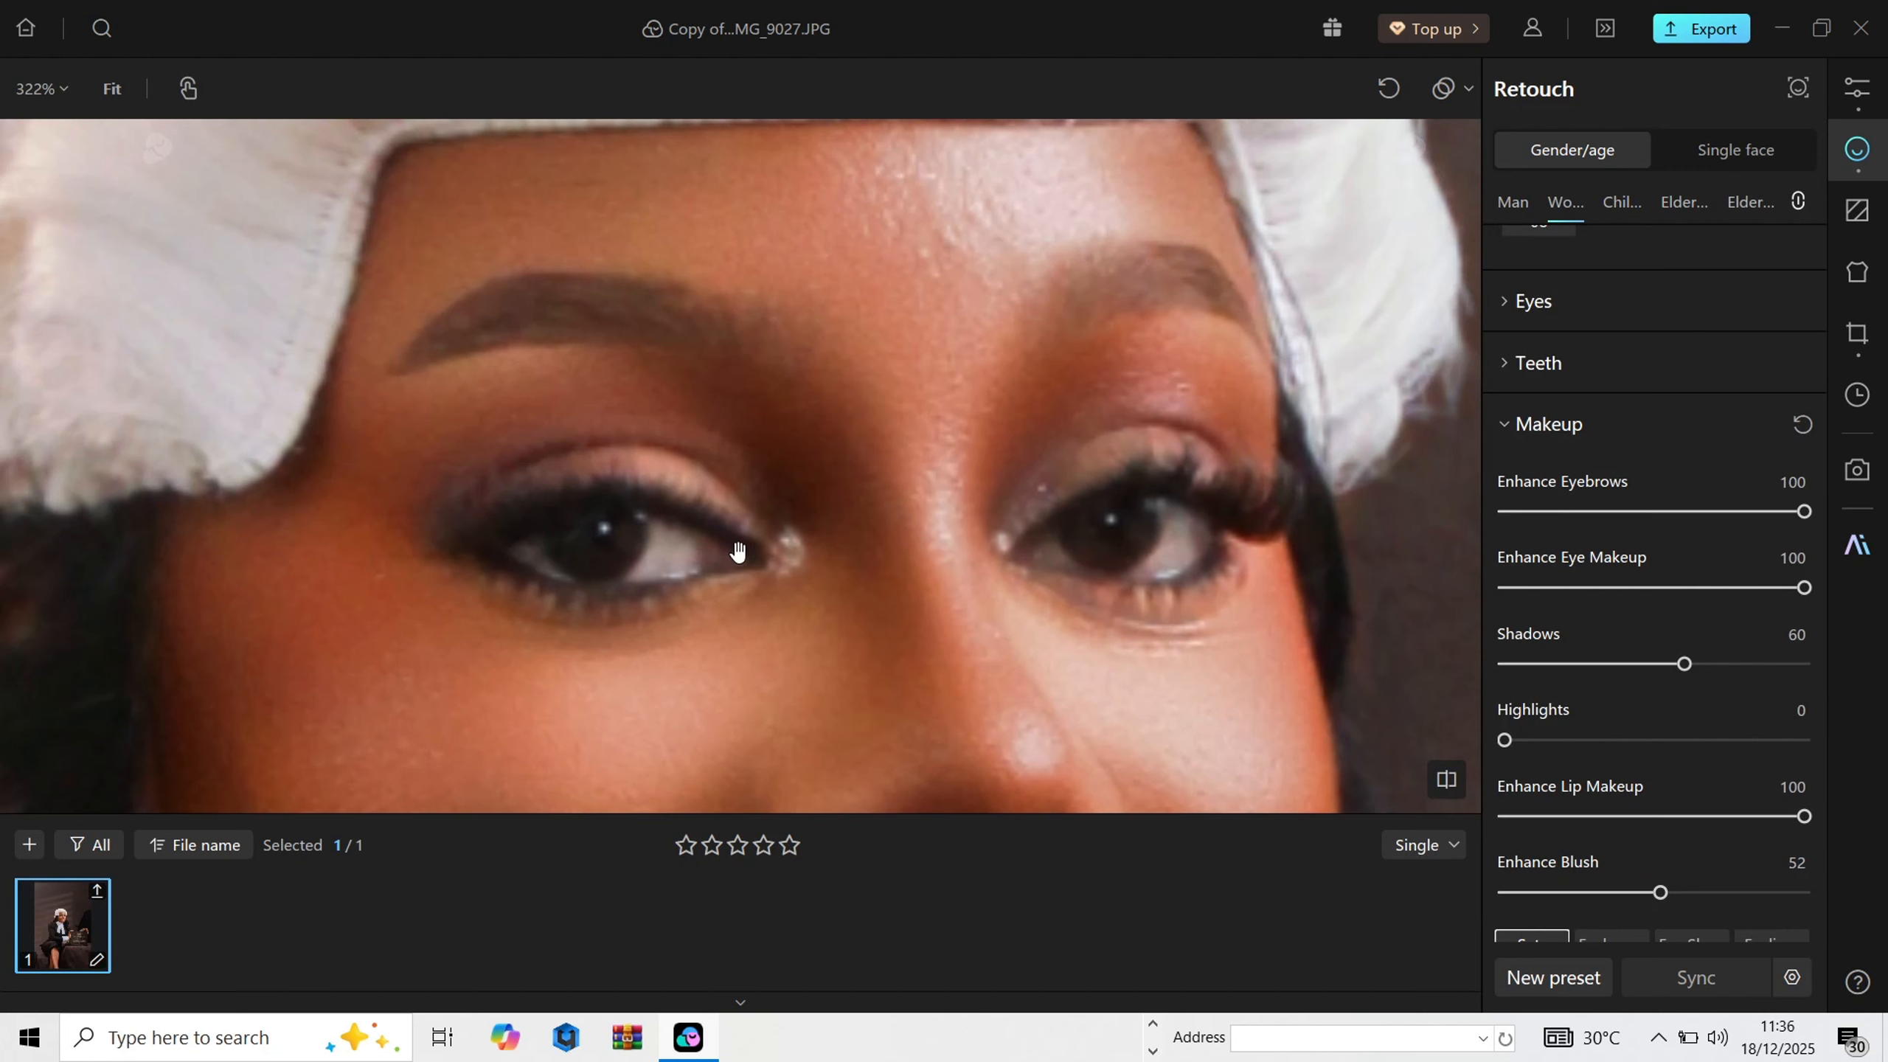
# Step: Apply contact lens style 07 to the eyes at intensity 23 and check the look
pyautogui.scroll(-5, 1766, 777)
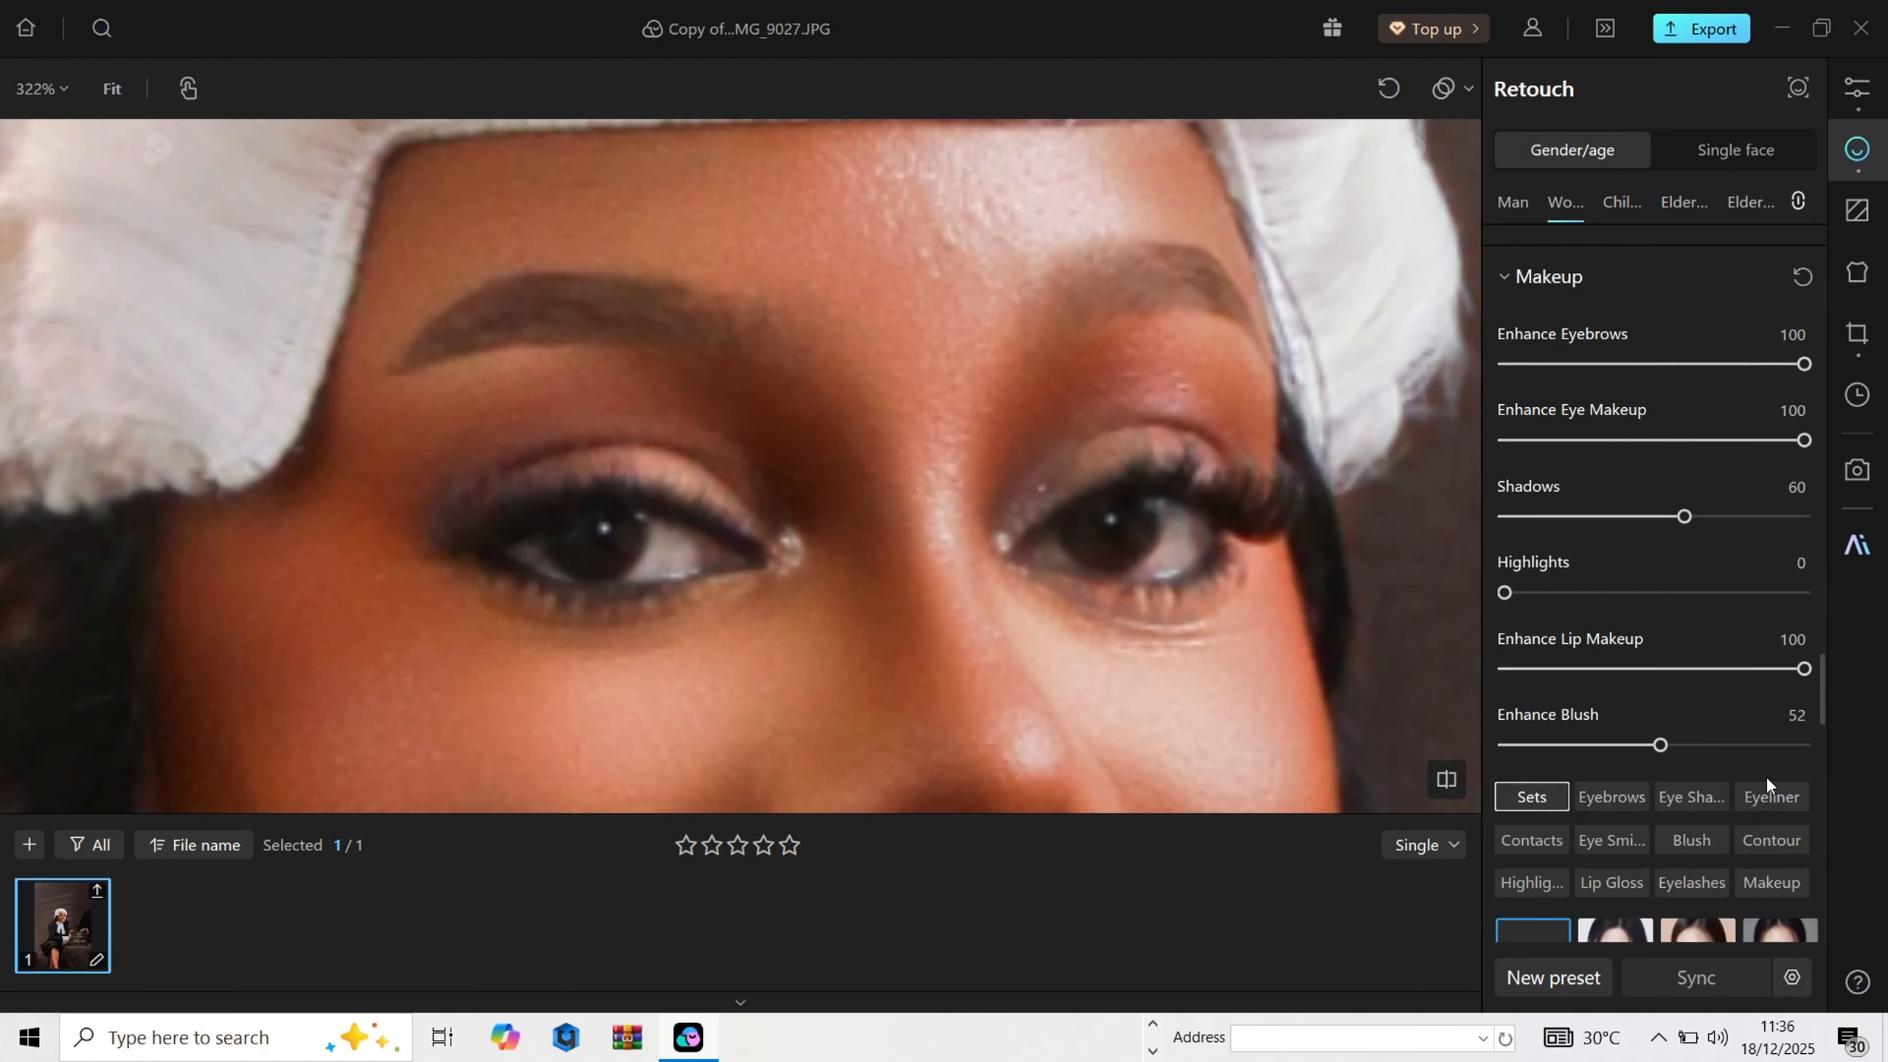
pyautogui.click(1605, 743)
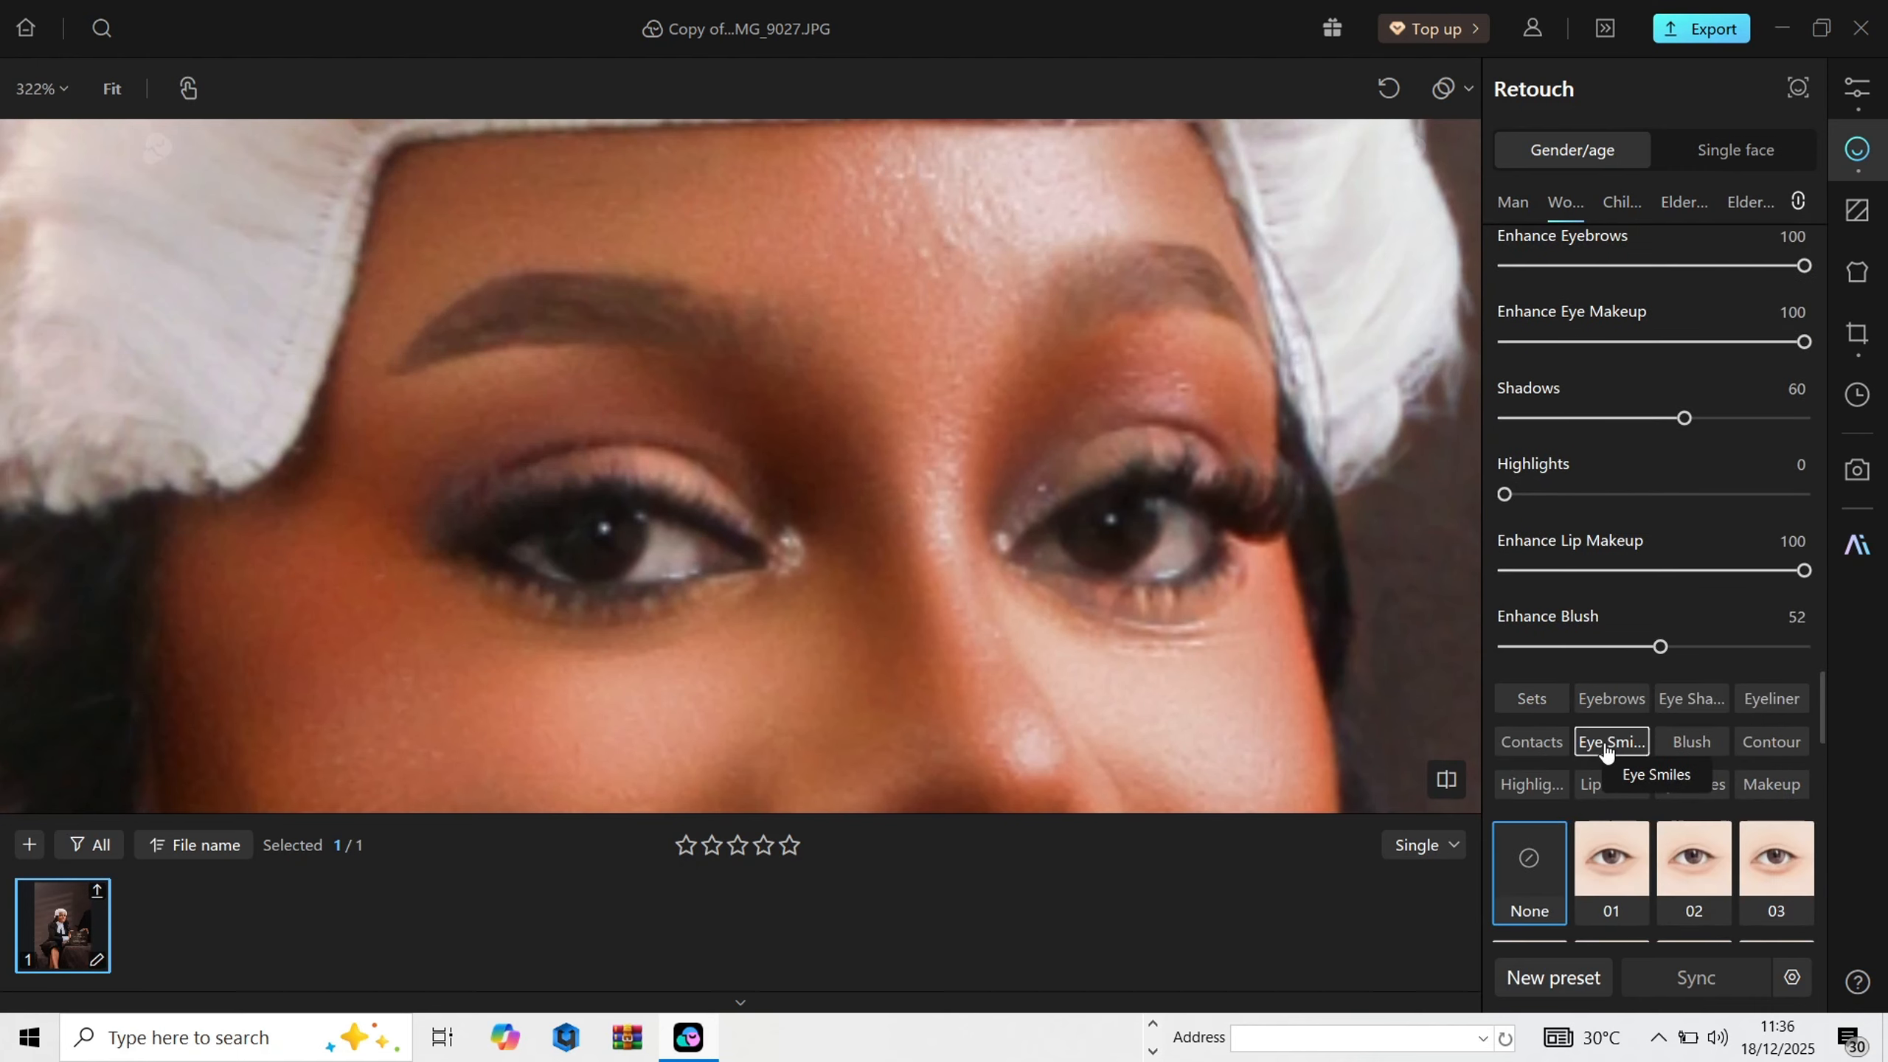
pyautogui.click(1529, 745)
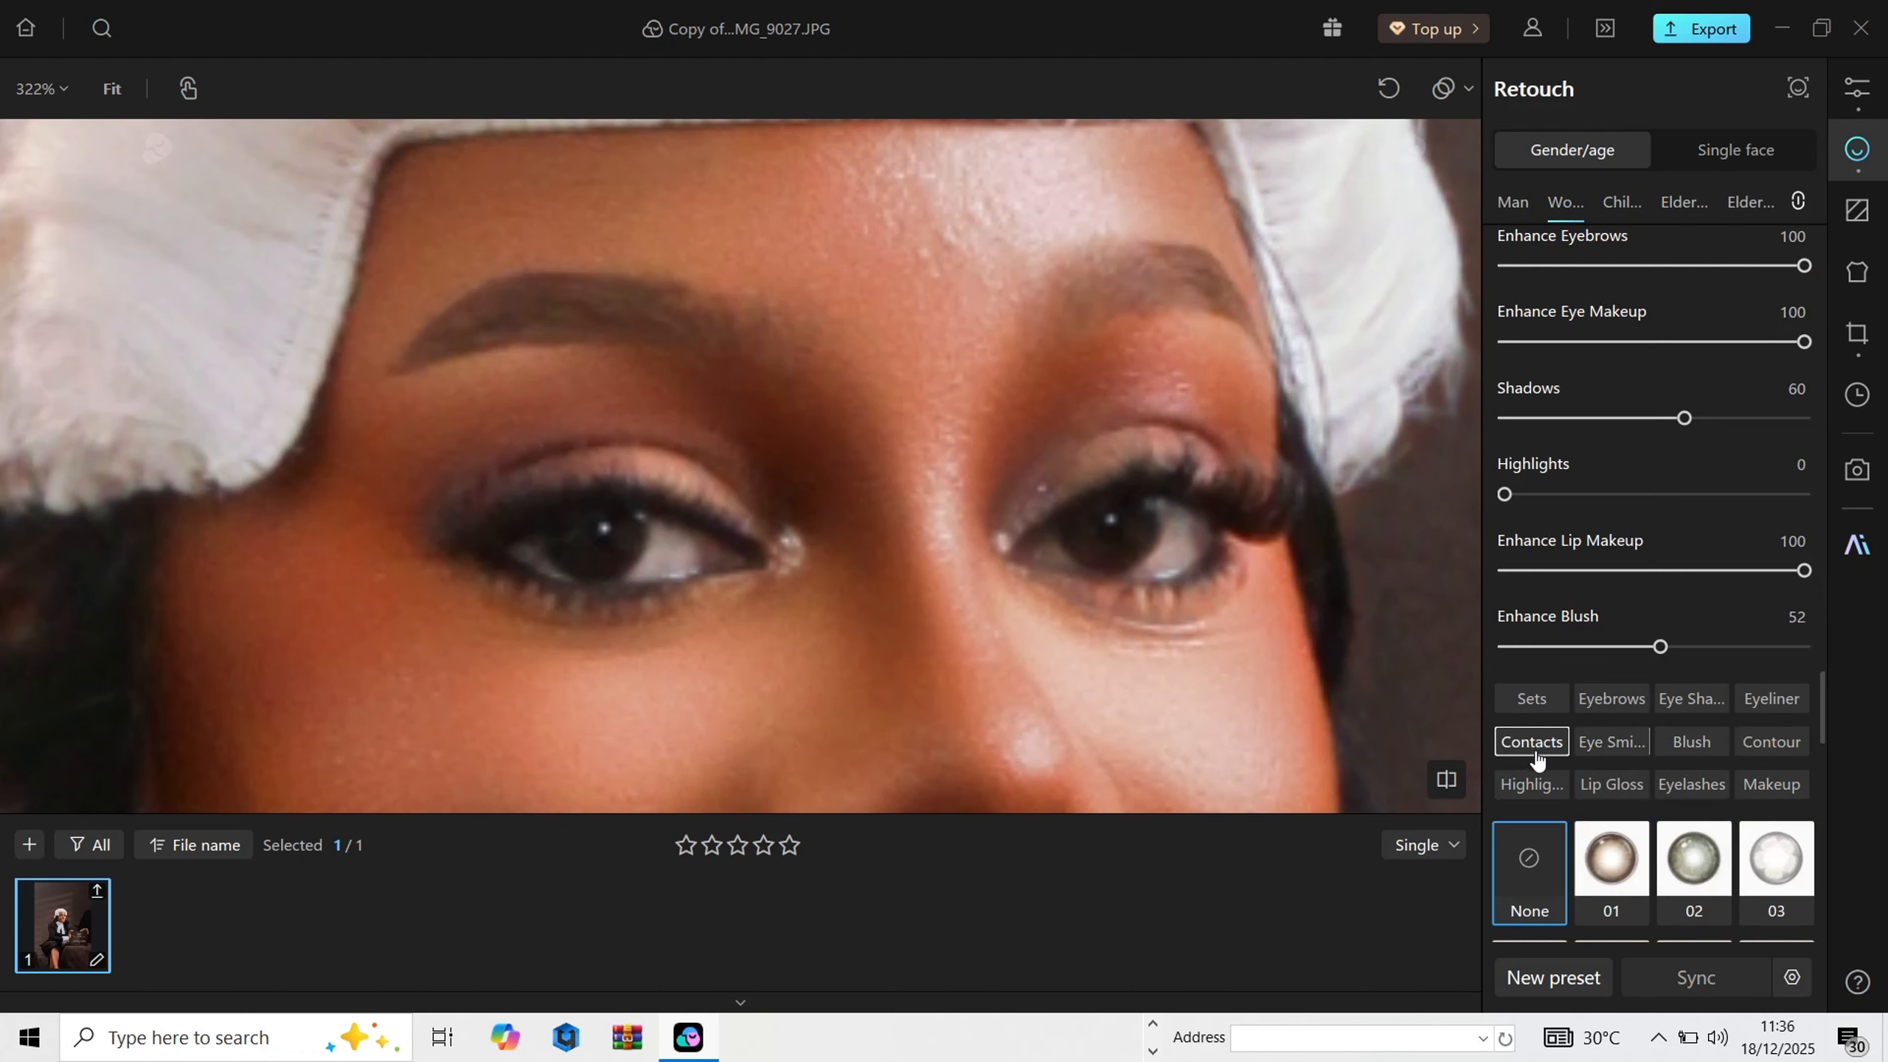
pyautogui.scroll(-1, 1635, 811)
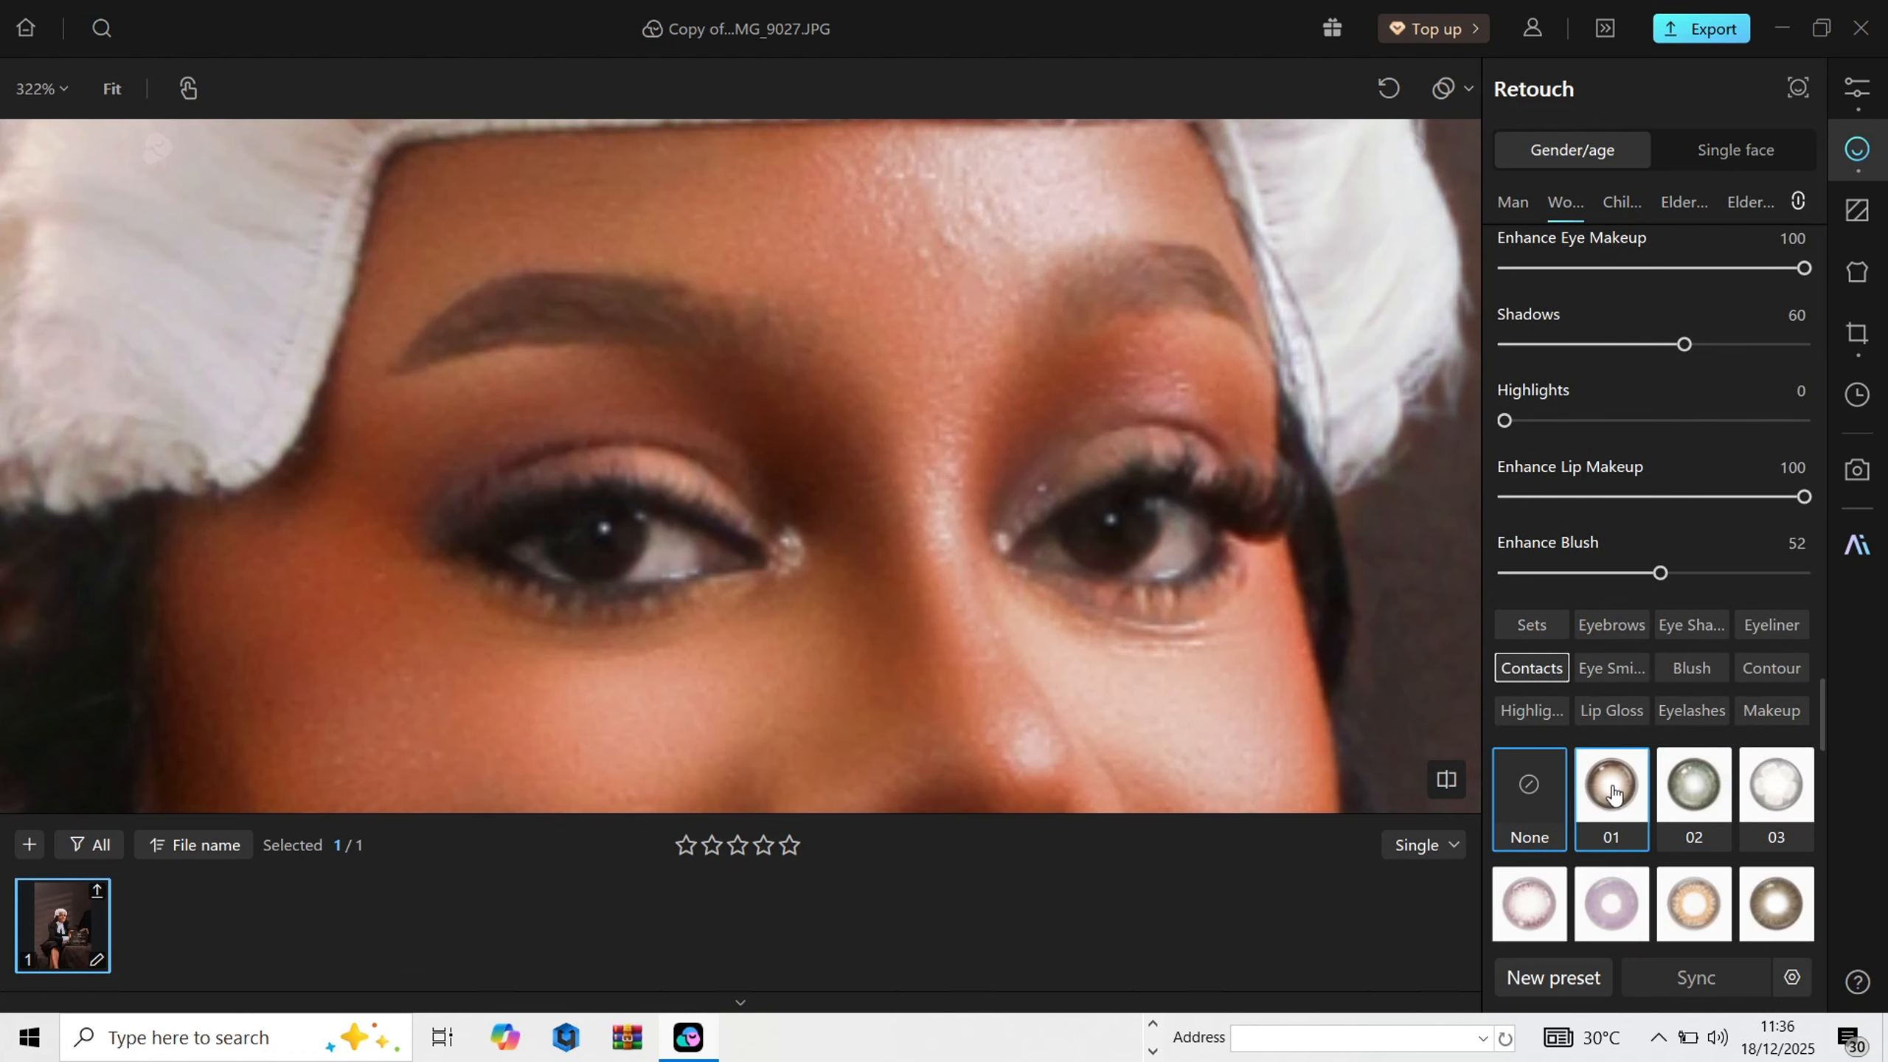
pyautogui.click(1777, 916)
pyautogui.scroll(-1, 1754, 821)
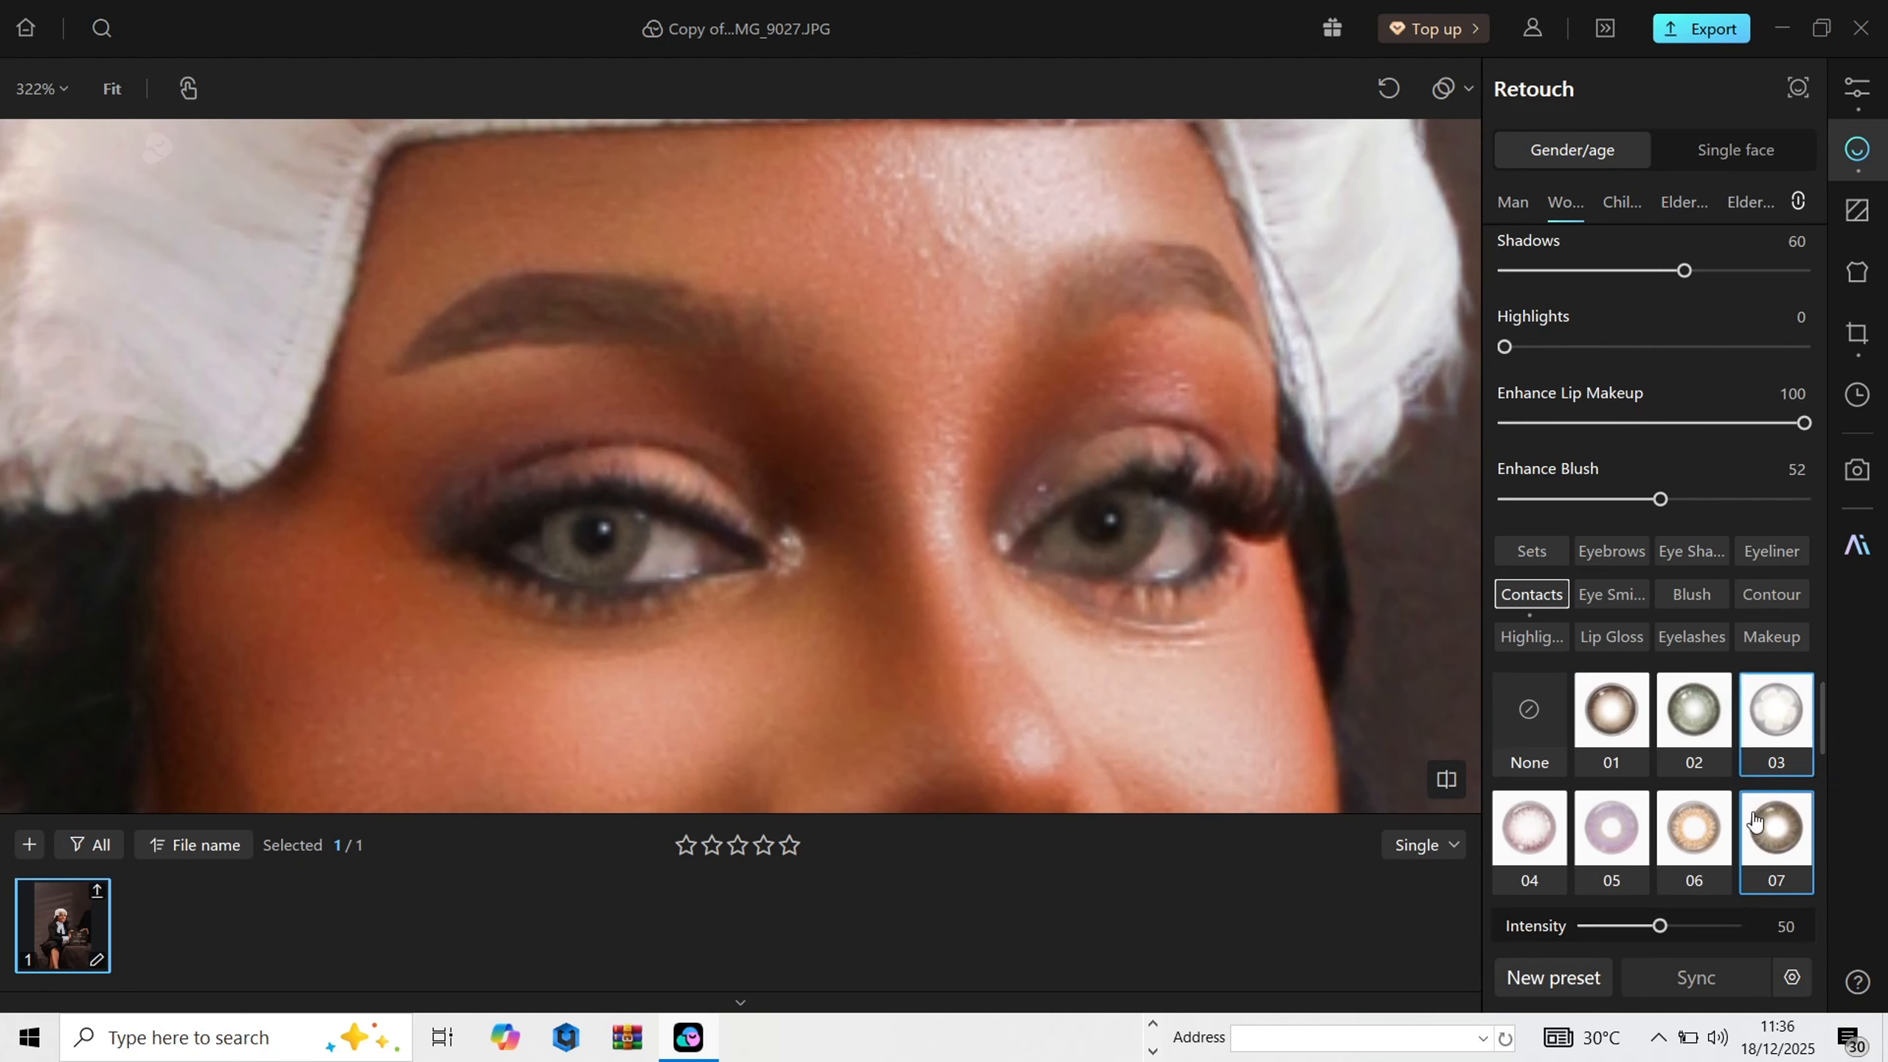
pyautogui.scroll(-1, 1754, 821)
pyautogui.moveTo(1660, 877); pyautogui.dragTo(1621, 879)
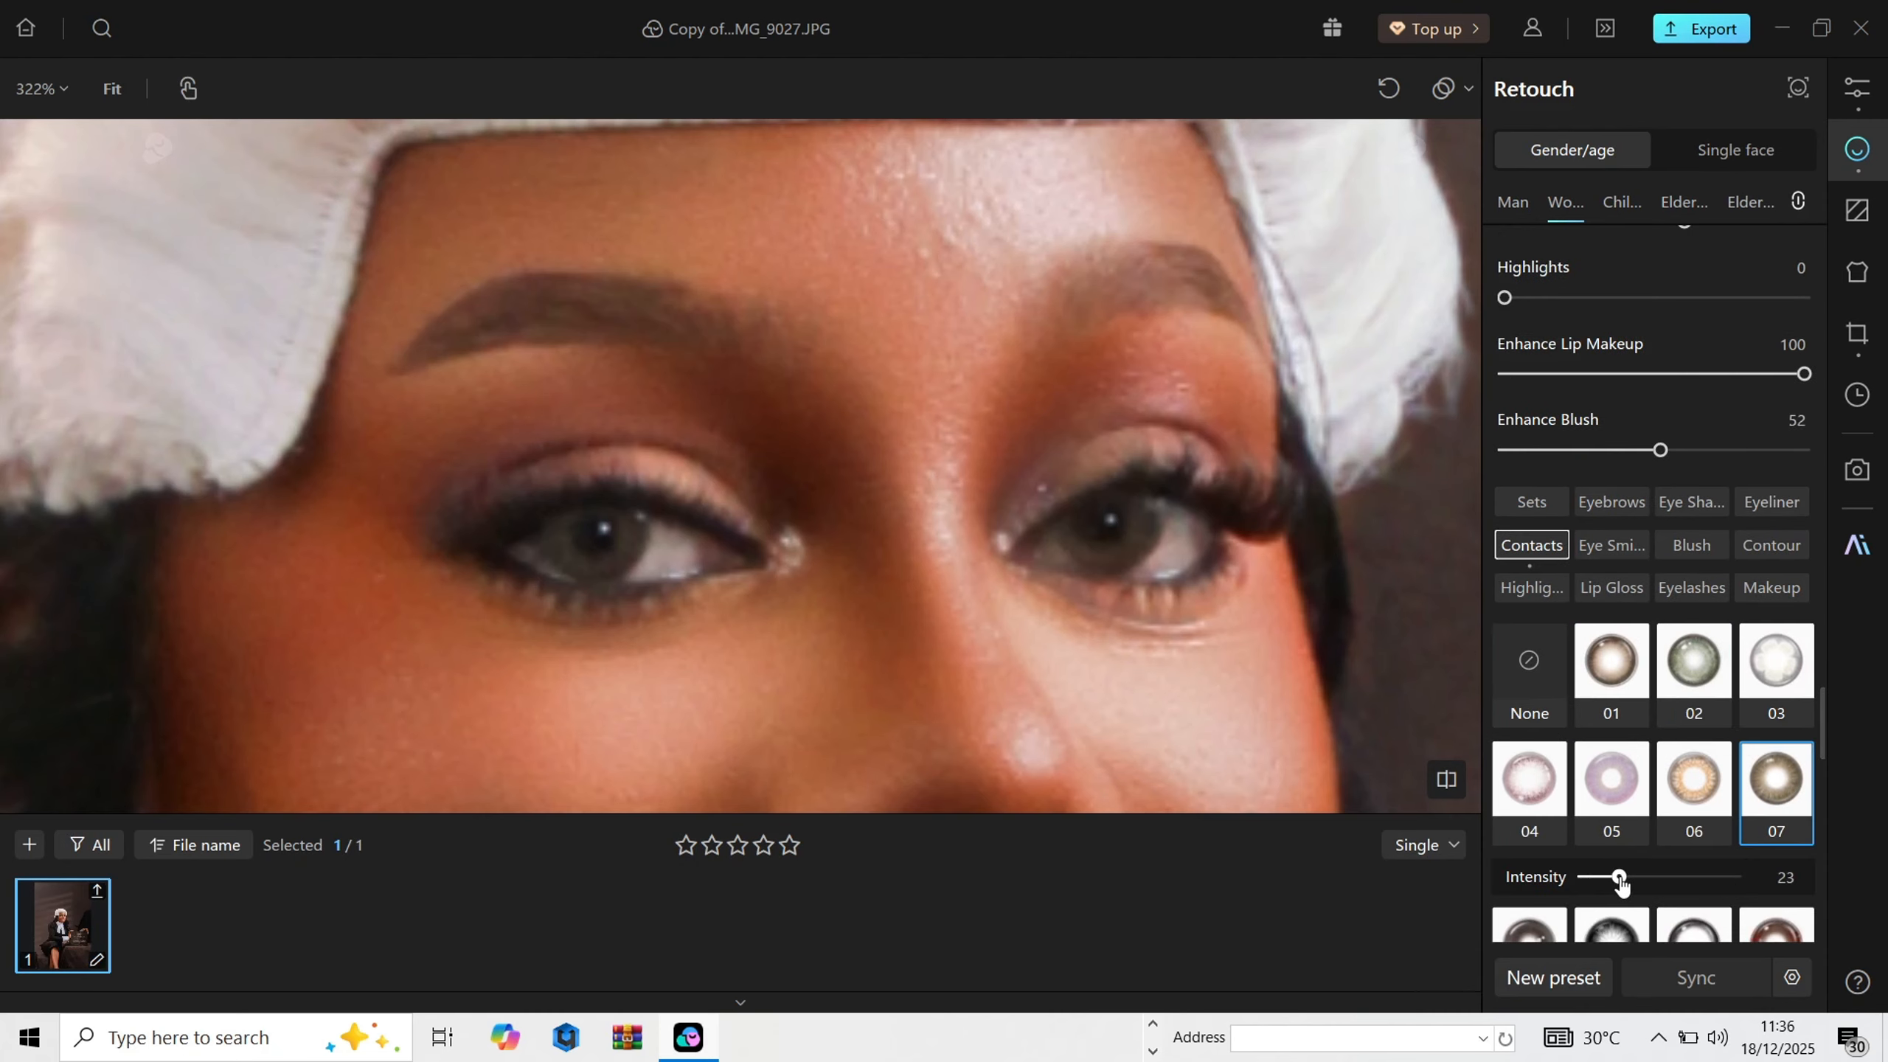
pyautogui.scroll(-5, 893, 581)
pyautogui.scroll(4, 874, 576)
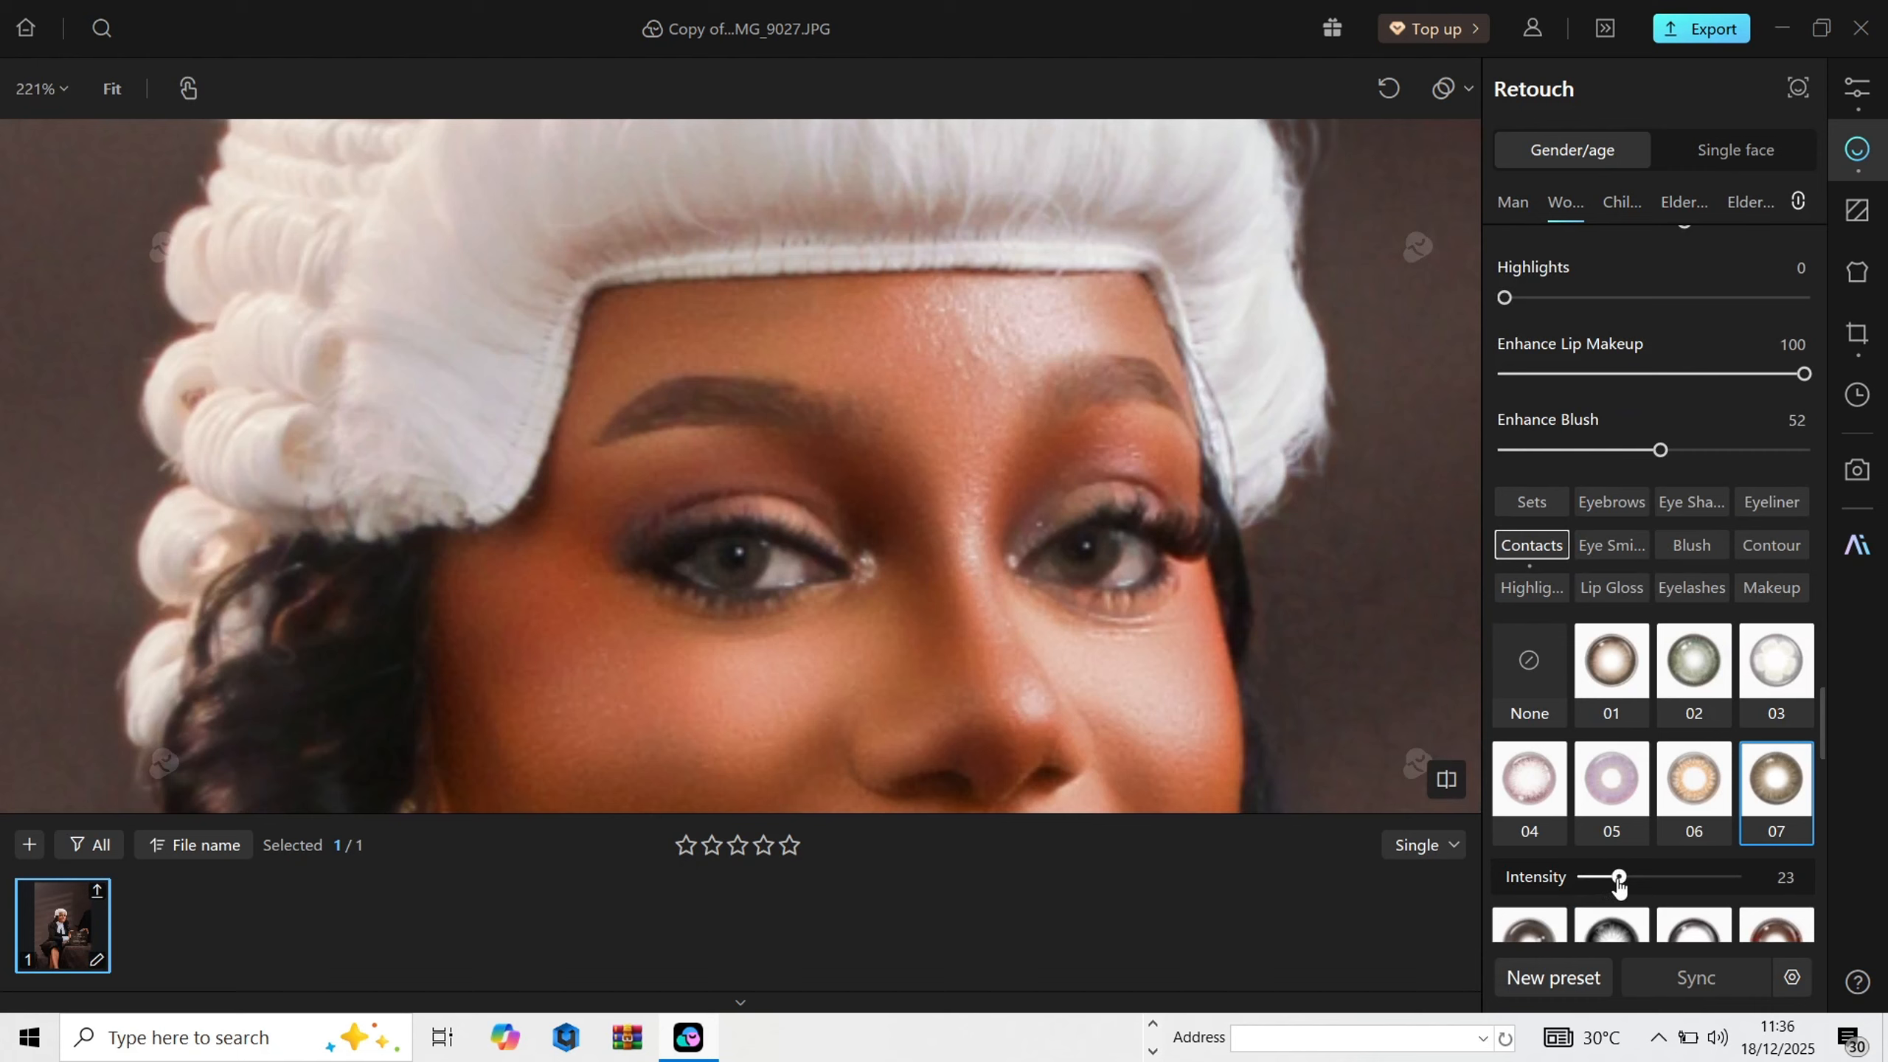
# Step: Apply eyeliner style 02 at intensity 32 and compare the eyes at different distances
pyautogui.click(1622, 549)
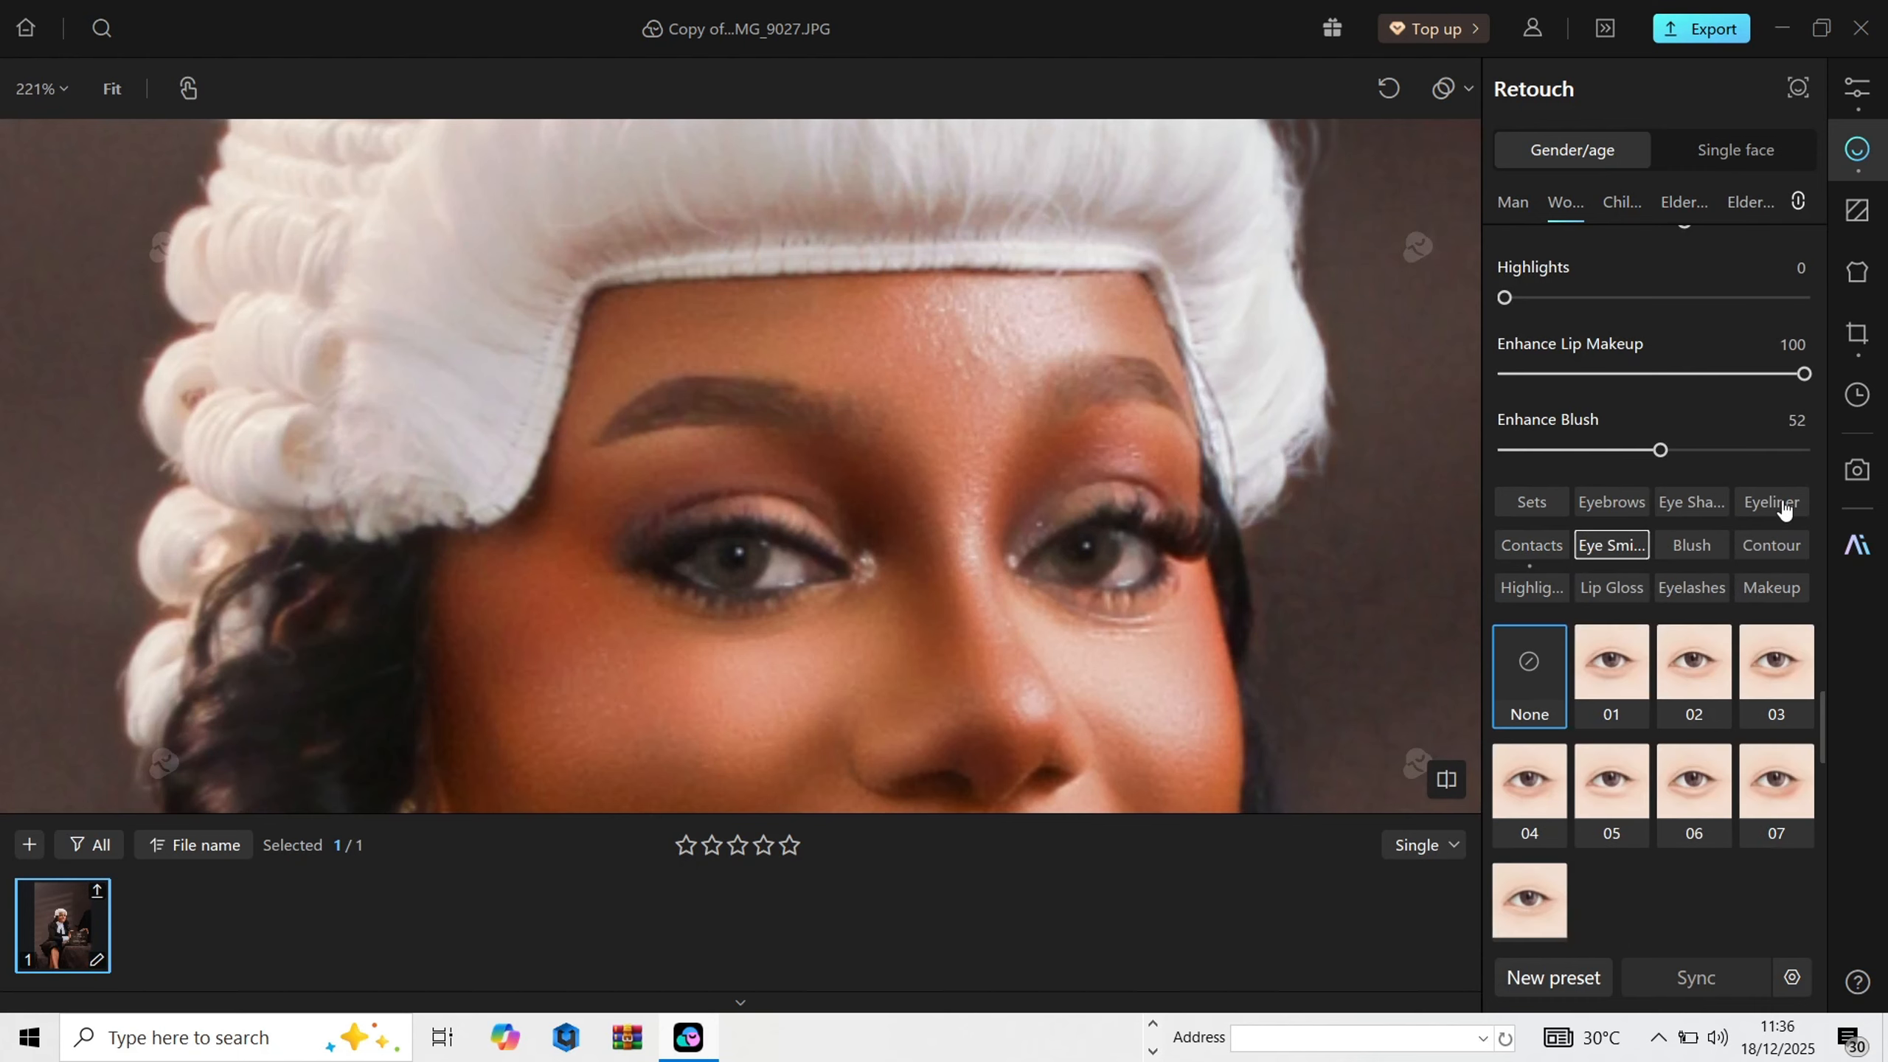
pyautogui.click(1782, 510)
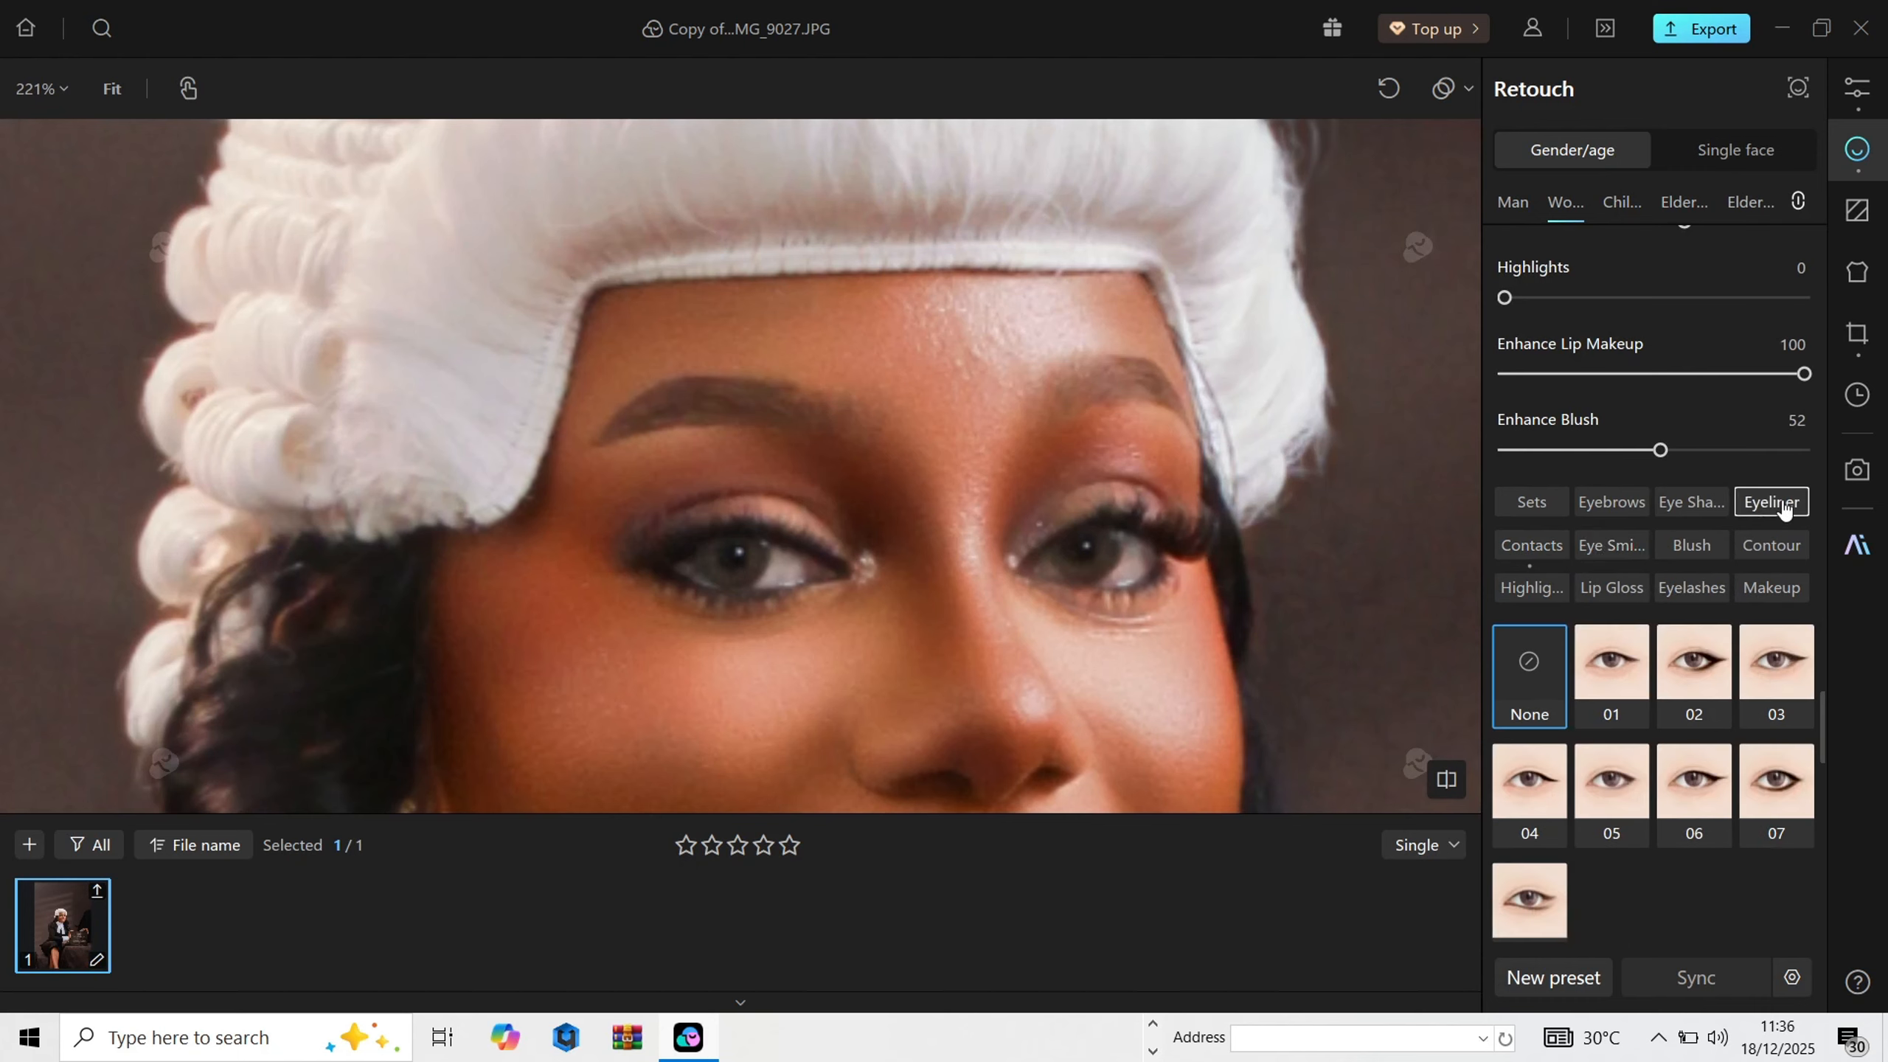
pyautogui.click(1702, 665)
pyautogui.click(1628, 808)
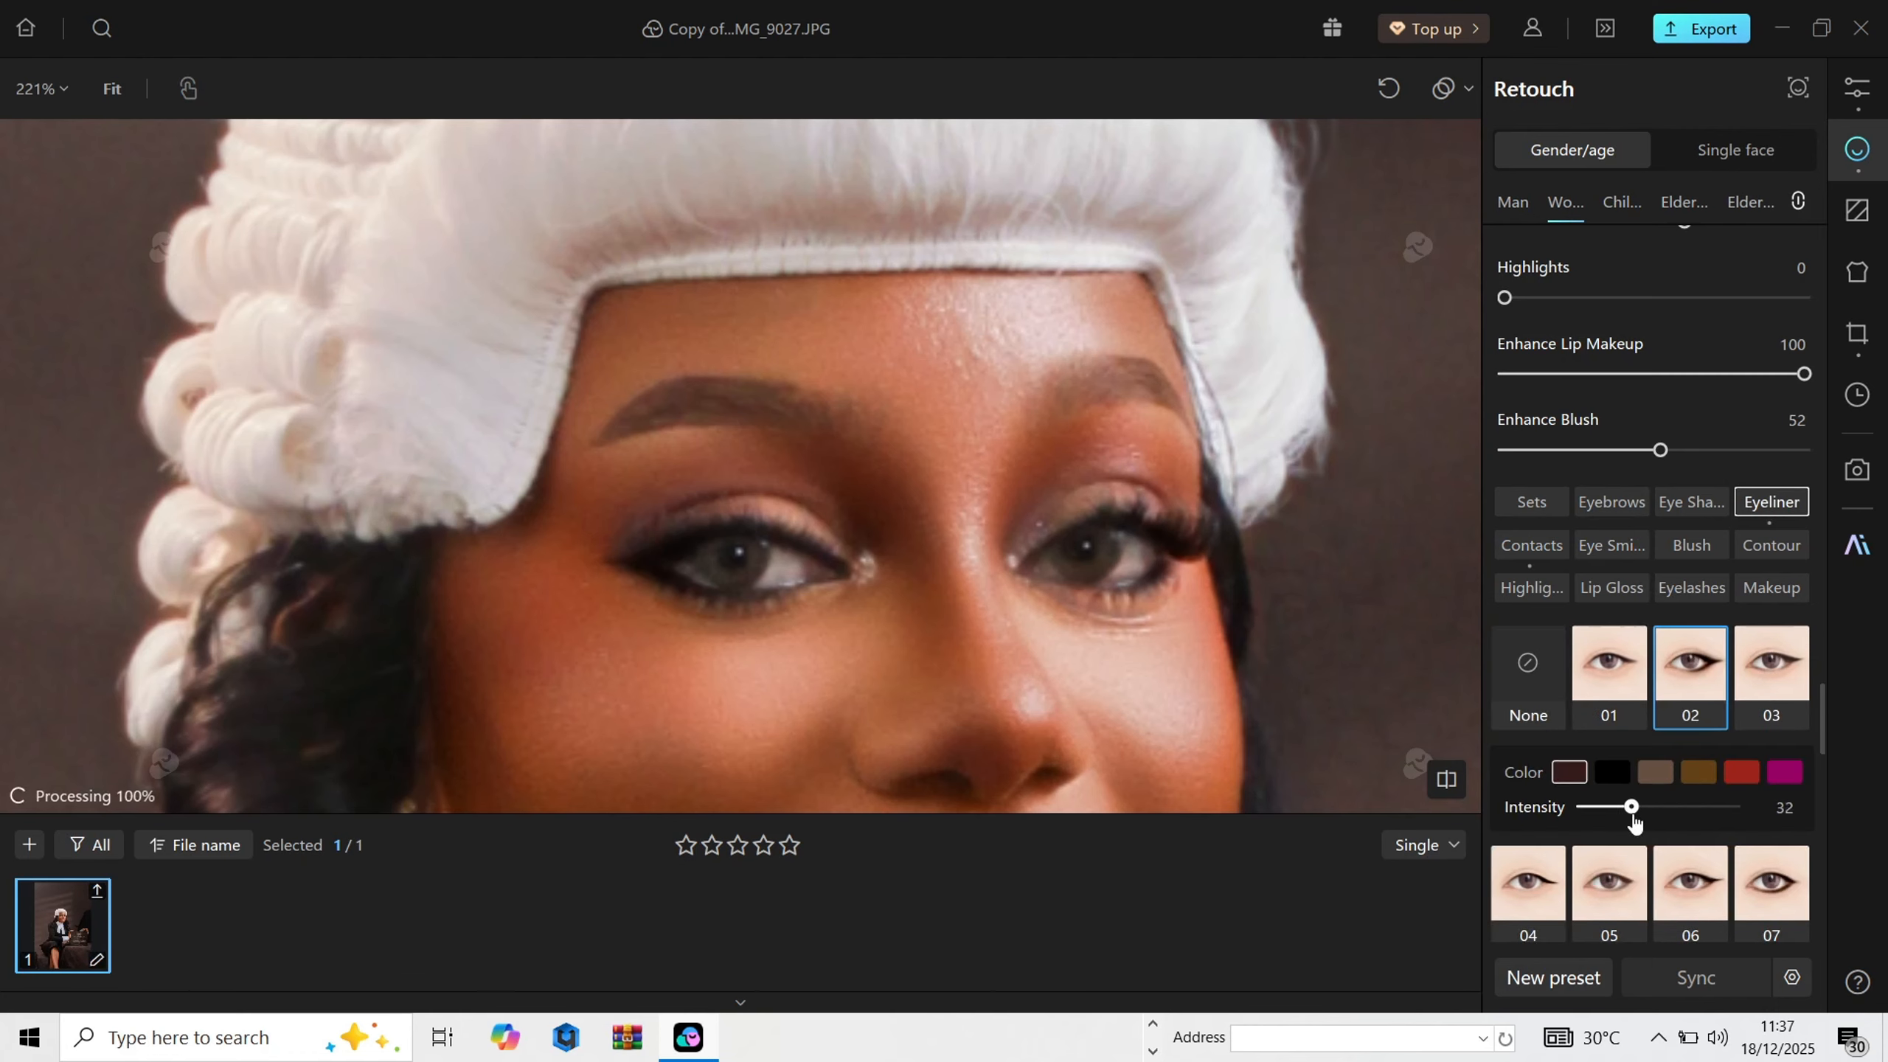
pyautogui.click(1768, 550)
pyautogui.scroll(-5, 941, 542)
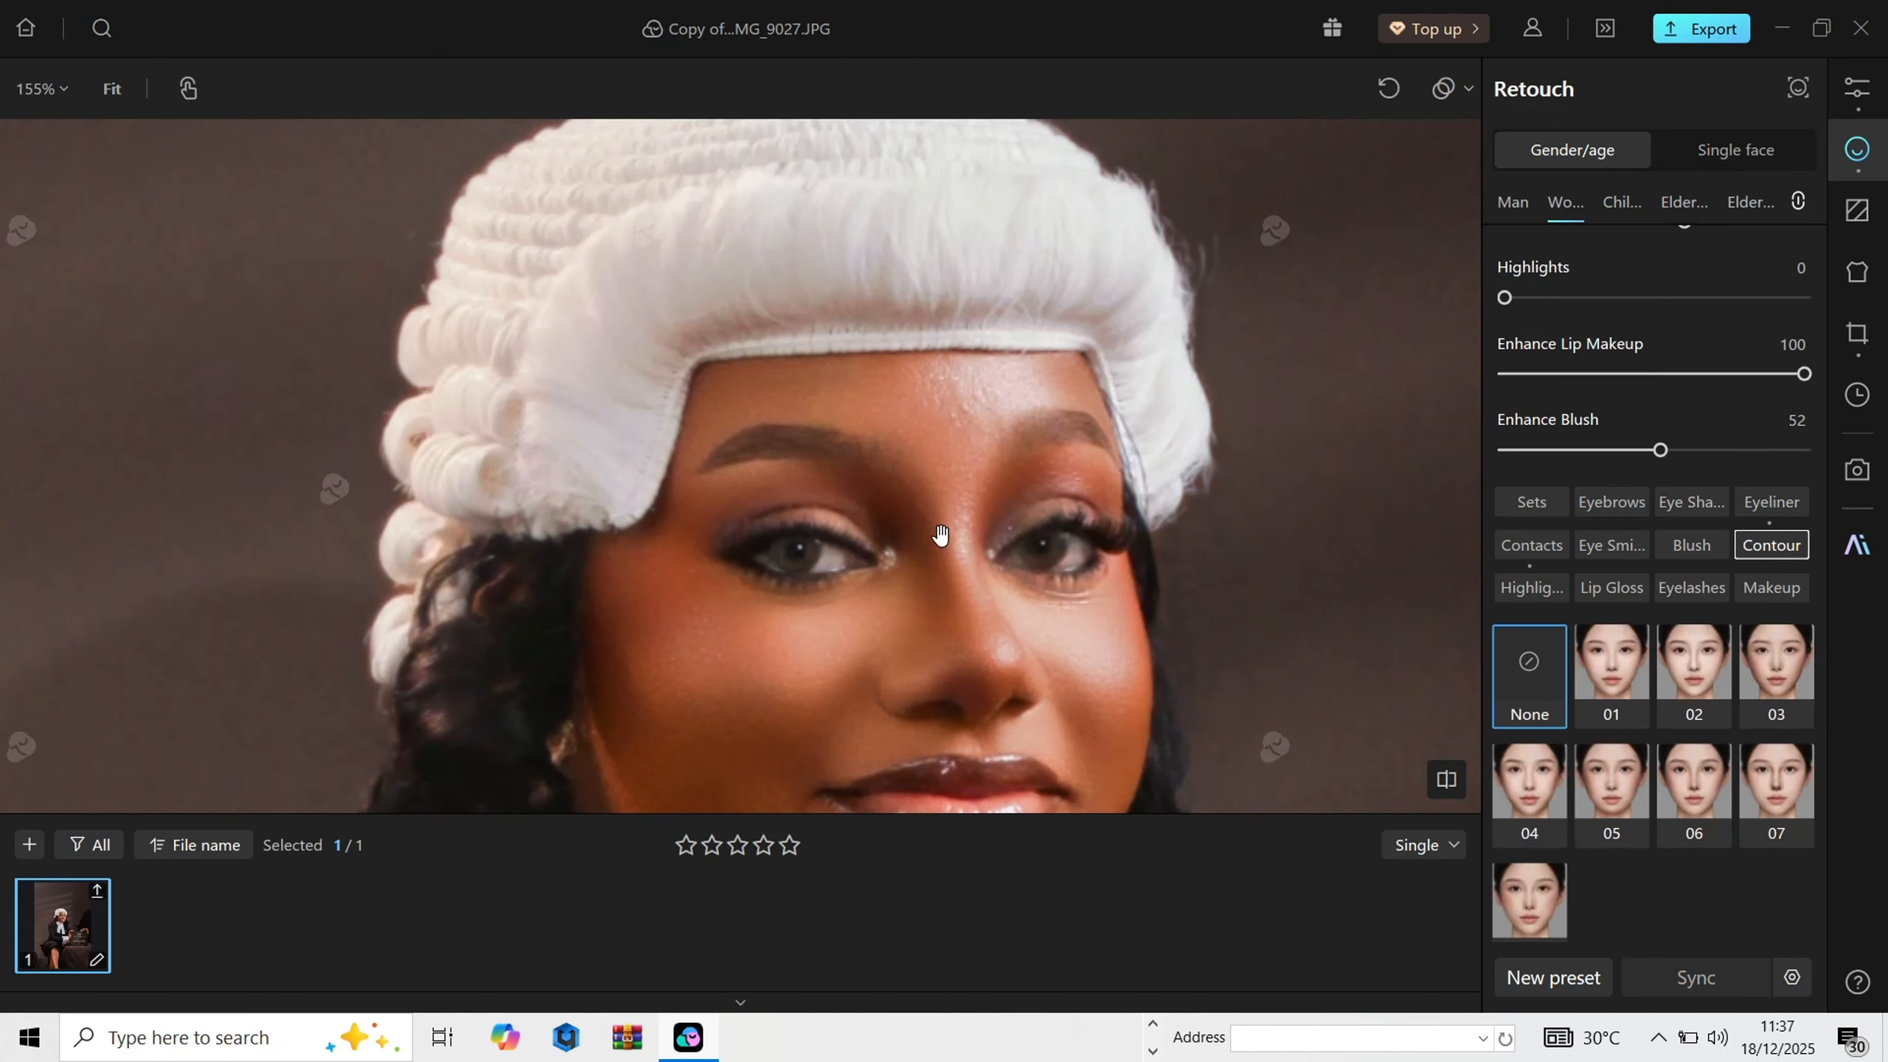
pyautogui.scroll(5, 969, 606)
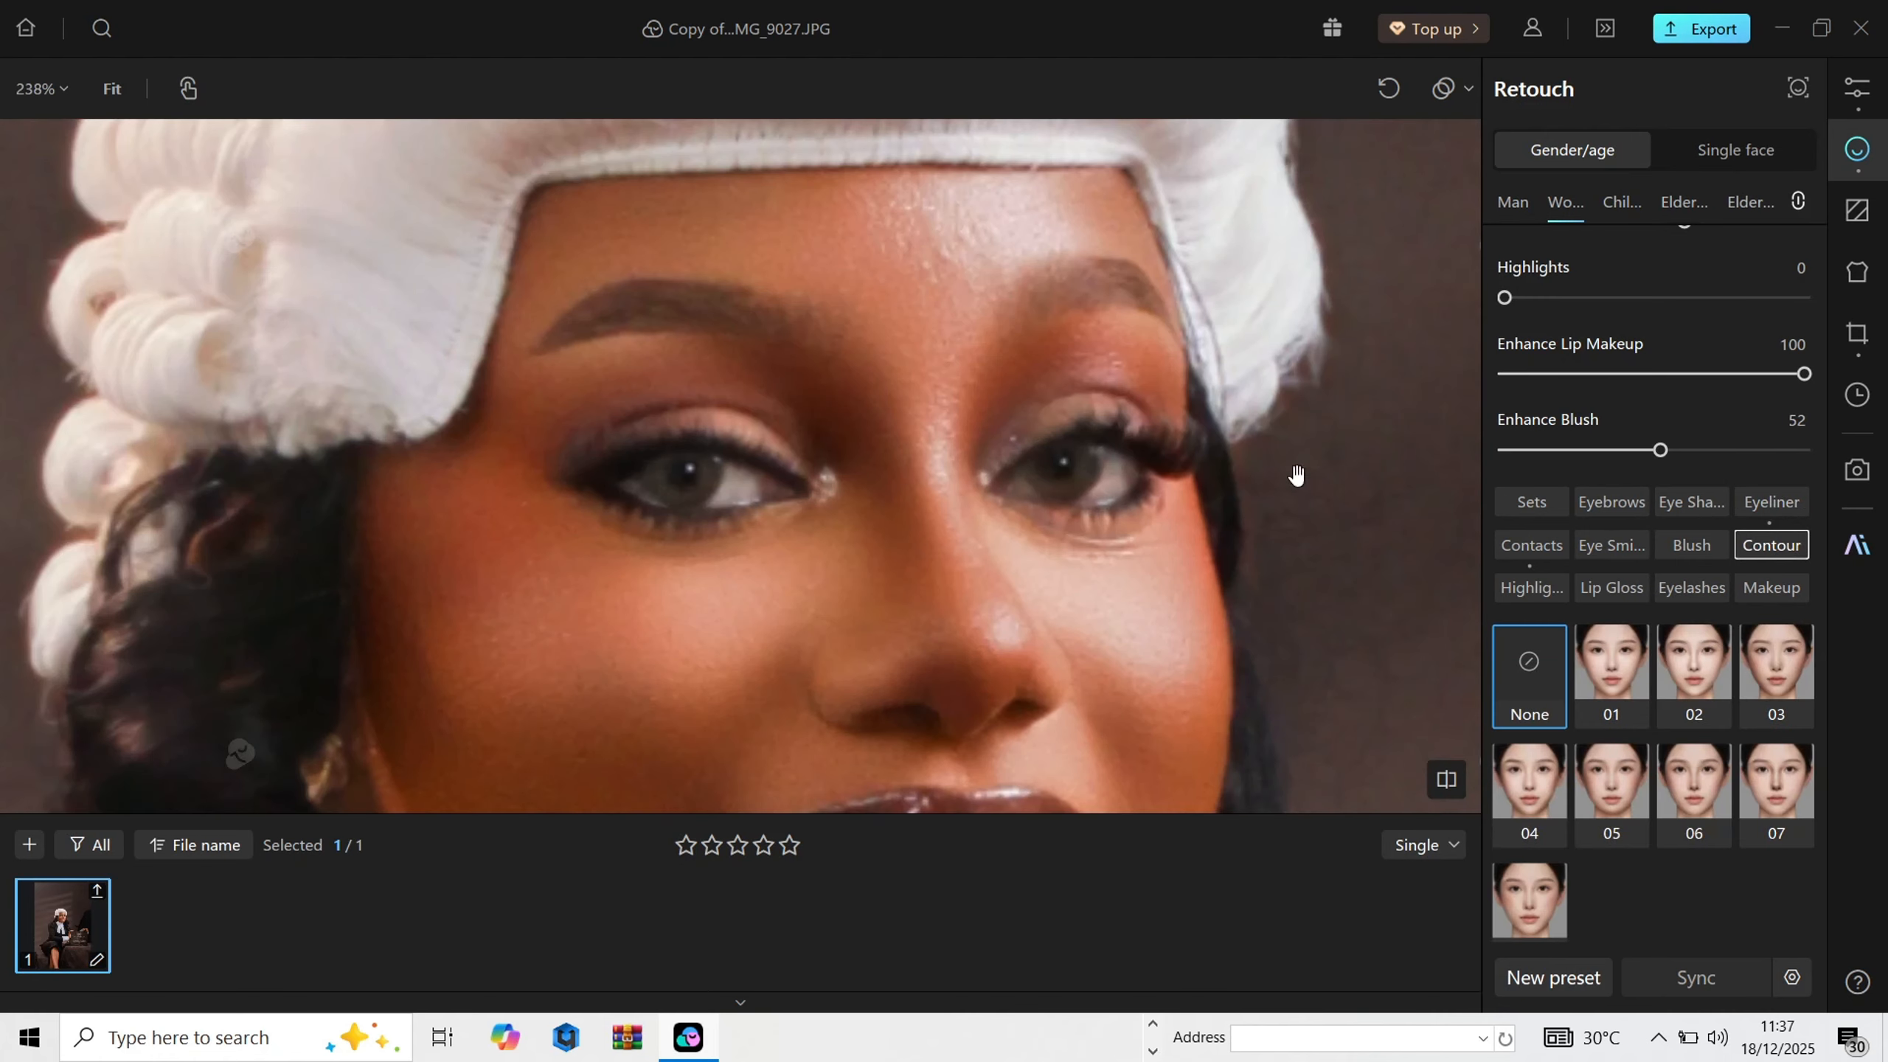
# Step: Apply lip gloss 05 at intensity 20 and add eyelash style 03
pyautogui.click(1687, 549)
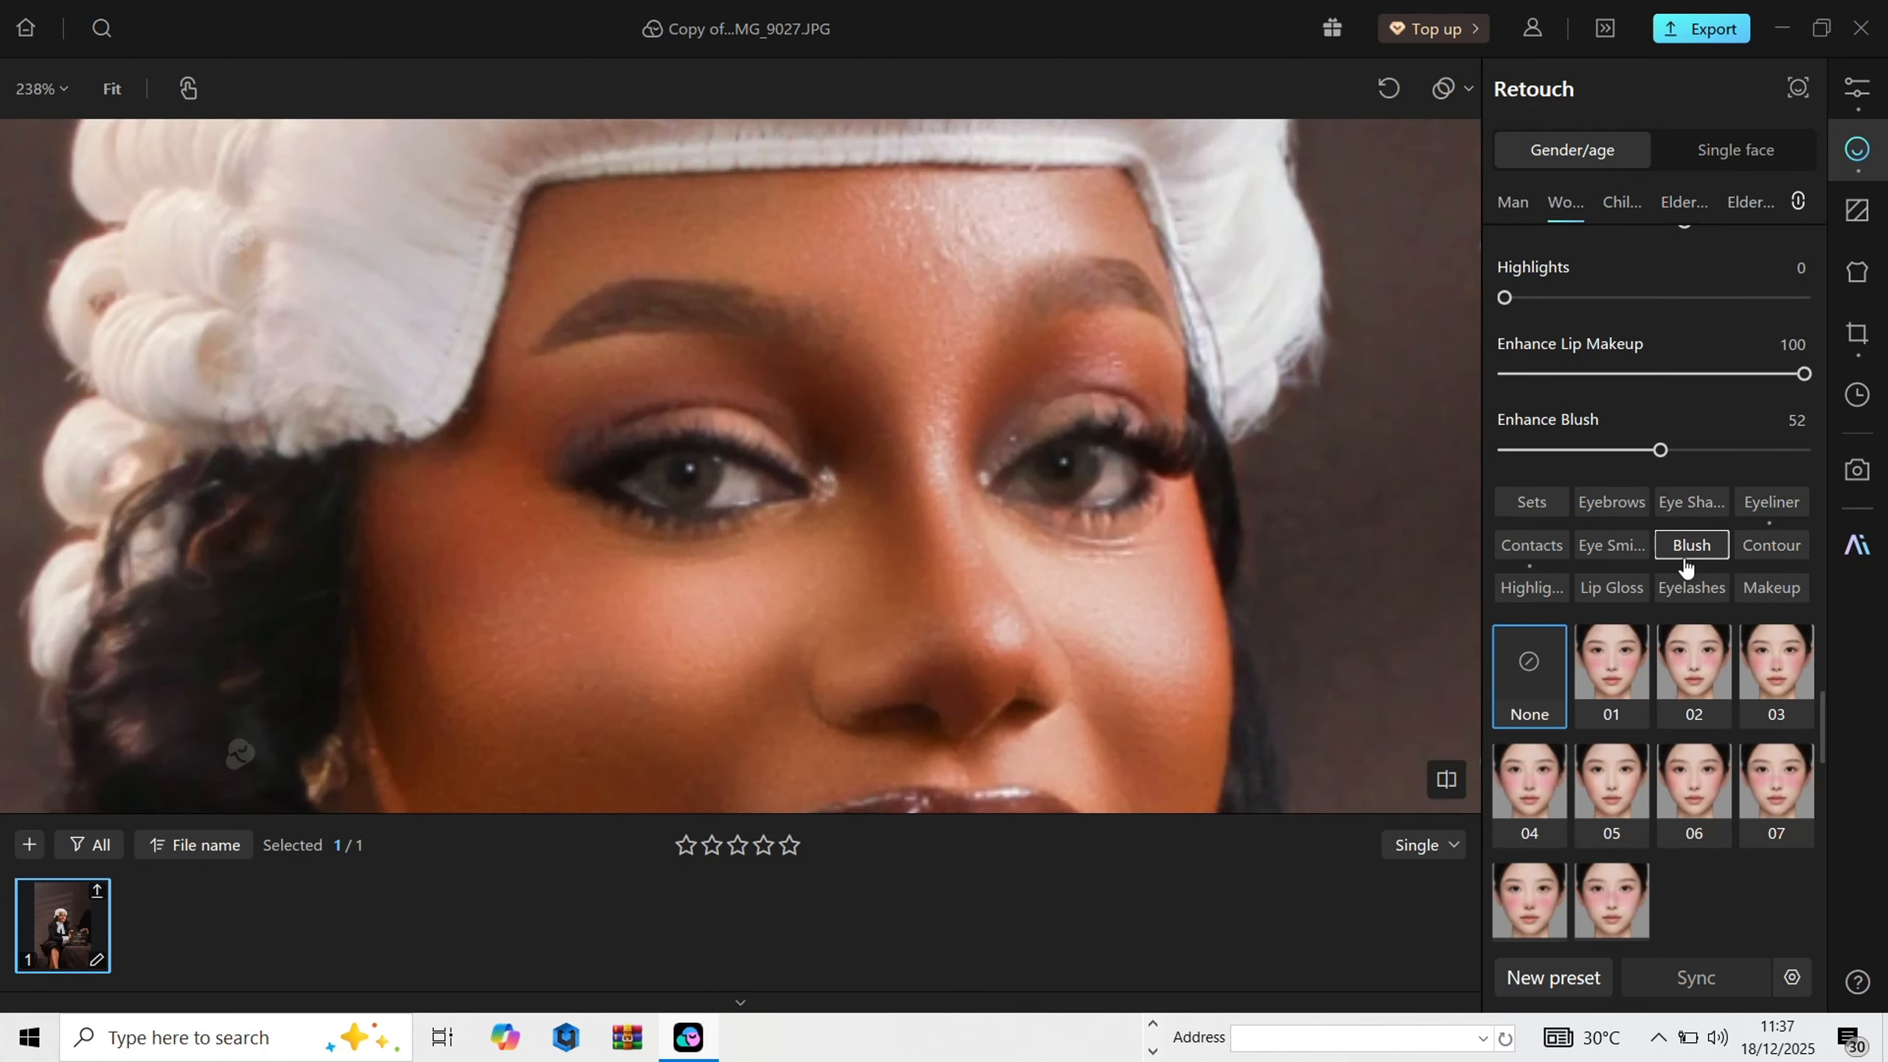
pyautogui.click(1527, 591)
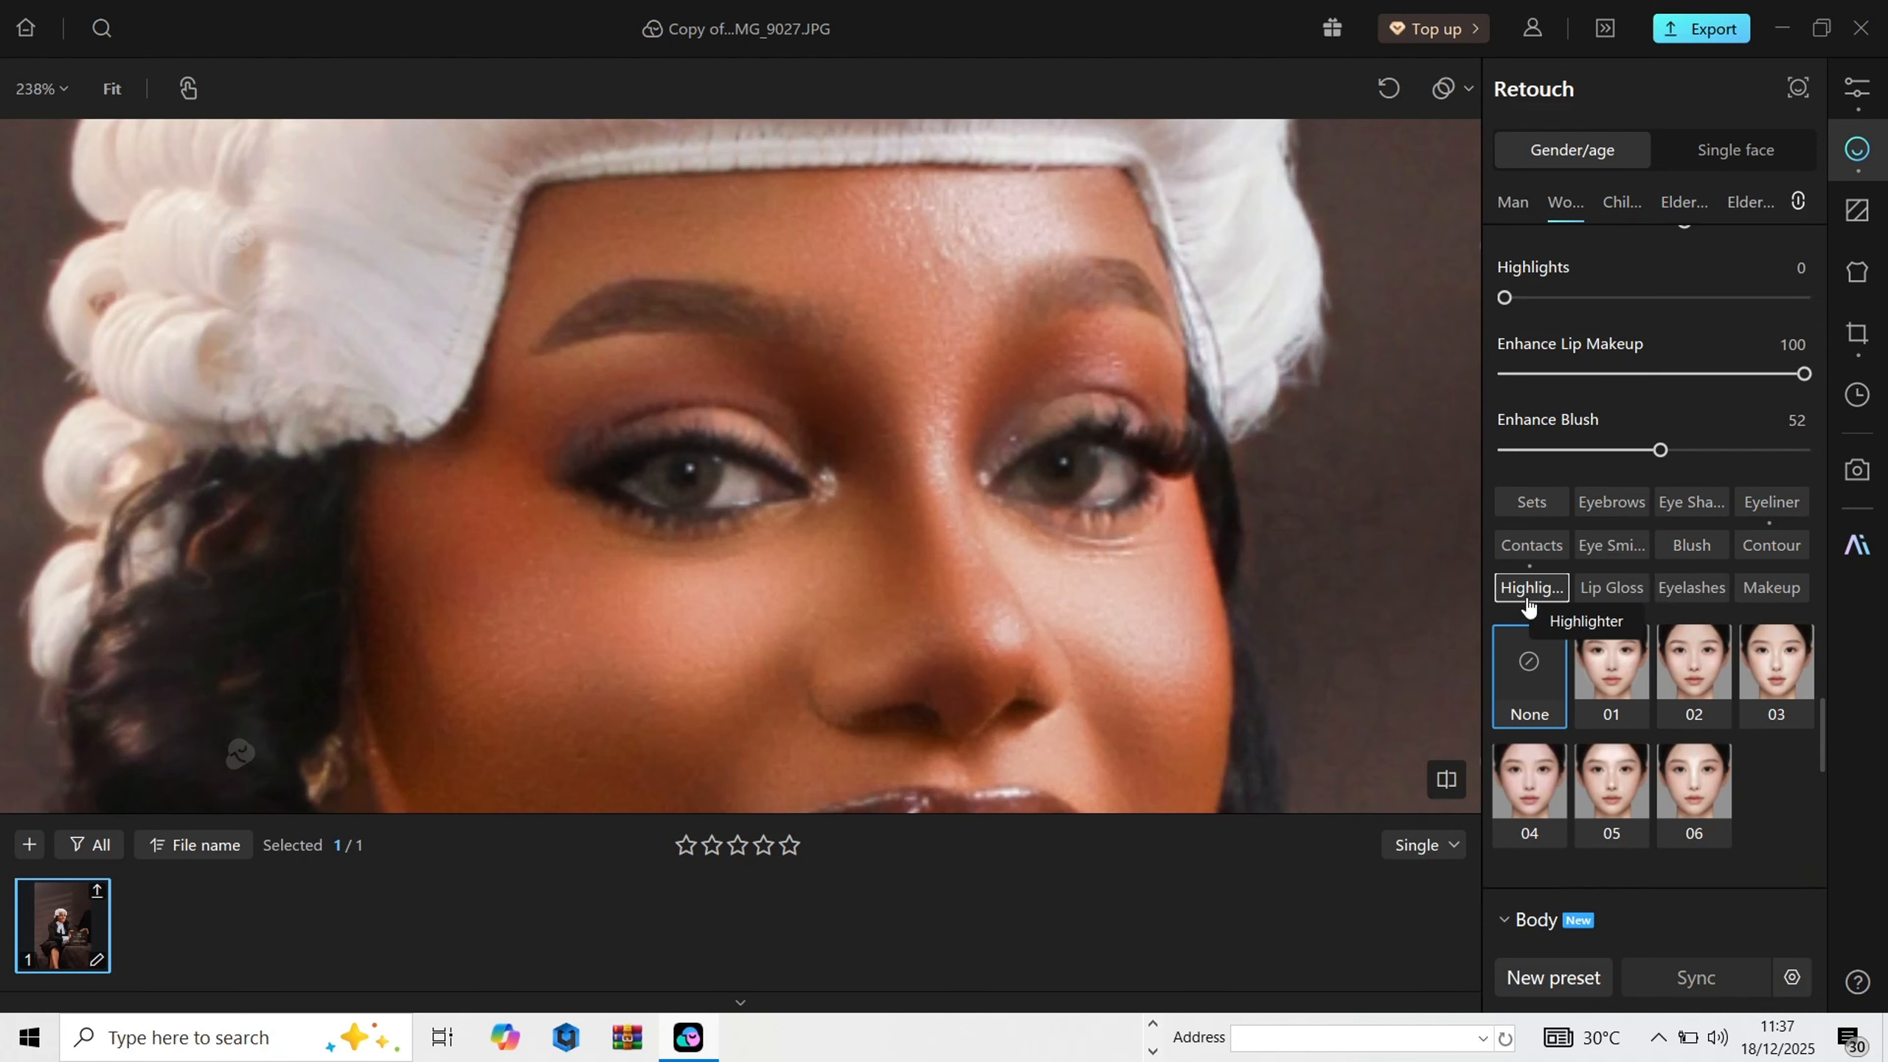
pyautogui.click(1611, 589)
pyautogui.scroll(-4, 940, 485)
pyautogui.scroll(2, 959, 623)
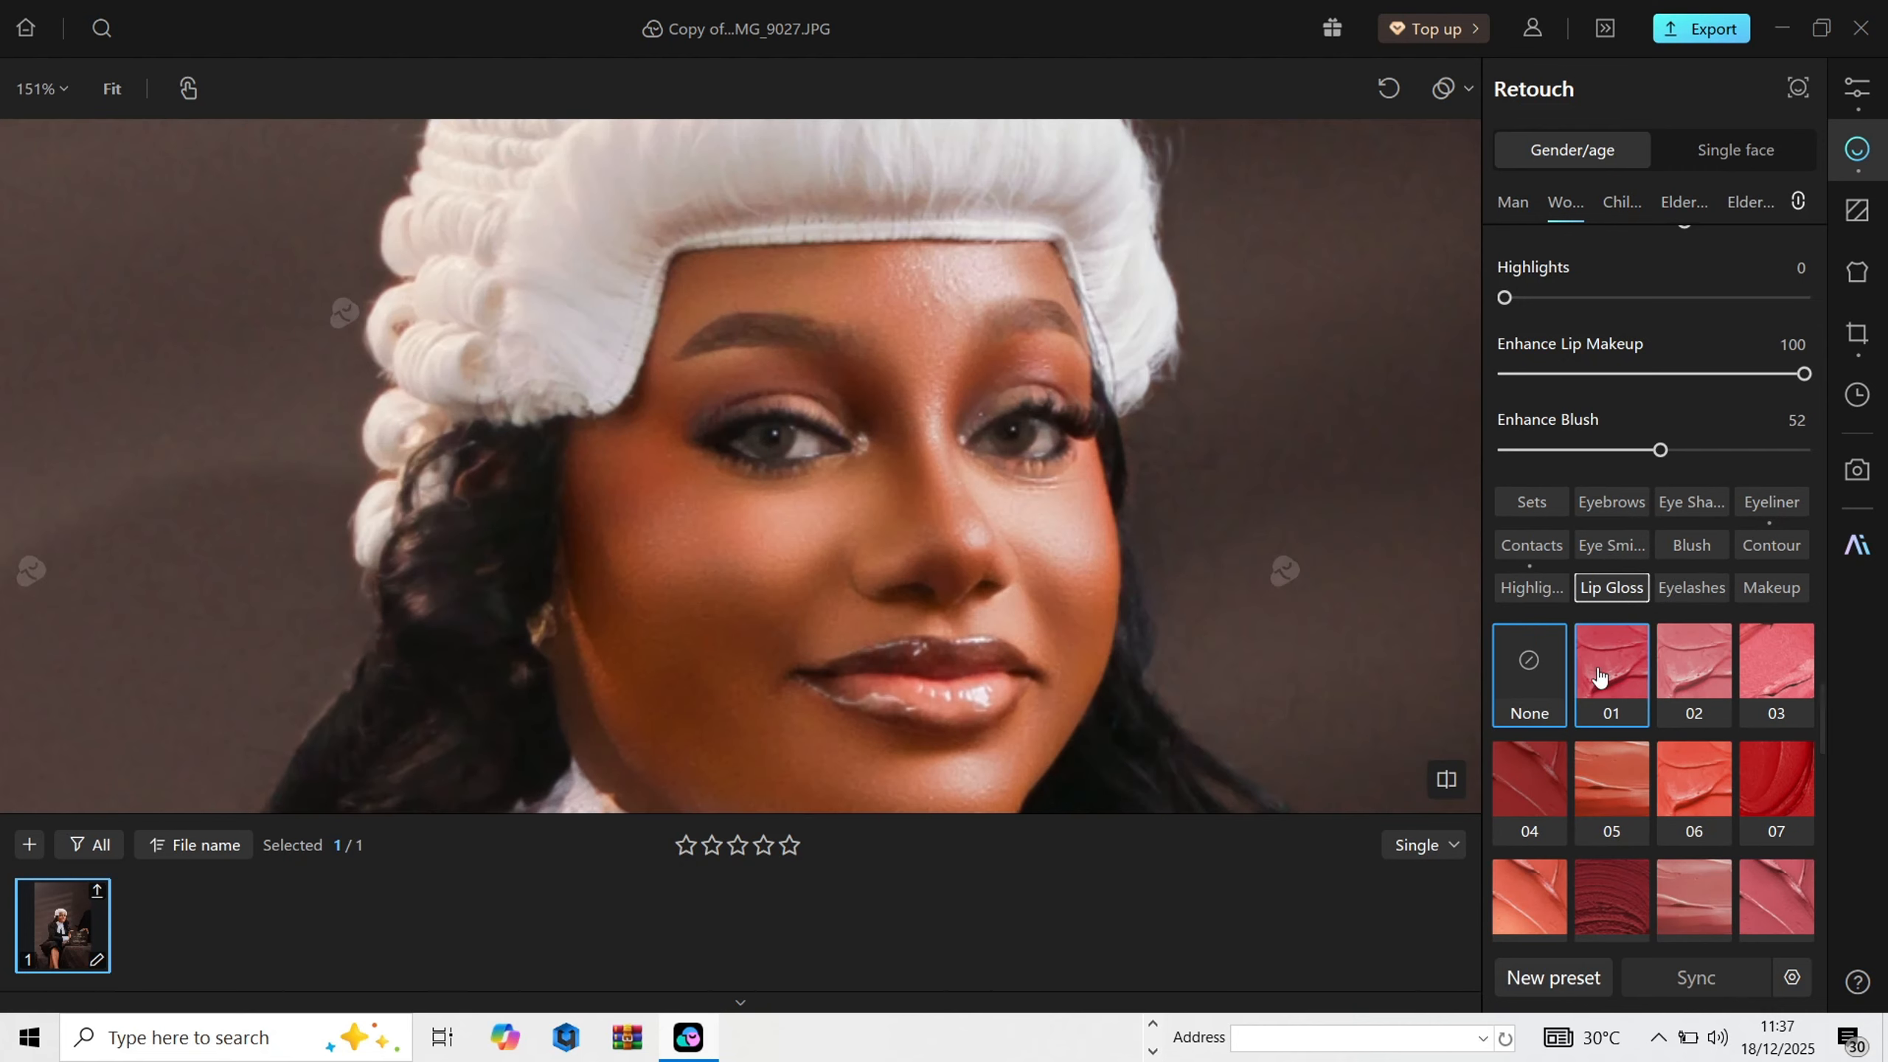
pyautogui.click(1628, 807)
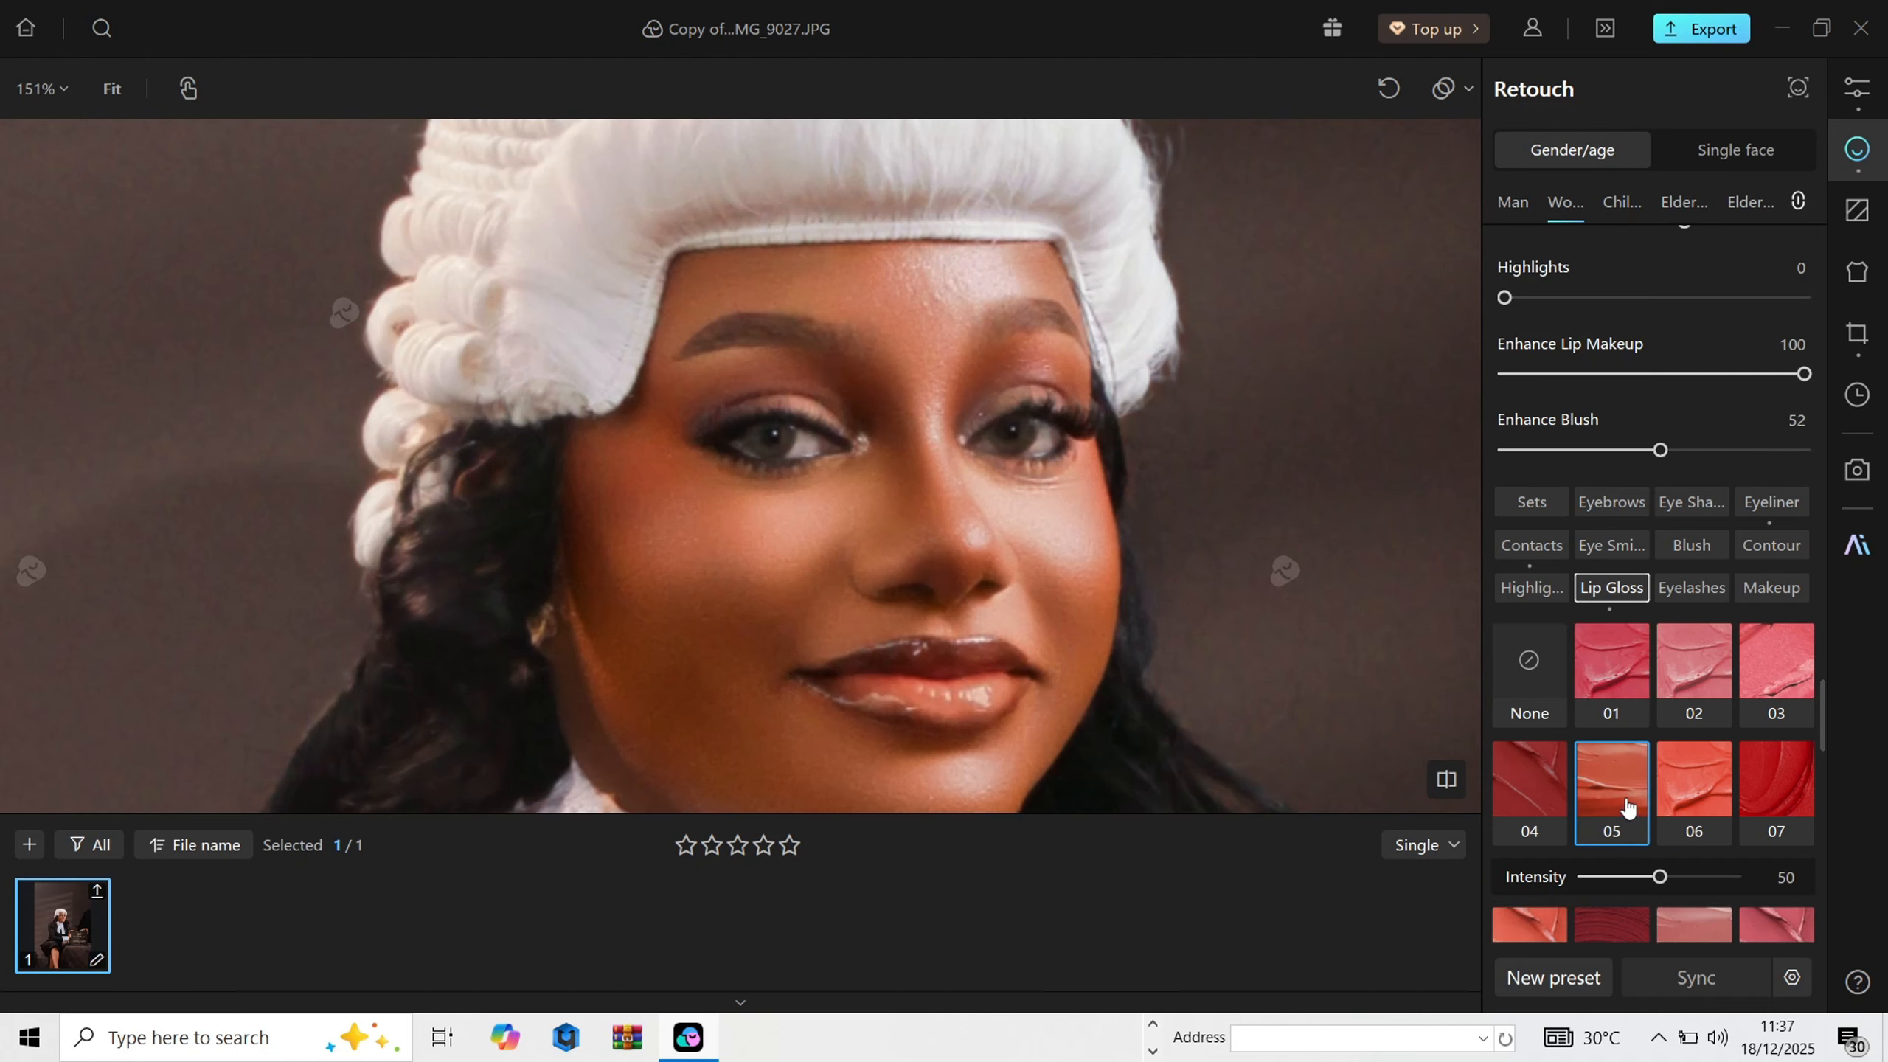
pyautogui.moveTo(1659, 877); pyautogui.dragTo(1615, 877)
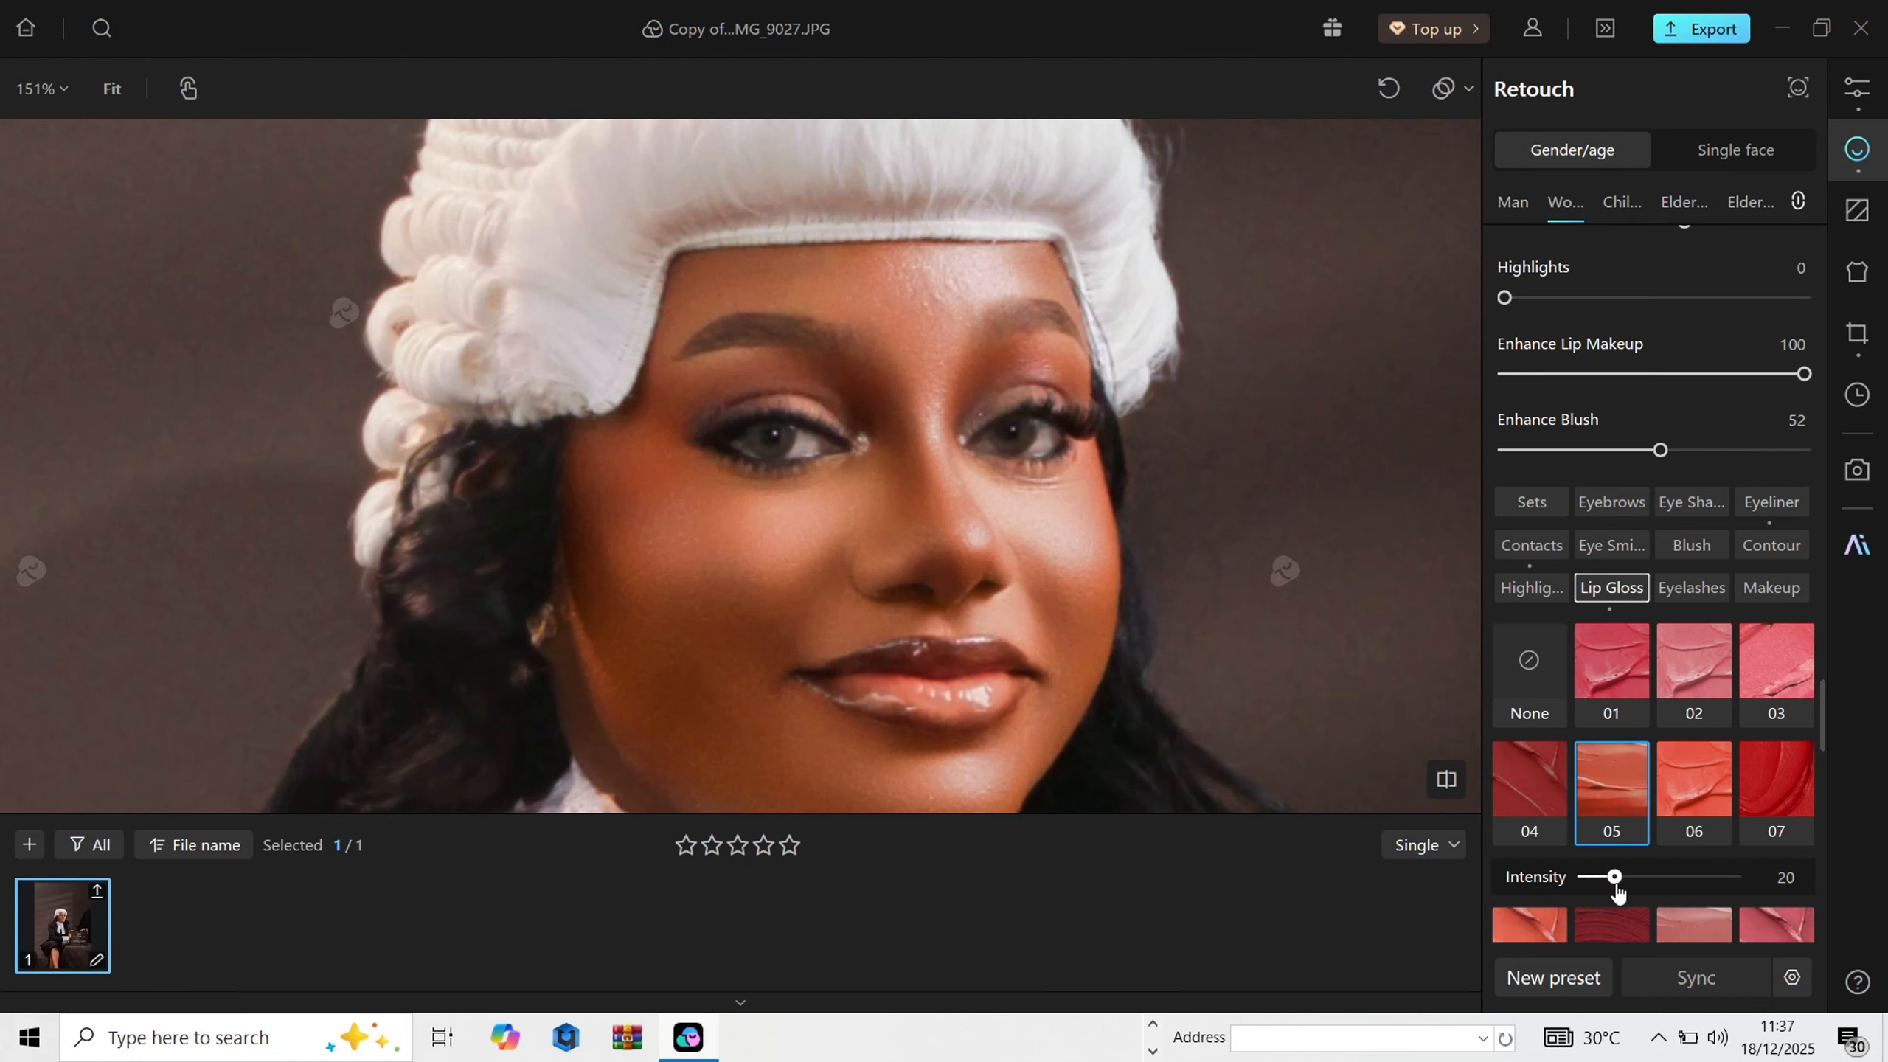
pyautogui.click(1711, 593)
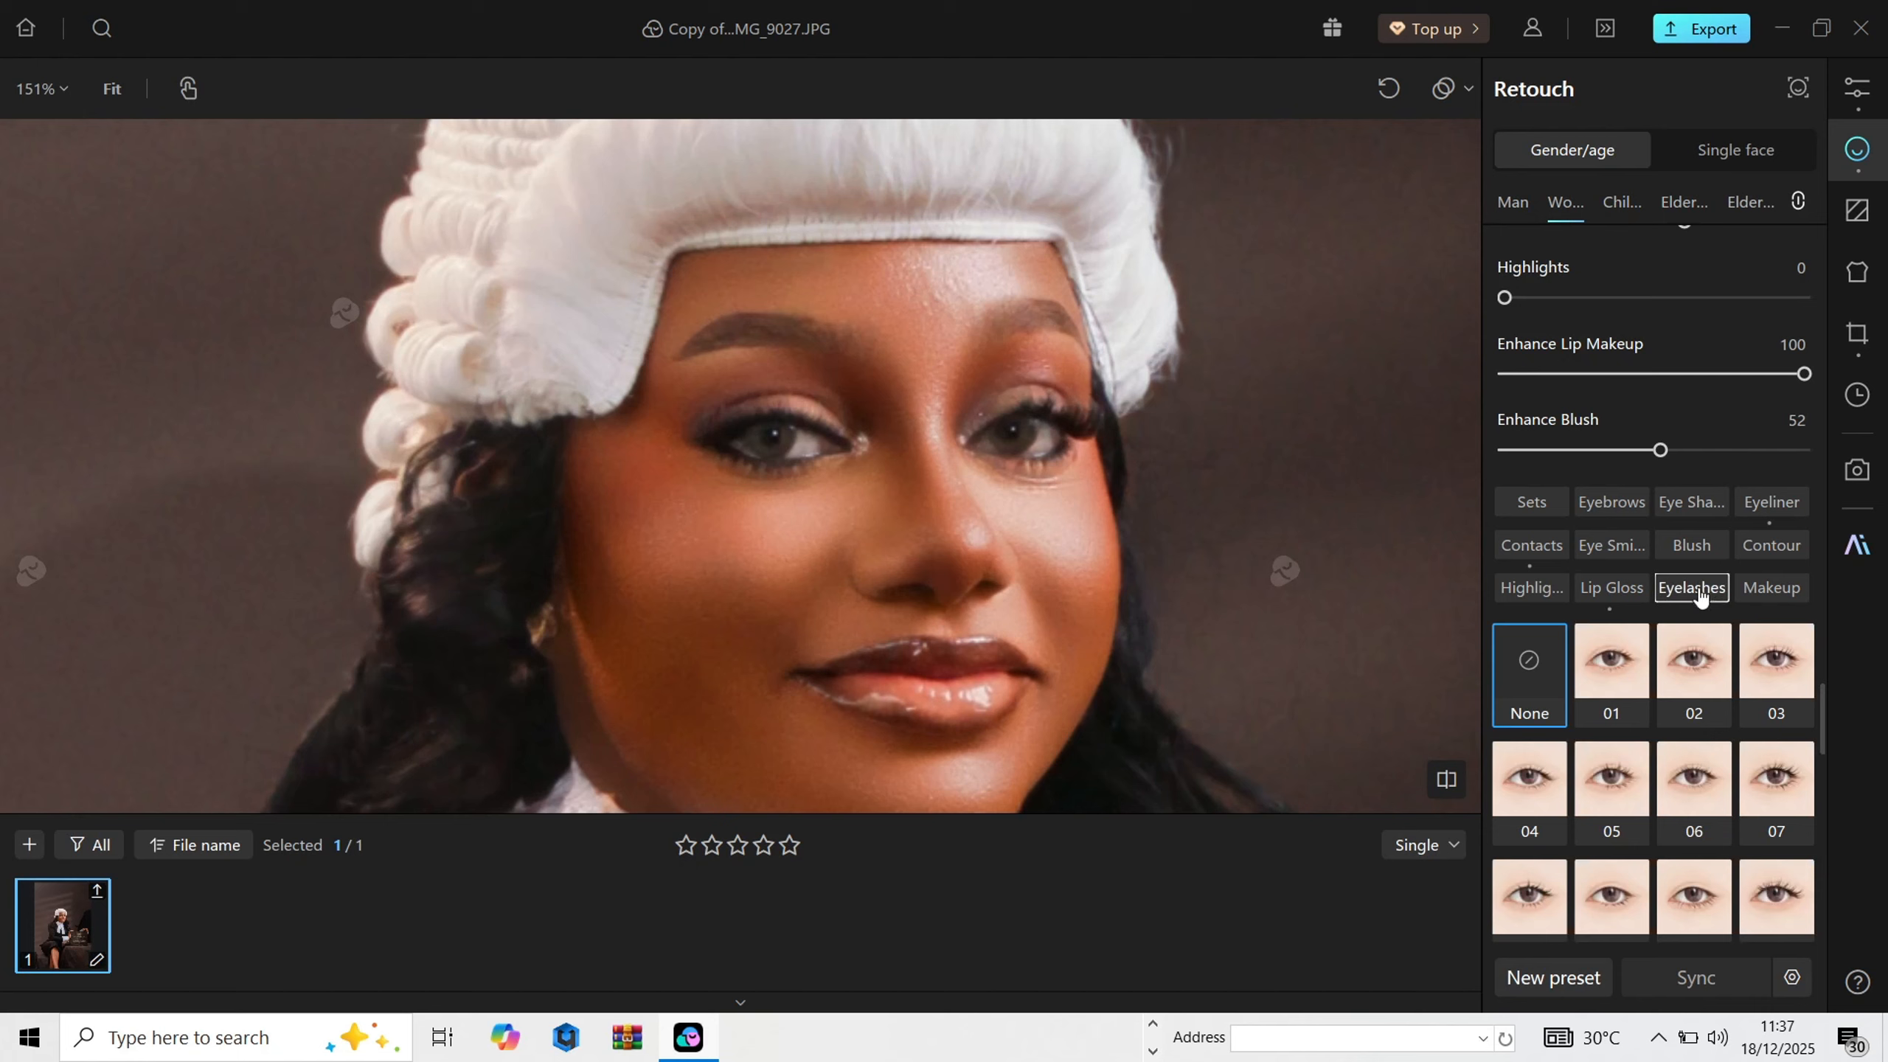
pyautogui.click(1769, 679)
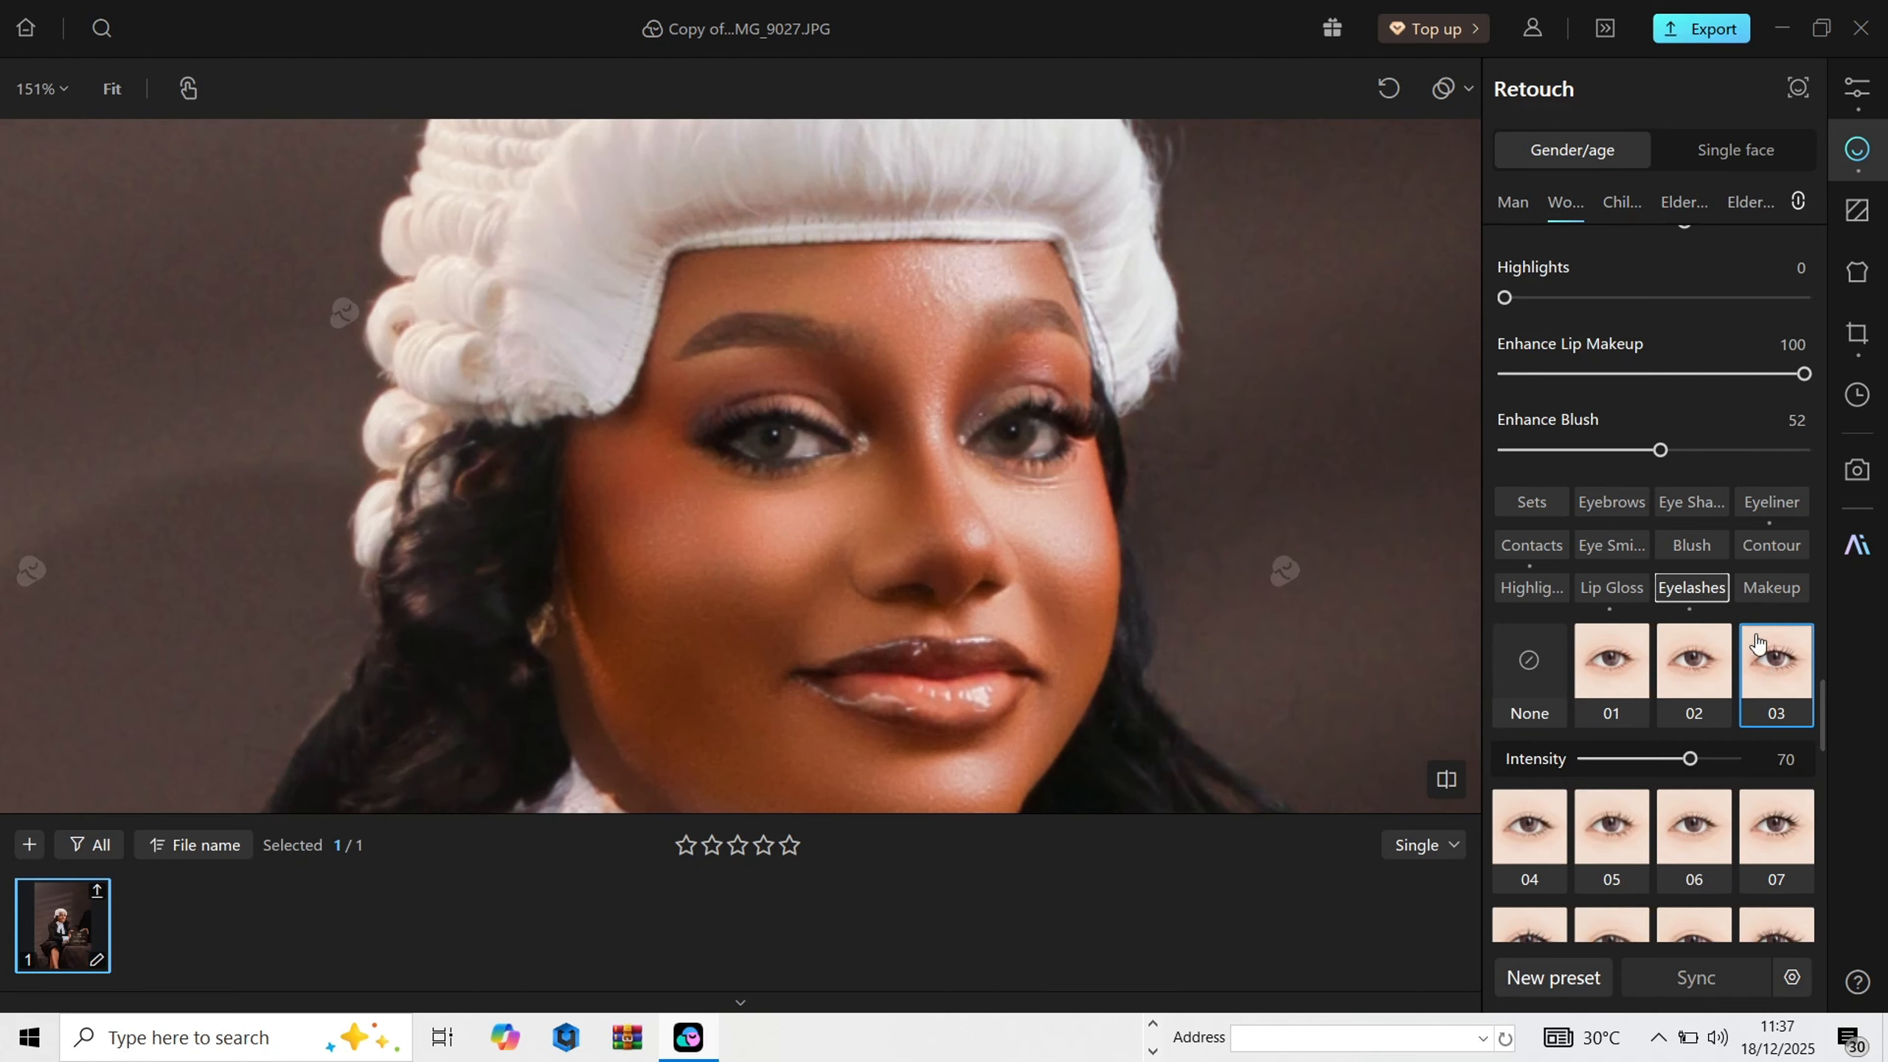
# Step: Try face makeup style 06, replace it with style 05 at intensity 100, and check the face
pyautogui.click(1774, 595)
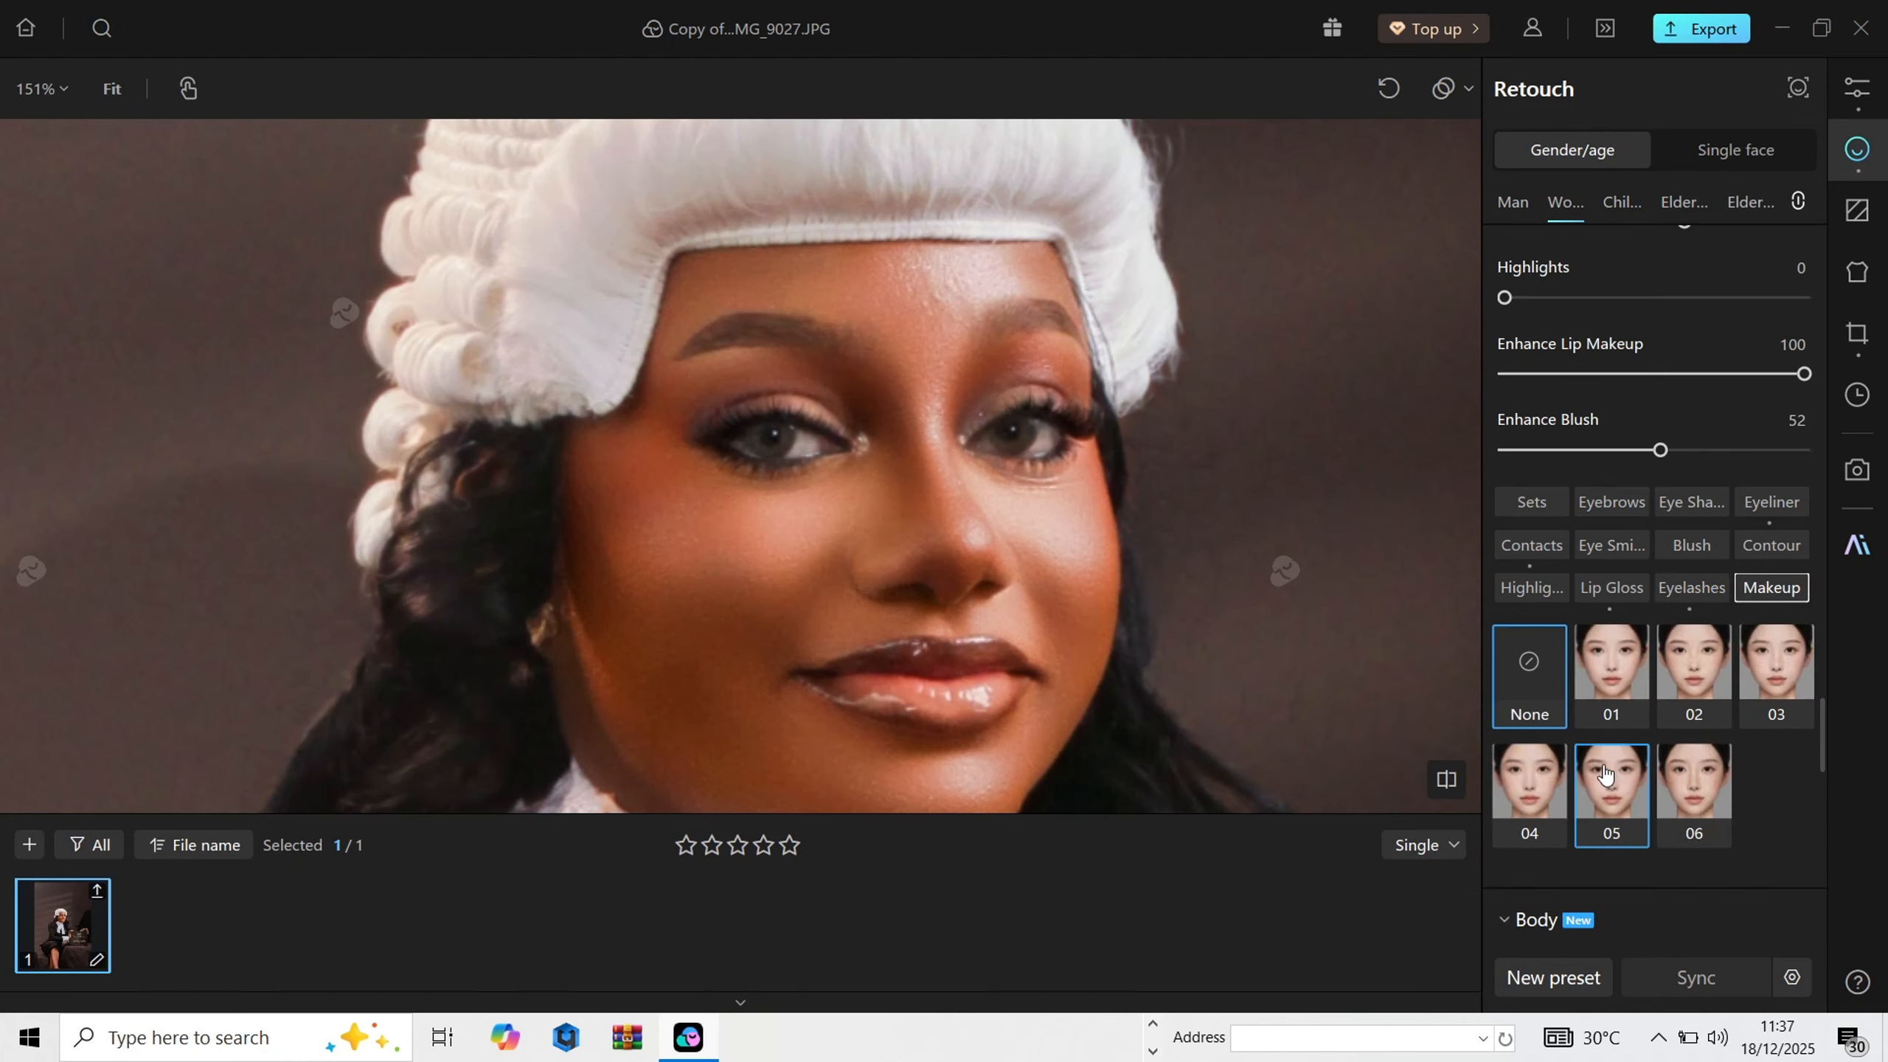
pyautogui.click(1694, 782)
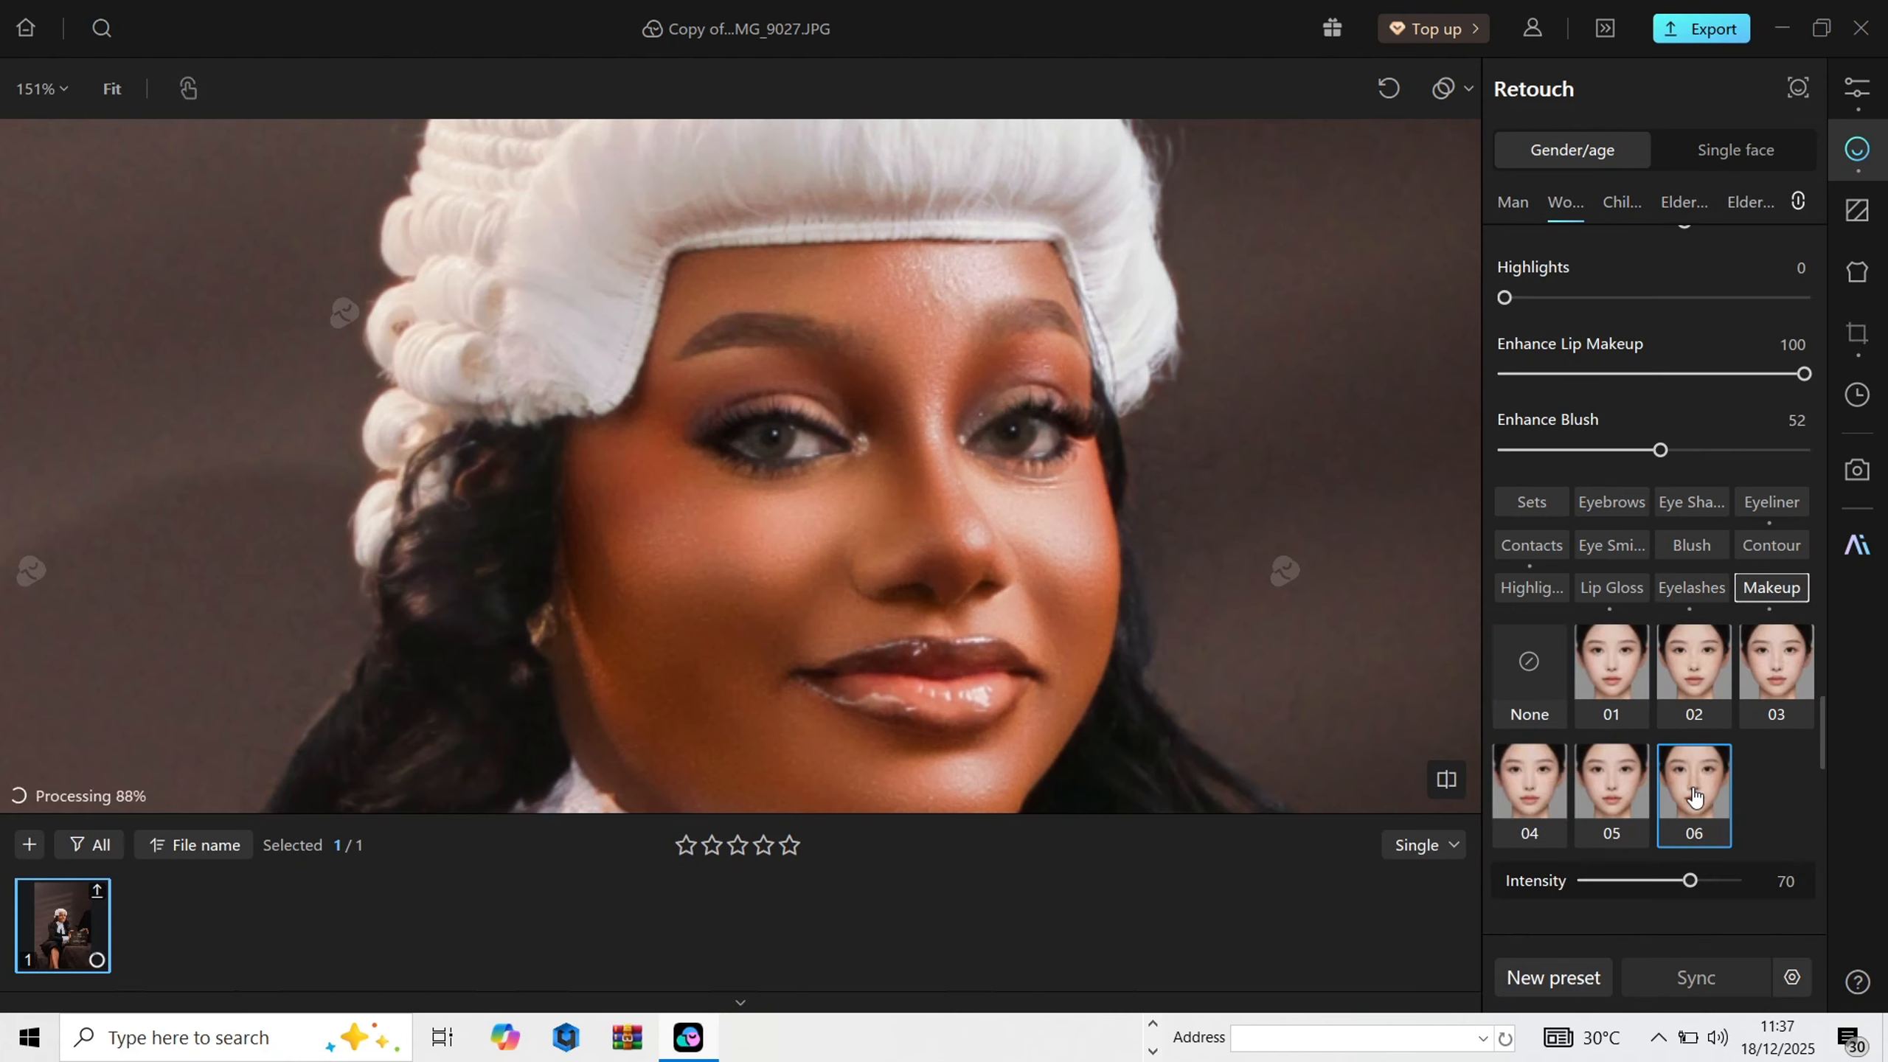
pyautogui.scroll(3, 706, 554)
pyautogui.scroll(1, 706, 554)
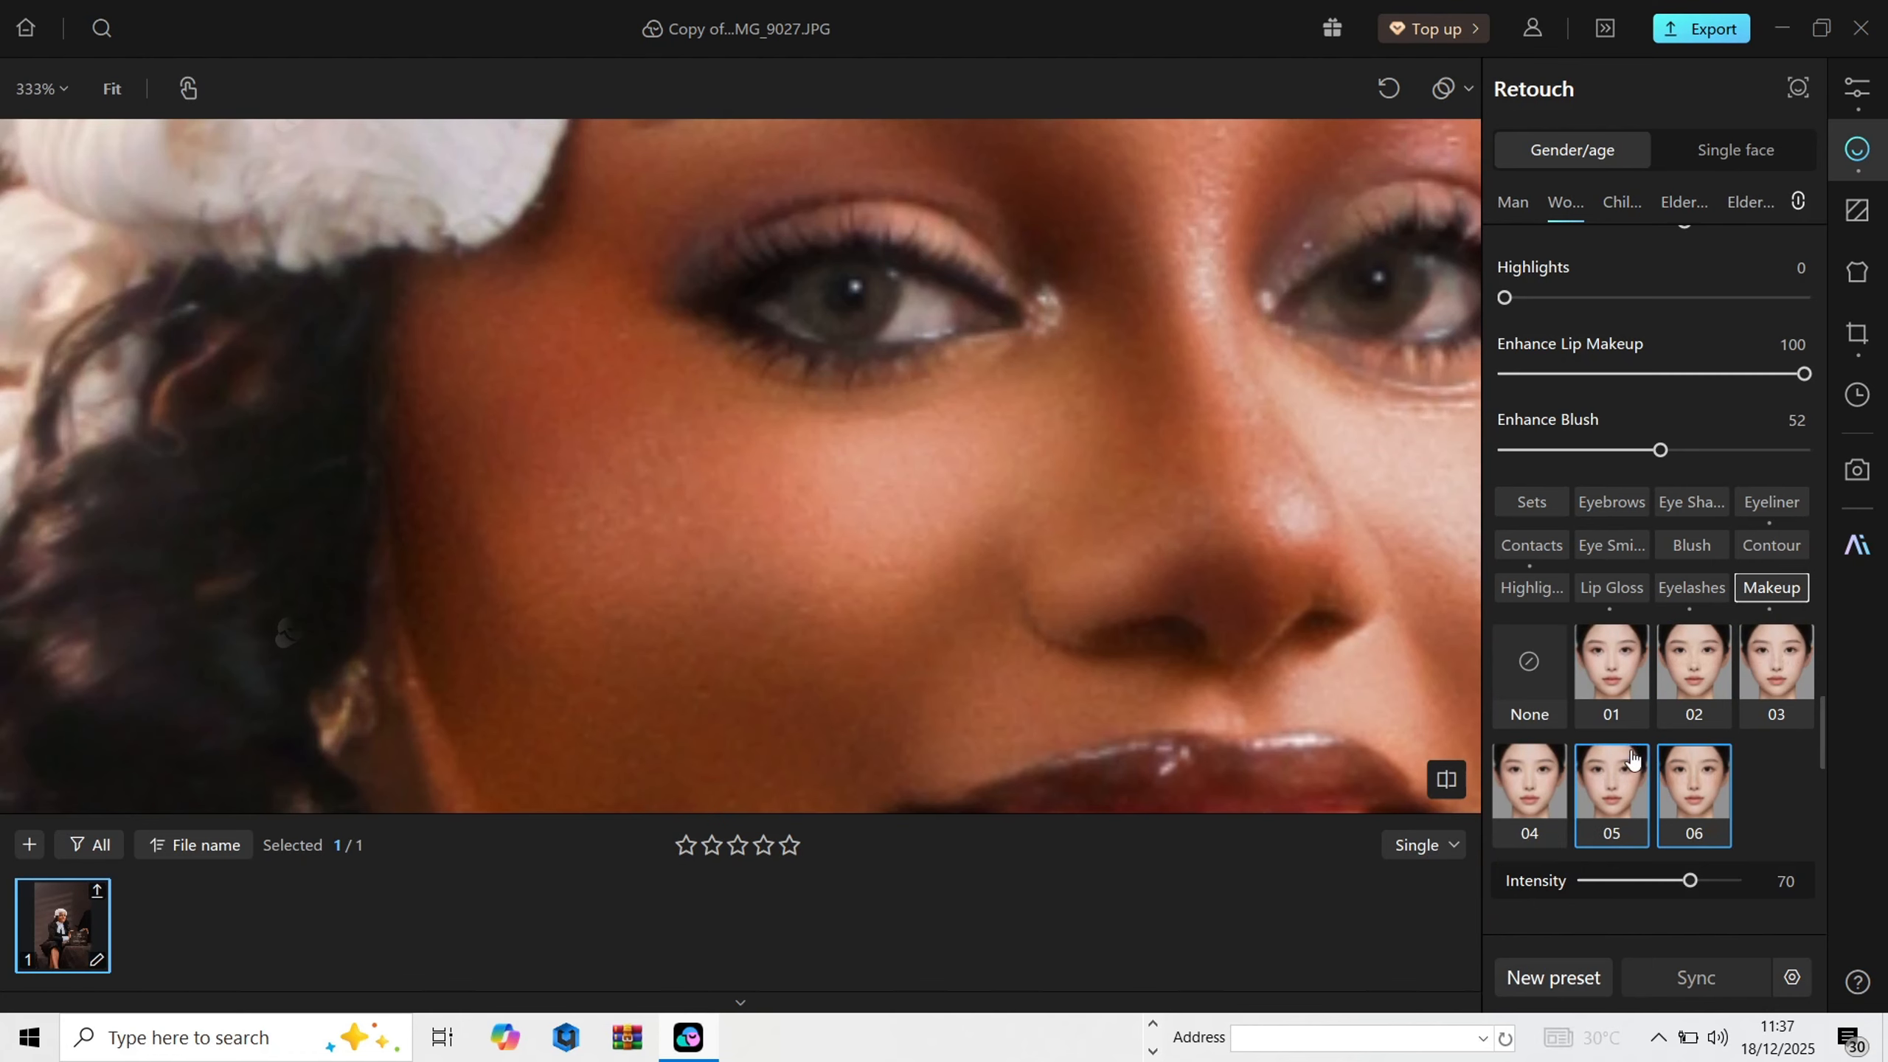
pyautogui.click(1611, 781)
pyautogui.moveTo(1699, 882); pyautogui.dragTo(1736, 882)
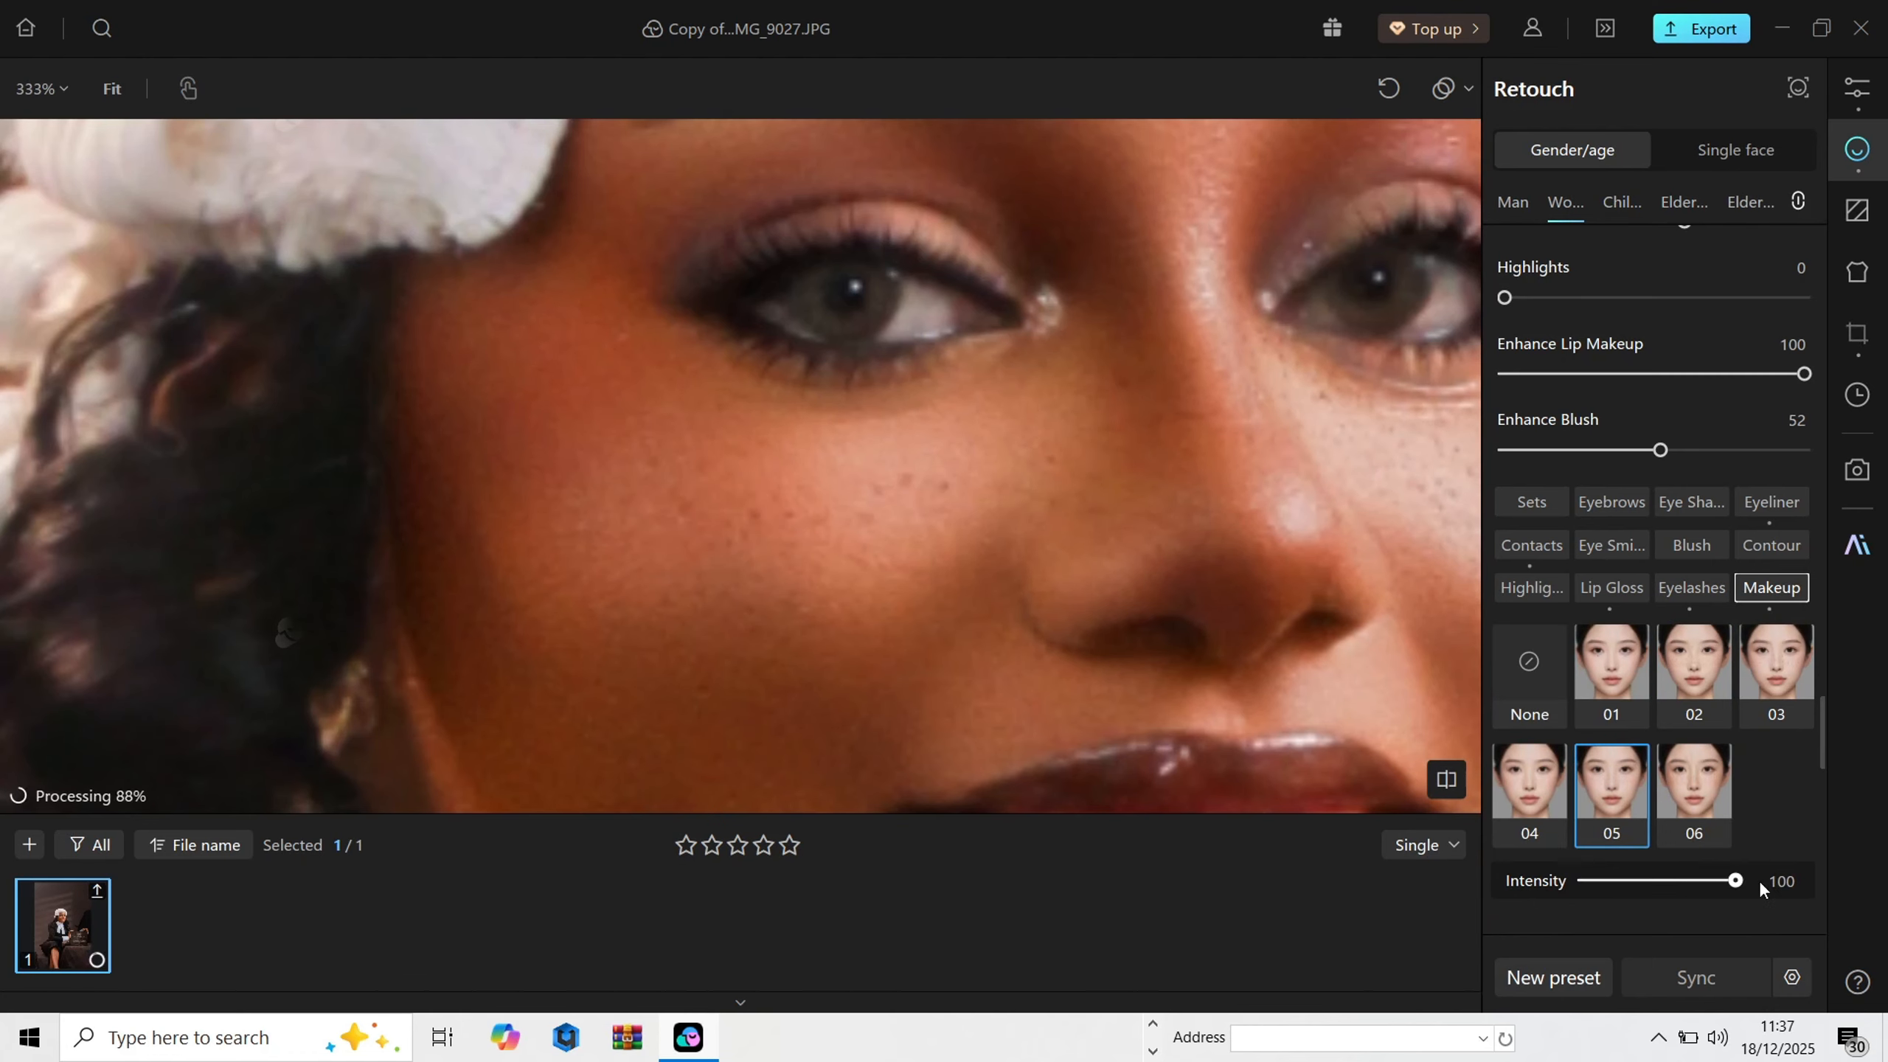
pyautogui.scroll(-4, 821, 569)
pyautogui.scroll(3, 904, 513)
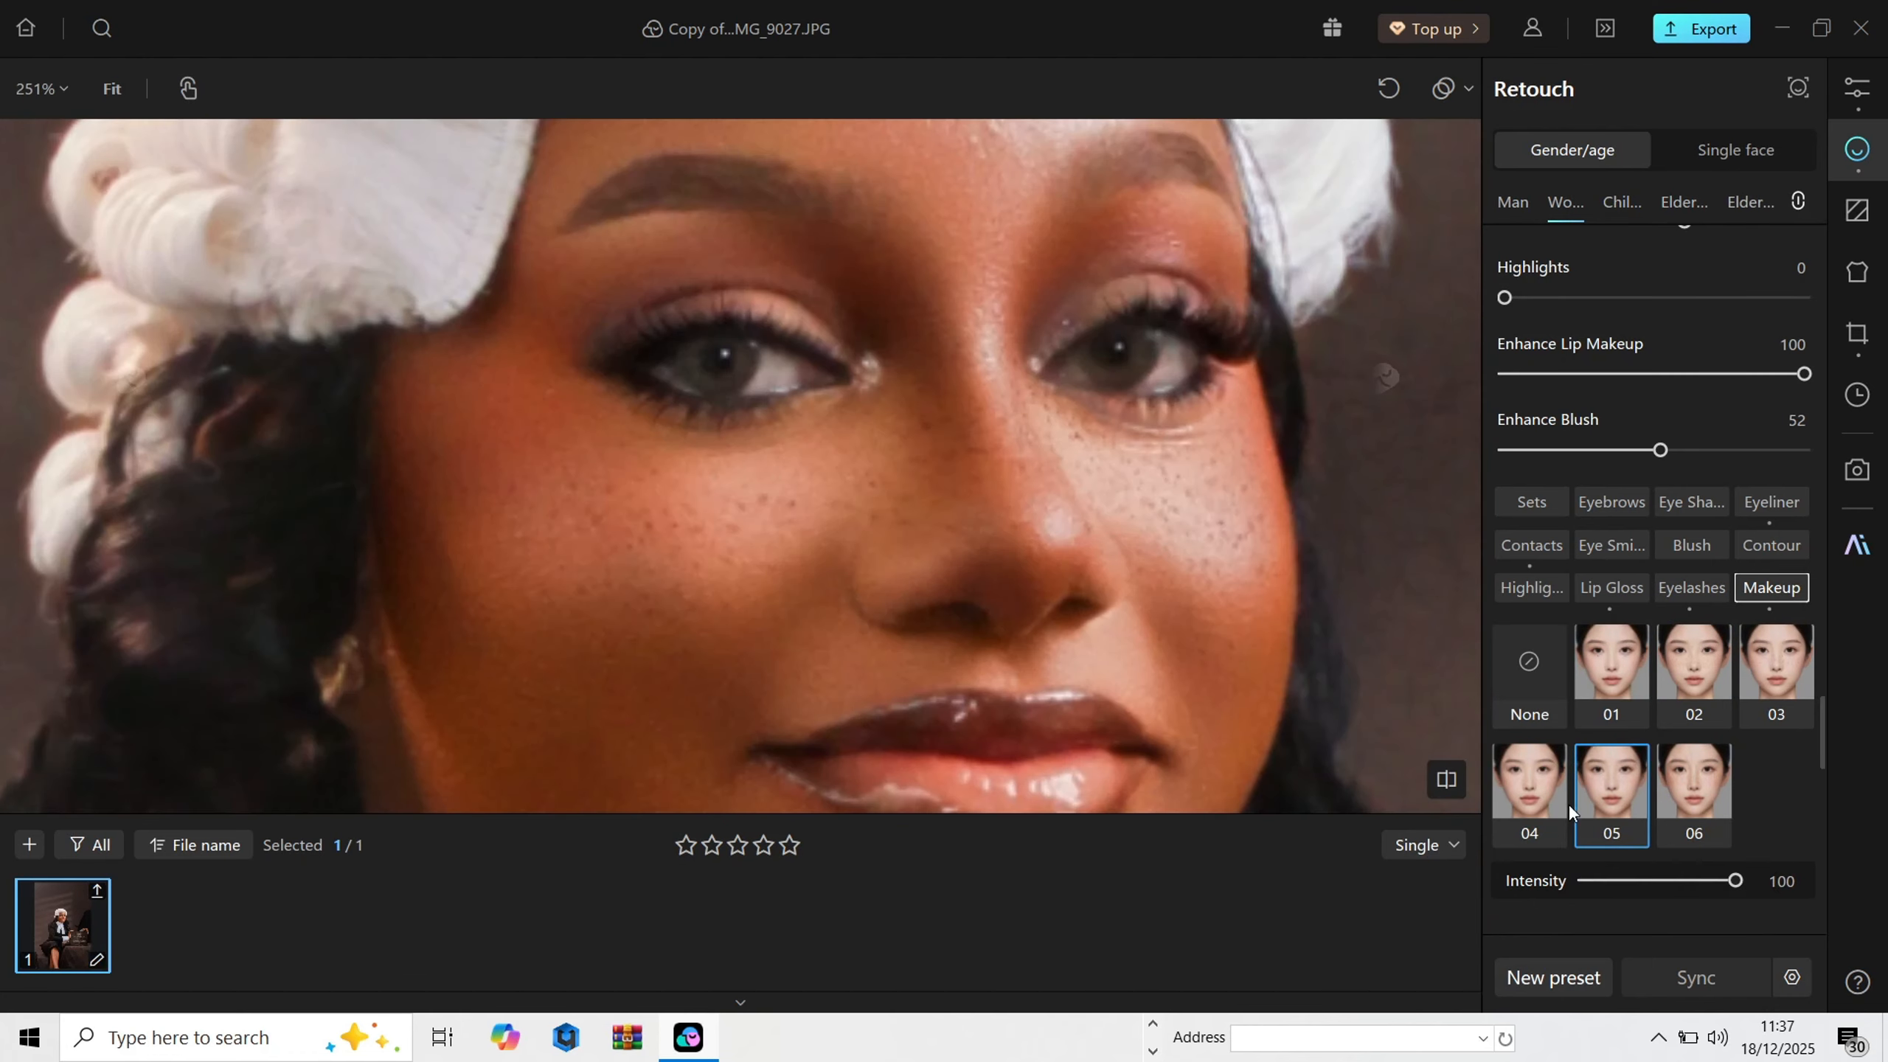
# Step: Remove the face makeup style and check the portrait from farther away
pyautogui.click(1528, 703)
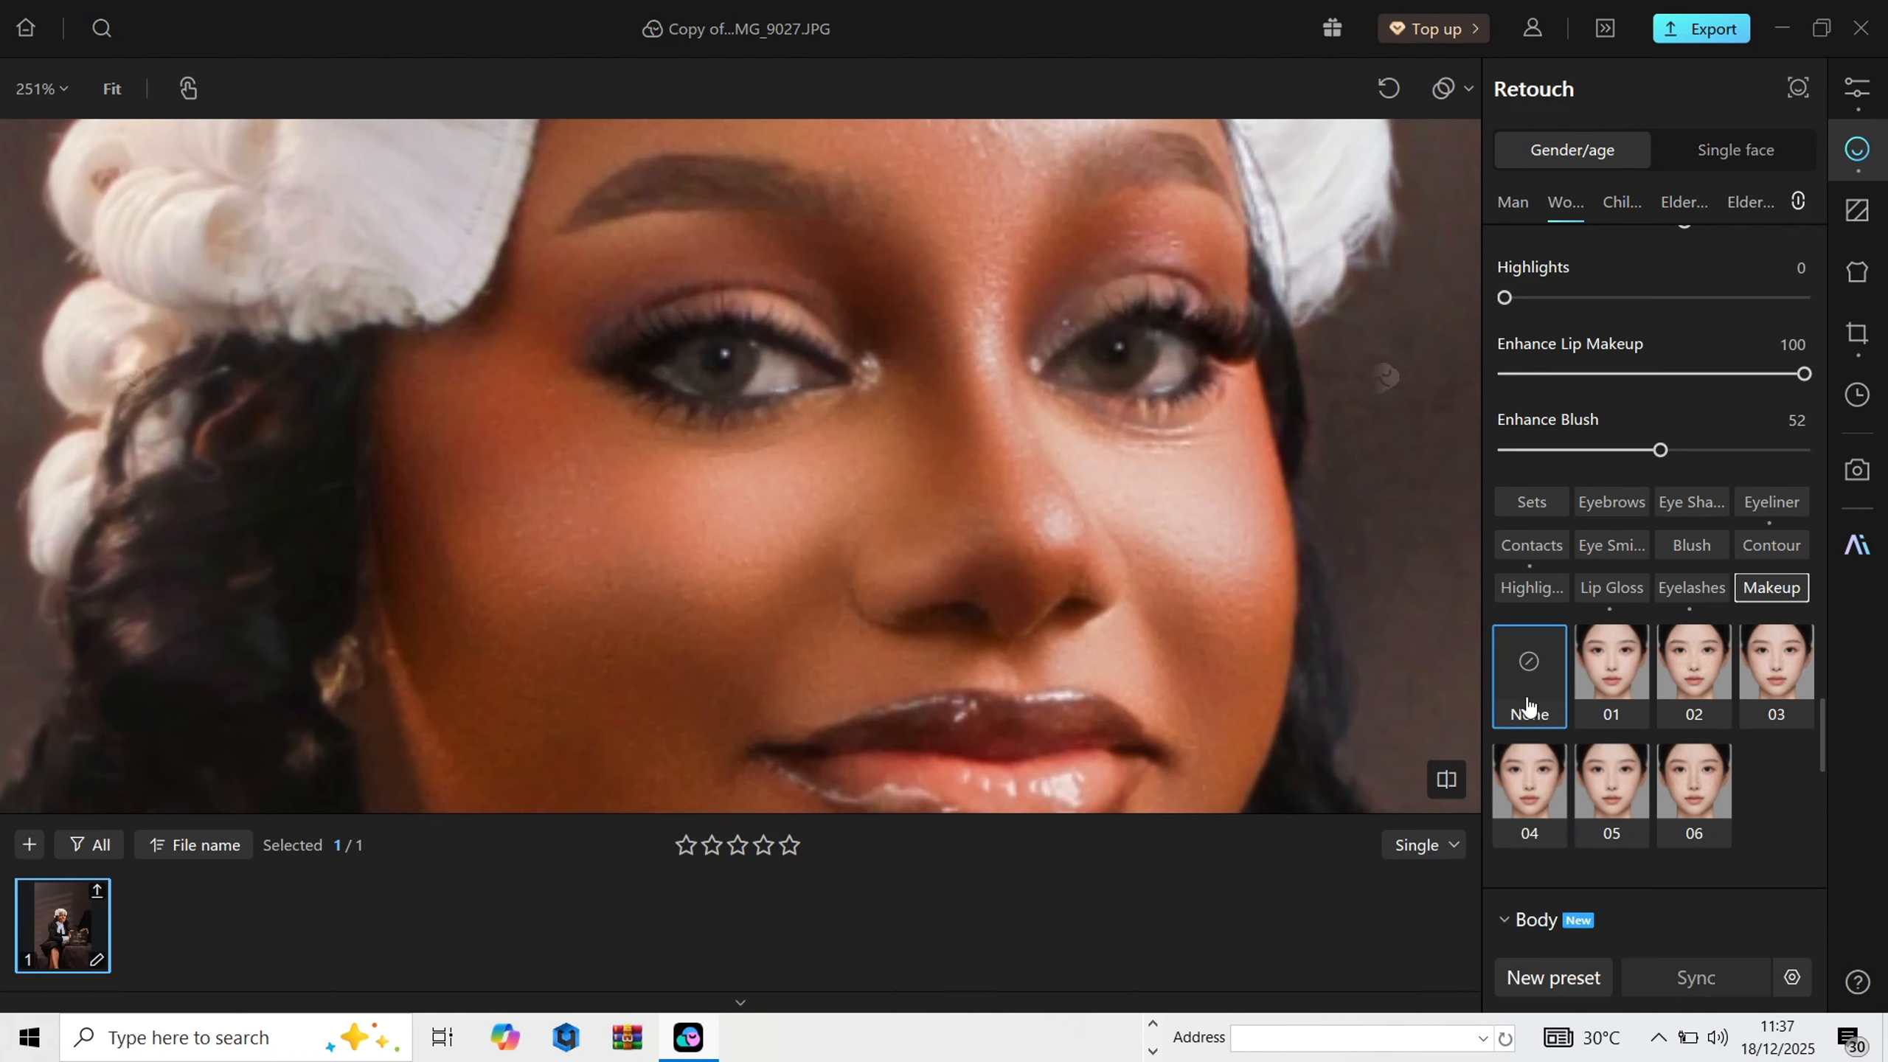
pyautogui.scroll(-4, 936, 342)
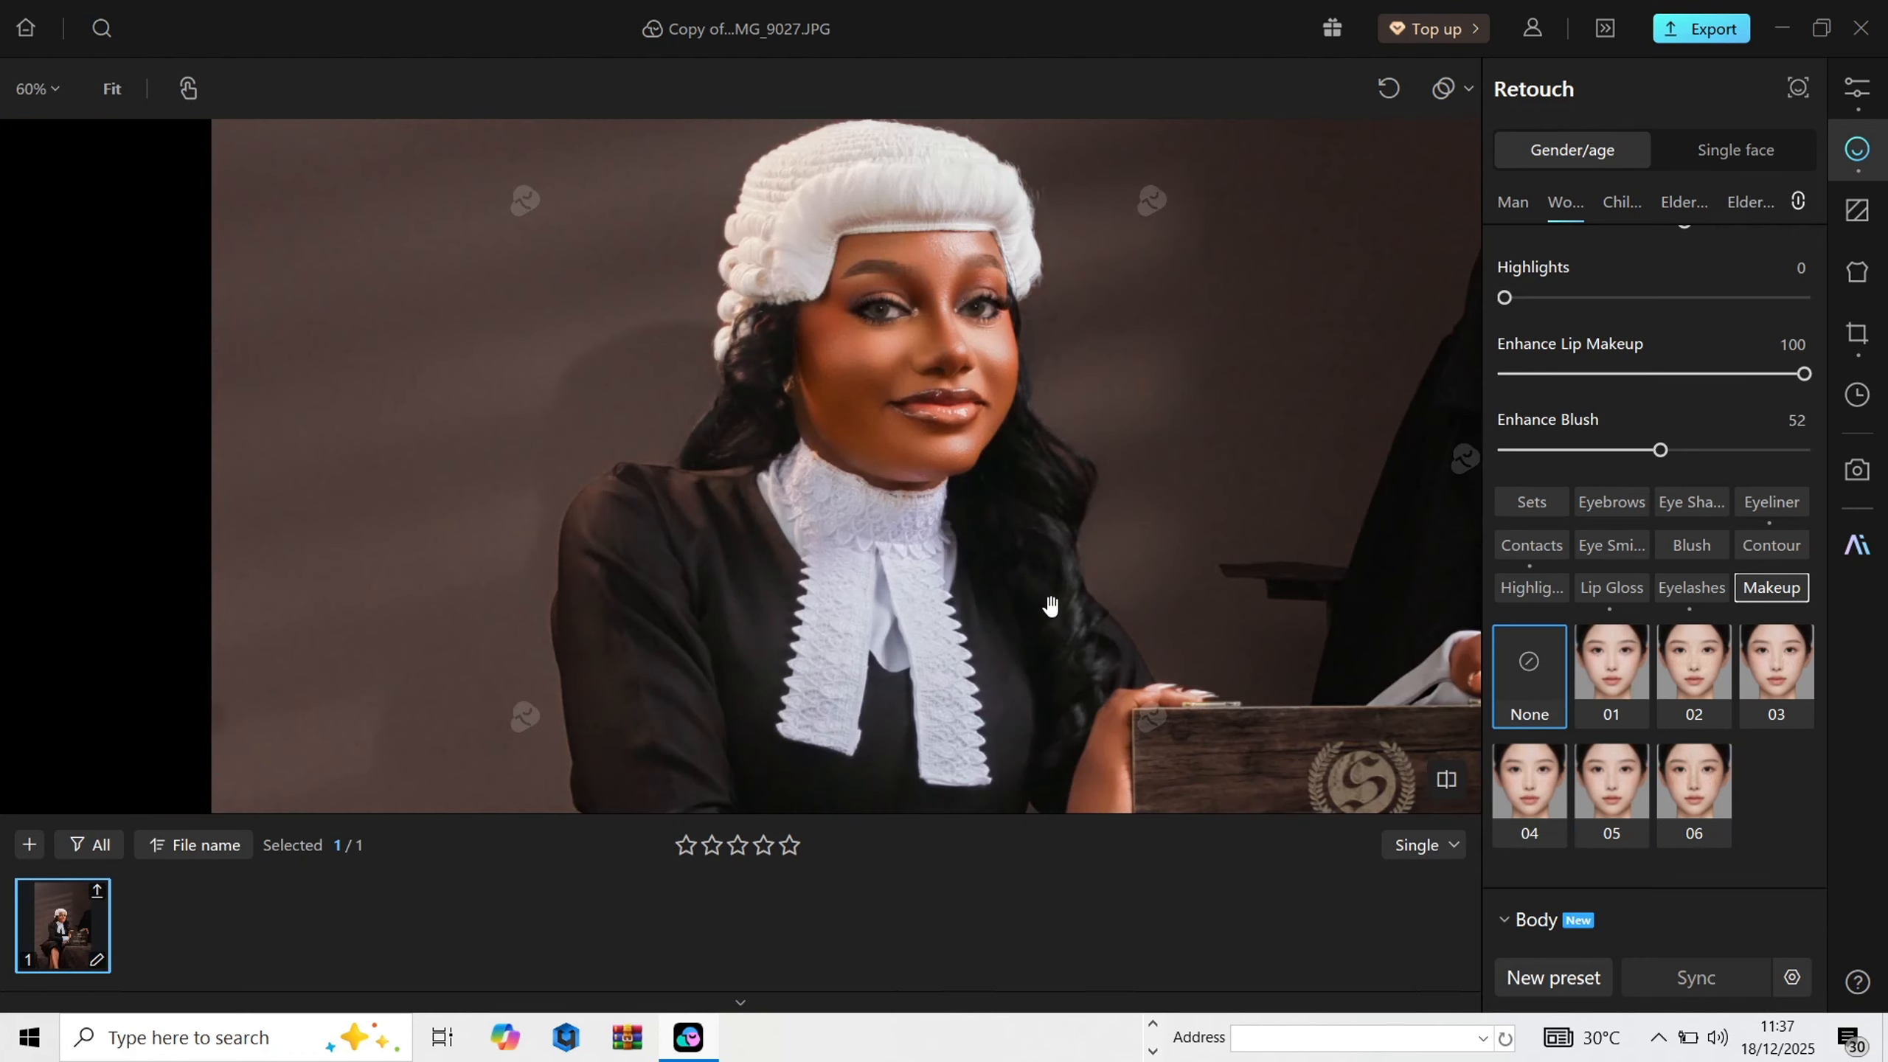
pyautogui.scroll(-3, 968, 464)
# Step: Apply the Model body type at intensity 67 and check the figure at different distances
pyautogui.scroll(-7, 1709, 774)
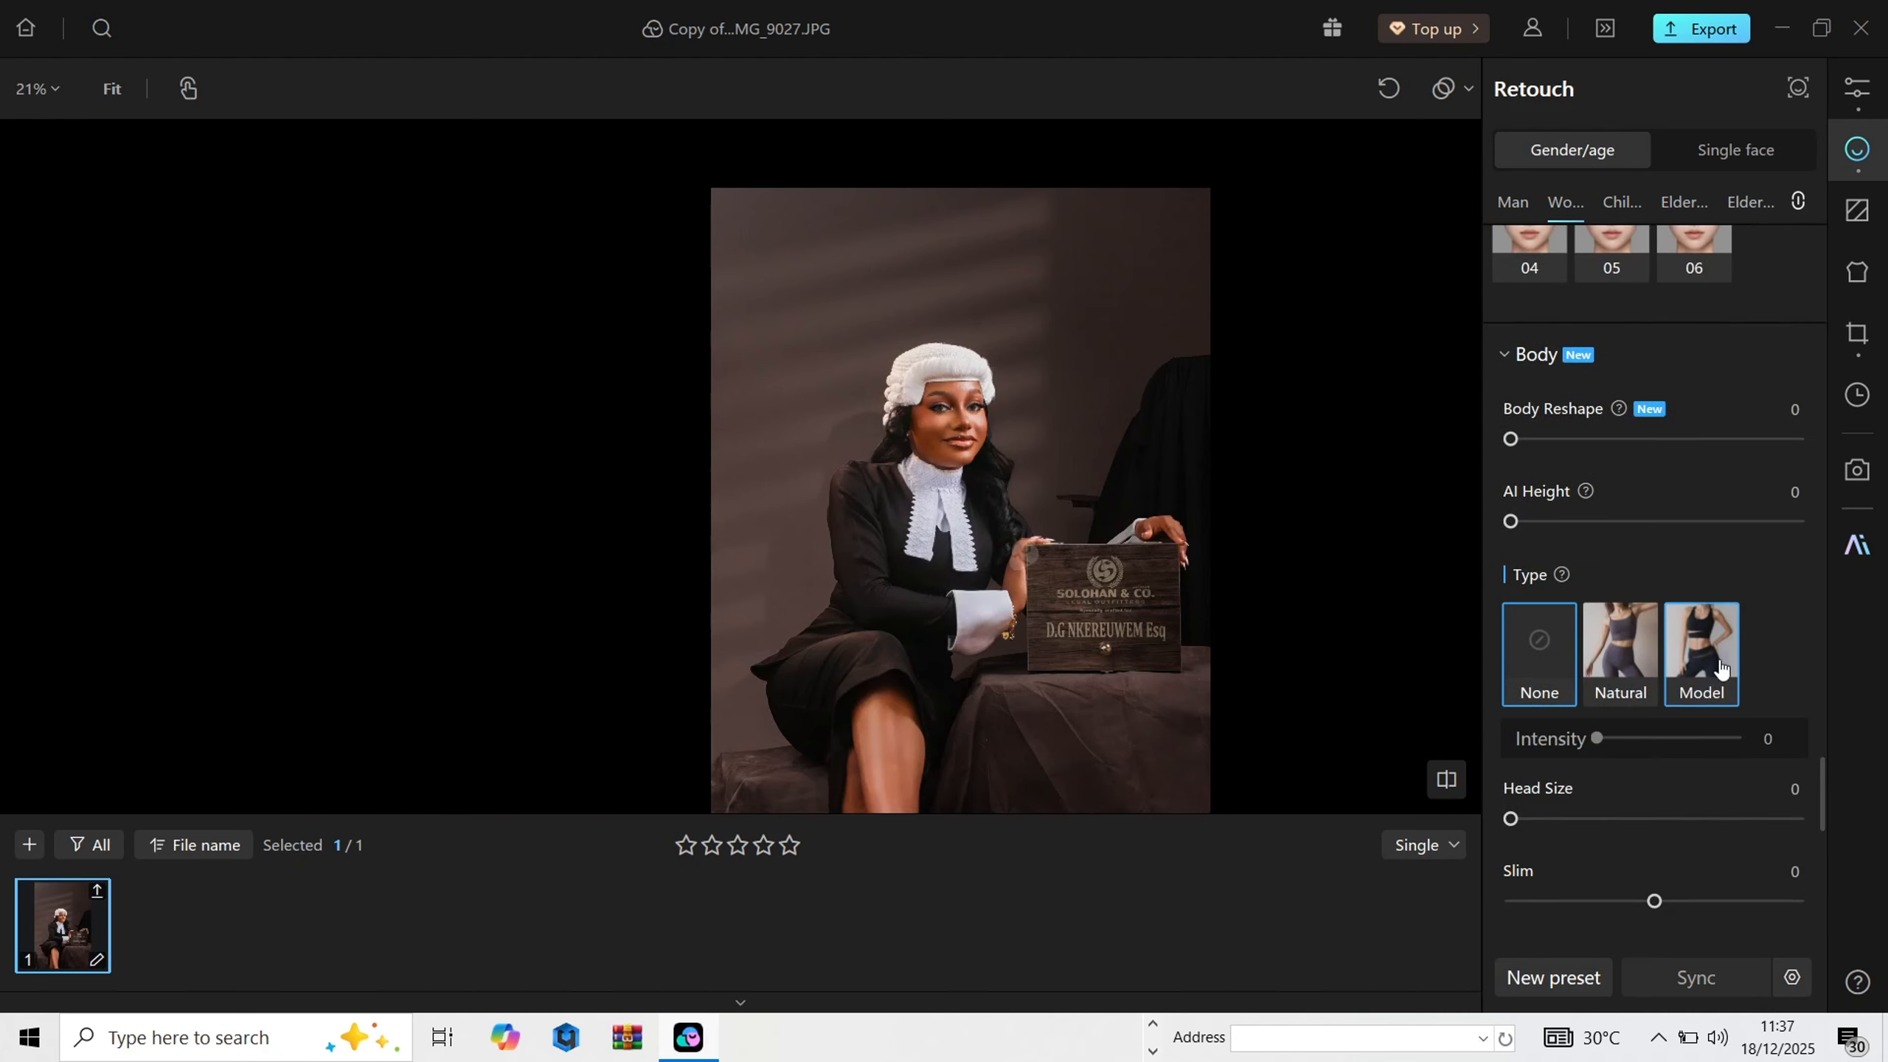
pyautogui.click(1721, 669)
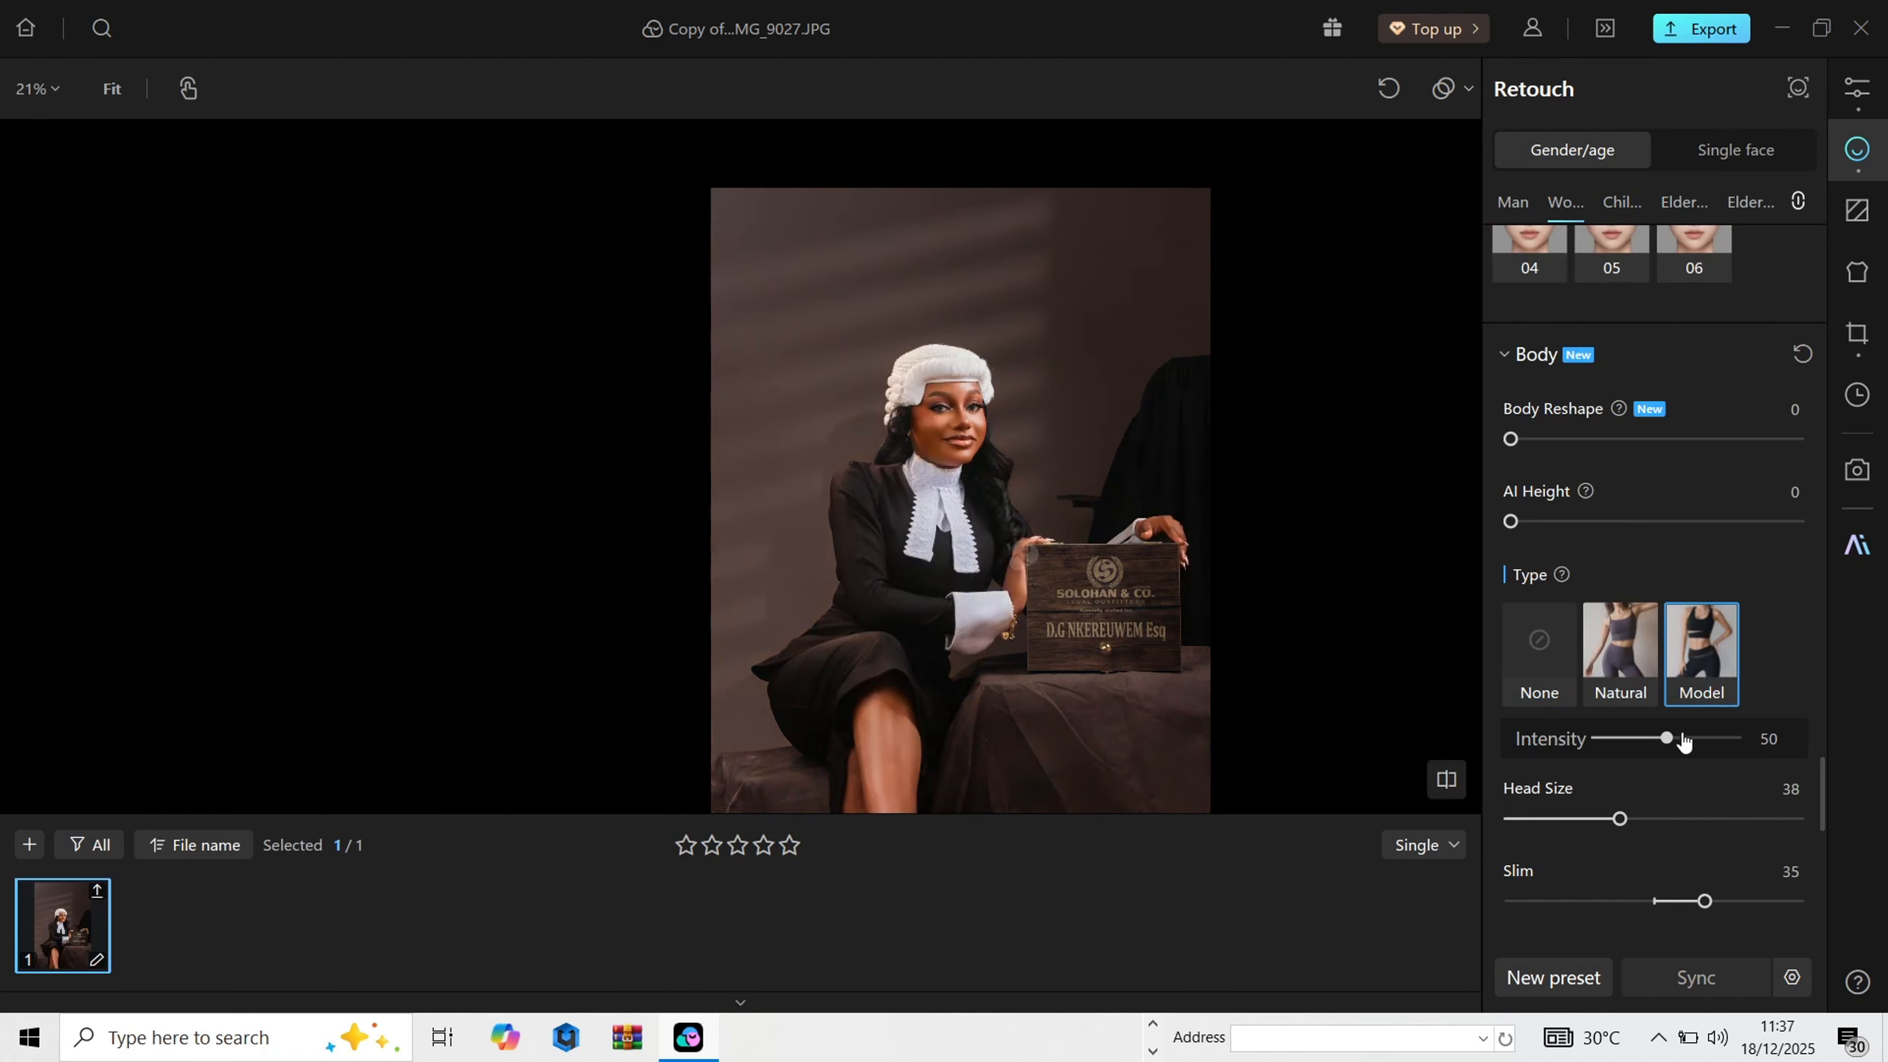
pyautogui.moveTo(1682, 737); pyautogui.dragTo(1695, 737)
pyautogui.scroll(-2, 1039, 548)
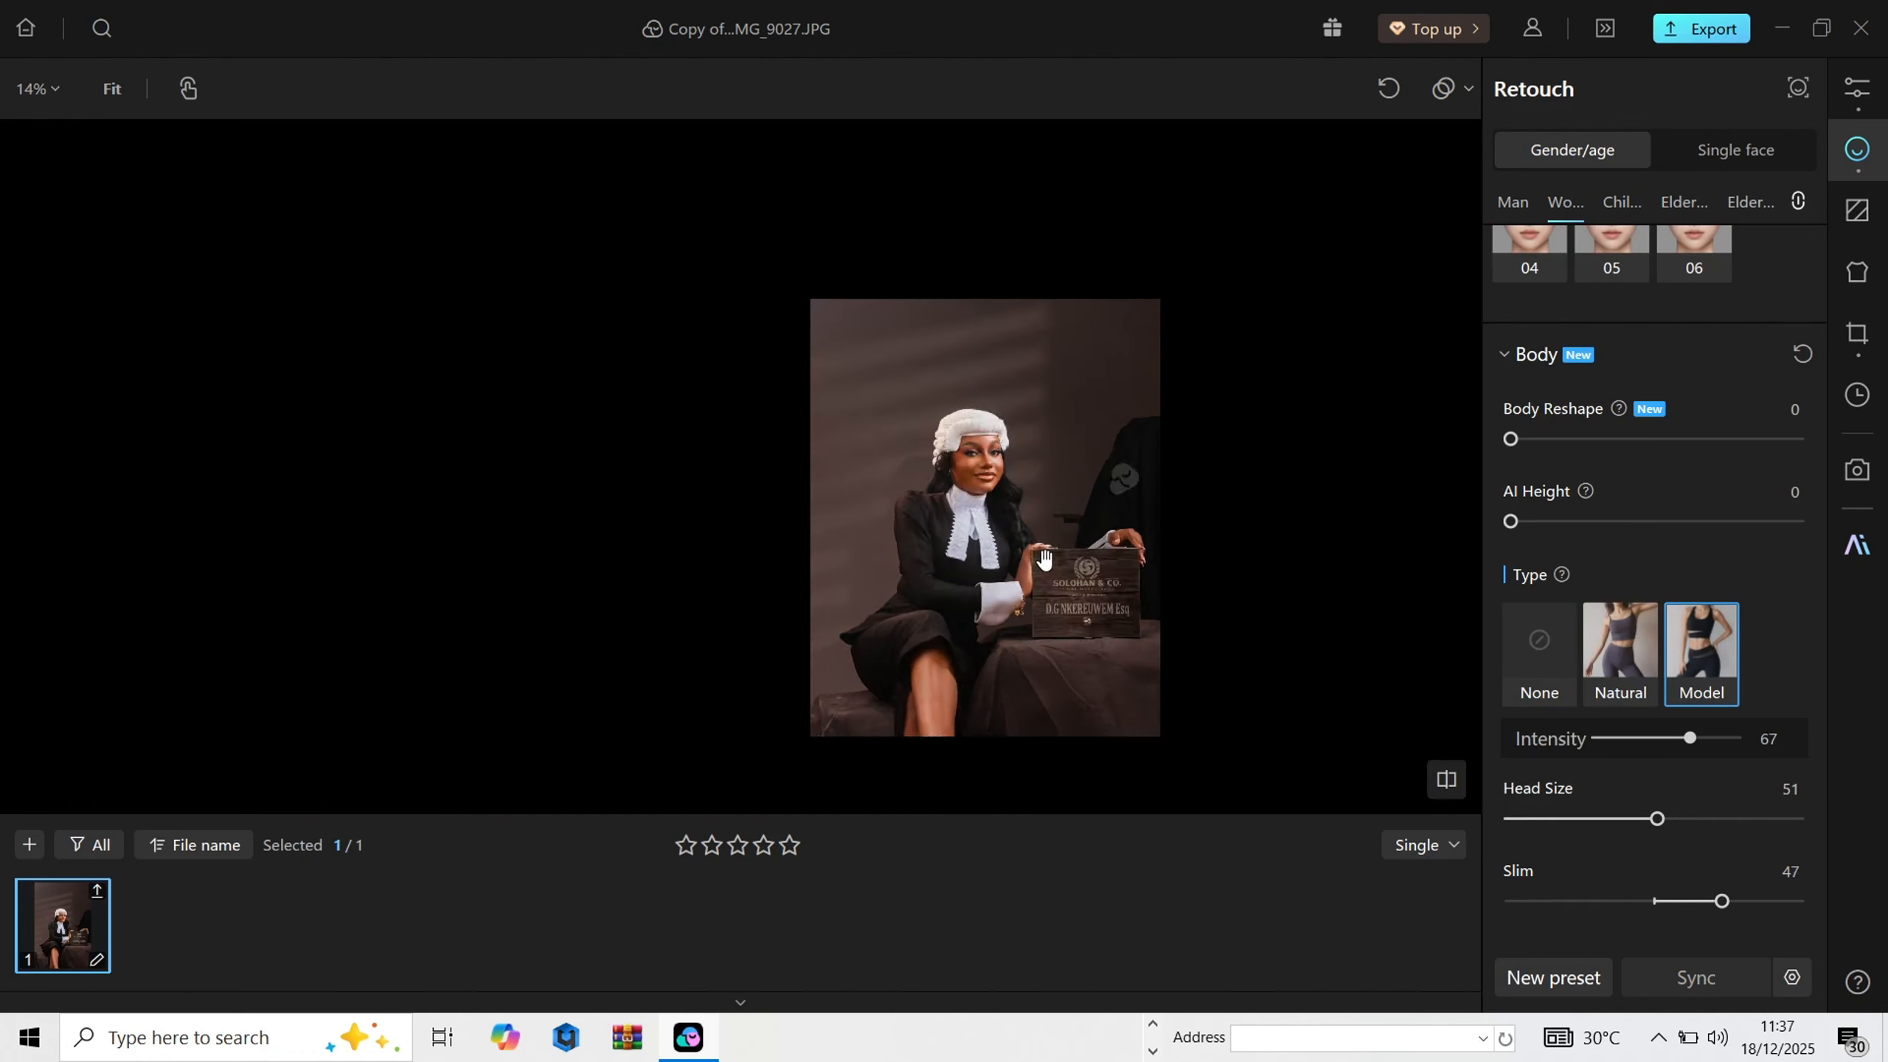
pyautogui.scroll(4, 1037, 569)
pyautogui.scroll(3, 926, 369)
pyautogui.scroll(-4, 929, 394)
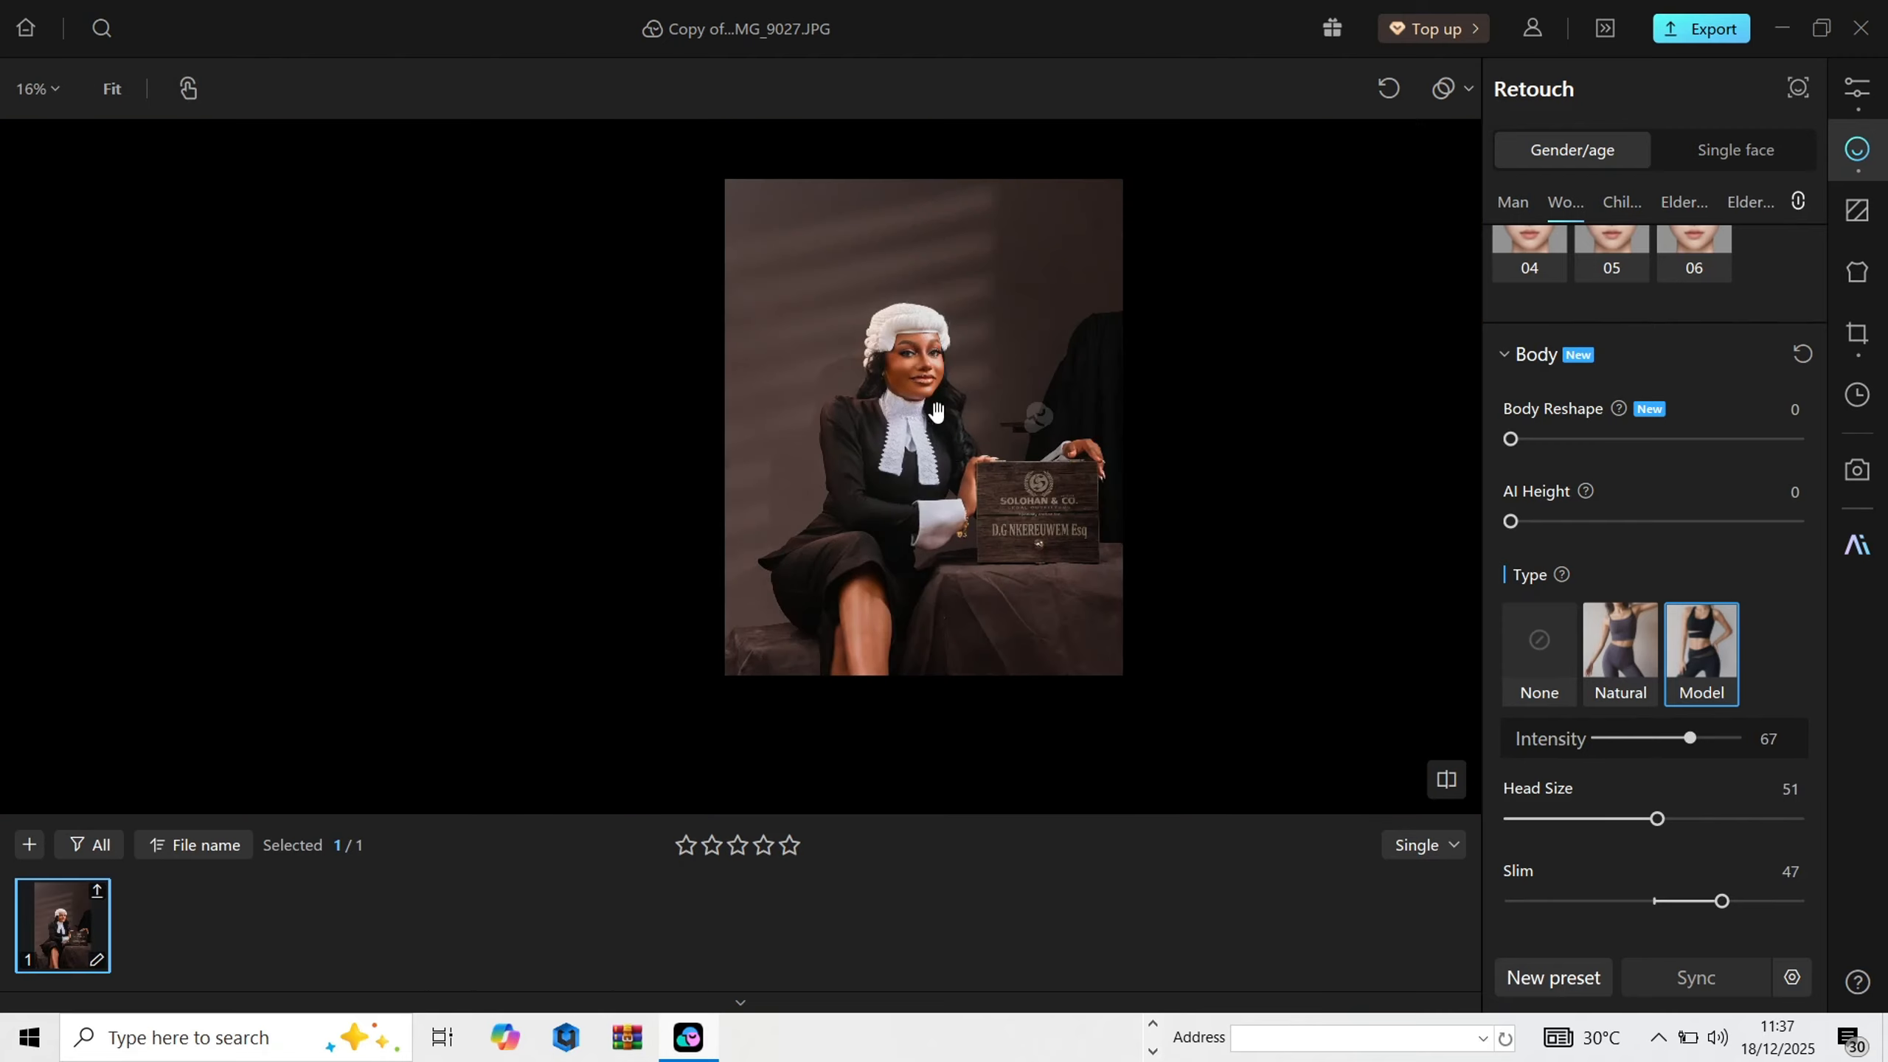
pyautogui.scroll(3, 940, 431)
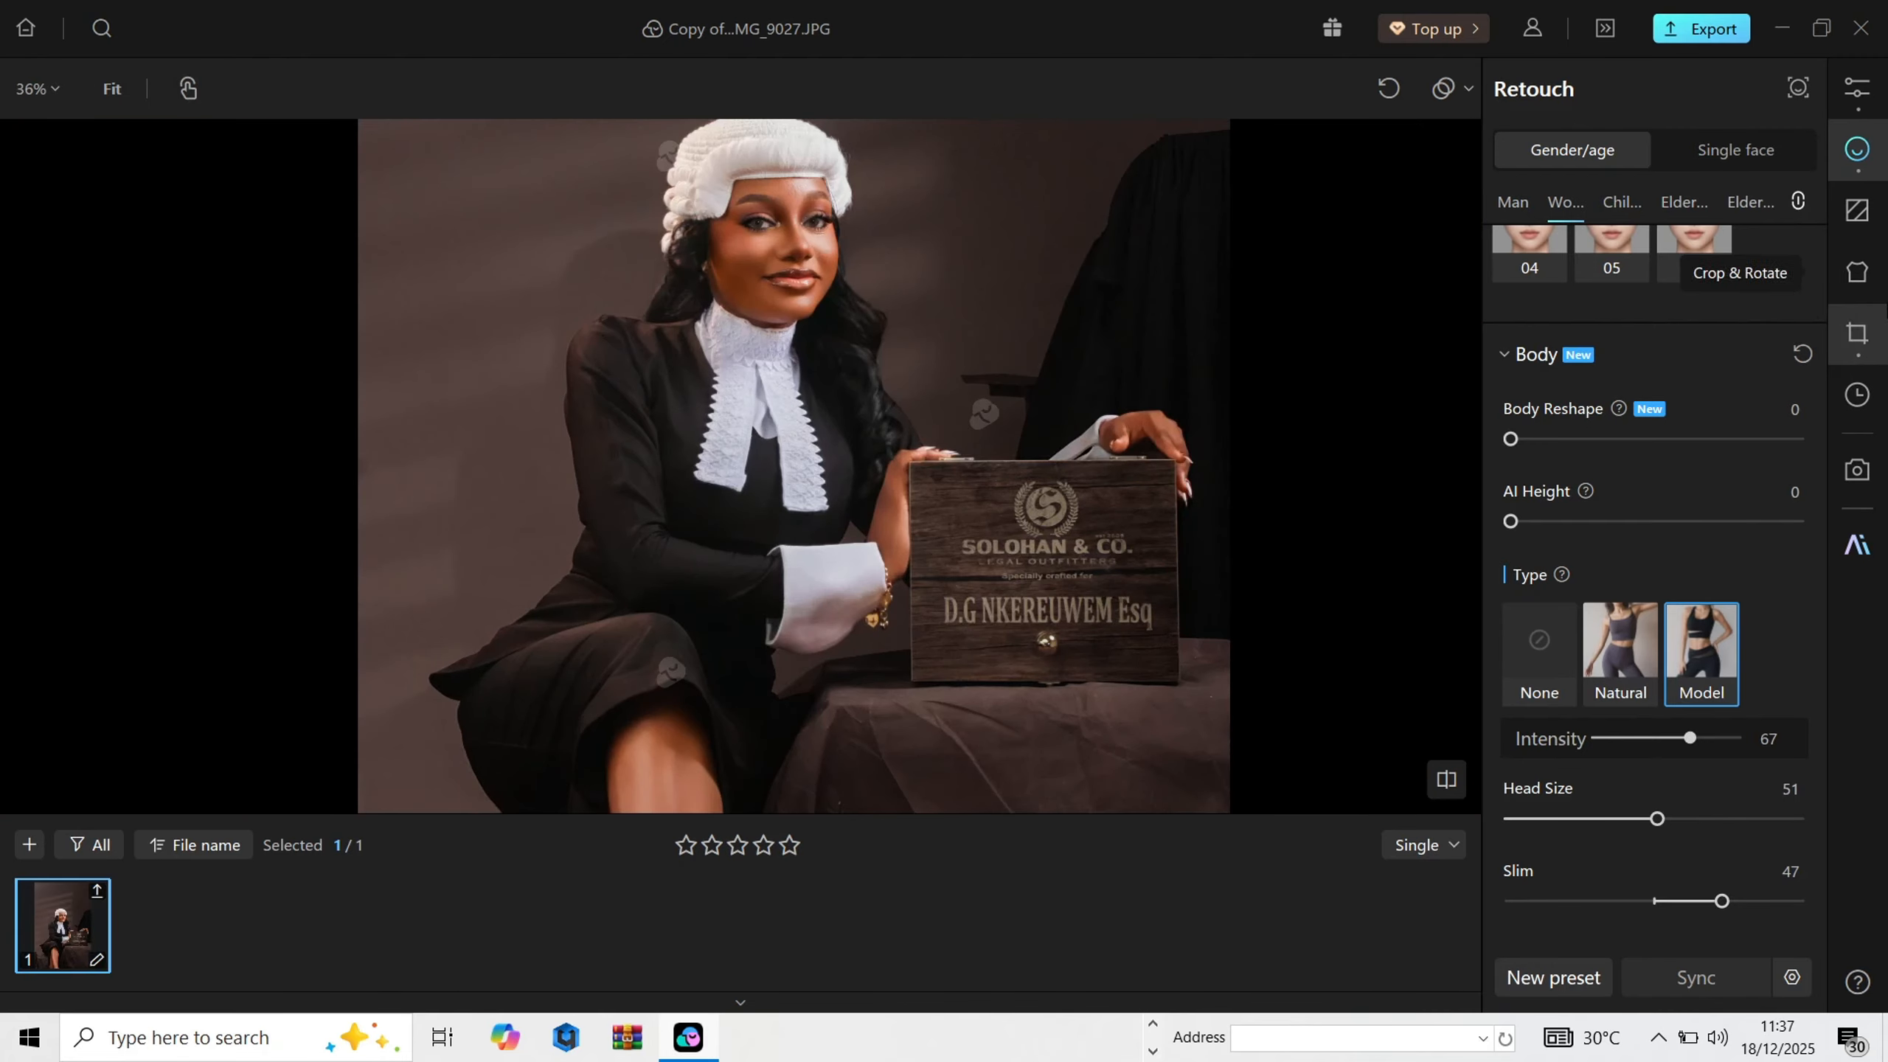
# Step: Set the clothing wrinkle removal to 100
pyautogui.click(1857, 273)
pyautogui.moveTo(1767, 251); pyautogui.dragTo(1813, 268)
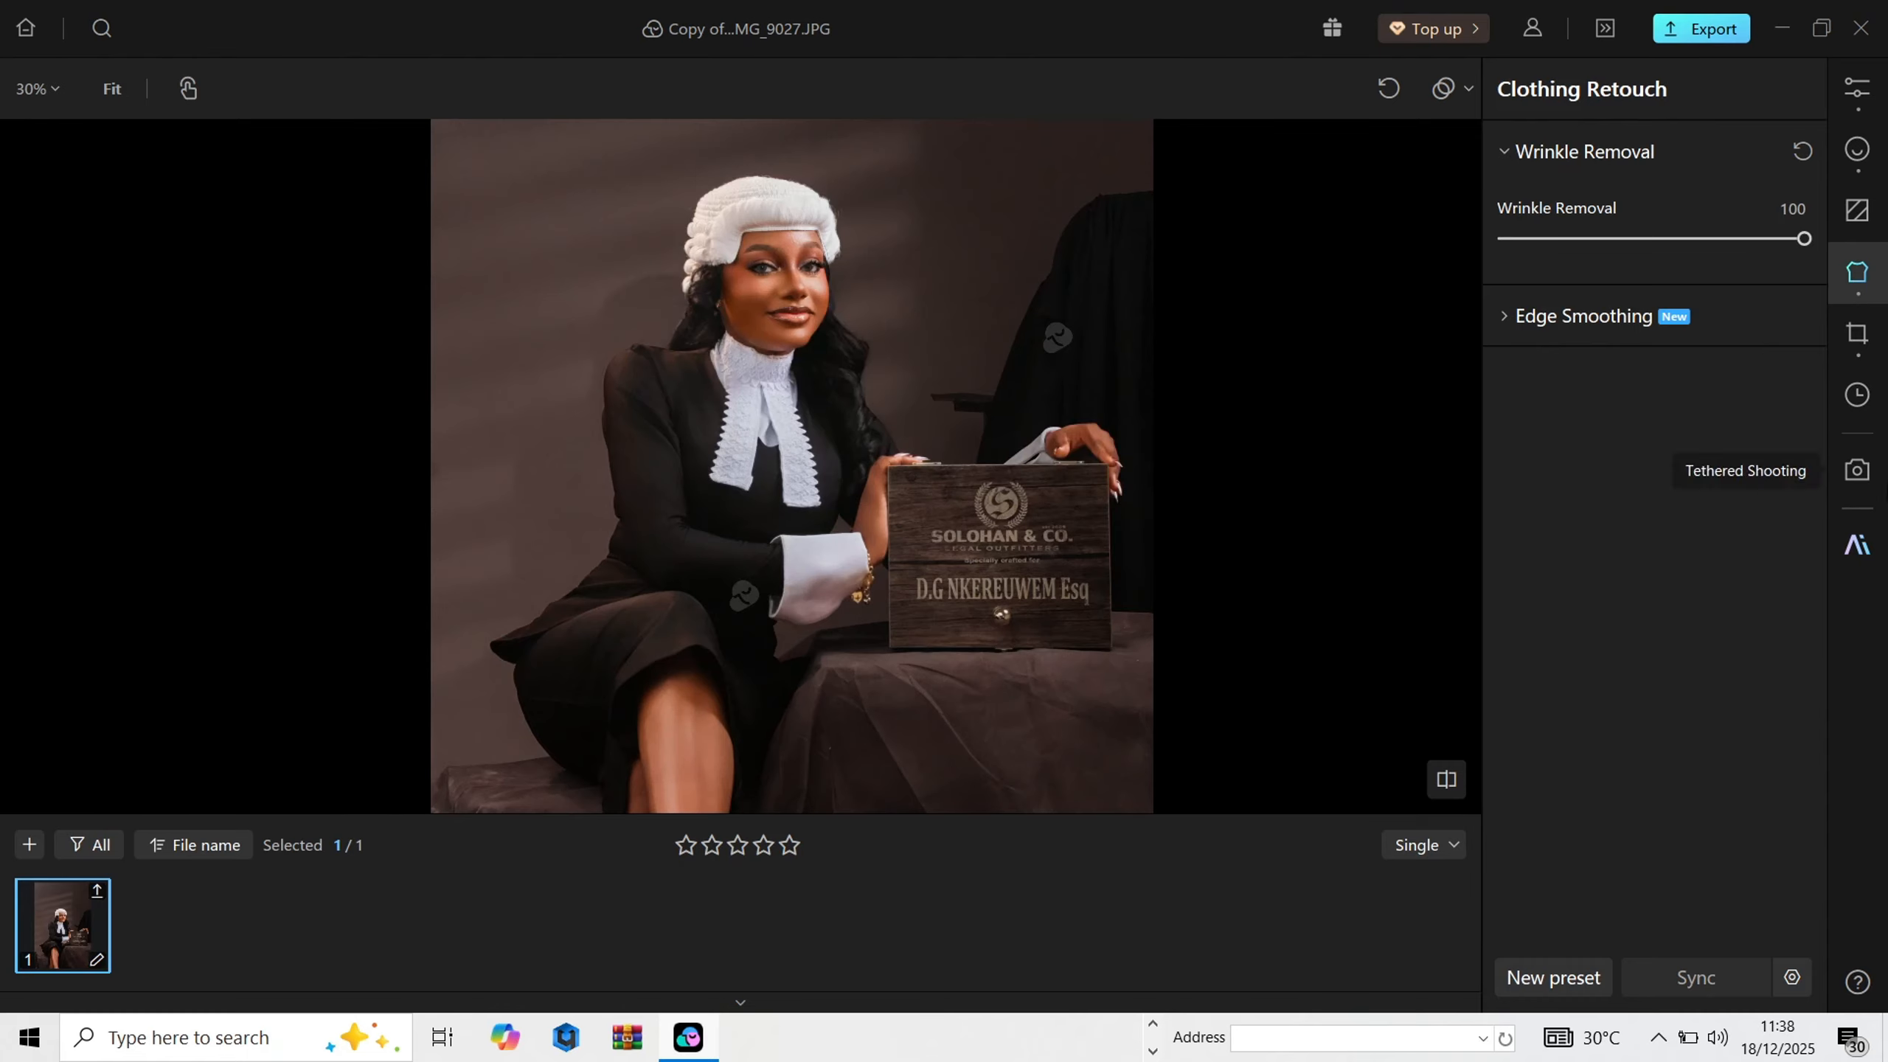
# Step: Add a global vignette of 100 with its midpoint at 76
pyautogui.click(1857, 90)
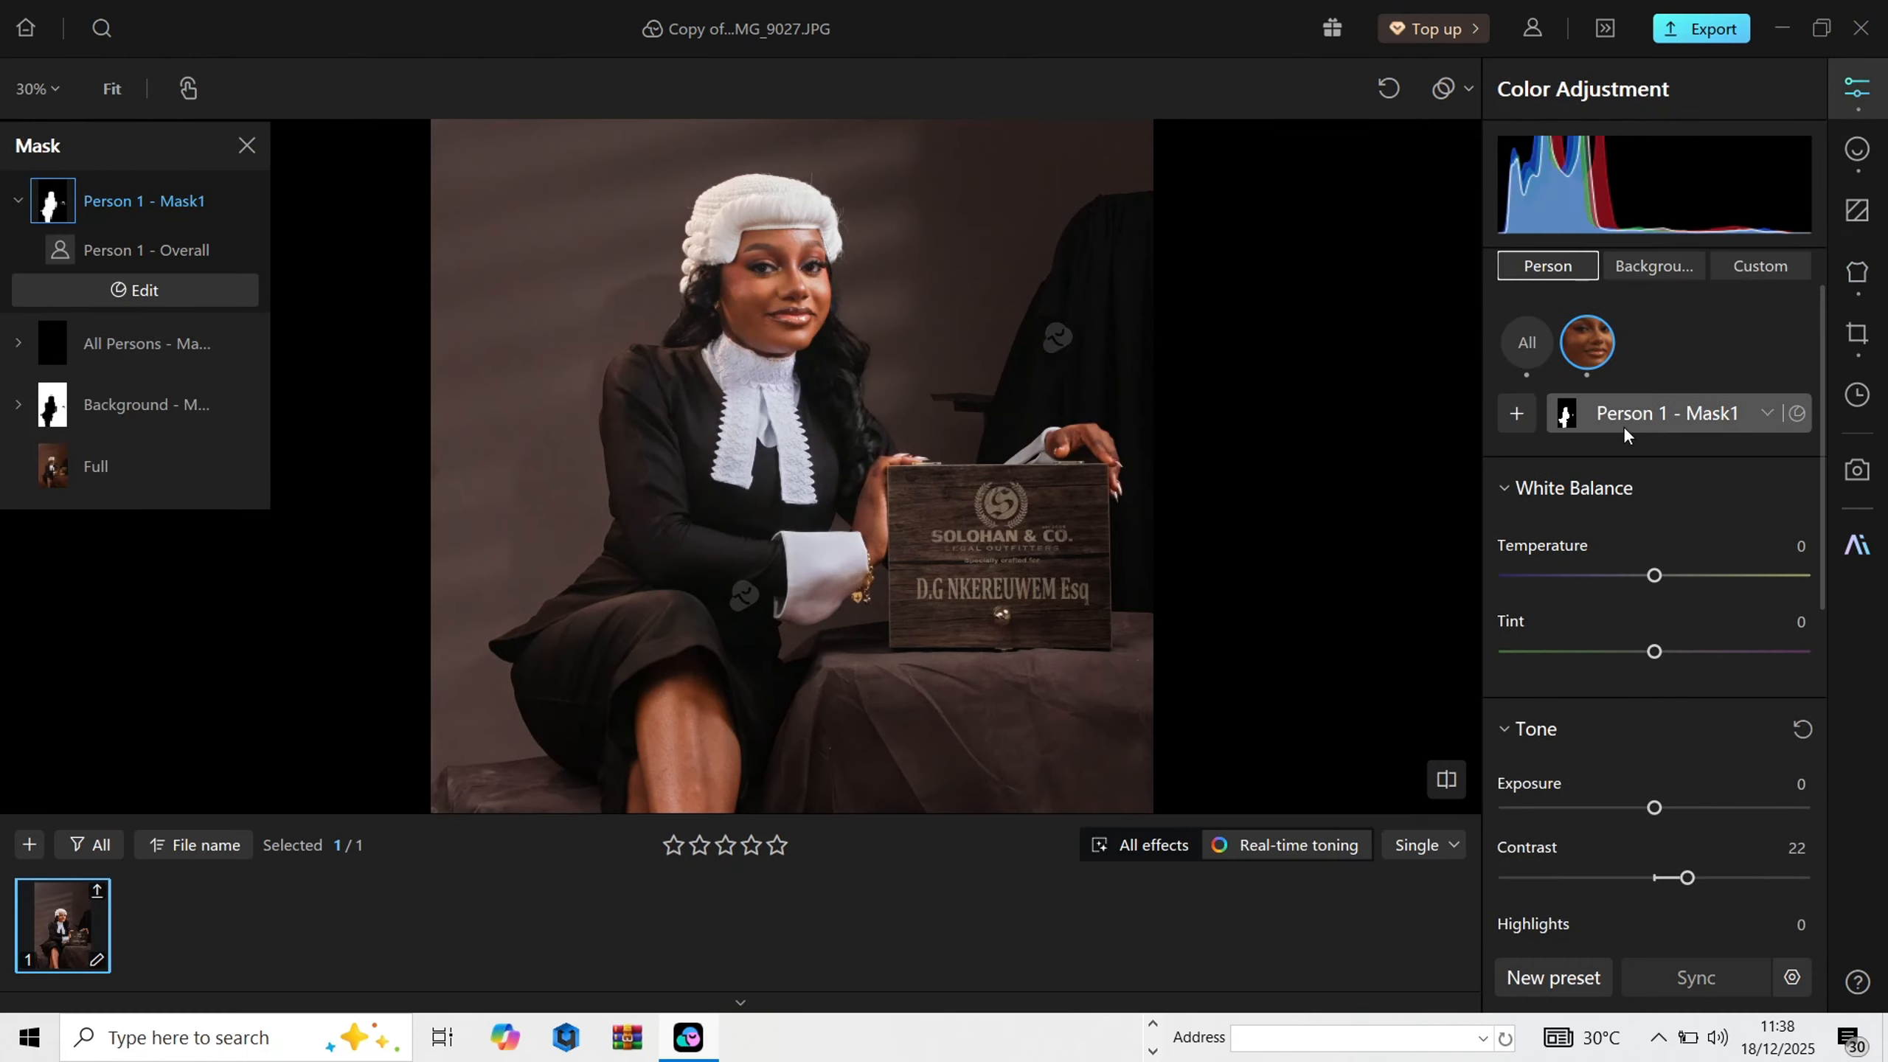
pyautogui.click(1563, 277)
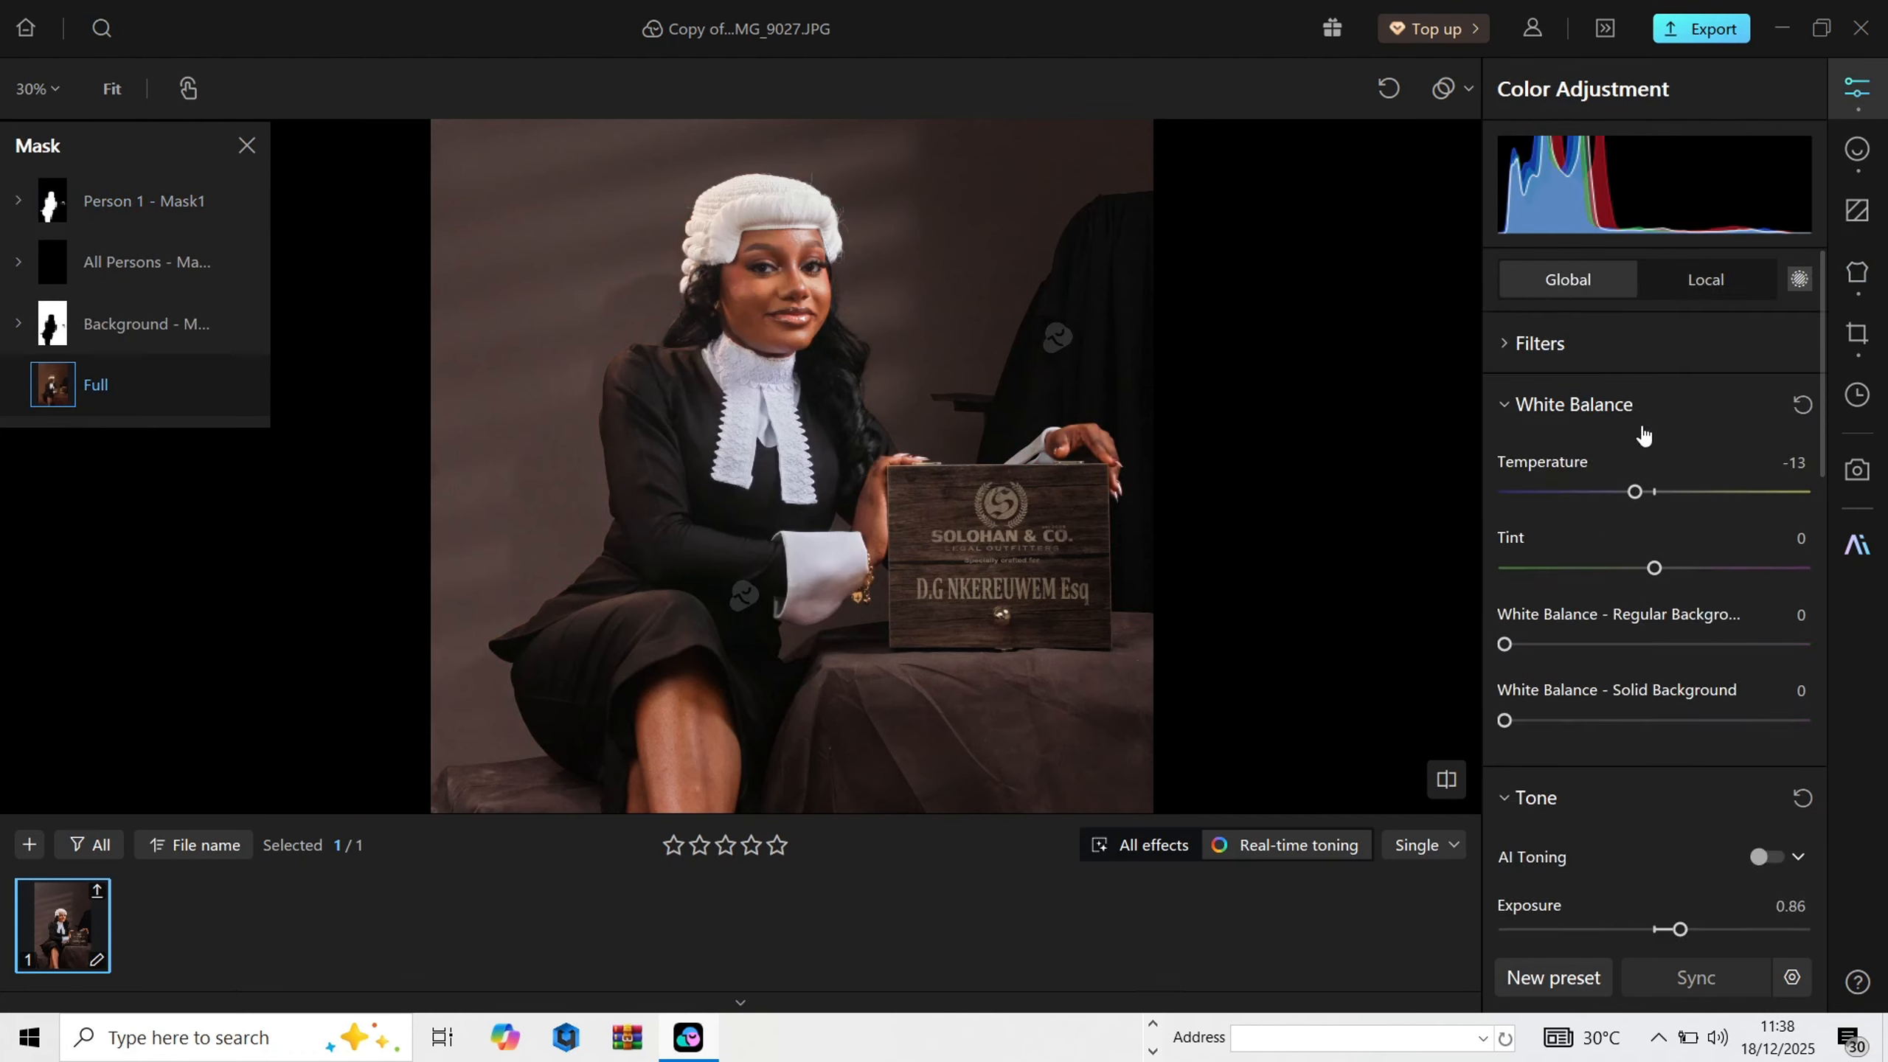
pyautogui.scroll(-10, 1641, 576)
pyautogui.scroll(-3, 1646, 593)
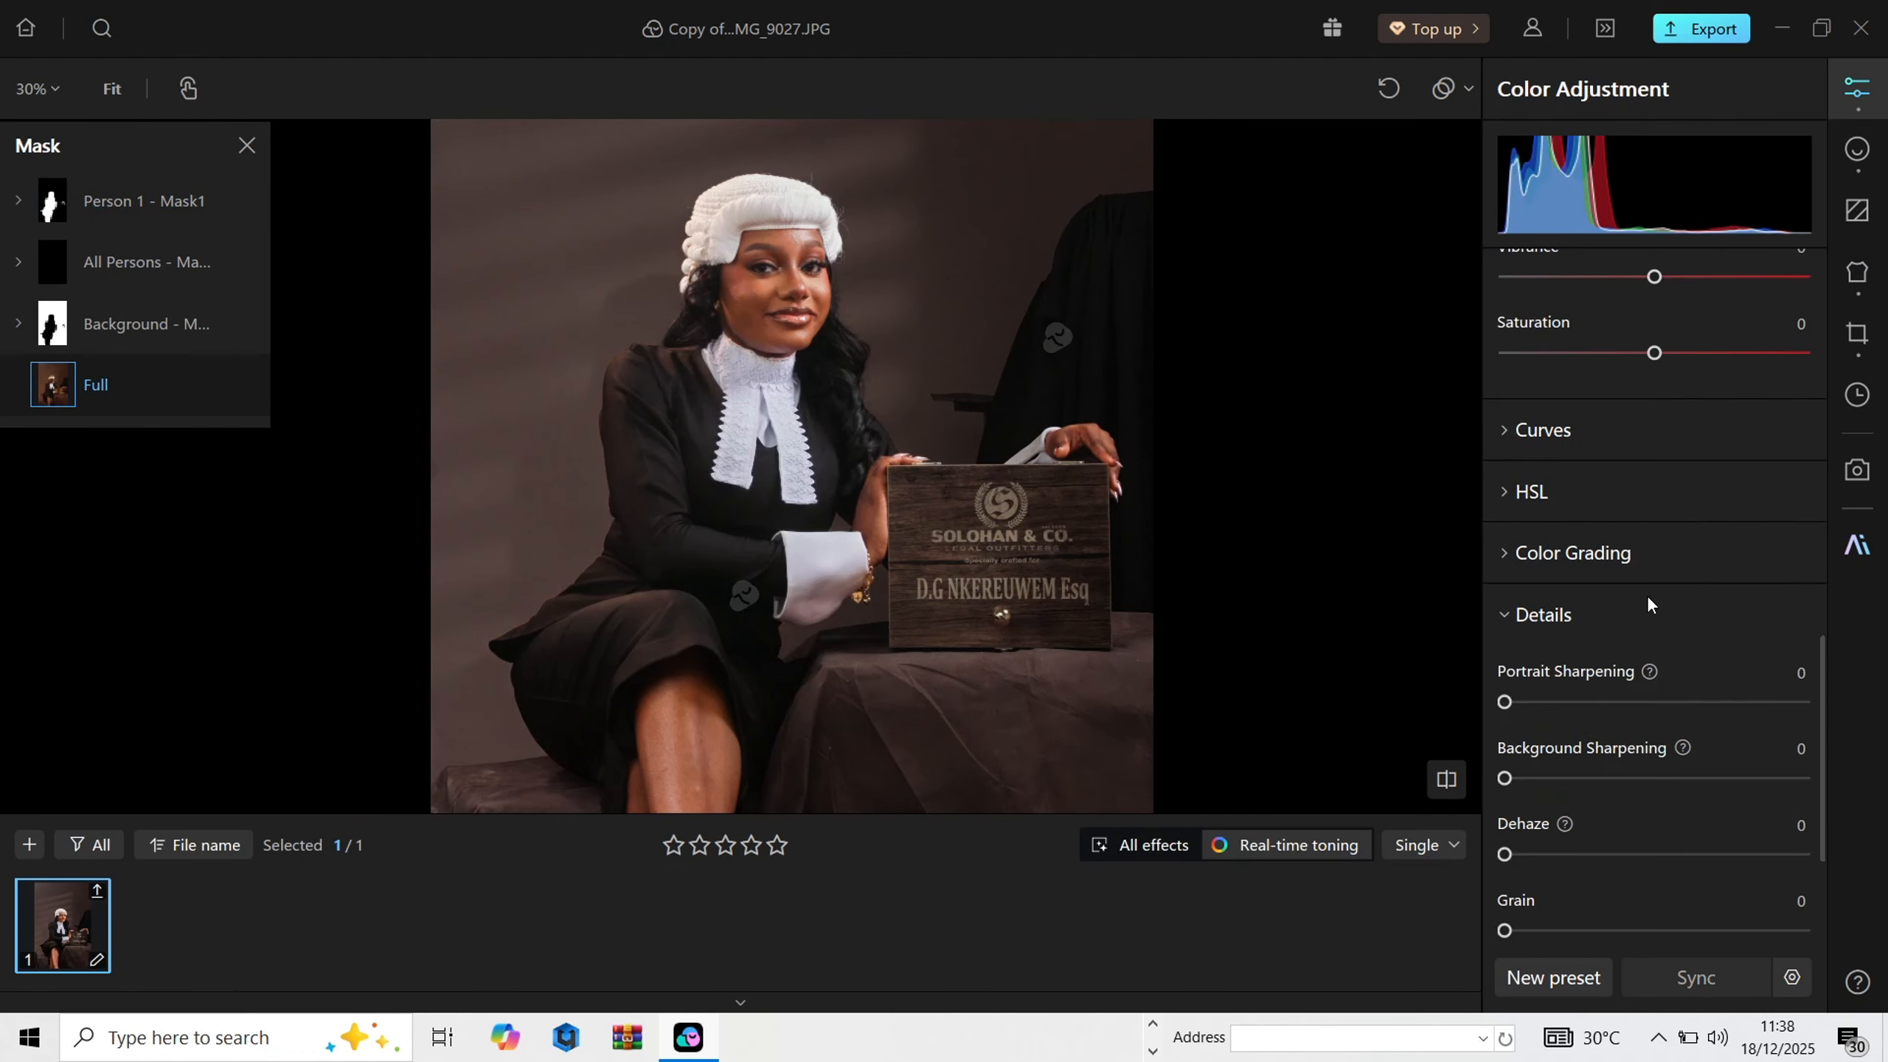
pyautogui.scroll(-1, 1616, 725)
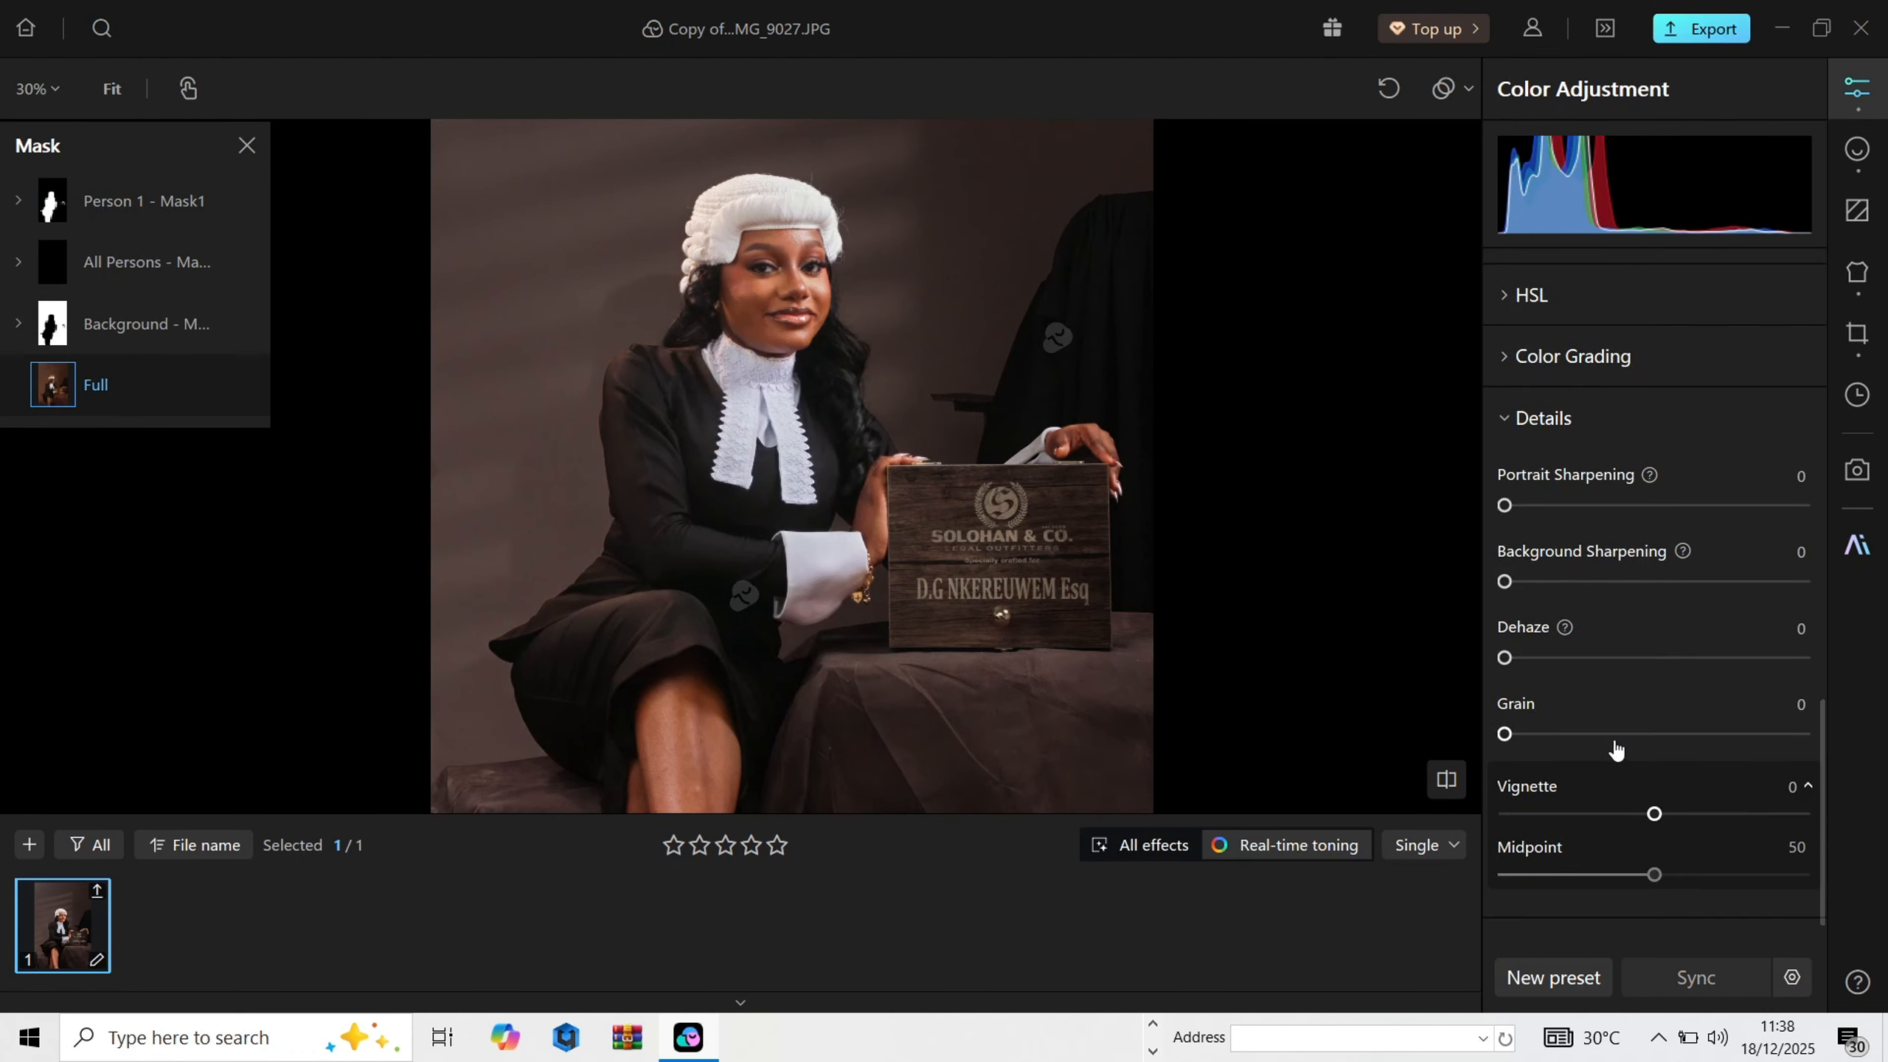
pyautogui.scroll(-1, 1590, 768)
pyautogui.moveTo(1688, 786); pyautogui.dragTo(1804, 778)
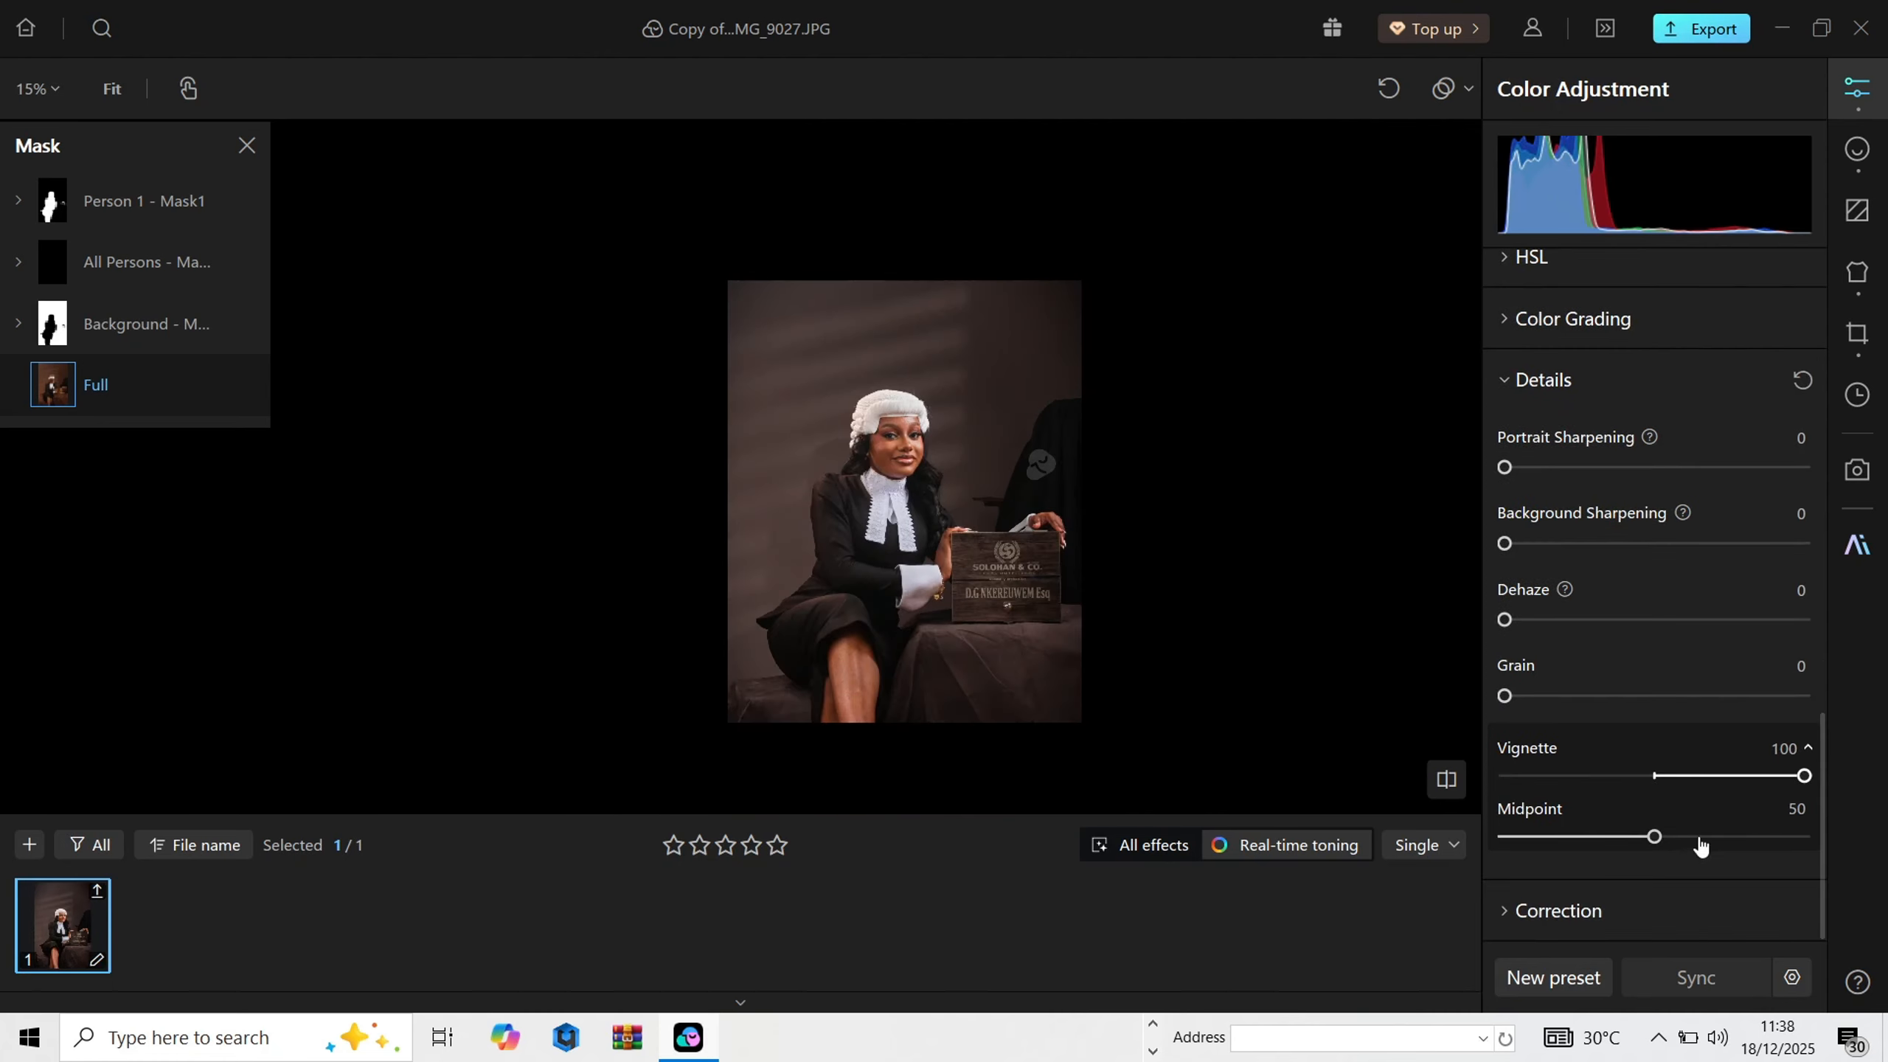
pyautogui.moveTo(1707, 837); pyautogui.dragTo(1733, 840)
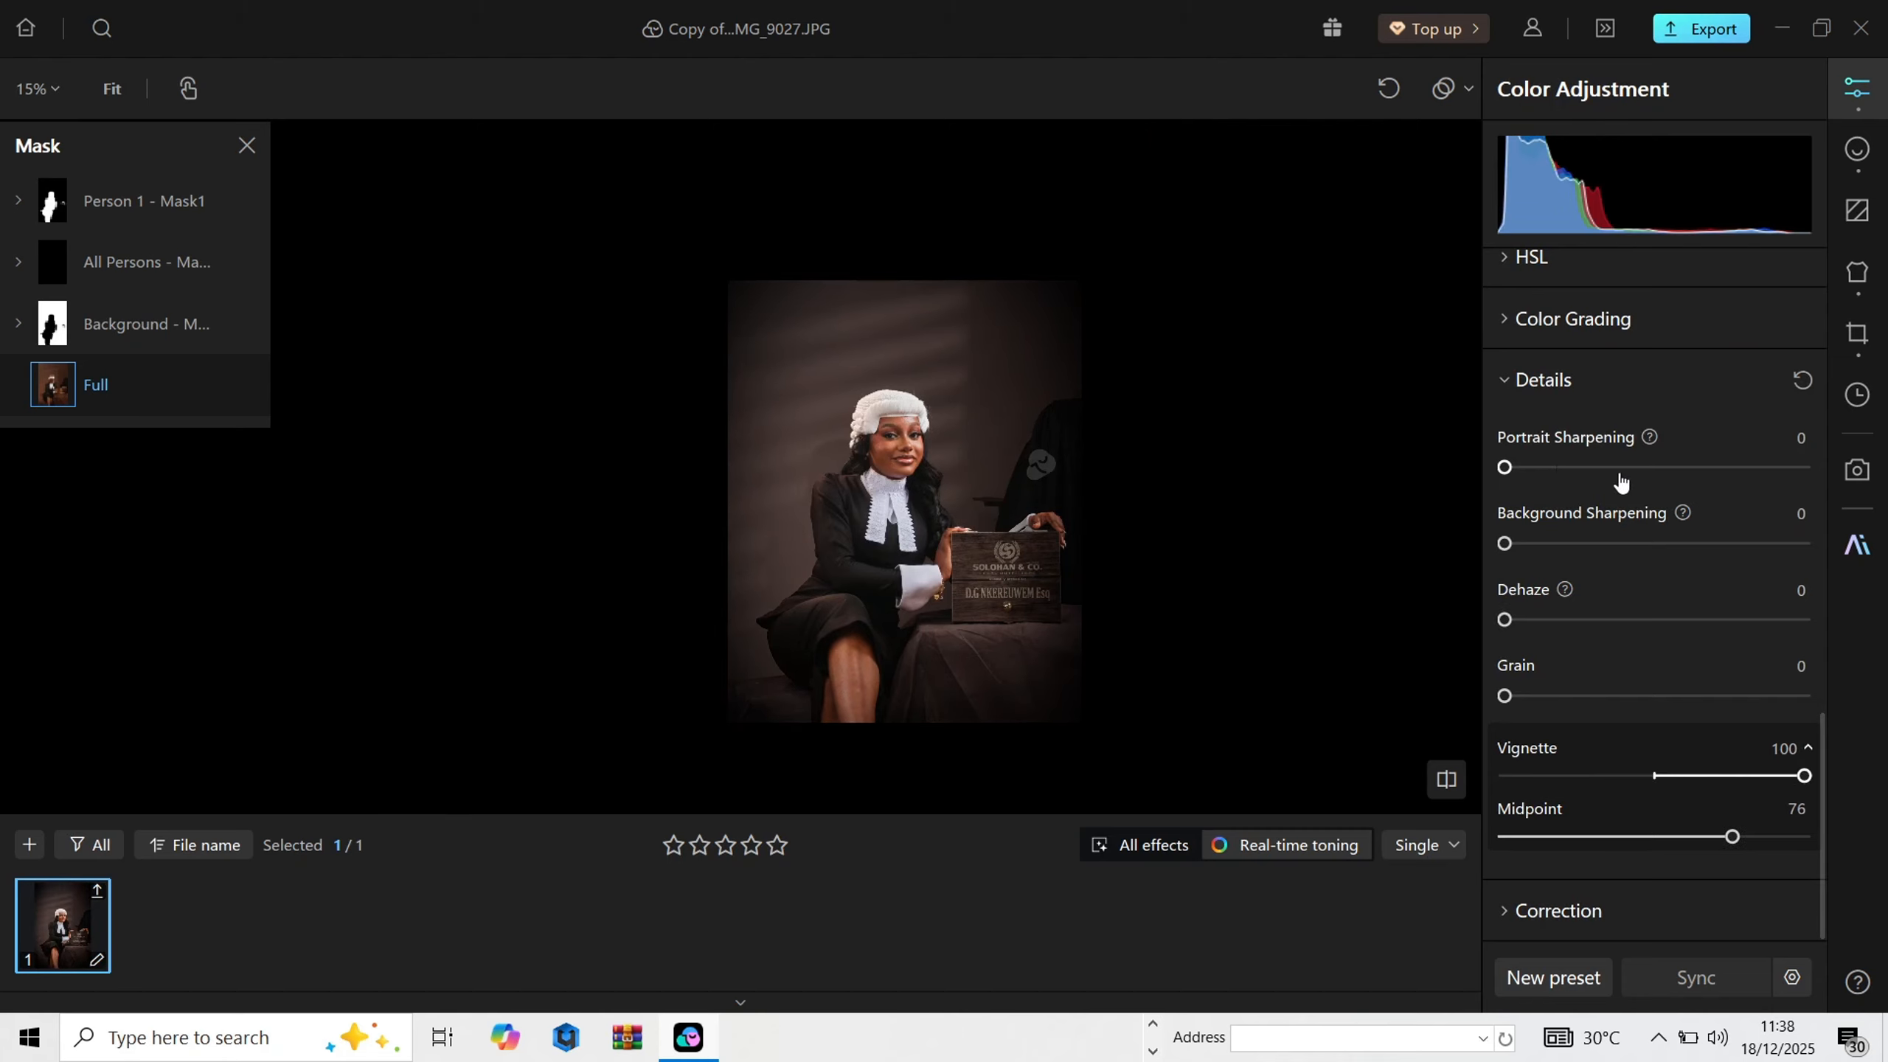
# Step: Try portrait sharpening at 100 and inspect the face up close
pyautogui.scroll(10, 834, 469)
pyautogui.moveTo(1171, 515); pyautogui.dragTo(952, 785)
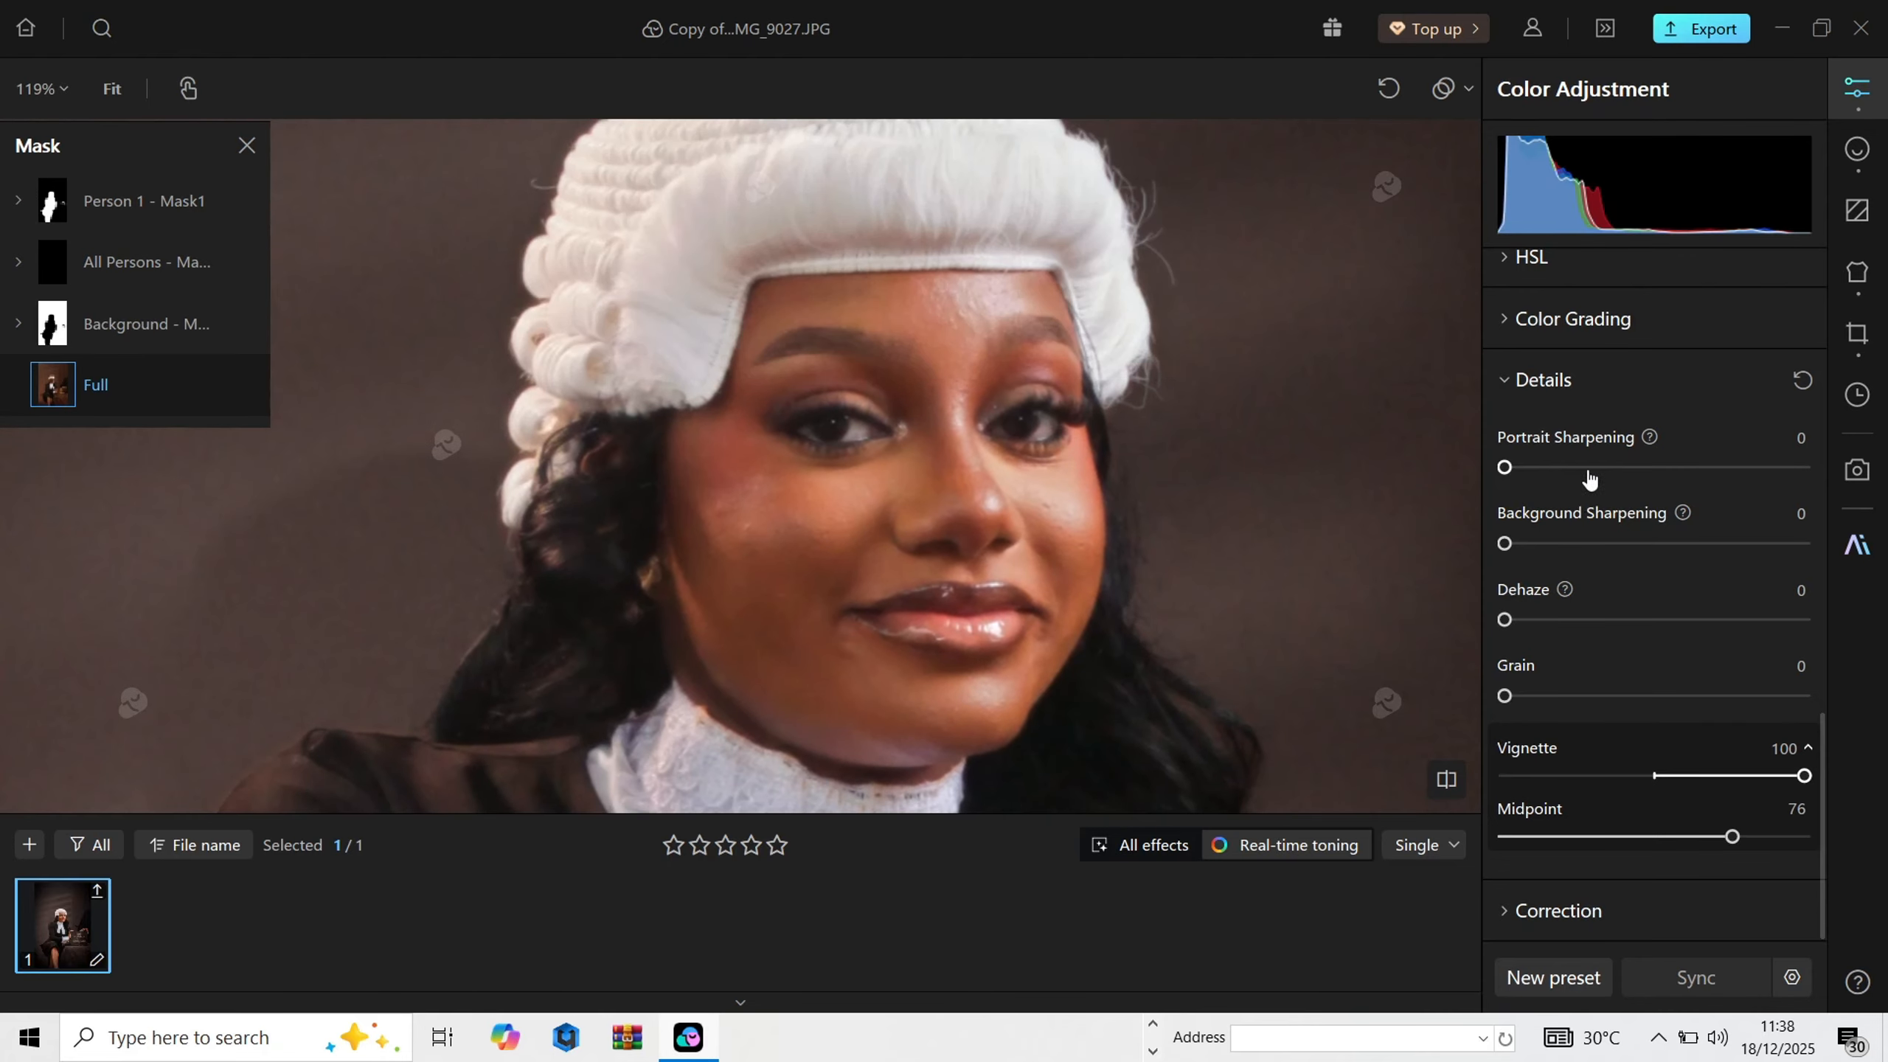
pyautogui.moveTo(1589, 479); pyautogui.dragTo(1806, 470)
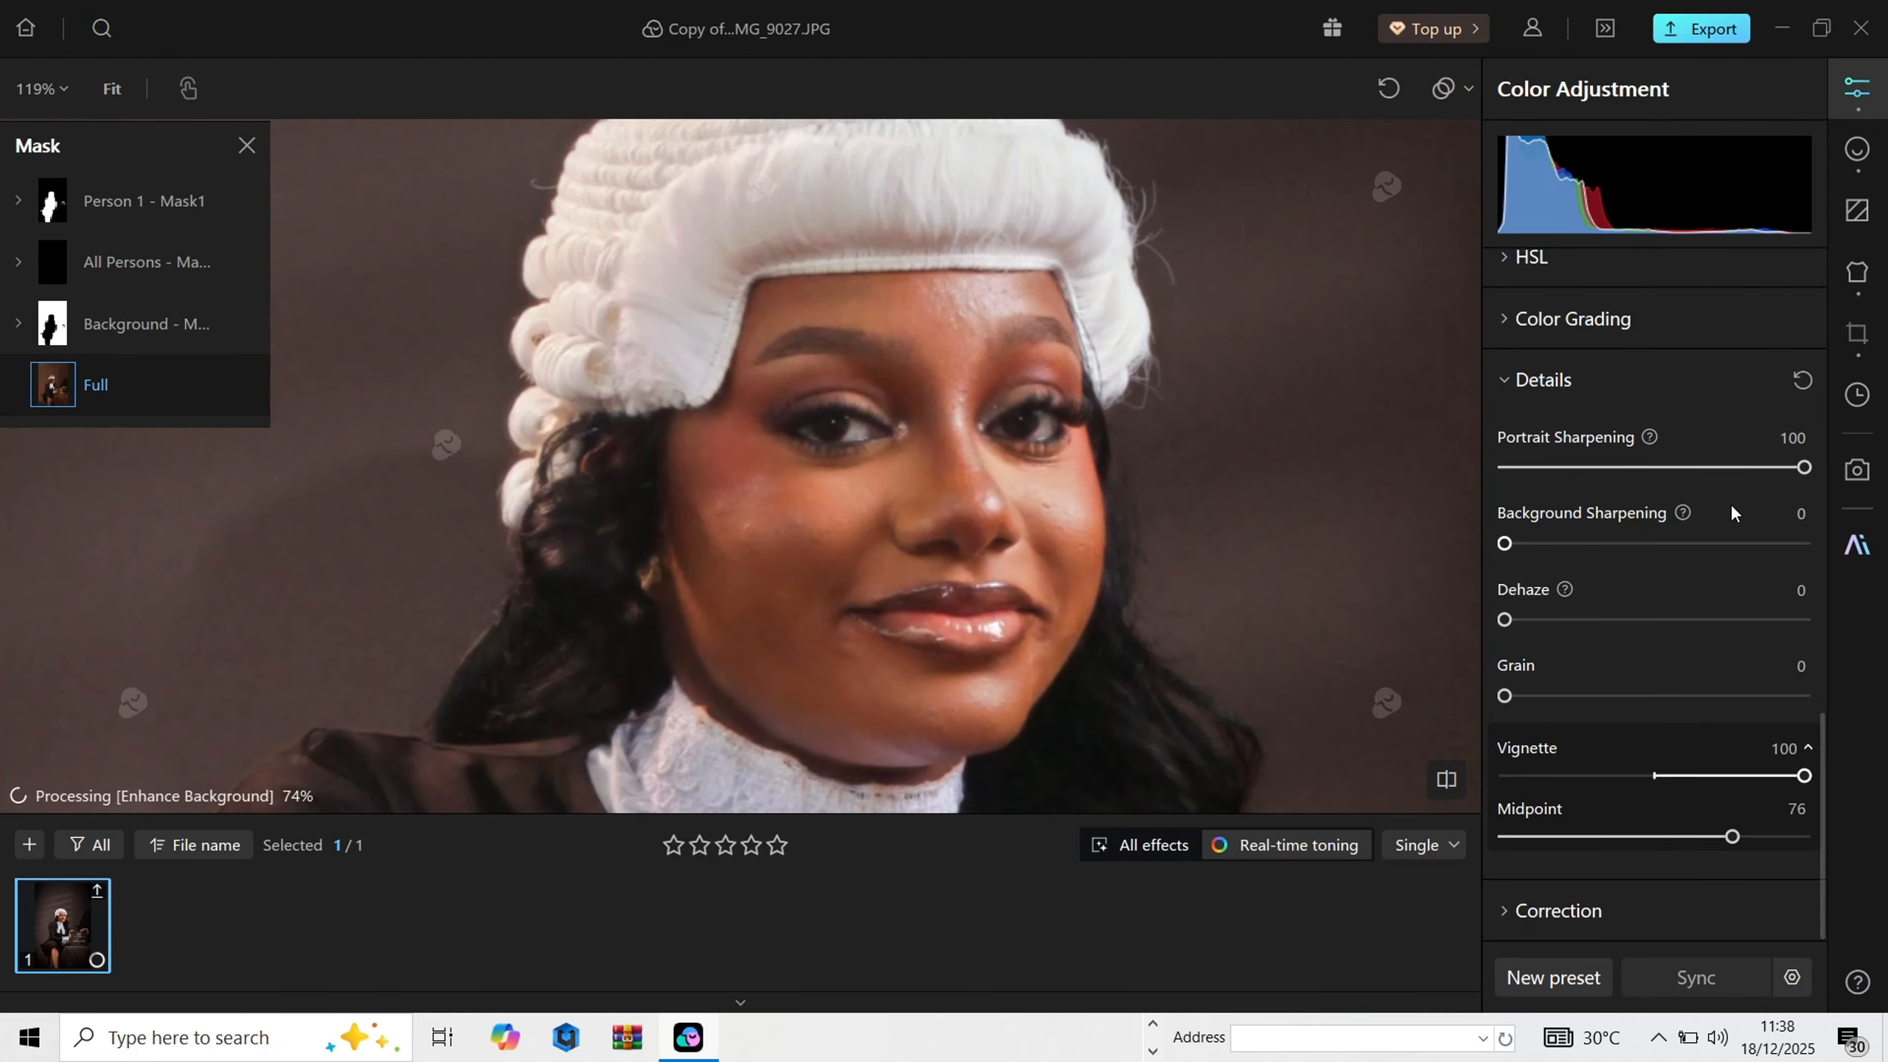
pyautogui.scroll(4, 898, 505)
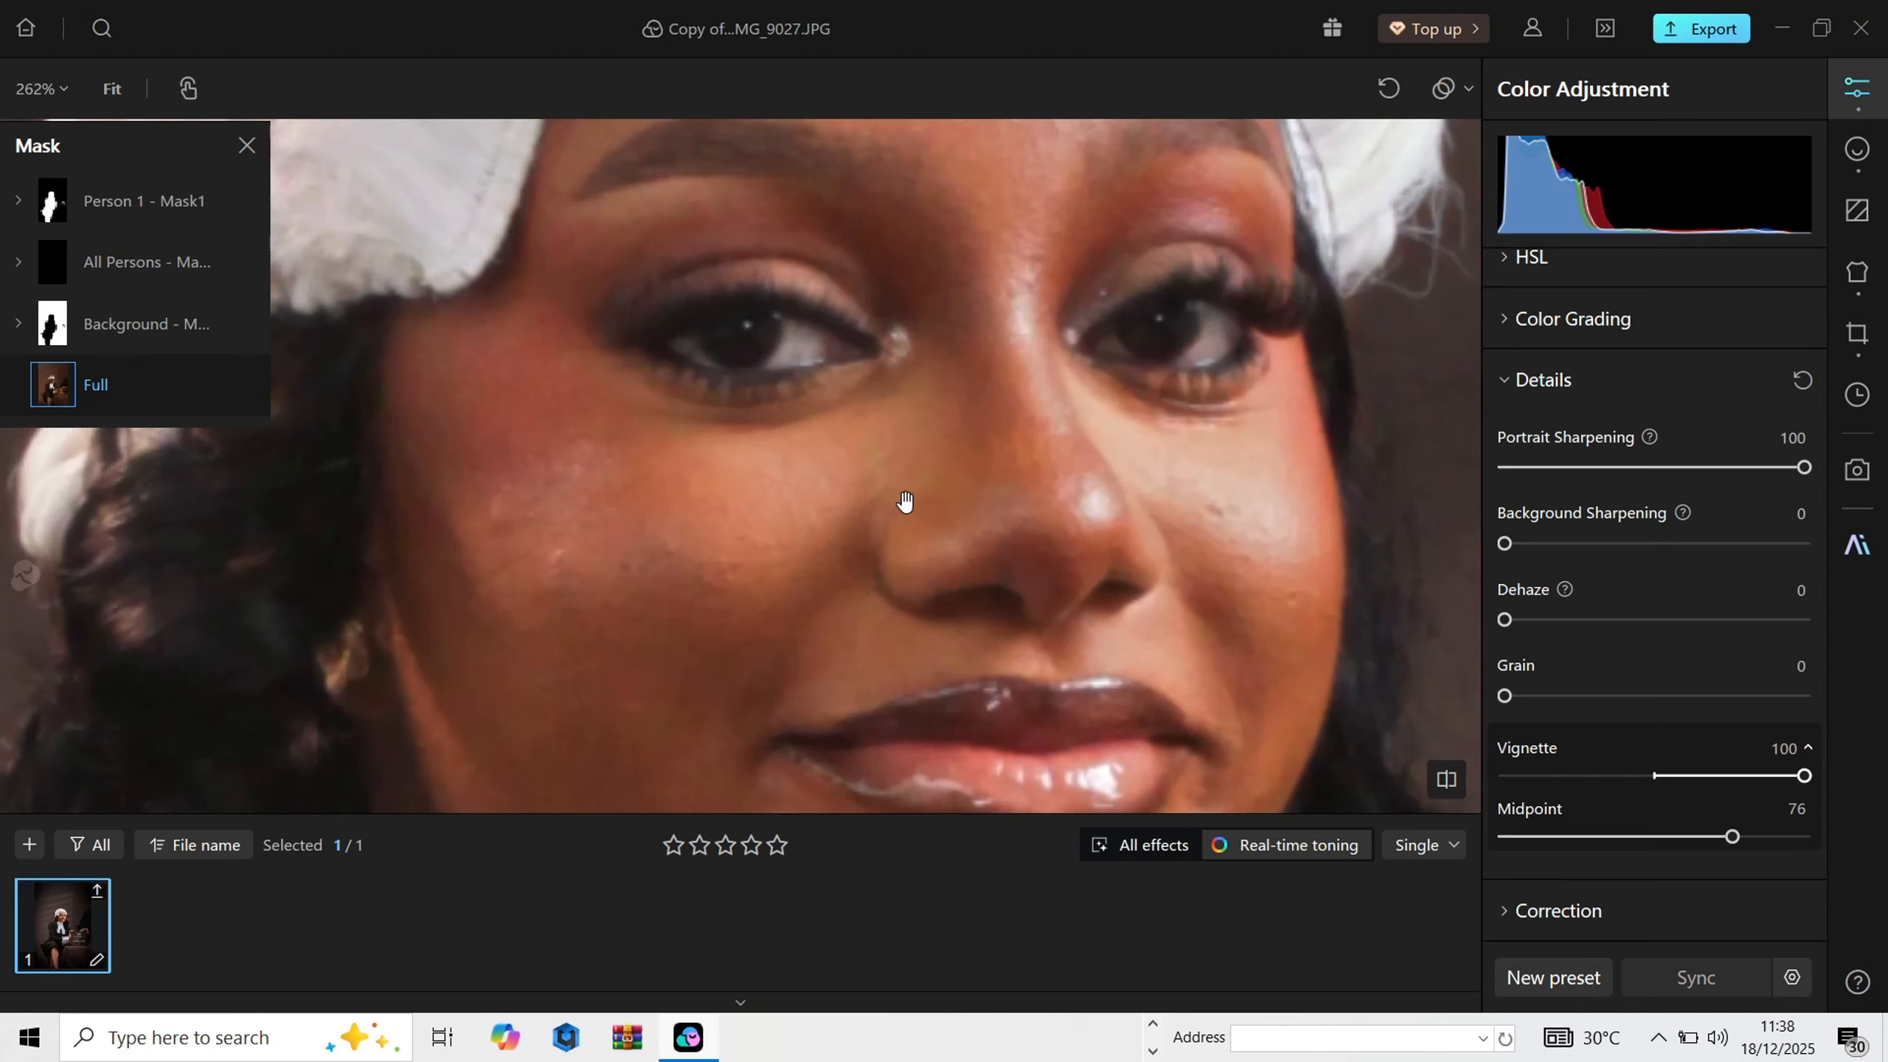
# Step: Try background sharpening at 100, check the face and wig, and reset it to 0
pyautogui.moveTo(1578, 556); pyautogui.dragTo(1806, 544)
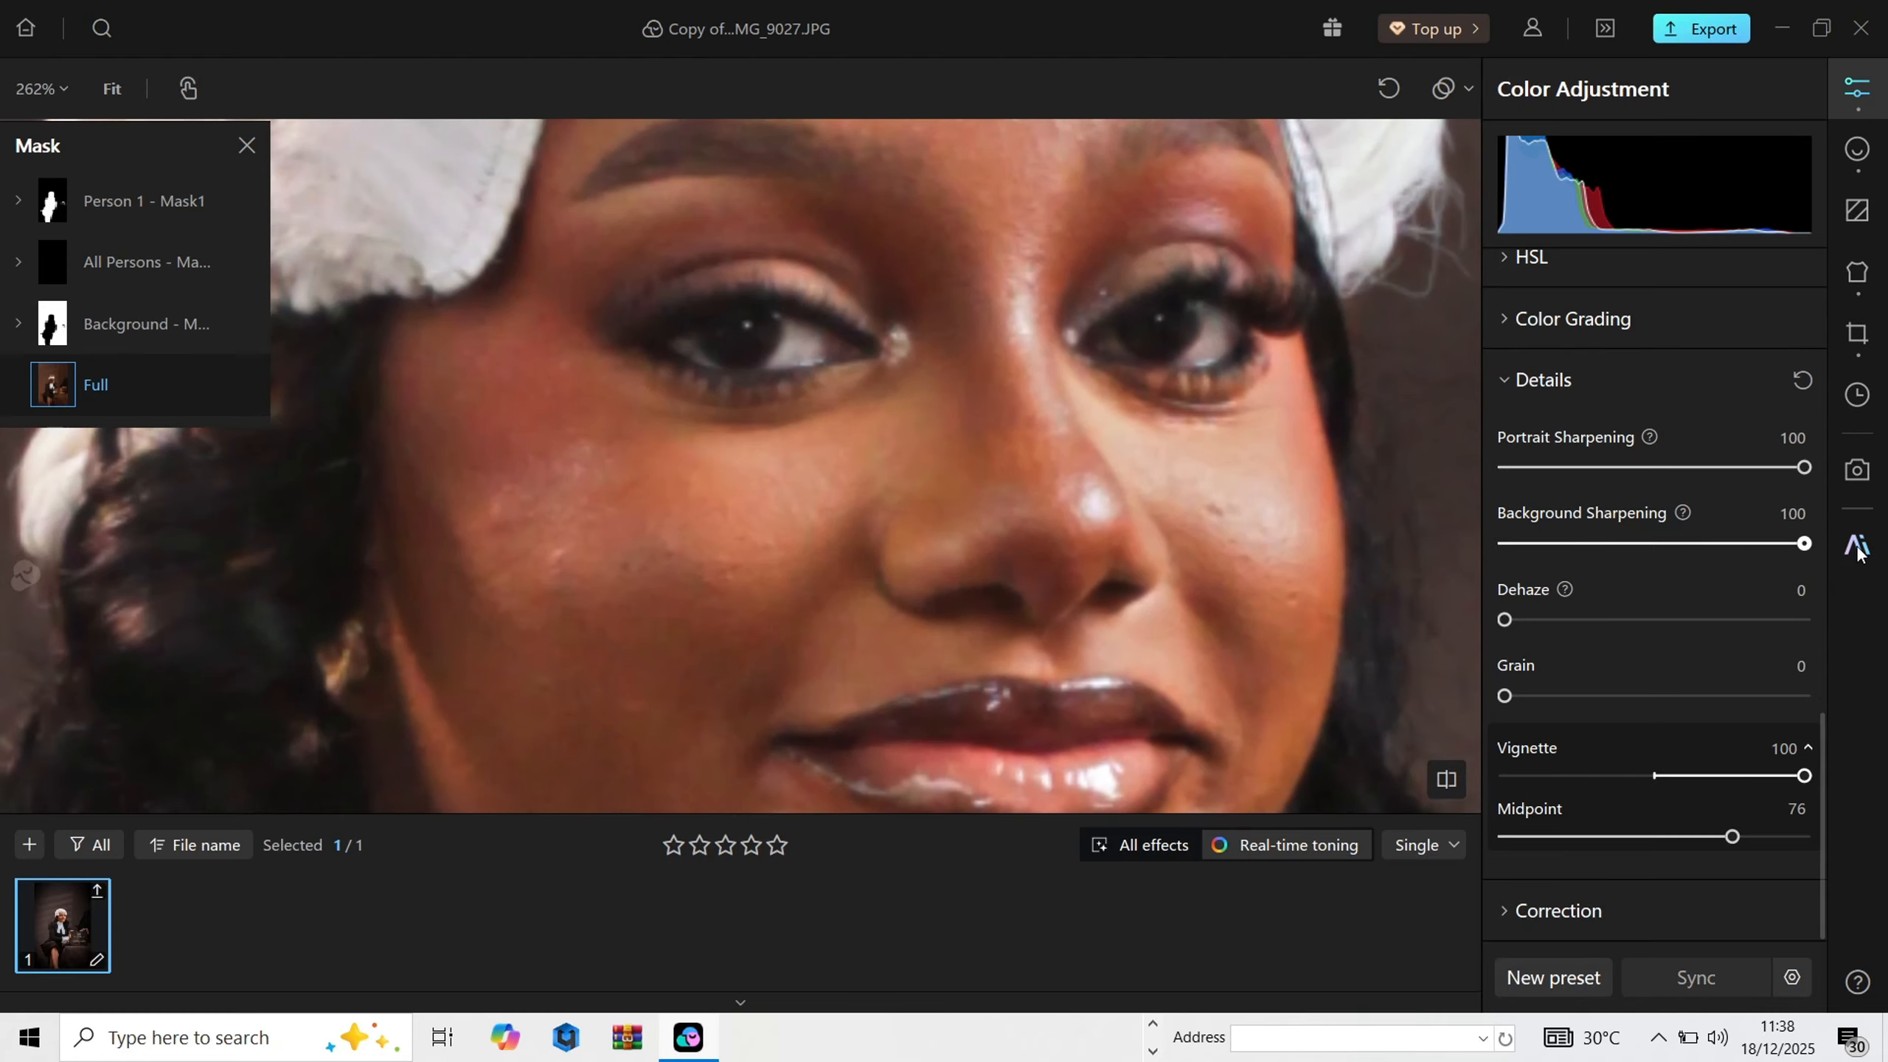
pyautogui.scroll(-6, 925, 439)
pyautogui.scroll(6, 925, 439)
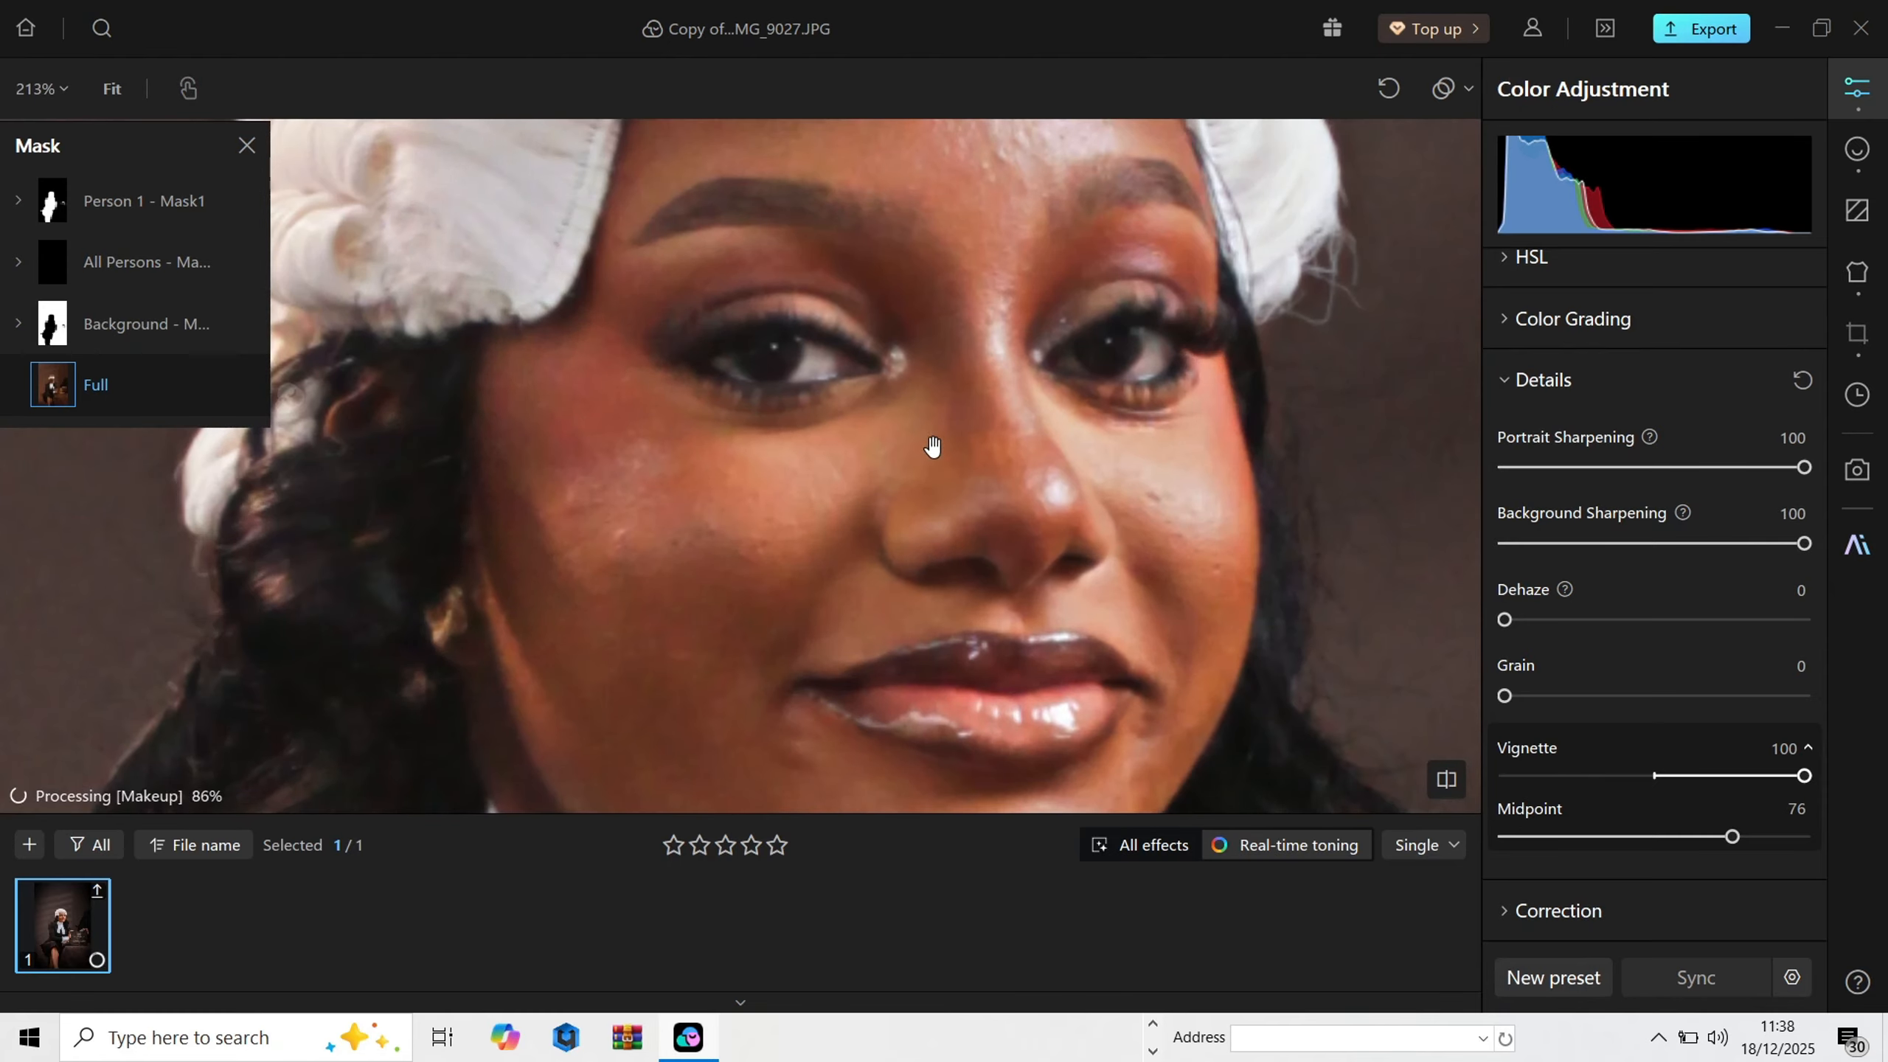
pyautogui.scroll(-4, 790, 408)
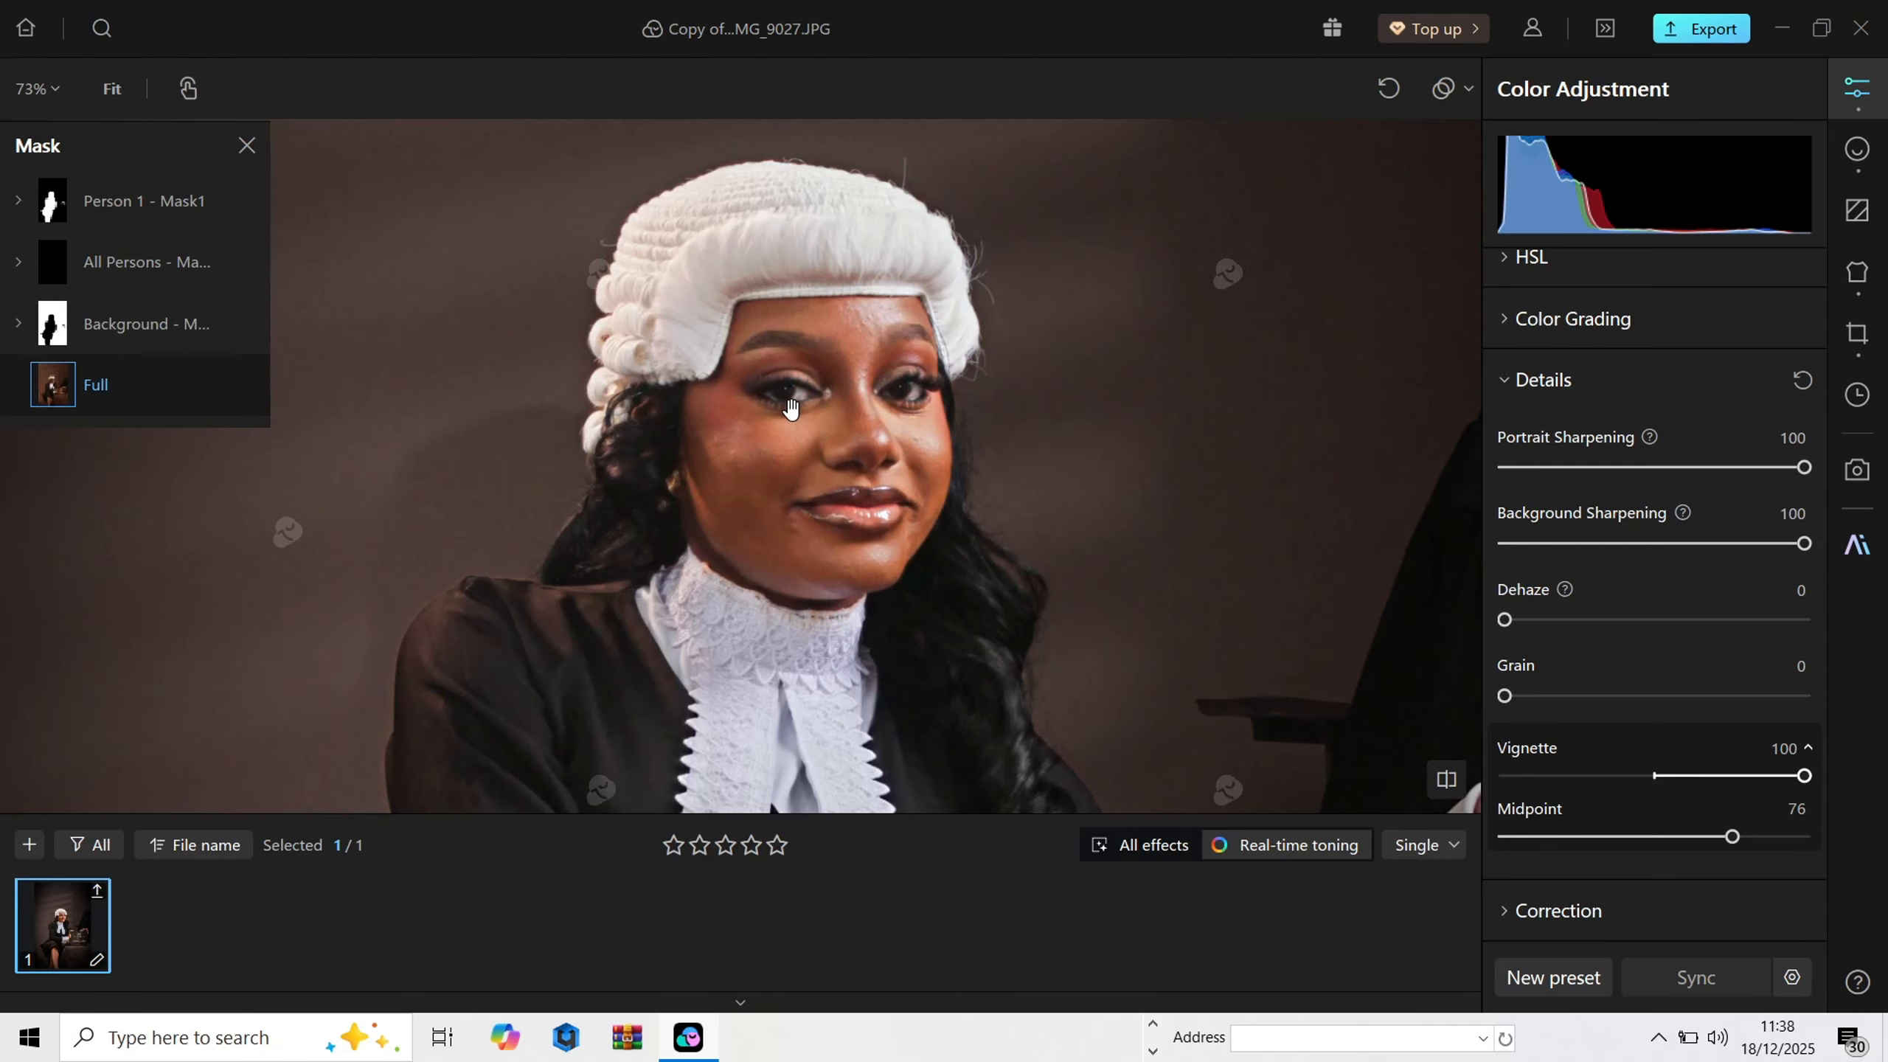
pyautogui.click(1505, 544)
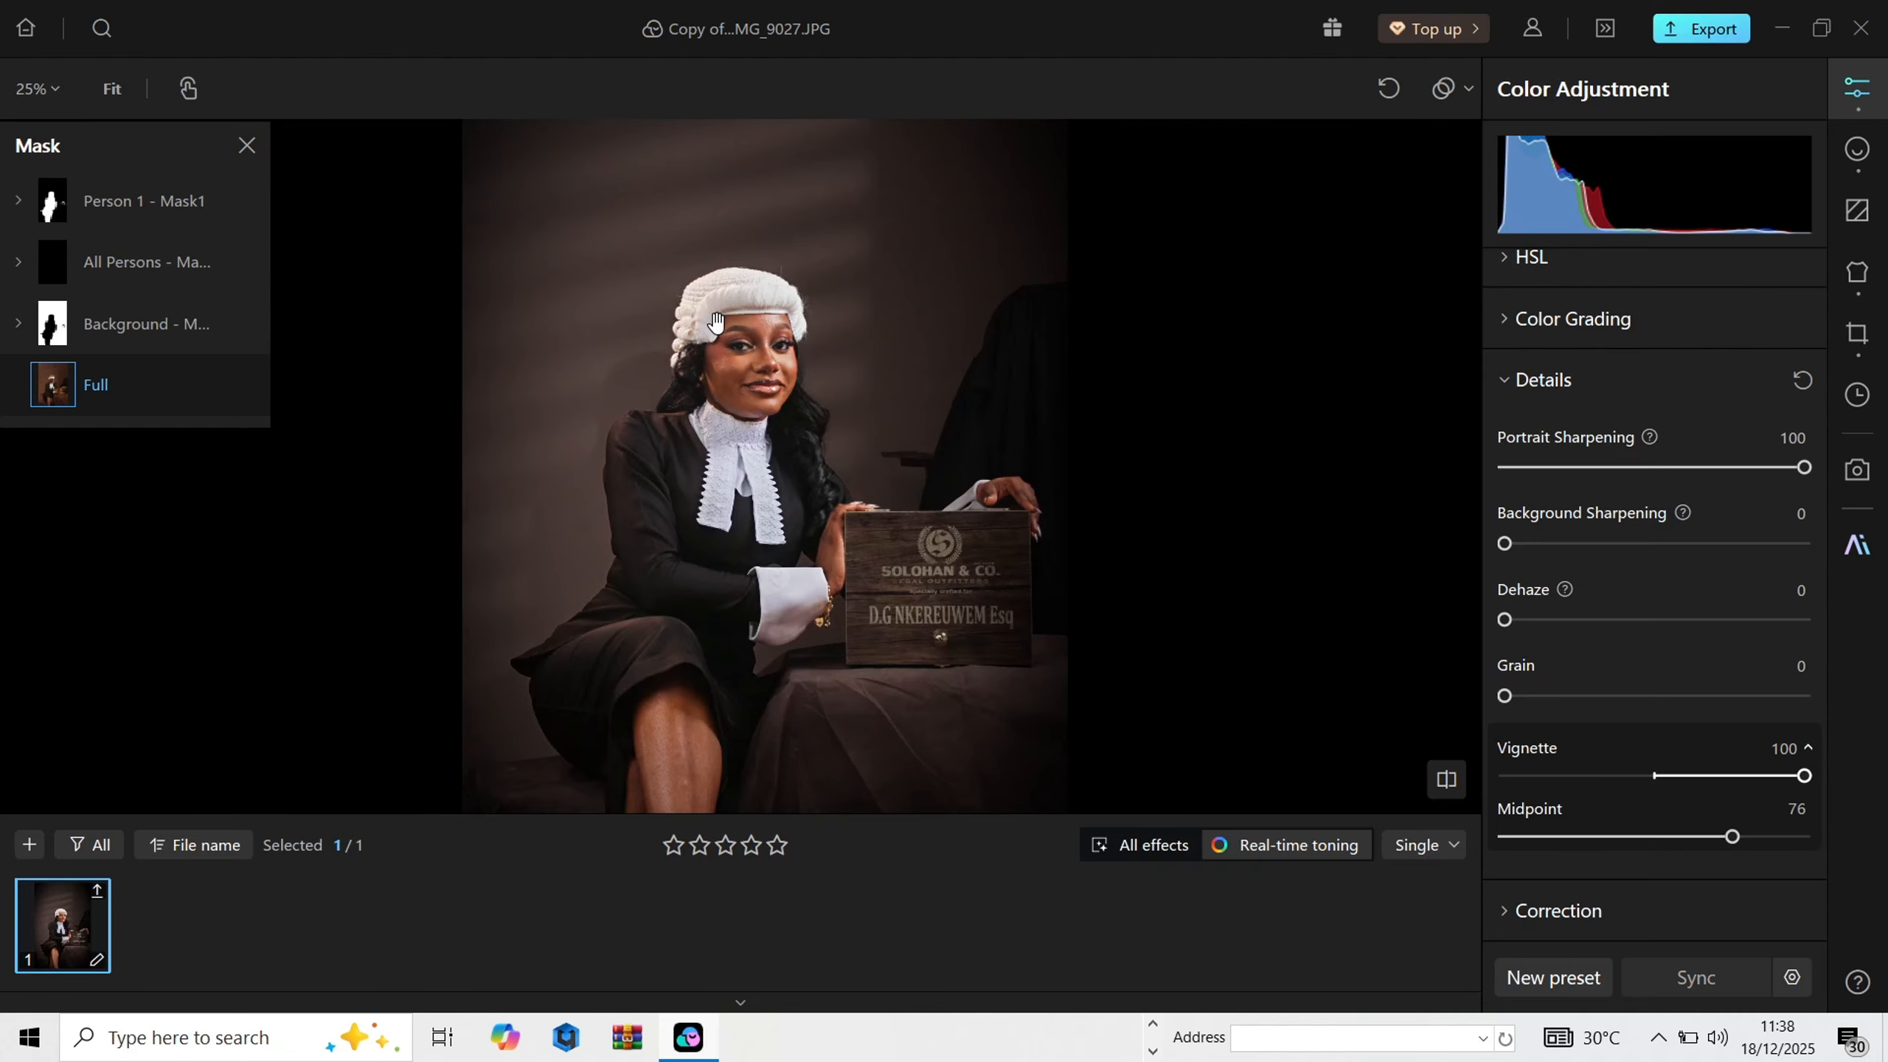
# Step: Examine the sharpened face up close with the retouching effects shown
pyautogui.scroll(5, 715, 317)
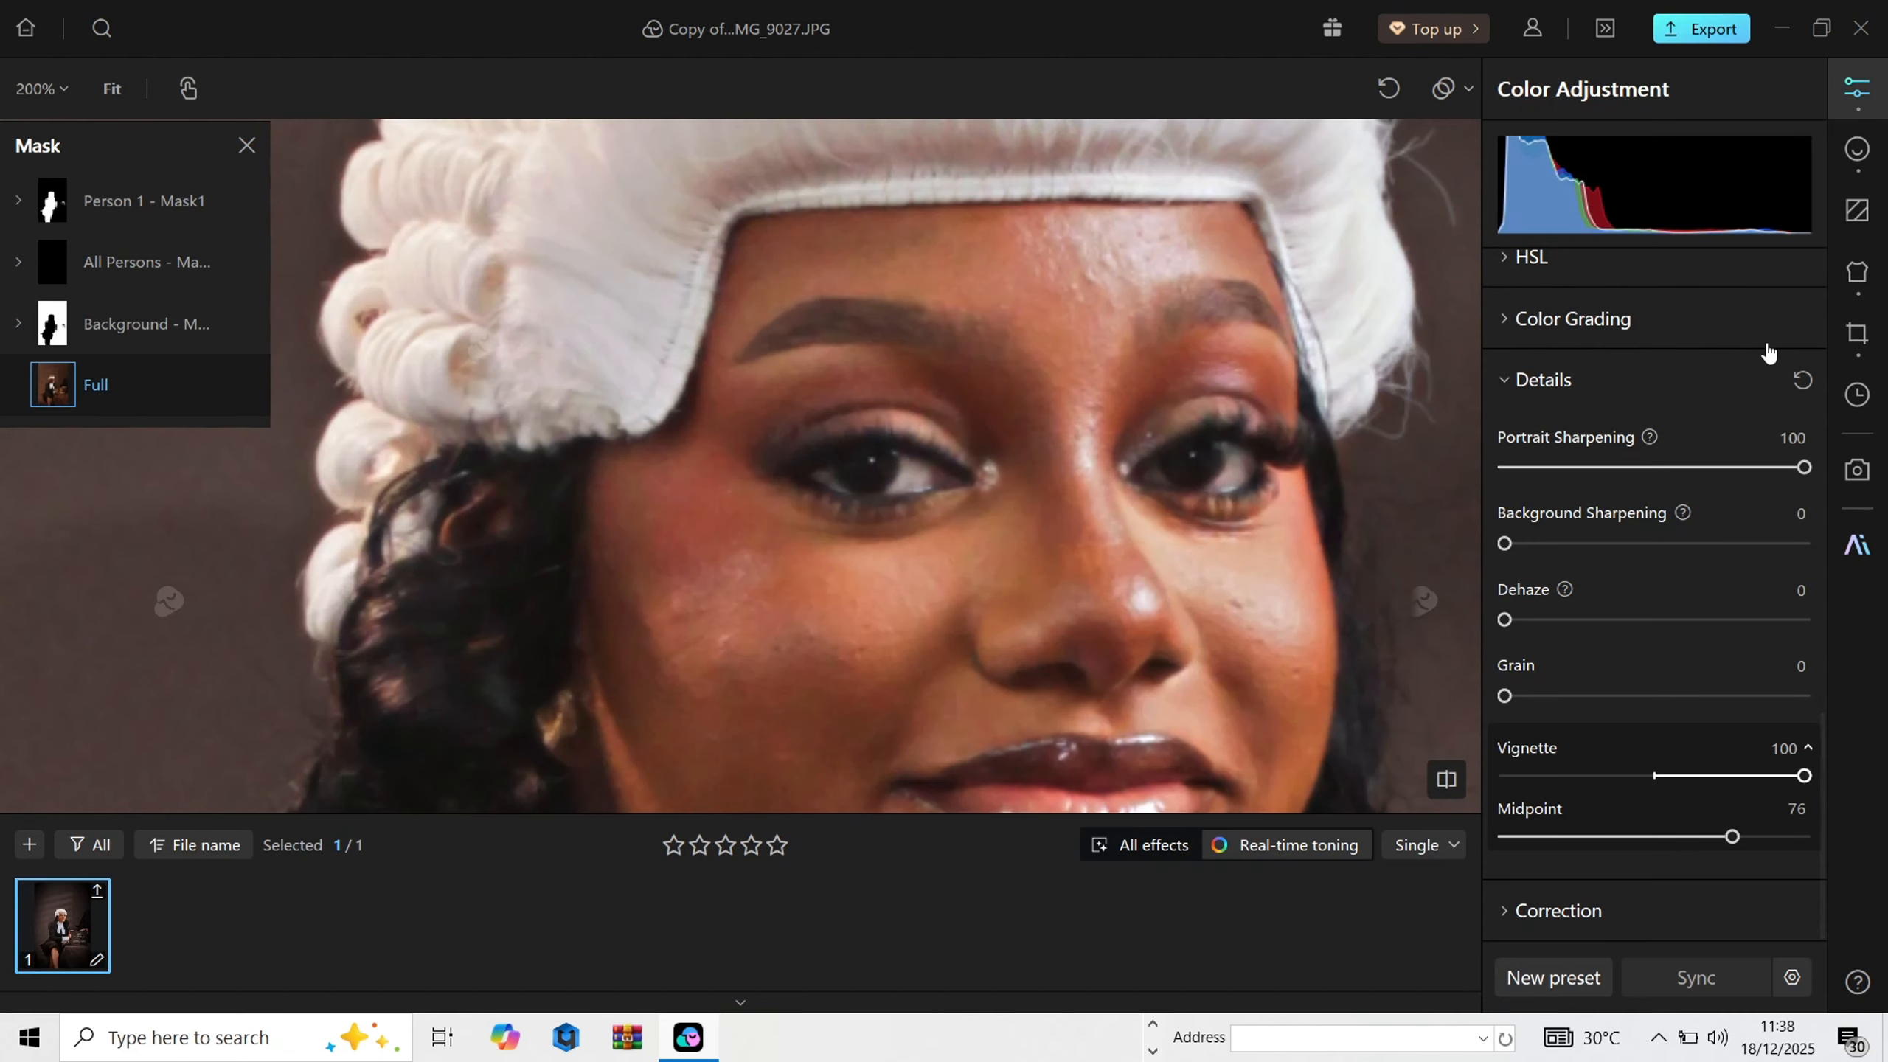
pyautogui.click(1857, 149)
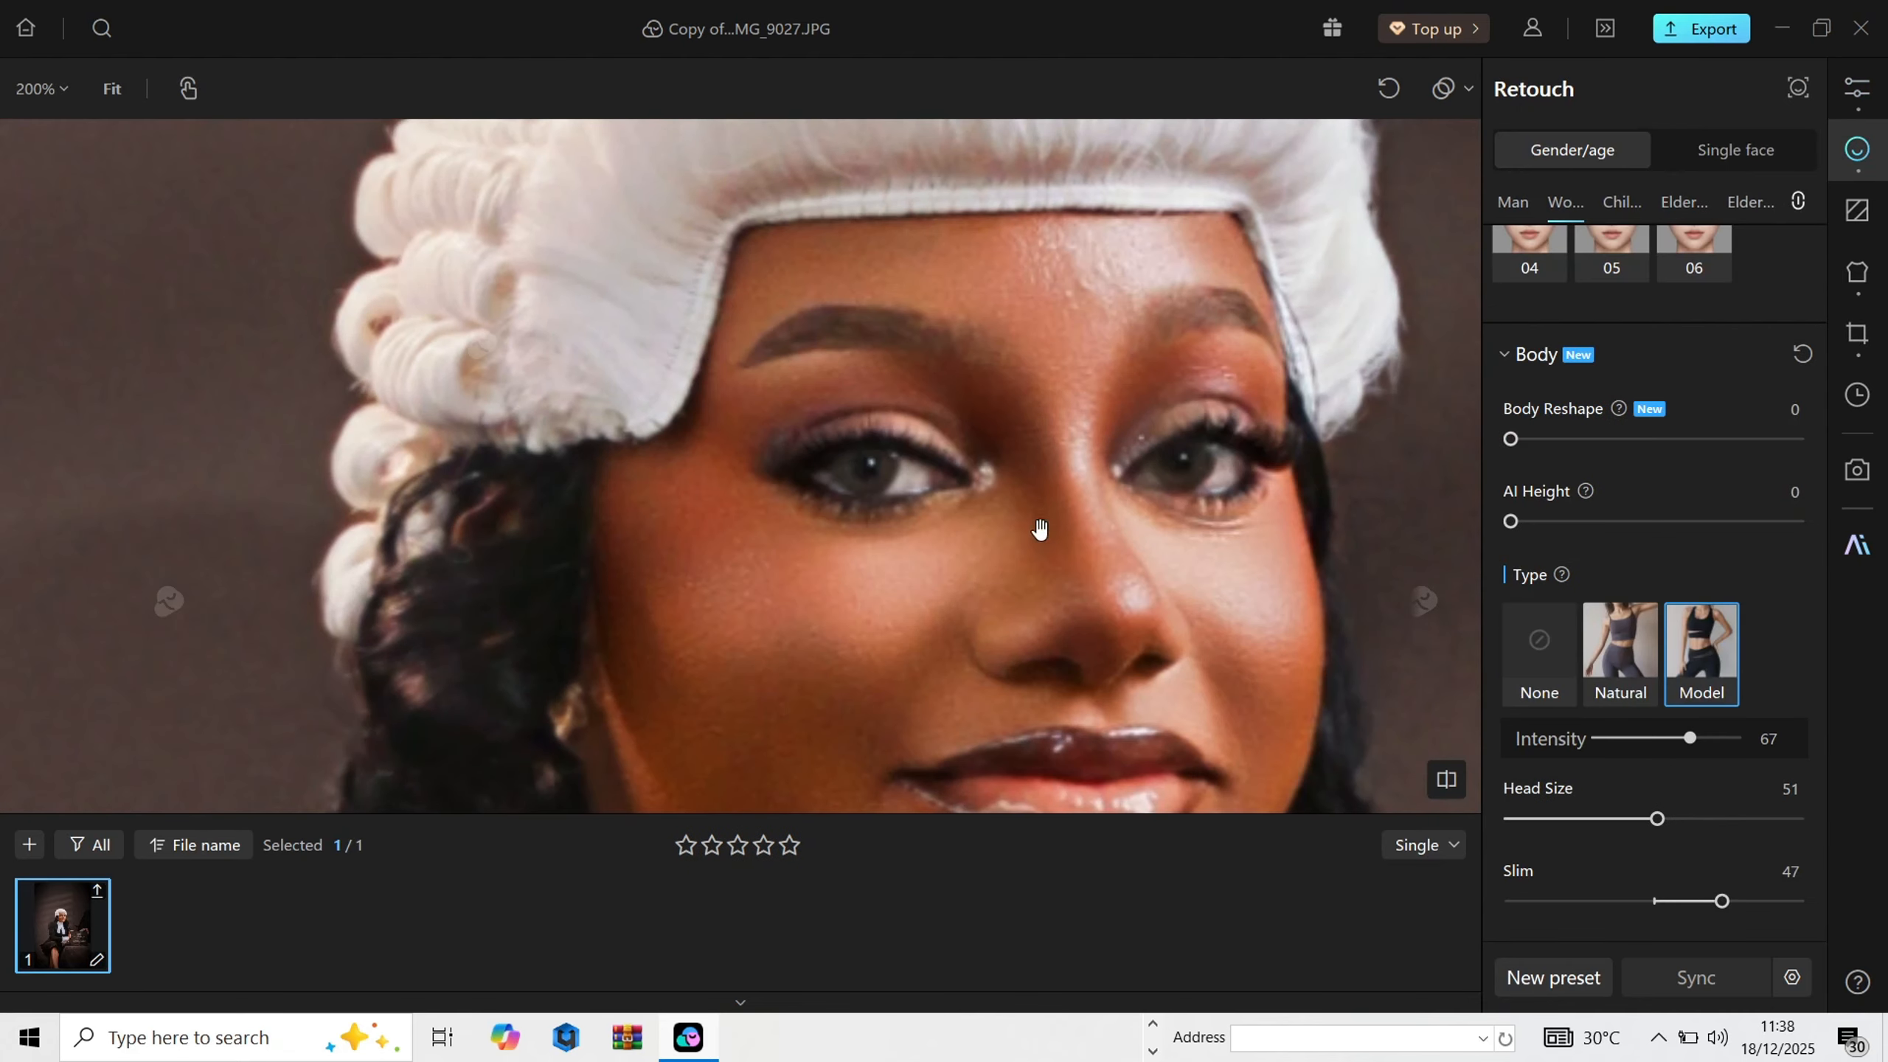
pyautogui.scroll(-2, 931, 493)
pyautogui.scroll(3, 1058, 349)
pyautogui.scroll(1, 977, 587)
pyautogui.scroll(-4, 1041, 372)
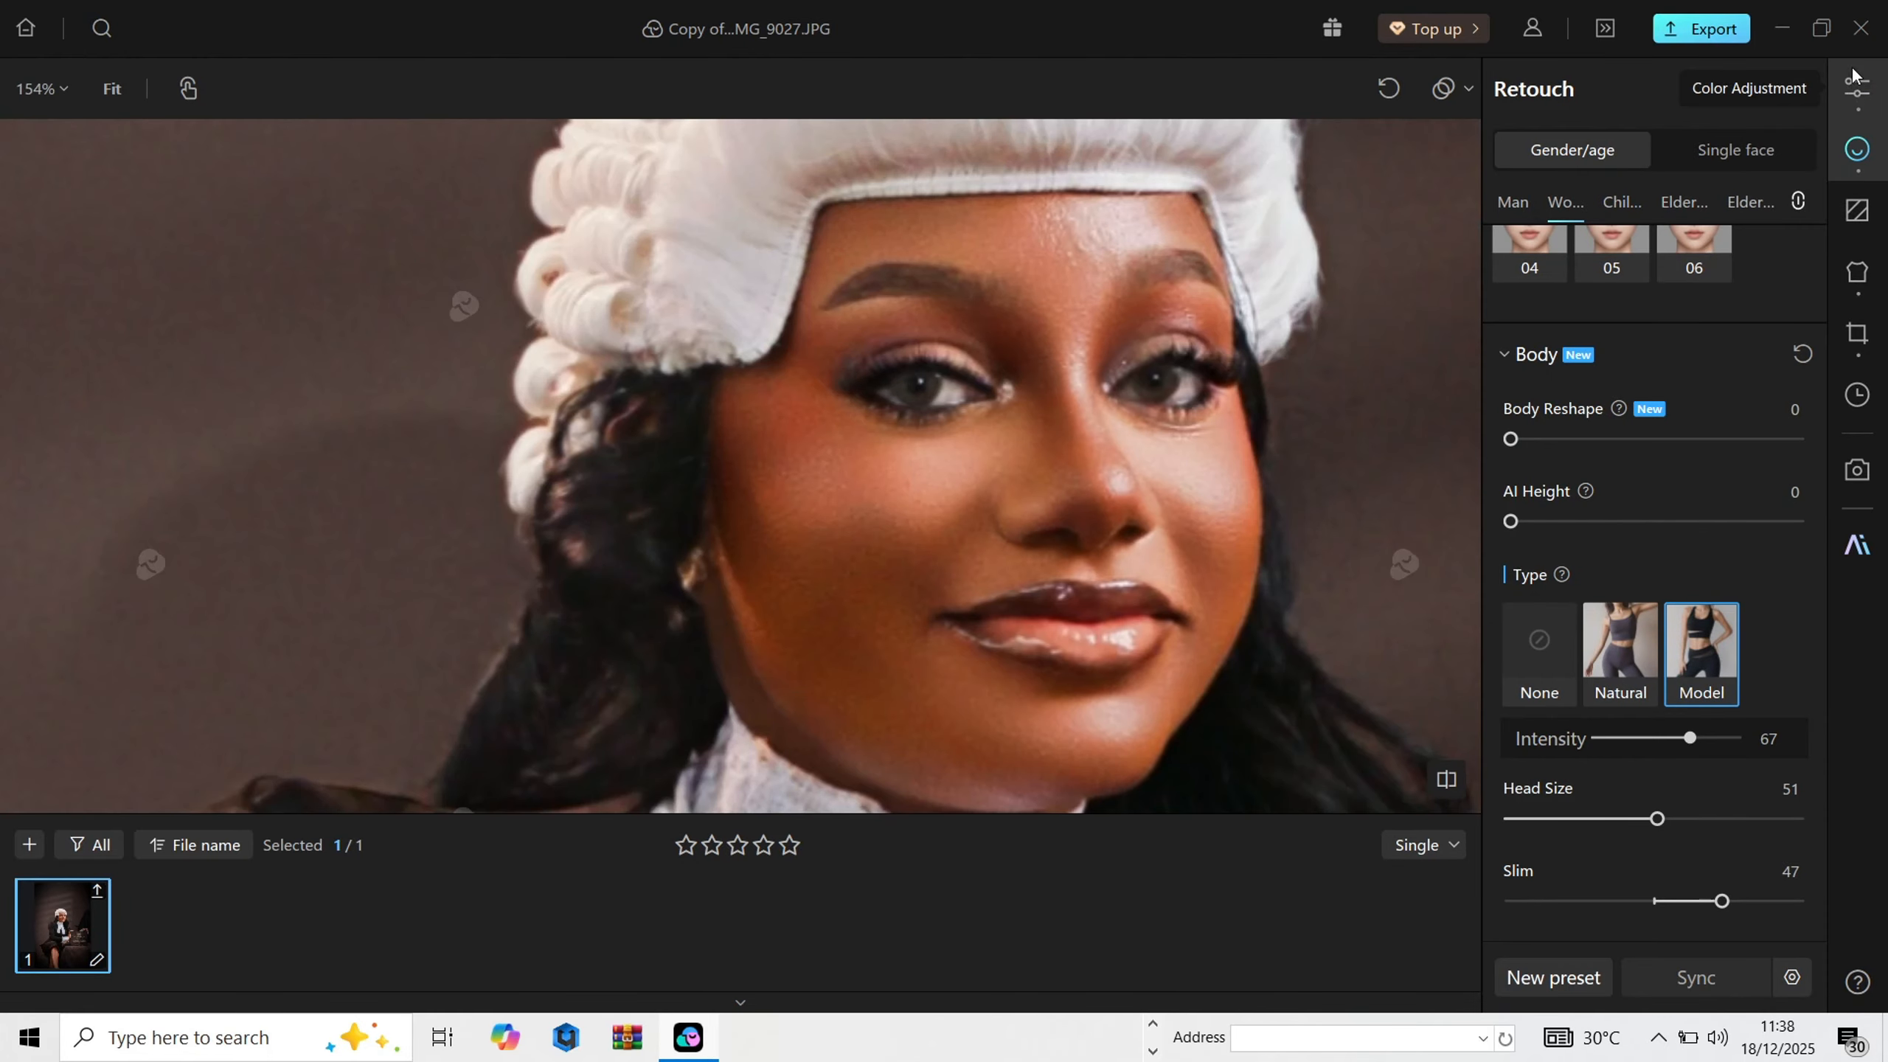
# Step: Reset the global portrait sharpening to 0
pyautogui.click(1853, 74)
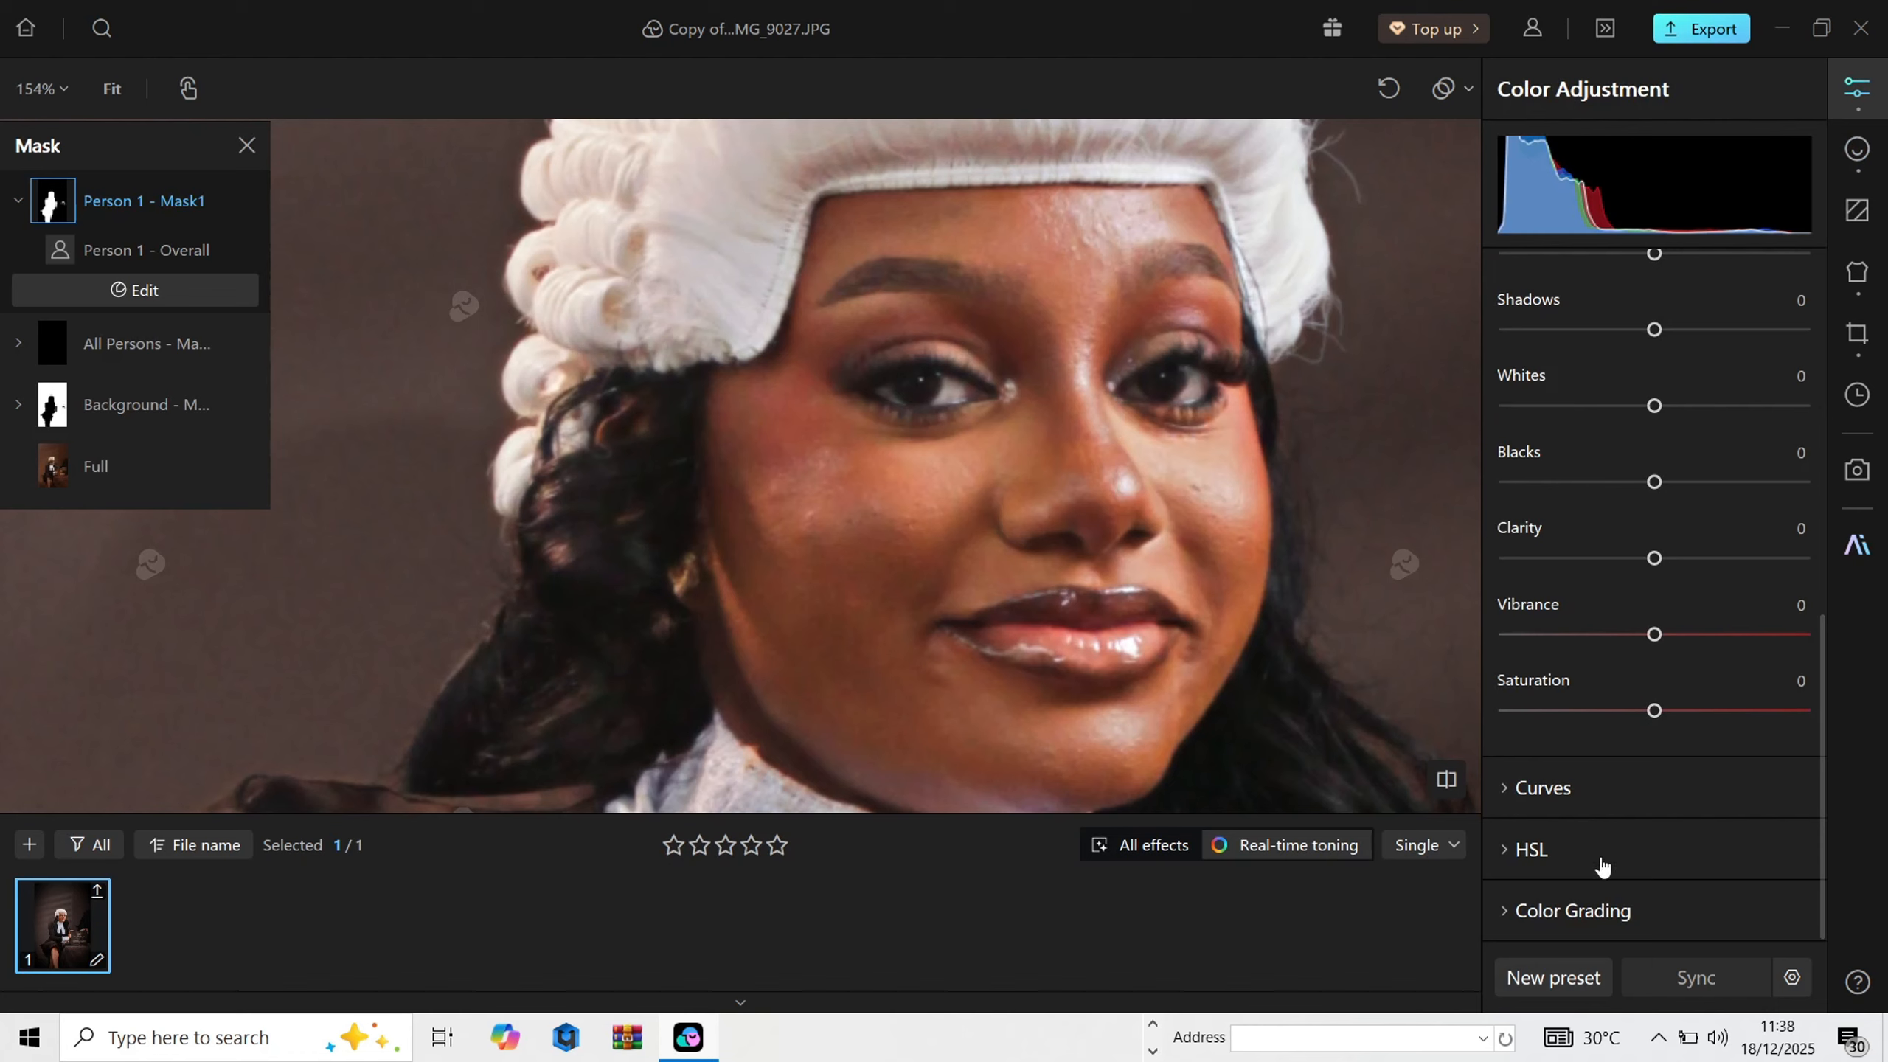
pyautogui.scroll(2, 1598, 670)
pyautogui.scroll(2, 1658, 483)
pyautogui.scroll(5, 1657, 517)
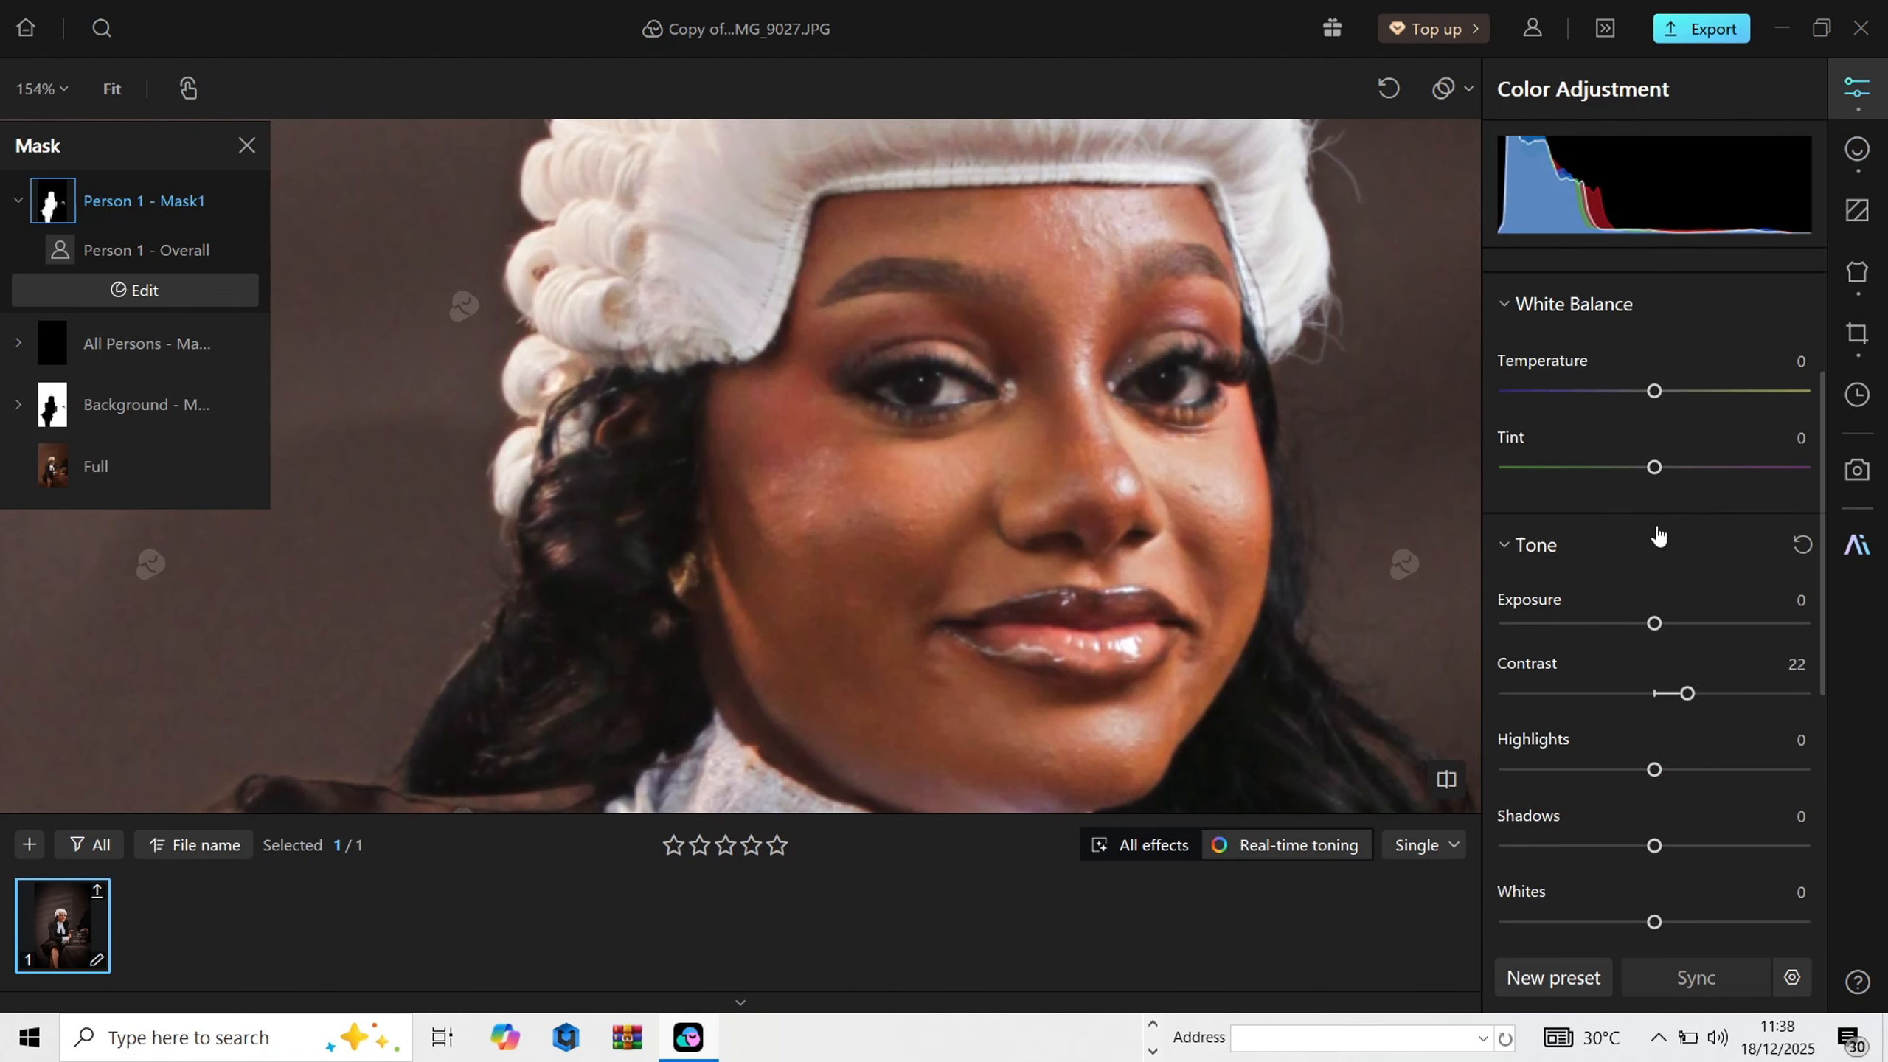
pyautogui.click(1560, 283)
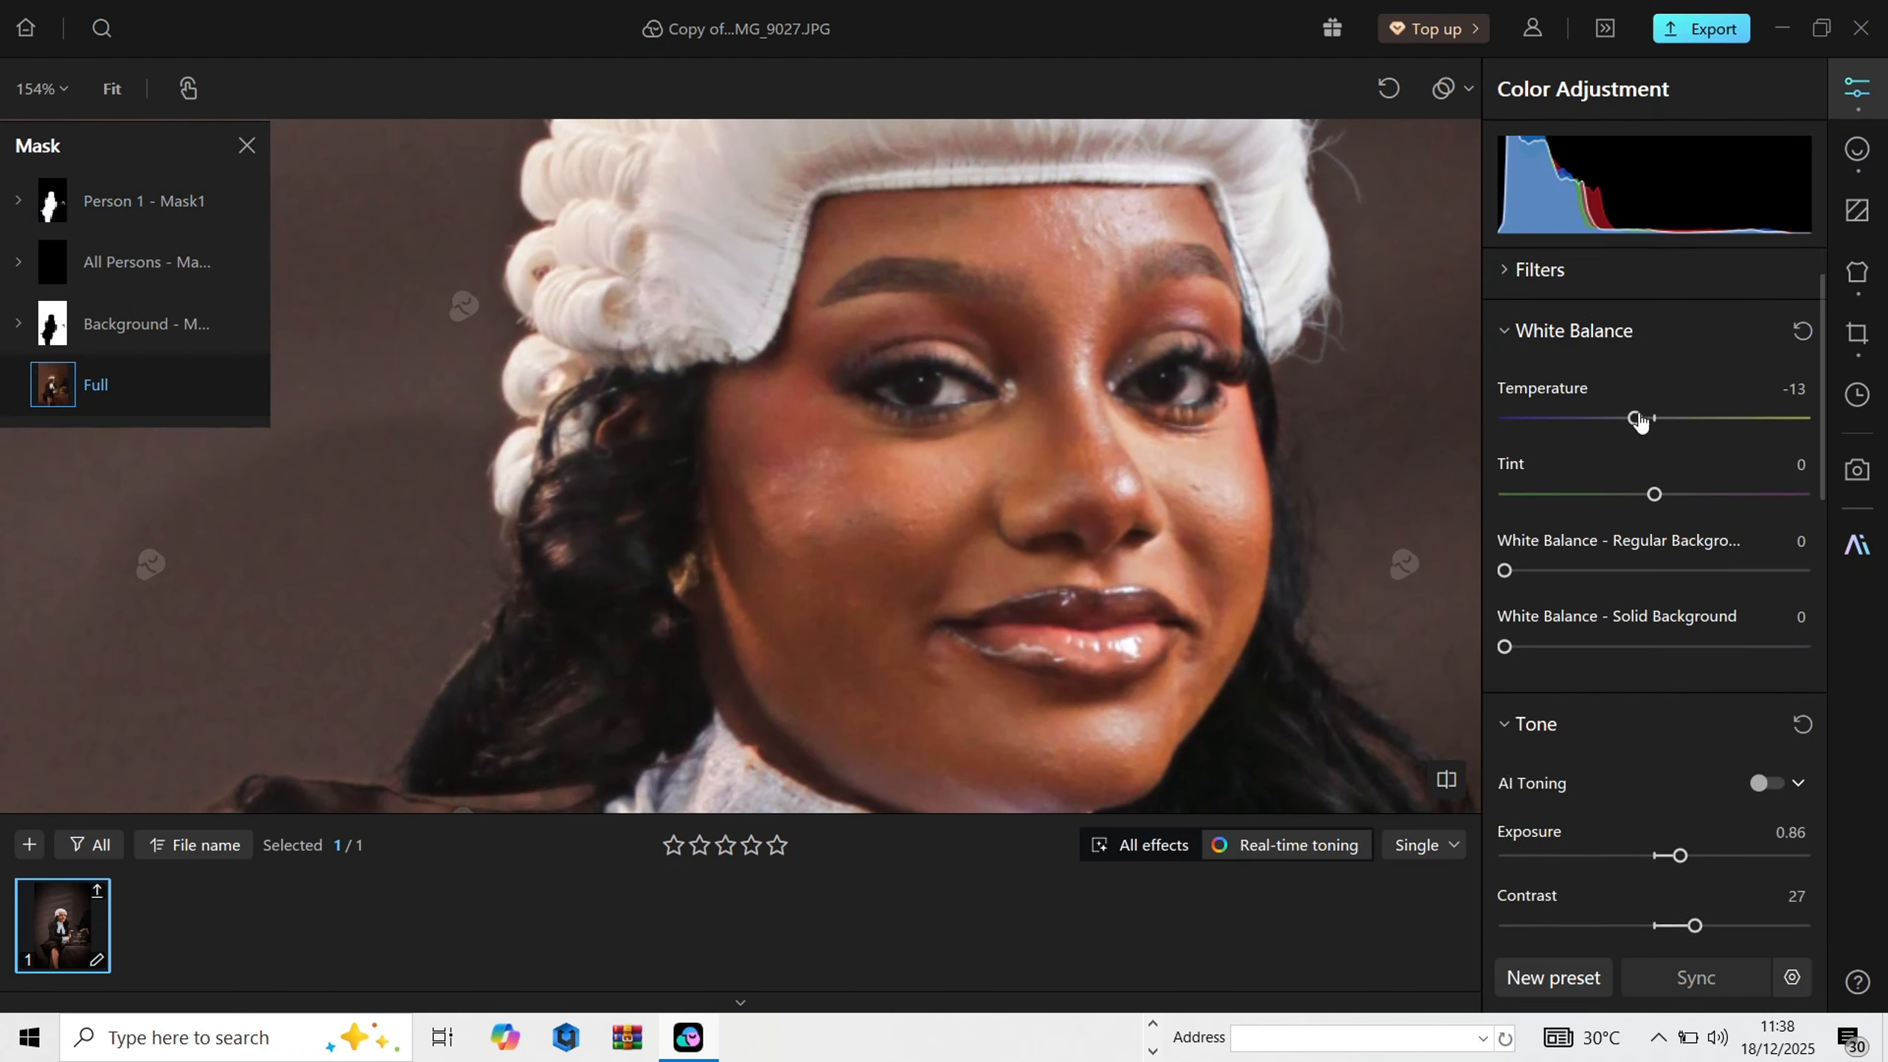
pyautogui.scroll(-10, 1667, 445)
pyautogui.scroll(-5, 1672, 639)
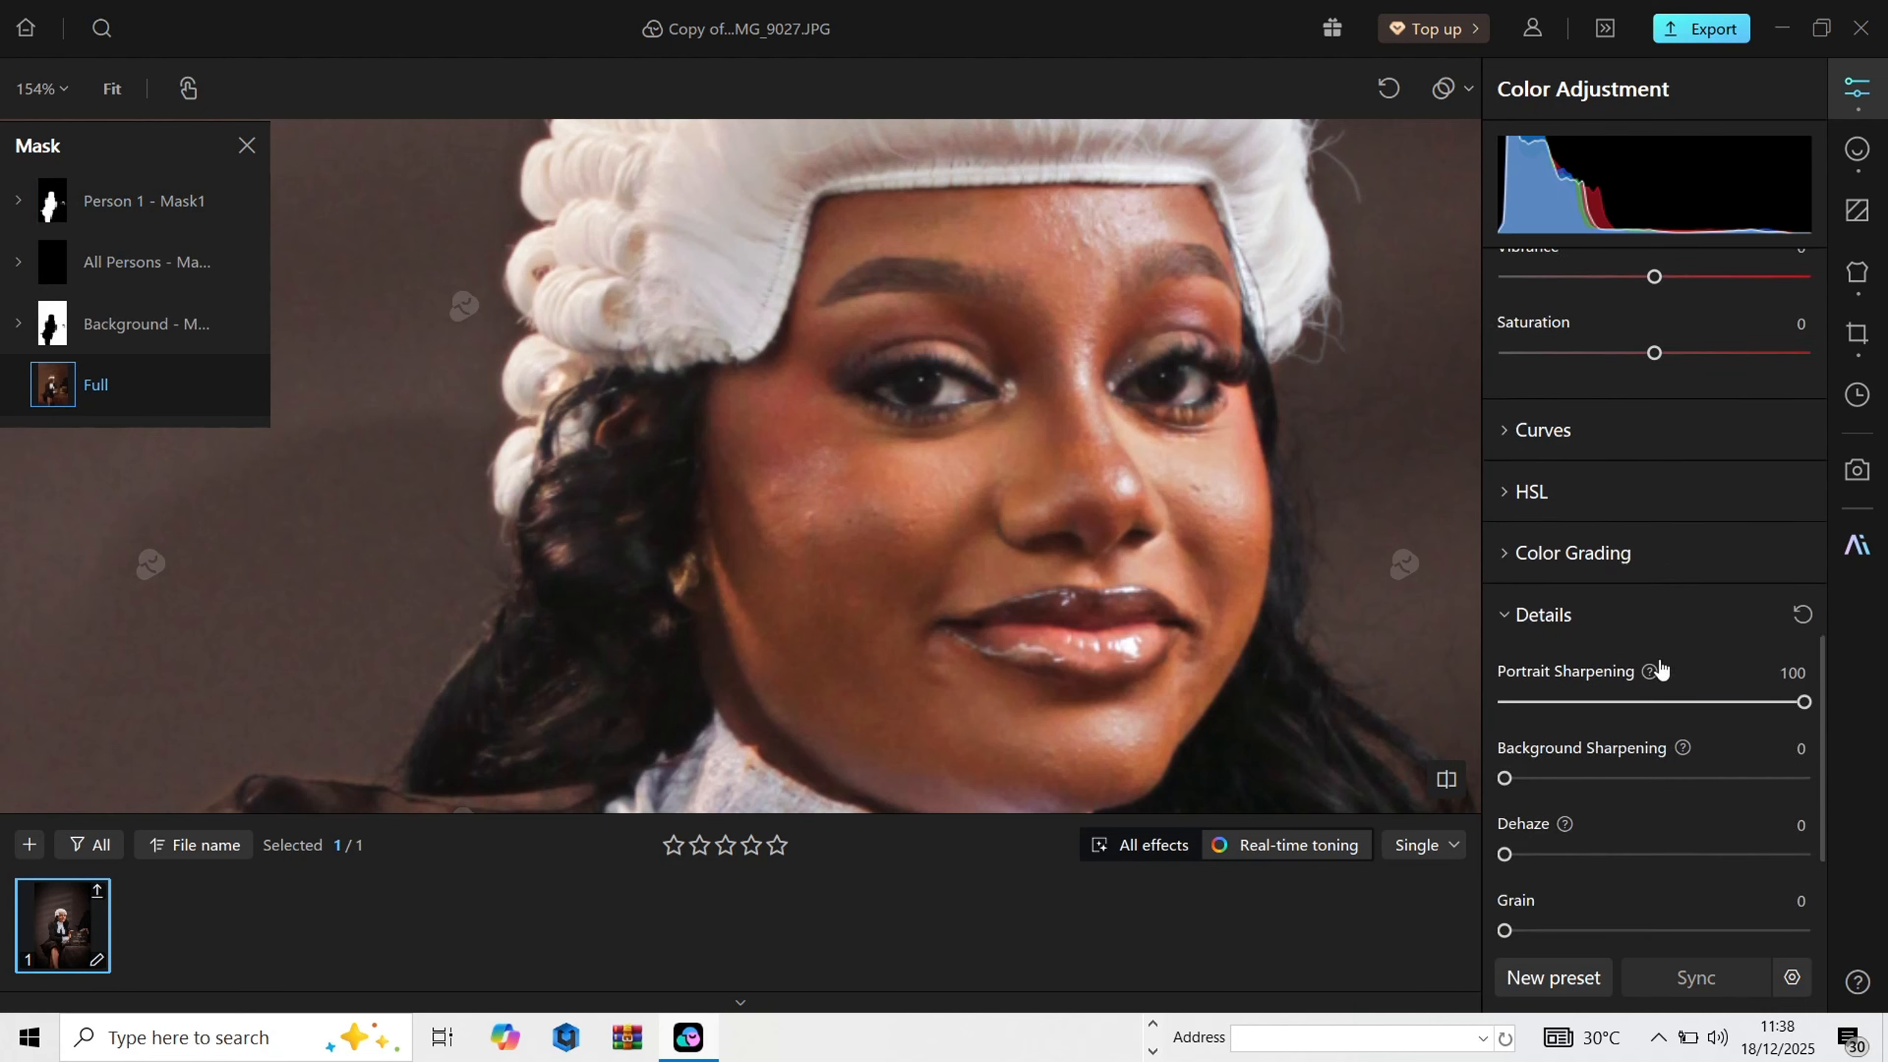
pyautogui.click(1505, 629)
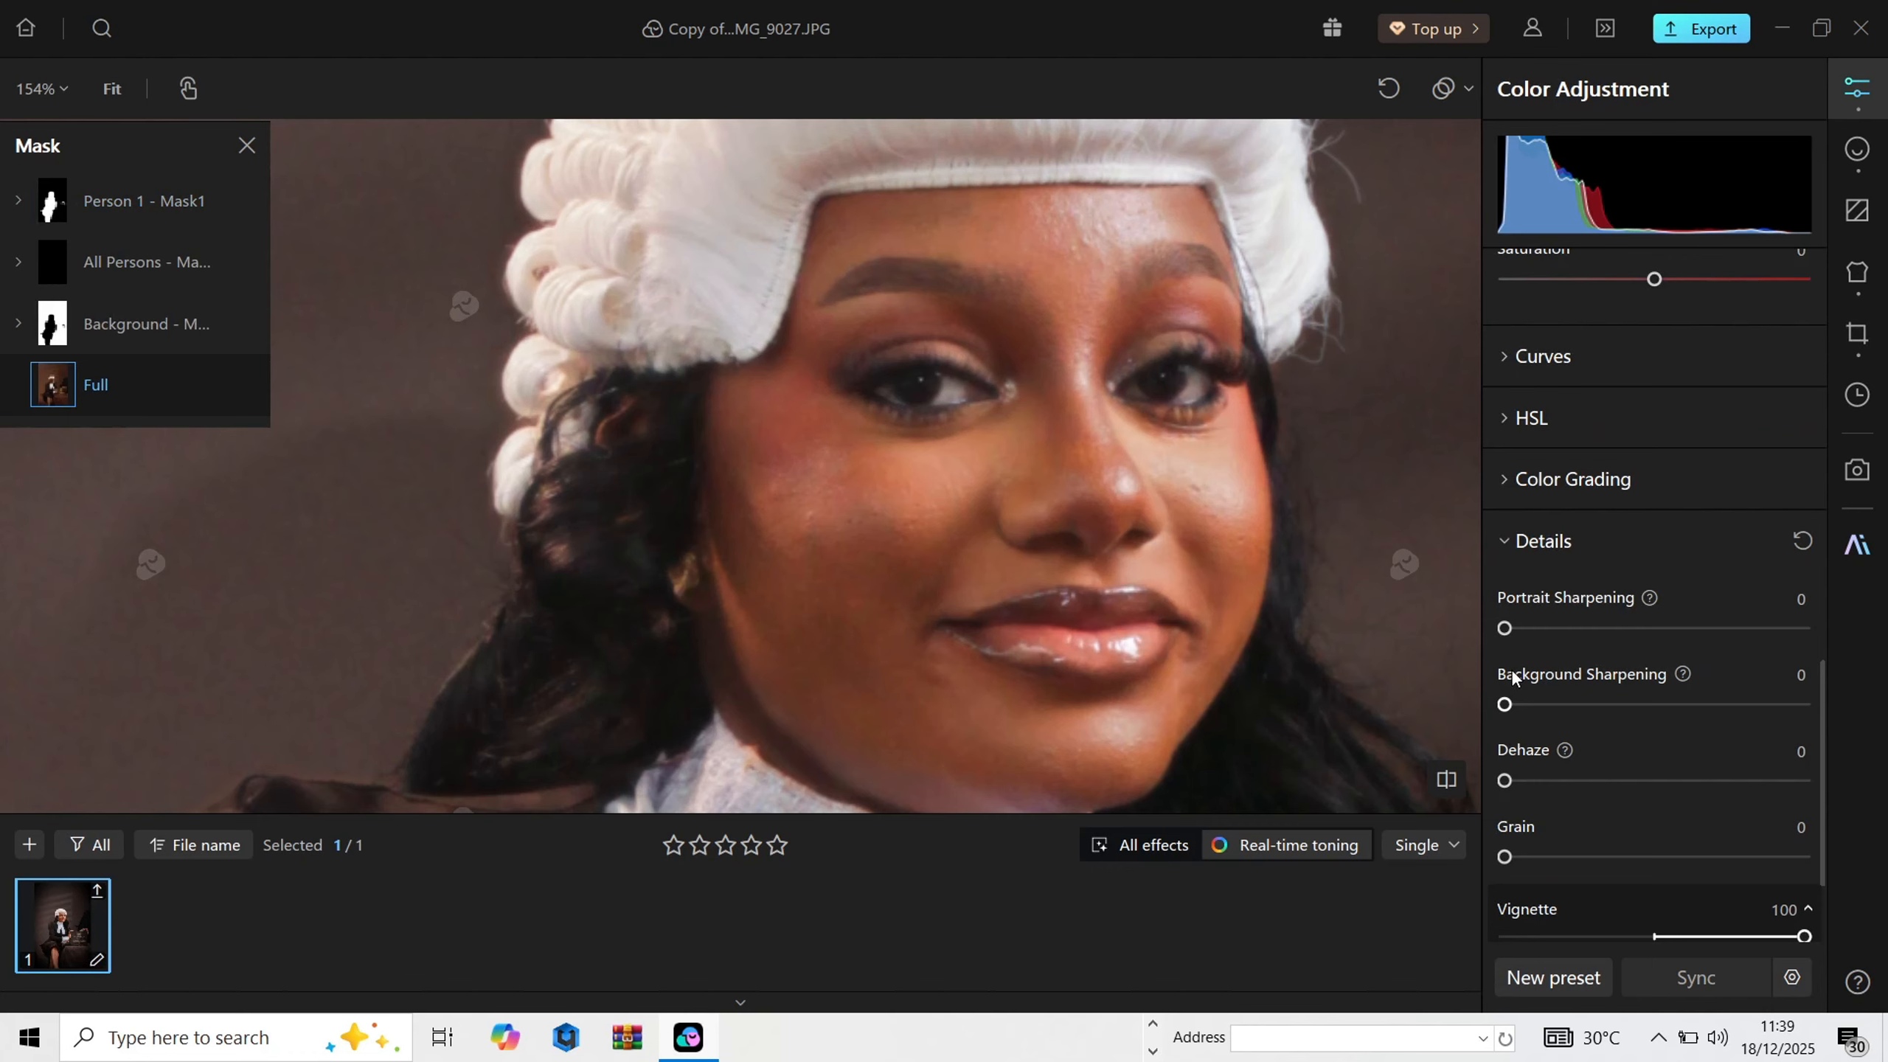
# Step: Review the retouched face and full portrait, and compare the edit with the original photo
pyautogui.click(1857, 149)
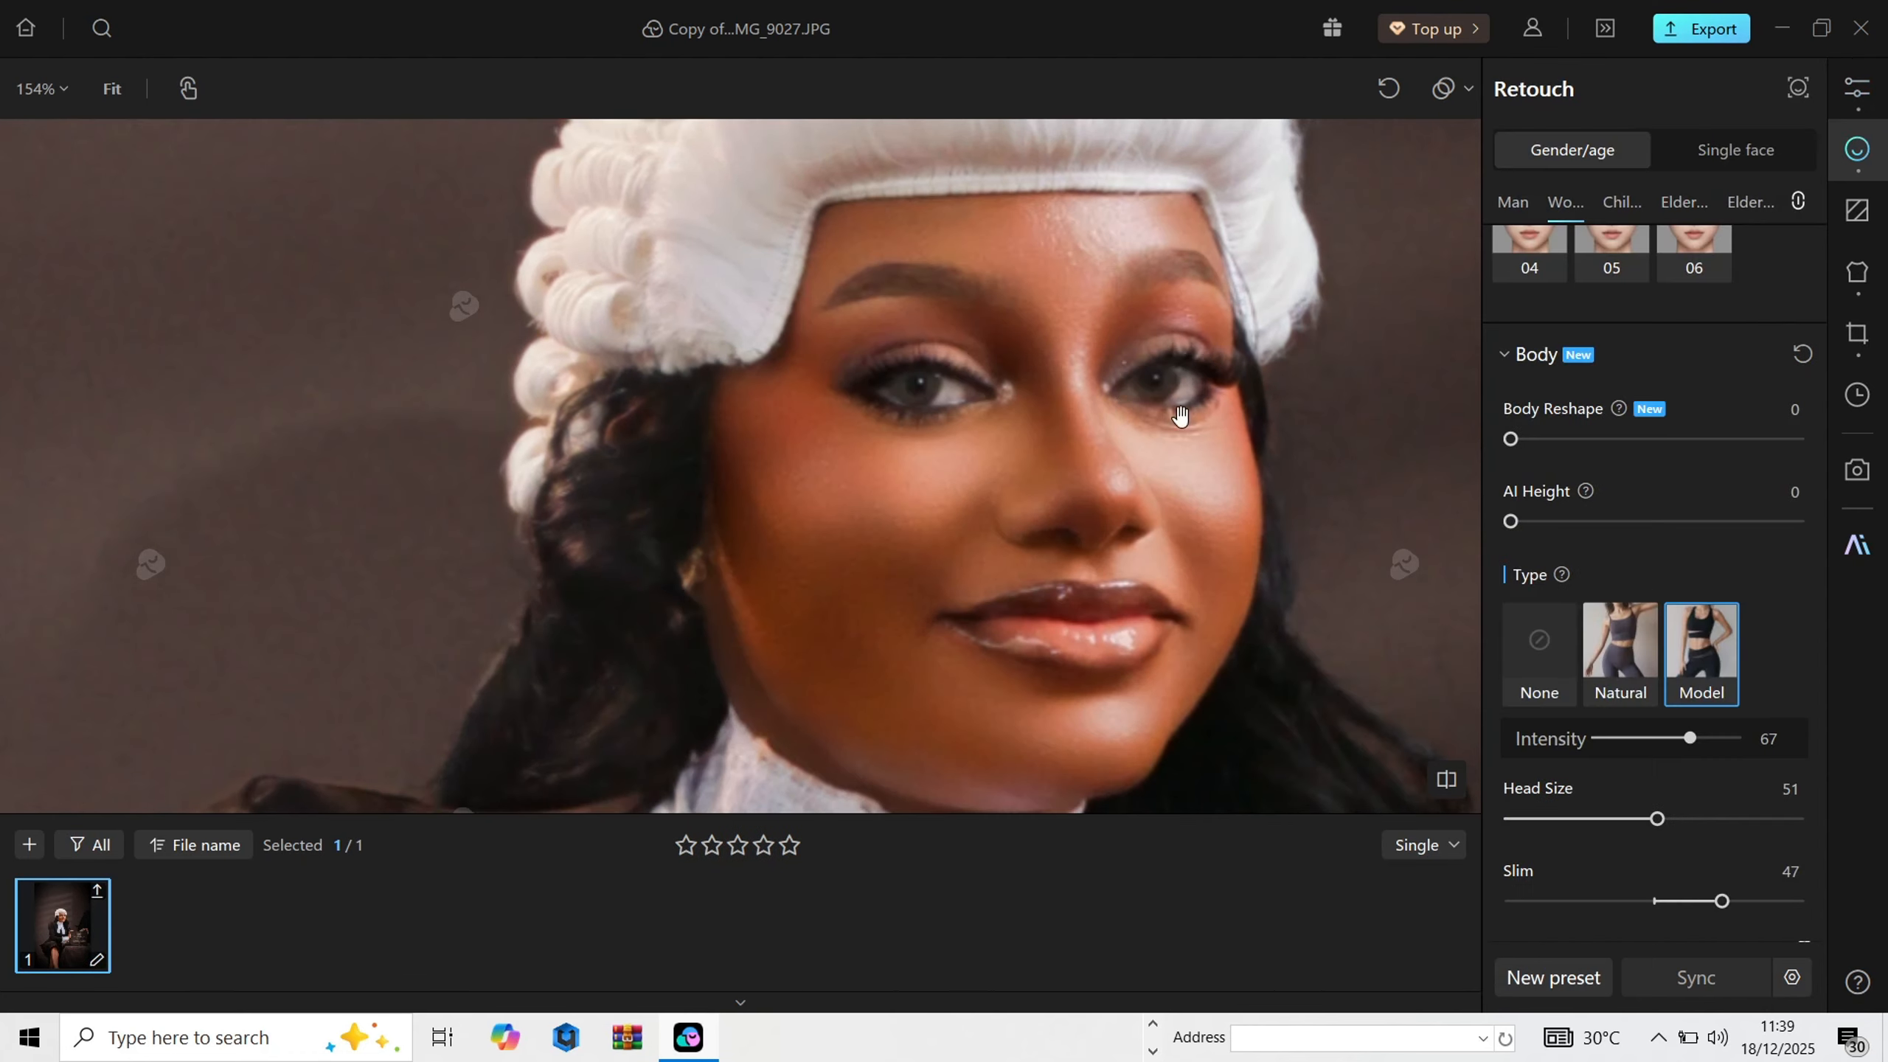
pyautogui.scroll(2, 1062, 325)
pyautogui.scroll(-4, 1067, 349)
pyautogui.scroll(-8, 1067, 346)
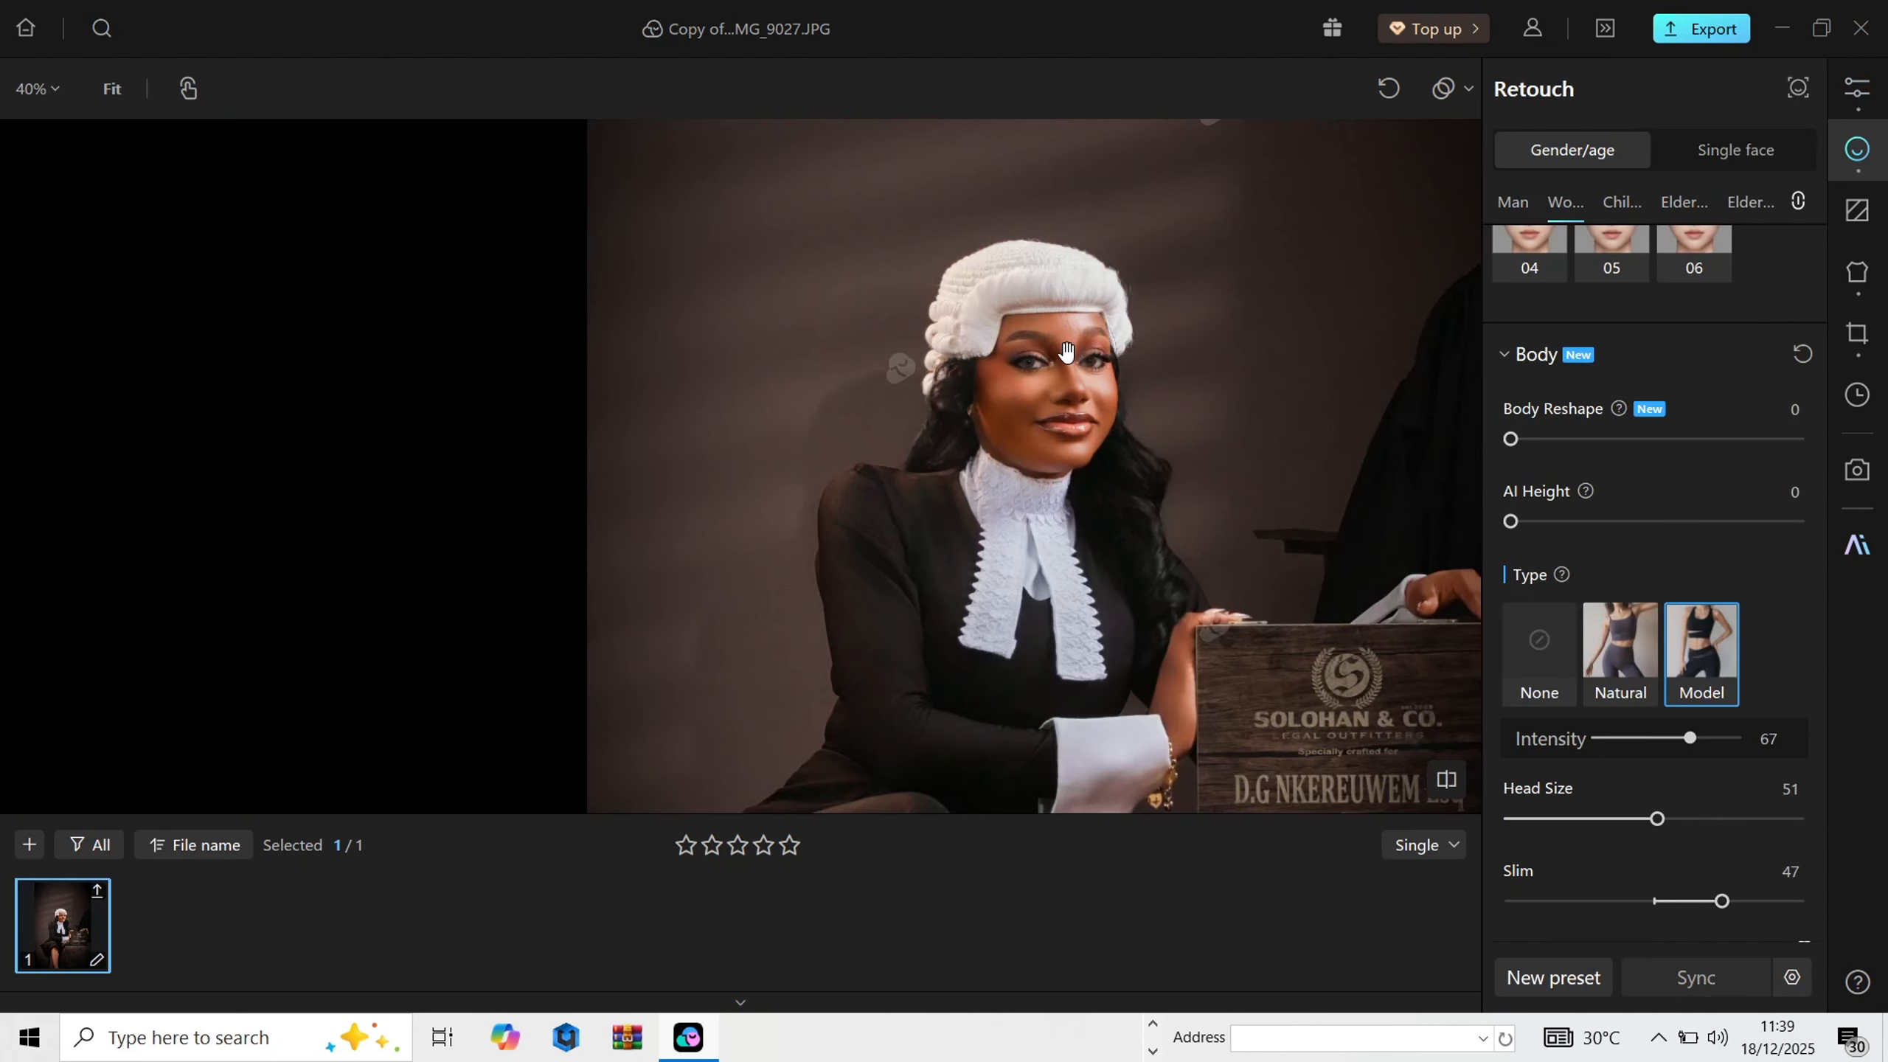
pyautogui.scroll(3, 728, 504)
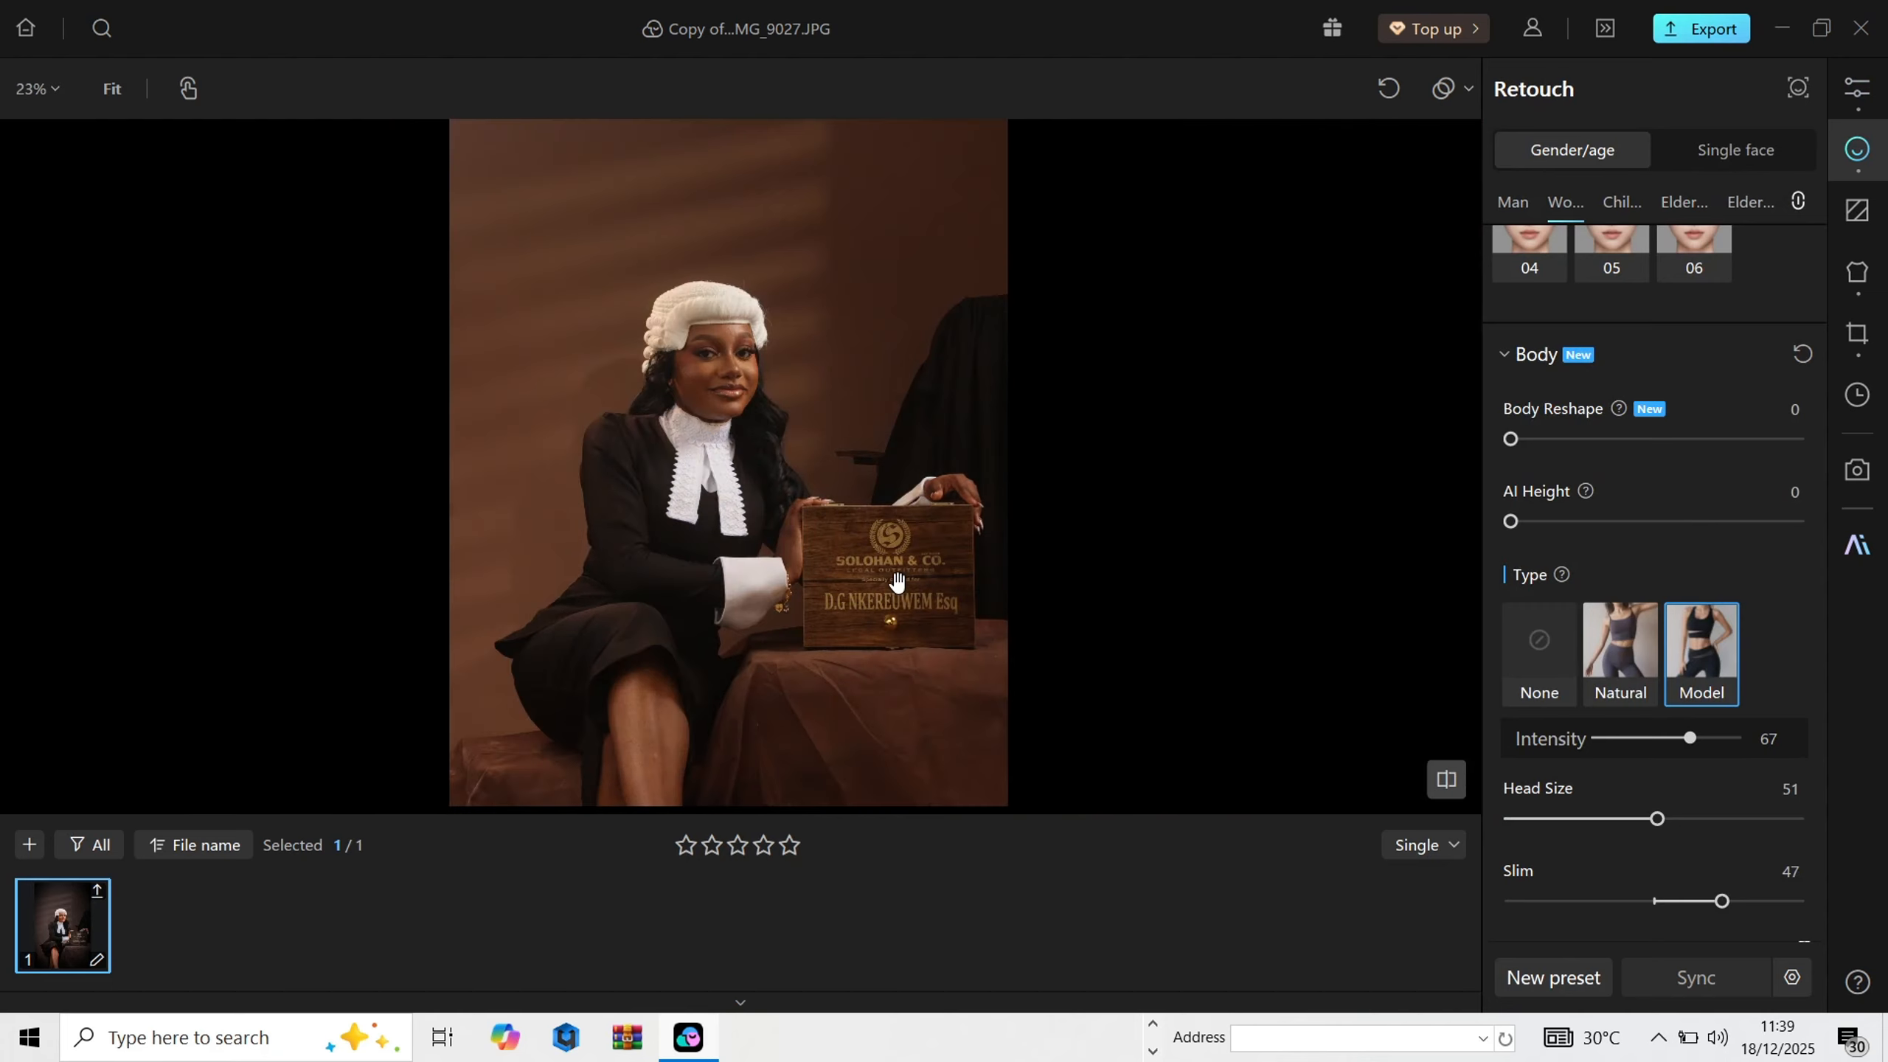
pyautogui.scroll(-1, 891, 581)
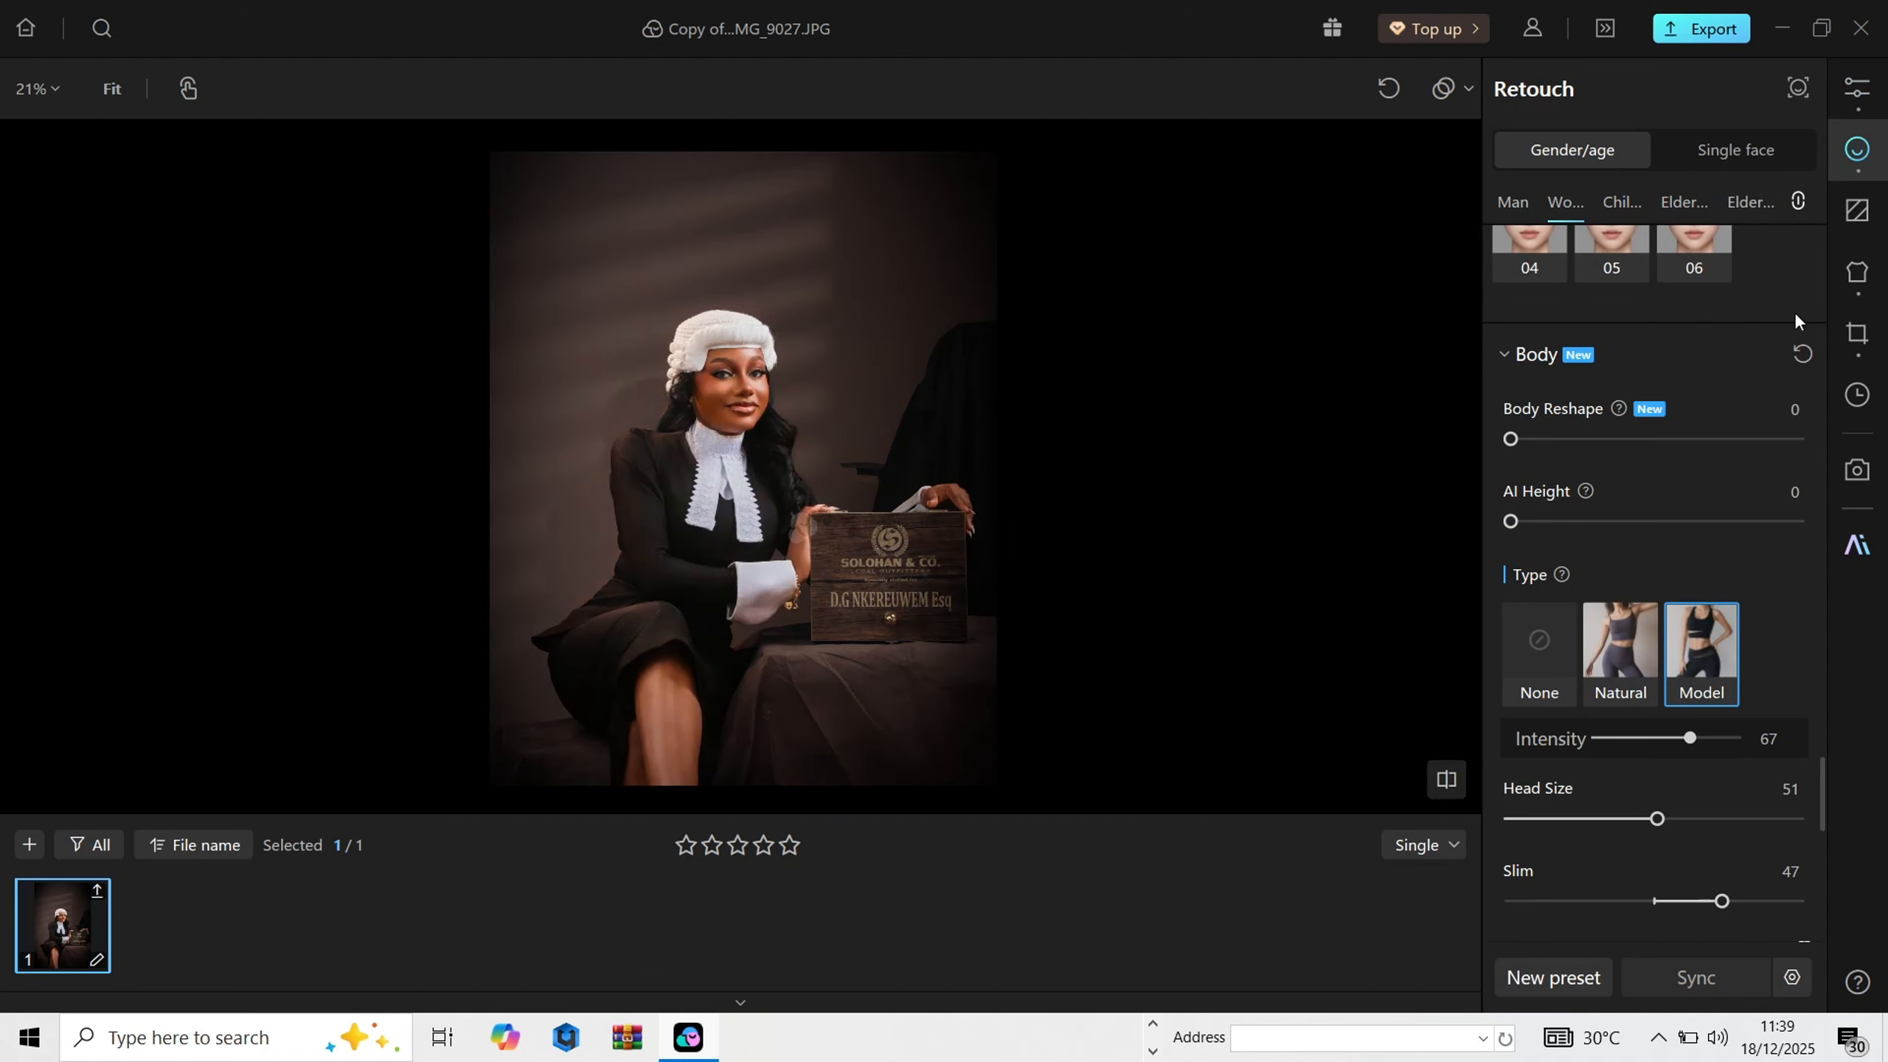
# Step: Enhance the background, trying 27 and 16 before setting it to 14, and check the face at different distances
pyautogui.click(1857, 207)
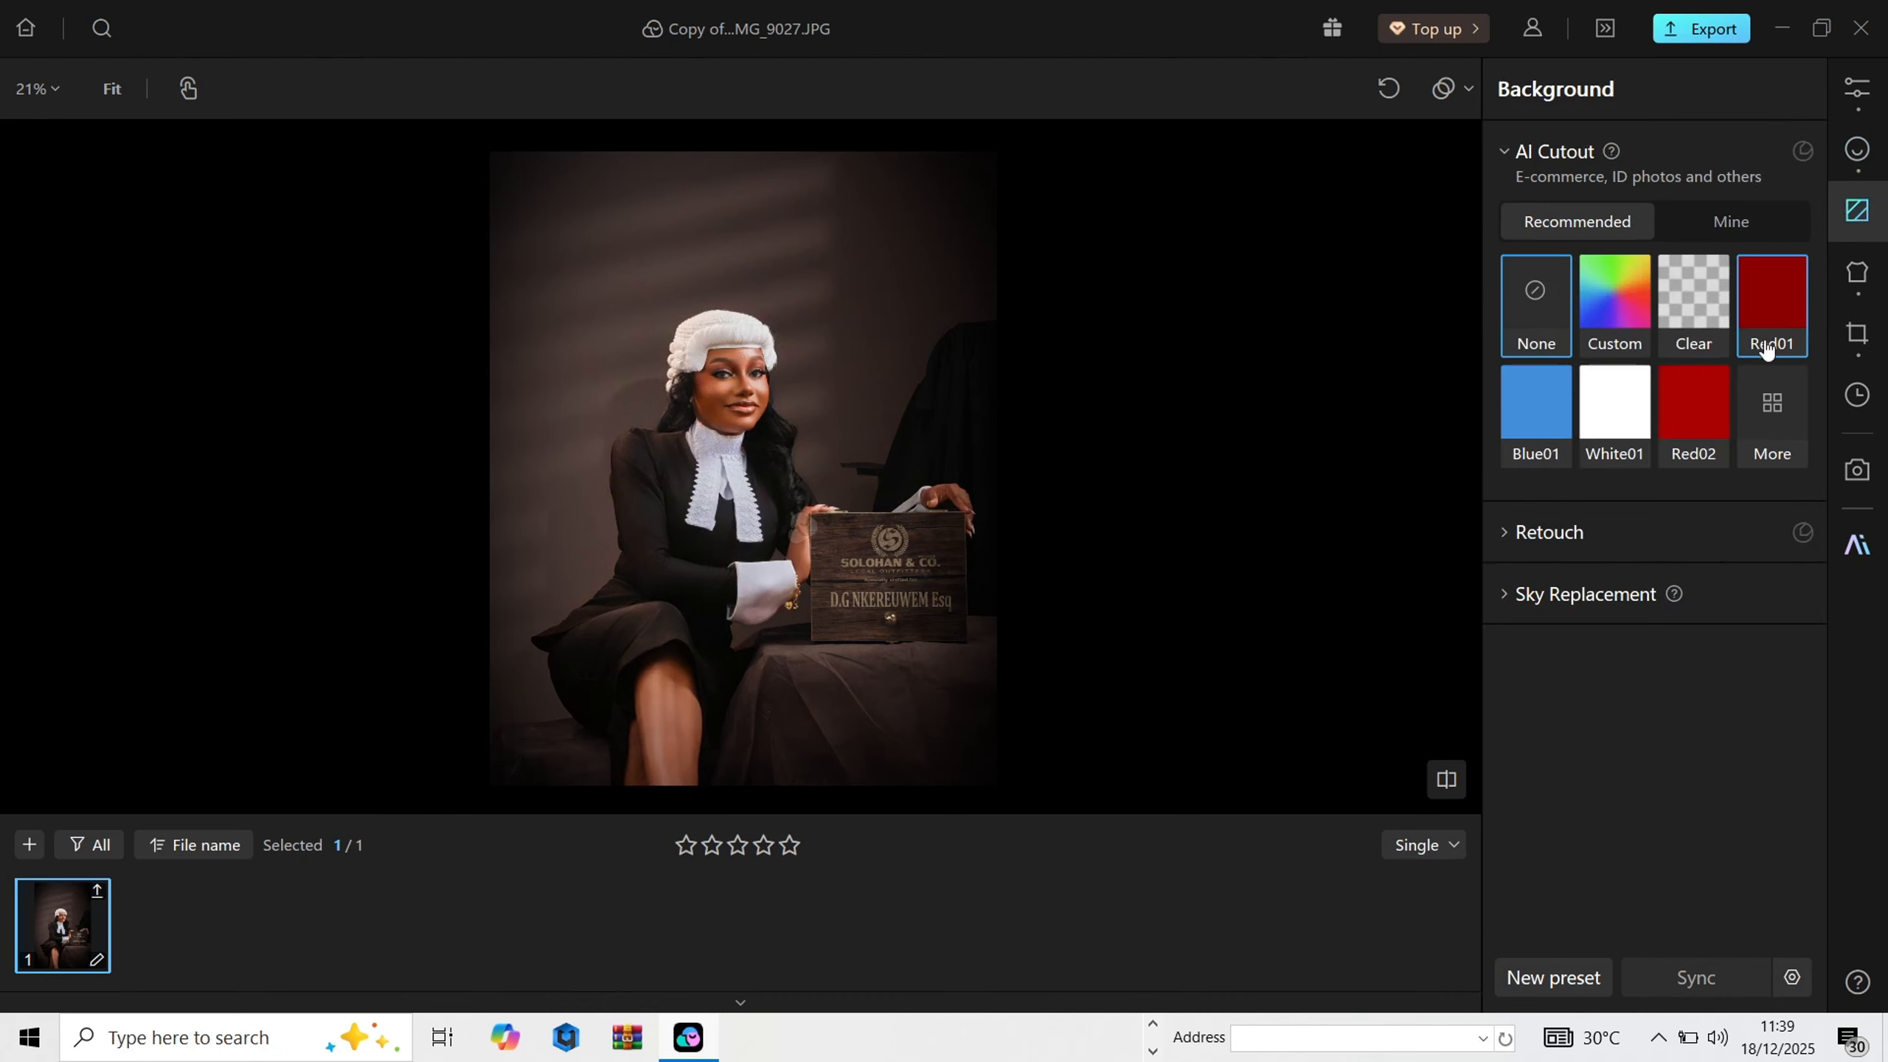
pyautogui.click(1547, 539)
pyautogui.moveTo(1574, 744); pyautogui.dragTo(1585, 741)
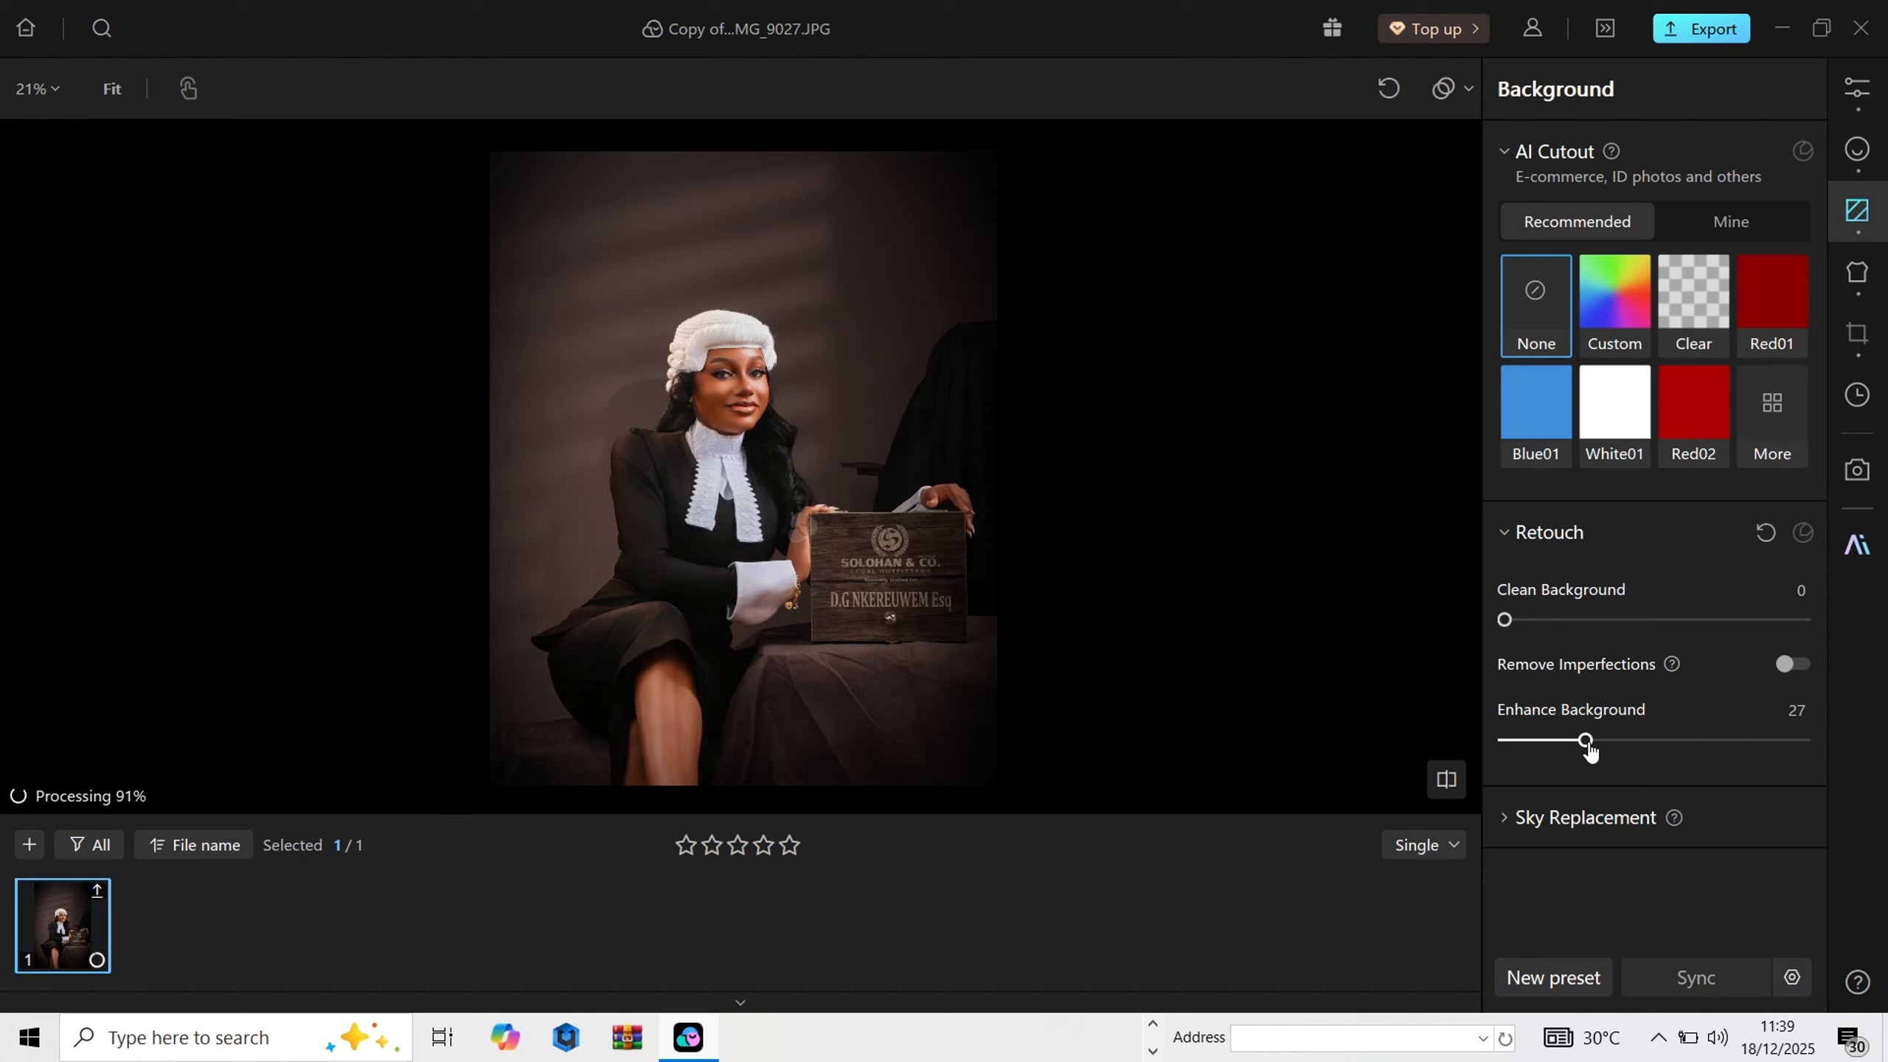
pyautogui.moveTo(1587, 744); pyautogui.dragTo(1552, 743)
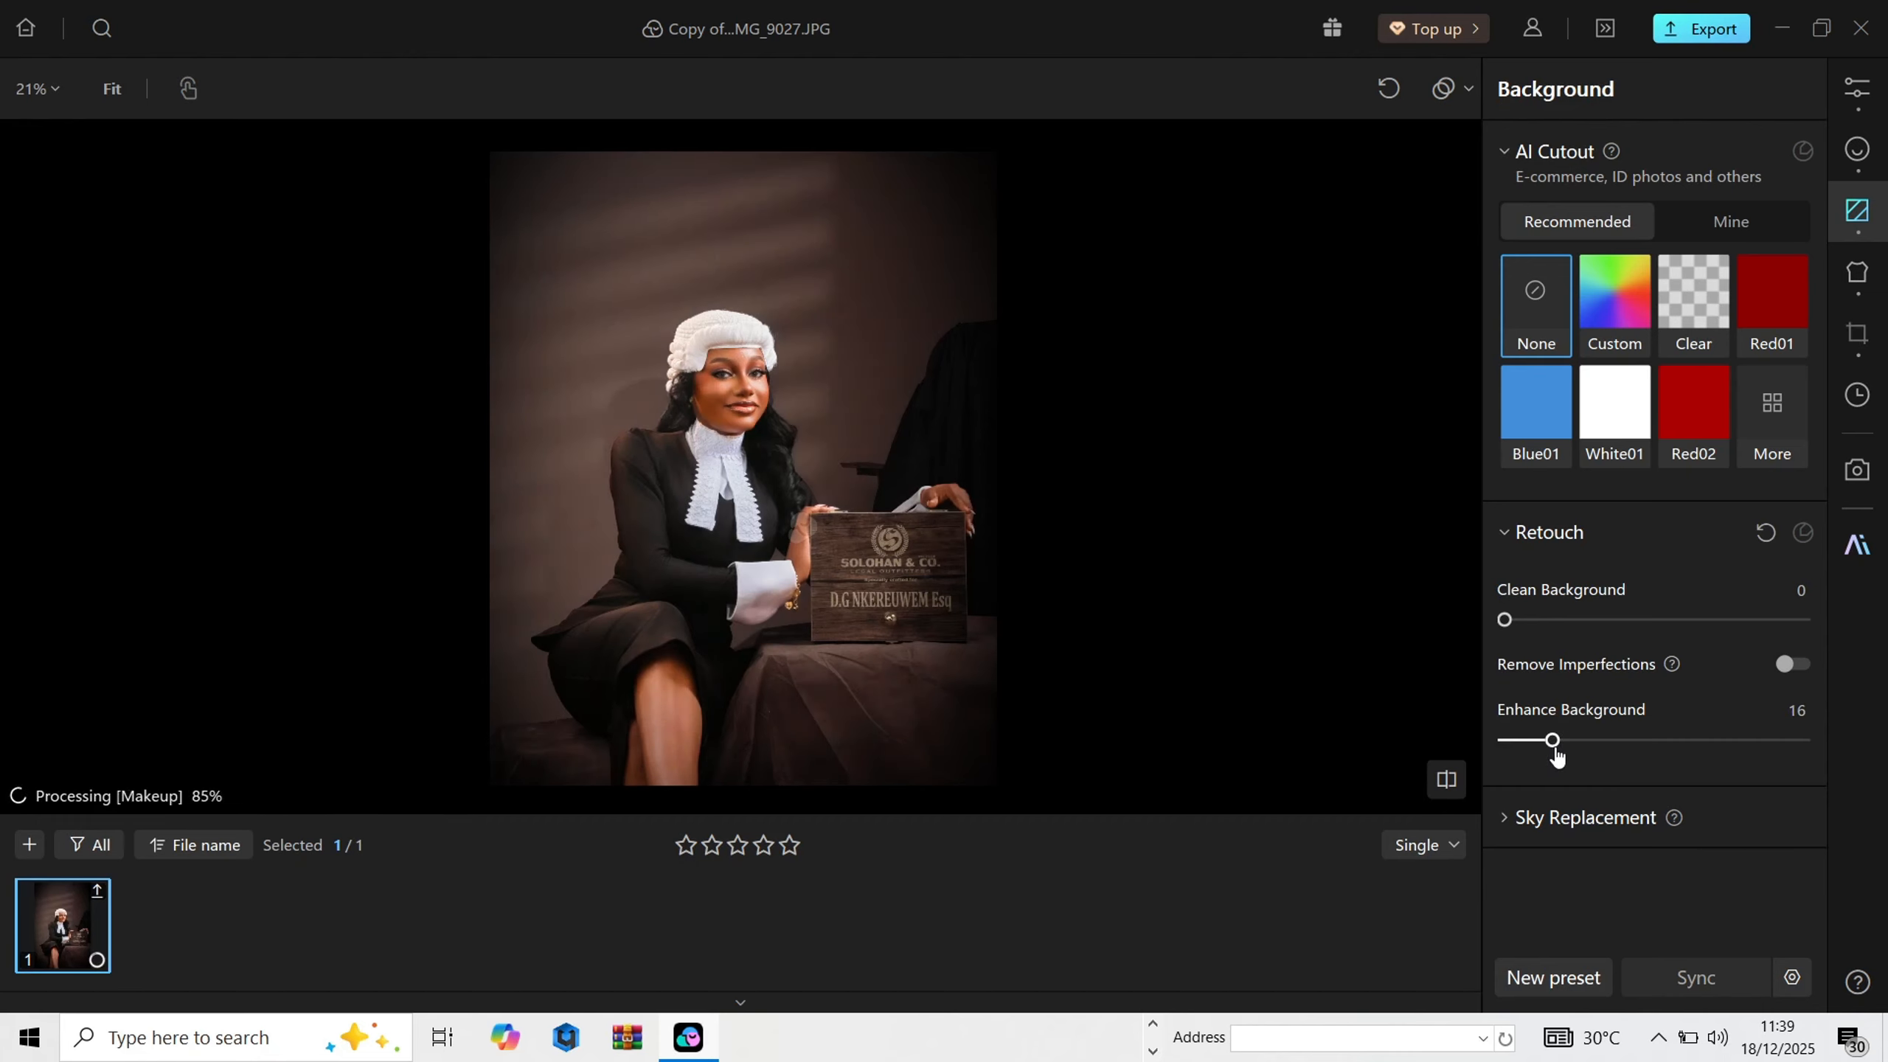
pyautogui.moveTo(1552, 743); pyautogui.dragTo(1546, 744)
pyautogui.scroll(8, 716, 342)
pyautogui.scroll(-6, 649, 390)
pyautogui.scroll(5, 664, 408)
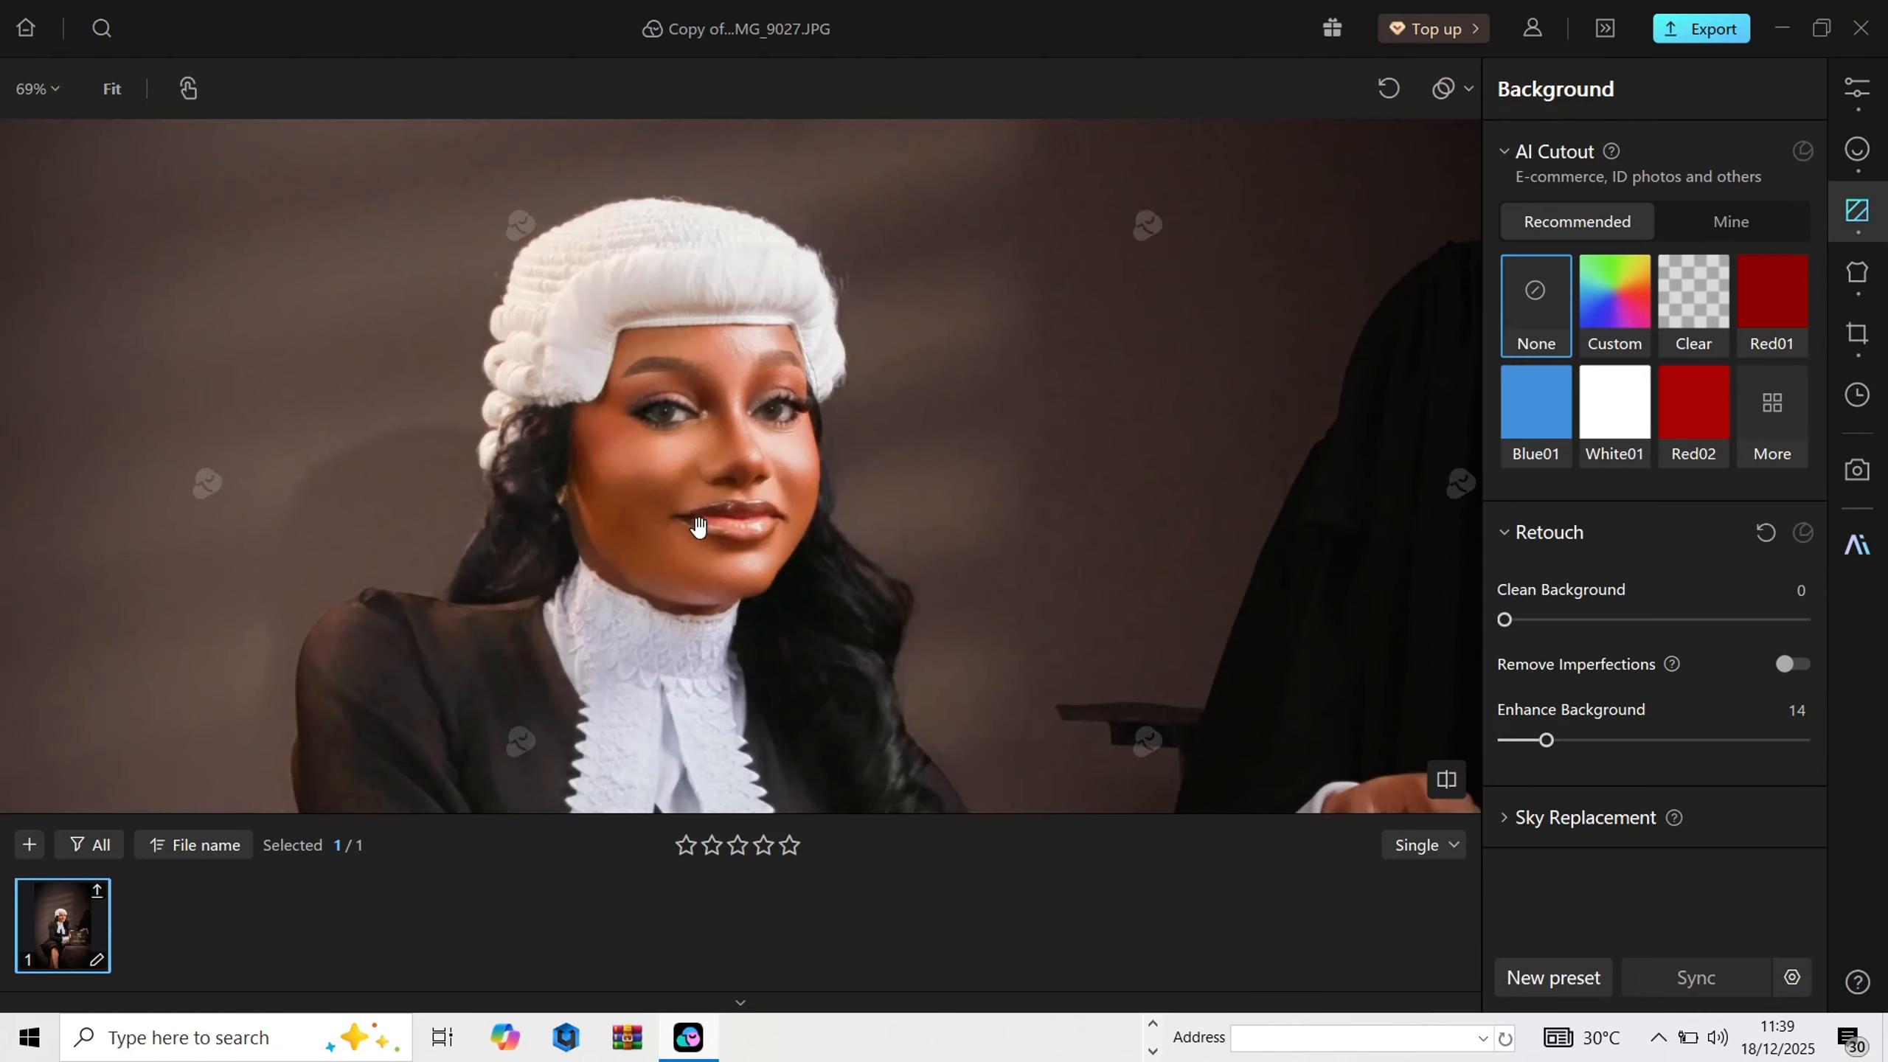
# Step: Lower the background enhancement slightly below 14 and check the full portrait with the retouching effects shown
pyautogui.scroll(-5, 933, 531)
pyautogui.moveTo(1546, 740); pyautogui.dragTo(1537, 741)
pyautogui.click(1856, 151)
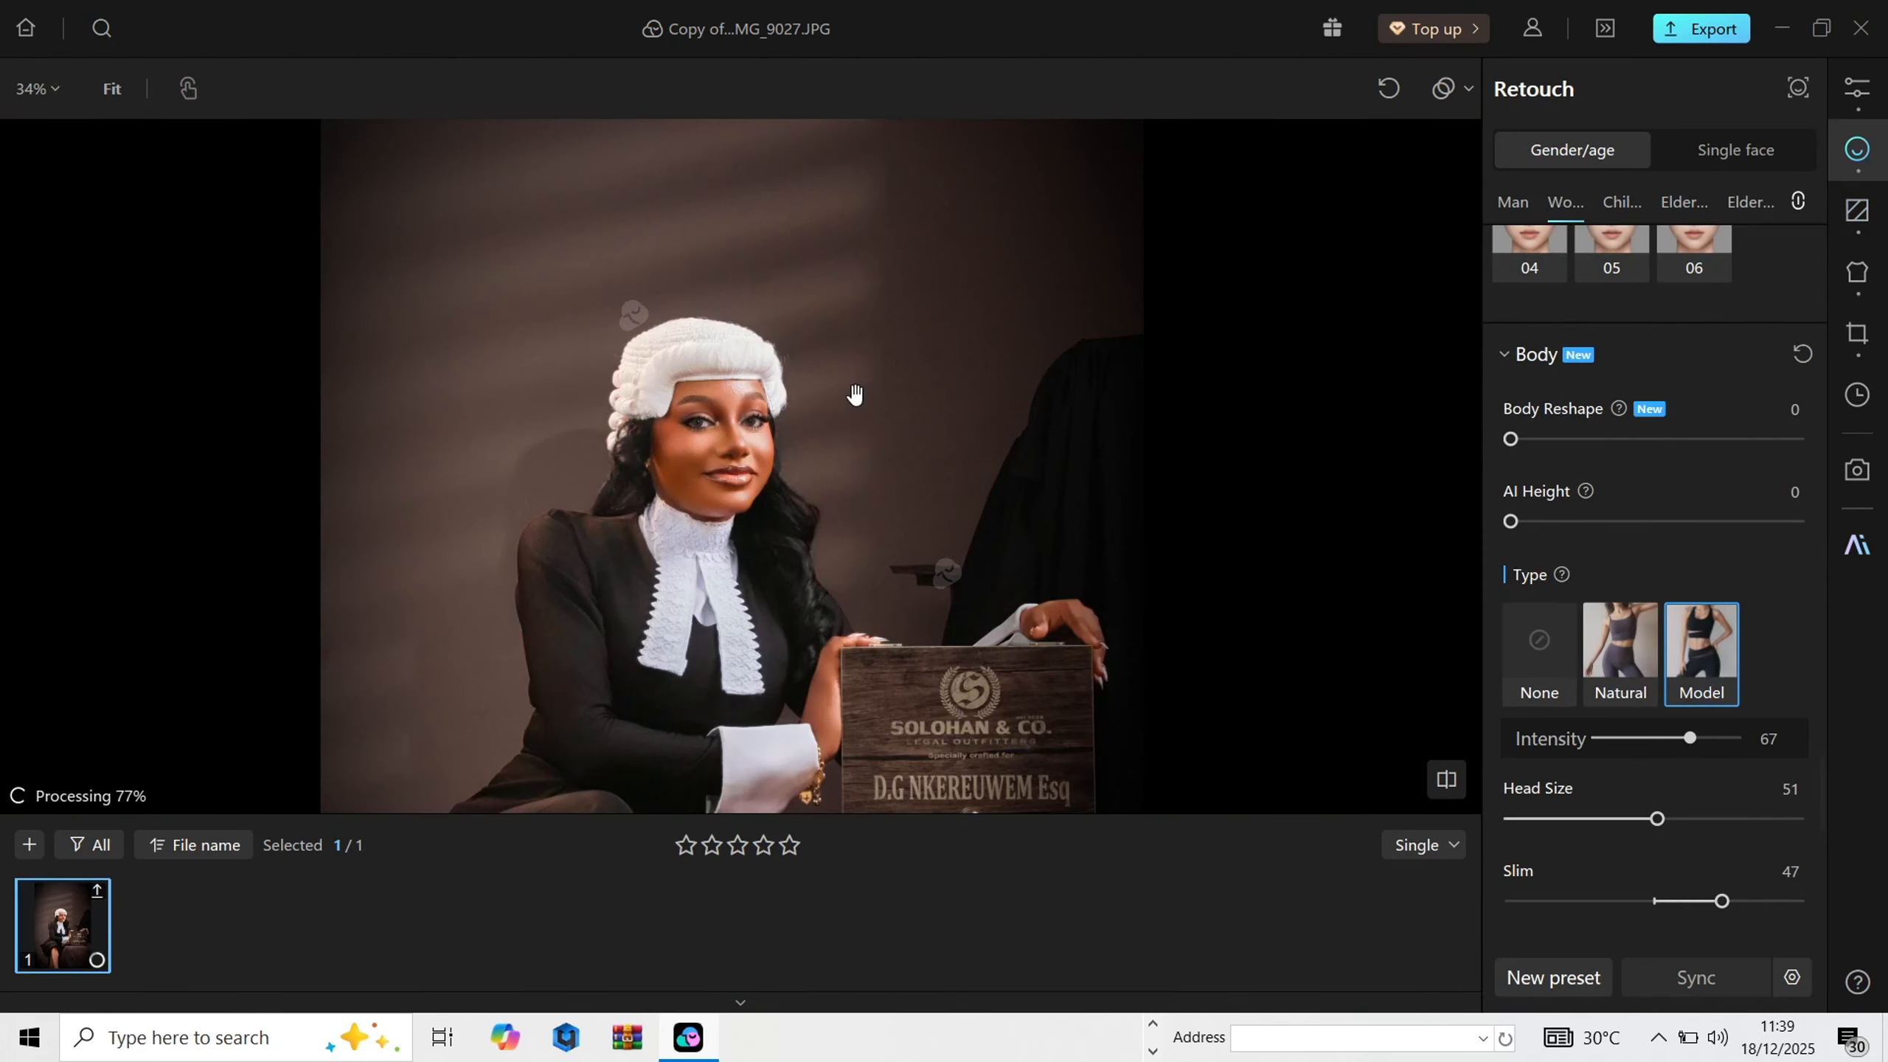
pyautogui.scroll(-3, 818, 372)
pyautogui.scroll(1, 803, 368)
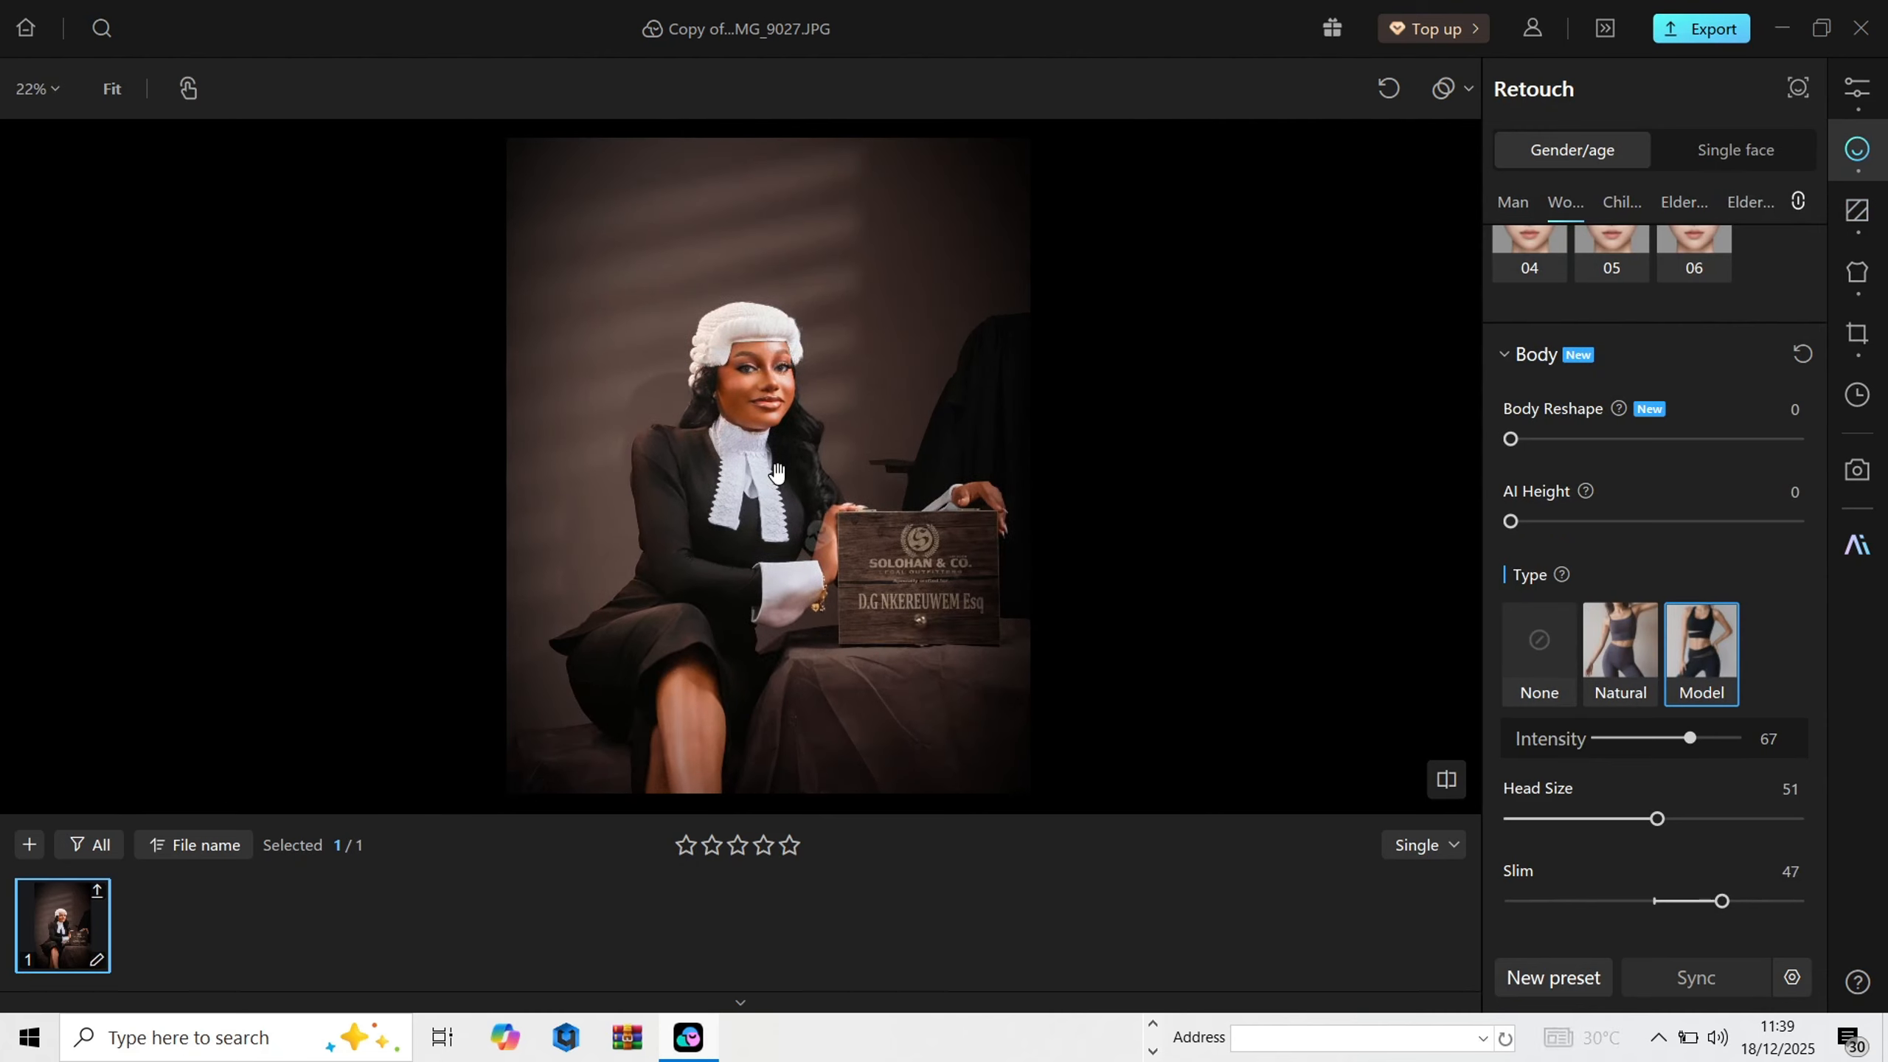